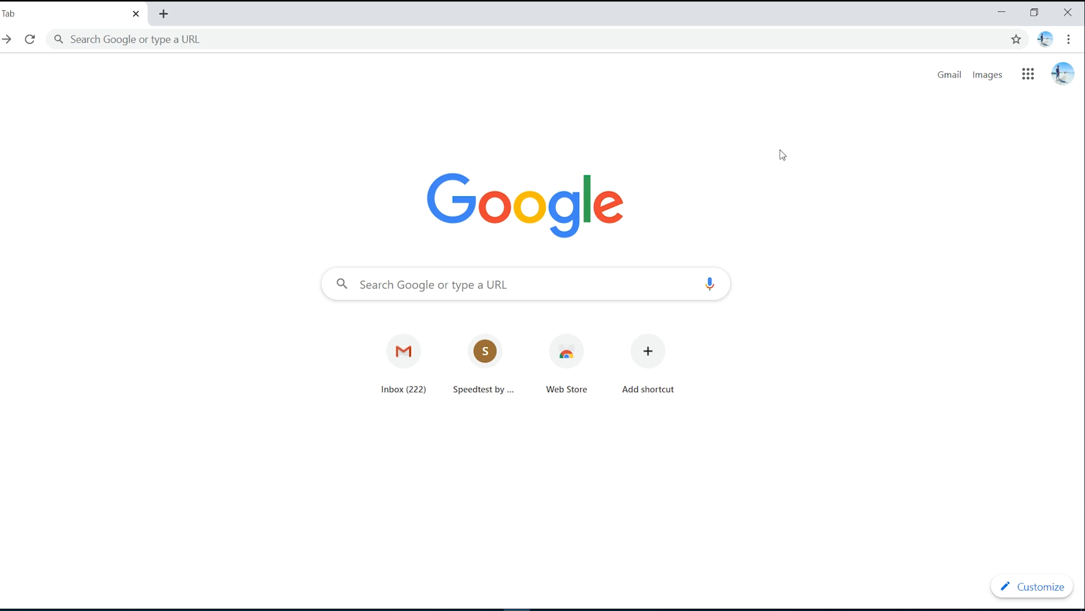
Step: Check which Google account is signed in to the browser
{"action": "left_click", "coordinate": [1069, 78]}
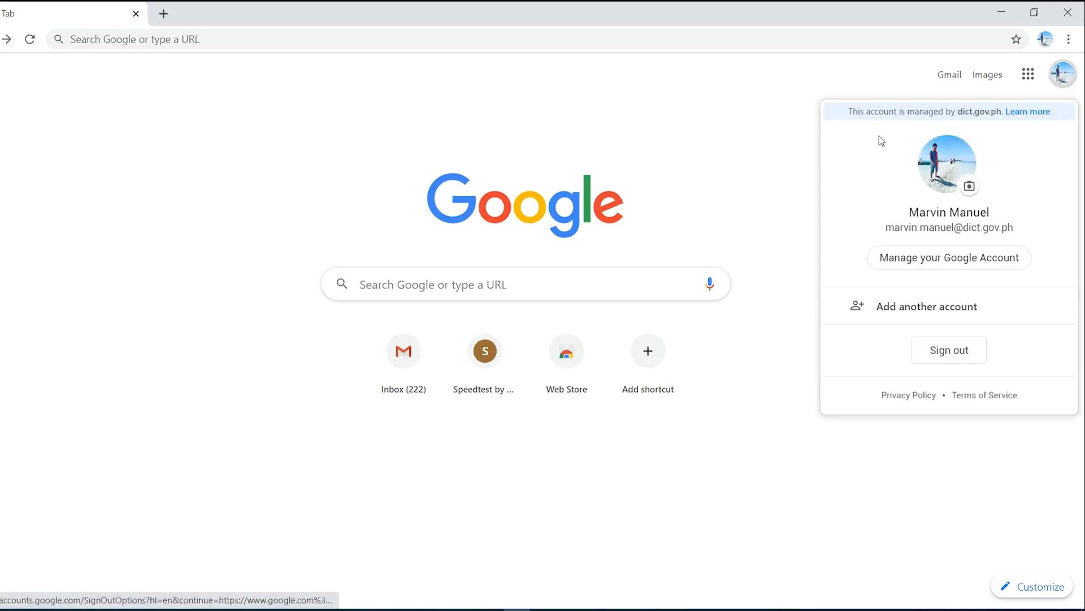
{"action": "key", "text": "Escape"}
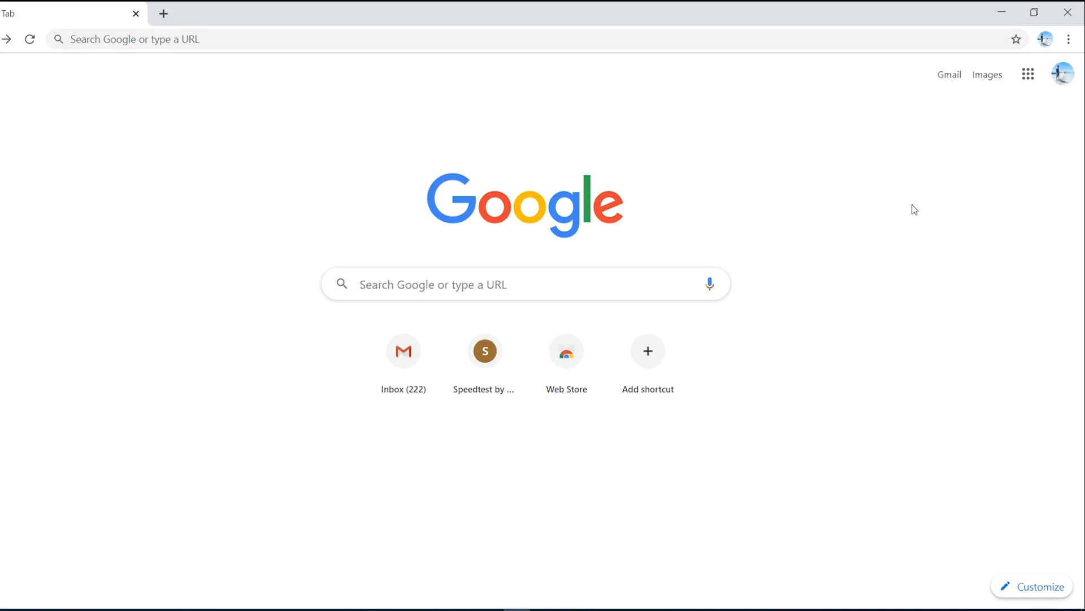
{"action": "left_click", "coordinate": [1066, 76]}
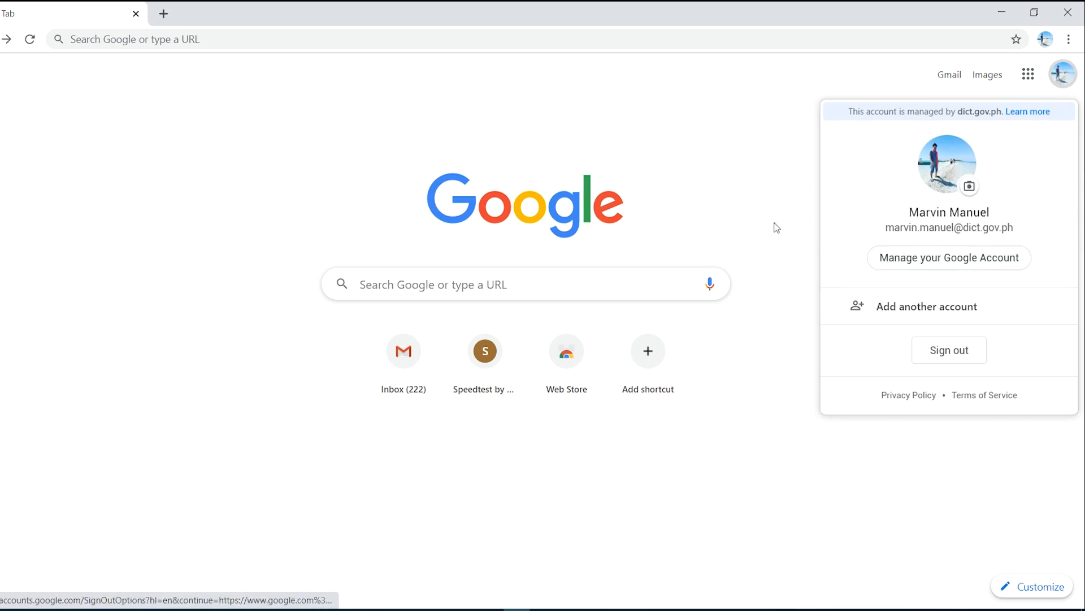
{"action": "left_click", "coordinate": [172, 33]}
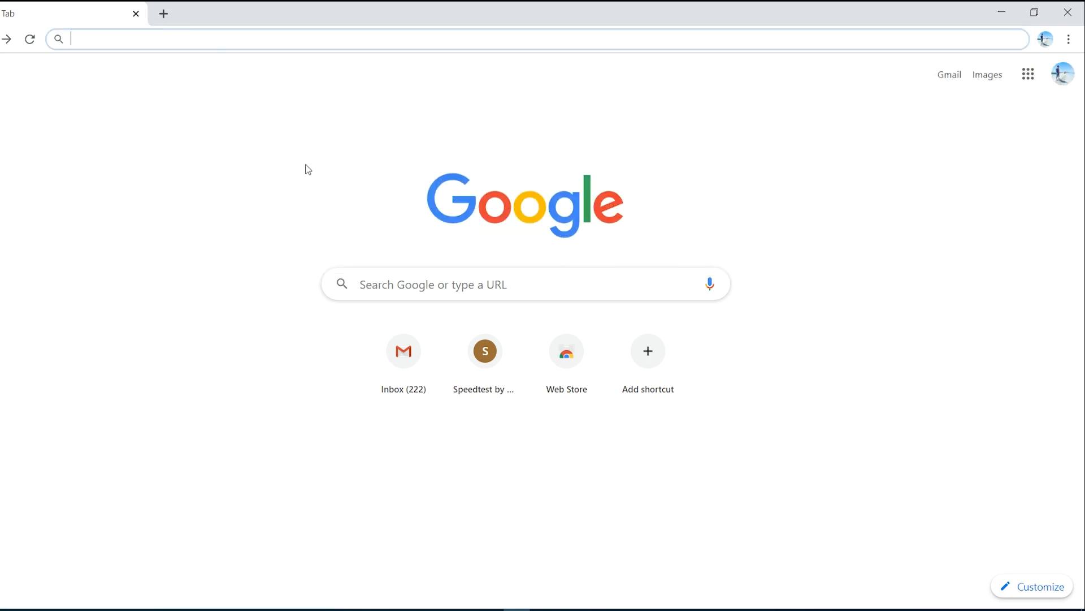
{"action": "left_click", "coordinate": [293, 148]}
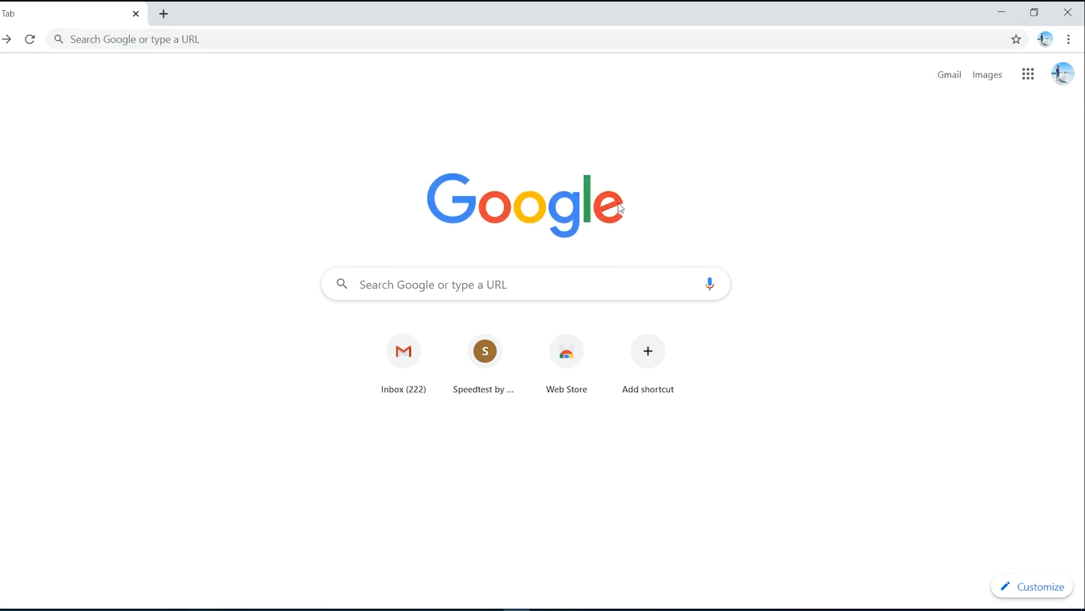
Step: Go to gmail.com and open Google Drive from the Google apps list there
{"action": "left_click", "coordinate": [327, 33]}
{"action": "type", "text": "gmail.com"}
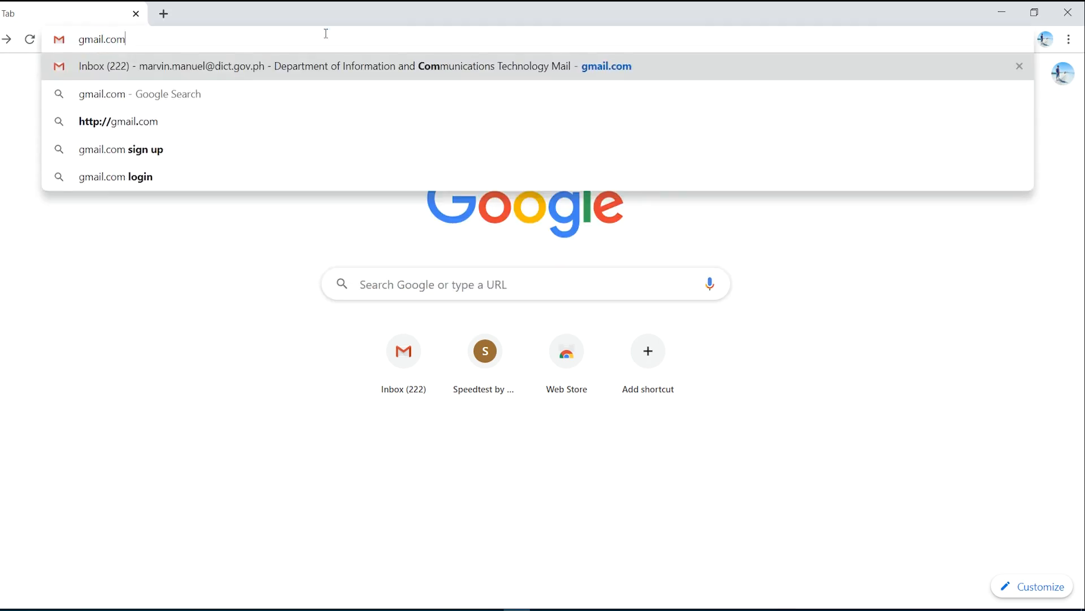
{"action": "key", "text": "Return"}
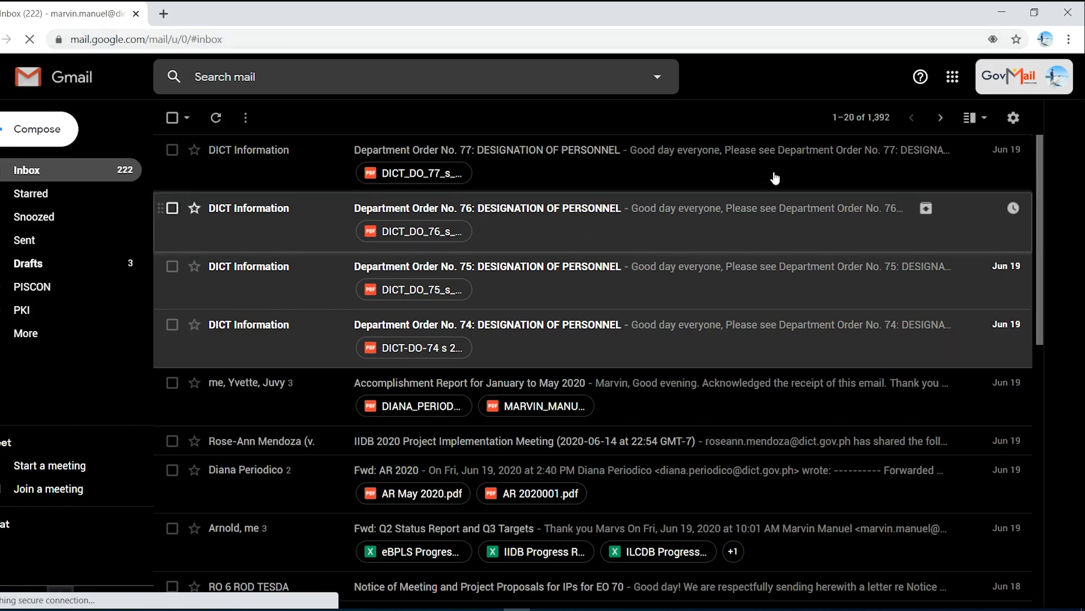
{"action": "left_click", "coordinate": [953, 82]}
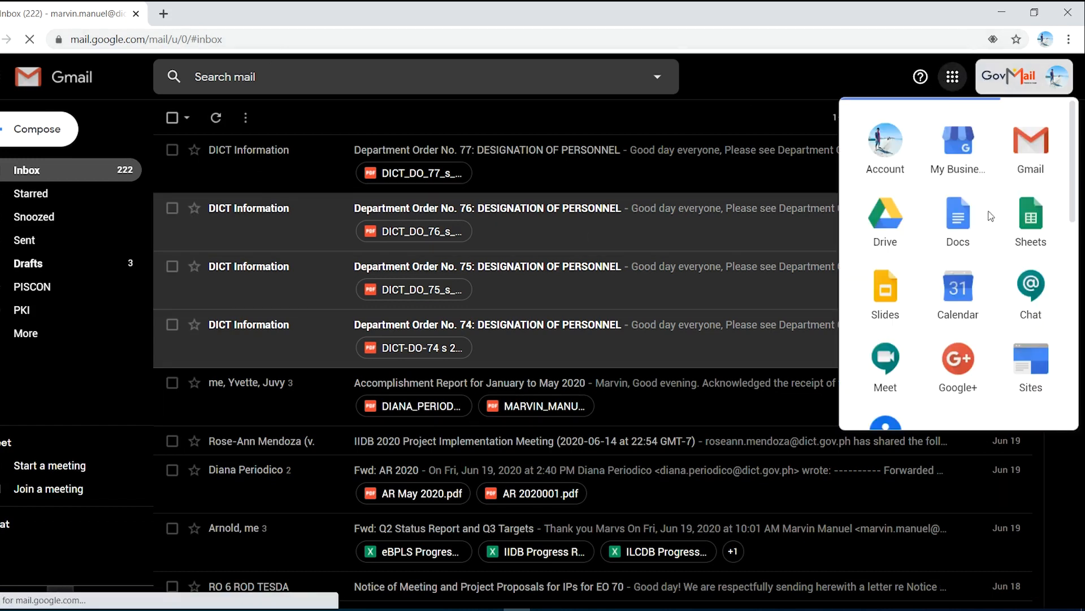
{"action": "left_click", "coordinate": [889, 222]}
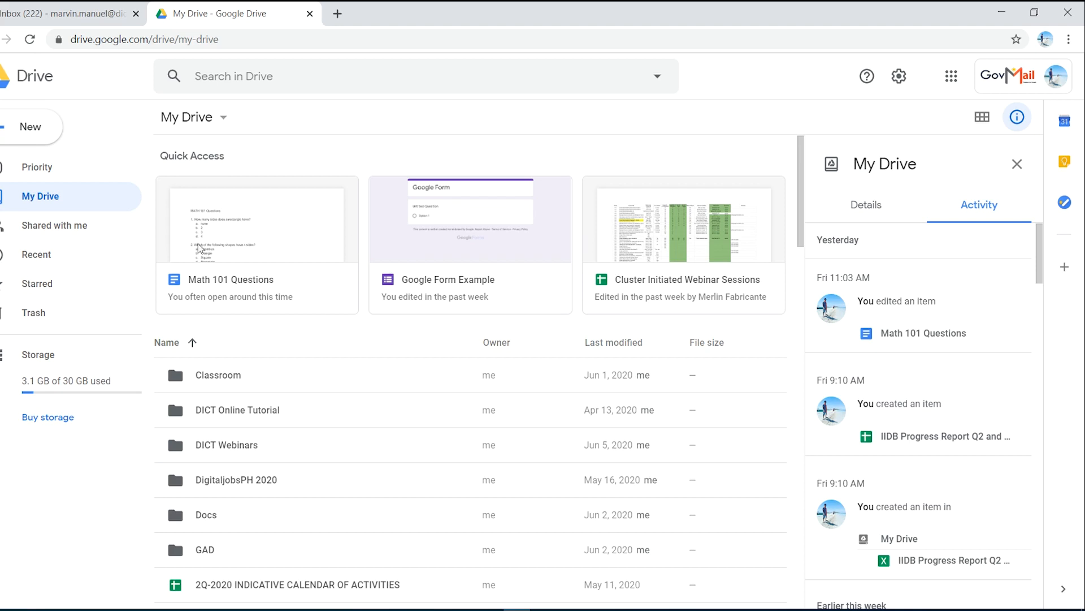
Step: Create a new folder named "Google Forms" in My Drive
{"action": "right_click", "coordinate": [774, 380]}
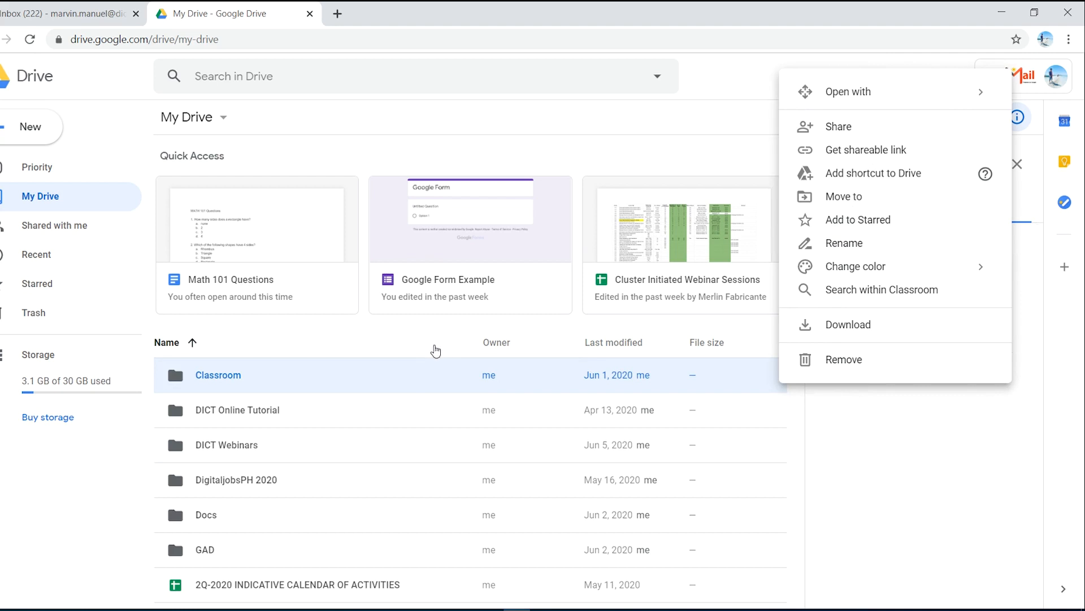
{"action": "right_click", "coordinate": [431, 347]}
{"action": "left_click", "coordinate": [495, 365]}
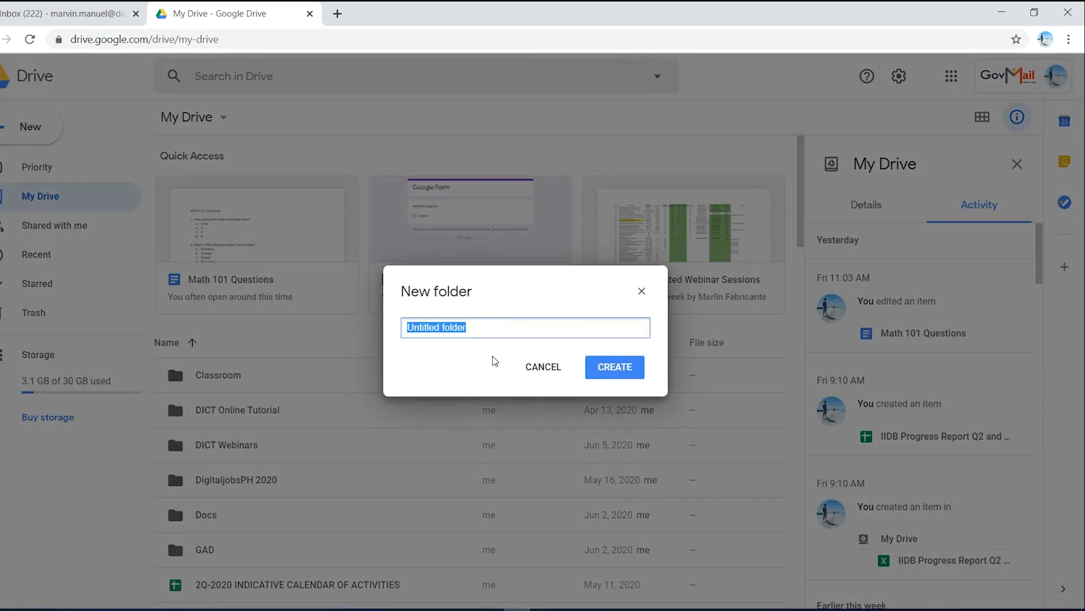
{"action": "type", "text": "Google"}
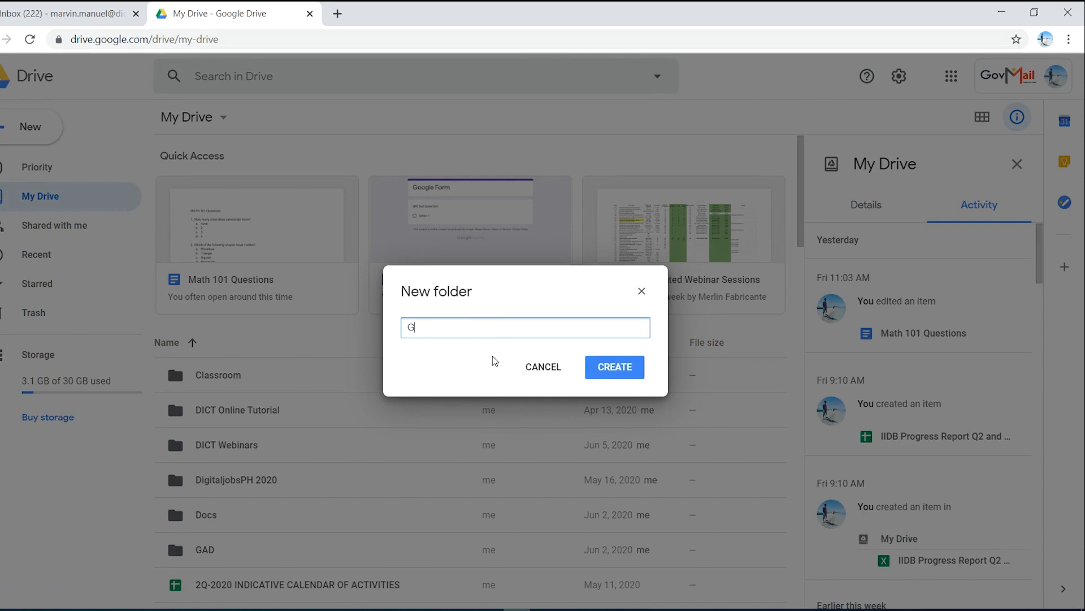
{"action": "type", "text": " Forms"}
{"action": "left_click", "coordinate": [627, 373]}
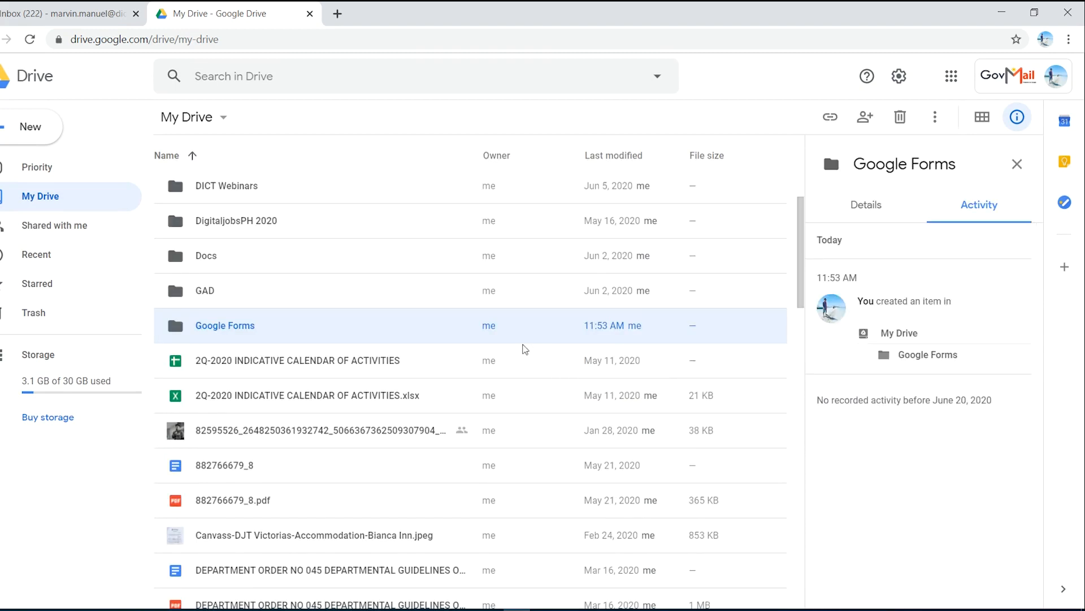
Step: Open the Google Forms folder and create a blank Google Form inside it
{"action": "double_click", "coordinate": [298, 327]}
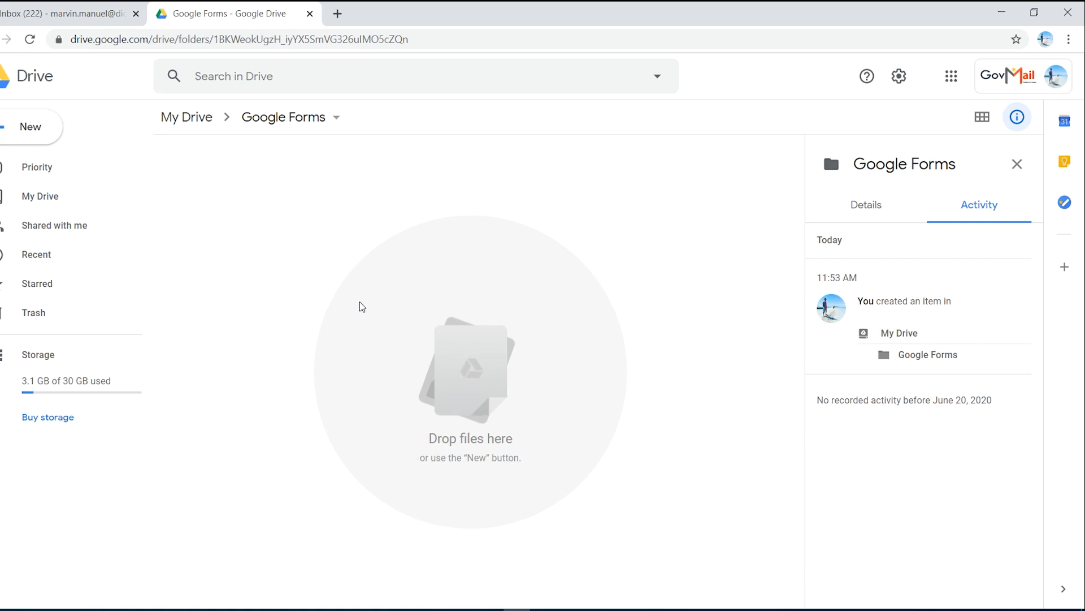
{"action": "right_click", "coordinate": [281, 266]}
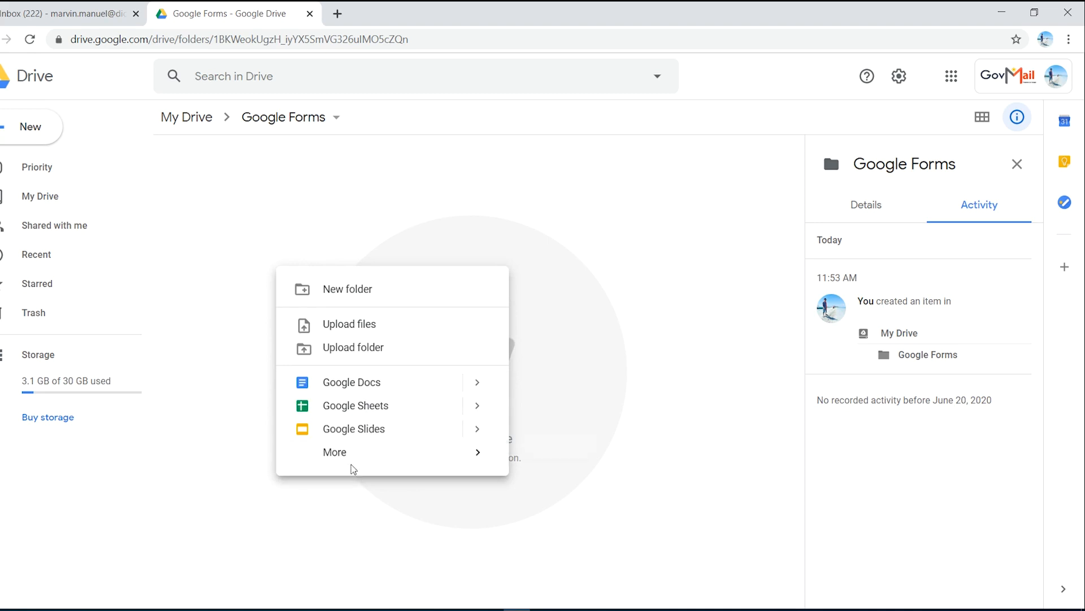
{"action": "mouse_move", "coordinate": [353, 461]}
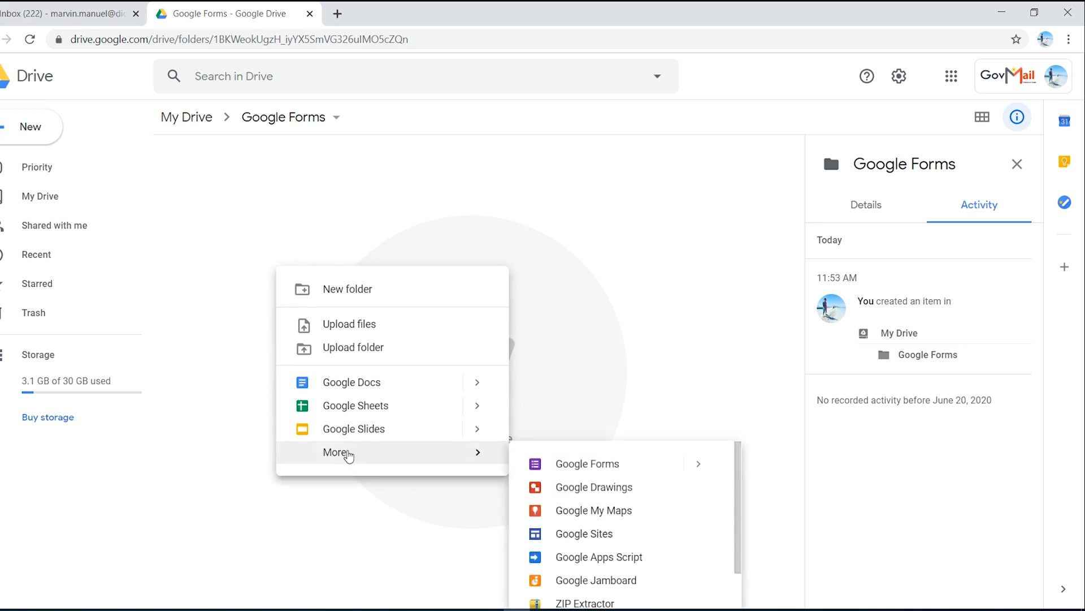
{"action": "left_click", "coordinate": [608, 464]}
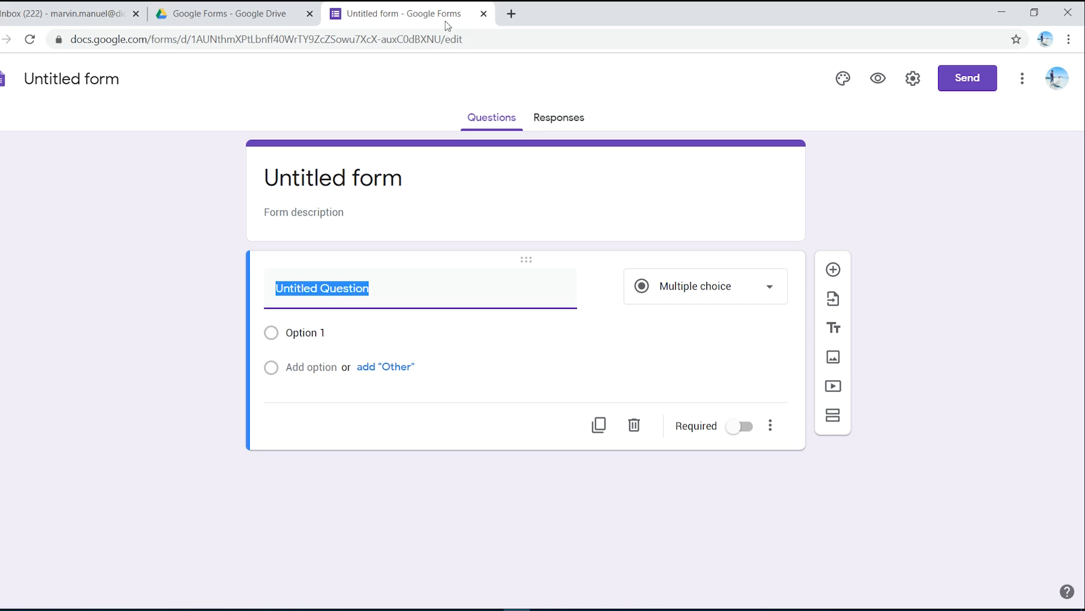
Step: Create another blank form in a new browser tab using the address forms.new
{"action": "left_click", "coordinate": [511, 14]}
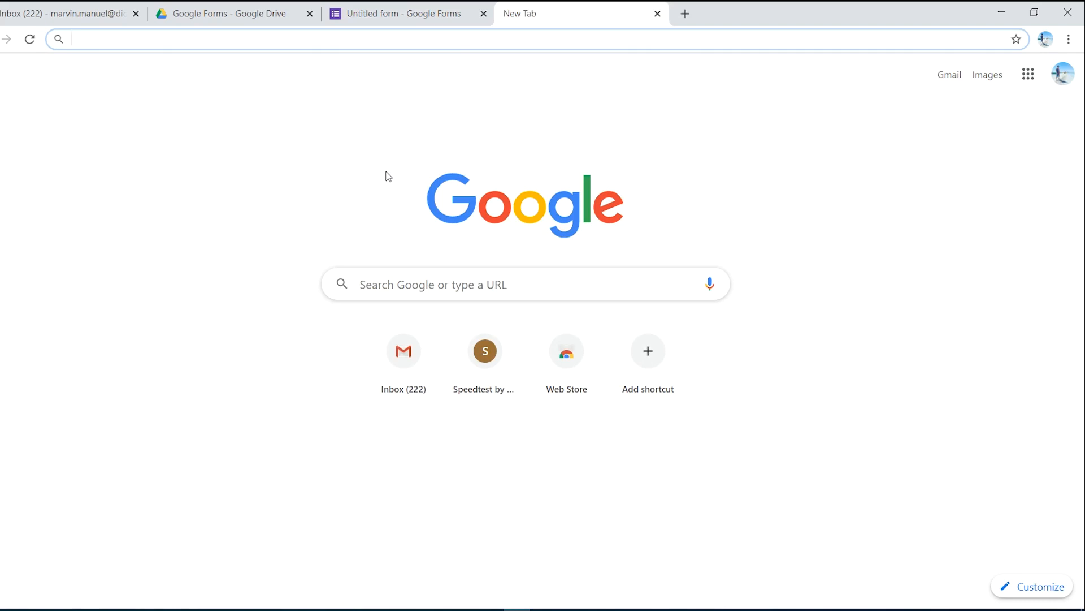
{"action": "type", "text": "form"}
{"action": "key", "text": "BackSpace"}
{"action": "key", "text": "BackSpace"}
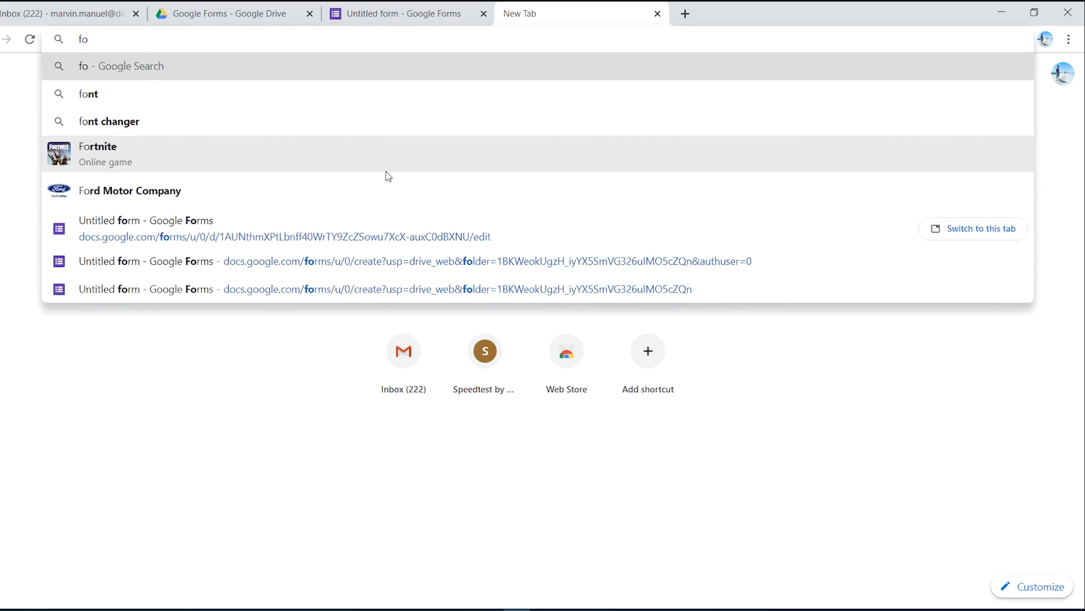
{"action": "type", "text": "rms.n"}
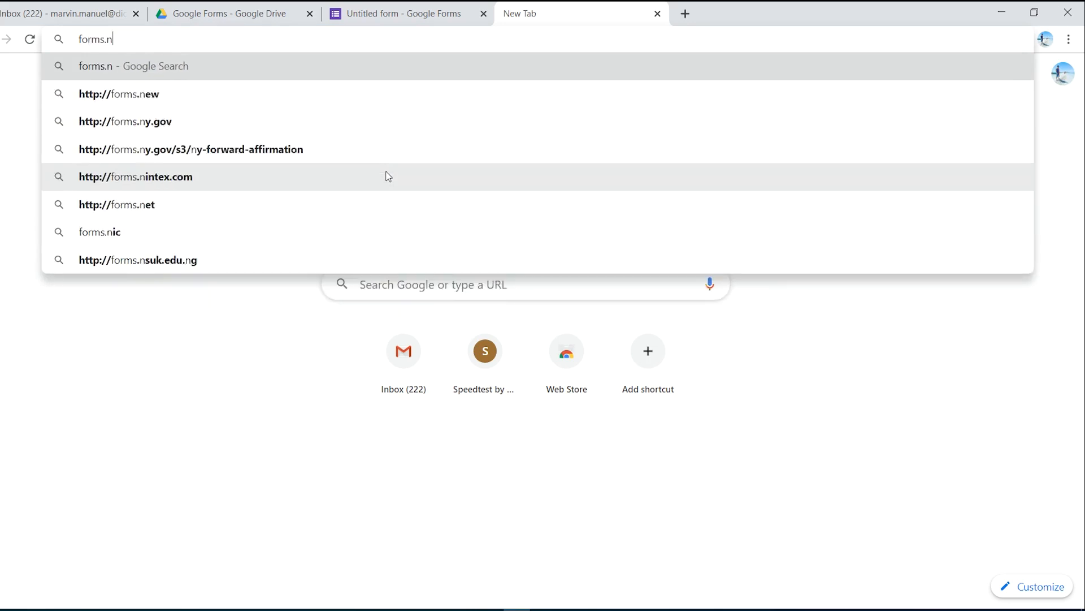
{"action": "type", "text": "ew"}
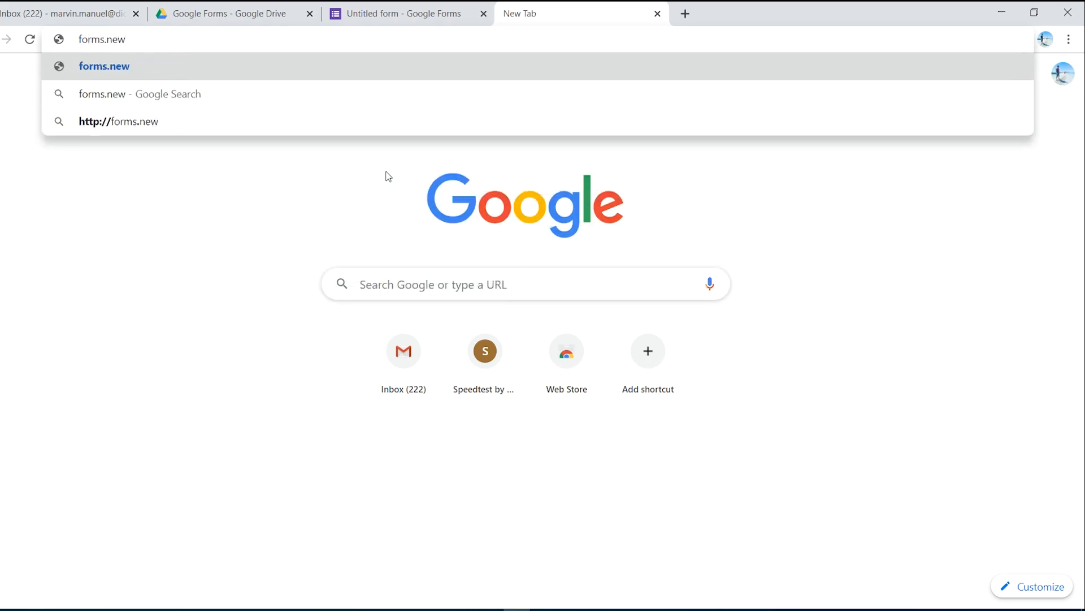
{"action": "key", "text": "Return"}
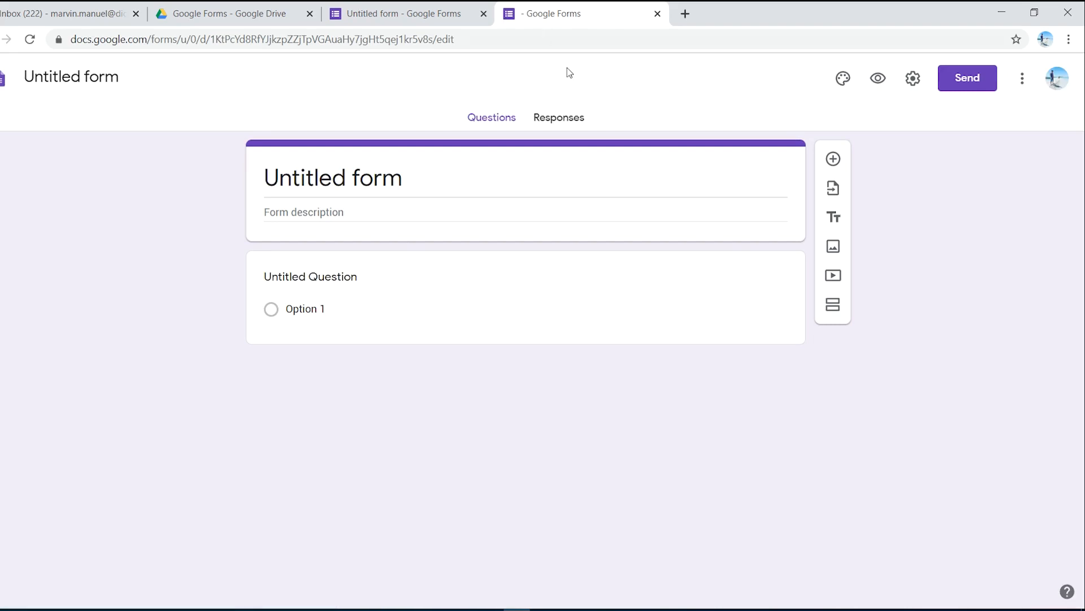
Step: Create a blank Google Docs document in the same tab using the address doc.new and enter the text "dsagasdagddfg"
{"action": "left_click", "coordinate": [519, 41]}
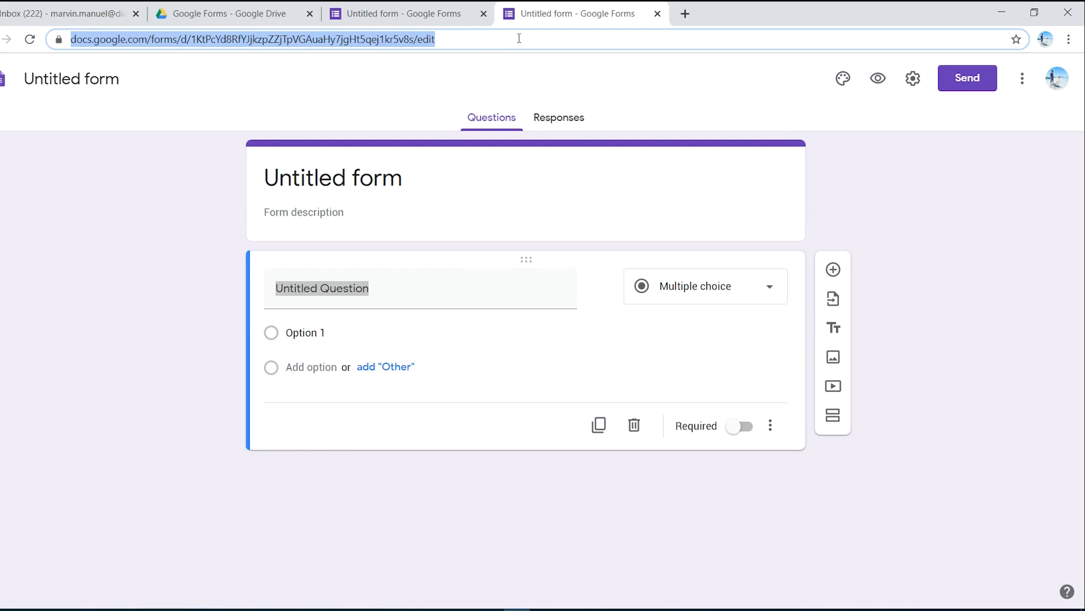
{"action": "type", "text": "do"}
{"action": "key", "text": "BackSpace"}
{"action": "key", "text": "BackSpace"}
{"action": "key", "text": "BackSpace"}
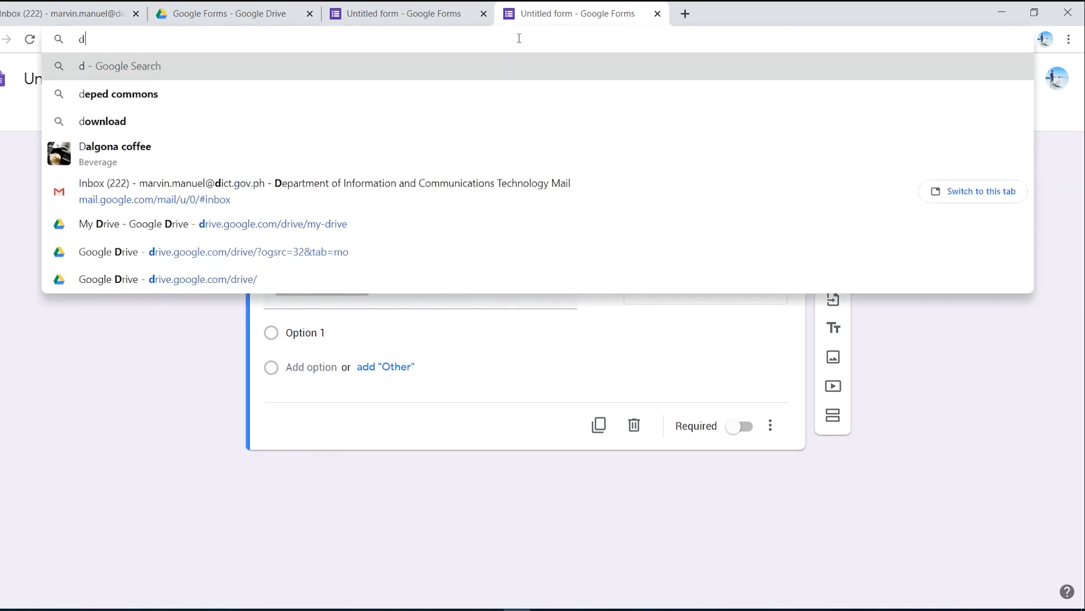
{"action": "type", "text": "doc."}
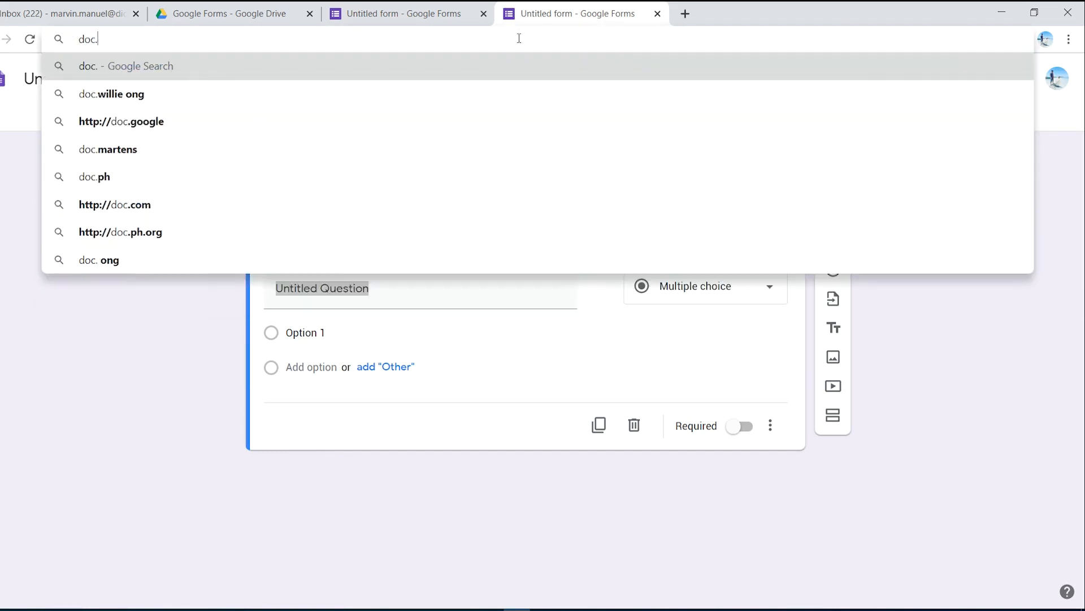
{"action": "type", "text": "new"}
{"action": "key", "text": "Return"}
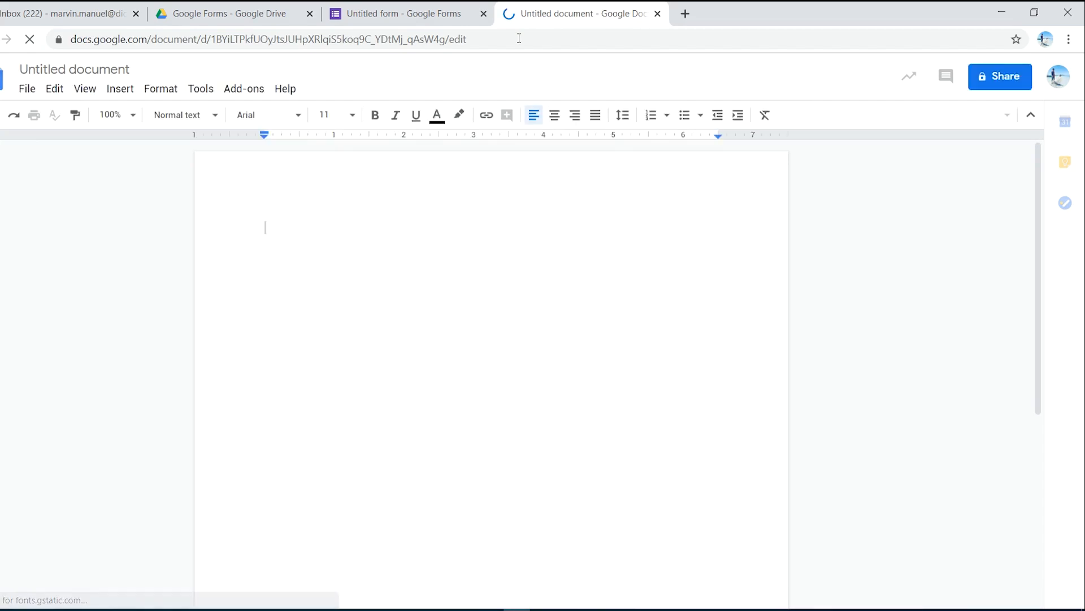
{"action": "type", "text": "dsagasd"}
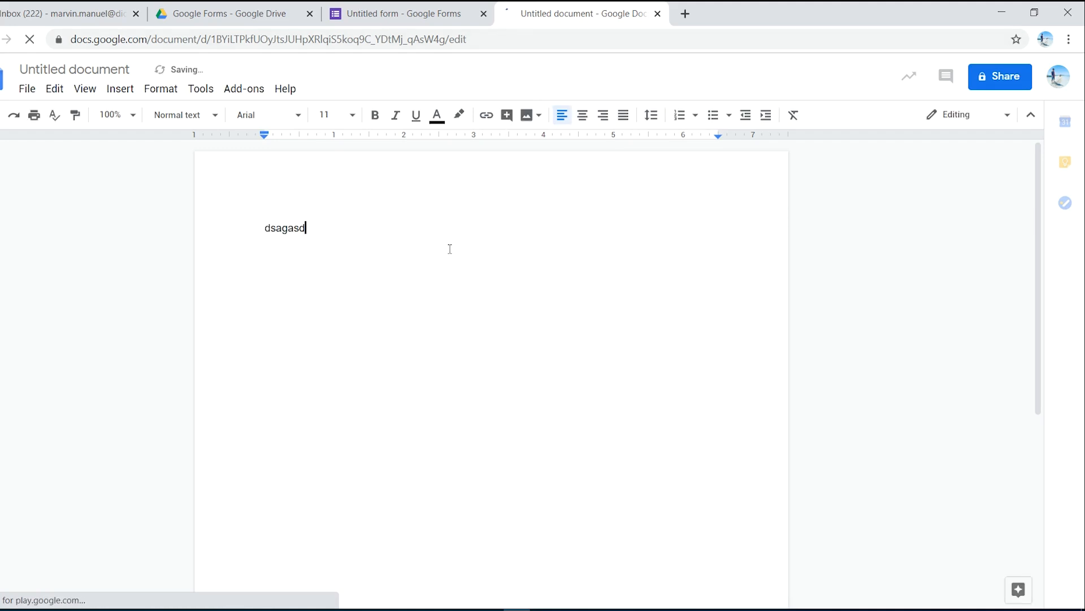
{"action": "type", "text": "agddfg"}
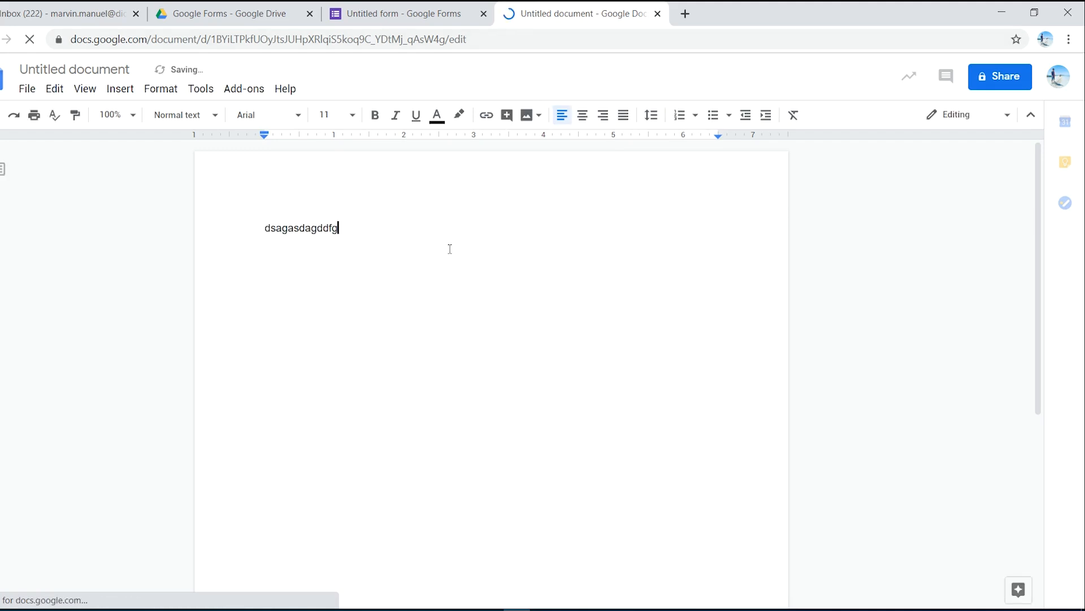
Step: Create a blank Google Sheets spreadsheet in the same tab using the address sheets.new
{"action": "left_click", "coordinate": [463, 48]}
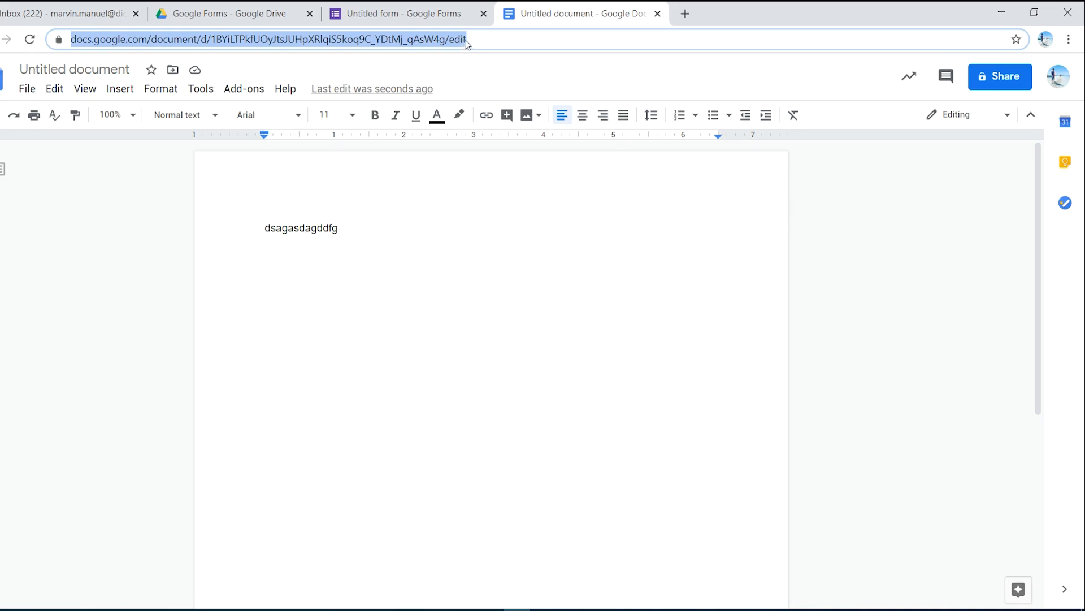
{"action": "type", "text": "s"}
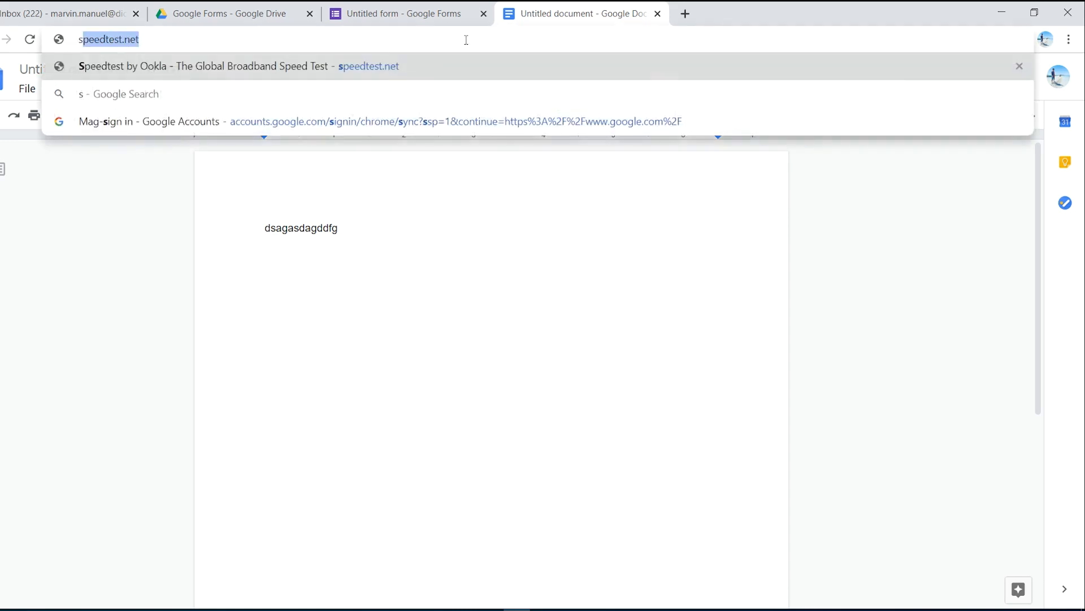
{"action": "type", "text": "heets."}
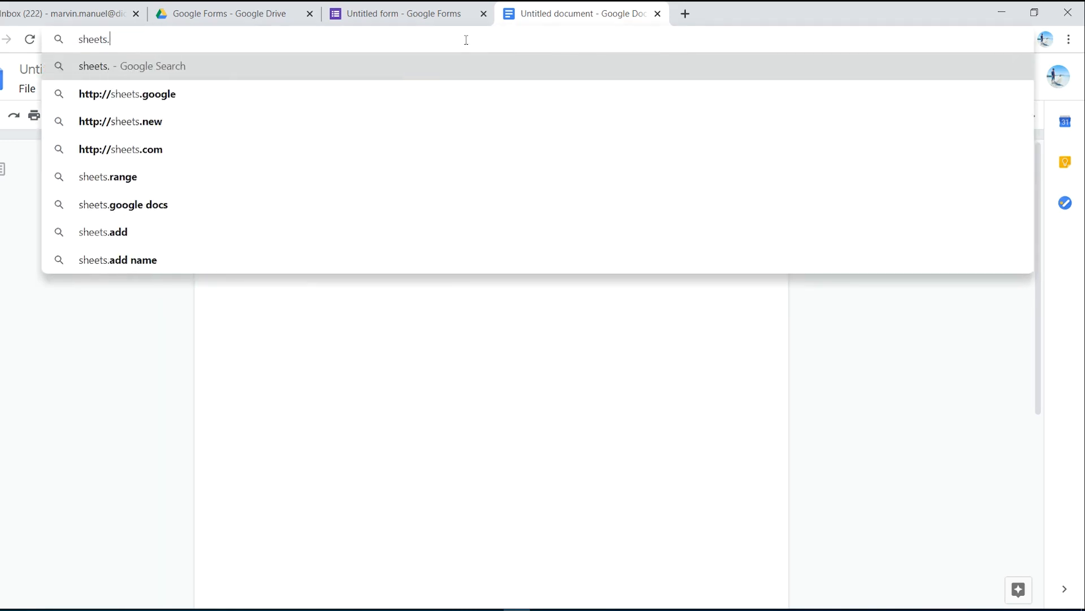
{"action": "type", "text": "new"}
{"action": "key", "text": "Return"}
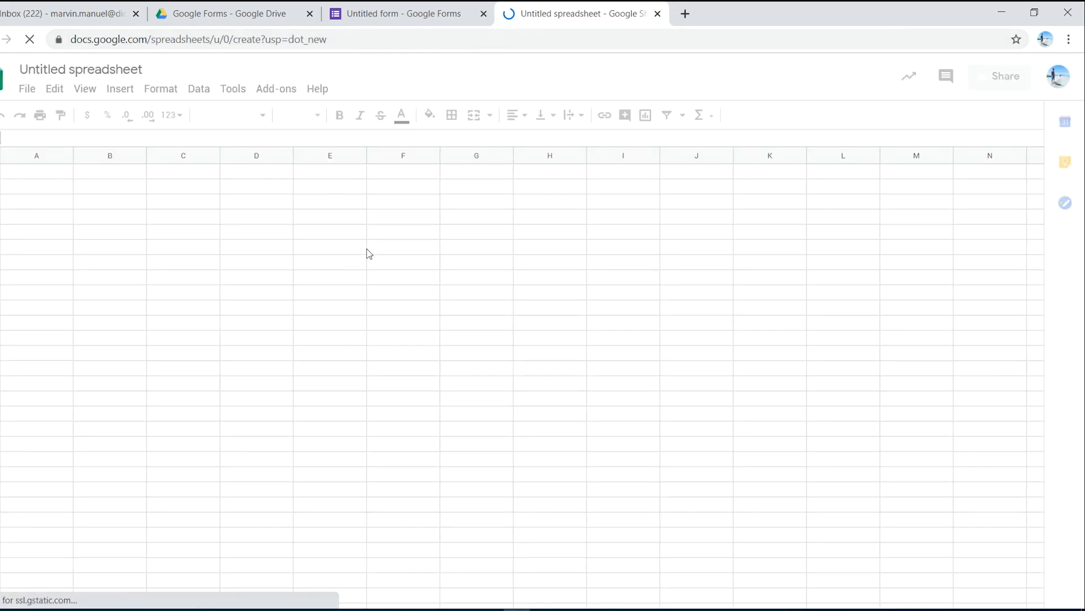
Step: Widen column A of the blank spreadsheet by a little under half its width
{"action": "left_click", "coordinate": [545, 42]}
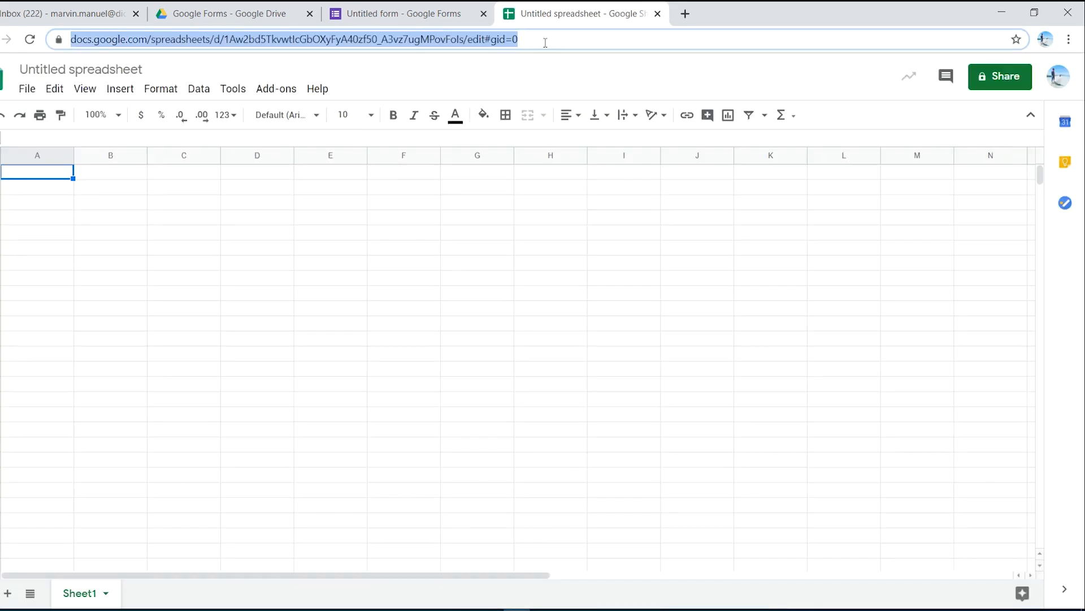
{"action": "left_click", "coordinate": [546, 43]}
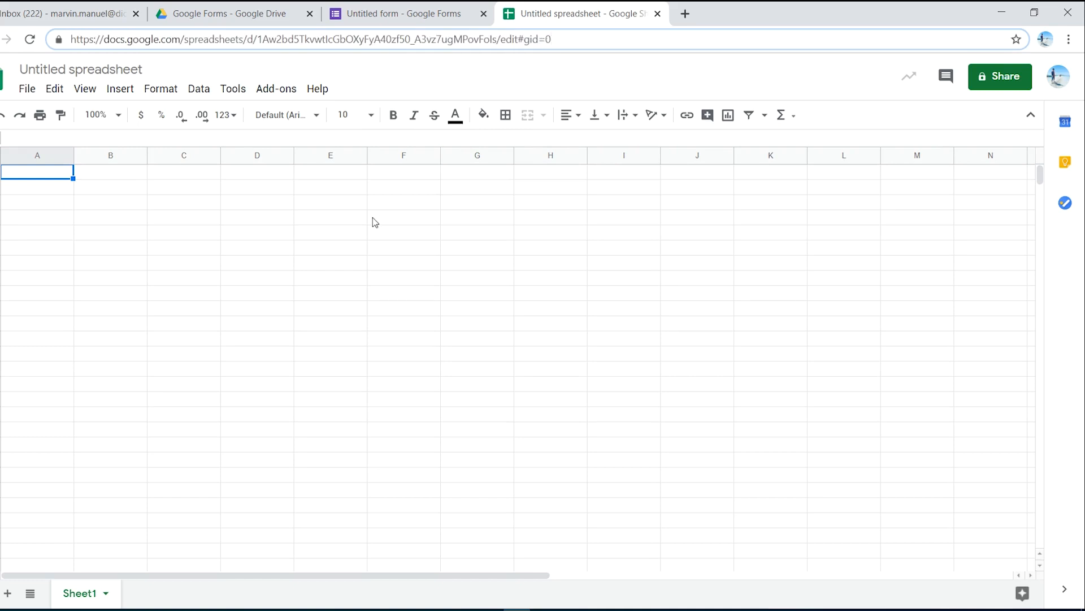
{"action": "left_click_drag", "start_coordinate": [72, 157], "coordinate": [105, 157]}
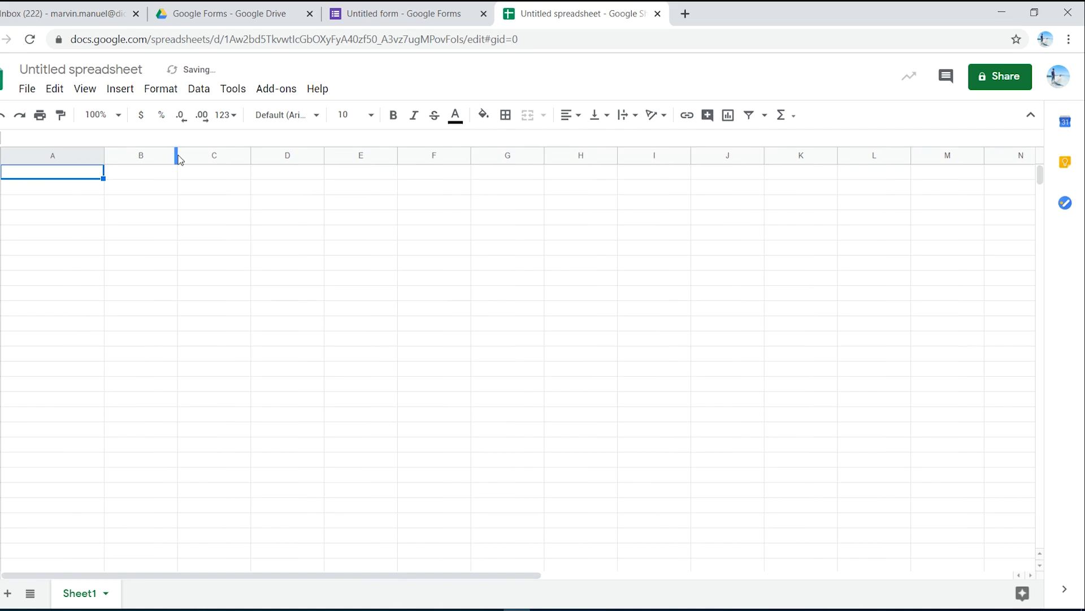
Step: Widen column B of the blank spreadsheet by a little under half its width, and close the spreadsheet's tab
{"action": "left_click_drag", "start_coordinate": [177, 158], "coordinate": [211, 158]}
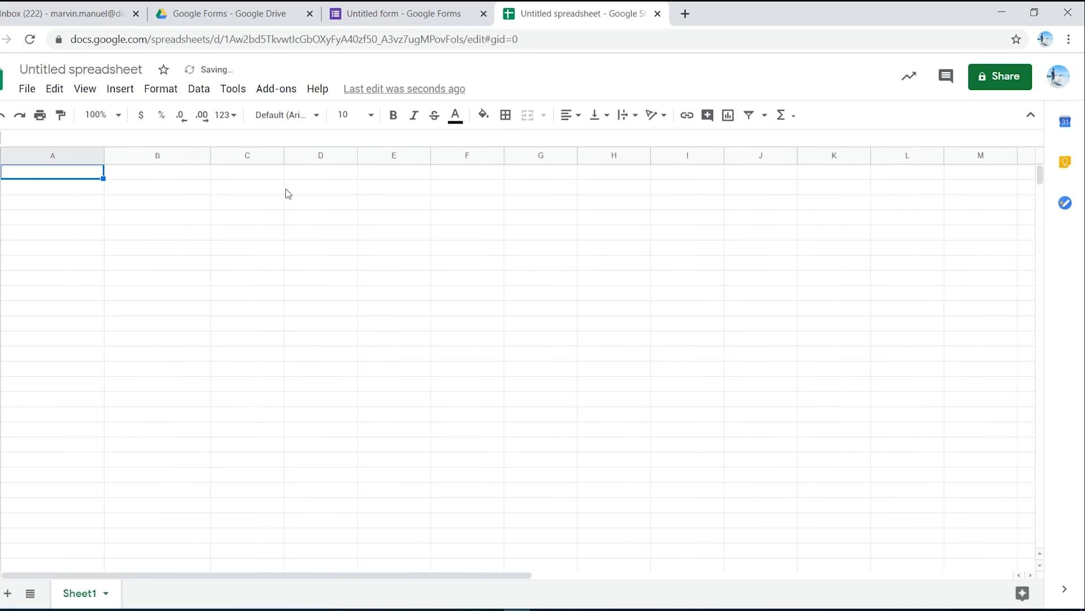
{"action": "key", "text": "ctrl+w"}
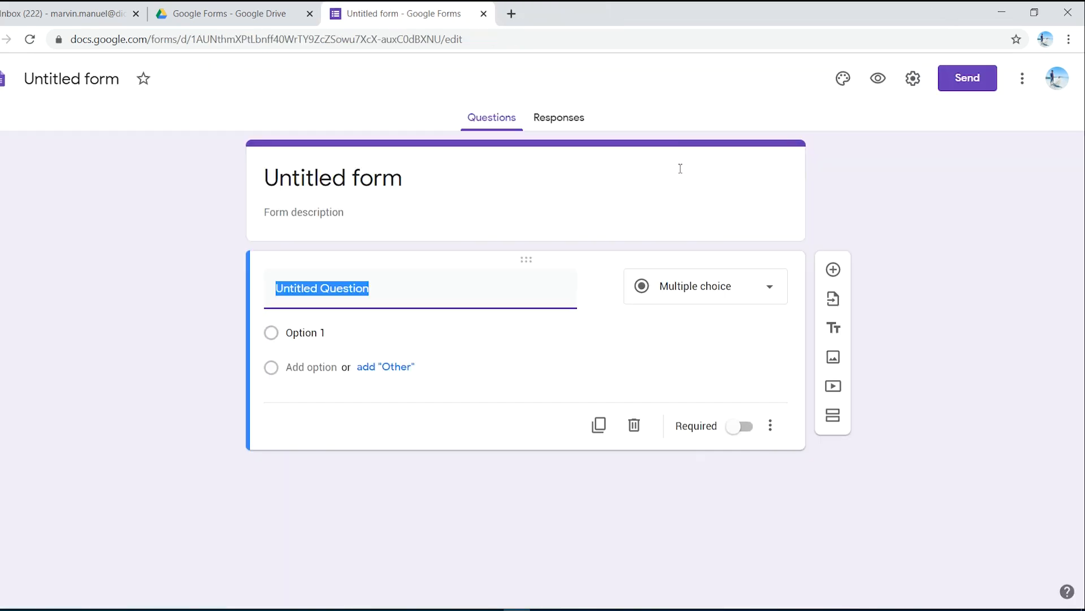
Step: Rename the untitled form's file as "google form example"
{"action": "left_click", "coordinate": [81, 207]}
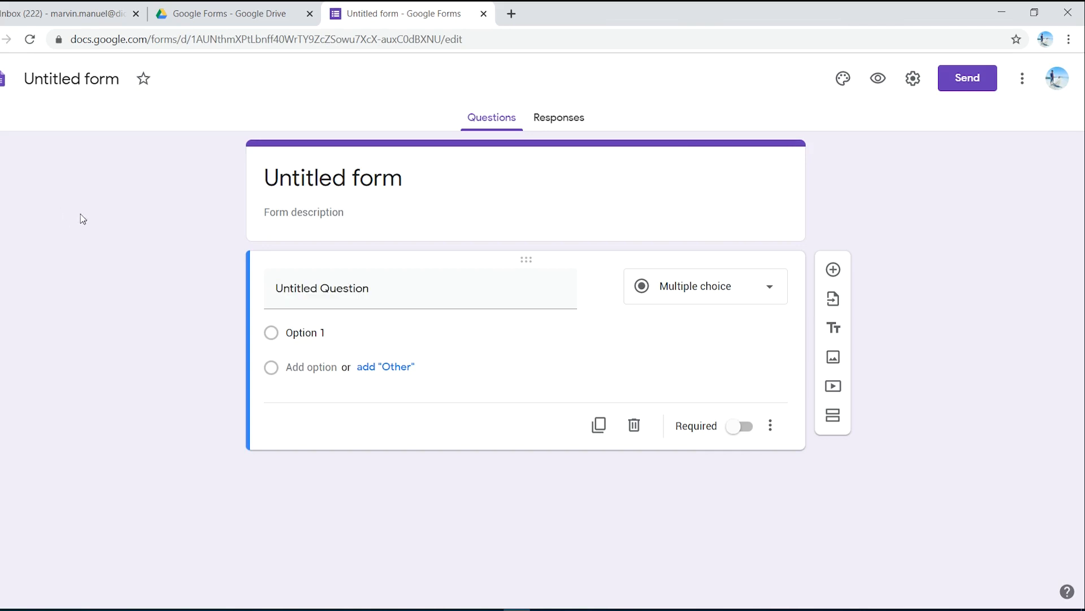
{"action": "left_click", "coordinate": [80, 80]}
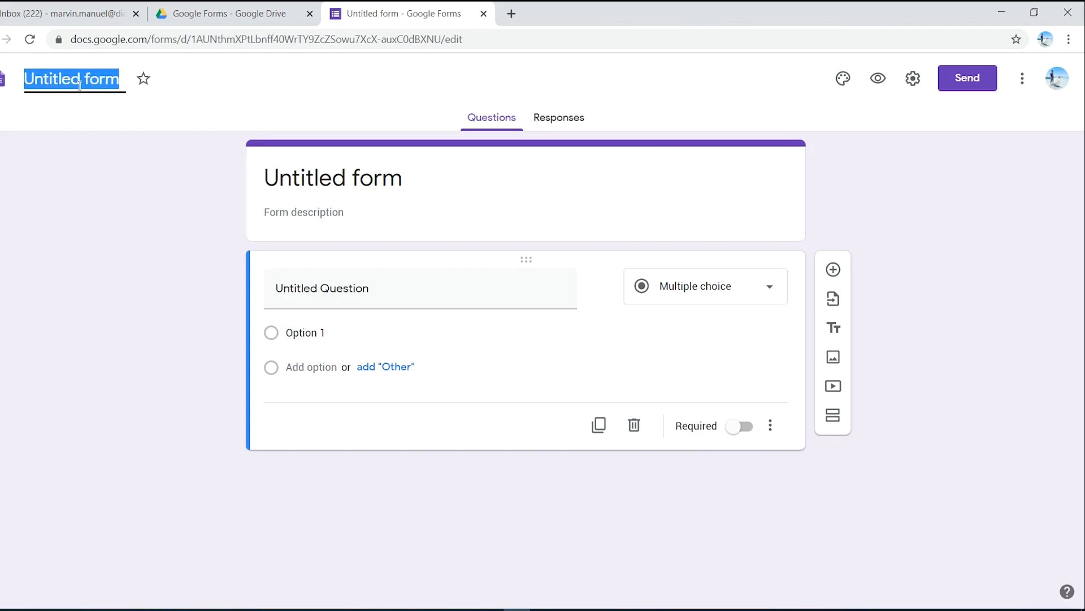
{"action": "type", "text": "g"}
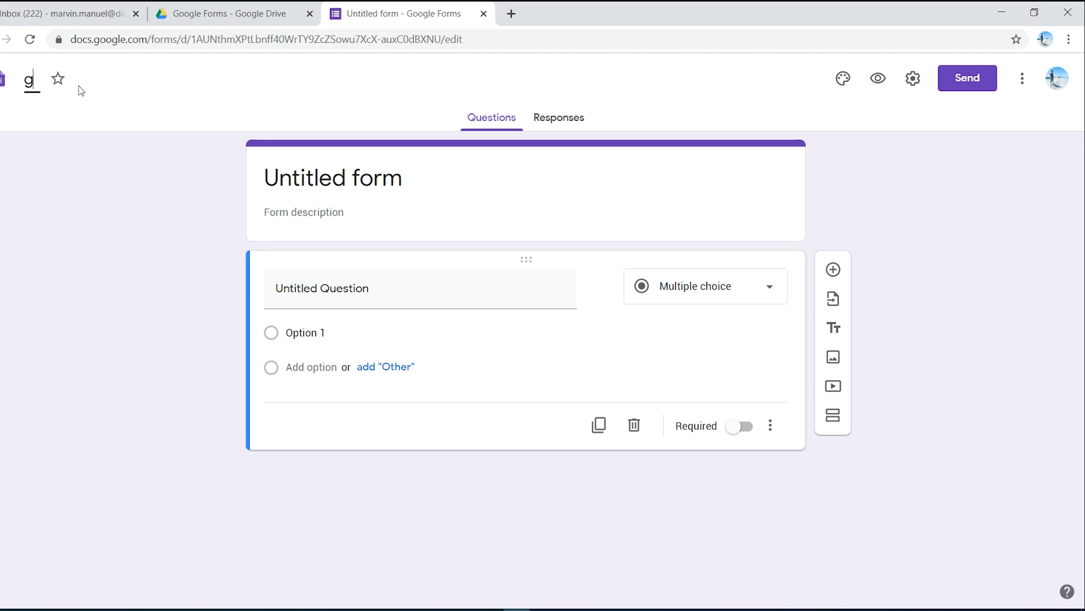
{"action": "type", "text": "oogle form exam"}
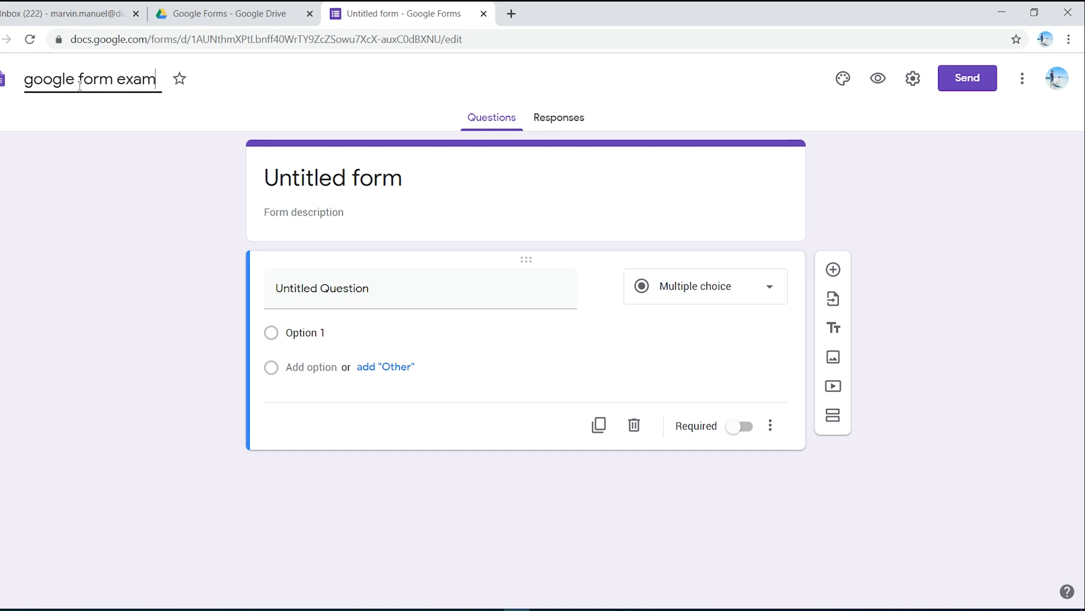
{"action": "type", "text": "ple"}
{"action": "left_click", "coordinate": [163, 175]}
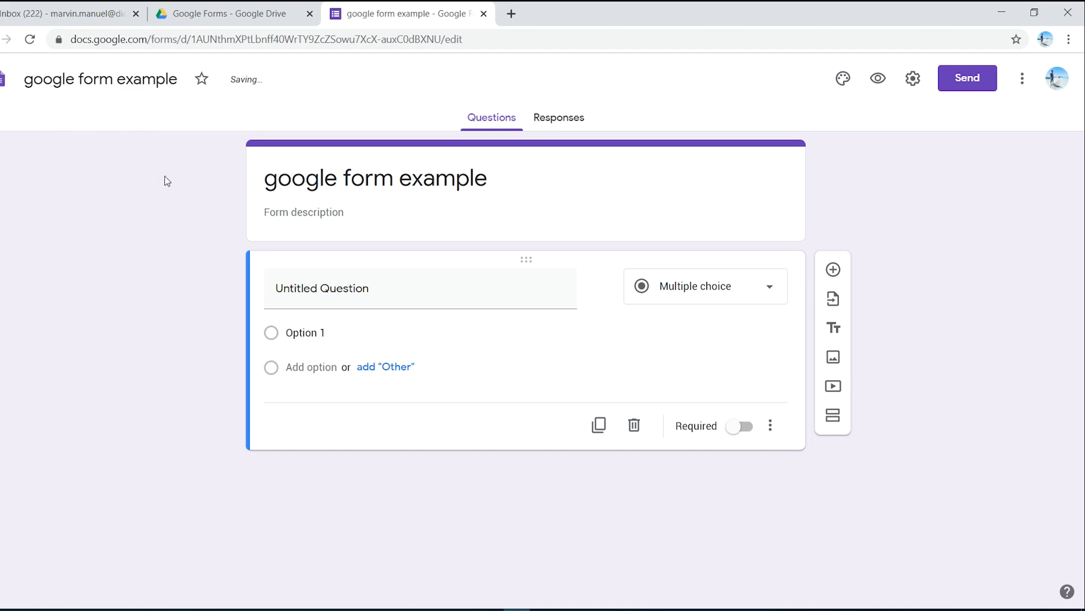
Step: Change the title in the form's header block to "Google Forms", leaving the form description empty
{"action": "left_click", "coordinate": [422, 178]}
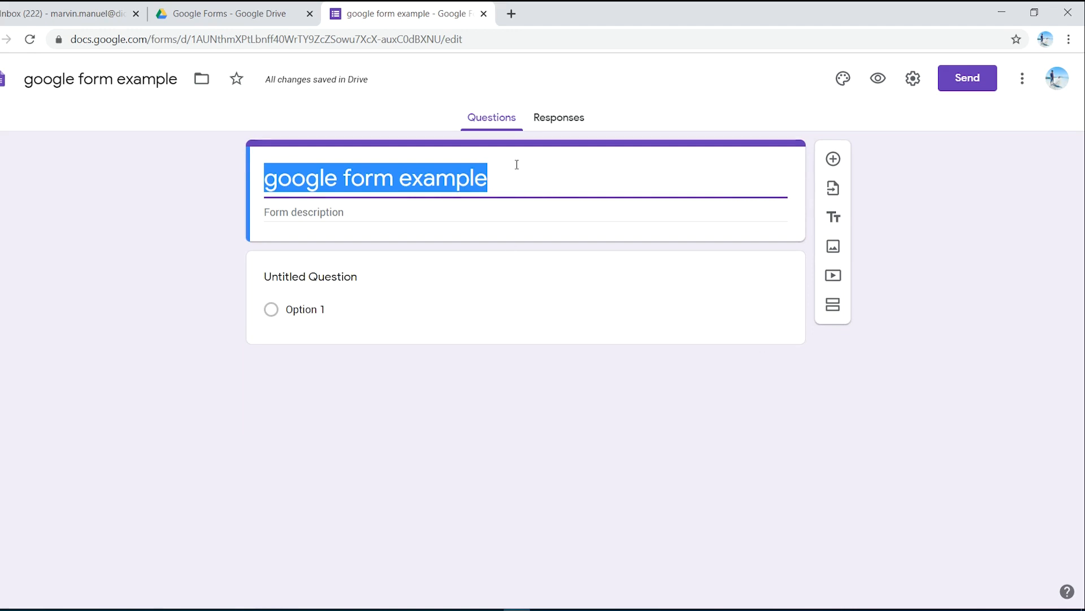
{"action": "left_click", "coordinate": [515, 179]}
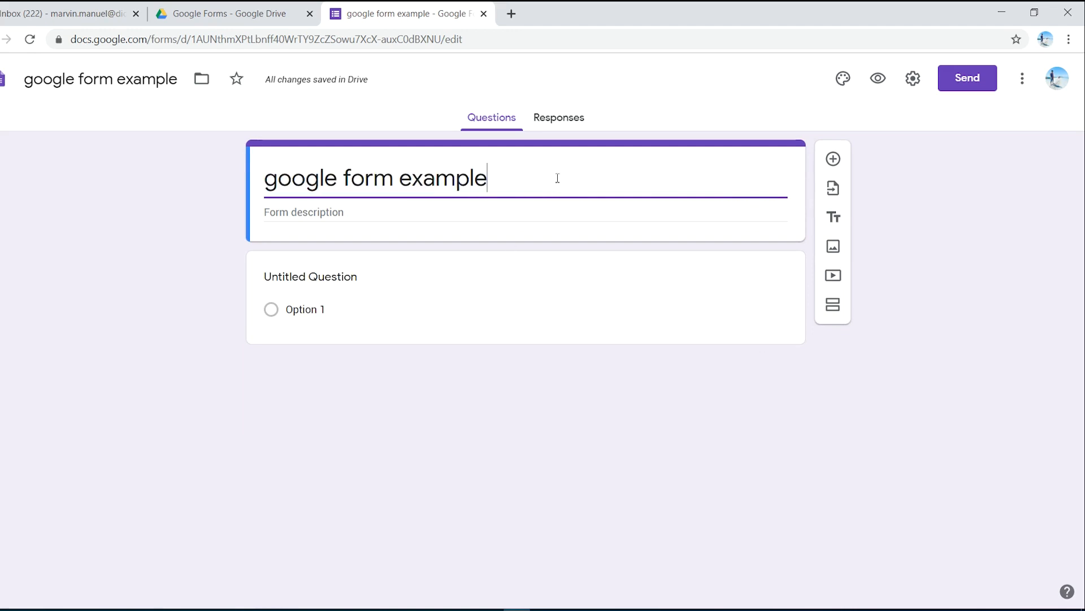
{"action": "left_click_drag", "start_coordinate": [557, 177], "coordinate": [389, 173]}
{"action": "left_click", "coordinate": [514, 177]}
{"action": "left_click_drag", "start_coordinate": [514, 177], "coordinate": [471, 180]}
{"action": "left_click", "coordinate": [519, 181]}
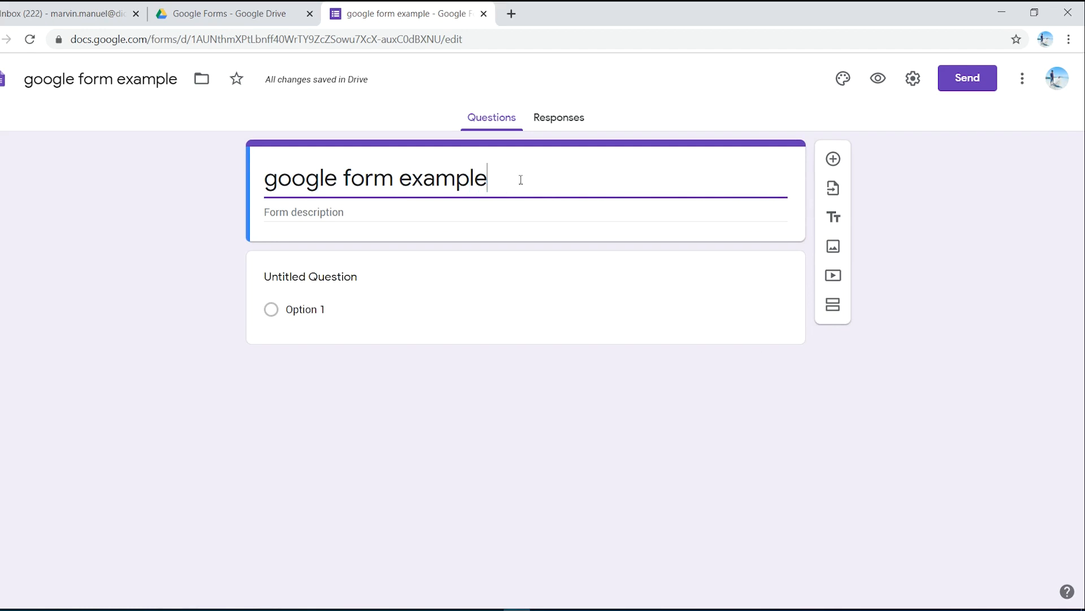
{"action": "left_click_drag", "start_coordinate": [482, 179], "coordinate": [269, 180]}
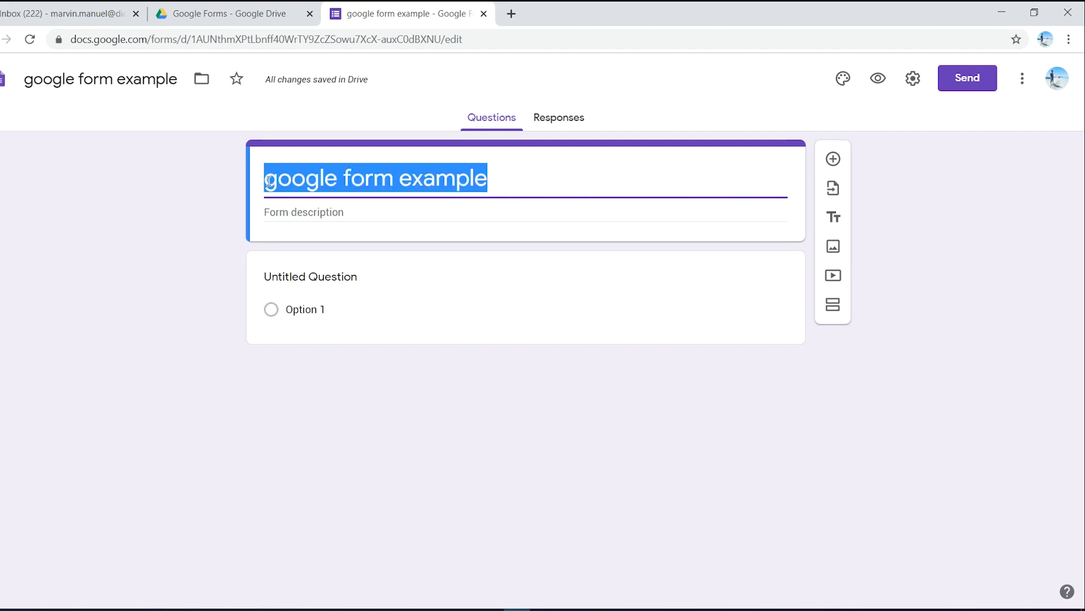
{"action": "type", "text": "Goo"}
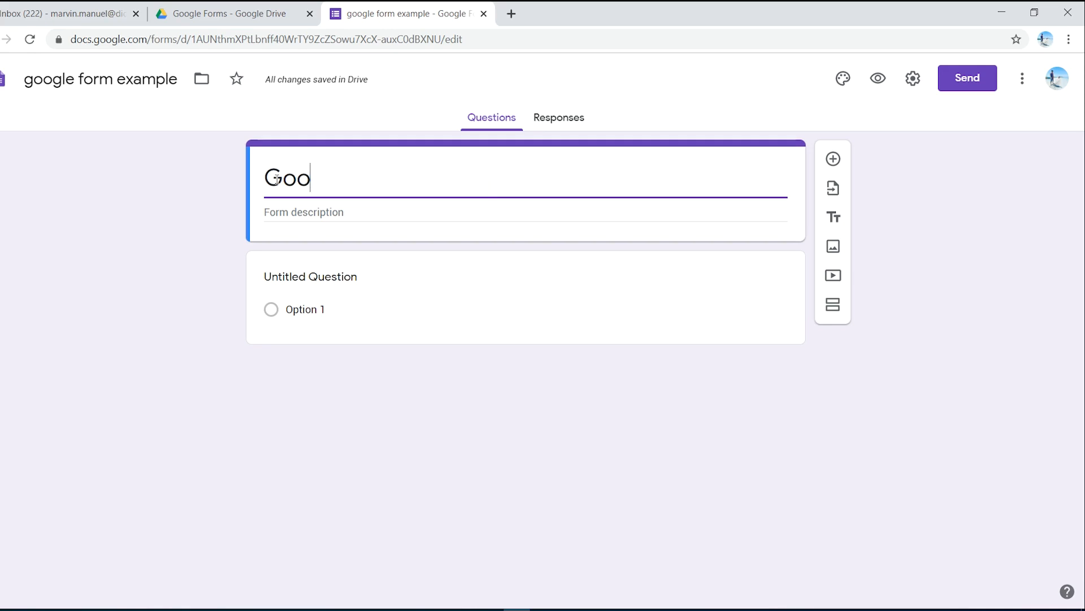
{"action": "type", "text": "gle "}
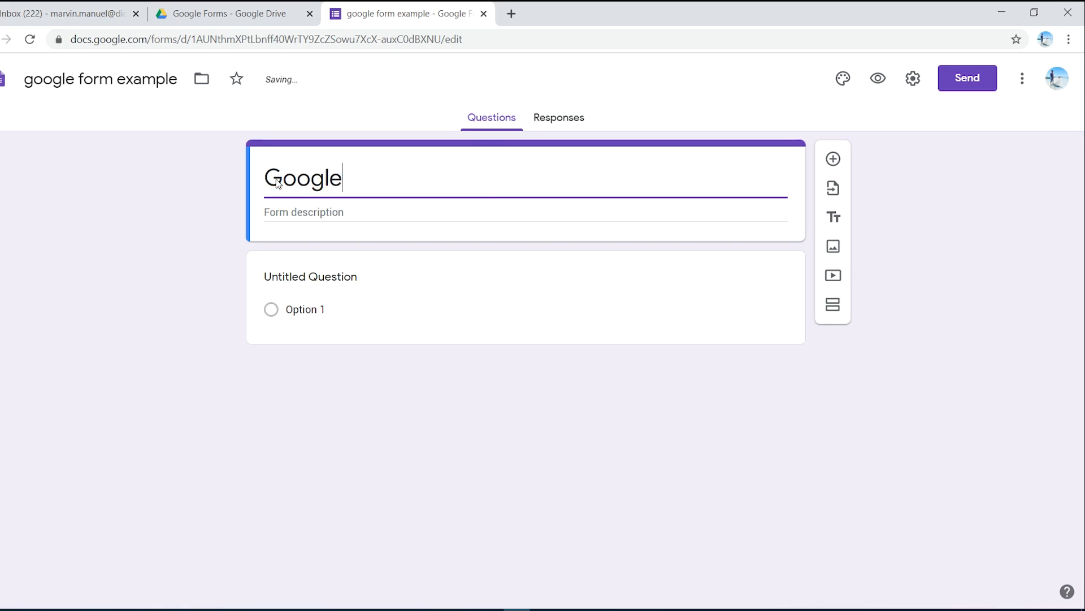
{"action": "type", "text": "Forms"}
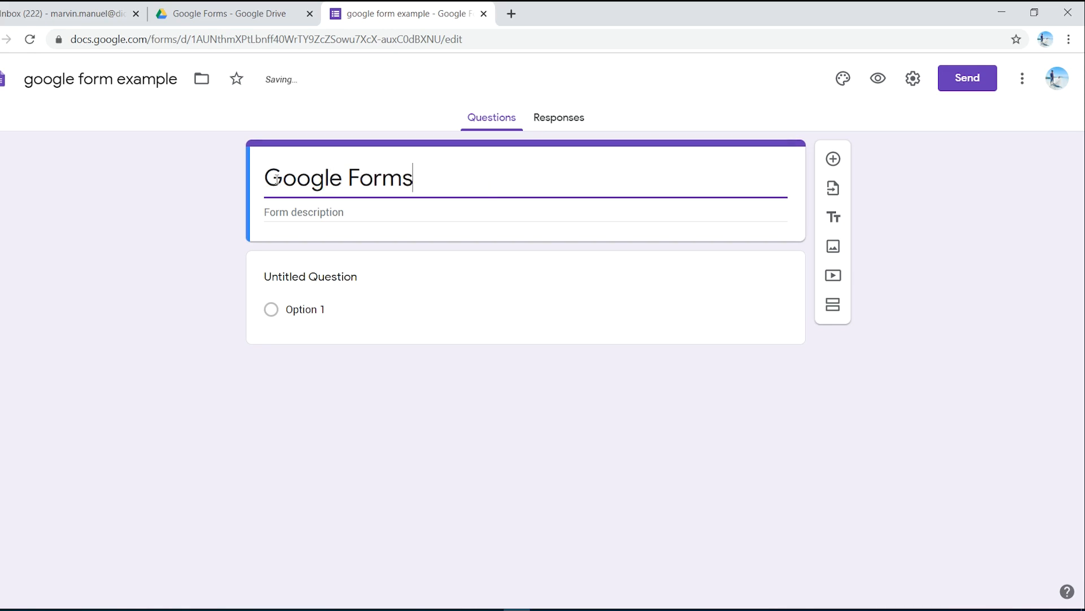
{"action": "left_click", "coordinate": [272, 468]}
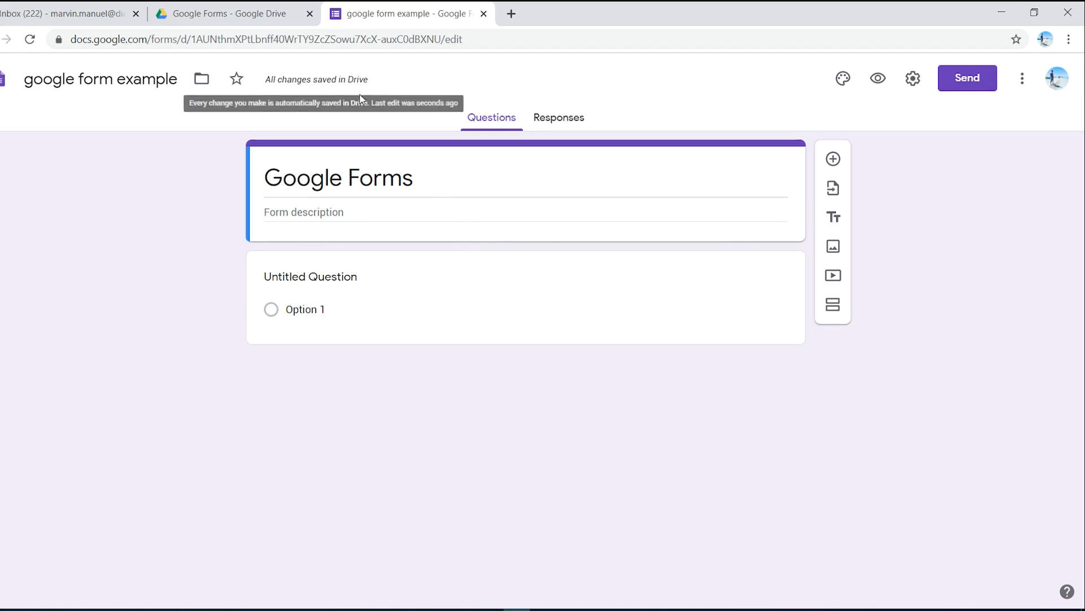
{"action": "mouse_move", "coordinate": [281, 99]}
{"action": "left_click", "coordinate": [302, 211]}
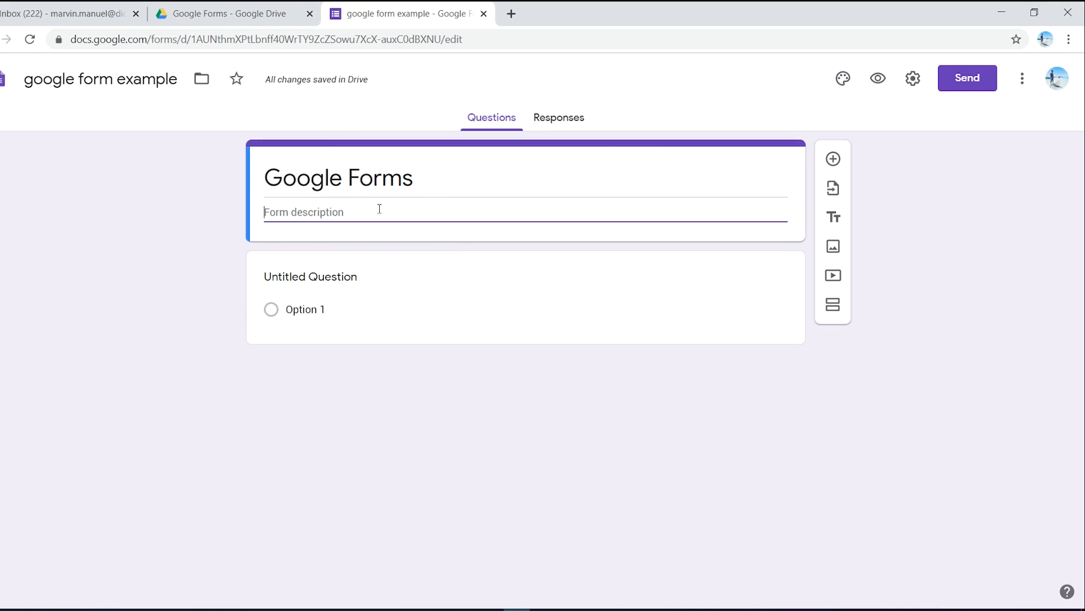
Step: Apply a light blue theme color to the form, and insert the colorful candy image from Work and School as its header
{"action": "left_click", "coordinate": [843, 79]}
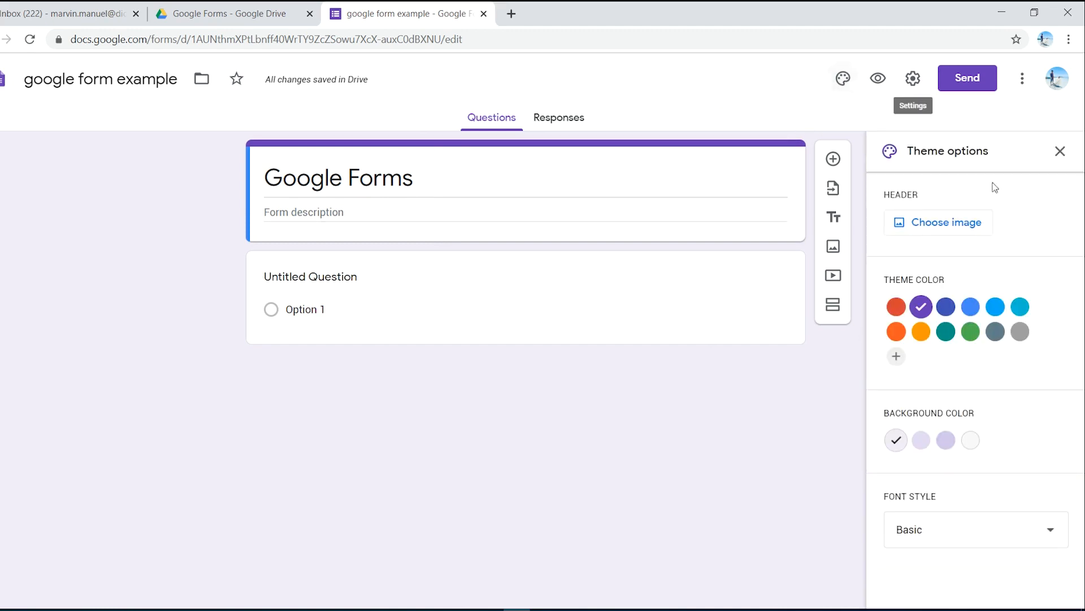
{"action": "left_click", "coordinate": [996, 309]}
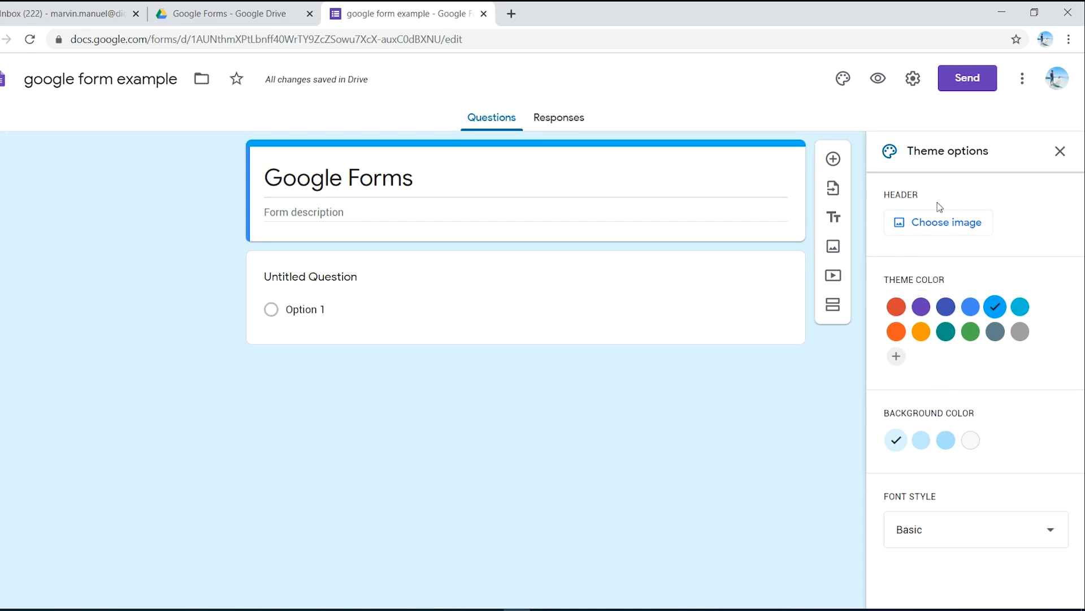
{"action": "left_click", "coordinate": [965, 233]}
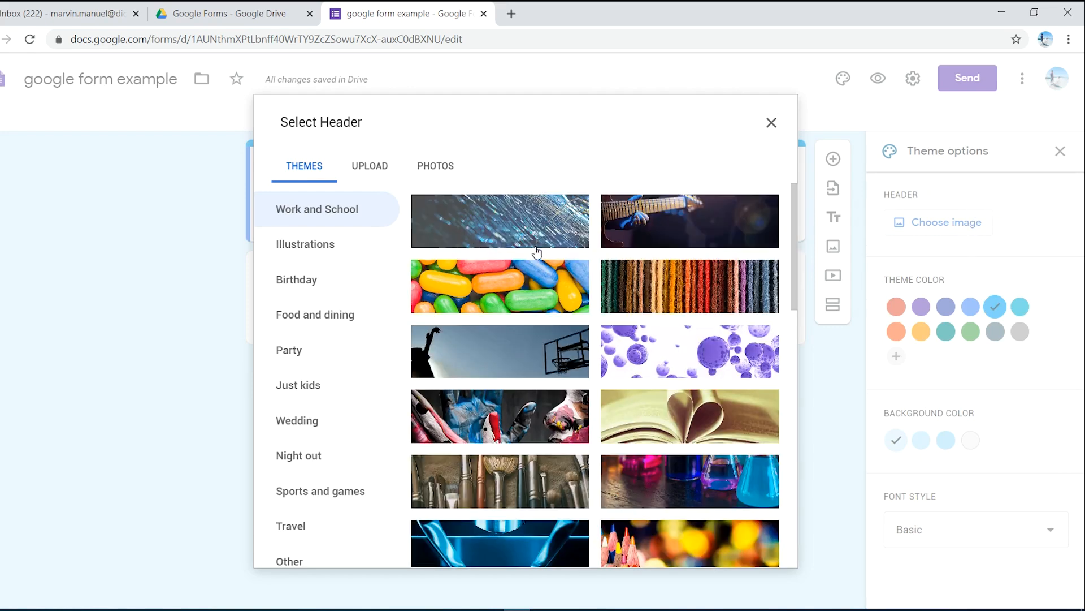
{"action": "scroll", "coordinate": [622, 326], "scroll_direction": "down", "scroll_amount": 4}
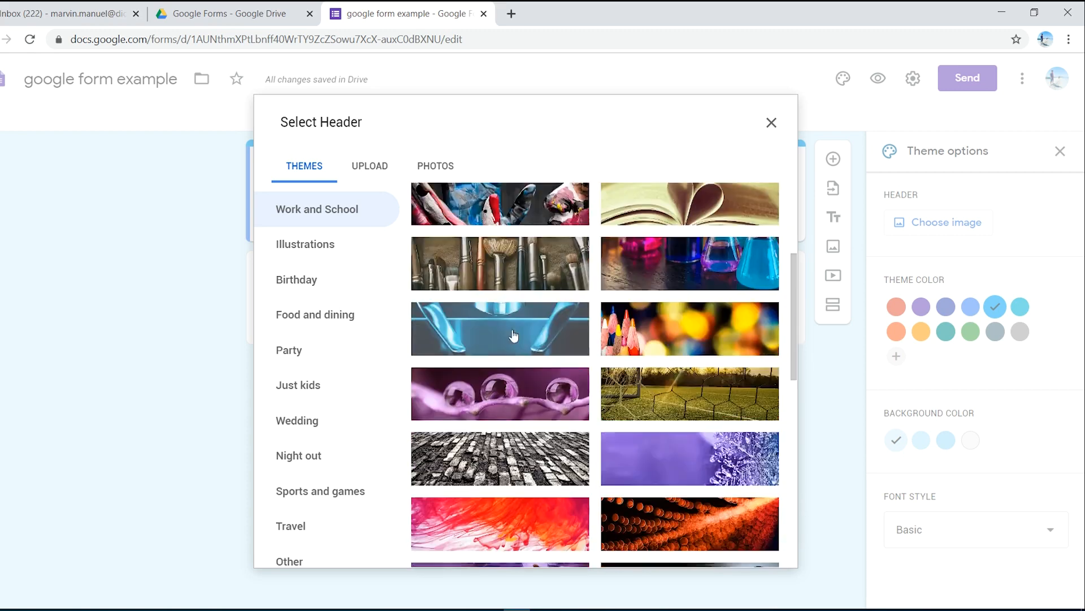
{"action": "scroll", "coordinate": [622, 326], "scroll_direction": "down", "scroll_amount": 2}
{"action": "scroll", "coordinate": [512, 299], "scroll_direction": "up", "scroll_amount": 6}
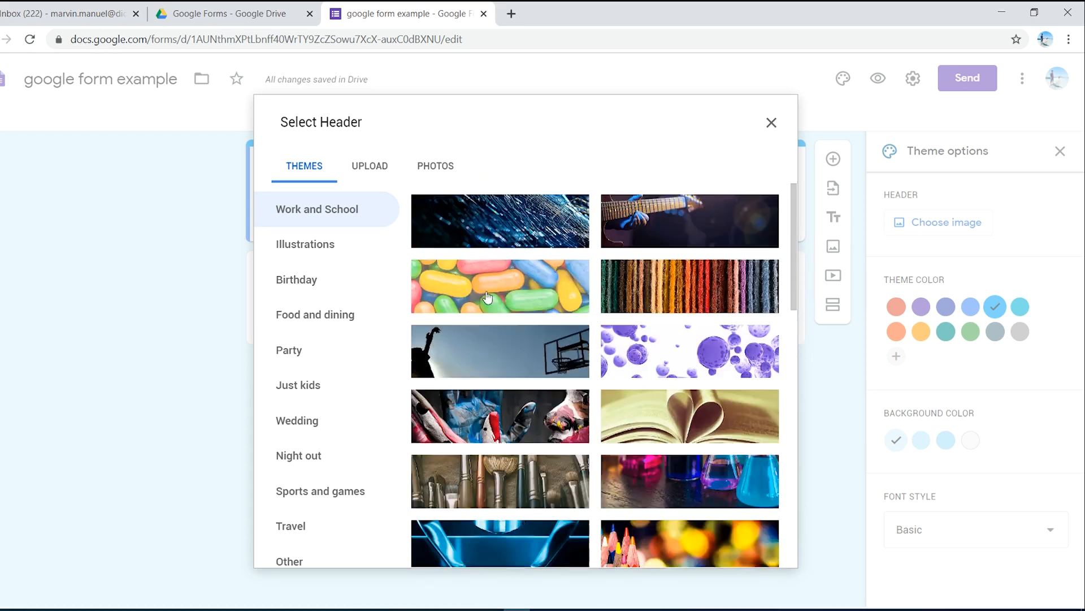
{"action": "left_click", "coordinate": [507, 291]}
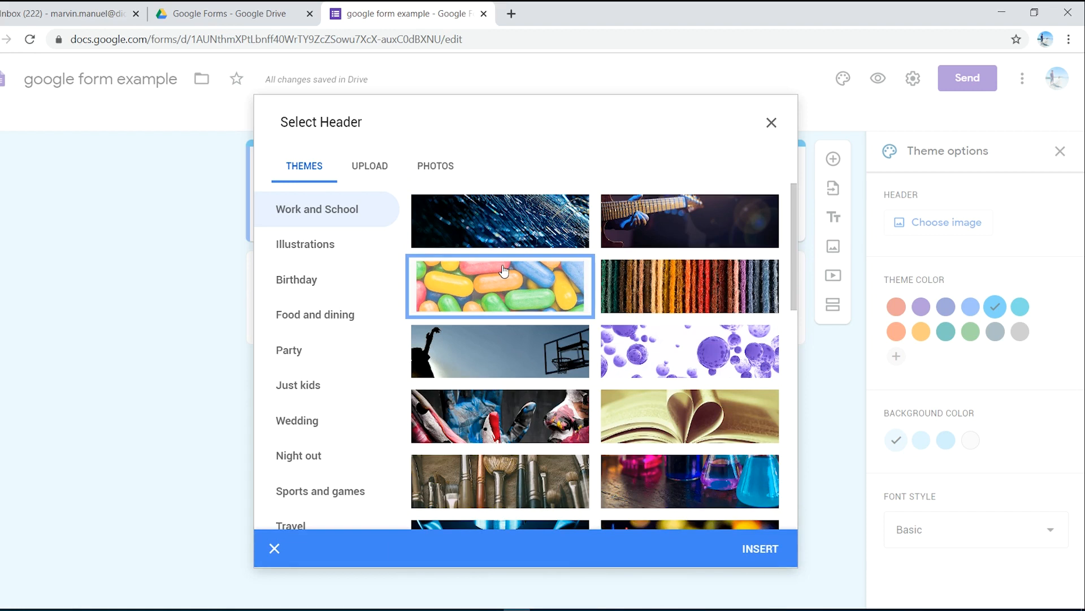
{"action": "left_click", "coordinate": [771, 549]}
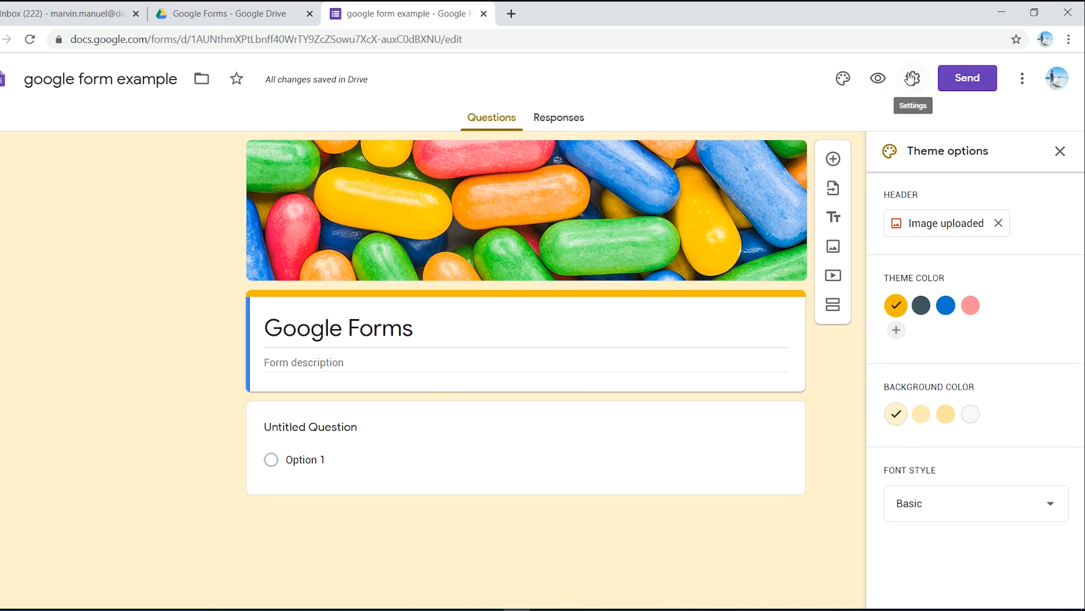
Step: Preview the form as respondents see it, and close both the preview and the theme options
{"action": "left_click", "coordinate": [878, 84]}
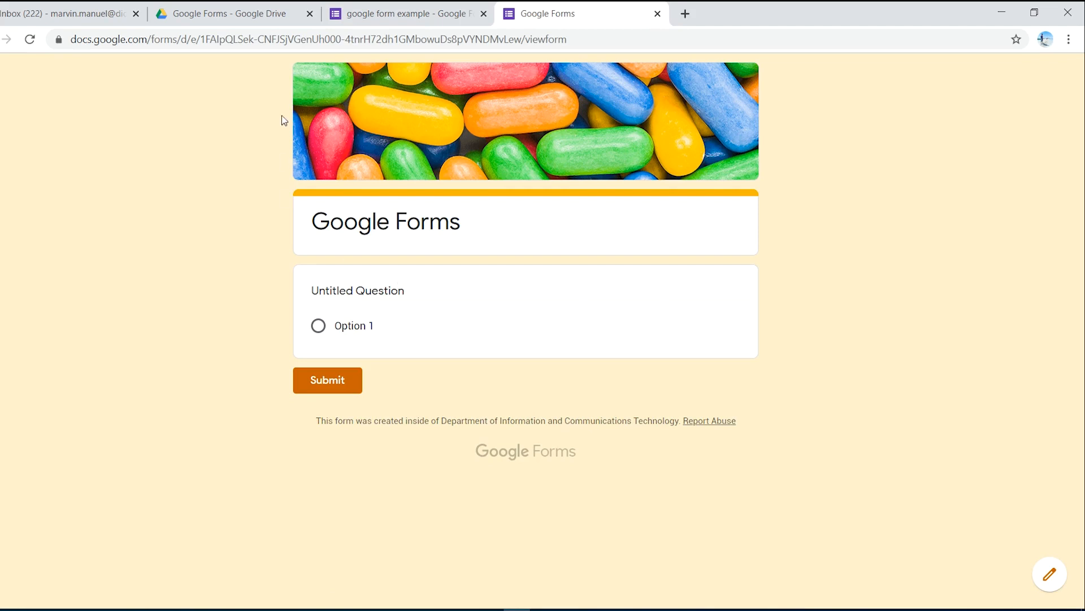
{"action": "left_click", "coordinate": [658, 14]}
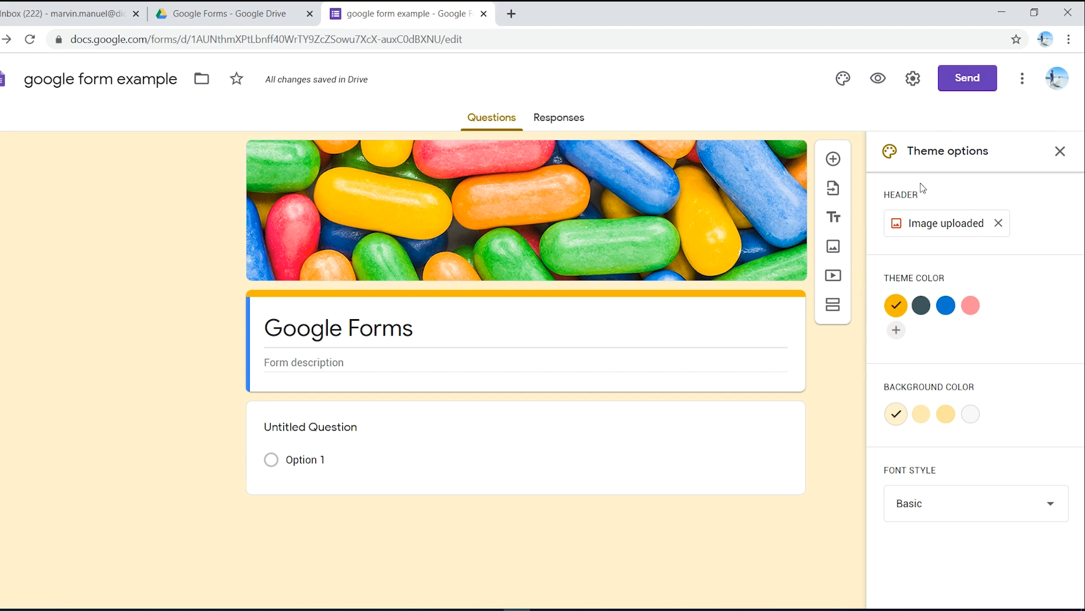
{"action": "left_click", "coordinate": [1059, 151]}
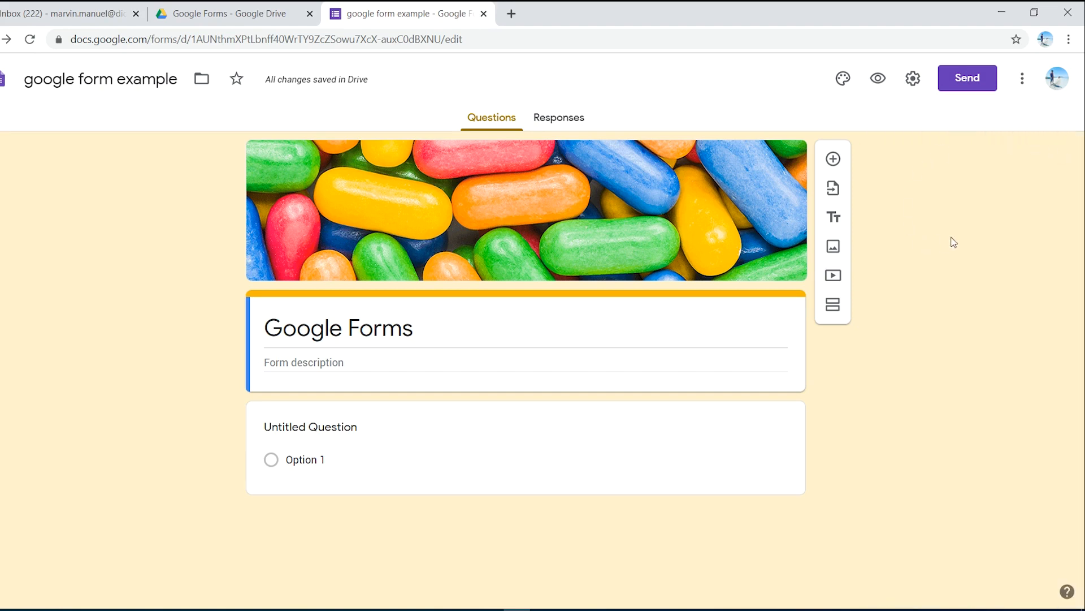
Step: Set the form to collect email addresses and limit respondents to 1 response, with response receipts and editing after submit off, and save the settings
{"action": "left_click", "coordinate": [911, 79]}
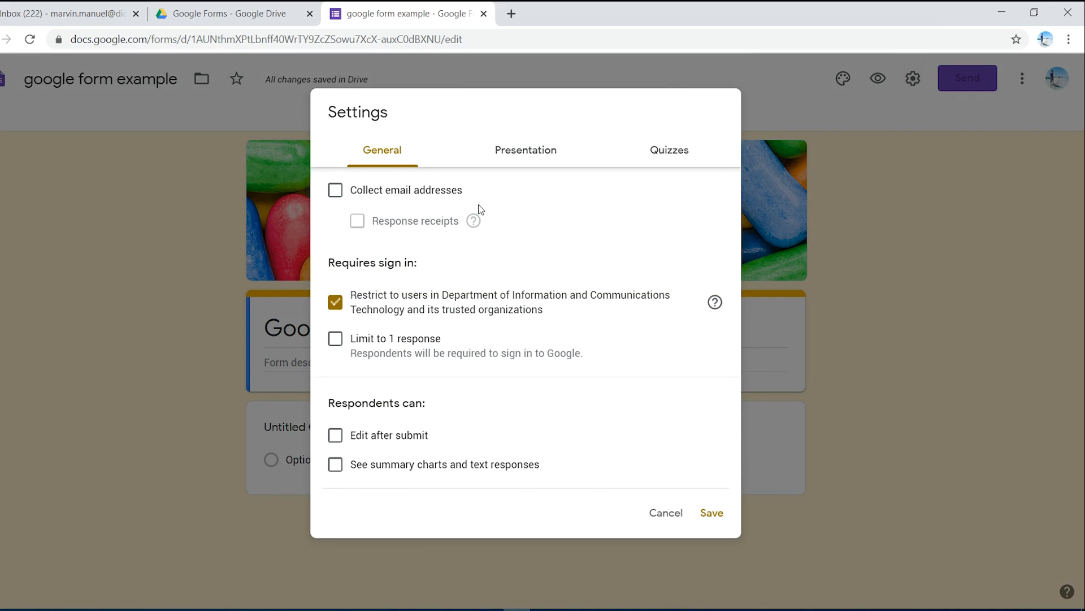
{"action": "left_click", "coordinate": [335, 192]}
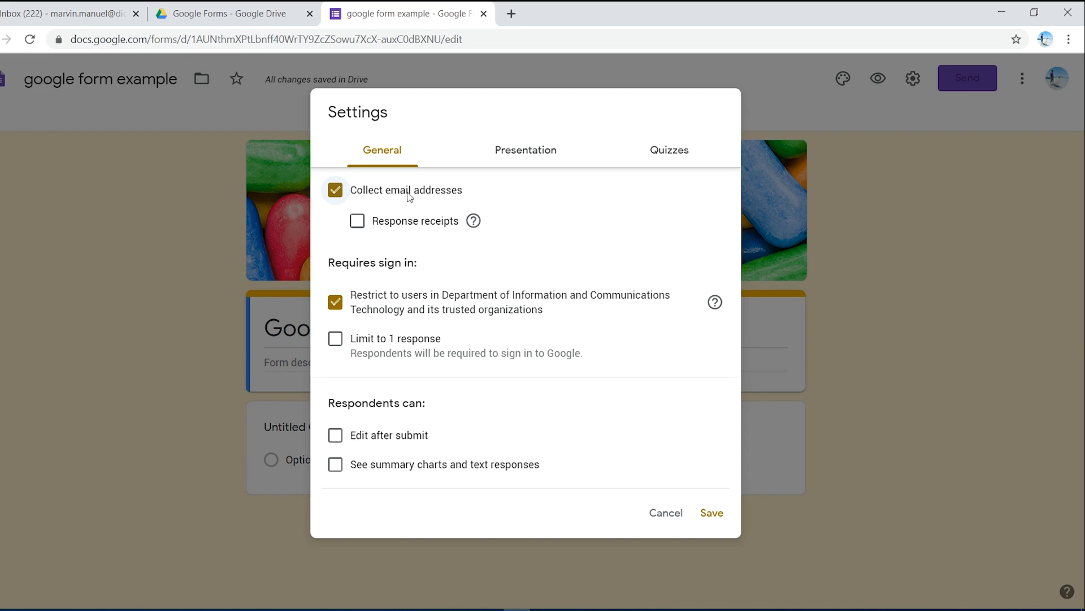
{"action": "left_click", "coordinate": [362, 224]}
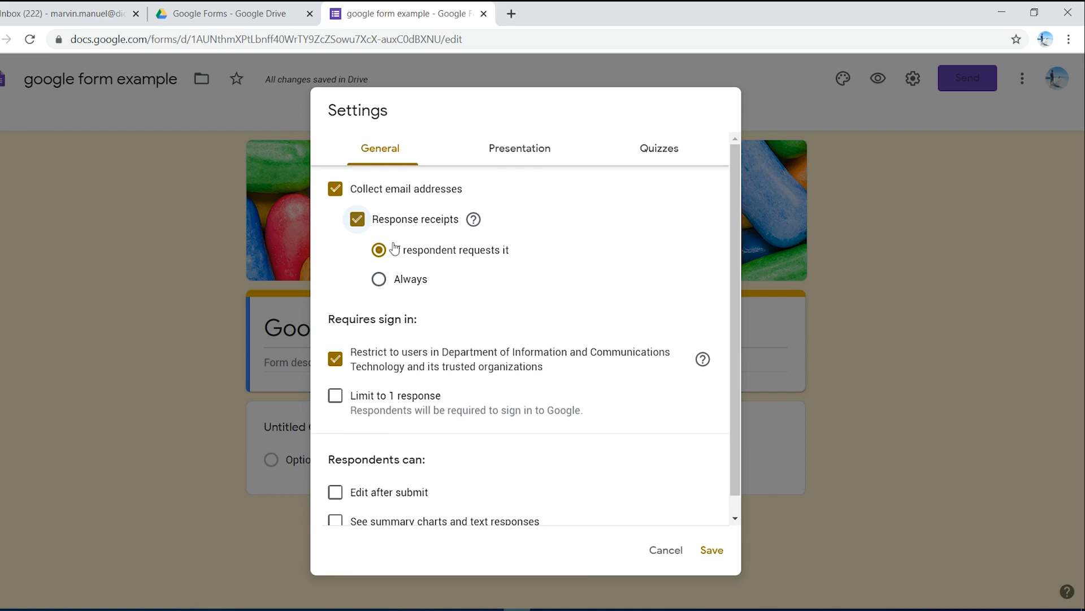
{"action": "left_click", "coordinate": [358, 222]}
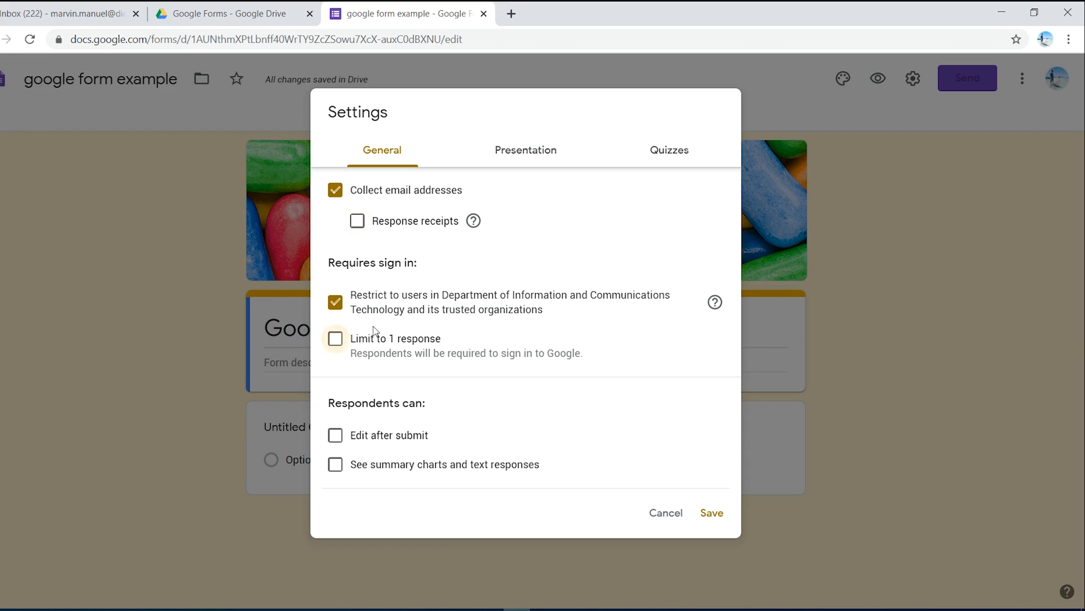
{"action": "left_click", "coordinate": [336, 340]}
{"action": "left_click", "coordinate": [340, 438]}
{"action": "left_click", "coordinate": [340, 438]}
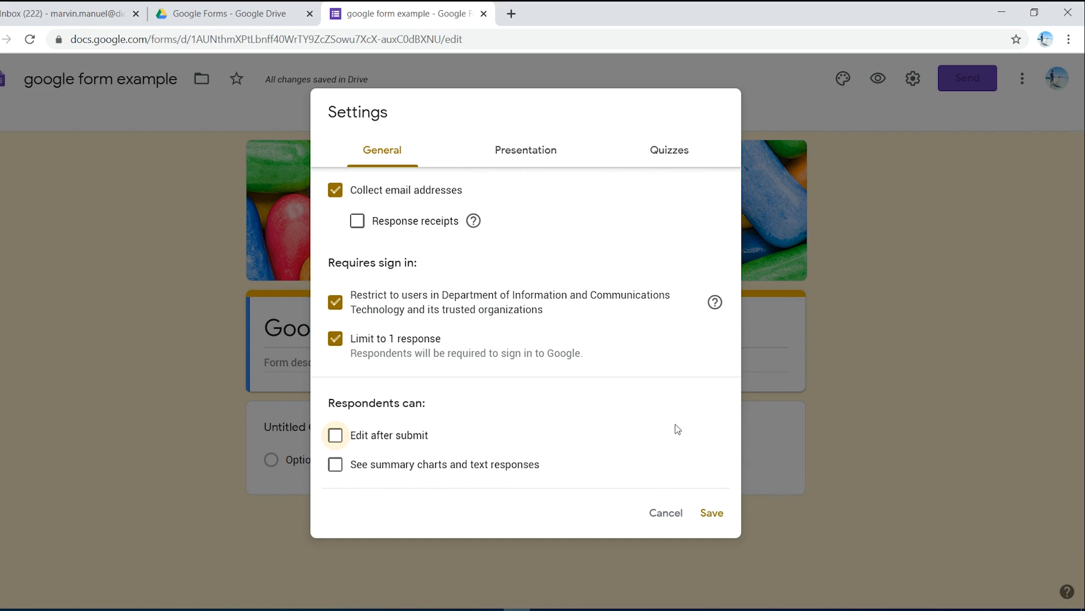
{"action": "left_click", "coordinate": [719, 516]}
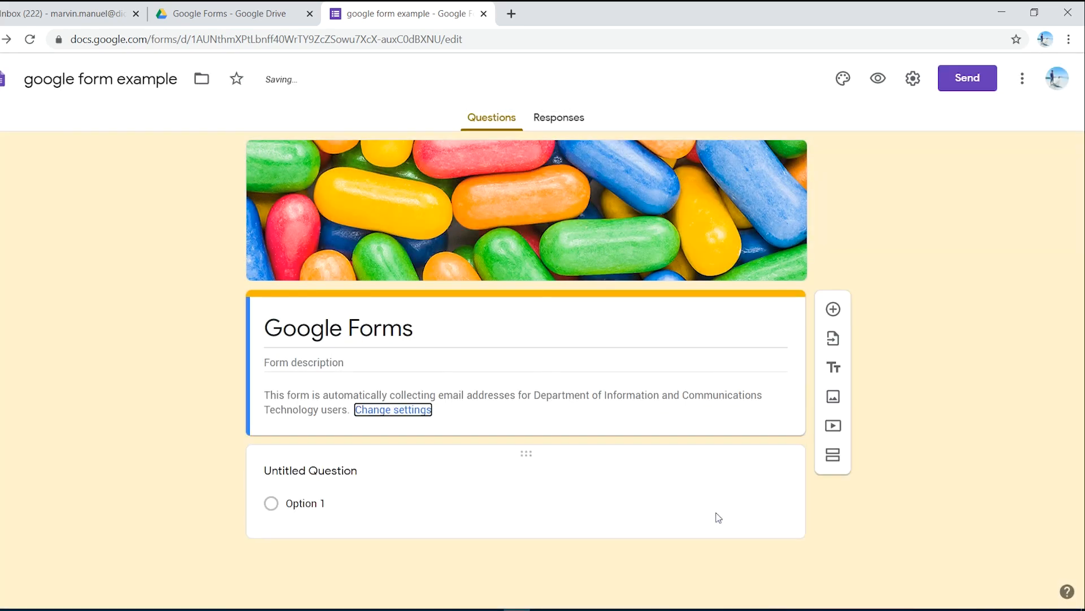
Step: Open the form's sending options and examine the recipient, subject and message fields of the email invitation
{"action": "left_click", "coordinate": [947, 82]}
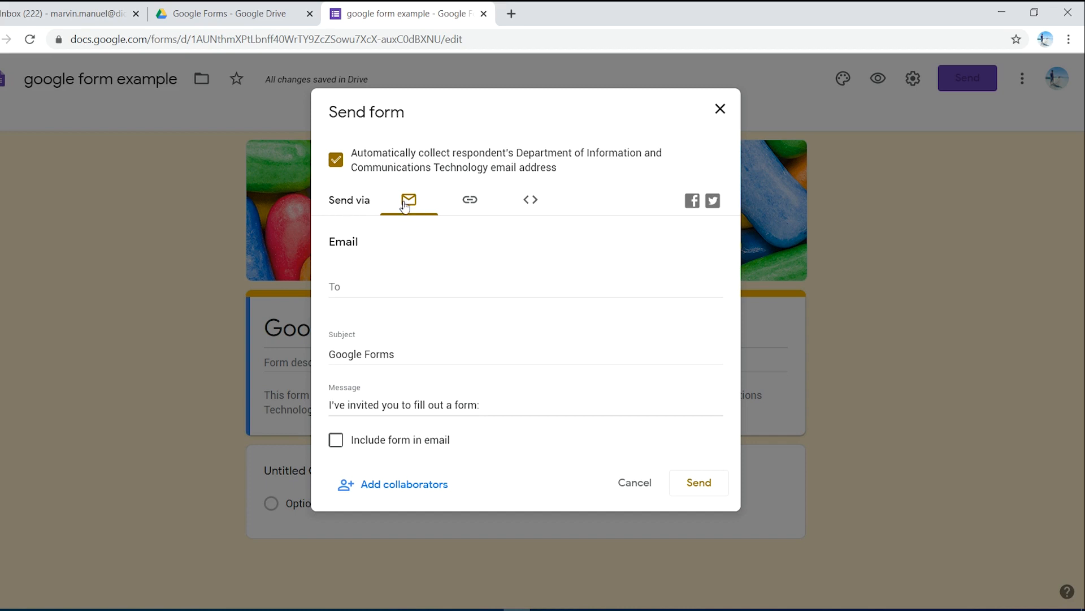
{"action": "left_click", "coordinate": [347, 289]}
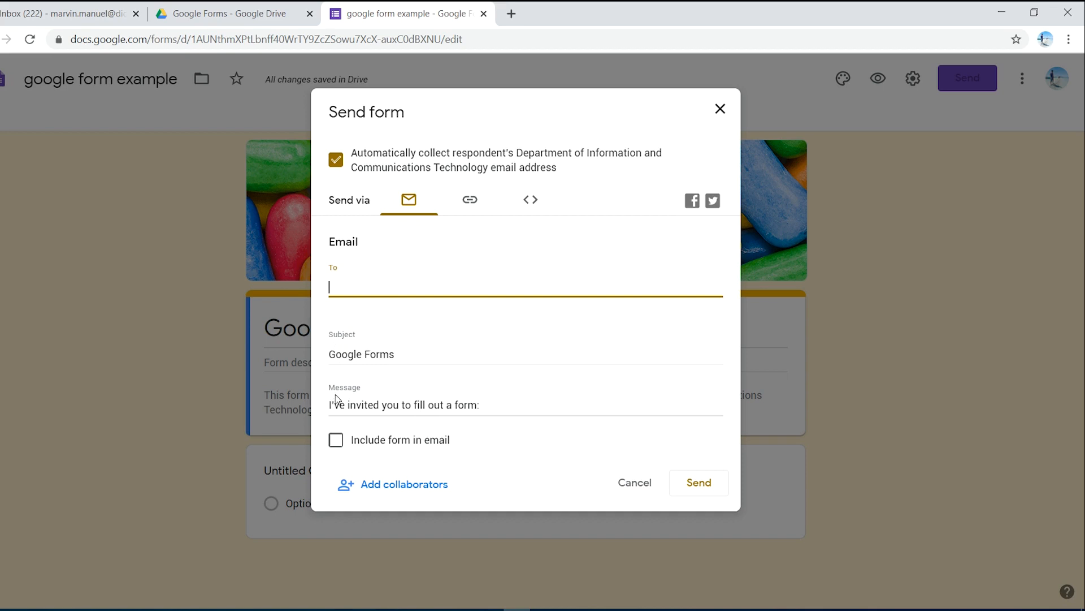
{"action": "left_click", "coordinate": [491, 408]}
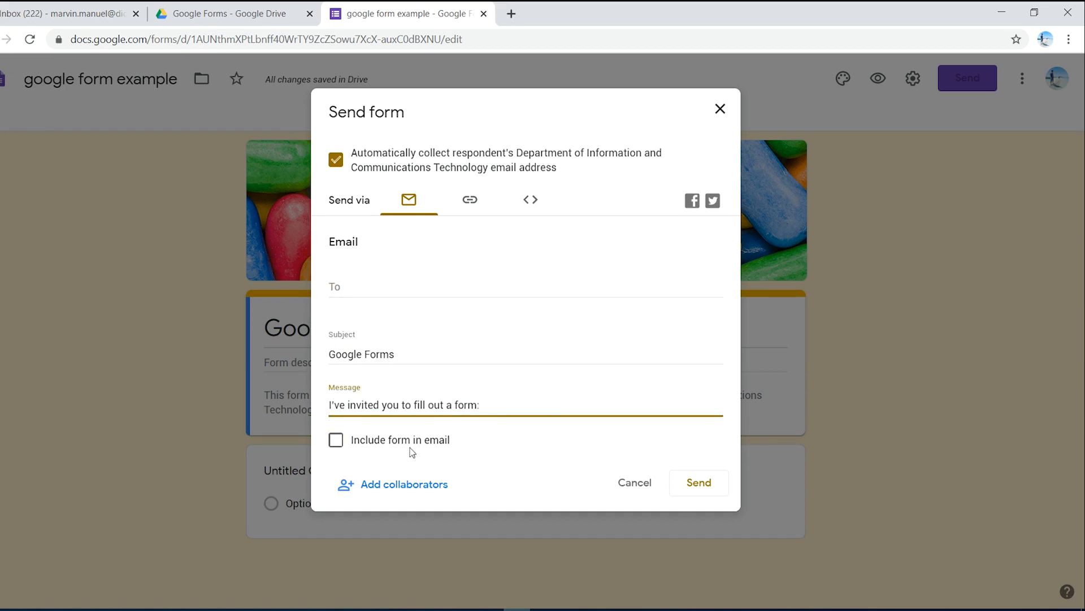
Step: Switch the sending method to a shareable link and copy the form's full link without shortening it
{"action": "left_click", "coordinate": [474, 204]}
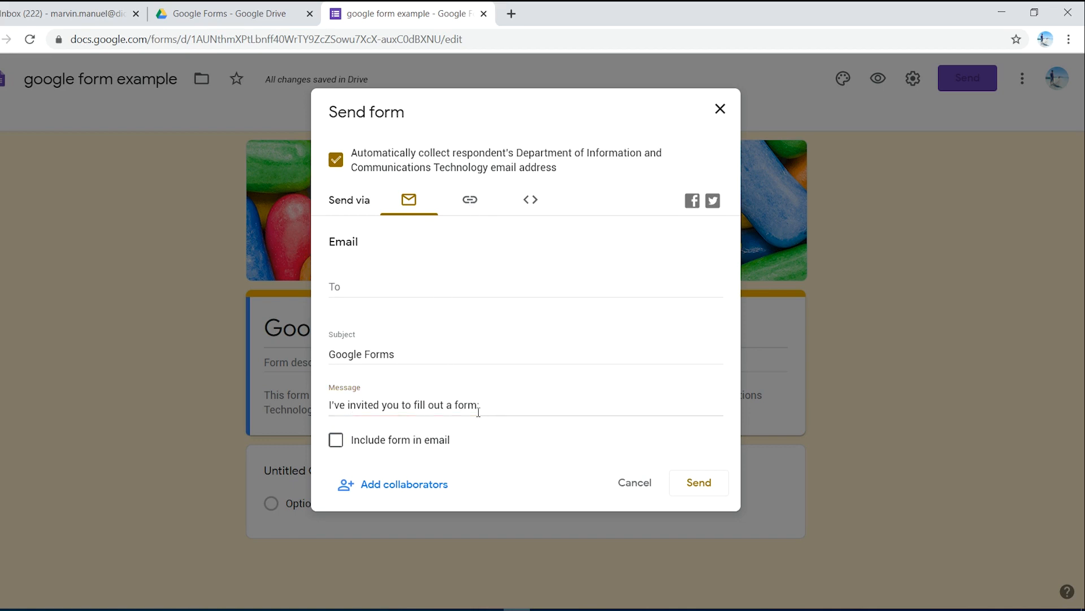
{"action": "left_click", "coordinate": [471, 204]}
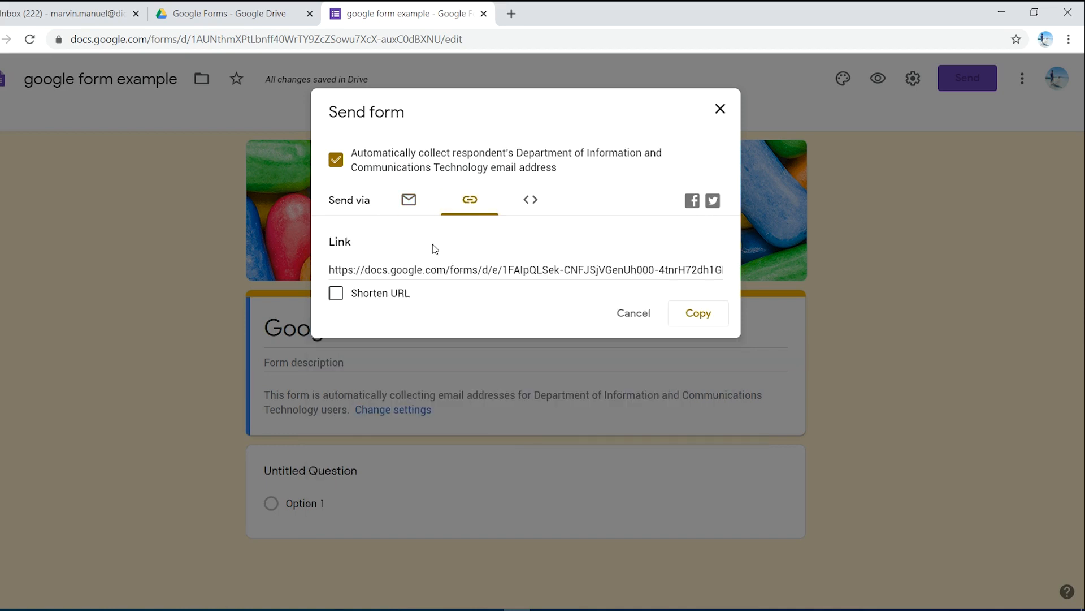
{"action": "left_click", "coordinate": [389, 271]}
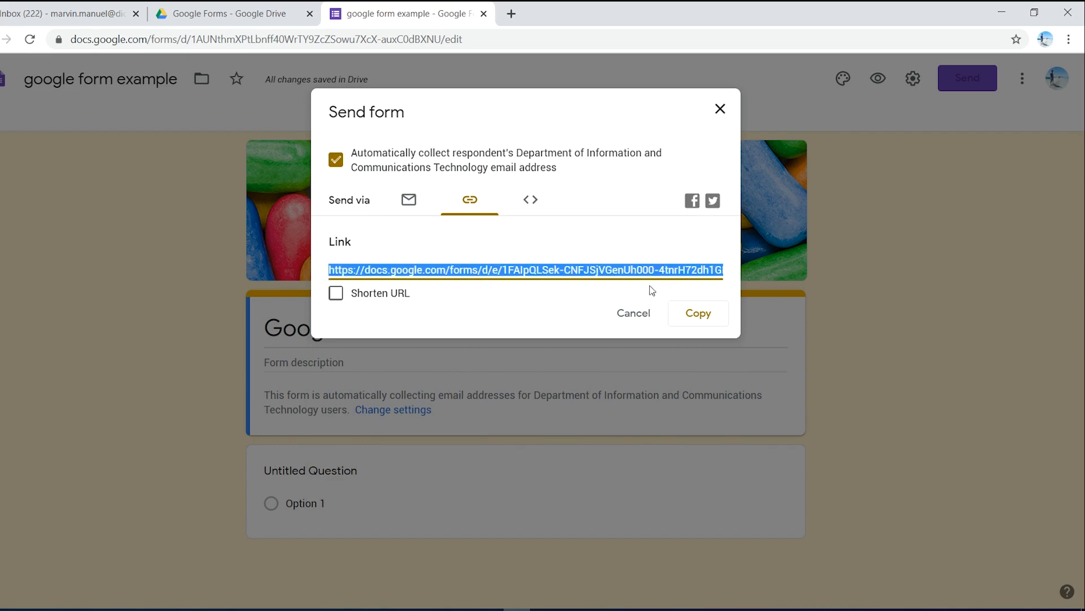
{"action": "left_click", "coordinate": [701, 319]}
{"action": "left_click", "coordinate": [694, 314]}
Step: Examine the form's HTML embed code with its width and height settings, and close the sending options without sending
{"action": "left_click", "coordinate": [537, 204]}
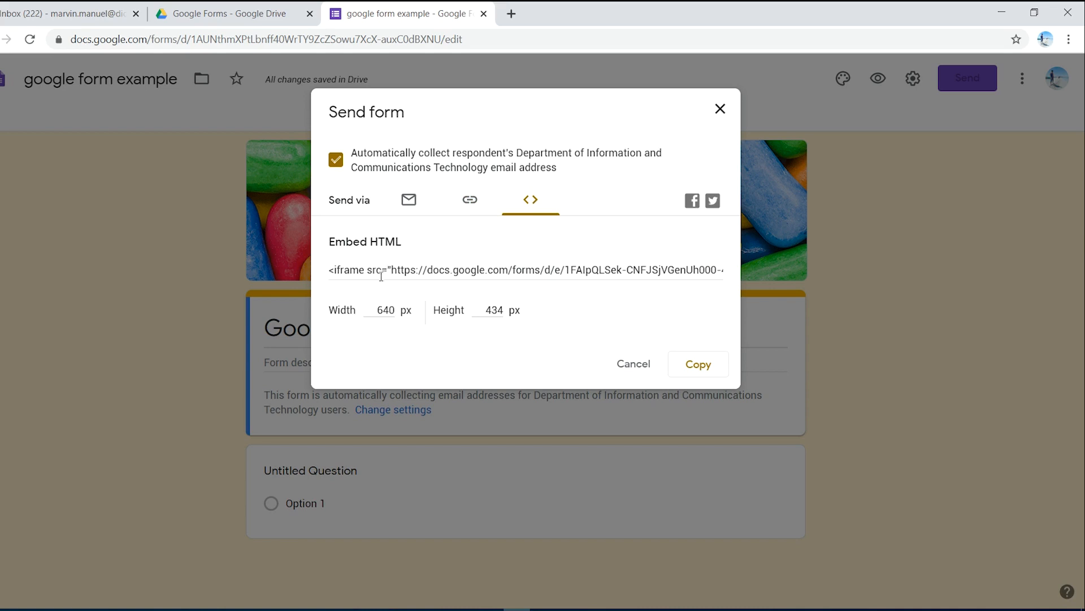
{"action": "left_click", "coordinate": [332, 270]}
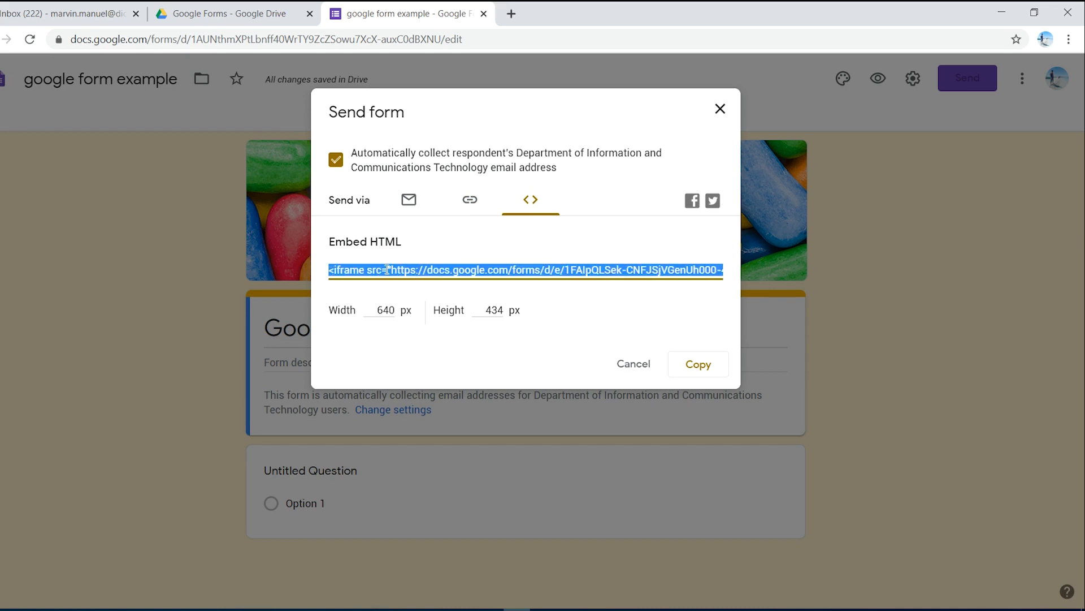
{"action": "left_click", "coordinate": [564, 292]}
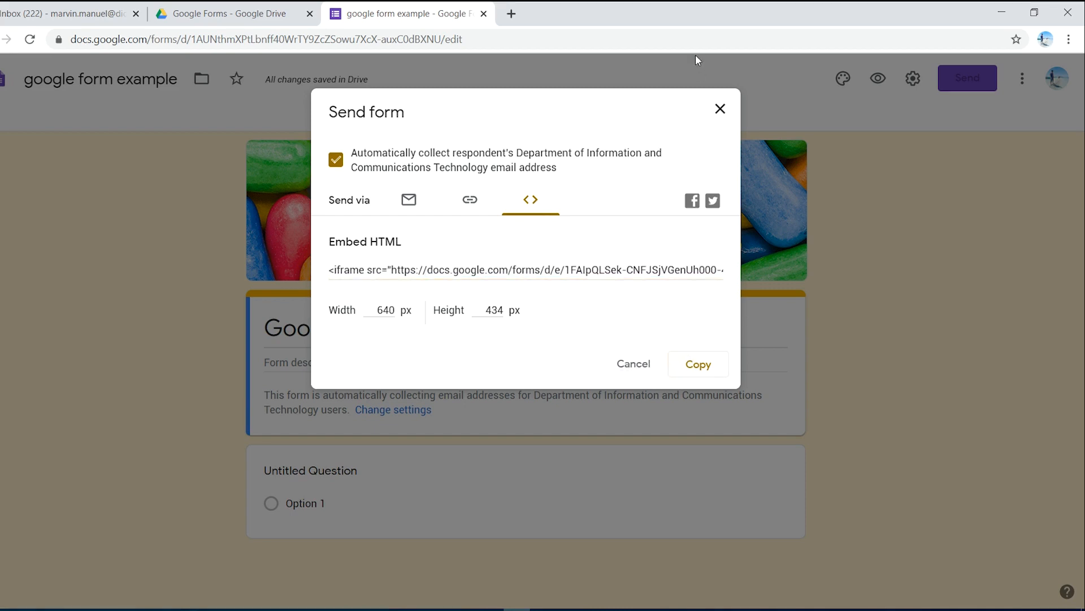
{"action": "left_click", "coordinate": [720, 109]}
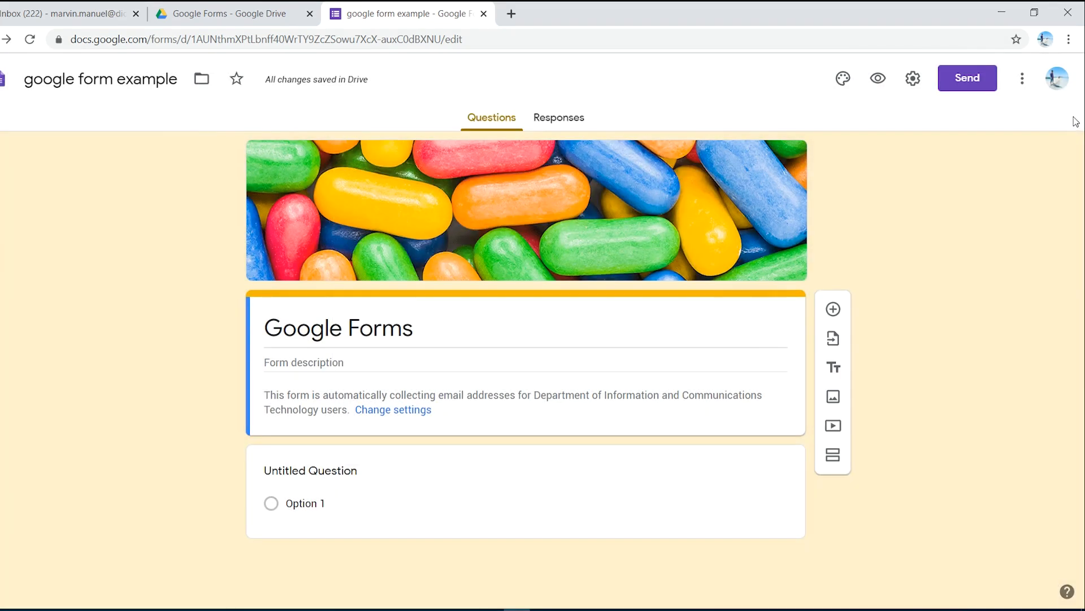
Step: Look up suggested people in the form's collaborator sharing options, and close them without adding an editor
{"action": "left_click", "coordinate": [1022, 82]}
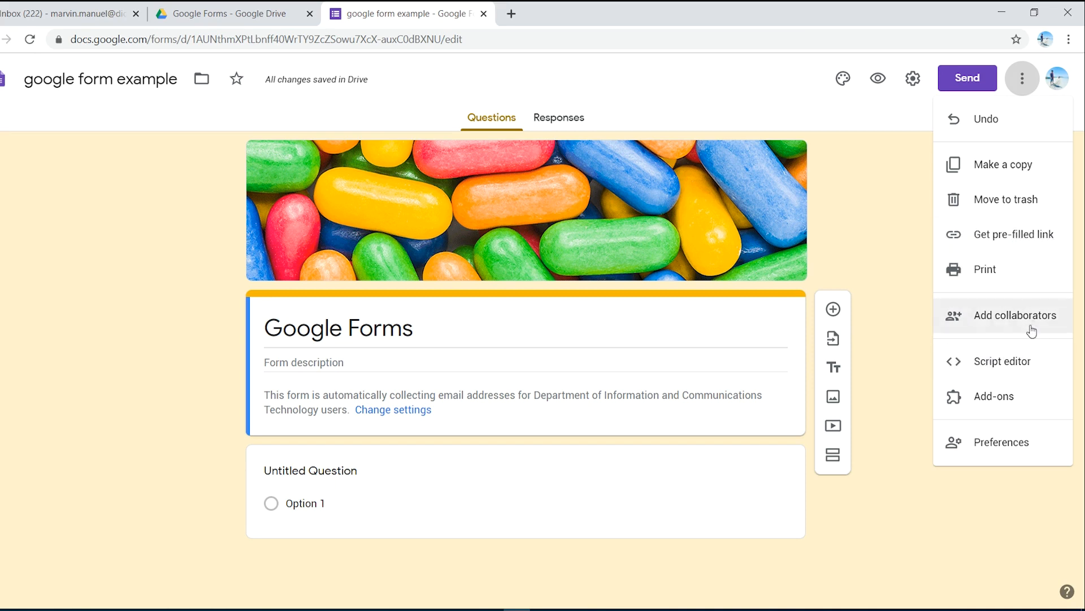
{"action": "left_click", "coordinate": [987, 321]}
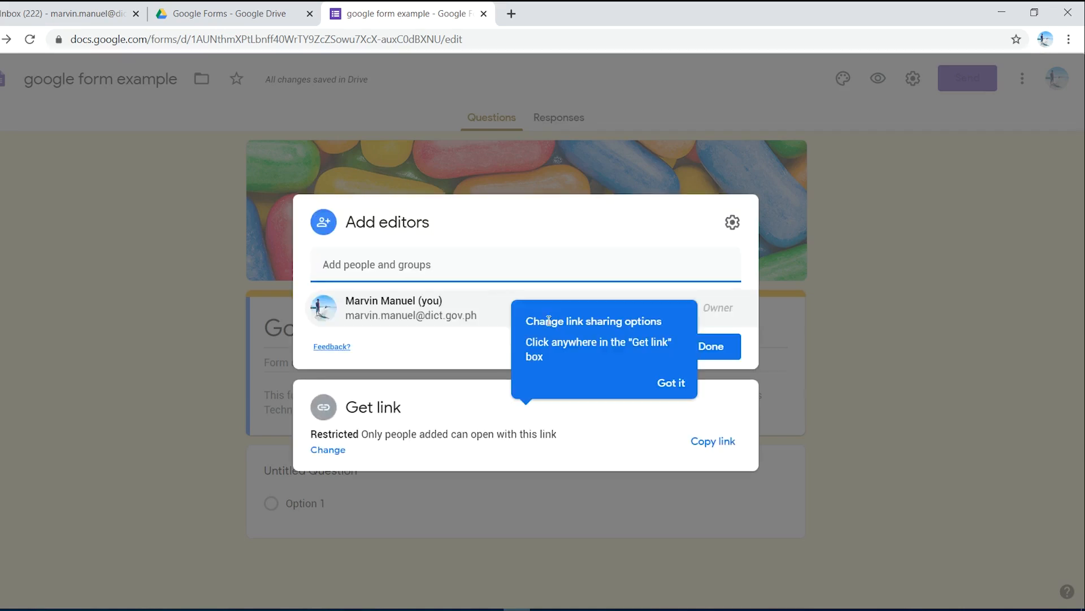
{"action": "left_click", "coordinate": [680, 384]}
{"action": "left_click", "coordinate": [375, 267]}
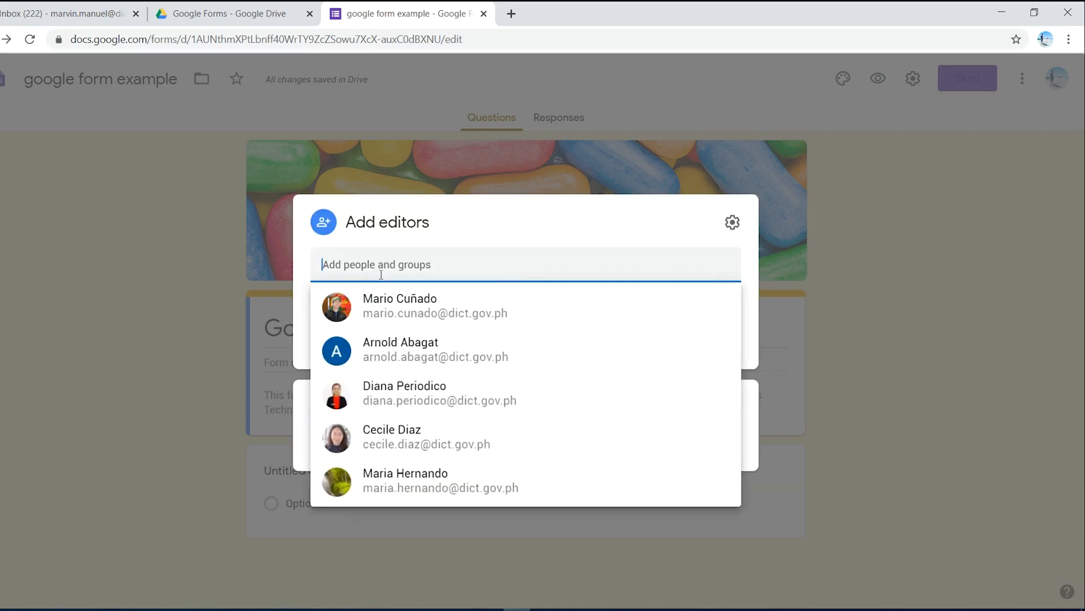
{"action": "key", "text": "ctrl+v"}
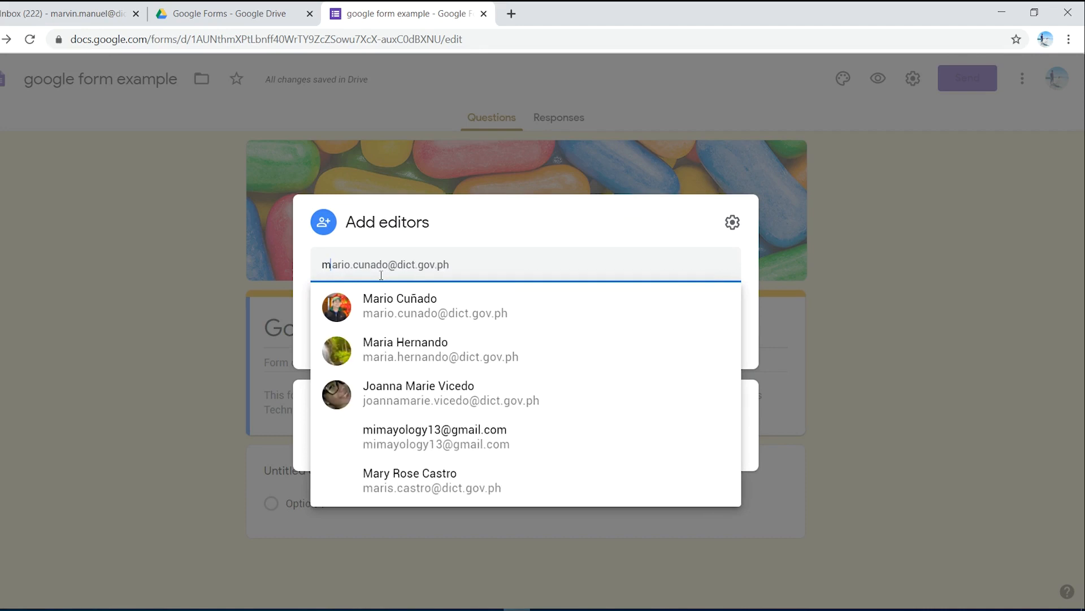
{"action": "key", "text": "BackSpace"}
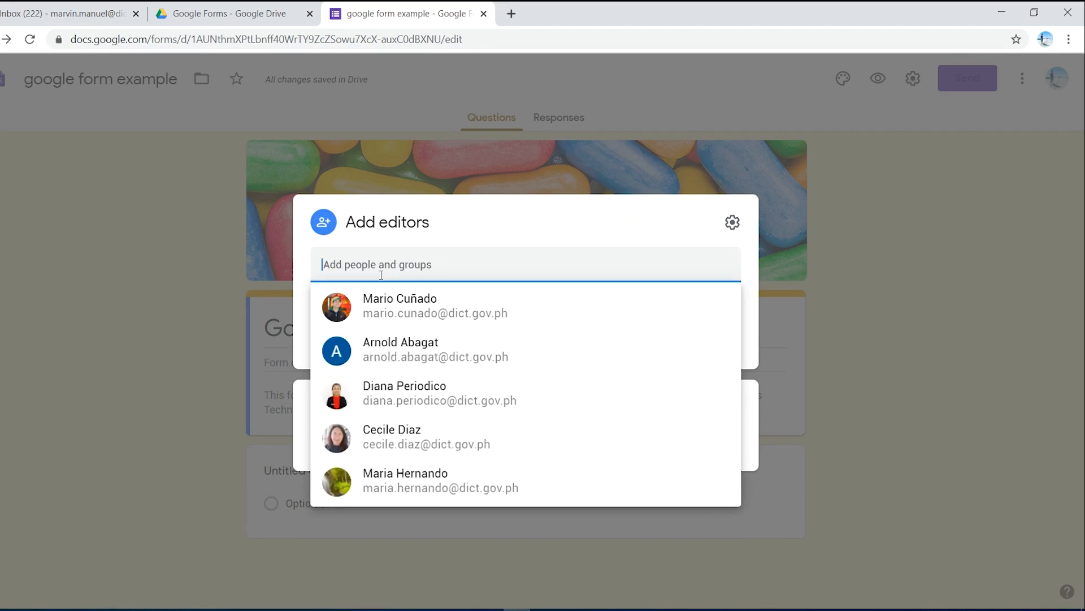
{"action": "type", "text": "mar"}
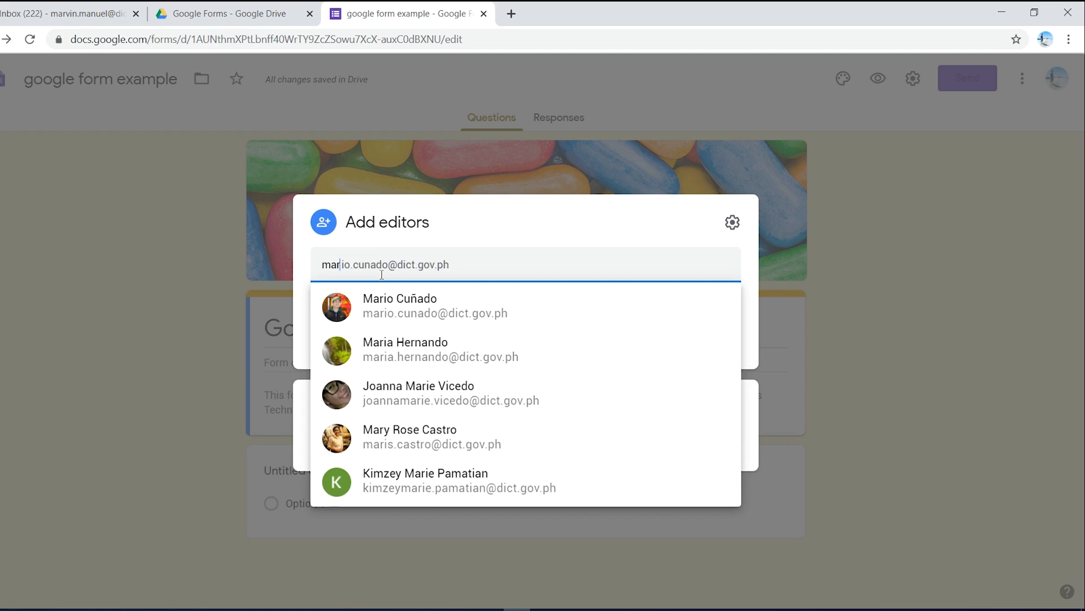
{"action": "left_click", "coordinate": [525, 233]}
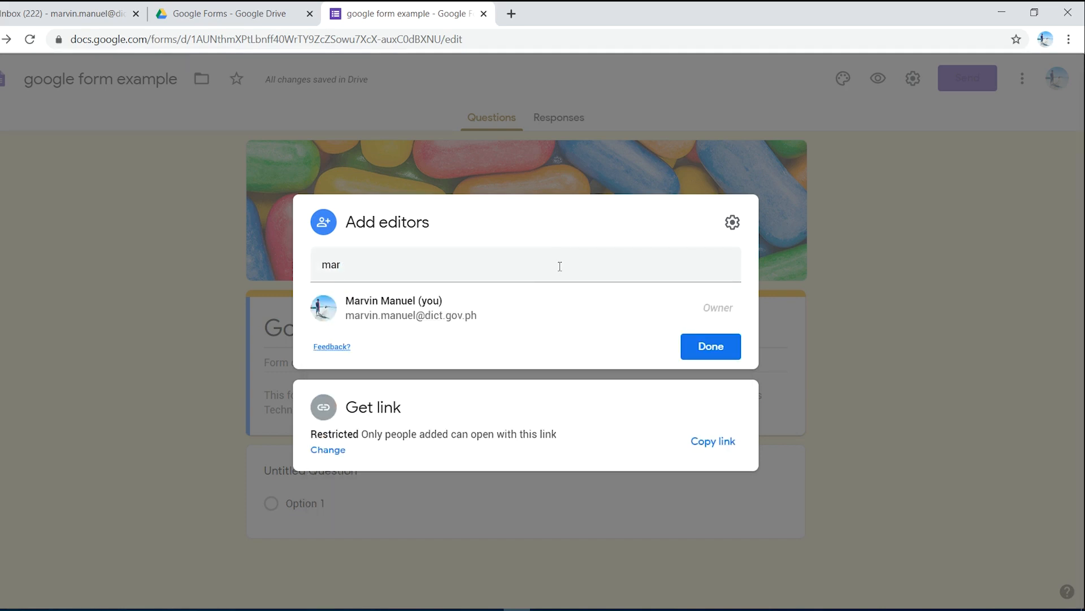
{"action": "left_click", "coordinate": [715, 347]}
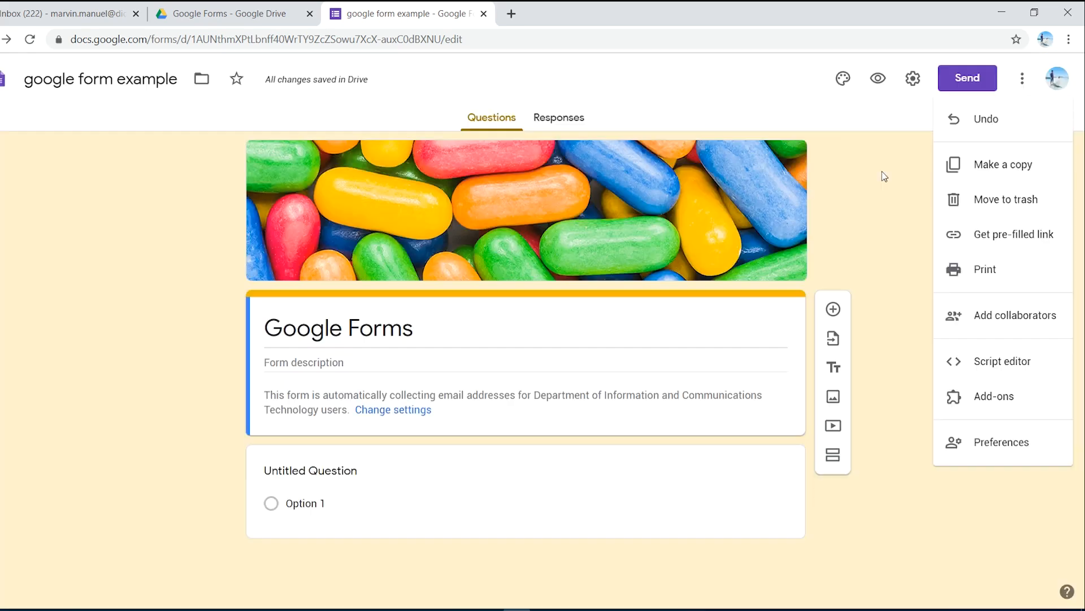
{"action": "left_click", "coordinate": [882, 171]}
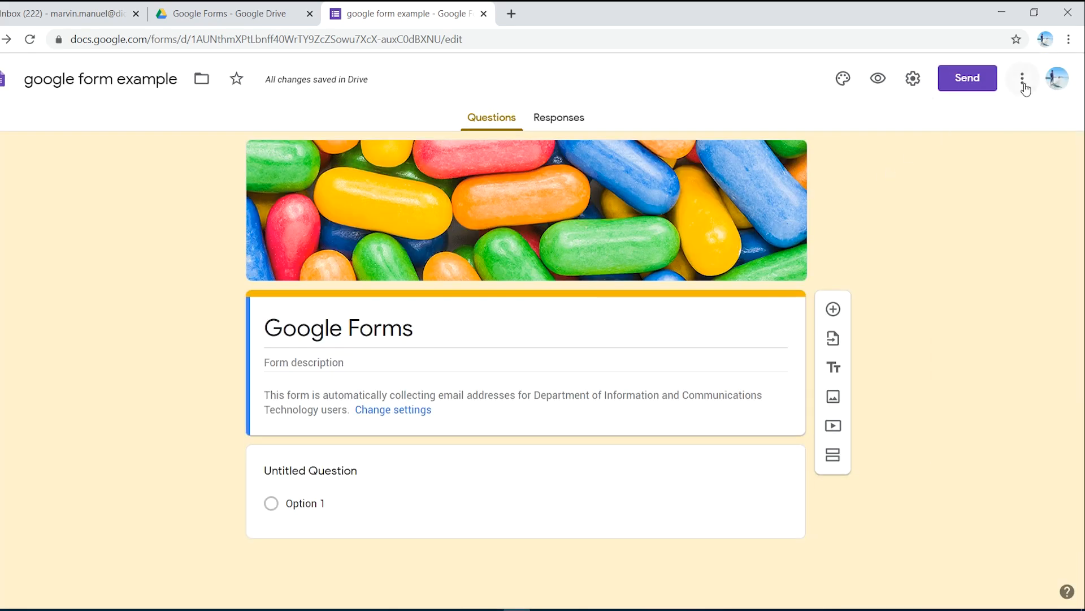
Step: Browse the add-ons that work with Forms in the G Suite Marketplace
{"action": "left_click", "coordinate": [1022, 78]}
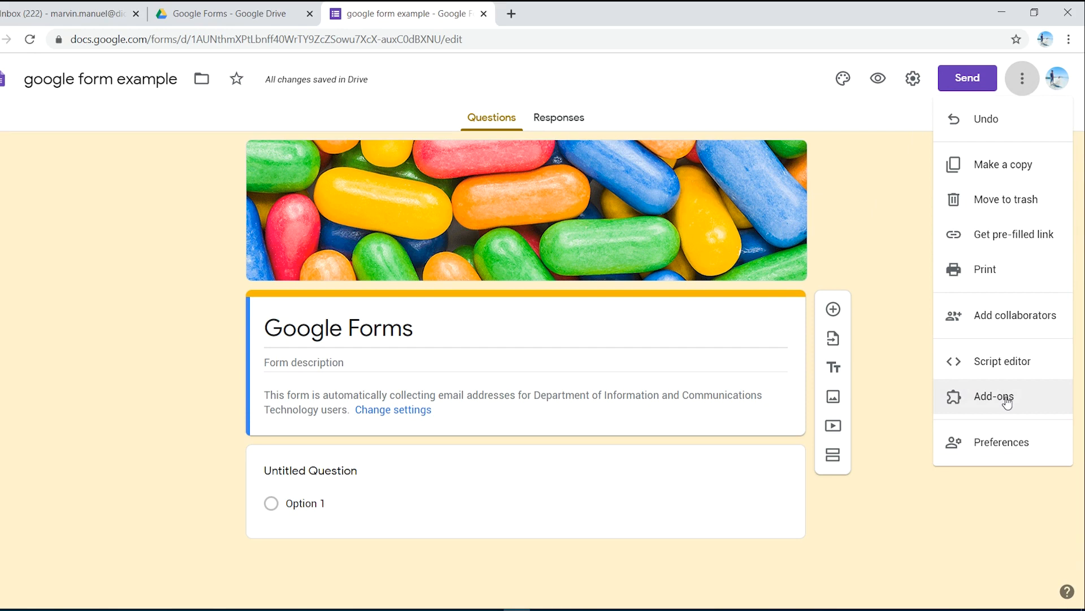
{"action": "left_click", "coordinate": [1008, 402]}
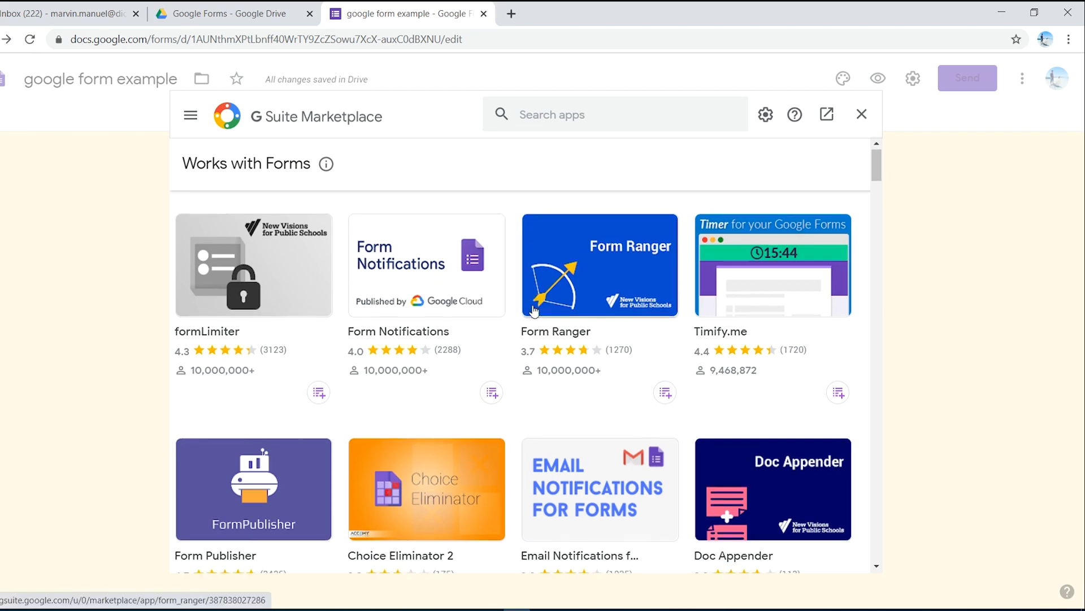
{"action": "scroll", "coordinate": [530, 311], "scroll_direction": "down", "scroll_amount": 3}
{"action": "scroll", "coordinate": [530, 311], "scroll_direction": "down", "scroll_amount": 6}
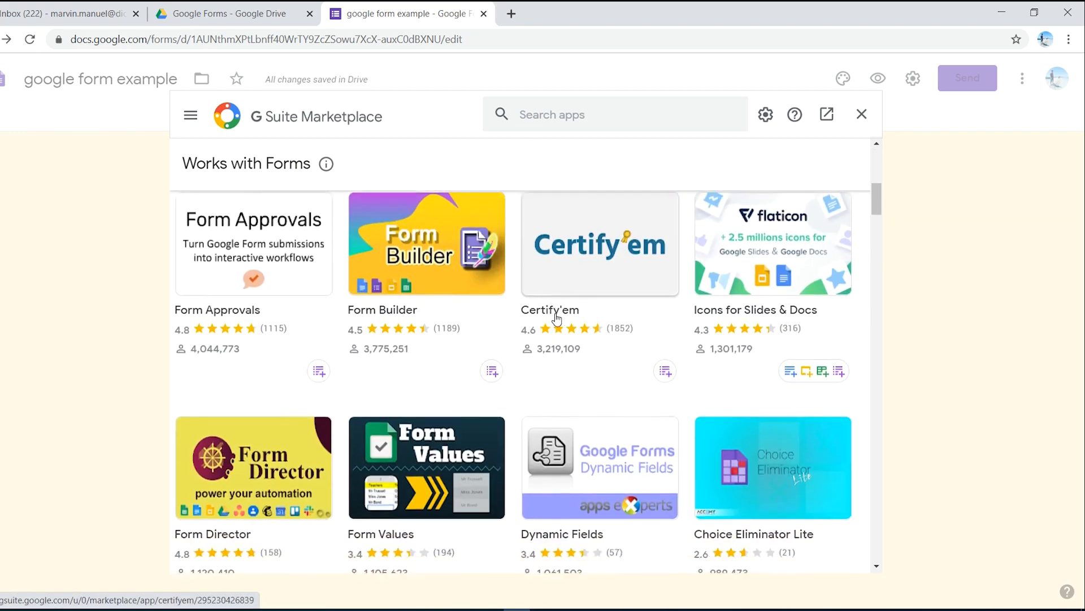
{"action": "scroll", "coordinate": [562, 316], "scroll_direction": "up", "scroll_amount": 5}
{"action": "scroll", "coordinate": [558, 325], "scroll_direction": "up", "scroll_amount": 5}
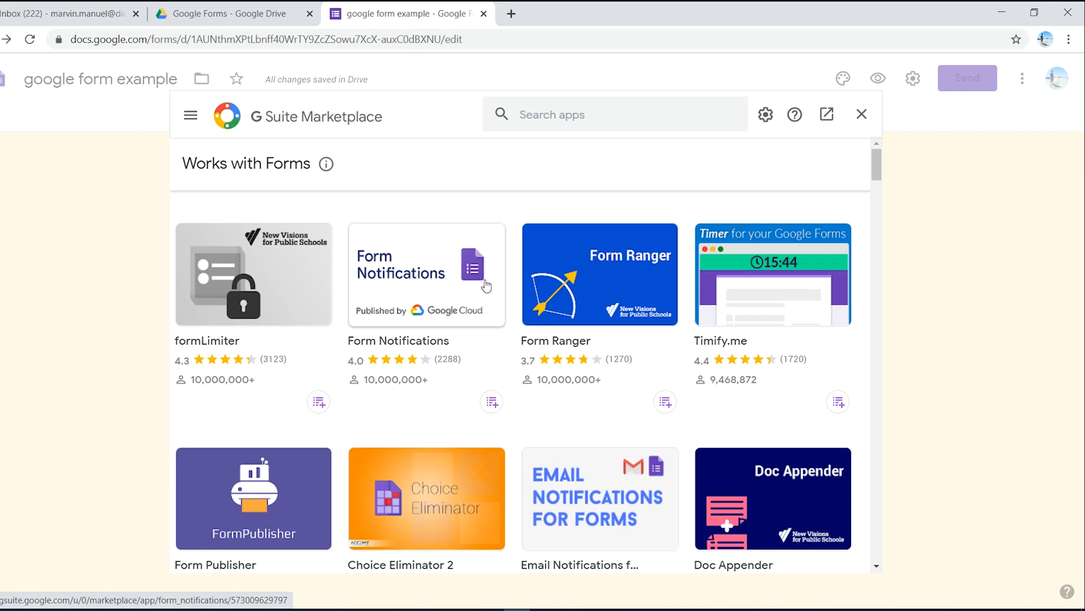
{"action": "scroll", "coordinate": [441, 405], "scroll_direction": "down", "scroll_amount": 1}
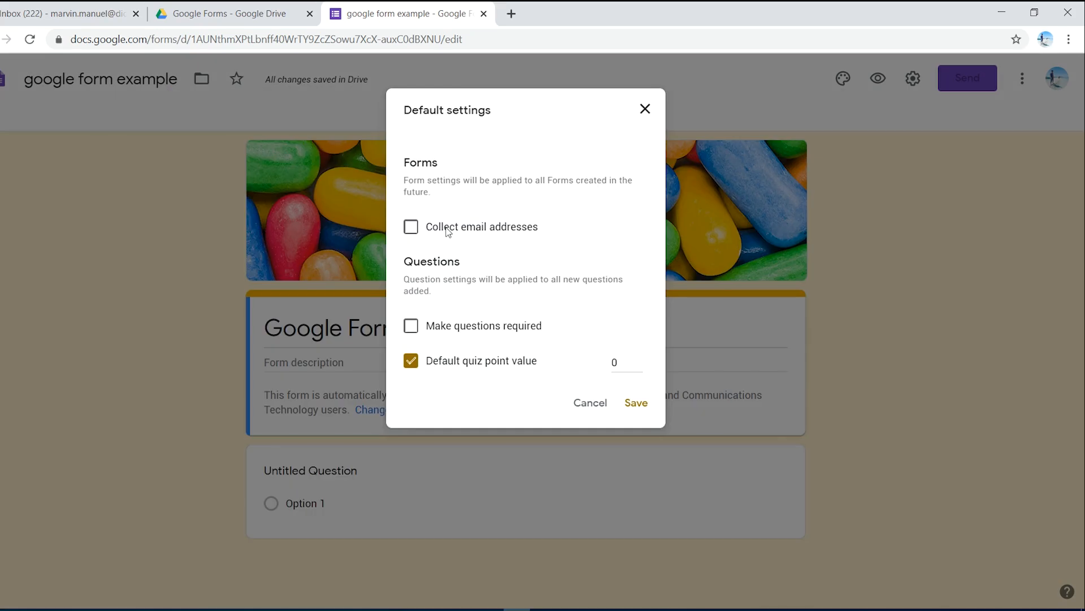
Step: Set the Forms defaults to collect email addresses, make questions required and use a default quiz point value of 1, and save them
{"action": "left_click", "coordinate": [639, 117]}
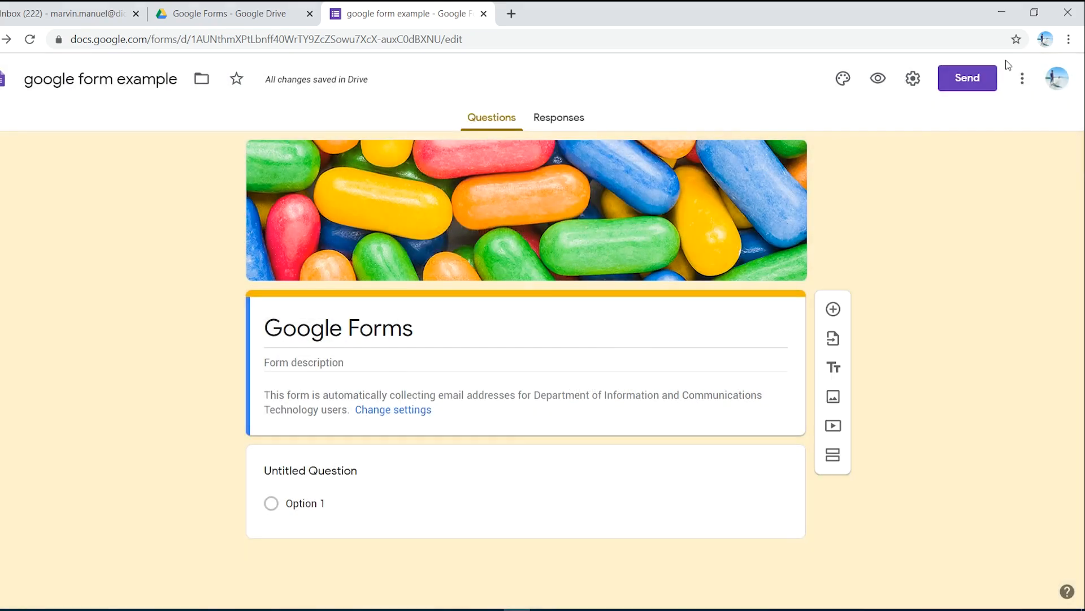
{"action": "left_click", "coordinate": [1022, 79]}
{"action": "left_click", "coordinate": [1008, 436]}
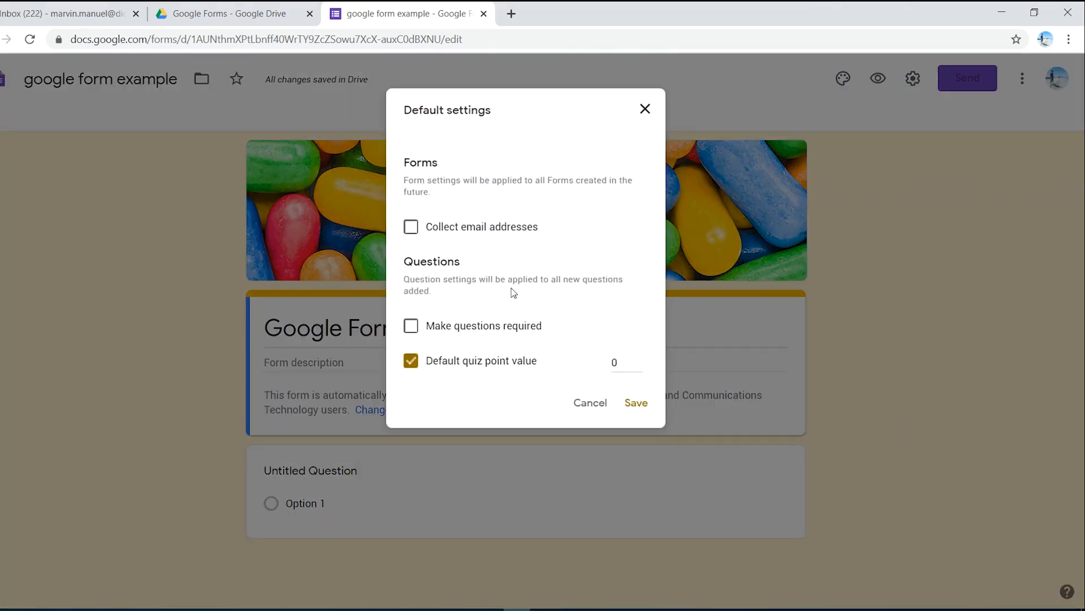
{"action": "left_click", "coordinate": [411, 234]}
{"action": "left_click", "coordinate": [412, 326]}
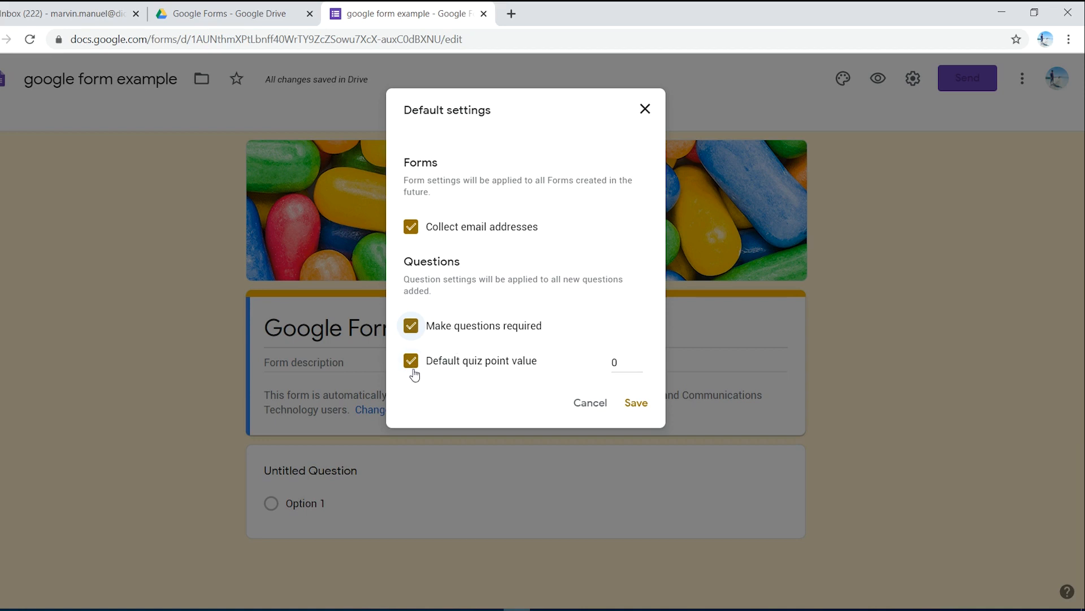
{"action": "key", "text": "Tab"}
{"action": "key", "text": "Tab"}
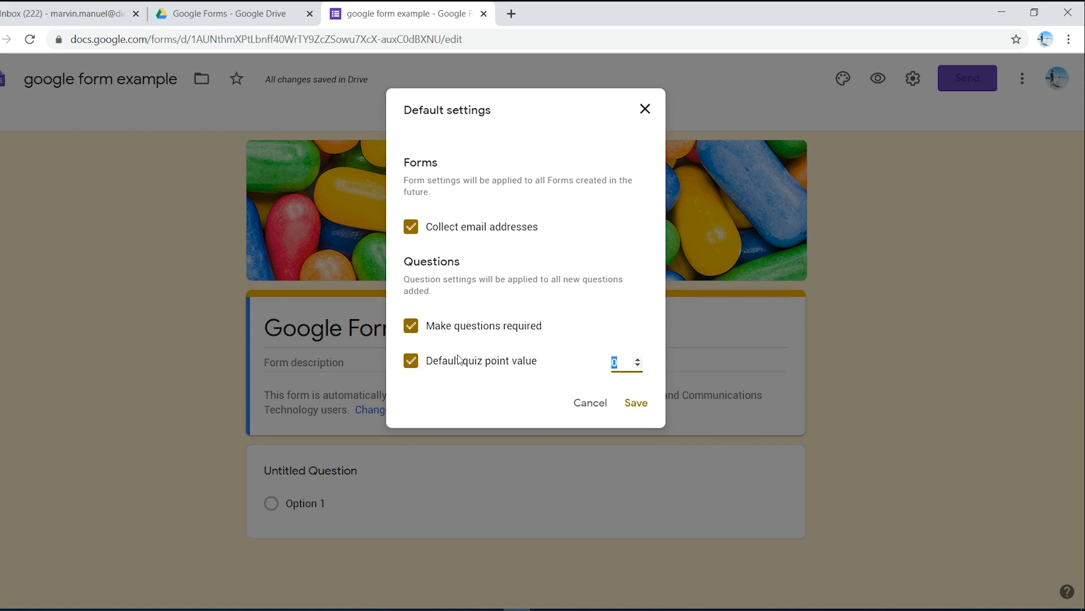
{"action": "type", "text": "1"}
{"action": "left_click", "coordinate": [637, 404]}
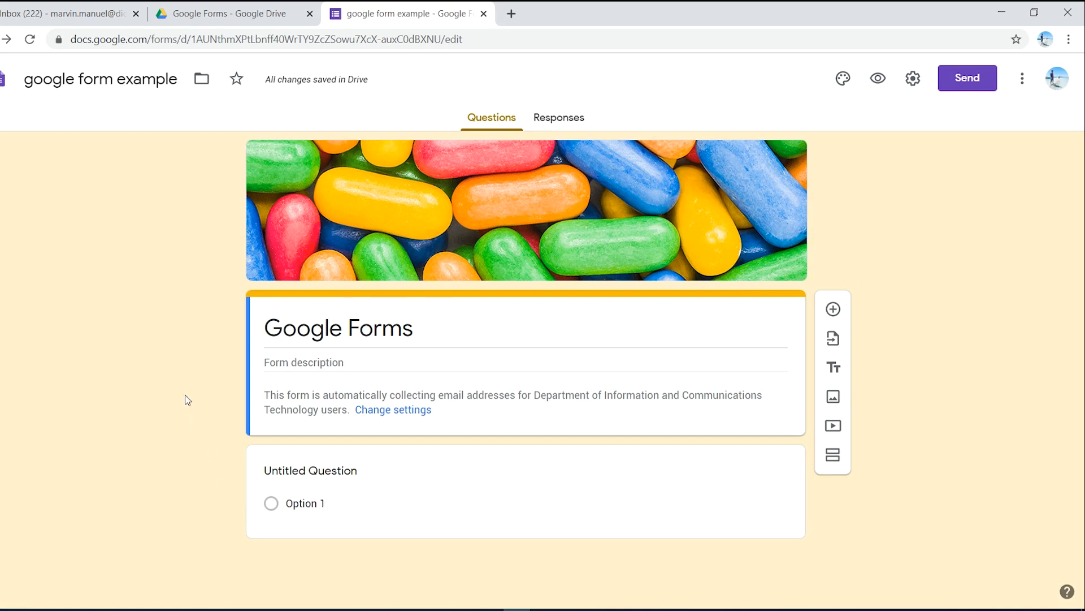
Step: Turn the untitled question into a required short-answer question titled "Name", without adding a description or response validation
{"action": "left_click", "coordinate": [424, 475]}
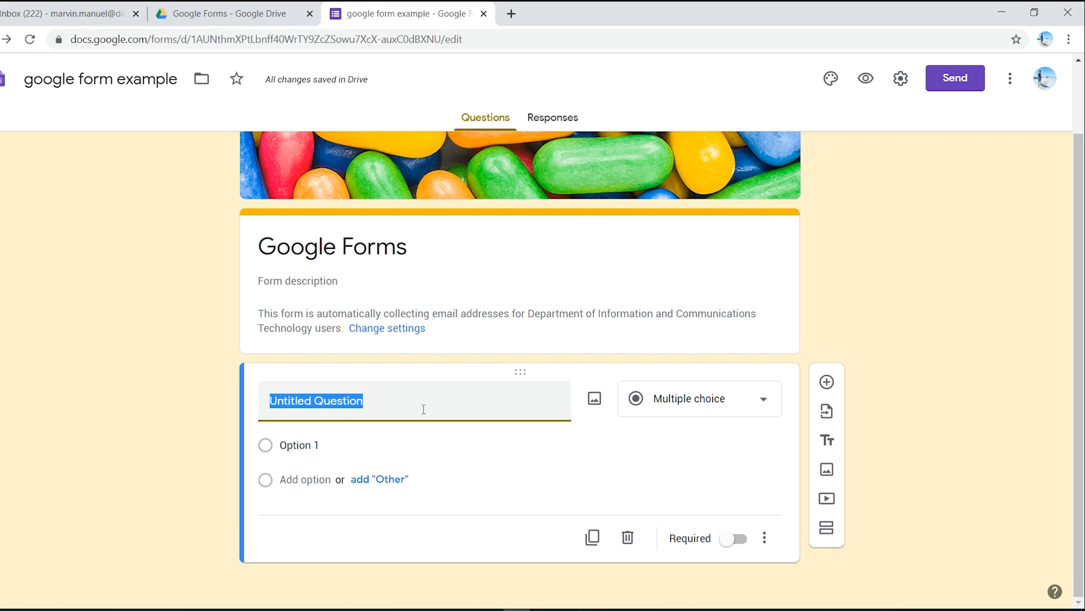
{"action": "type", "text": "Name"}
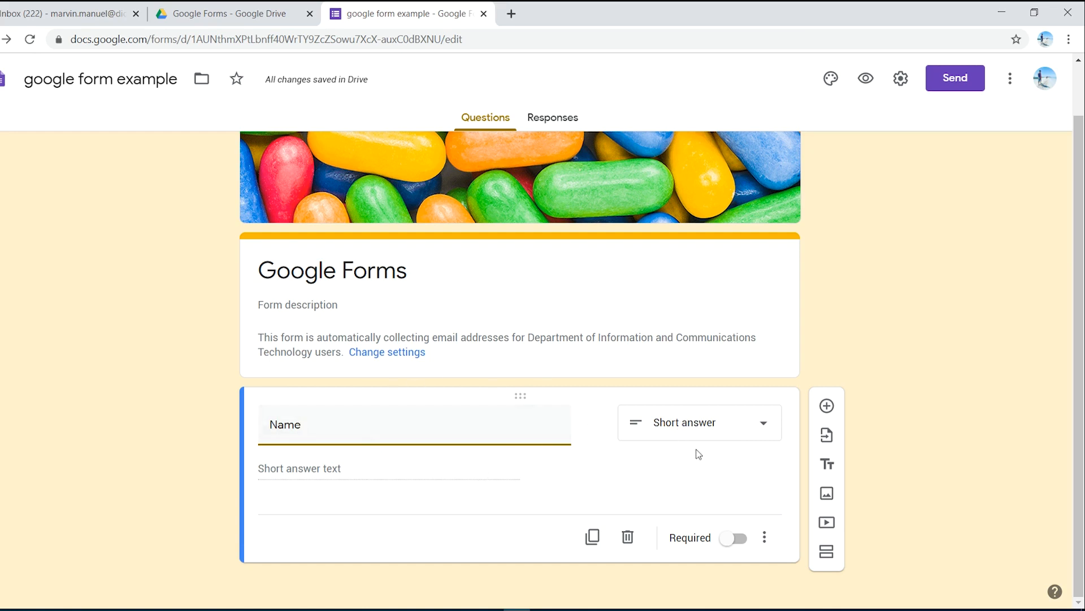
{"action": "left_click", "coordinate": [734, 538]}
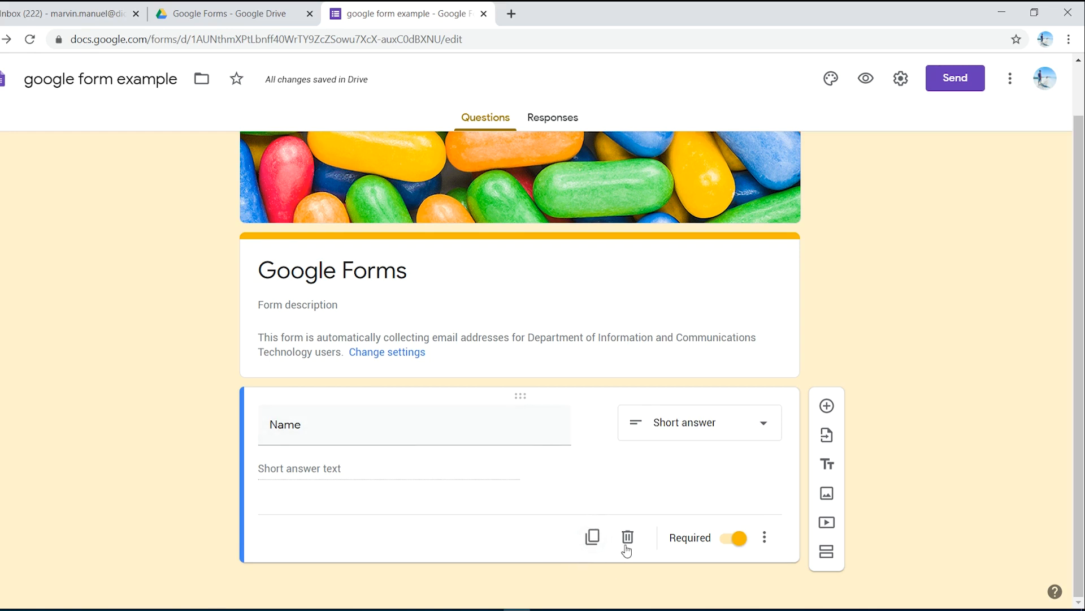
{"action": "left_click", "coordinate": [728, 540]}
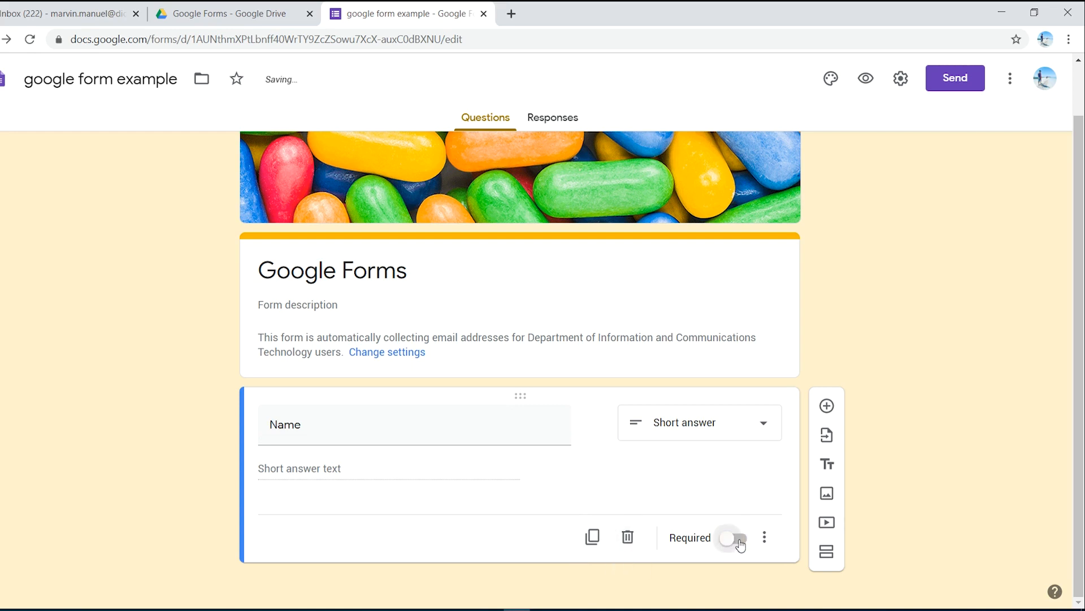
{"action": "left_click", "coordinate": [738, 540]}
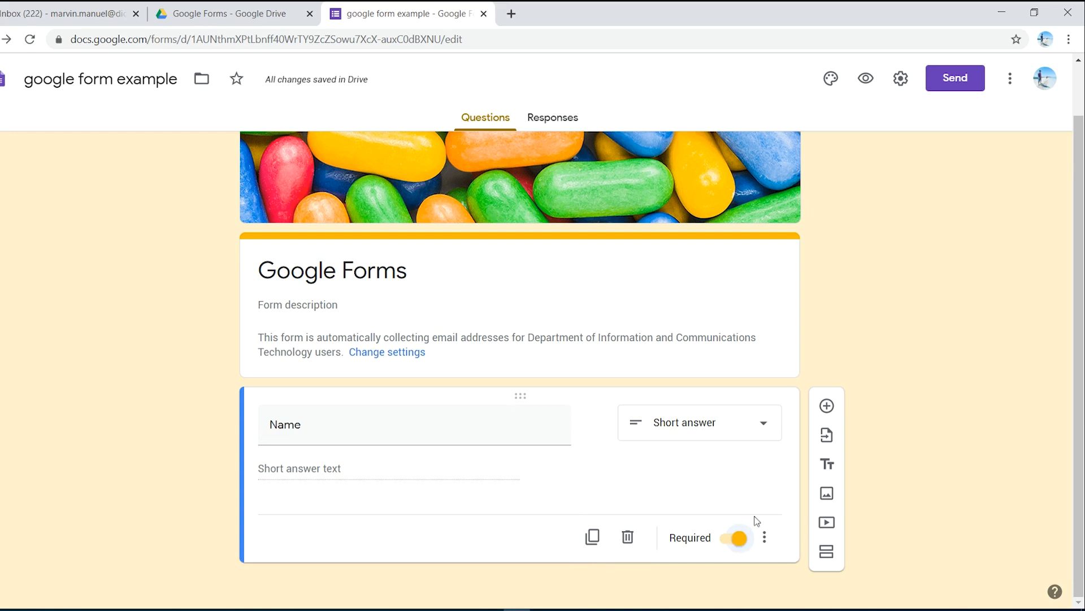
{"action": "left_click", "coordinate": [766, 540]}
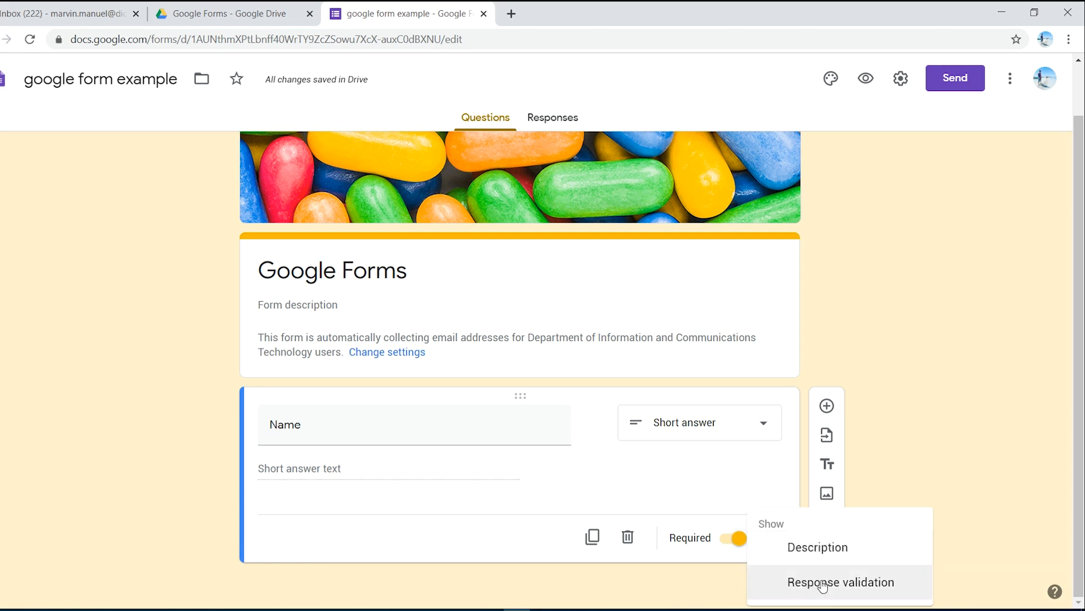
{"action": "left_click", "coordinate": [892, 487]}
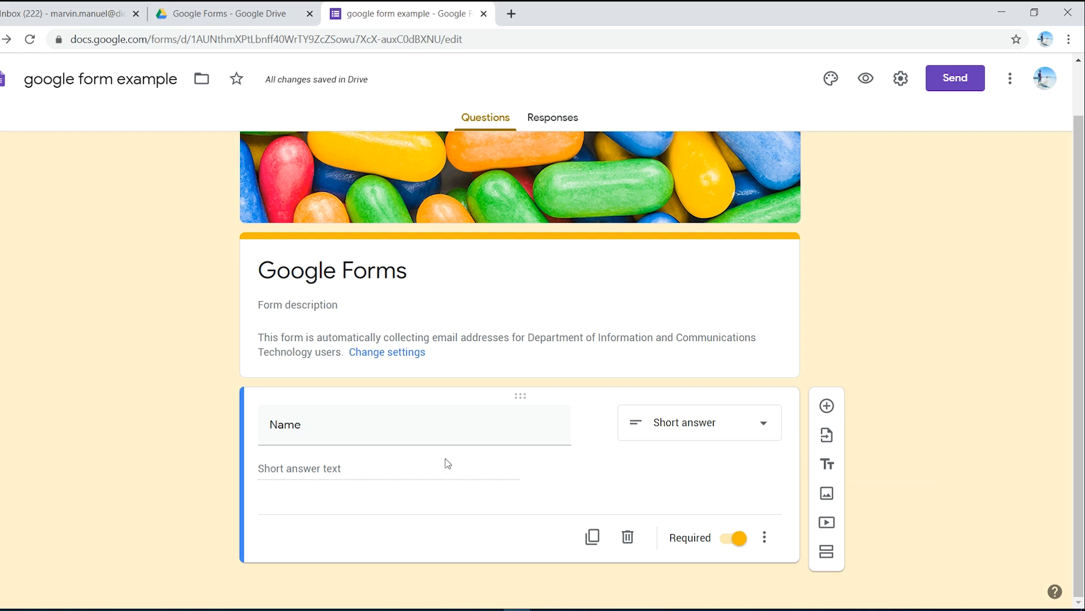
Step: Add a required short-answer question titled "Email" with response validation of Text and Email address, leaving the custom error text empty
{"action": "left_click", "coordinate": [826, 407]}
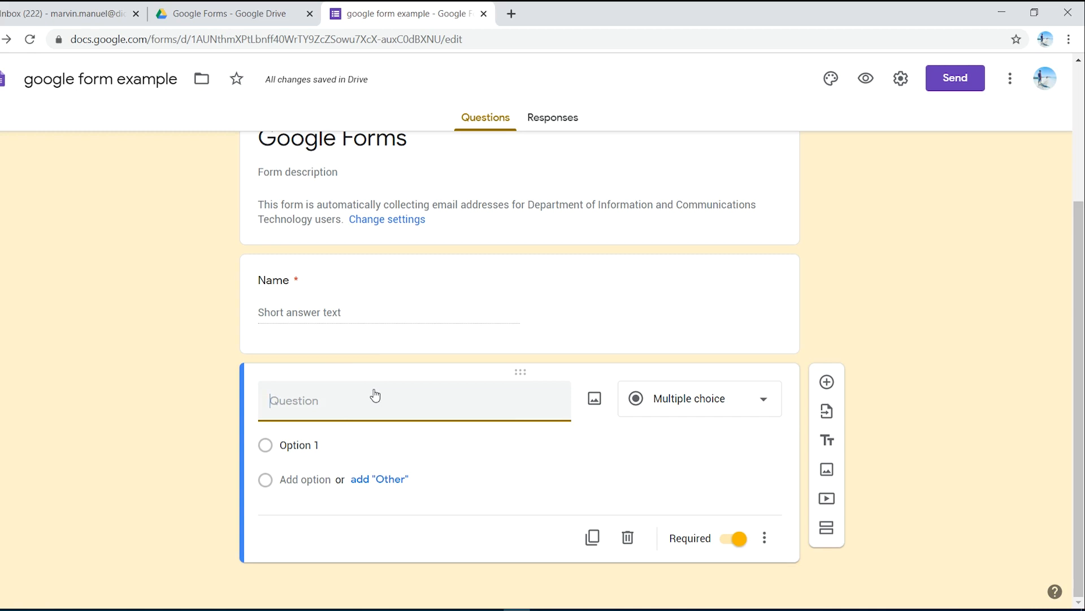
{"action": "type", "text": "Email"}
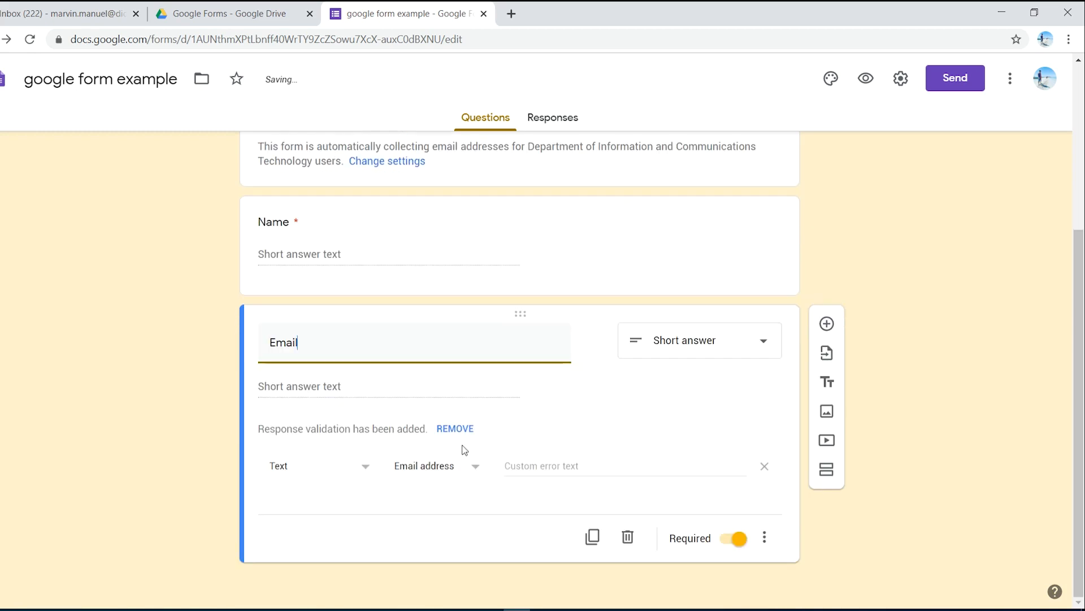
{"action": "left_click", "coordinate": [287, 495]}
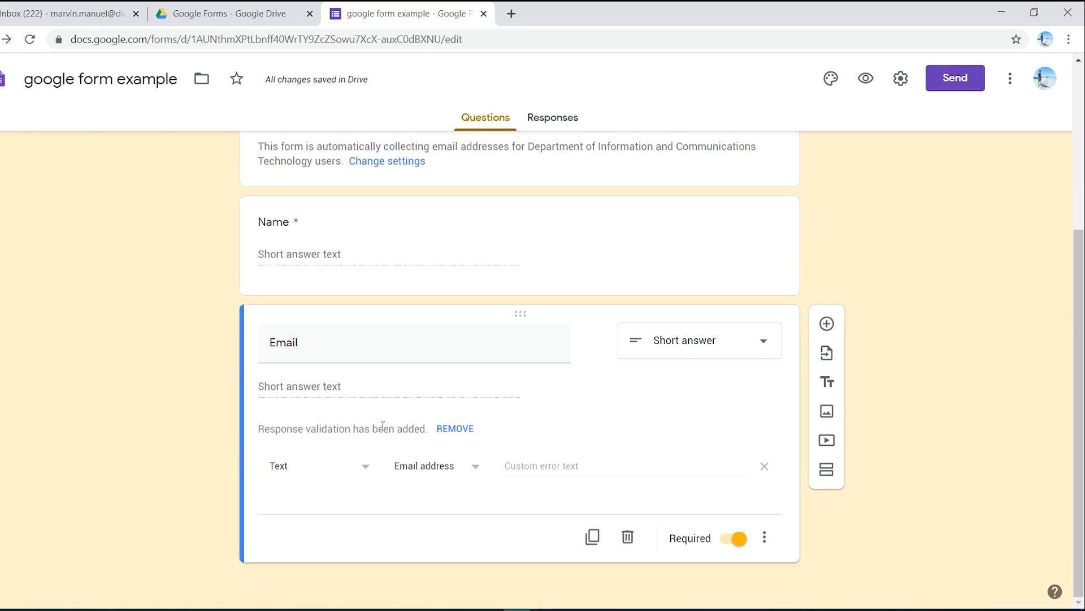
{"action": "left_click", "coordinate": [360, 473]}
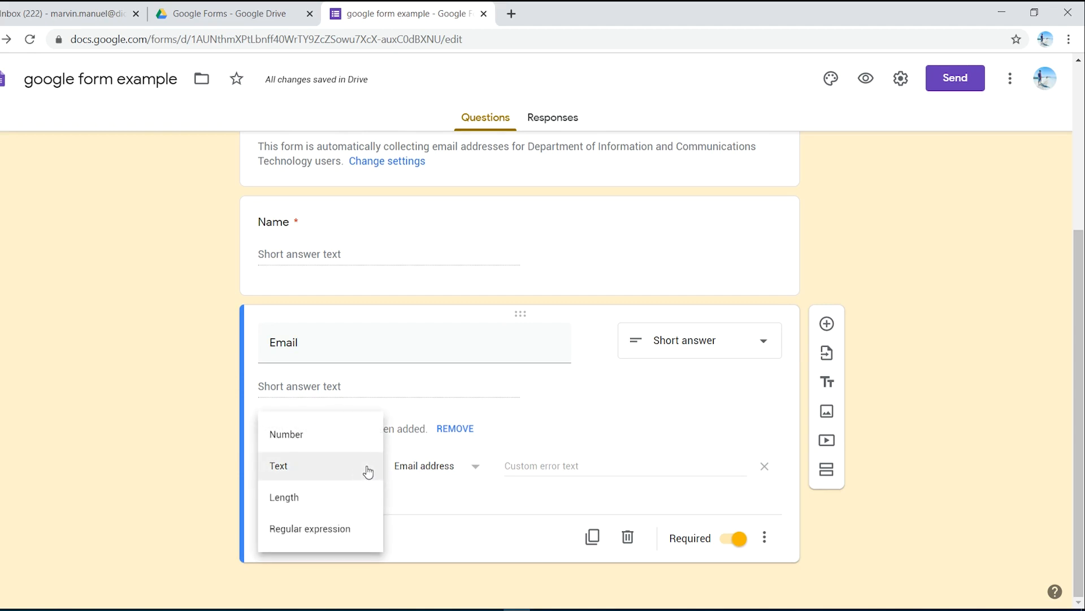
{"action": "left_click", "coordinate": [421, 479]}
{"action": "left_click", "coordinate": [472, 470]}
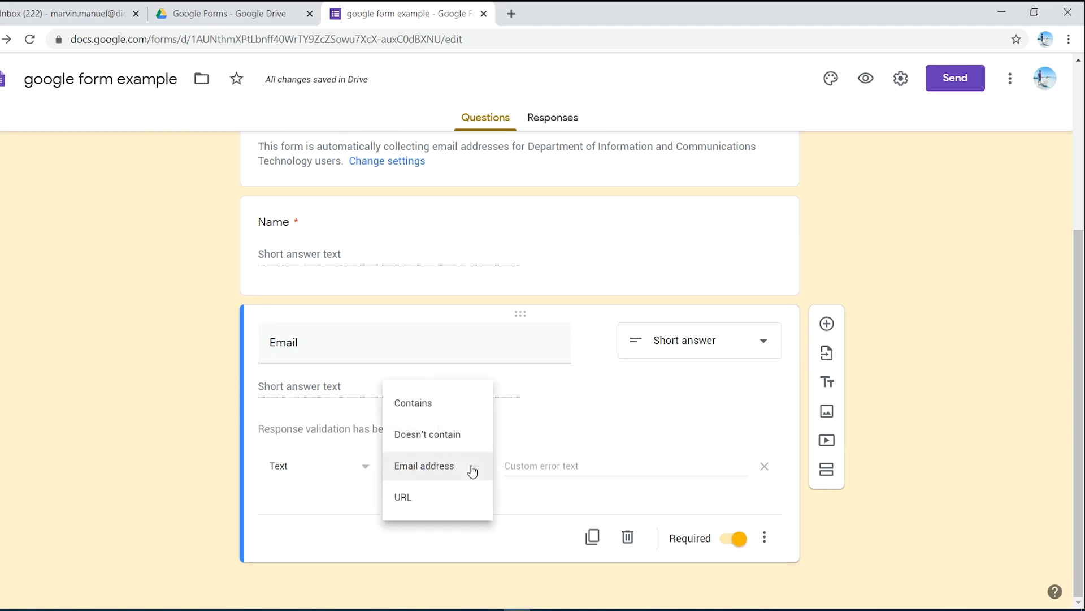
{"action": "left_click", "coordinate": [531, 519]}
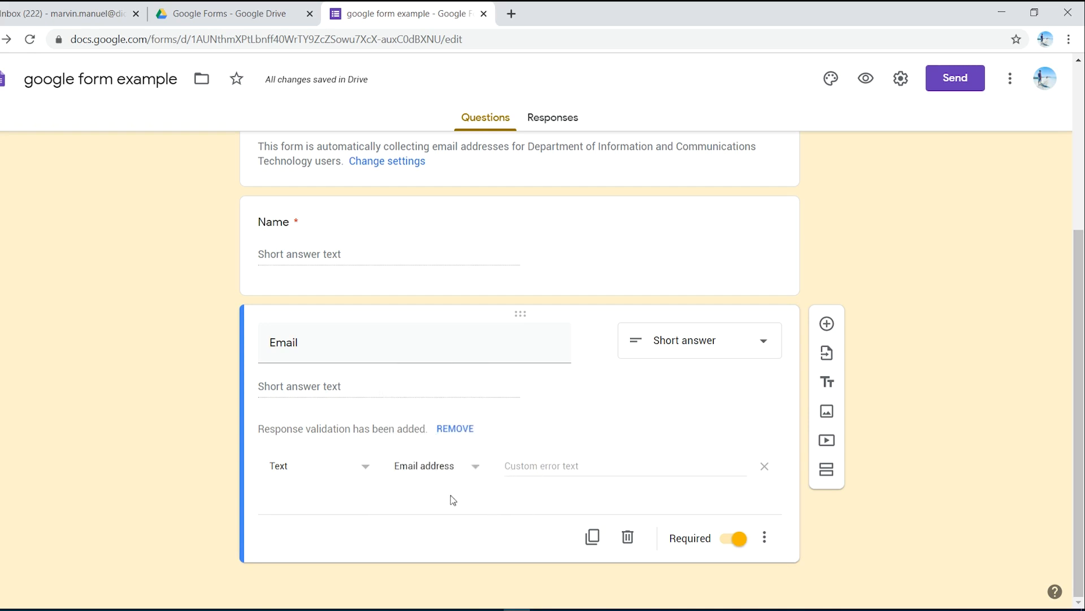
{"action": "left_click", "coordinate": [526, 465]}
Step: Add a required short-answer question titled "Age" with response validation of Number and Is number
{"action": "left_click", "coordinate": [828, 326]}
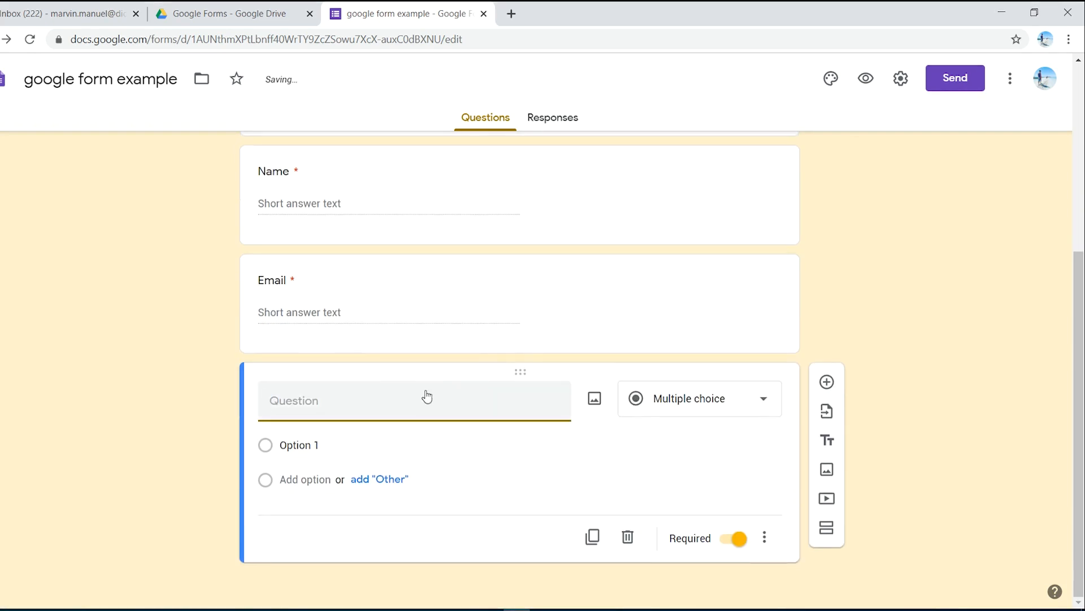
{"action": "type", "text": "Age"}
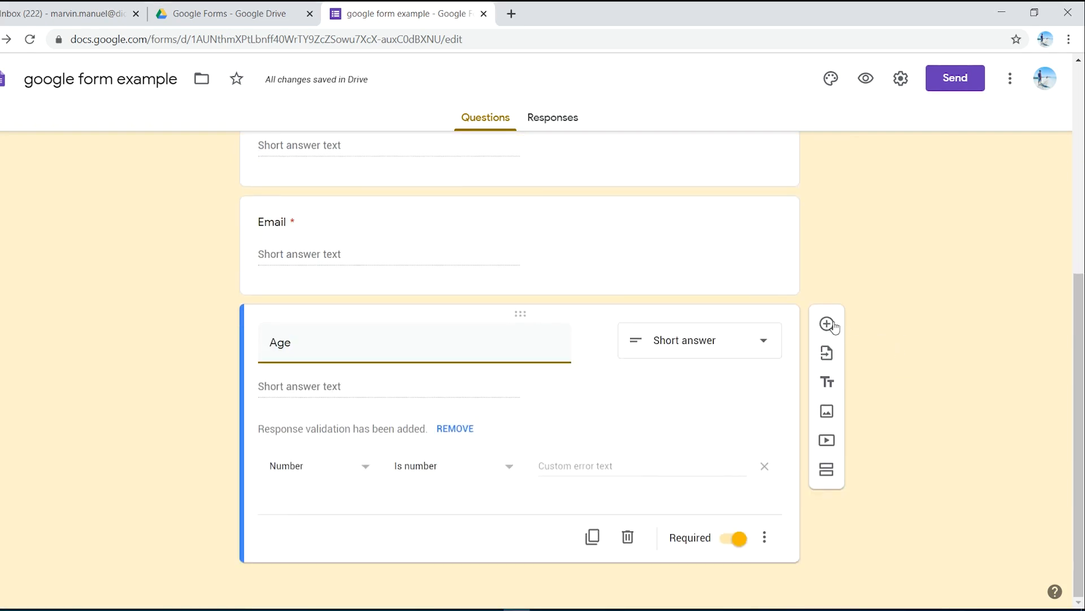
Step: Add a required question titled "Address" below Age and keep Paragraph as its answer type
{"action": "left_click", "coordinate": [827, 325]}
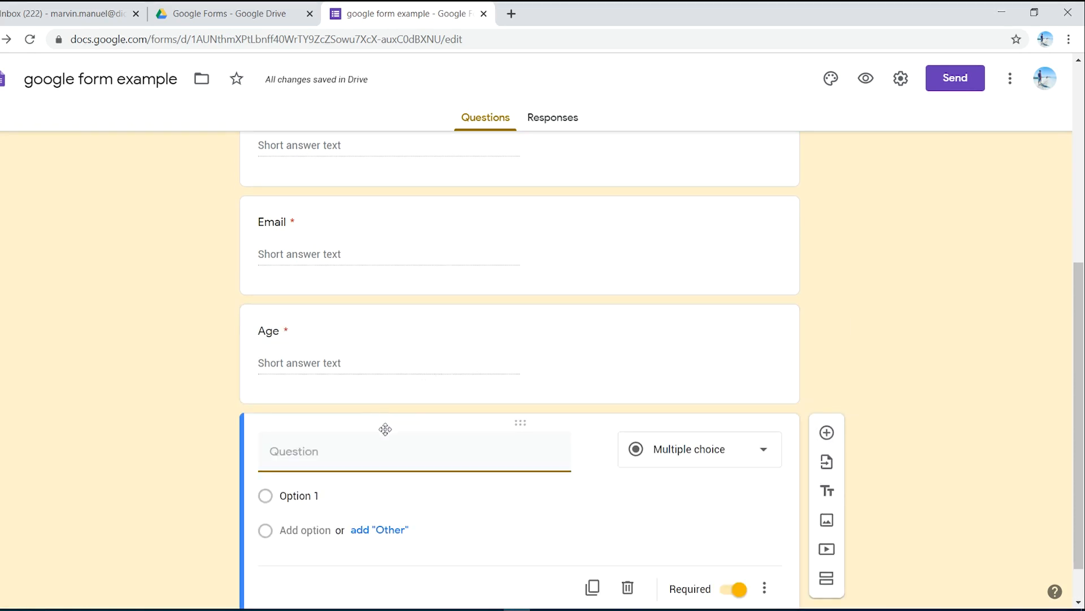
{"action": "type", "text": "Address"}
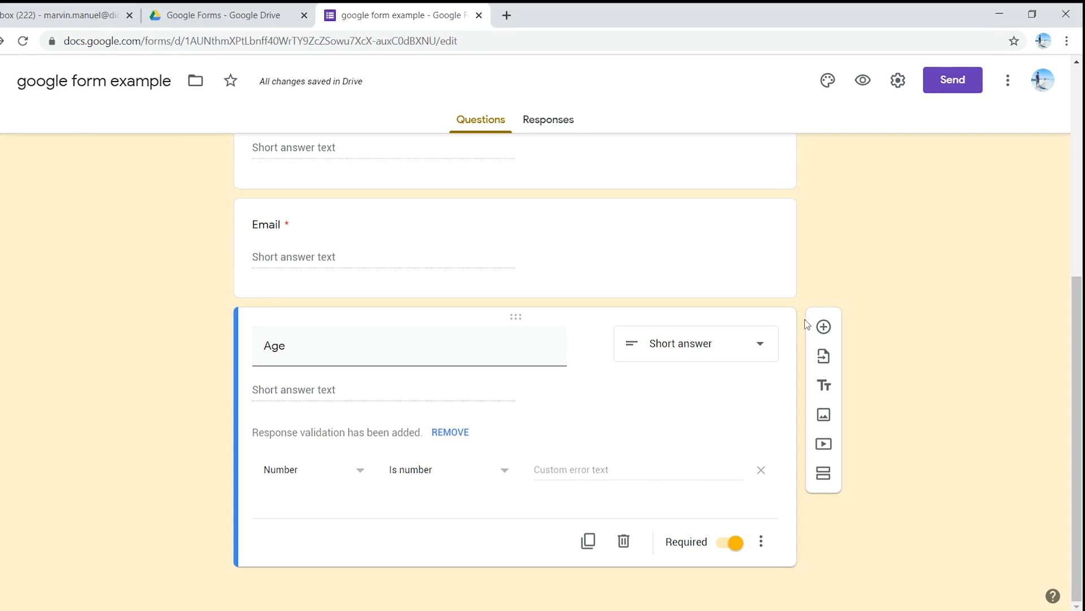
{"action": "left_click", "coordinate": [823, 326]}
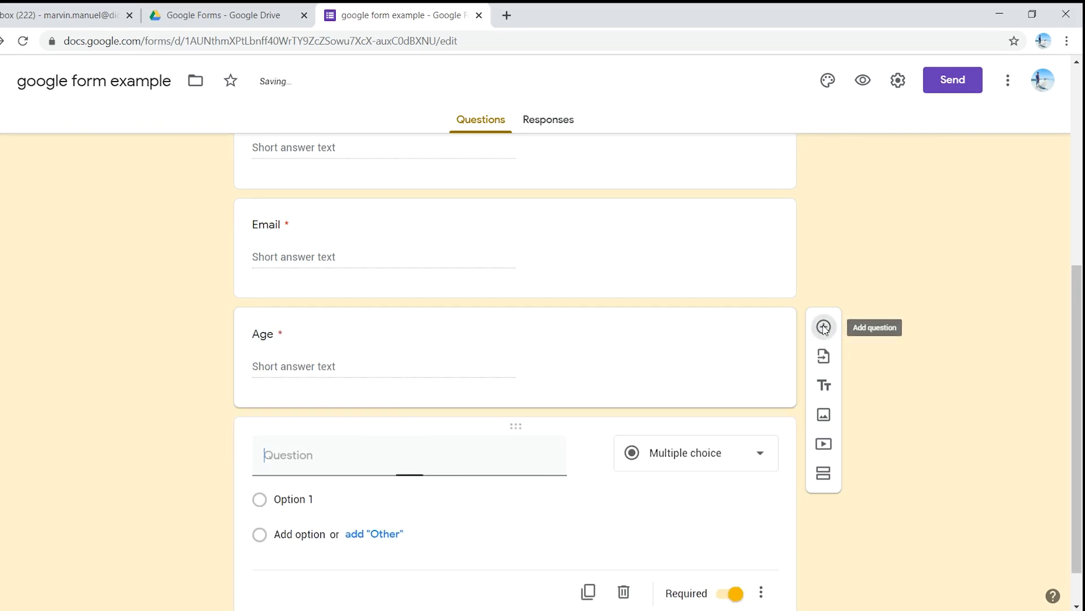
{"action": "type", "text": "Address"}
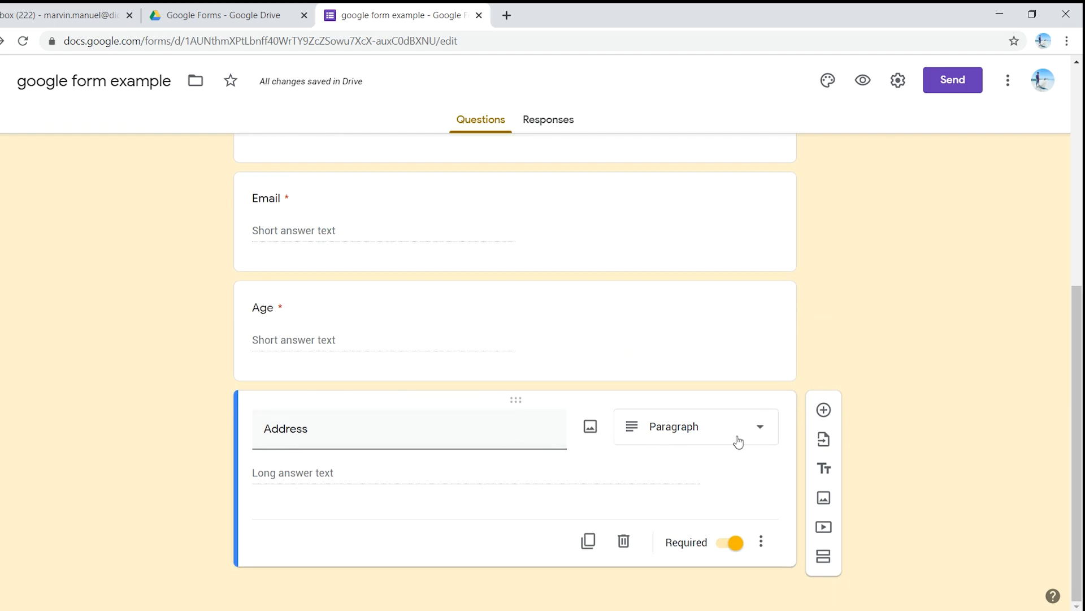
{"action": "left_click", "coordinate": [756, 433]}
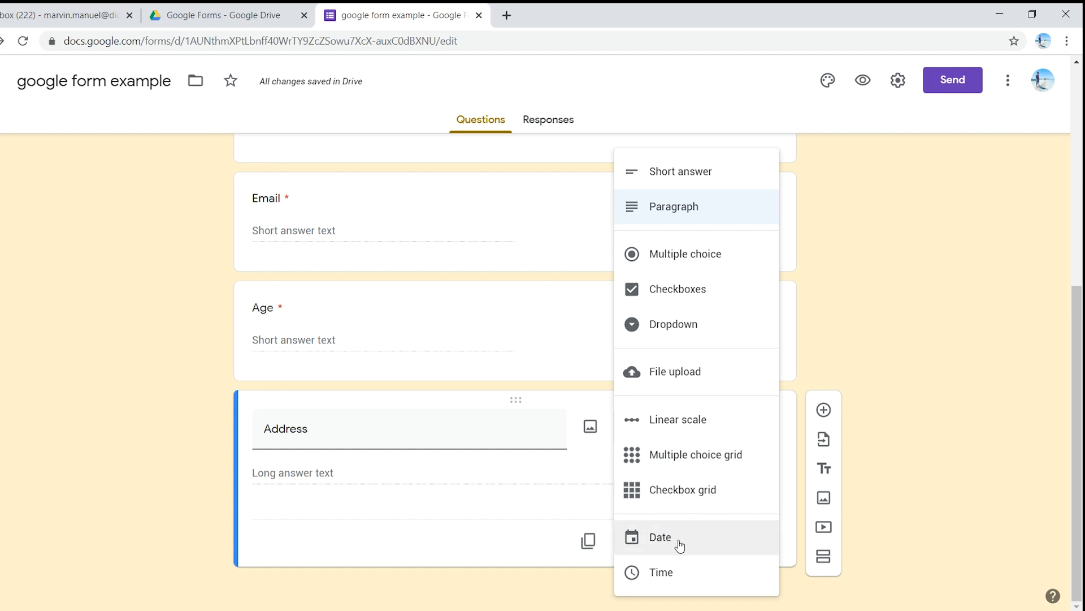
{"action": "left_click", "coordinate": [611, 470]}
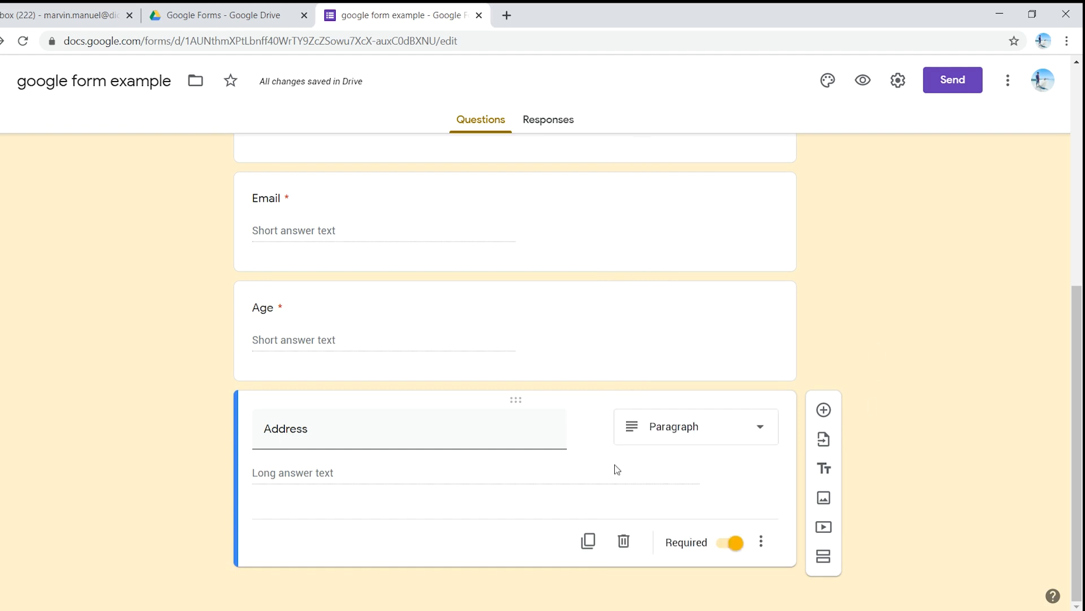
Step: Add a required linear scale question titled "Please rate your instructor for today." below the Address question
{"action": "mouse_move", "coordinate": [608, 440]}
{"action": "left_click", "coordinate": [827, 411]}
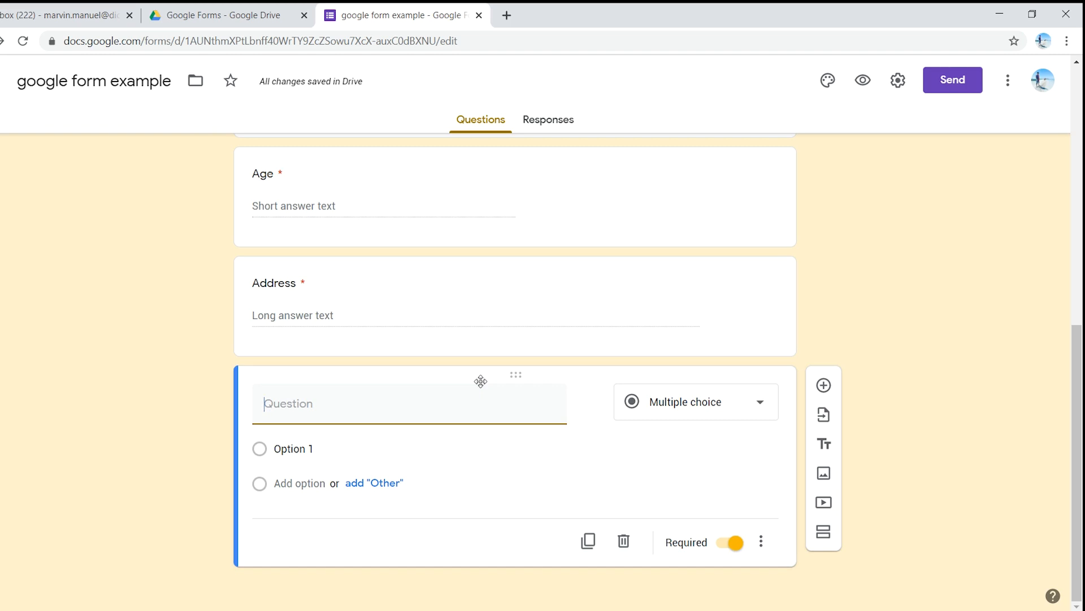
{"action": "type", "text": "Please rate your instructor"}
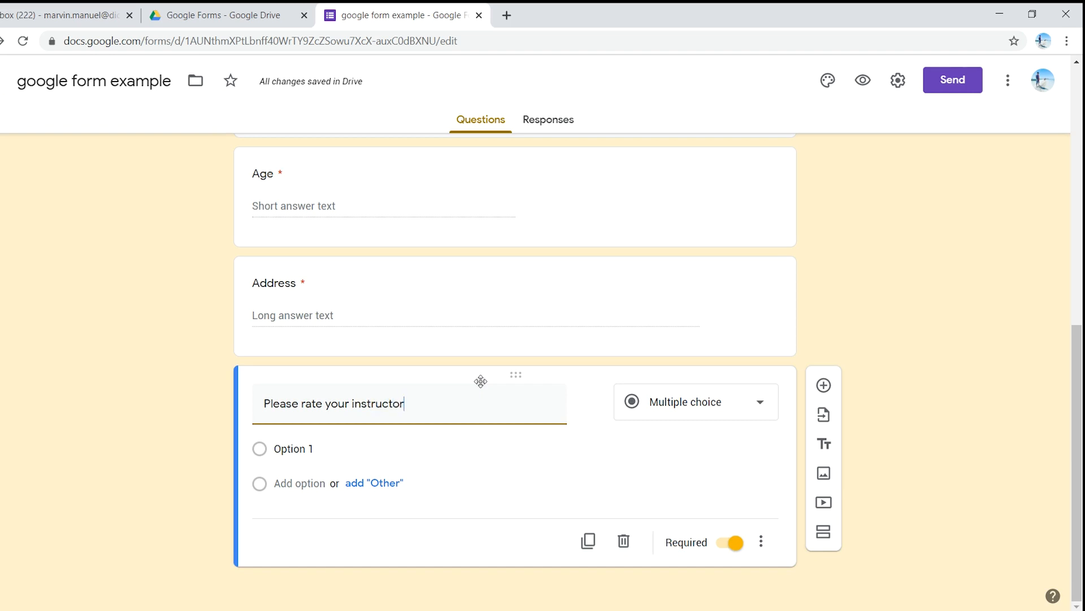
{"action": "type", "text": " for today"}
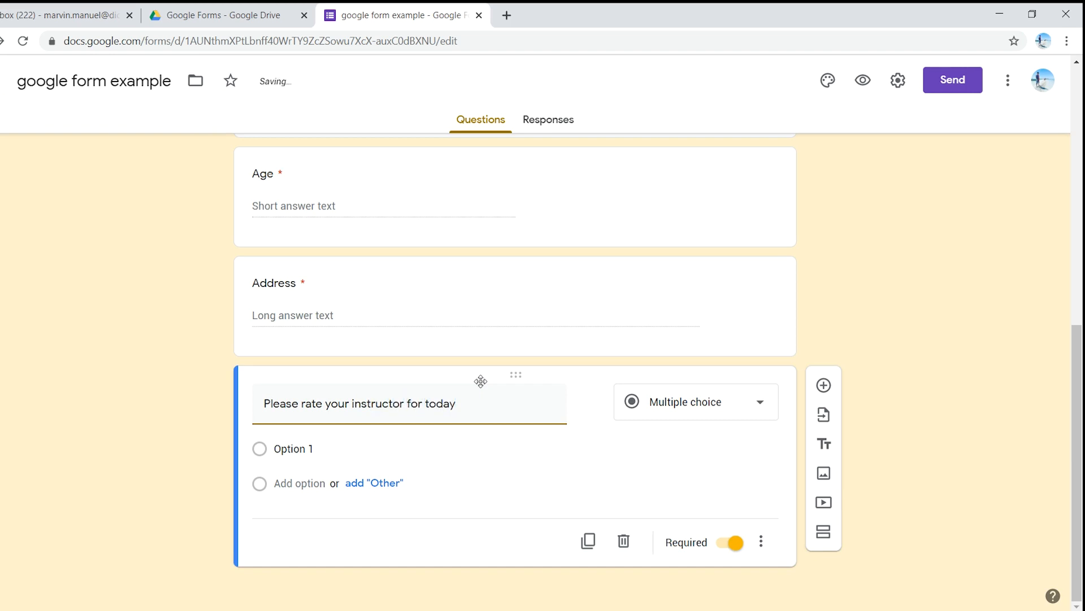
{"action": "type", "text": "."}
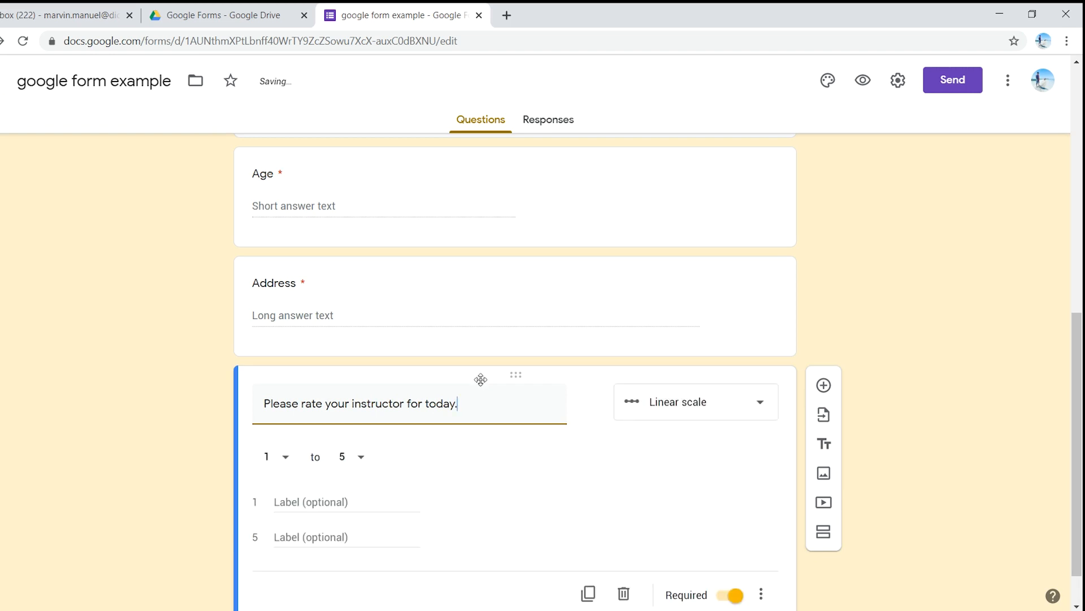
{"action": "left_click", "coordinate": [710, 407]}
{"action": "left_click", "coordinate": [711, 404]}
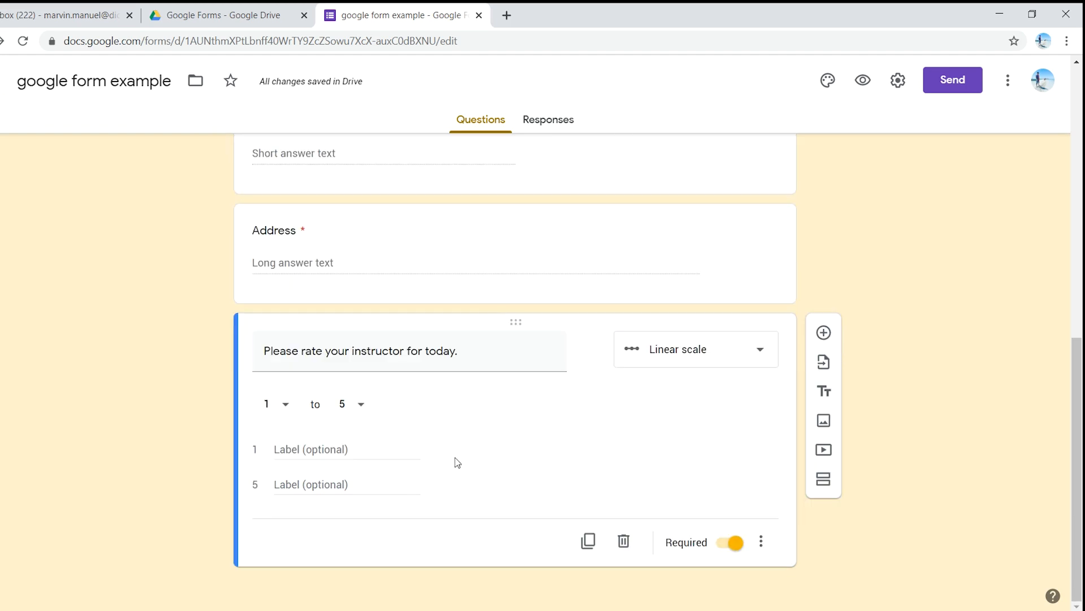
Step: Keep the instructor rating scale at 1 to 5, labelling 1 as "Poor" and 5 as "Excellent"
{"action": "left_click", "coordinate": [281, 411]}
{"action": "left_click", "coordinate": [279, 408]}
{"action": "left_click", "coordinate": [351, 411]}
{"action": "left_click", "coordinate": [342, 395]}
{"action": "left_click", "coordinate": [367, 446]}
{"action": "type", "text": "Poor"}
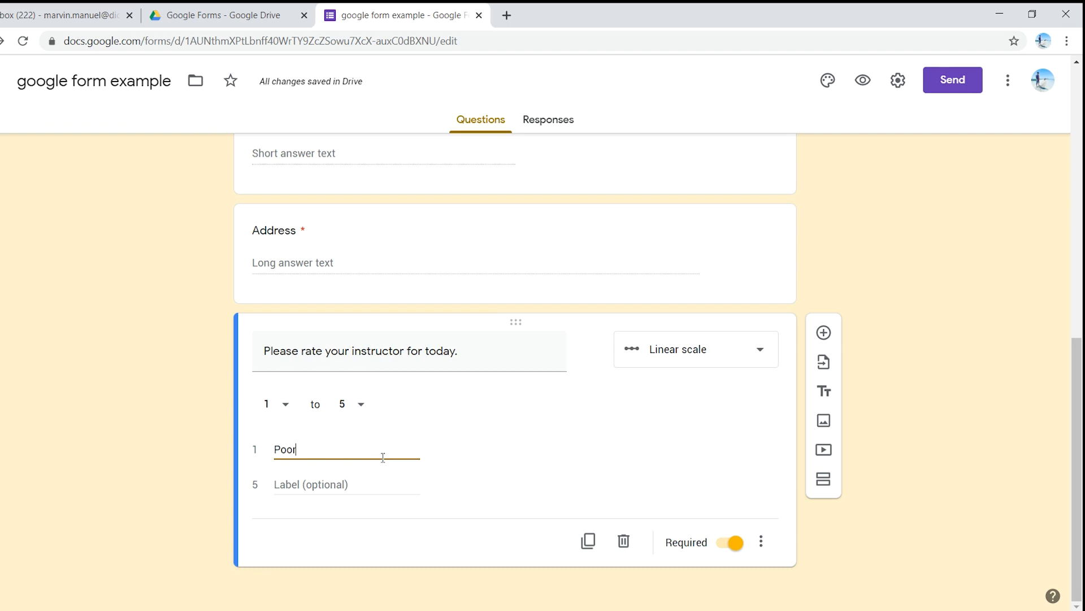
{"action": "left_click", "coordinate": [357, 479]}
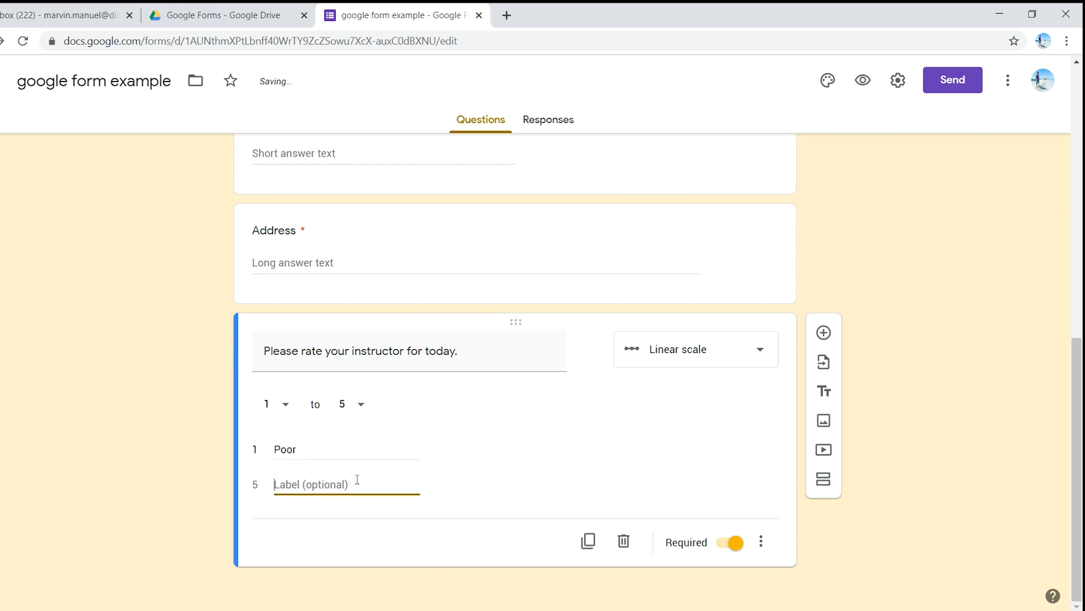
{"action": "type", "text": "Excellent"}
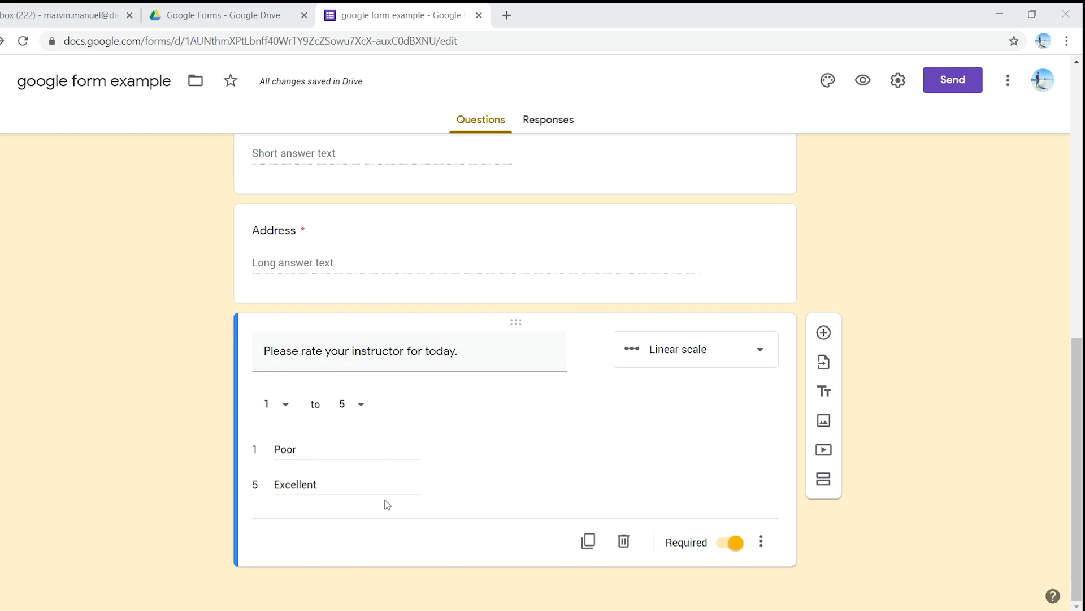
Step: Duplicate the instructor rating question and change the copy to a multiple choice grid
{"action": "left_click", "coordinate": [588, 541]}
{"action": "left_click", "coordinate": [518, 499]}
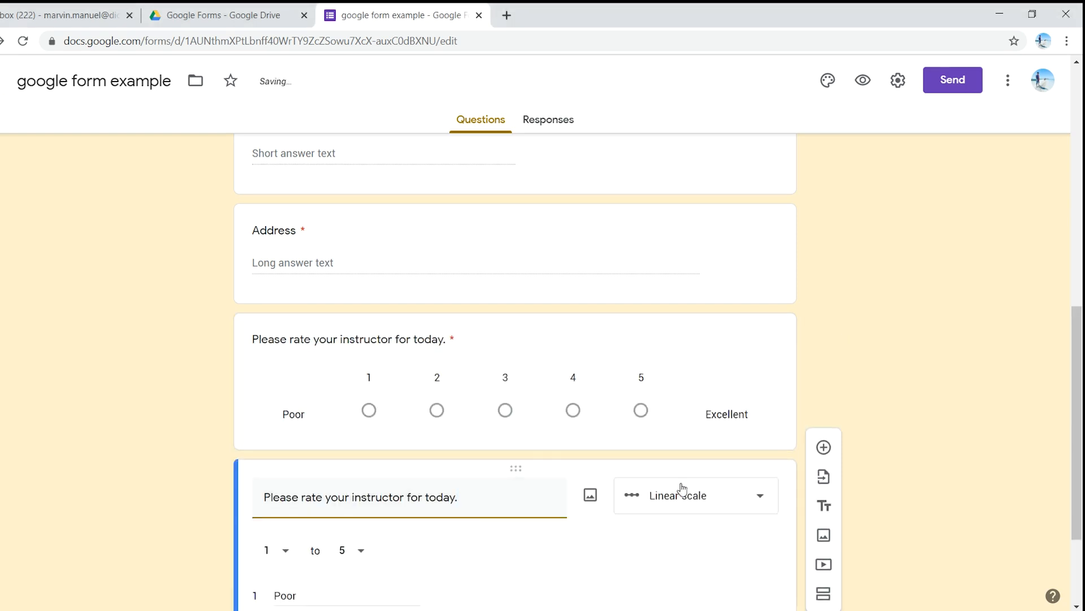
{"action": "scroll", "coordinate": [673, 383], "scroll_direction": "down", "scroll_amount": 3}
{"action": "left_click", "coordinate": [704, 352]}
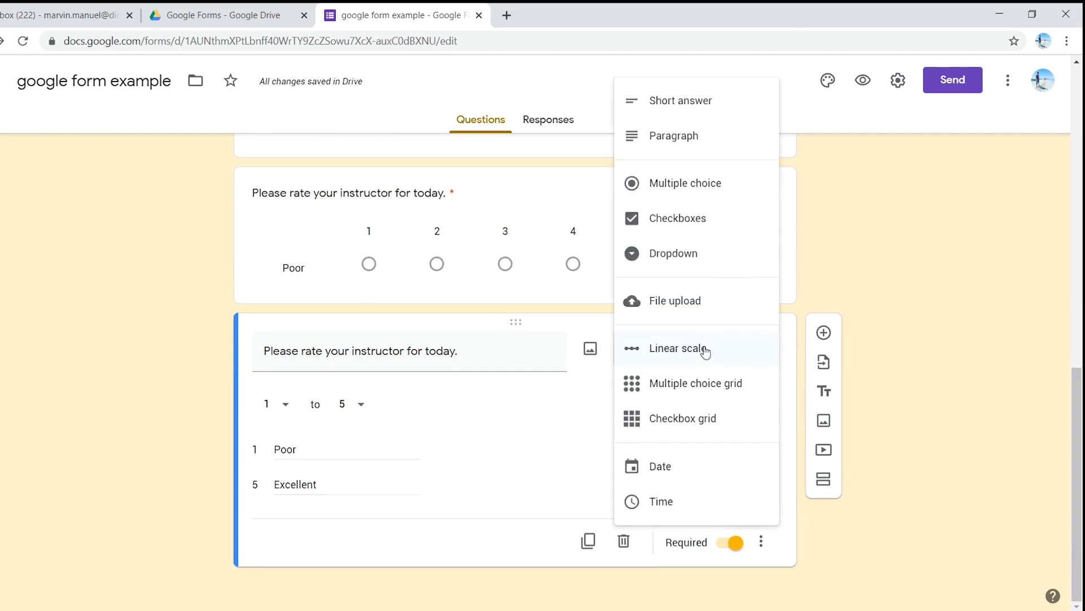
{"action": "left_click", "coordinate": [700, 391]}
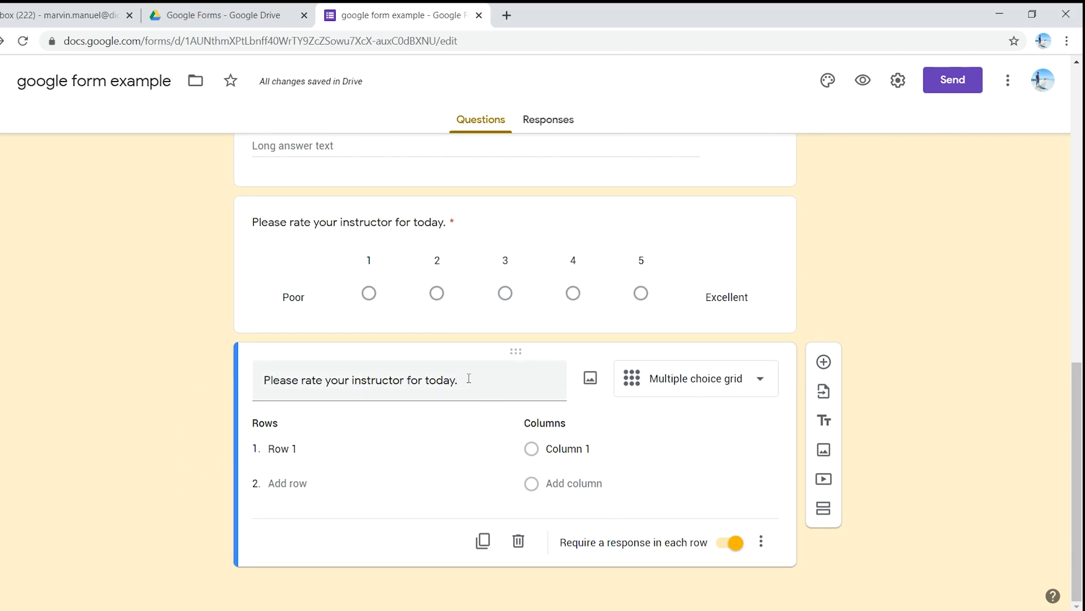
Step: Retitle the multiple choice grid question as "How do want to rate your instructor for today."
{"action": "left_click_drag", "start_coordinate": [469, 378], "coordinate": [274, 379]}
{"action": "left_click", "coordinate": [266, 382]}
{"action": "type", "text": "How do"}
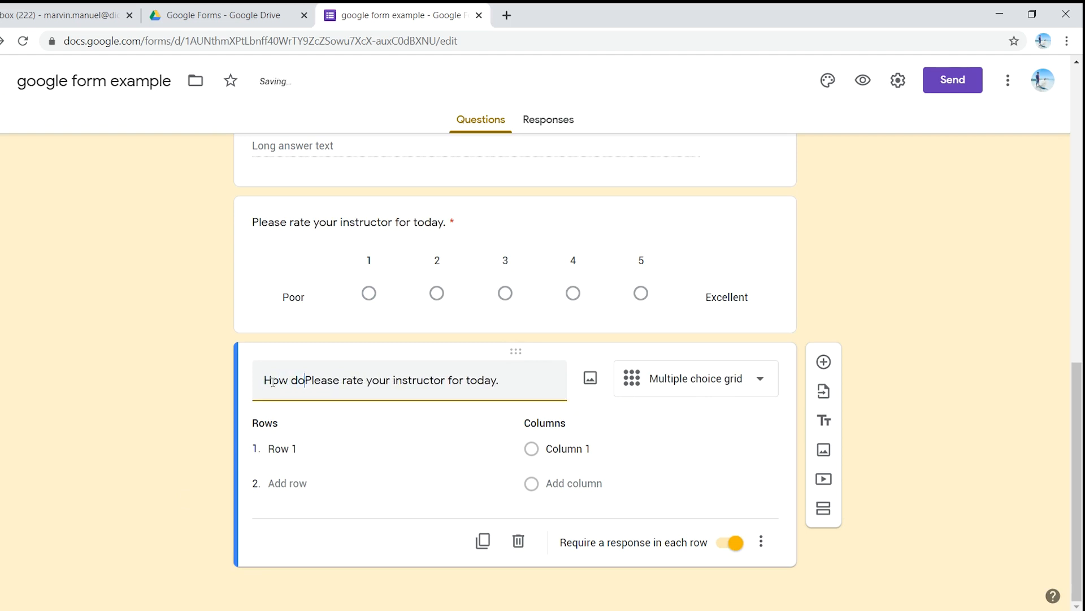
{"action": "type", "text": " want to"}
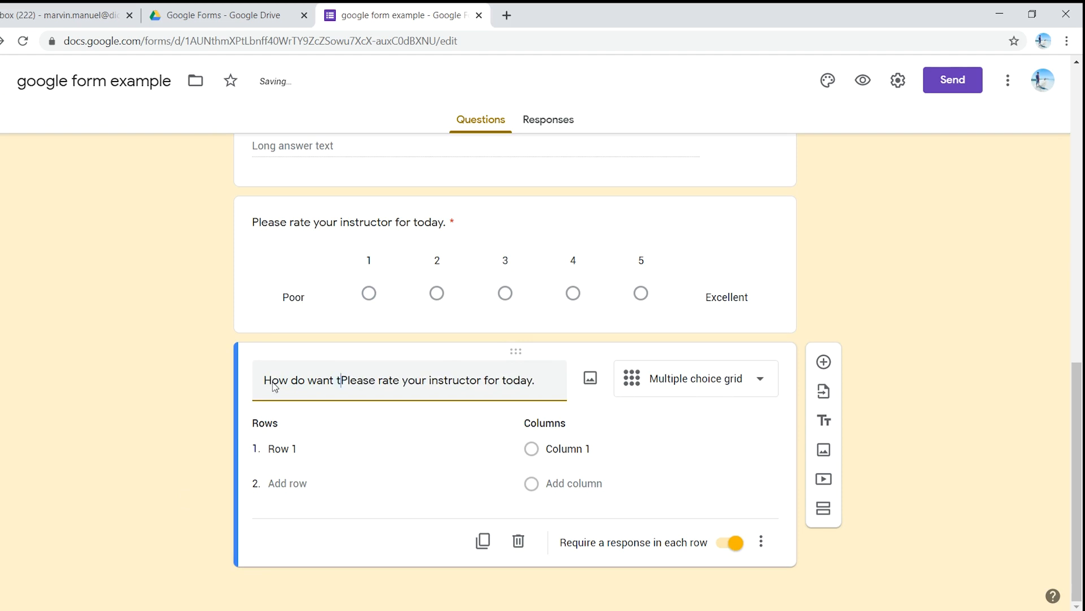
{"action": "key", "text": "Delete"}
{"action": "key", "text": "Delete"}
{"action": "key", "text": "Delete"}
{"action": "key", "text": "Delete"}
{"action": "key", "text": "Delete"}
{"action": "key", "text": "Delete"}
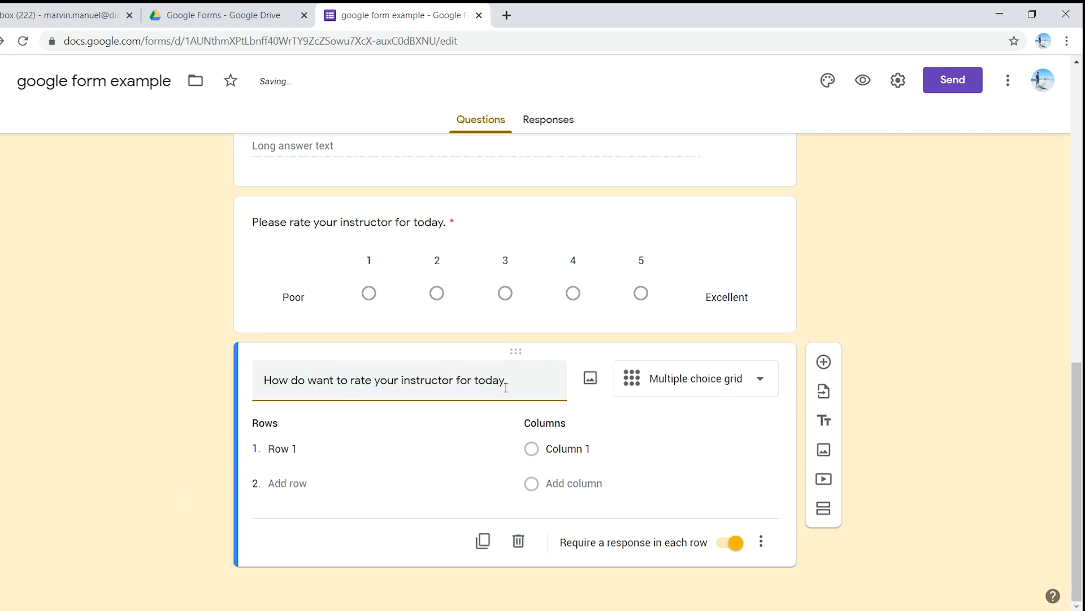
Step: Set the grid question's rows to "Clarity", "Content" and "Delivery"
{"action": "left_click", "coordinate": [328, 446]}
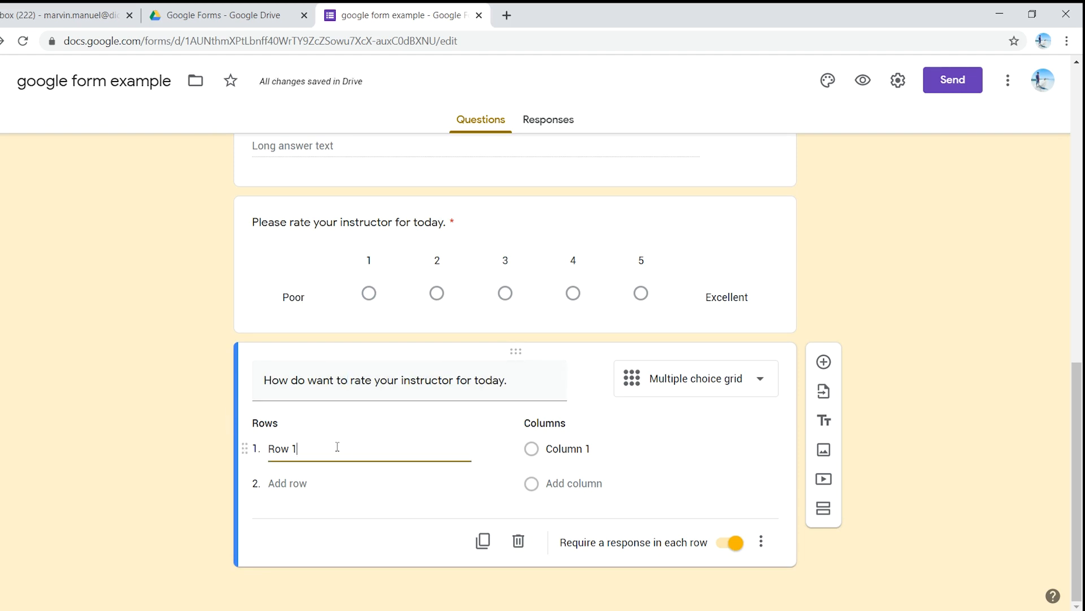
{"action": "left_click_drag", "start_coordinate": [327, 448], "coordinate": [265, 445]}
{"action": "type", "text": "Clarity"}
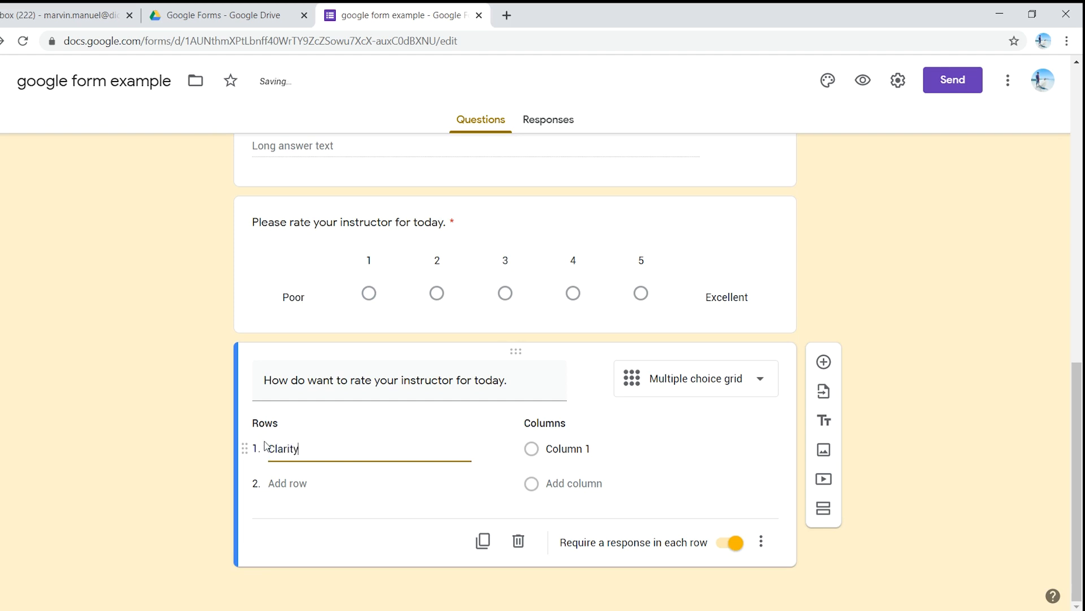
{"action": "left_click", "coordinate": [302, 487]}
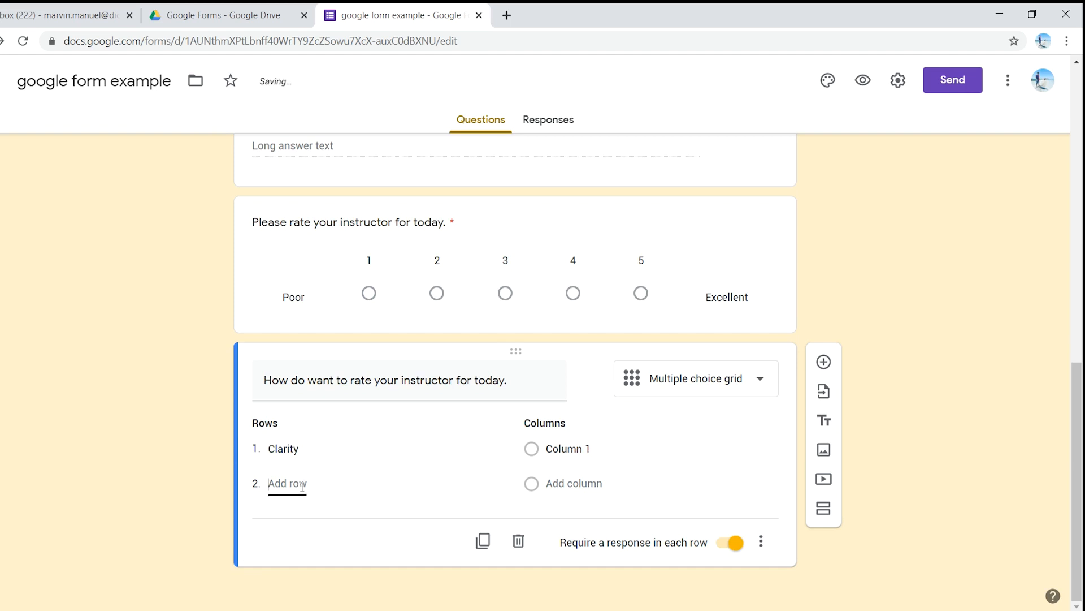
{"action": "type", "text": "Content"}
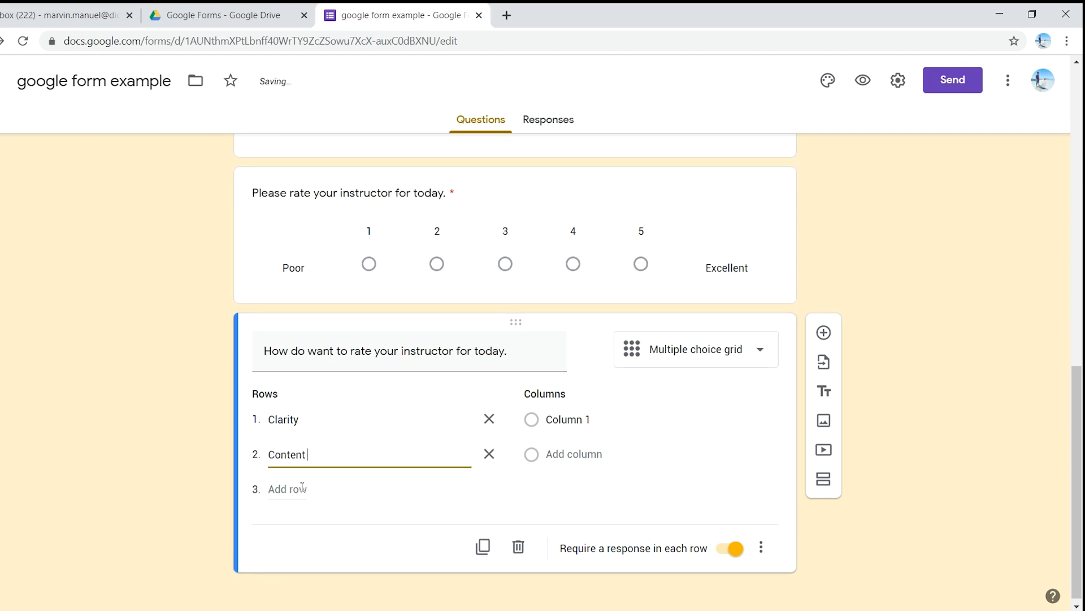
{"action": "left_click", "coordinate": [301, 489]}
{"action": "type", "text": "Delivery"}
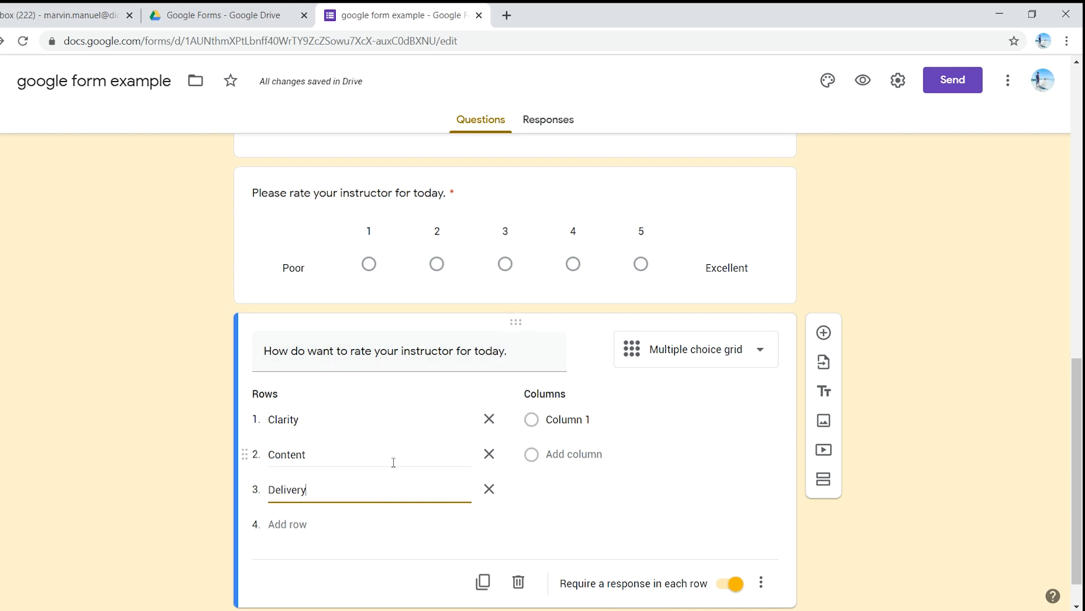
Step: Set the multiple choice grid's columns to "1", "2", "3", "4" and "5"
{"action": "left_click", "coordinate": [612, 419]}
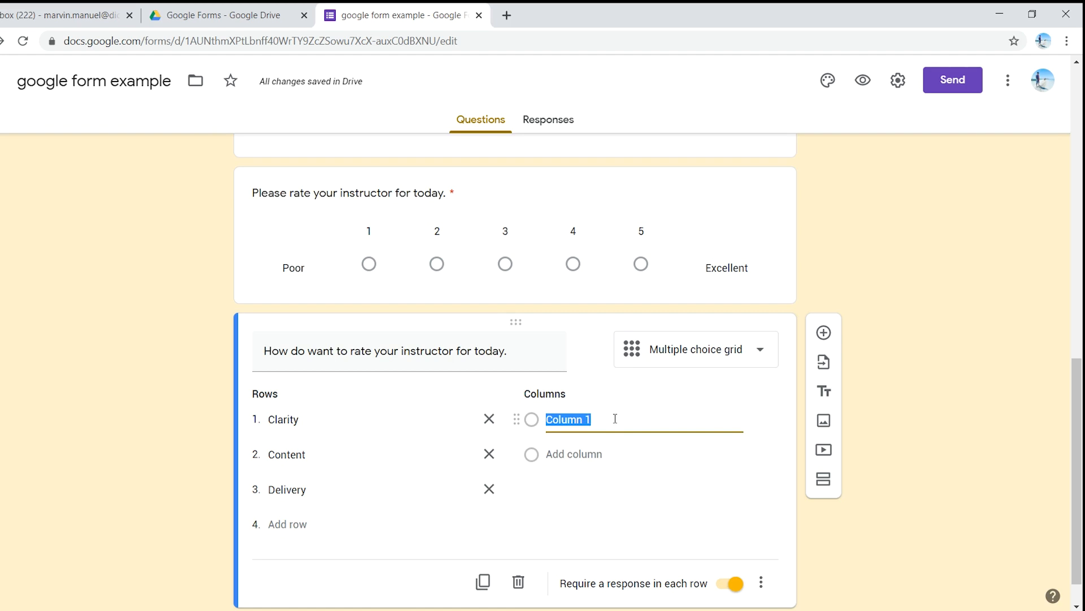
{"action": "type", "text": "1"}
{"action": "left_click", "coordinate": [580, 455]}
{"action": "type", "text": "2"}
{"action": "left_click", "coordinate": [582, 490]}
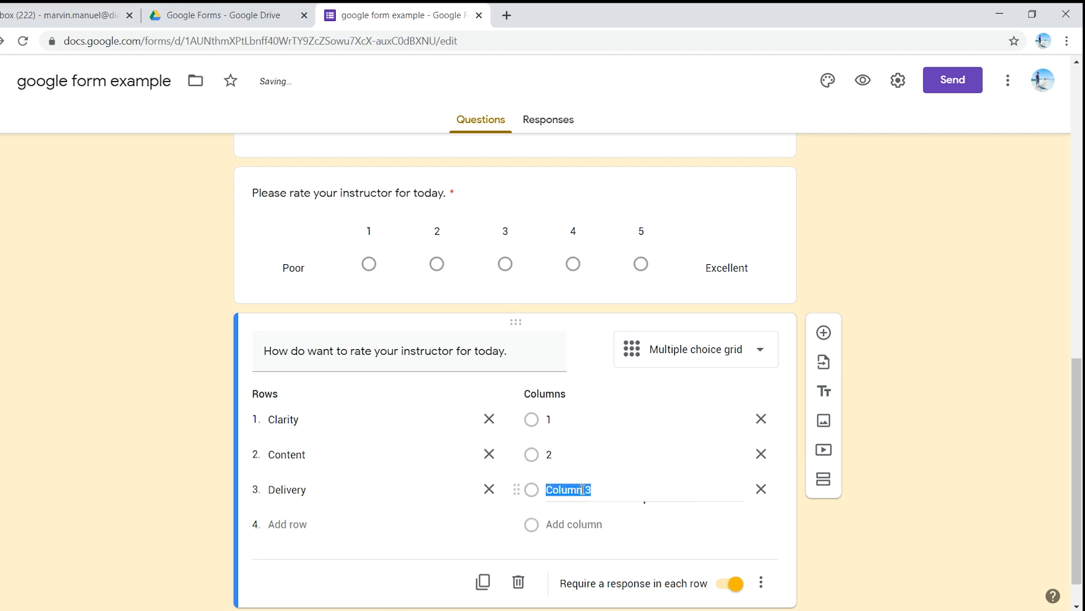
{"action": "type", "text": "3"}
{"action": "left_click", "coordinate": [571, 524]}
{"action": "type", "text": "4"}
{"action": "scroll", "coordinate": [568, 529], "scroll_direction": "down", "scroll_amount": 1}
{"action": "left_click", "coordinate": [559, 486]}
{"action": "type", "text": "5"}
{"action": "scroll", "coordinate": [533, 449], "scroll_direction": "down", "scroll_amount": 1}
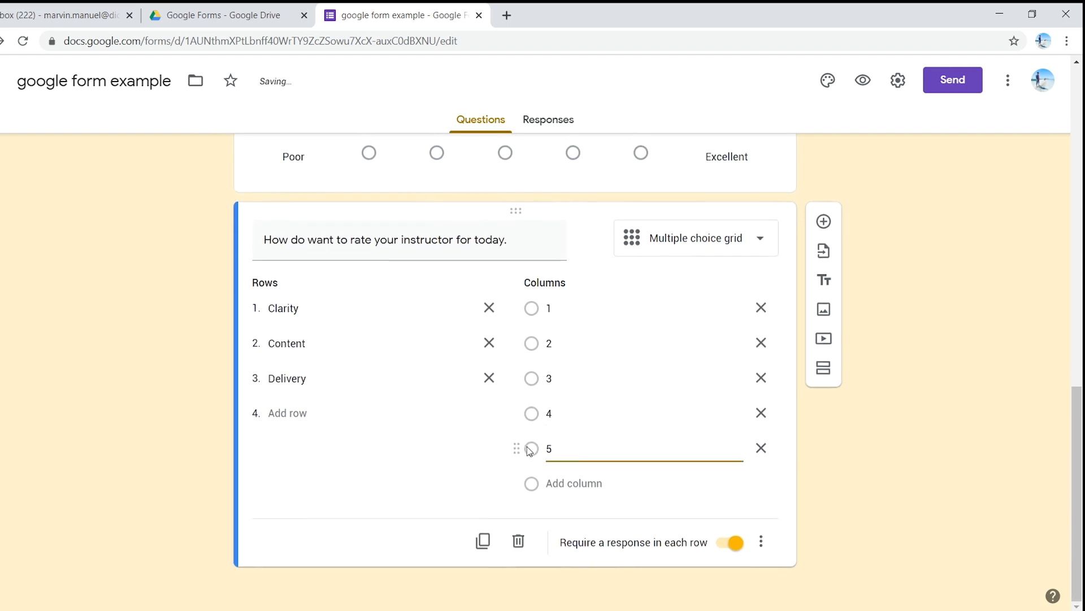
{"action": "left_click", "coordinate": [473, 463]}
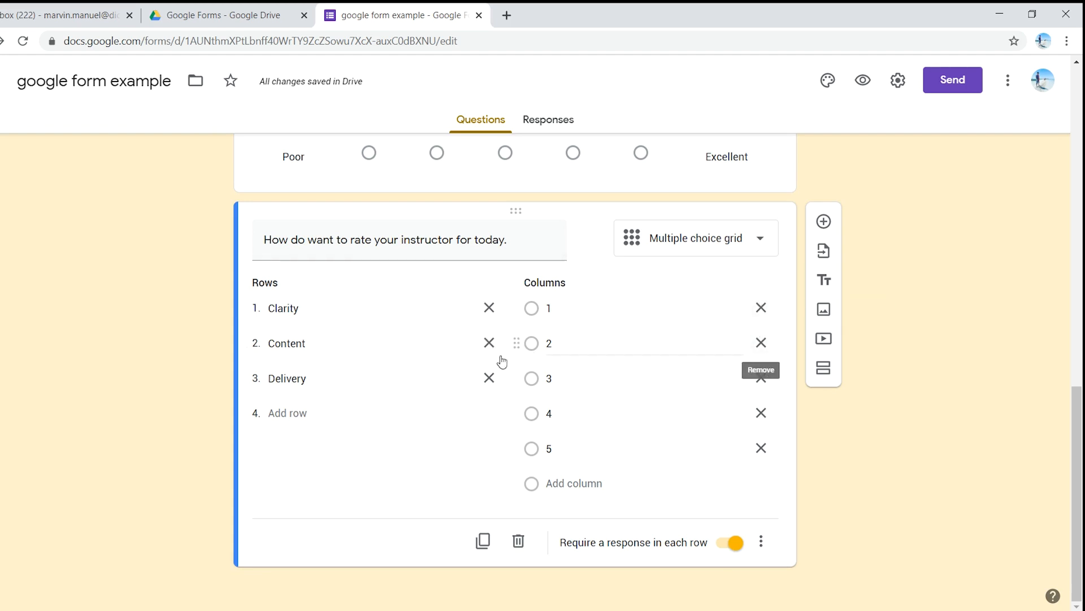
Step: Preview the form as a respondent, look through its questions down to the instructor rating grid, and close the preview
{"action": "scroll", "coordinate": [377, 516], "scroll_direction": "up", "scroll_amount": 10}
{"action": "scroll", "coordinate": [380, 502], "scroll_direction": "up", "scroll_amount": 4}
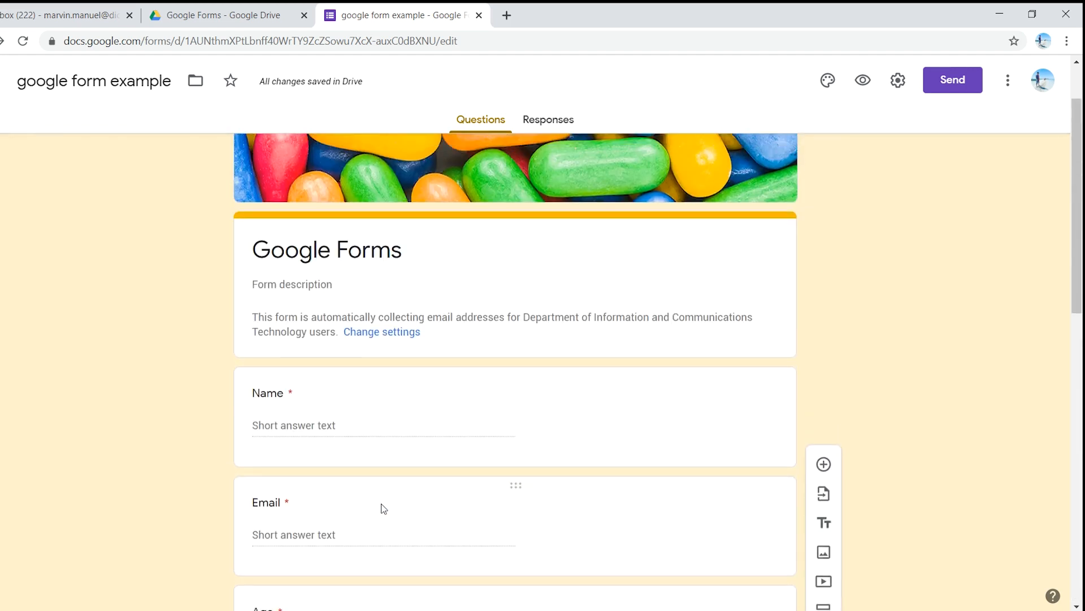
{"action": "scroll", "coordinate": [819, 254], "scroll_direction": "down", "scroll_amount": 8}
{"action": "scroll", "coordinate": [779, 141], "scroll_direction": "down", "scroll_amount": 6}
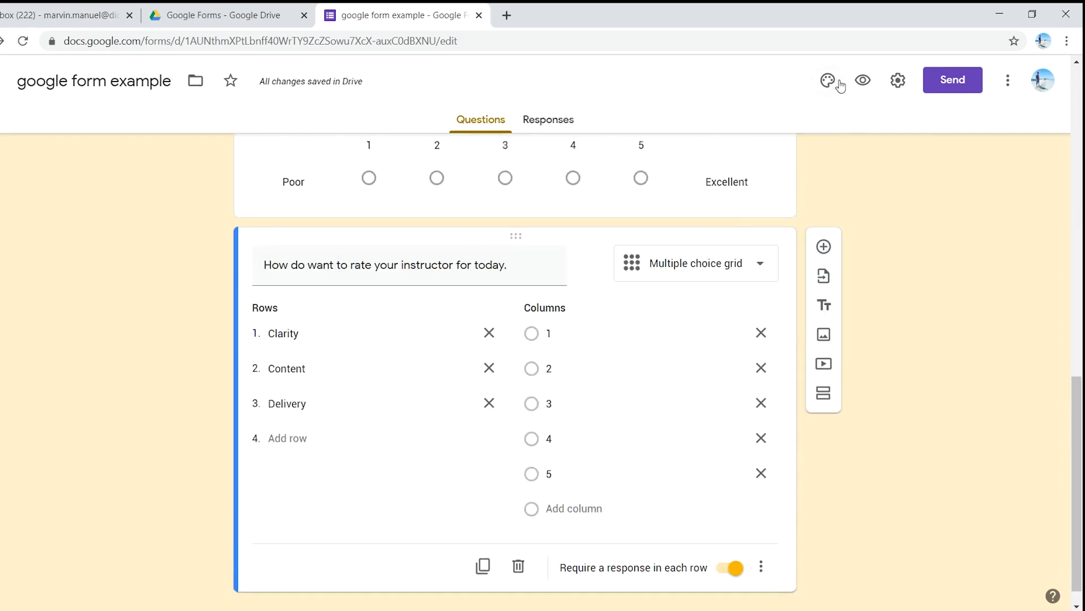
{"action": "left_click", "coordinate": [863, 82]}
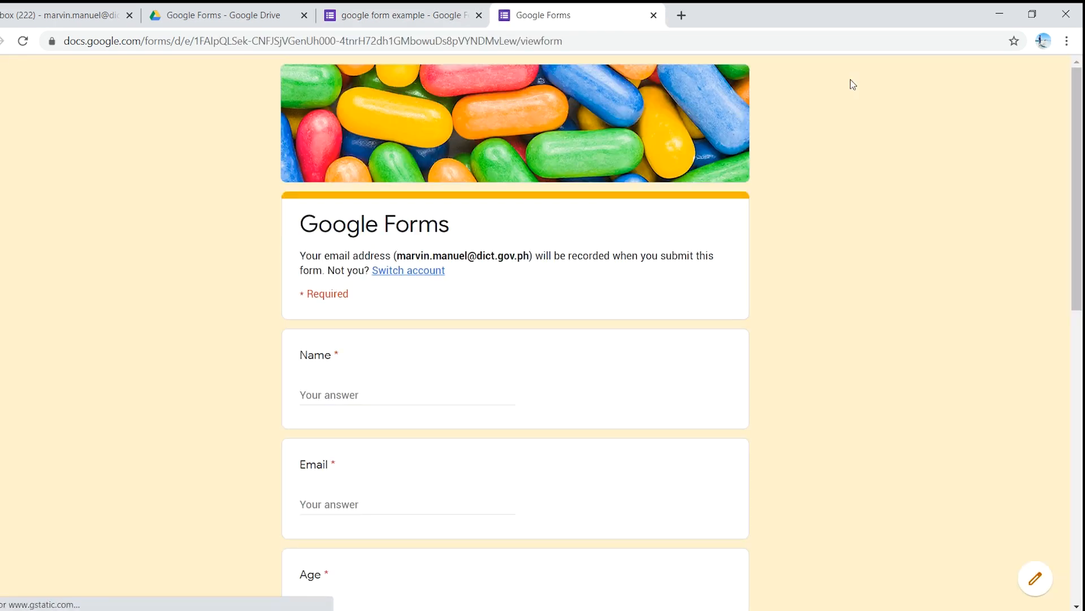
{"action": "scroll", "coordinate": [370, 281], "scroll_direction": "down", "scroll_amount": 3}
{"action": "scroll", "coordinate": [370, 281], "scroll_direction": "down", "scroll_amount": 3}
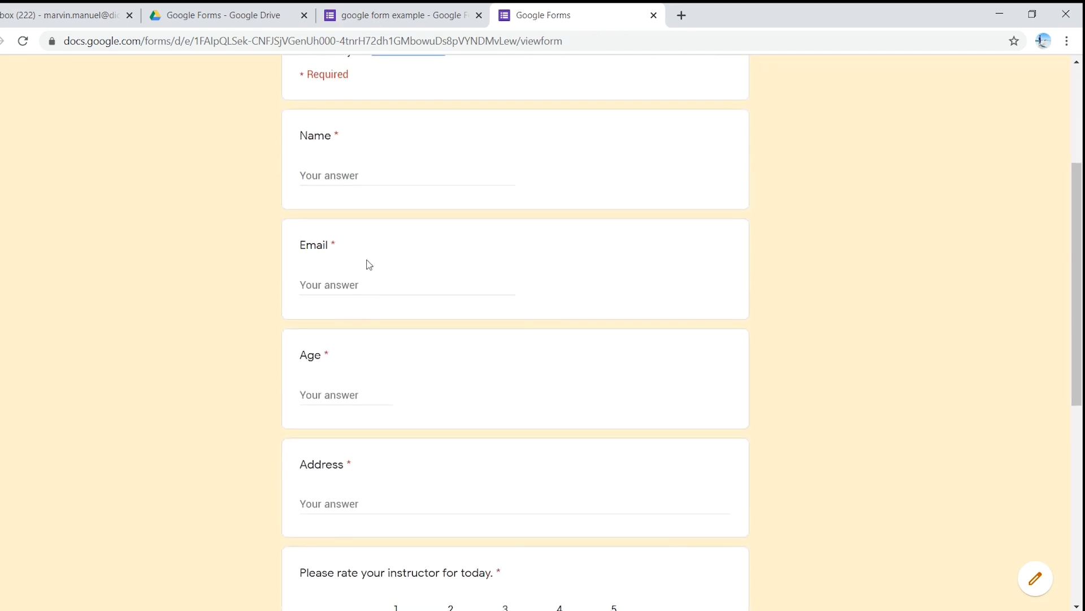
{"action": "scroll", "coordinate": [365, 282], "scroll_direction": "down", "scroll_amount": 9}
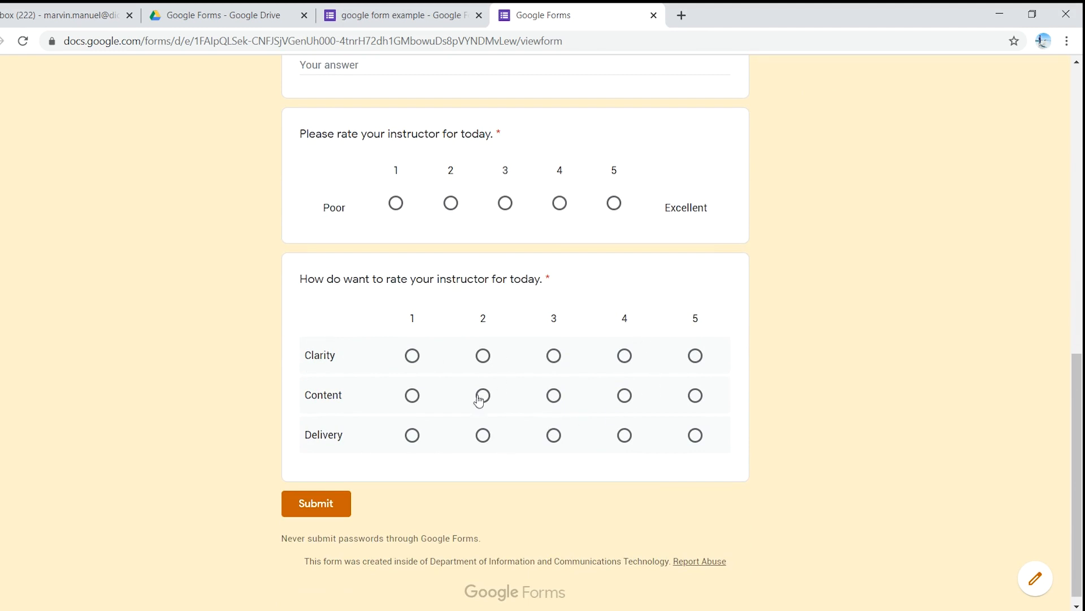
{"action": "scroll", "coordinate": [545, 430], "scroll_direction": "up", "scroll_amount": 10}
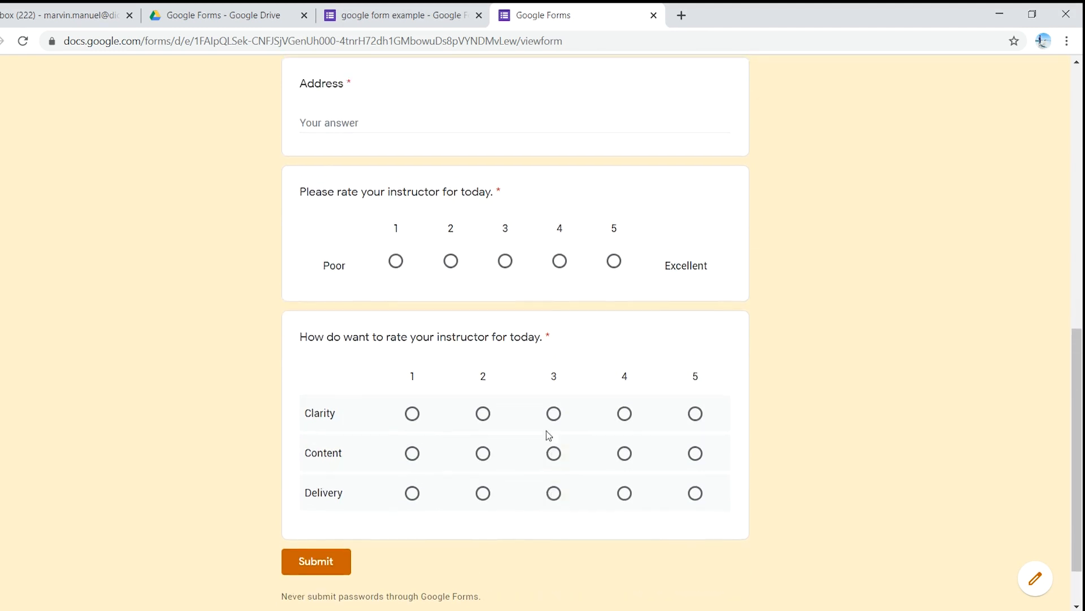
{"action": "left_click", "coordinate": [654, 15]}
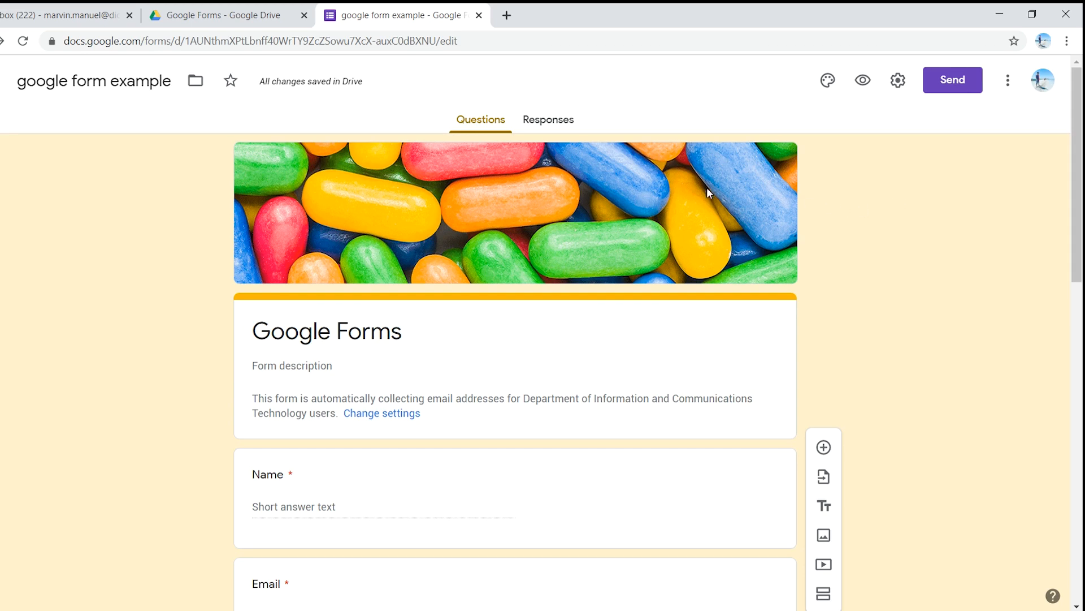
Step: Copy the form's full shareable link without shortening it, and close the send dialog
{"action": "left_click", "coordinate": [950, 81]}
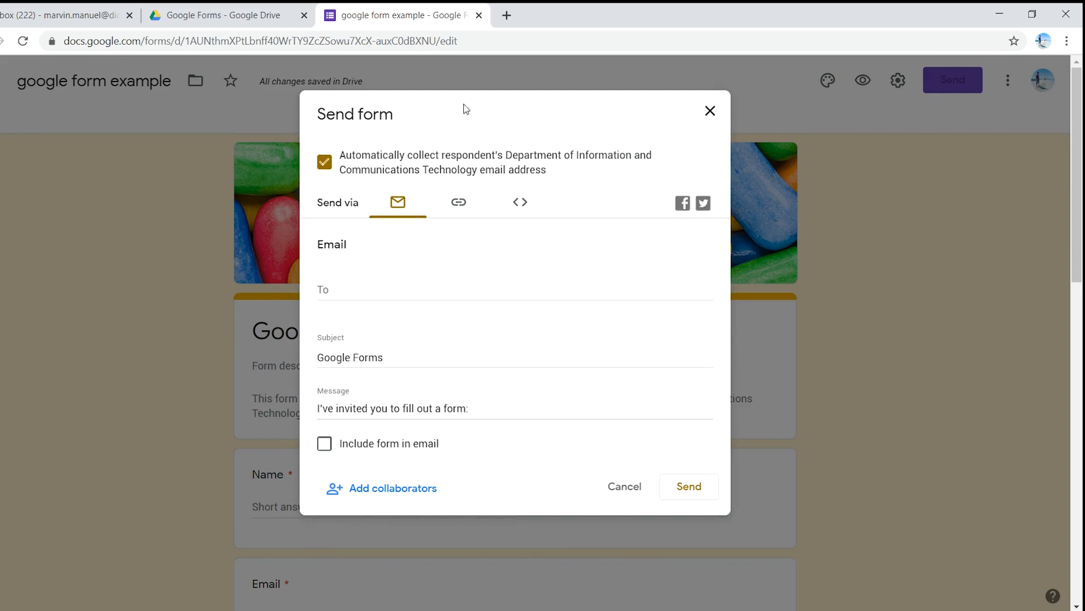
{"action": "scroll", "coordinate": [351, 219], "scroll_direction": "down", "scroll_amount": 3}
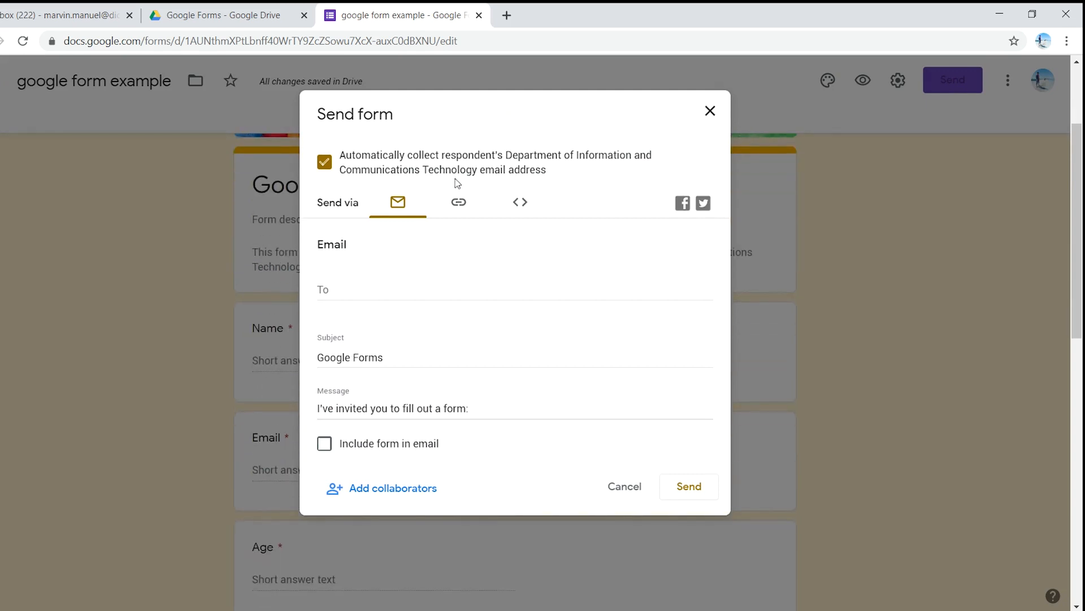
{"action": "left_click", "coordinate": [458, 203]}
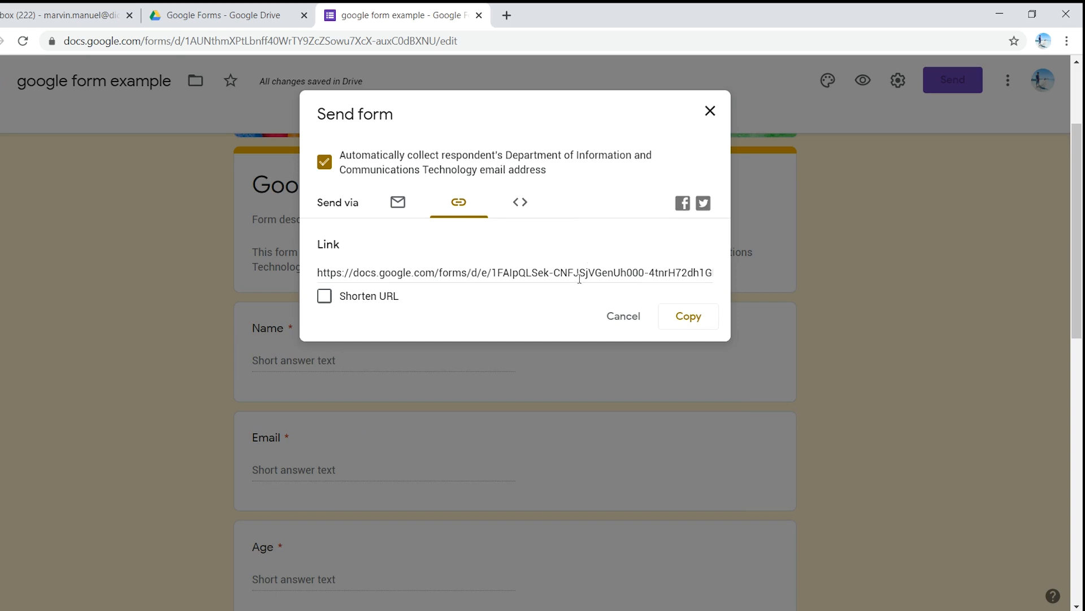
{"action": "left_click", "coordinate": [688, 315]}
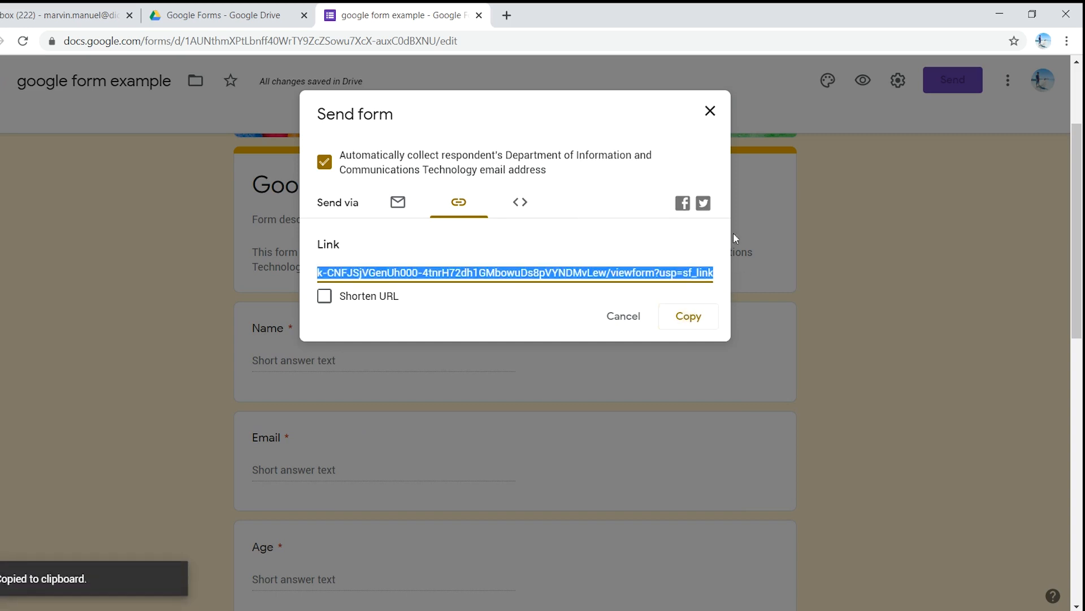
{"action": "left_click", "coordinate": [710, 111]}
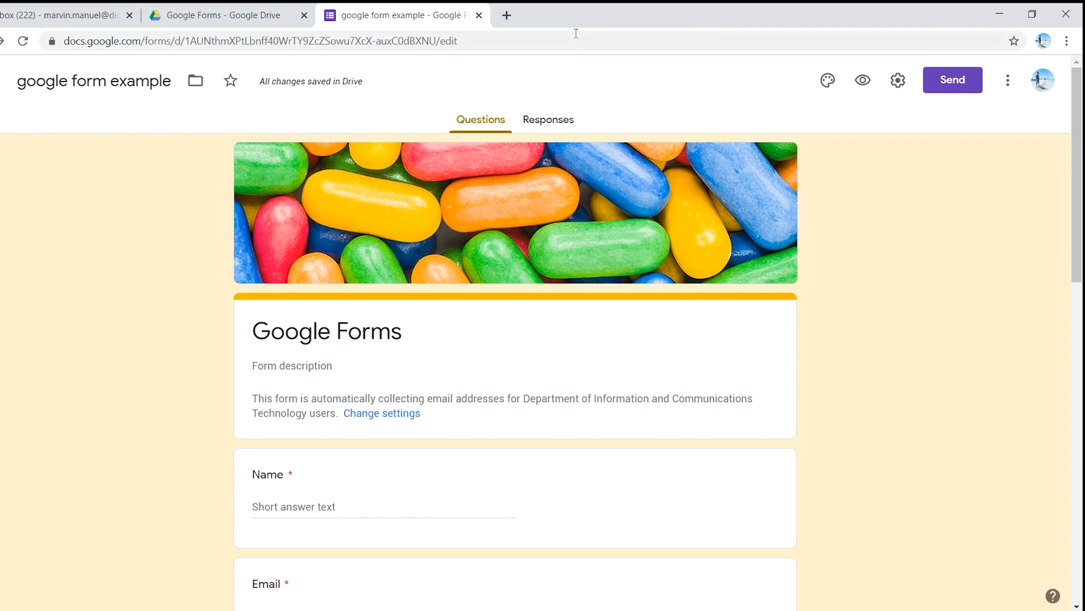
Step: Open the link shortener site bit.ly in a new browser tab and dismiss its cookie notice and COVID-19 pop-up
{"action": "left_click", "coordinate": [507, 16]}
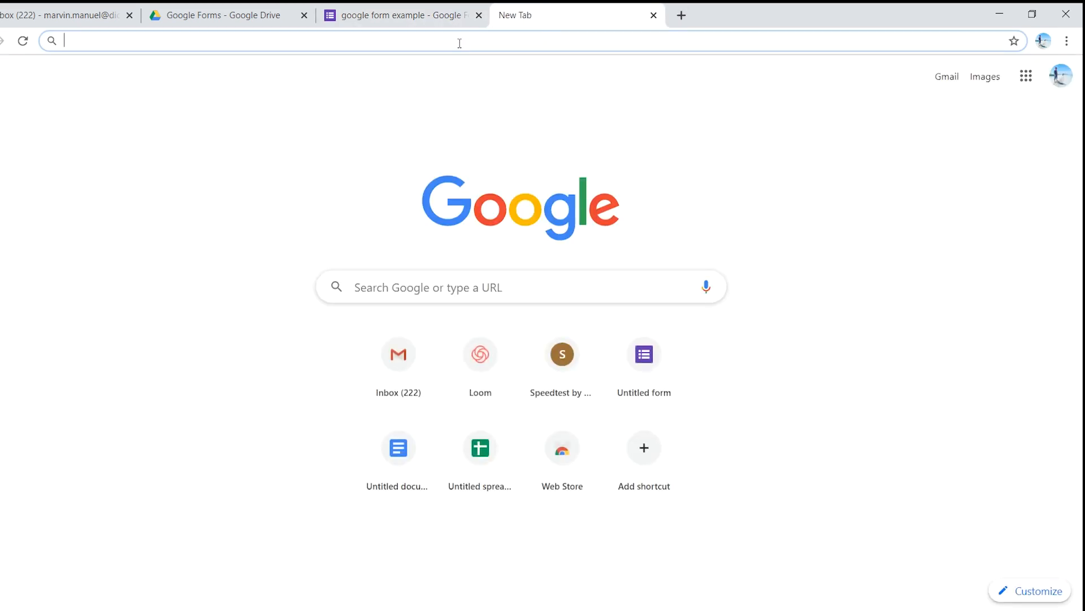
{"action": "type", "text": "bit."}
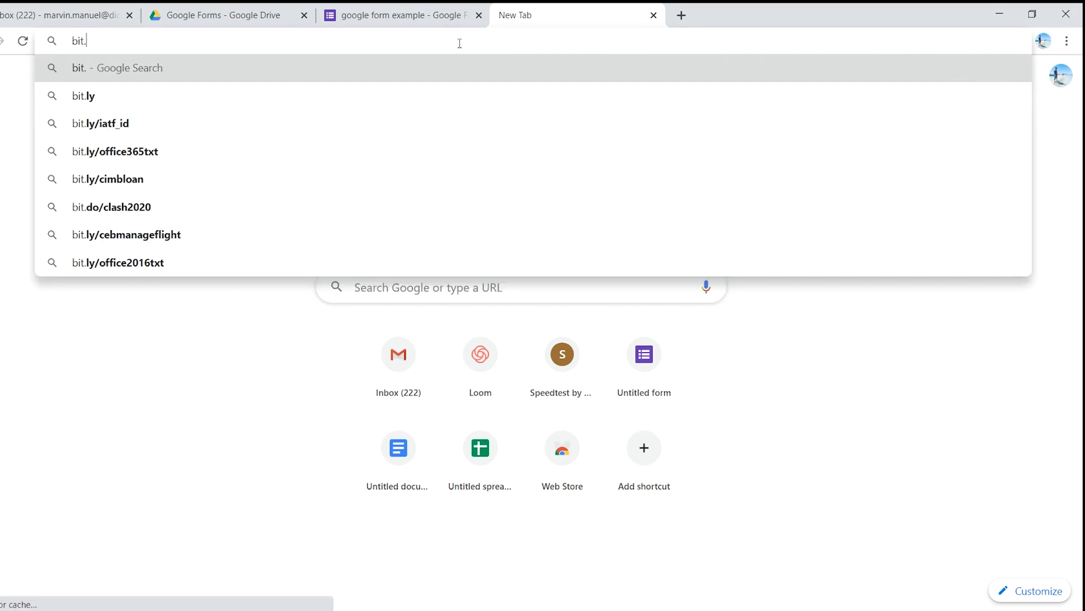
{"action": "type", "text": "ly"}
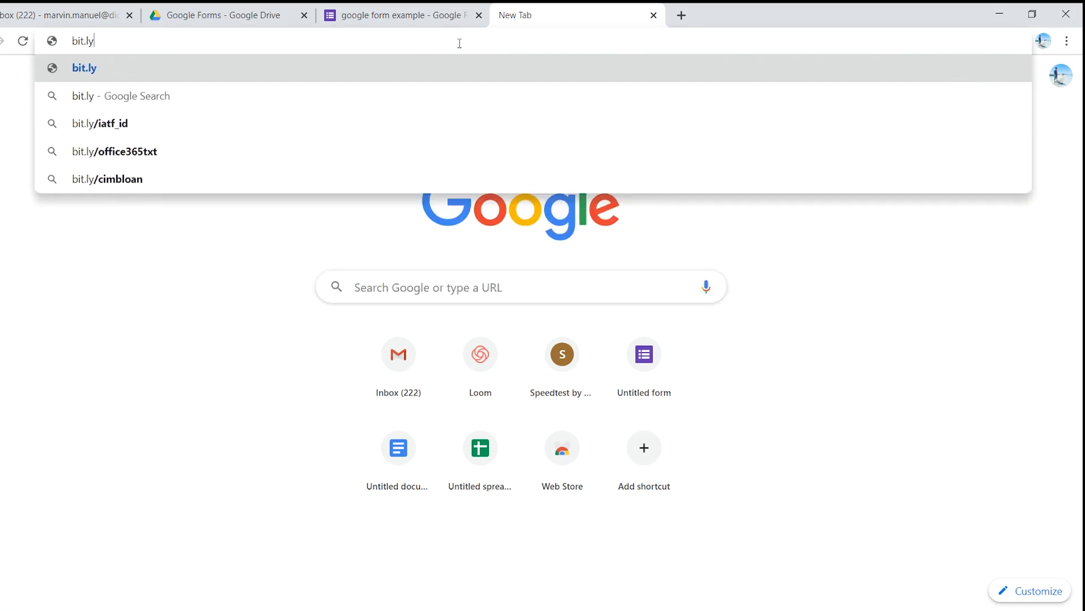
{"action": "key", "text": "Return"}
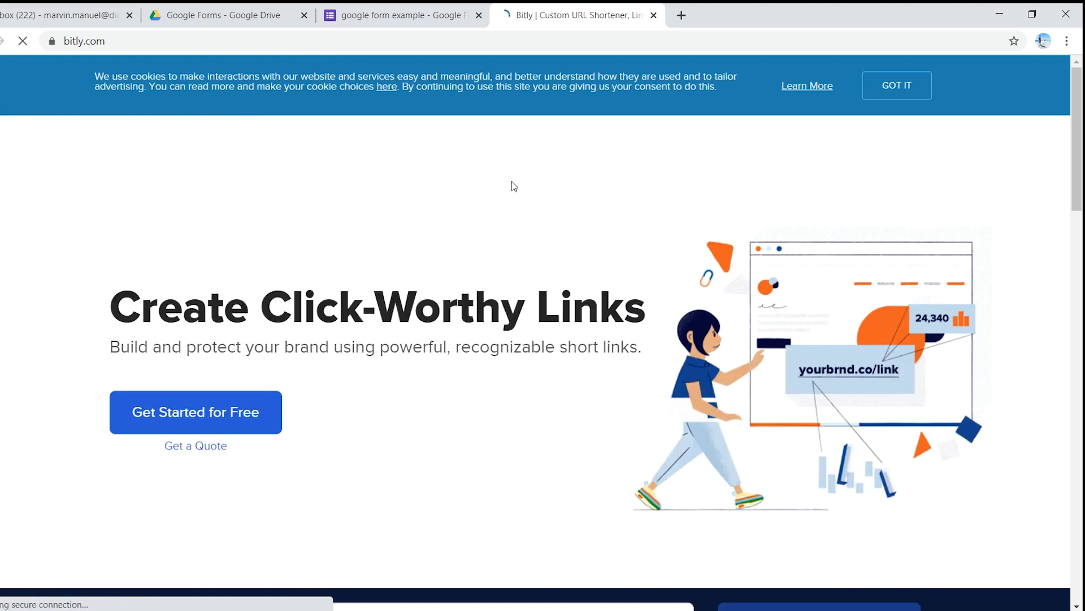
{"action": "scroll", "coordinate": [660, 207], "scroll_direction": "down", "scroll_amount": 4}
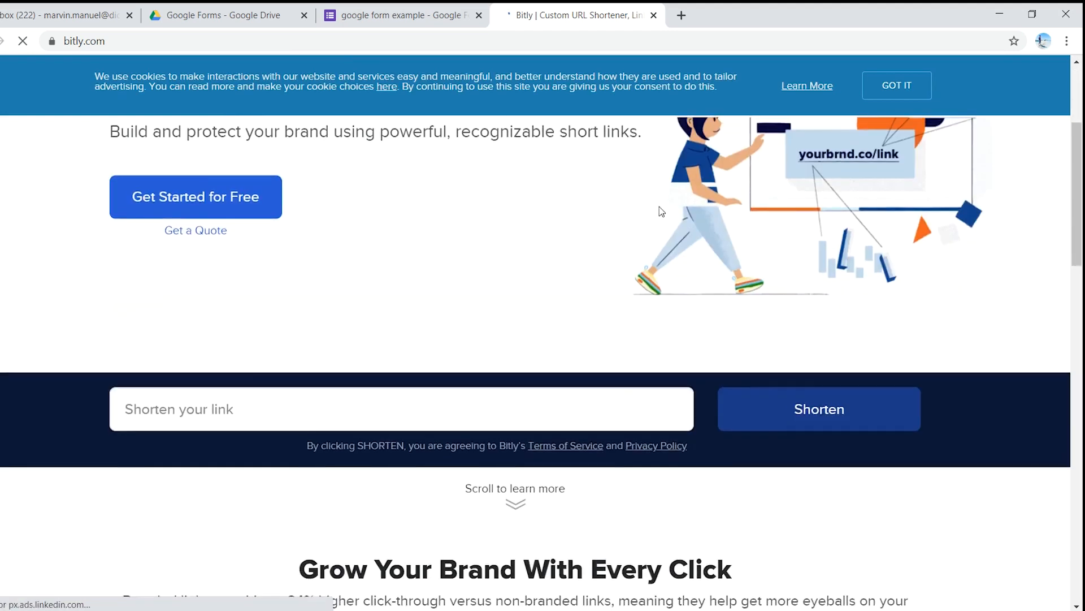
{"action": "scroll", "coordinate": [660, 206], "scroll_direction": "up", "scroll_amount": 4}
{"action": "left_click", "coordinate": [887, 94]}
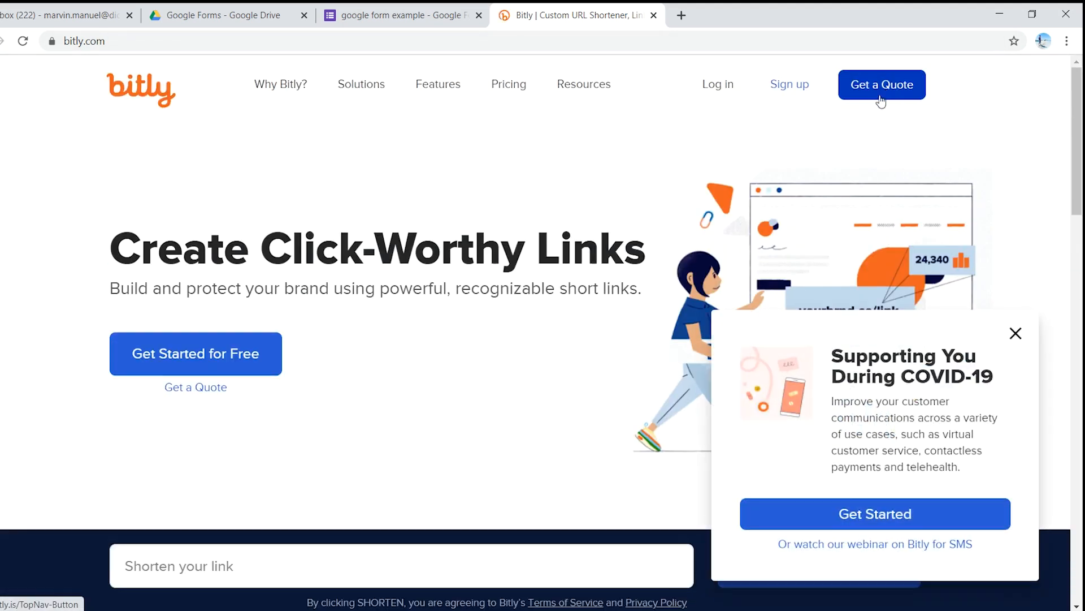
{"action": "left_click", "coordinate": [1016, 339]}
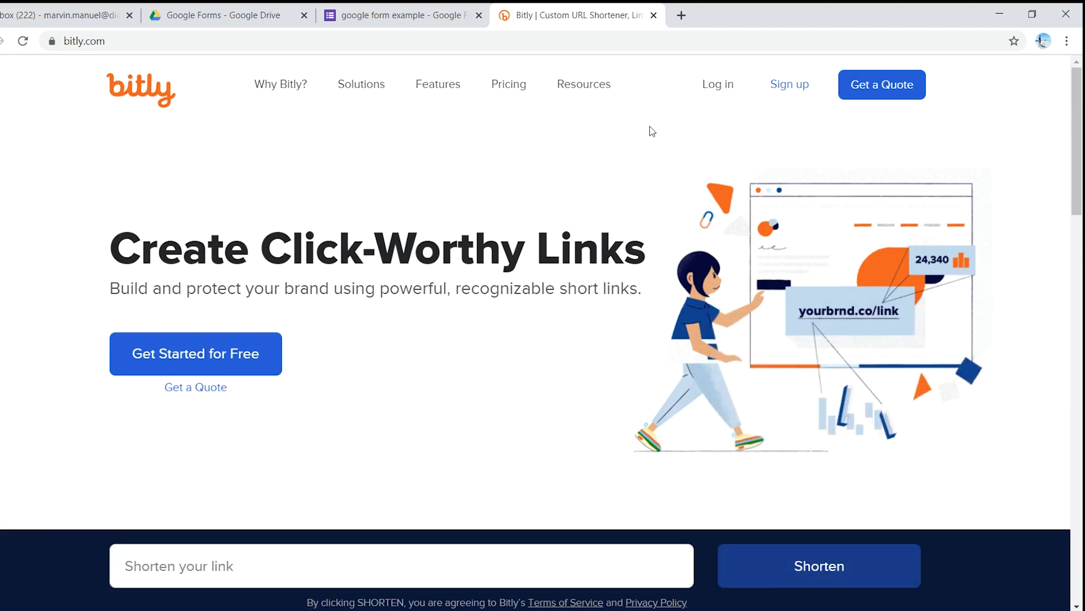
Step: Start logging in to Bitly through Google with another account, and submit that account's e-mail address
{"action": "left_click", "coordinate": [716, 87]}
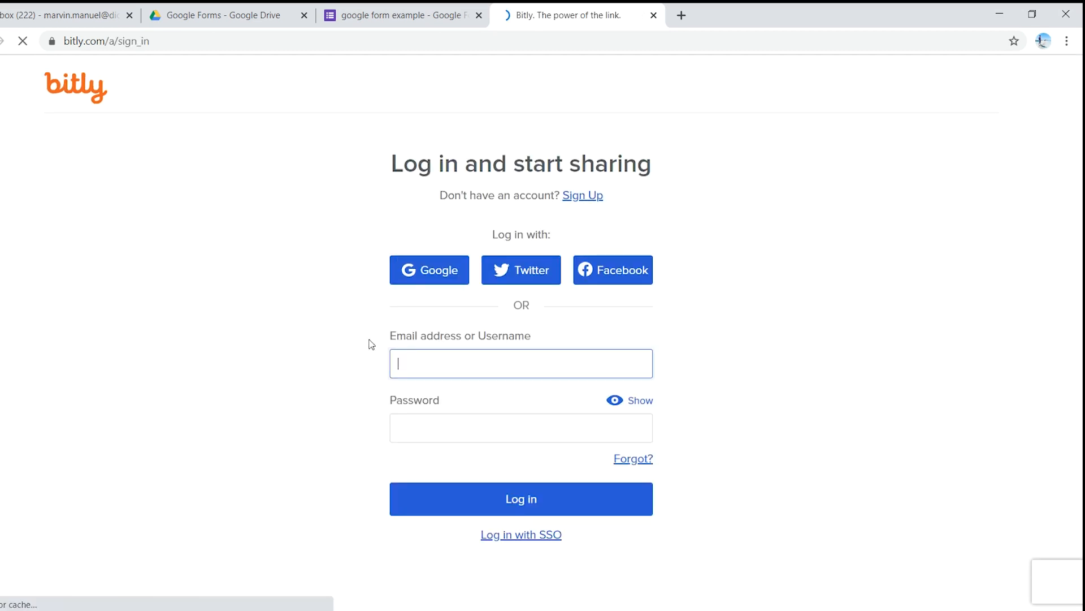
{"action": "left_click", "coordinate": [442, 274]}
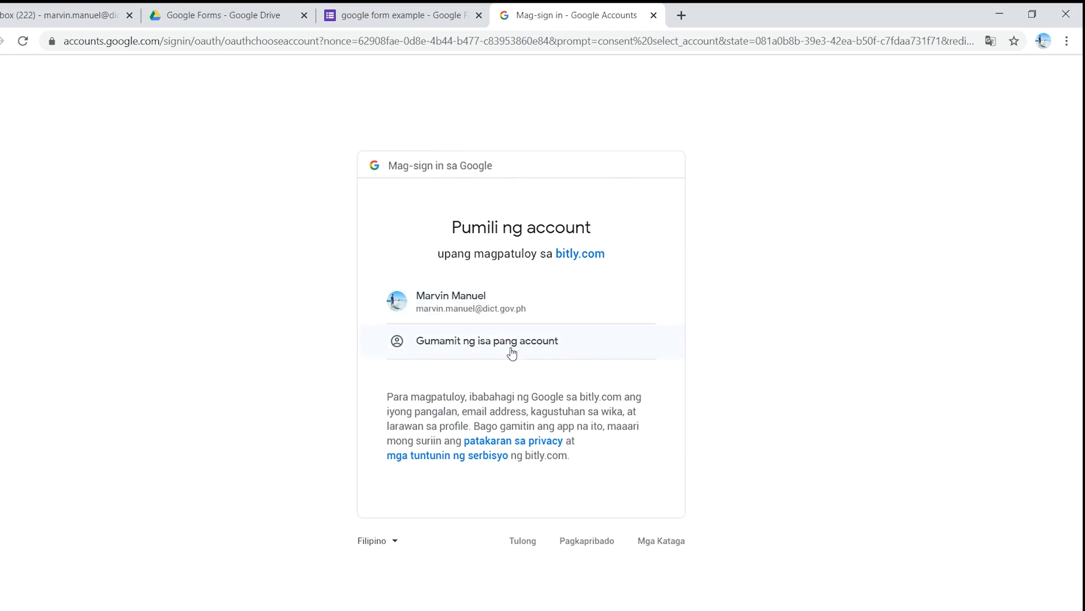
{"action": "left_click", "coordinate": [443, 345]}
{"action": "left_click", "coordinate": [421, 295]}
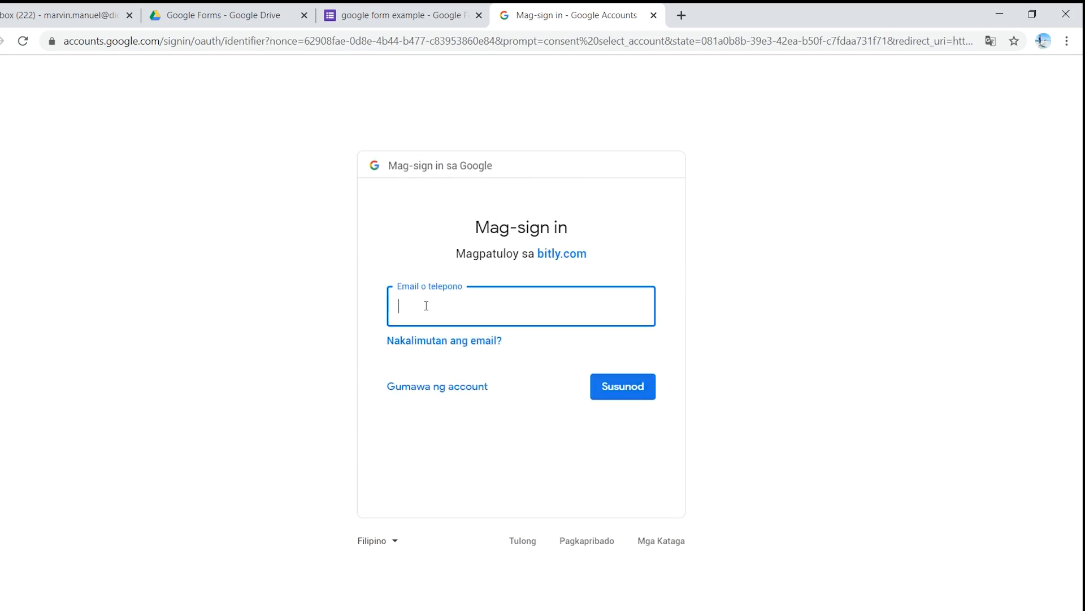
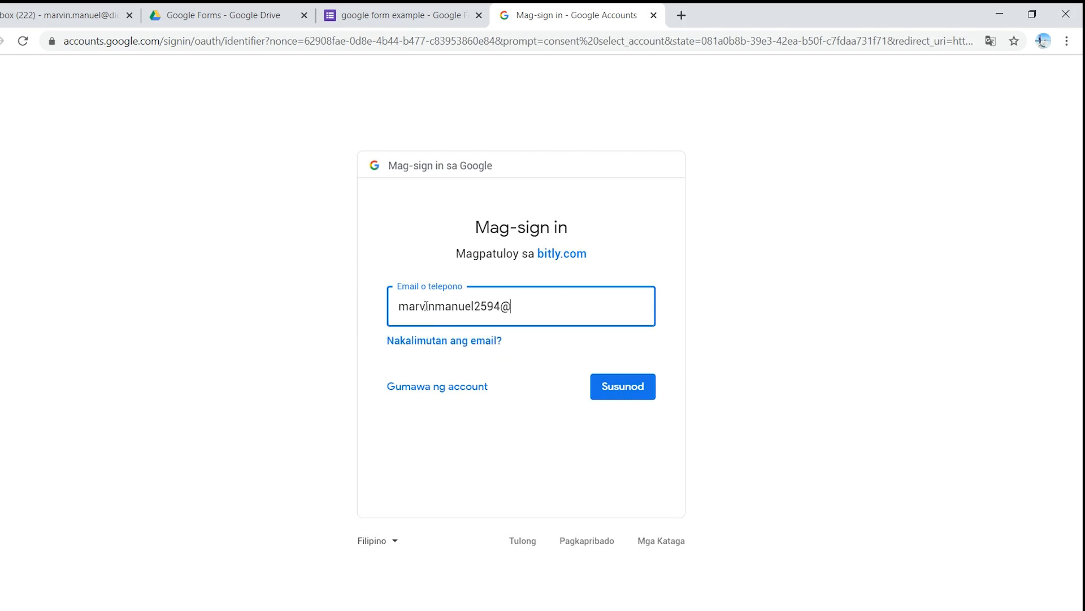
{"action": "left_click", "coordinate": [615, 387]}
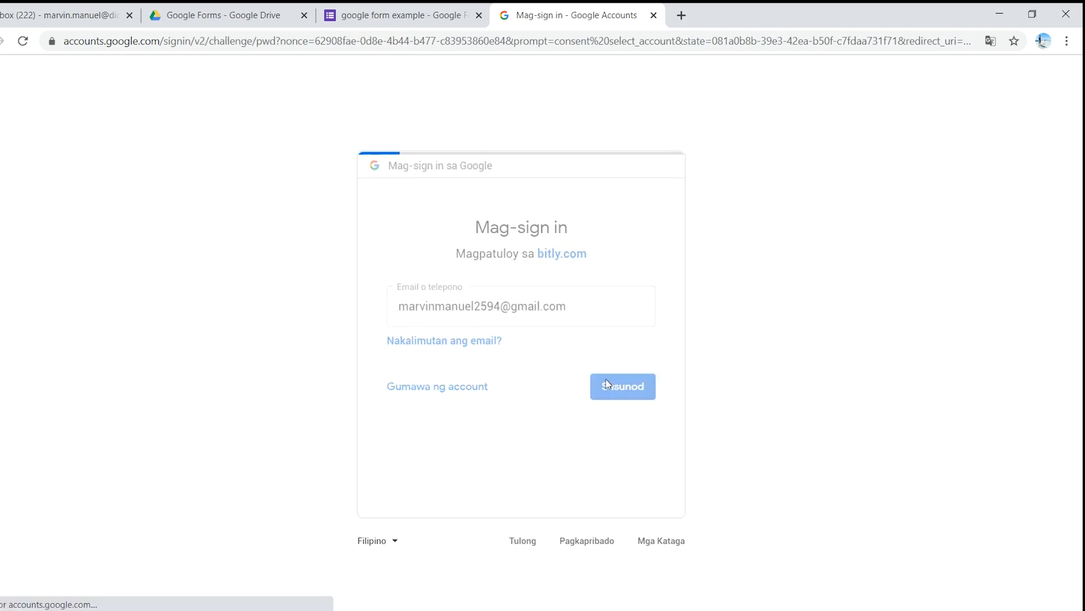
Step: Enter the Google account password to finish logging in to Bitly, and decline saving it in the browser
{"action": "type", "text": "••••"}
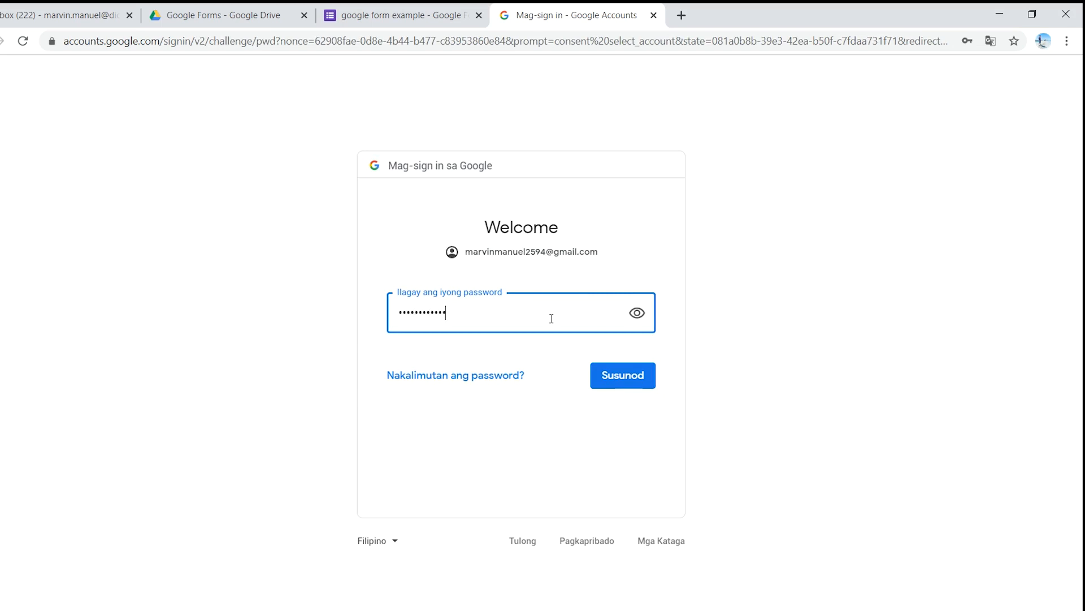
{"action": "type", "text": "••••••••••"}
{"action": "key", "text": "Return"}
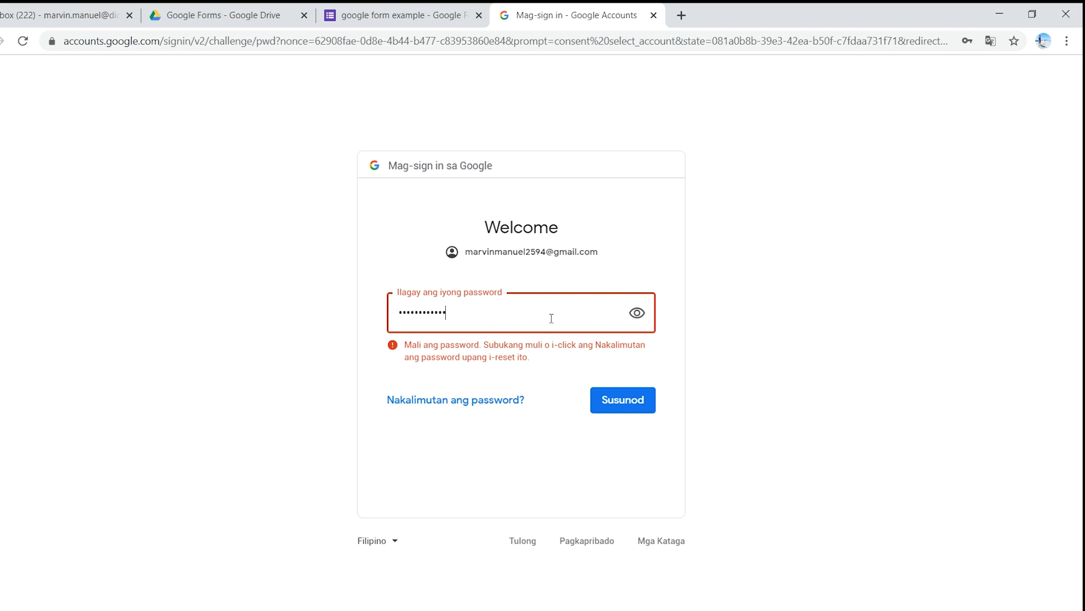
{"action": "key", "text": "Return"}
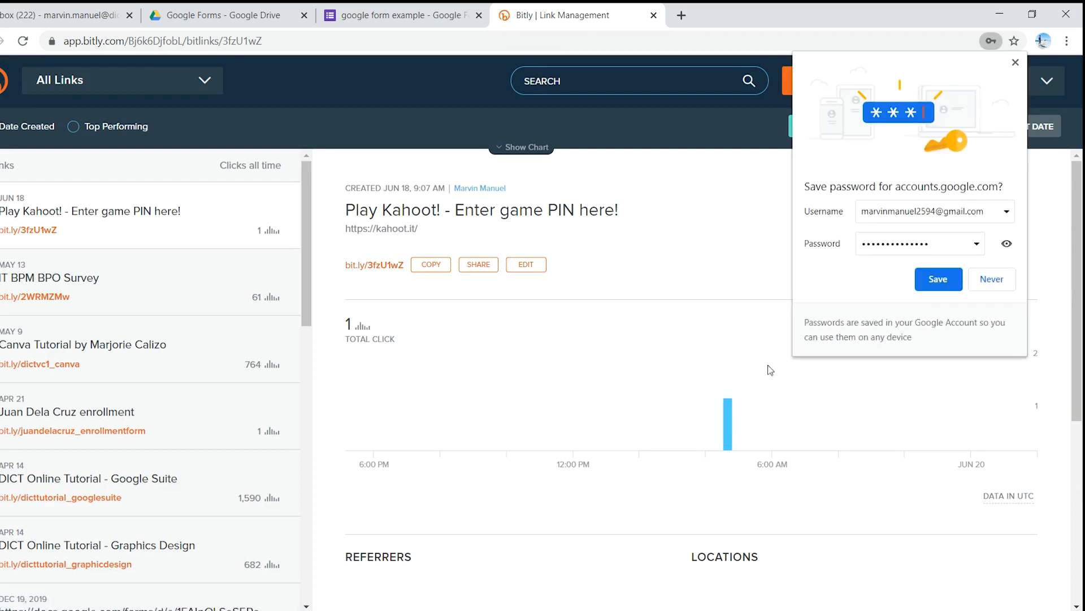
{"action": "left_click", "coordinate": [999, 279]}
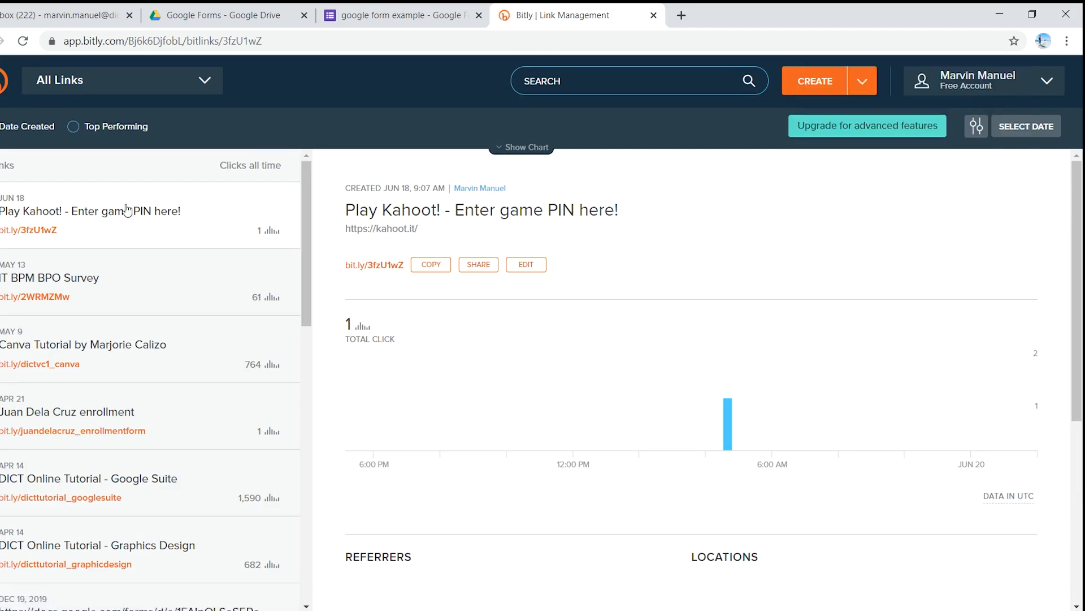
{"action": "scroll", "coordinate": [122, 429], "scroll_direction": "down", "scroll_amount": 3}
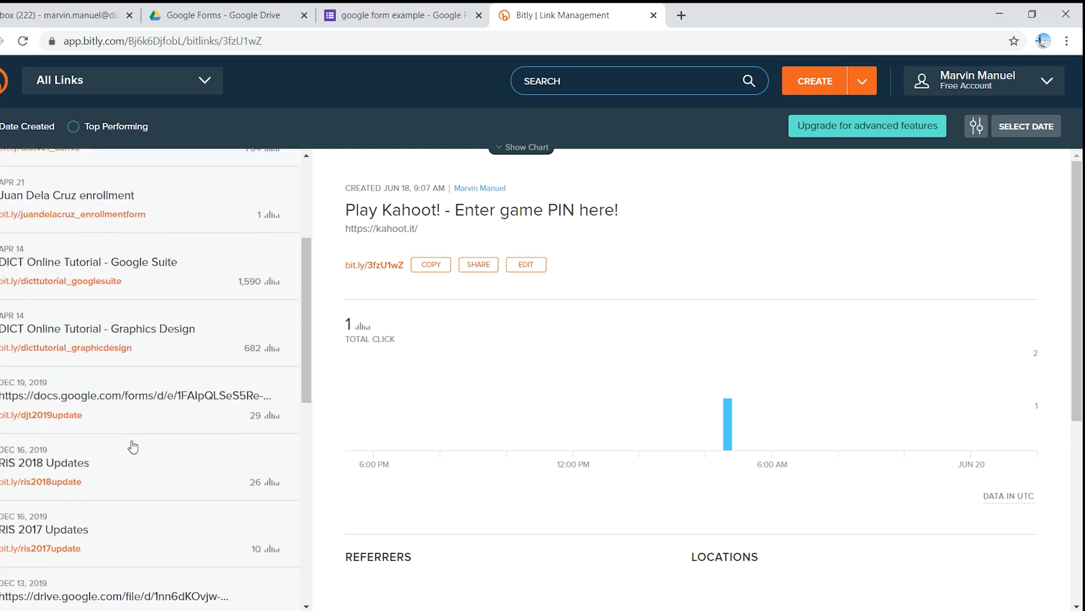
{"action": "scroll", "coordinate": [146, 463], "scroll_direction": "up", "scroll_amount": 3}
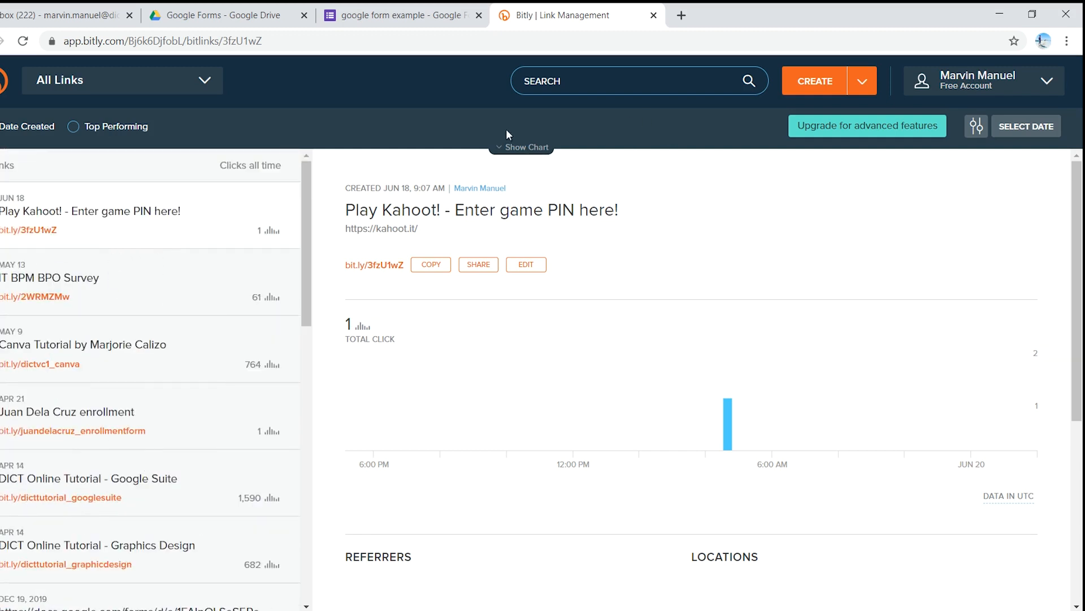
Step: Start creating a new link in Bitly
{"action": "left_click", "coordinate": [426, 8]}
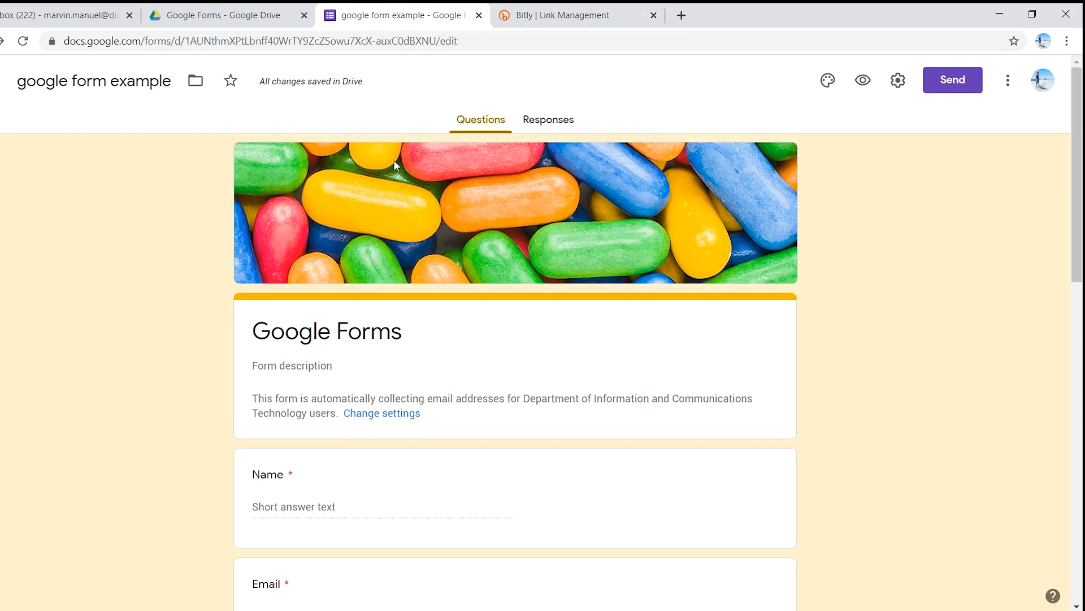
{"action": "left_click", "coordinate": [560, 12]}
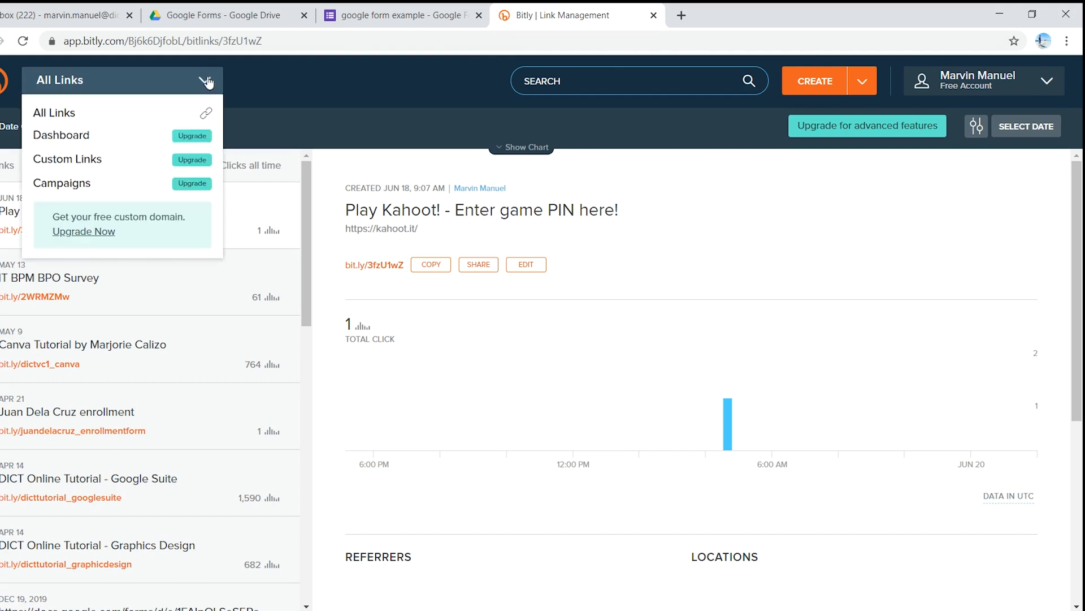
{"action": "left_click", "coordinate": [871, 80]}
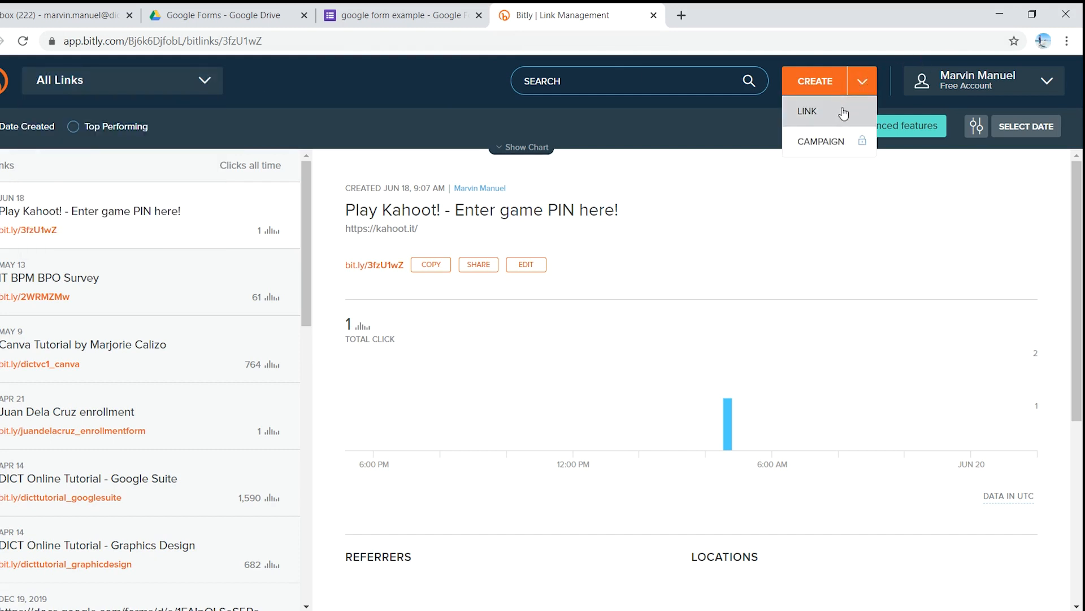
{"action": "left_click", "coordinate": [841, 112]}
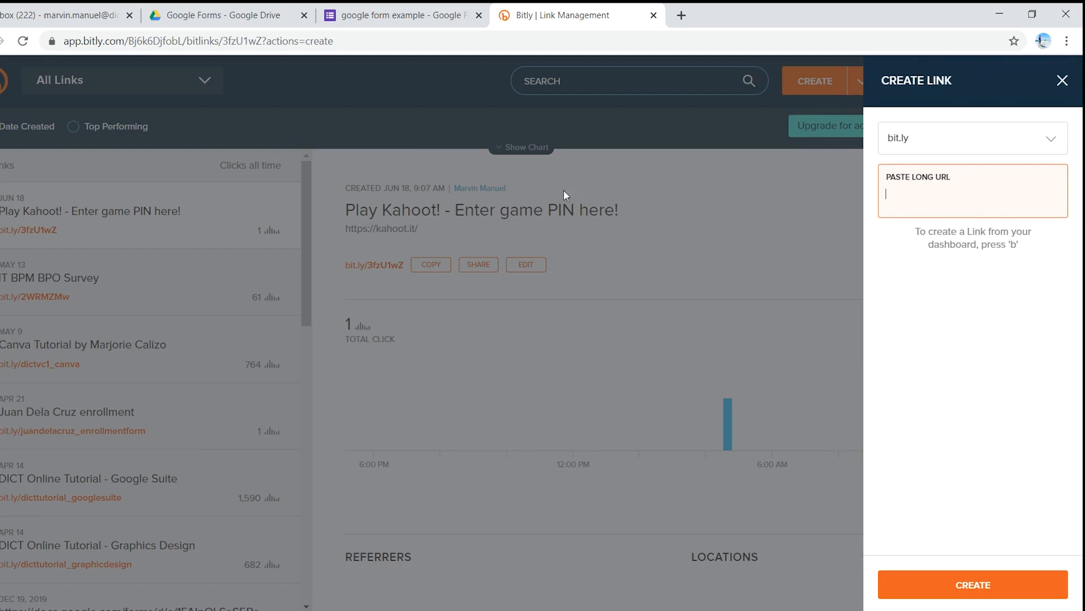
Step: Copy the form's full shareable link from Google Forms and create a Bitly short link from it
{"action": "left_click", "coordinate": [386, 14]}
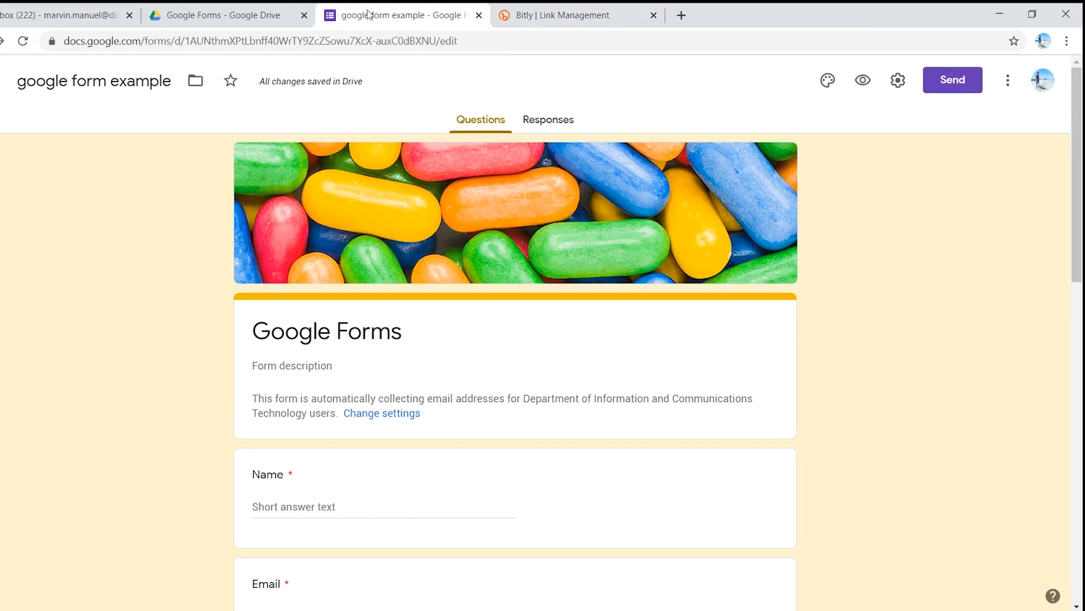
{"action": "left_click", "coordinate": [964, 79]}
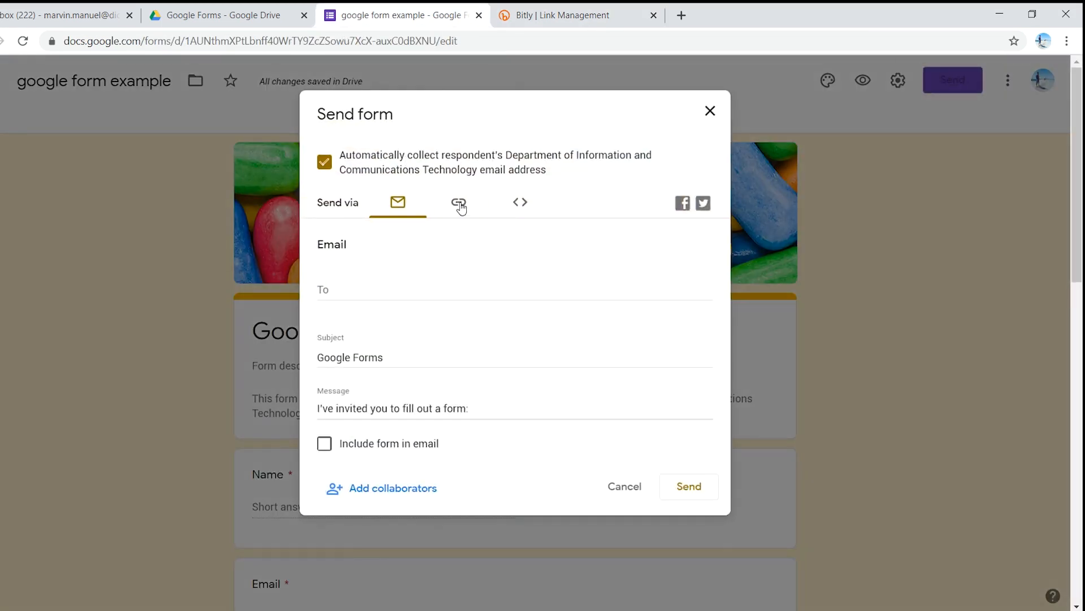
{"action": "left_click", "coordinate": [460, 206]}
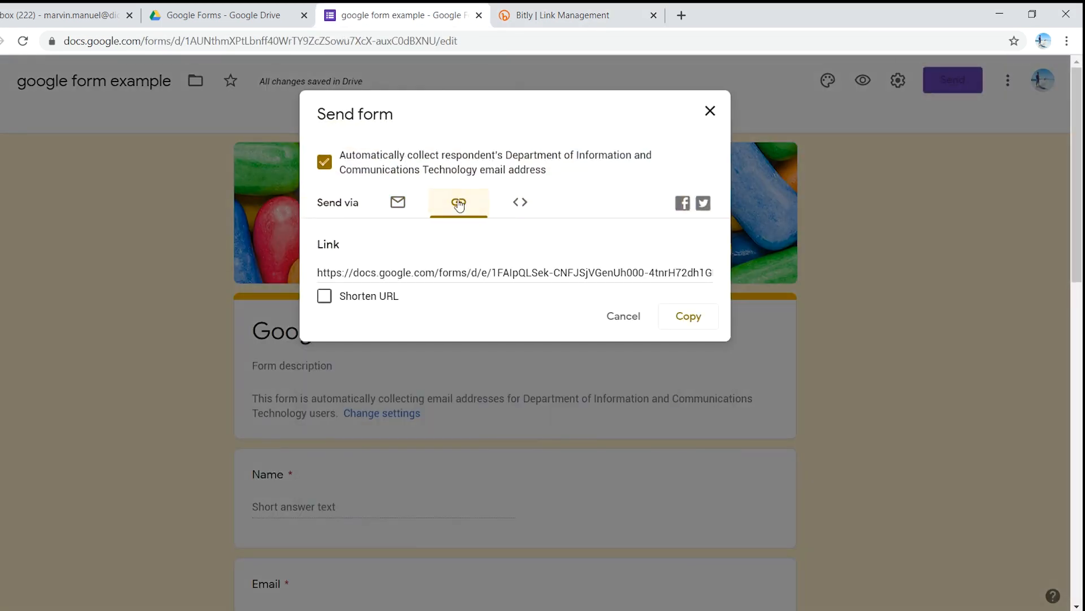
{"action": "left_click", "coordinate": [691, 317]}
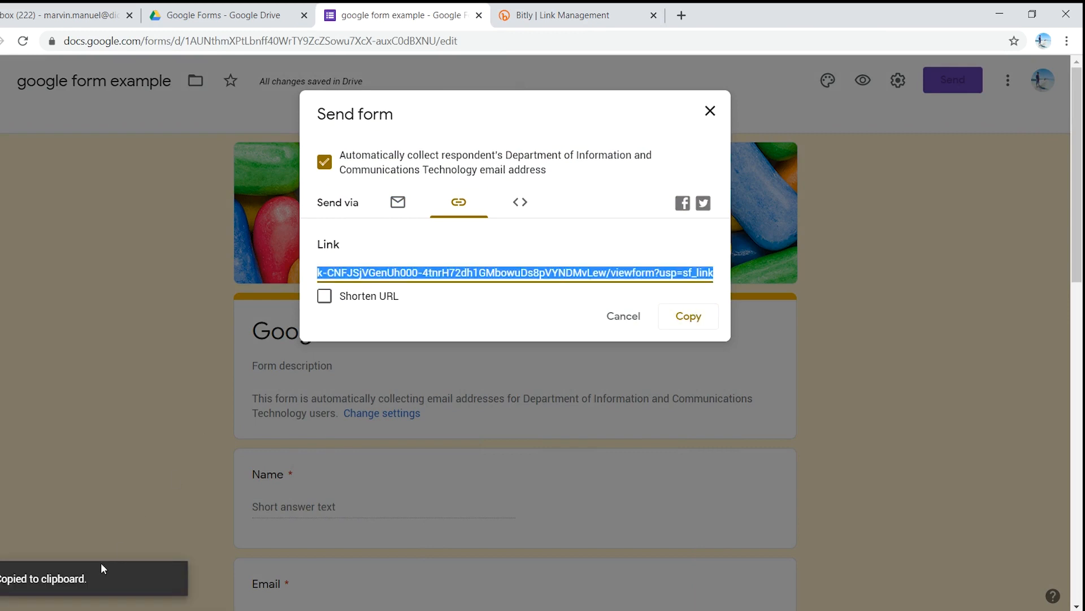
{"action": "left_click", "coordinate": [537, 12]}
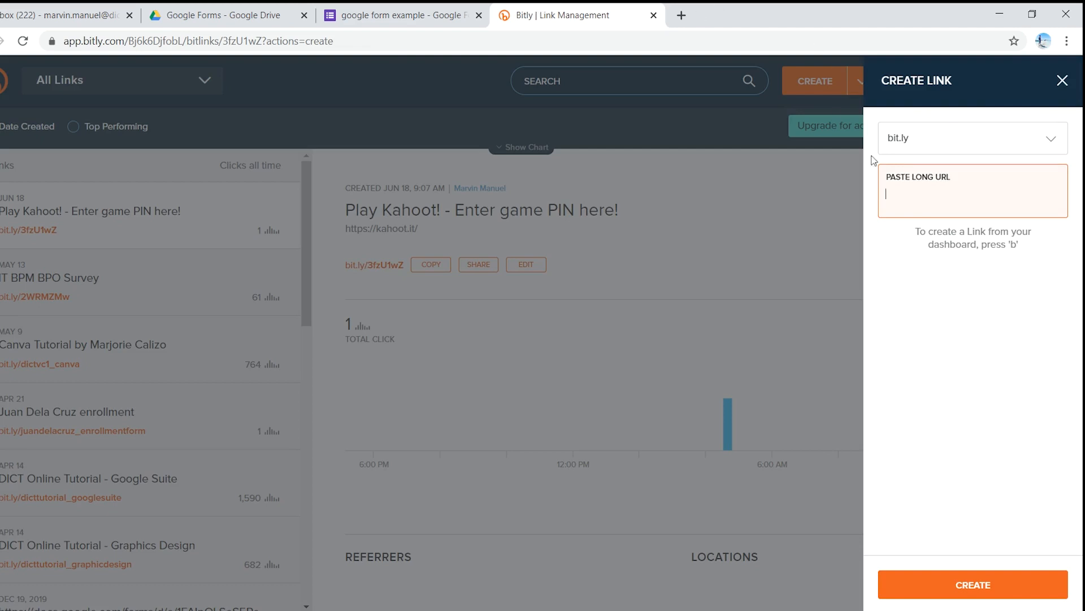
{"action": "key", "text": "ctrl+v"}
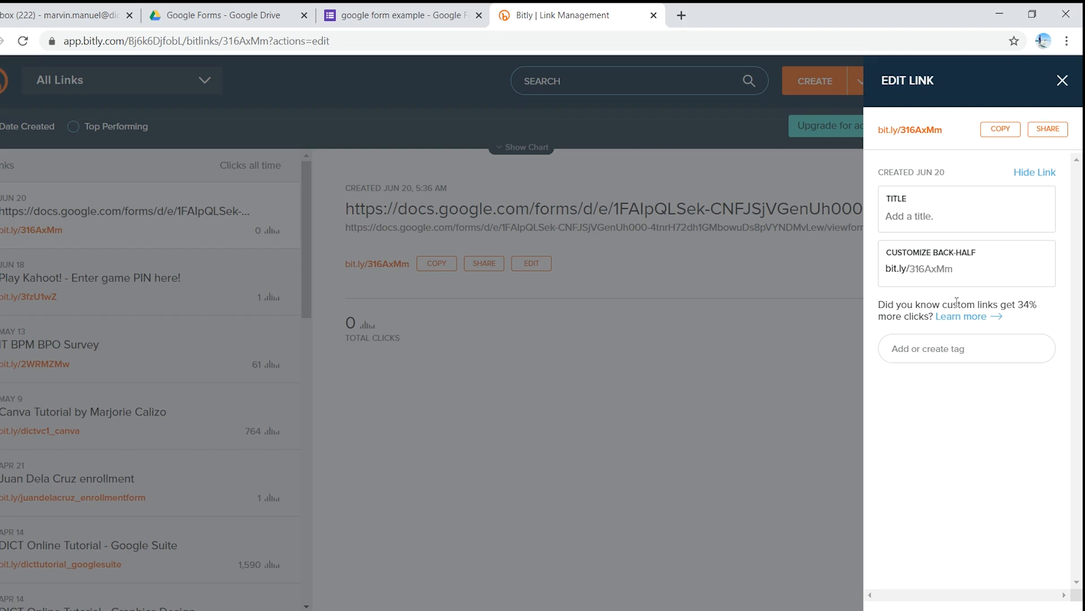
Step: Title the short link Survey and try to save it with the custom back-half webinarsurvey
{"action": "left_click", "coordinate": [923, 219]}
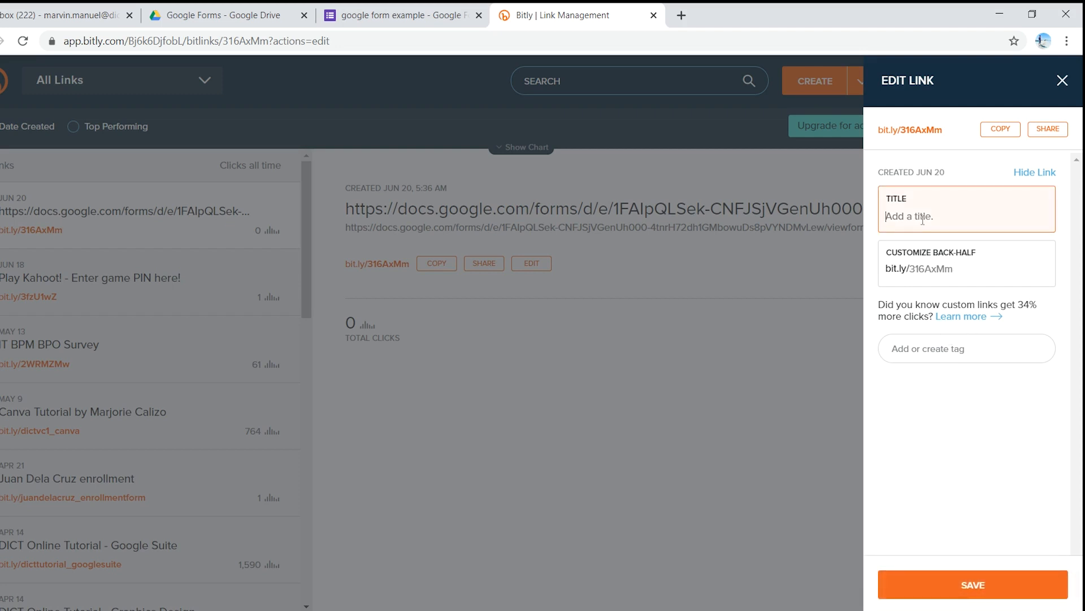
{"action": "type", "text": "Survey"}
{"action": "left_click", "coordinate": [964, 264]}
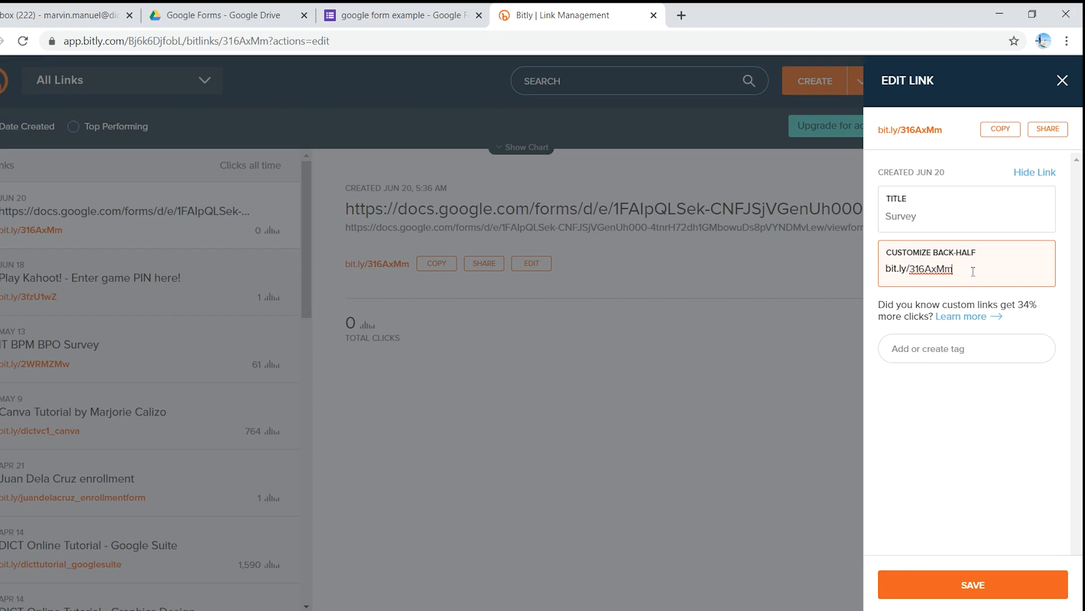
{"action": "double_click", "coordinate": [951, 270]}
{"action": "type", "text": "surve"}
{"action": "key", "text": "BackSpace"}
{"action": "key", "text": "BackSpace"}
{"action": "key", "text": "BackSpace"}
{"action": "key", "text": "BackSpace"}
{"action": "key", "text": "BackSpace"}
{"action": "type", "text": "webinarsurve"}
{"action": "left_click", "coordinate": [991, 587]}
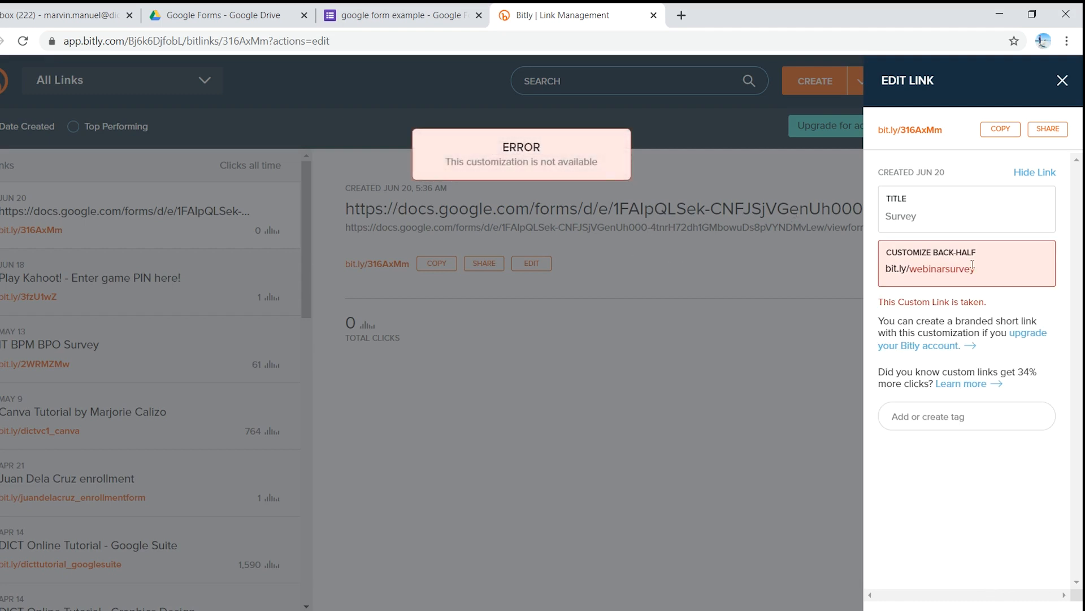
Step: Change the link's custom back-half to webinarsurvey_googleform, save it, and close the link editor
{"action": "left_click", "coordinate": [1003, 271]}
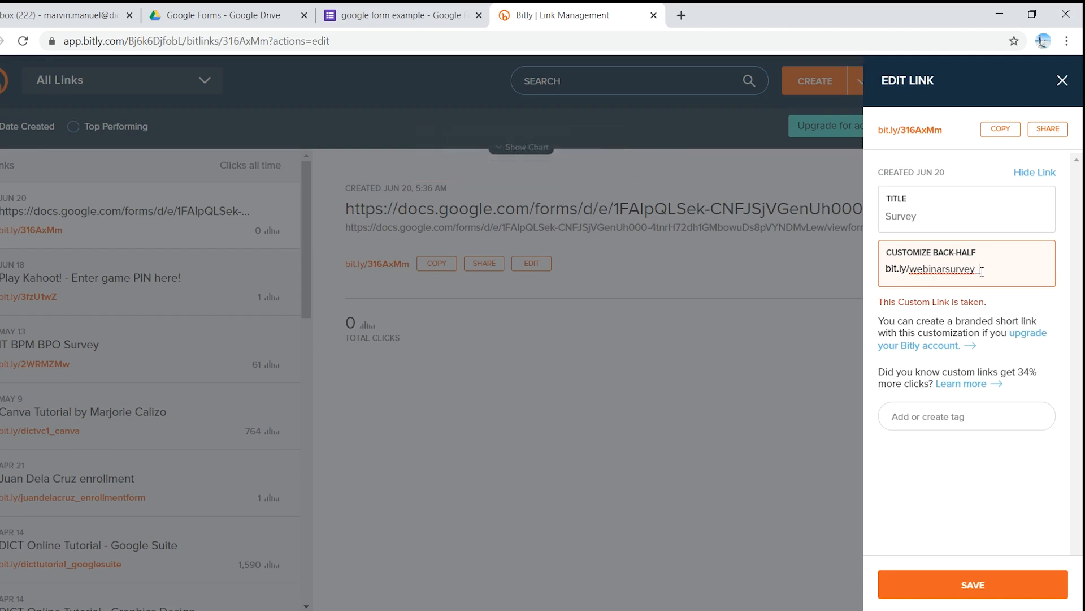
{"action": "type", "text": "googleform"}
{"action": "left_click", "coordinate": [946, 588]}
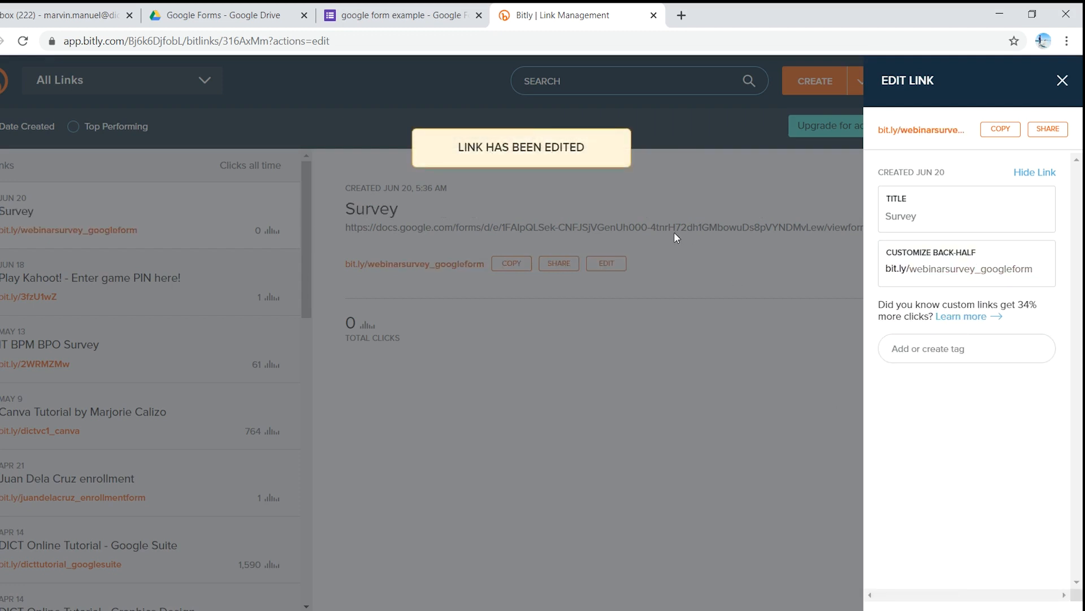
{"action": "left_click", "coordinate": [840, 411]}
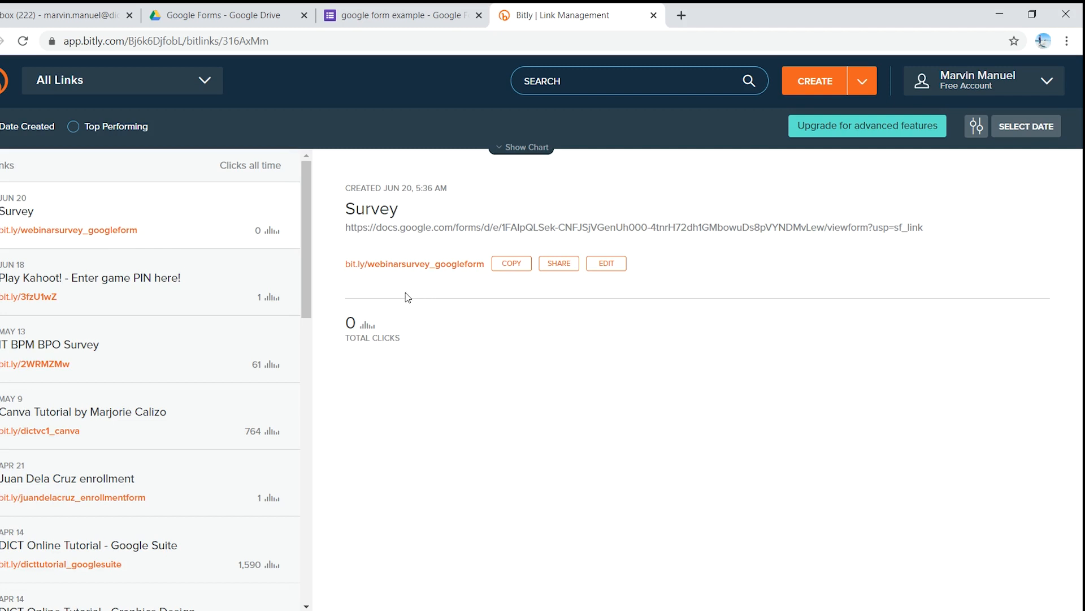
Step: Copy the customized short link and check the responses section of the google form example form
{"action": "left_click", "coordinate": [512, 266]}
{"action": "left_click", "coordinate": [399, 14]}
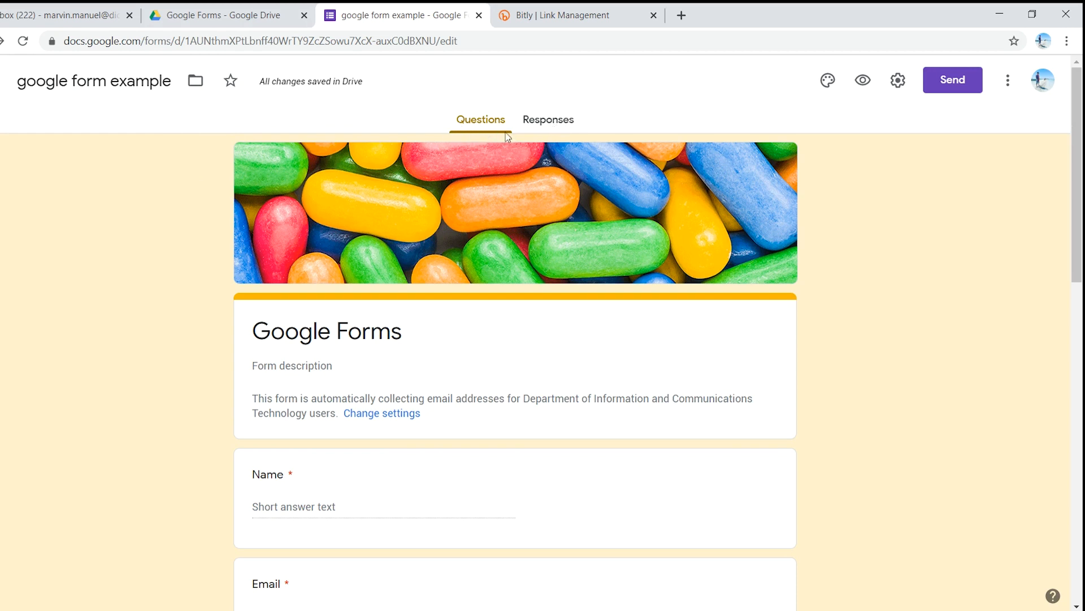
{"action": "left_click", "coordinate": [547, 123]}
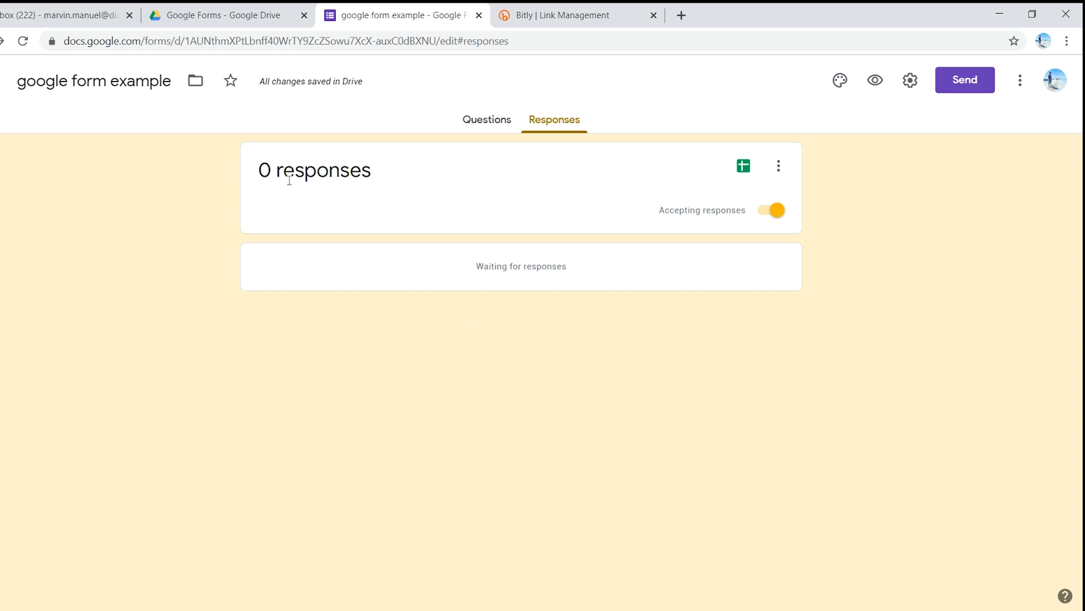
Step: Copy the Survey short link from Bitly and open it in a new browser tab
{"action": "left_click", "coordinate": [526, 13]}
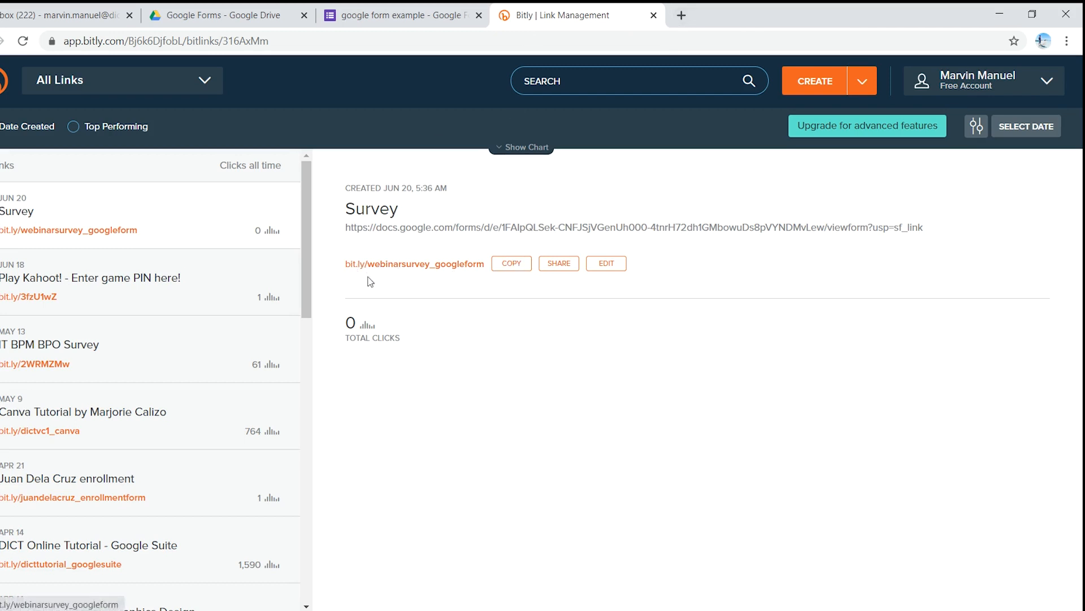
{"action": "left_click", "coordinate": [510, 269]}
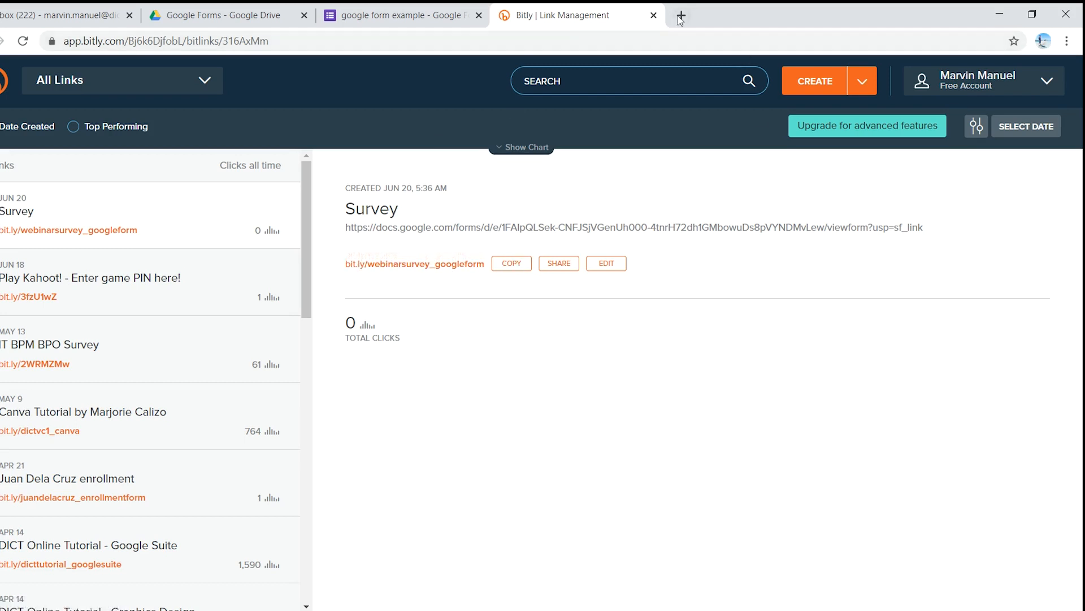
{"action": "left_click", "coordinate": [680, 15]}
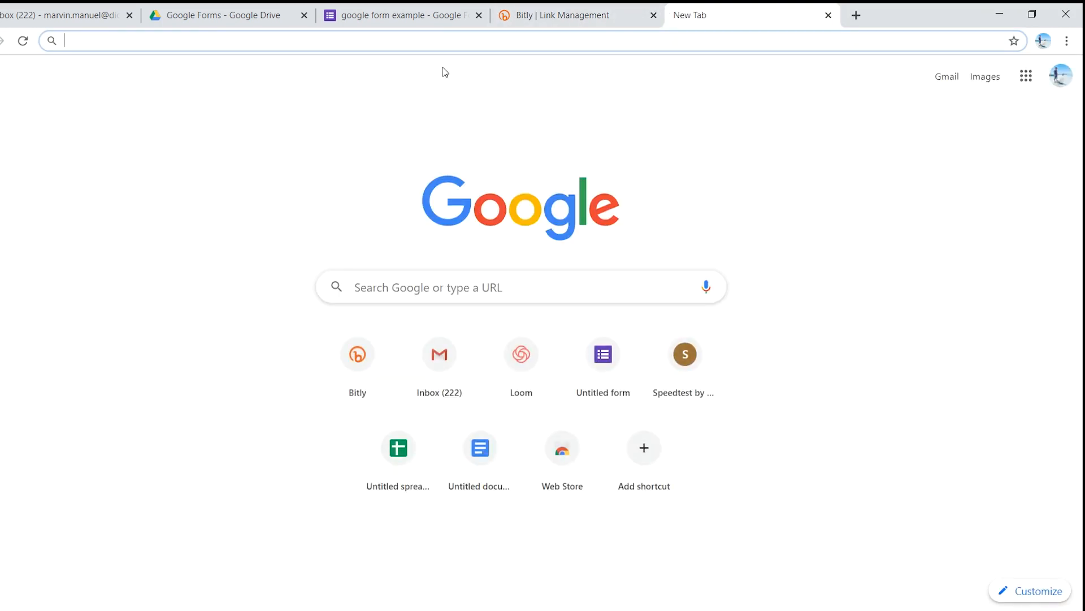
{"action": "key", "text": "ctrl+v"}
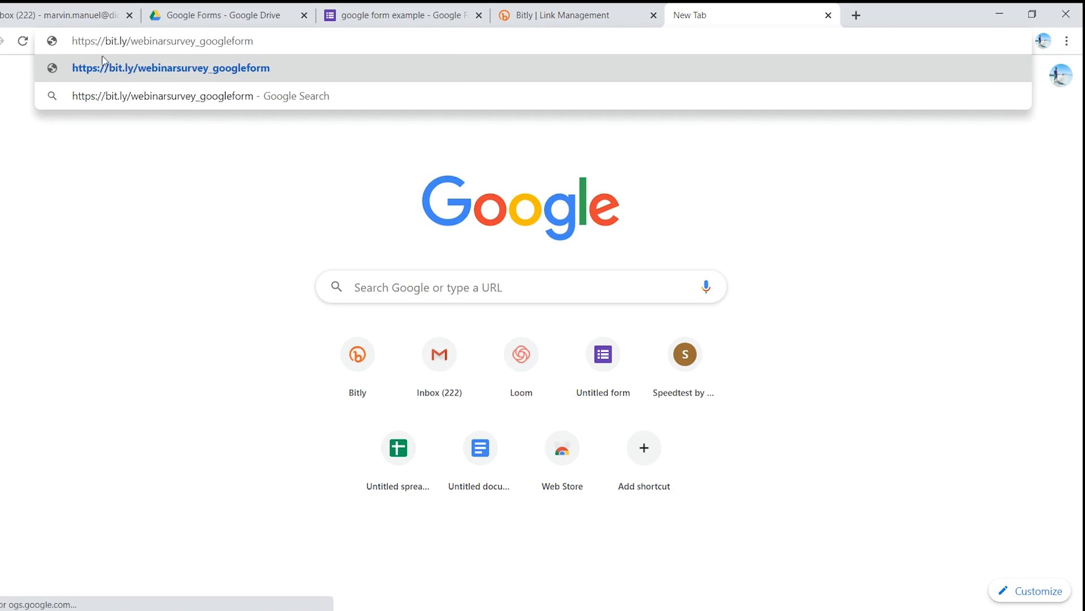
{"action": "key", "text": "Return"}
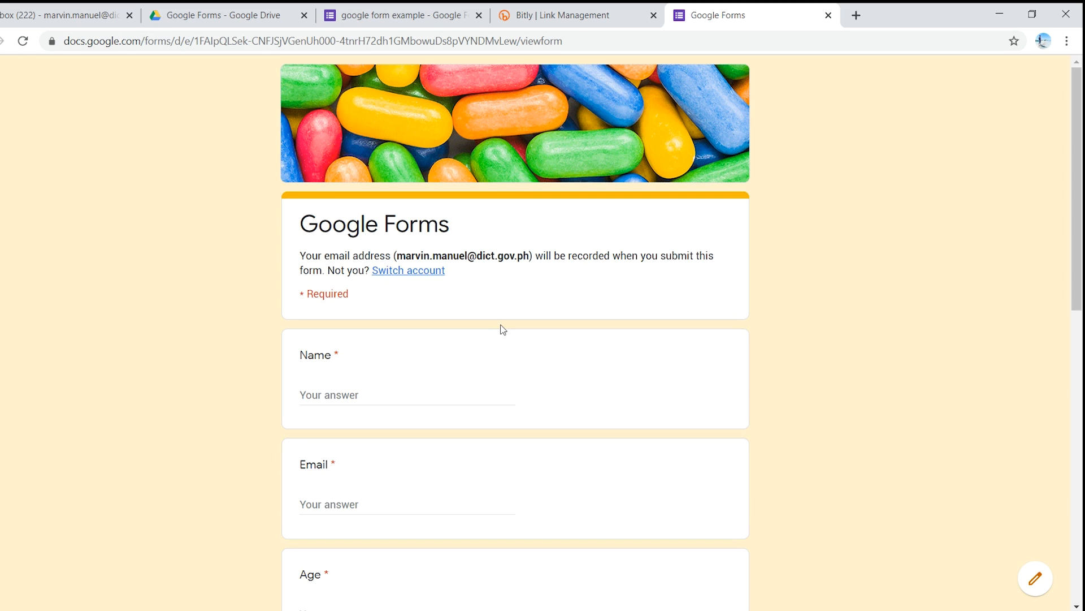
Step: Enter the respondent's full name in the form's Name question
{"action": "scroll", "coordinate": [470, 385], "scroll_direction": "down", "scroll_amount": 4}
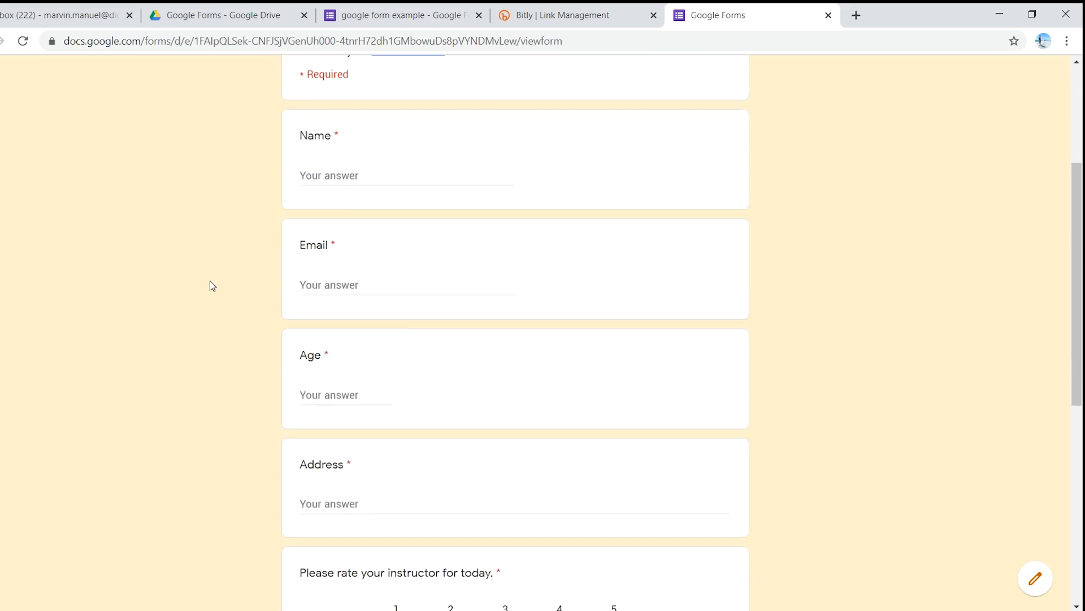
{"action": "left_click", "coordinate": [351, 174]}
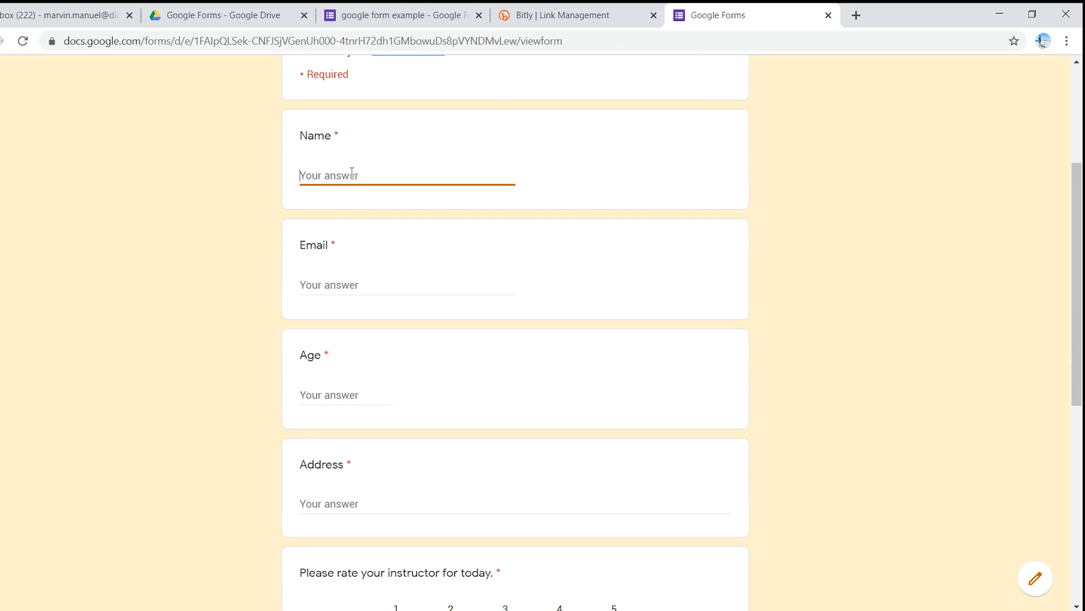
Step: Fill in the respondent's e-mail address in the form's Email question
{"action": "key", "text": "Tab"}
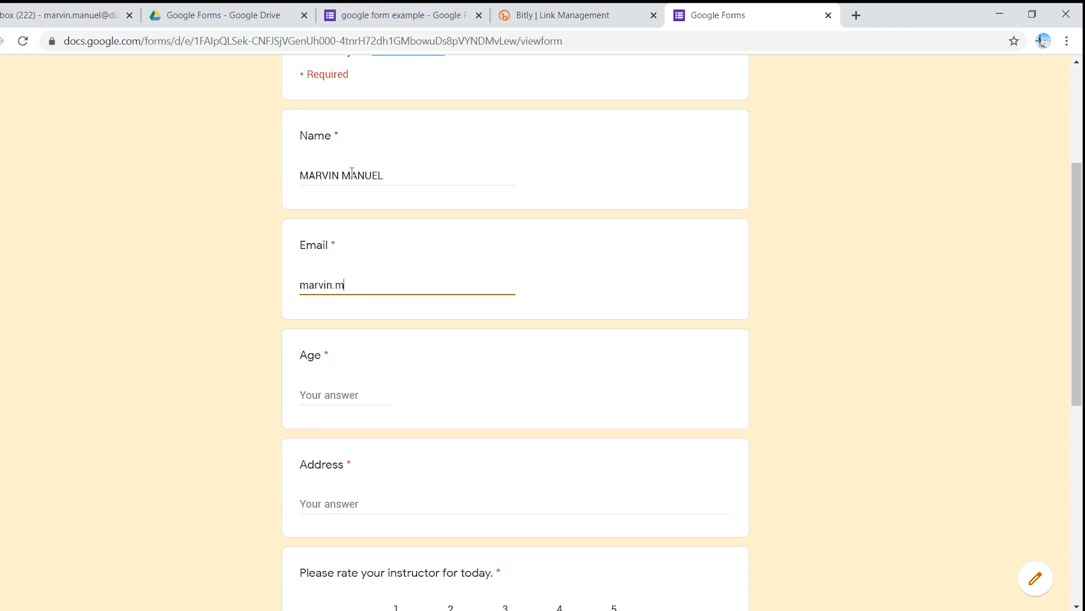
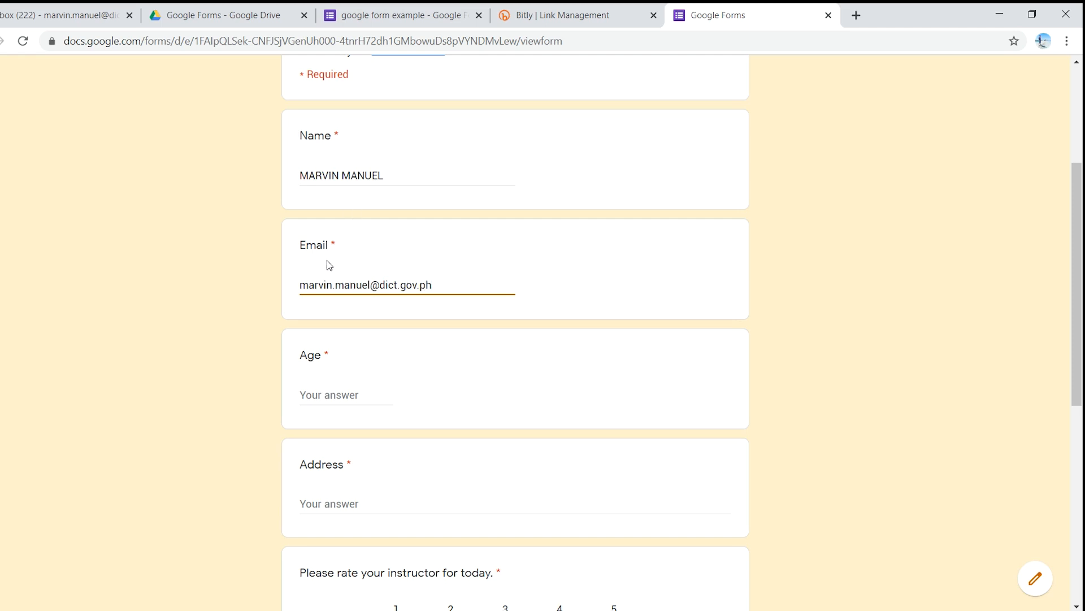
Step: Enter 26 as the age and fill in the respondent's address
{"action": "left_click", "coordinate": [332, 394]}
{"action": "type", "text": "26"}
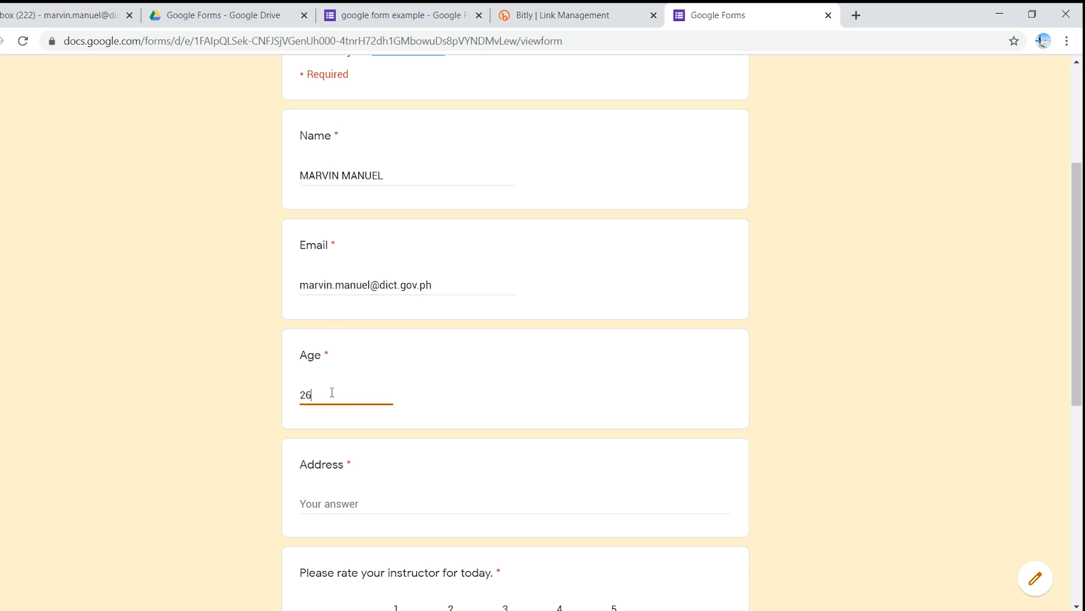
{"action": "scroll", "coordinate": [343, 400], "scroll_direction": "down", "scroll_amount": 3}
{"action": "left_click", "coordinate": [337, 354]}
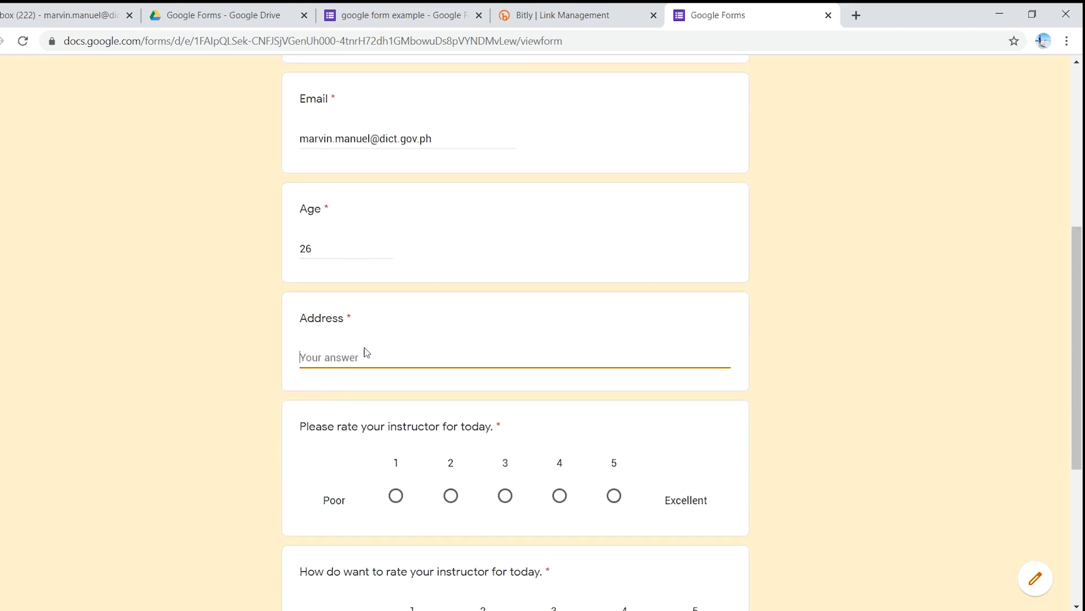
{"action": "type", "text": "Iloilo City"}
Step: Rate the instructor 4 overall, with 4 for Clarity, 5 for Content and 3 for Delivery, and submit the form
{"action": "scroll", "coordinate": [316, 435], "scroll_direction": "down", "scroll_amount": 1}
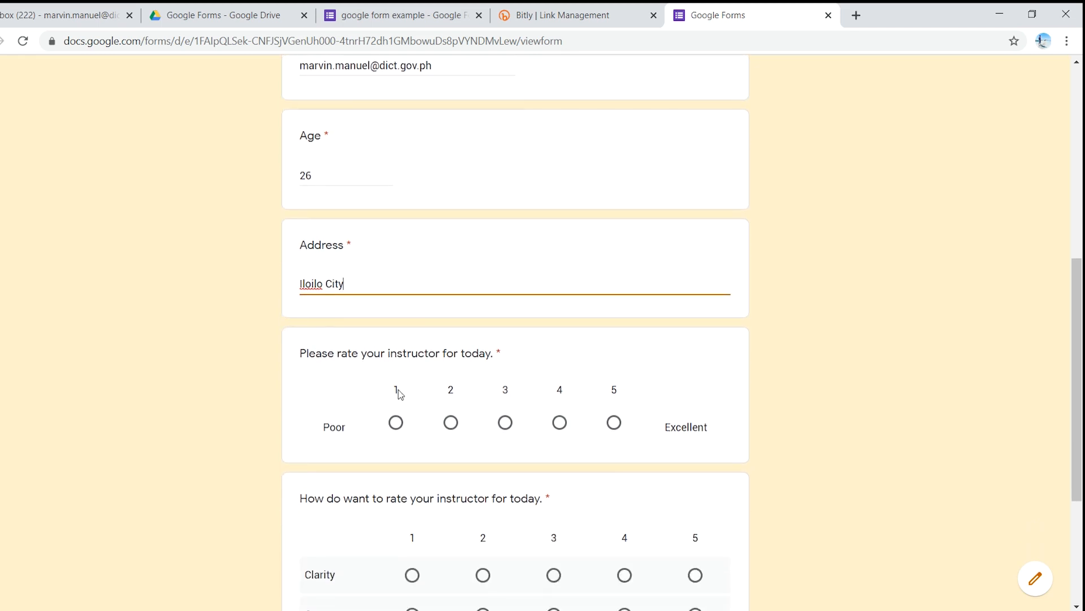
{"action": "left_click", "coordinate": [559, 424]}
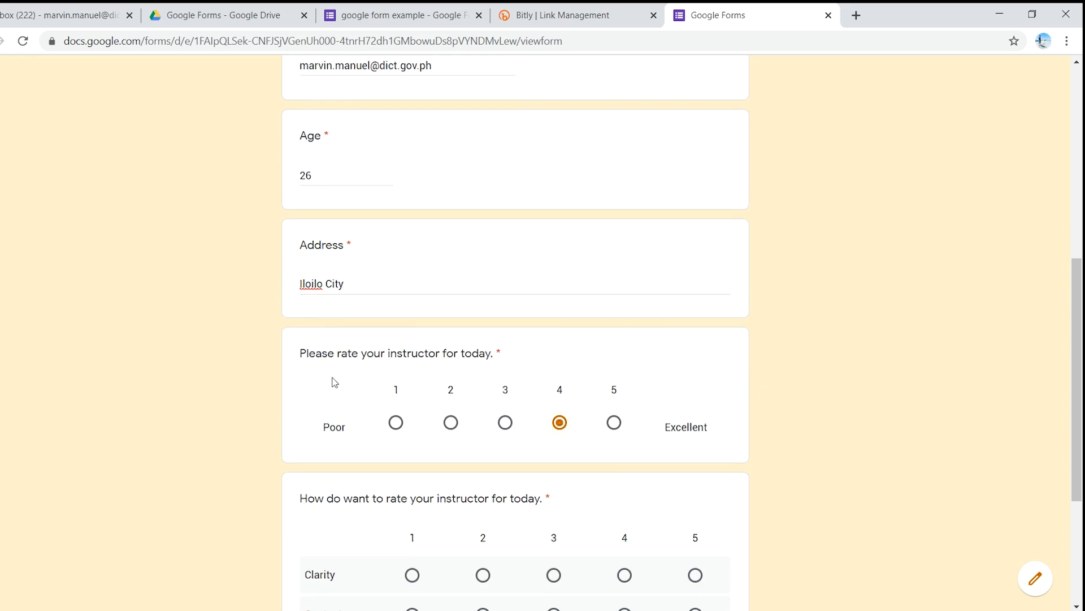
{"action": "scroll", "coordinate": [278, 367], "scroll_direction": "down", "scroll_amount": 3}
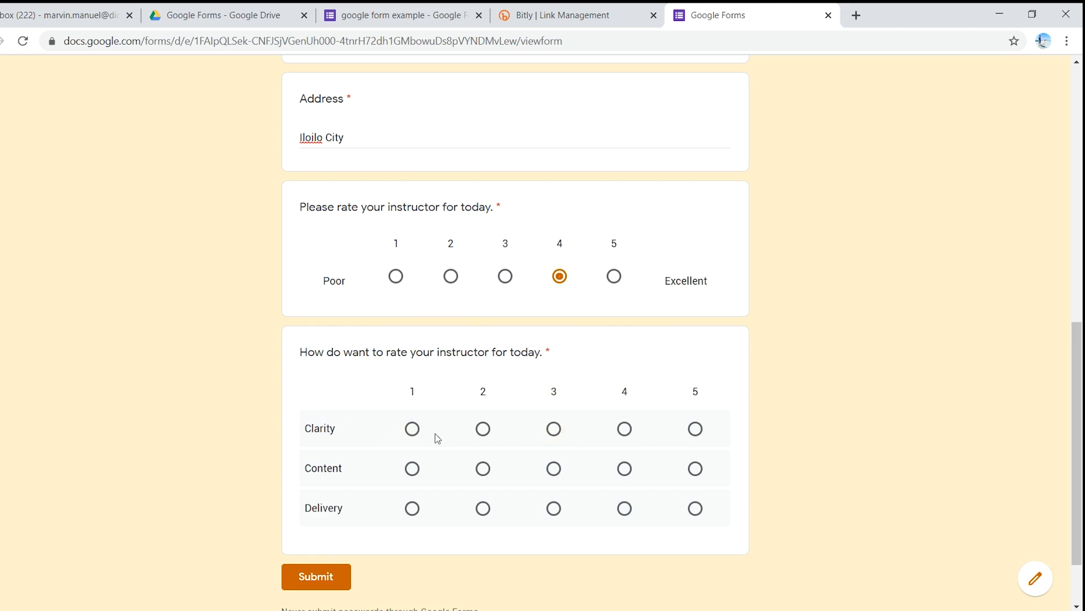
{"action": "left_click", "coordinate": [624, 428]}
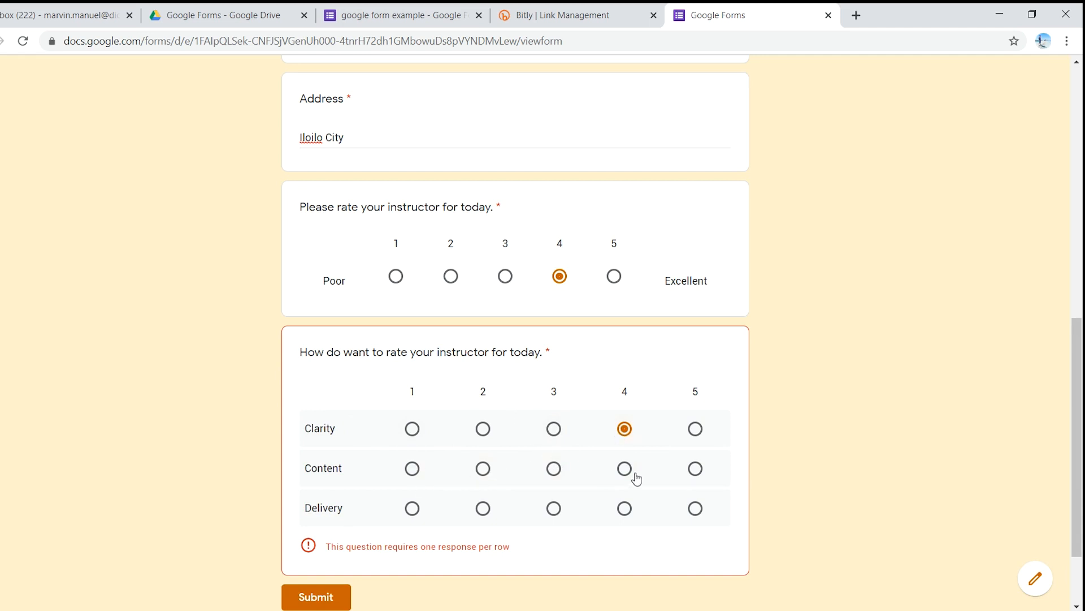
{"action": "left_click", "coordinate": [696, 469]}
{"action": "left_click", "coordinate": [554, 509]}
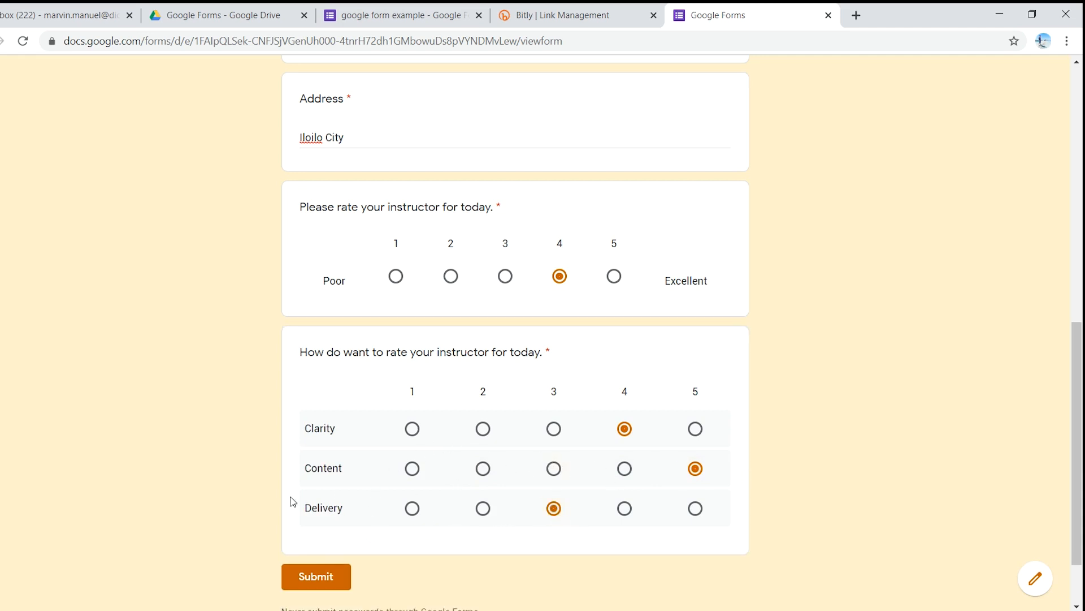
{"action": "left_click", "coordinate": [335, 580]}
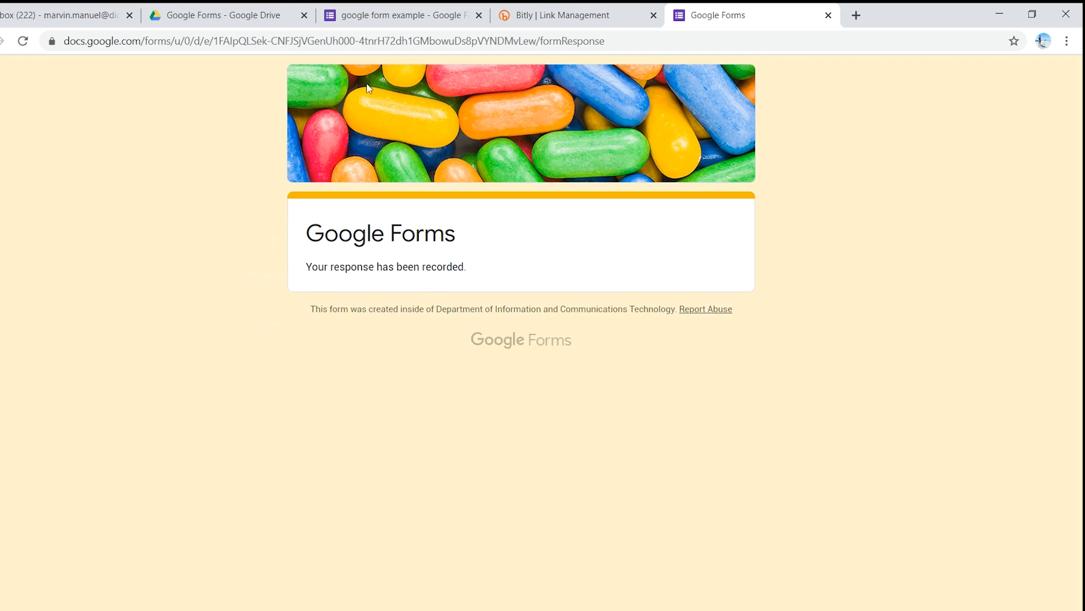
Step: Switch back to the form editor and review the response summary, from the respondent details through to the rating charts
{"action": "left_click", "coordinate": [362, 12]}
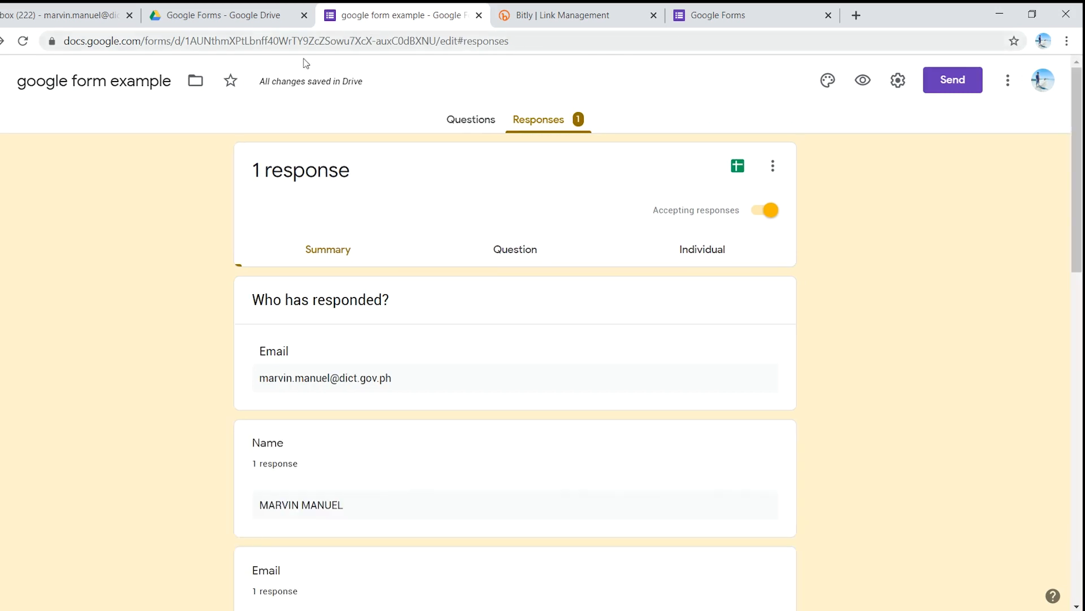
{"action": "scroll", "coordinate": [208, 364], "scroll_direction": "down", "scroll_amount": 5}
{"action": "scroll", "coordinate": [206, 364], "scroll_direction": "down", "scroll_amount": 8}
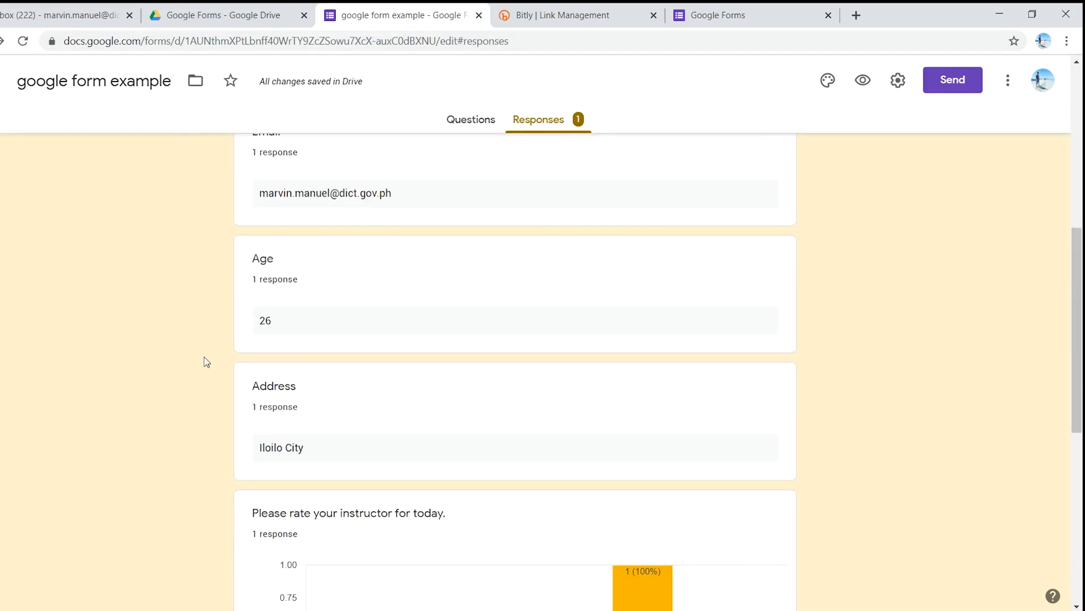
{"action": "scroll", "coordinate": [434, 333], "scroll_direction": "down", "scroll_amount": 3}
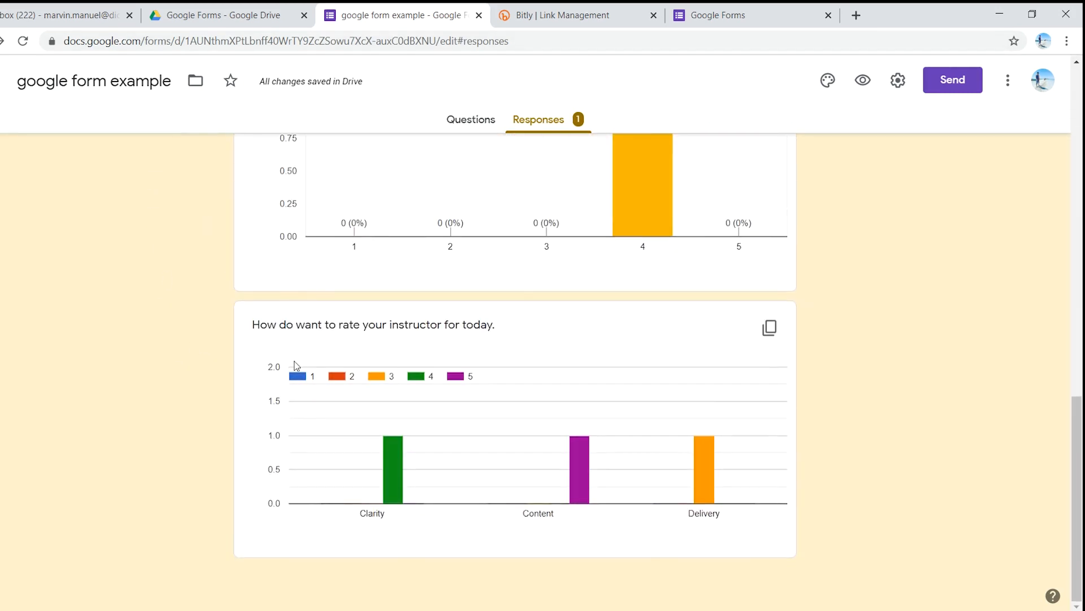
{"action": "scroll", "coordinate": [205, 351], "scroll_direction": "up", "scroll_amount": 6}
{"action": "scroll", "coordinate": [208, 356], "scroll_direction": "up", "scroll_amount": 8}
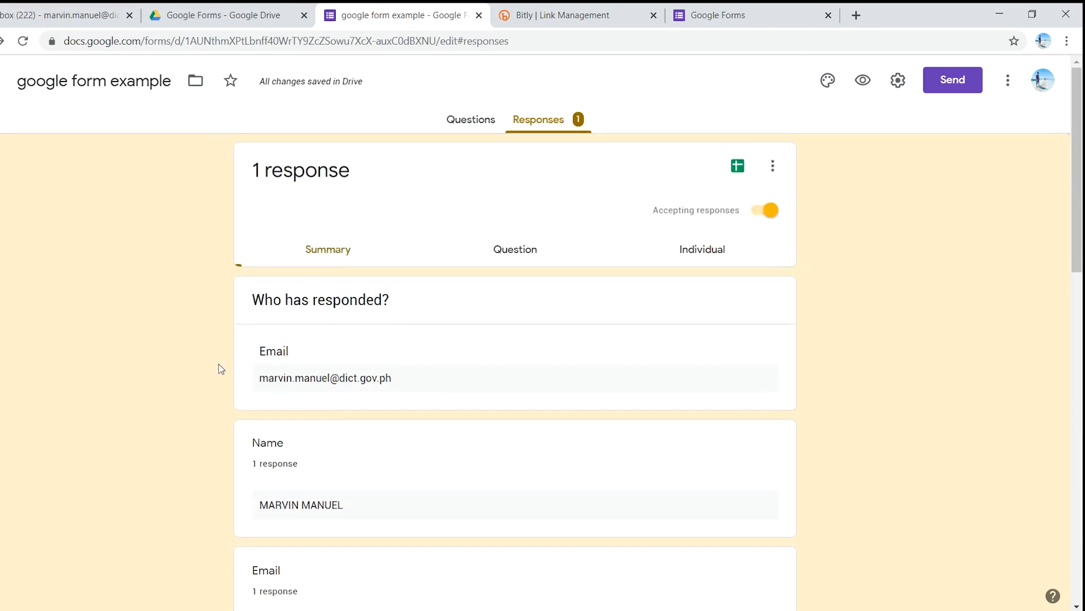
{"action": "scroll", "coordinate": [213, 353], "scroll_direction": "down", "scroll_amount": 1}
{"action": "scroll", "coordinate": [209, 339], "scroll_direction": "down", "scroll_amount": 5}
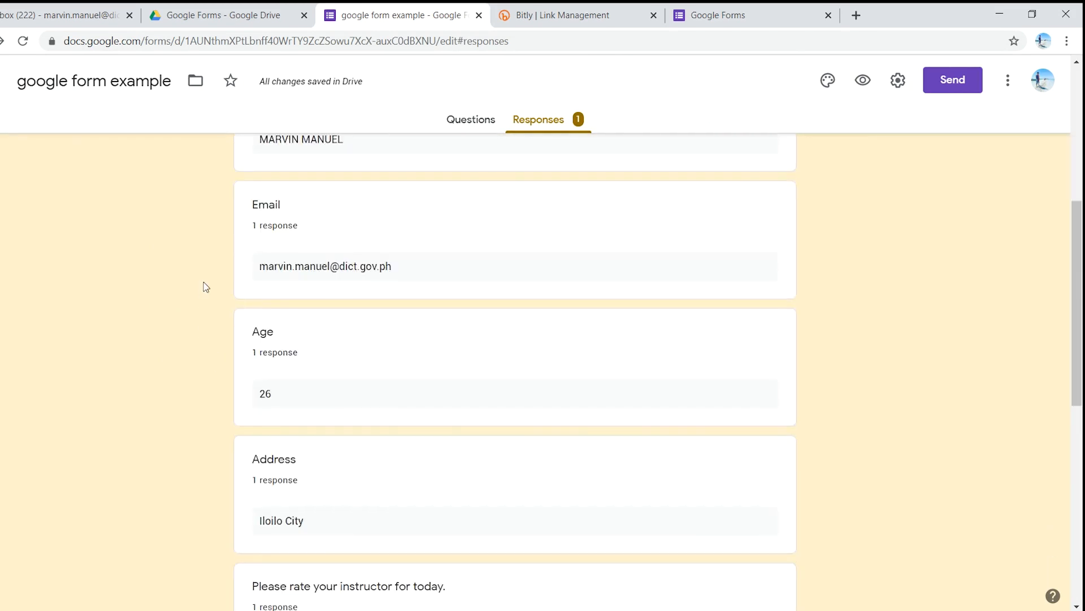
Step: Create a new spreadsheet as the destination for the form's responses, keeping the suggested name
{"action": "scroll", "coordinate": [204, 286], "scroll_direction": "up", "scroll_amount": 6}
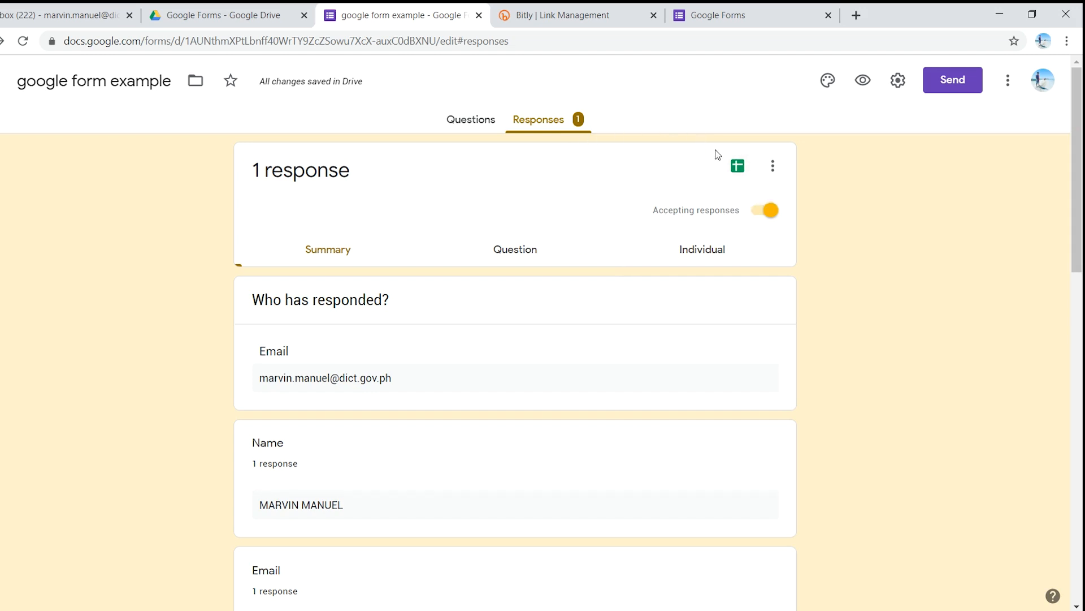
{"action": "left_click", "coordinate": [739, 171]}
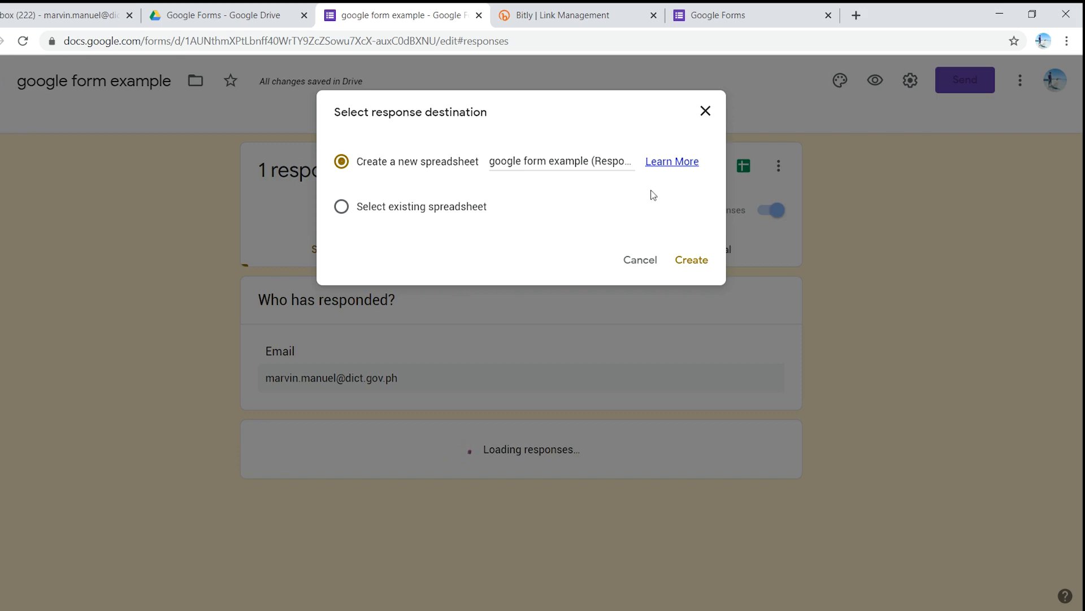
{"action": "left_click", "coordinate": [694, 265]}
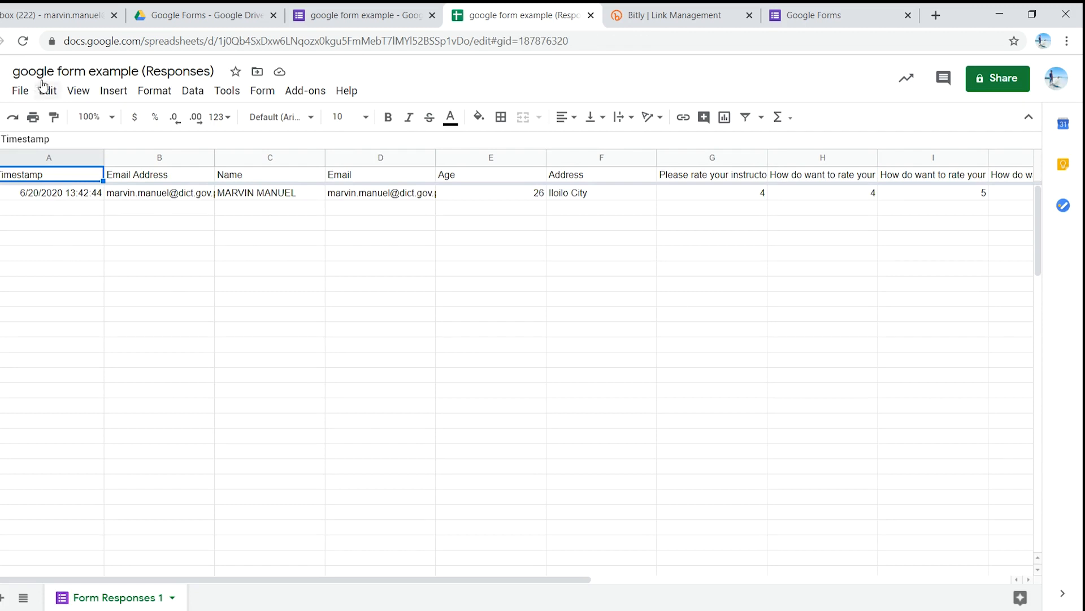
Step: Look through the file formats offered for downloading the response spreadsheet, without downloading it
{"action": "left_click", "coordinate": [18, 92]}
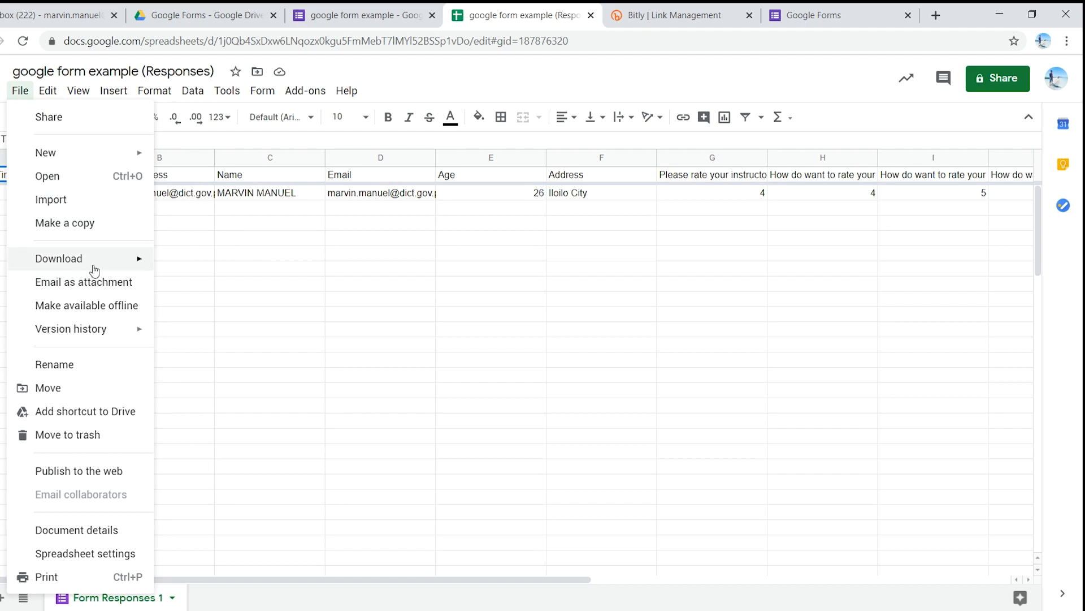
{"action": "mouse_move", "coordinate": [136, 260]}
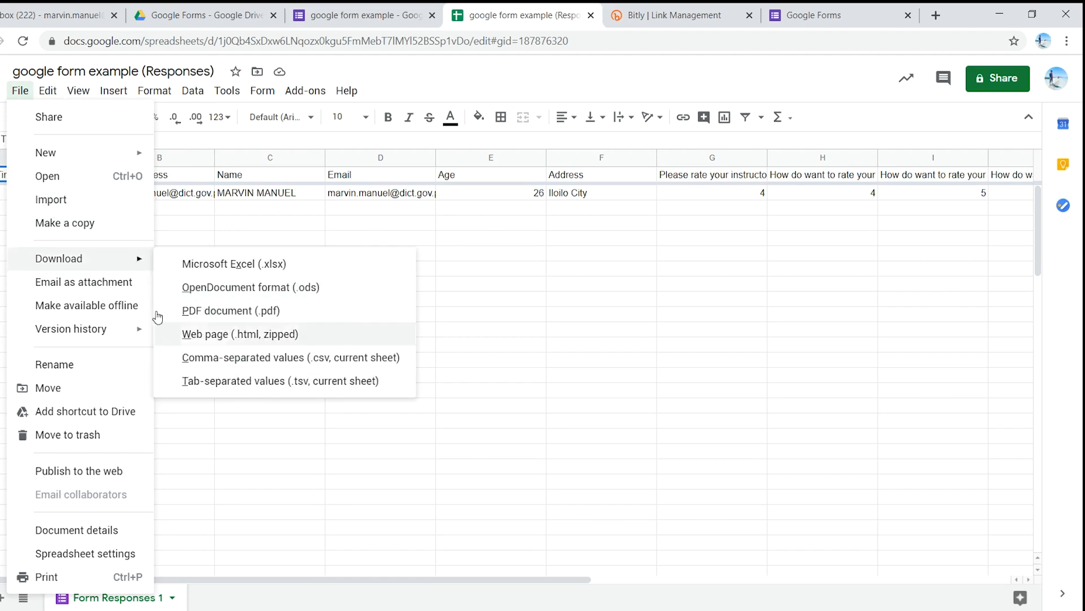
{"action": "mouse_move", "coordinate": [90, 268]}
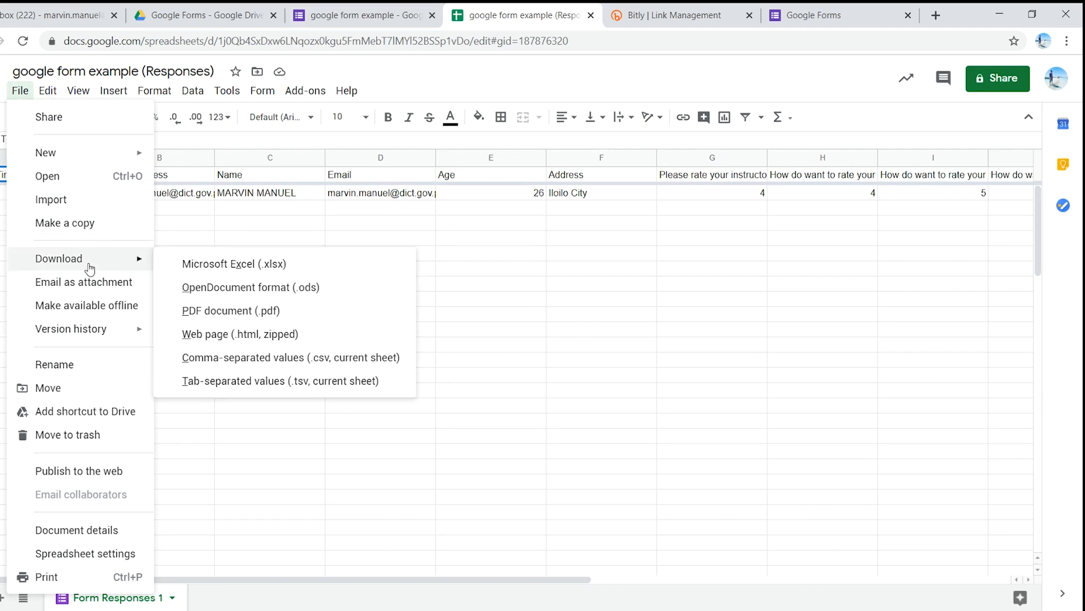
{"action": "left_click", "coordinate": [25, 91]}
{"action": "left_click", "coordinate": [26, 91]}
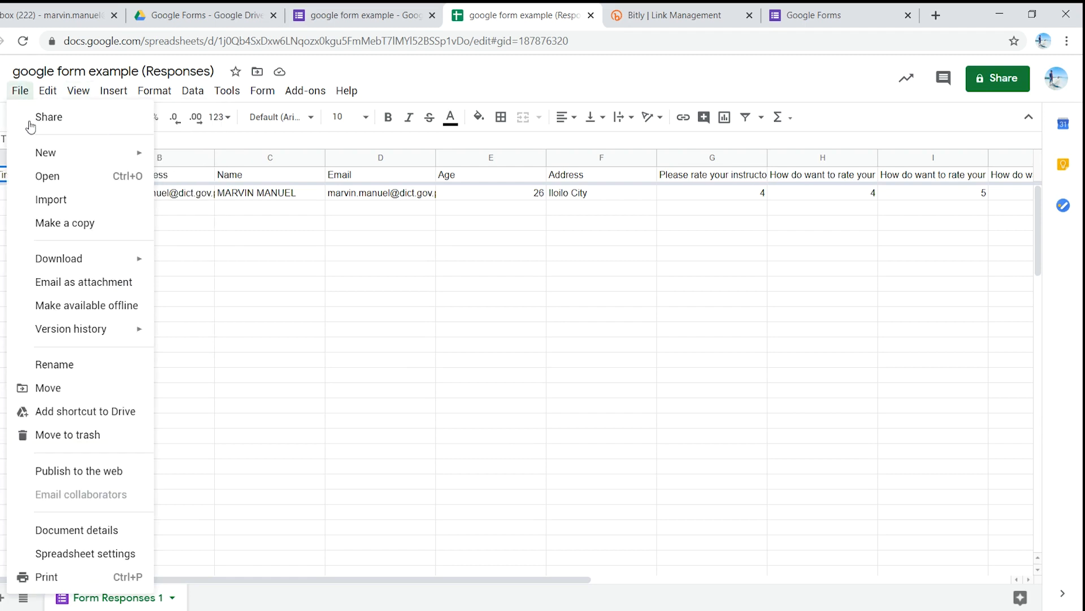
{"action": "mouse_move", "coordinate": [34, 261]}
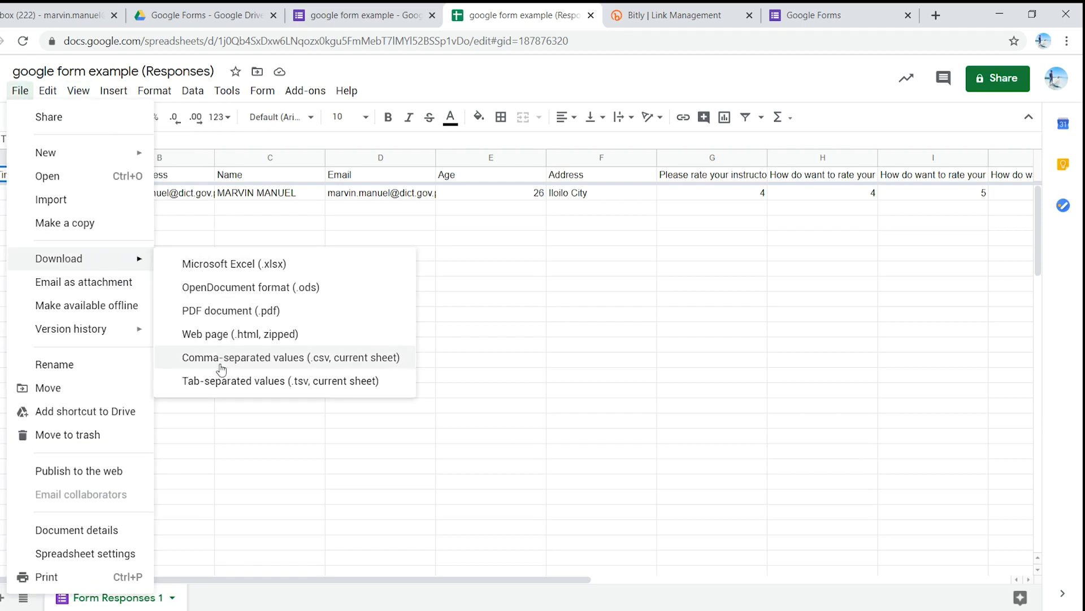
{"action": "left_click", "coordinate": [238, 441]}
Step: Return to the google form example editor and examine the submitted answers and rating charts in the response summary
{"action": "left_click", "coordinate": [361, 15]}
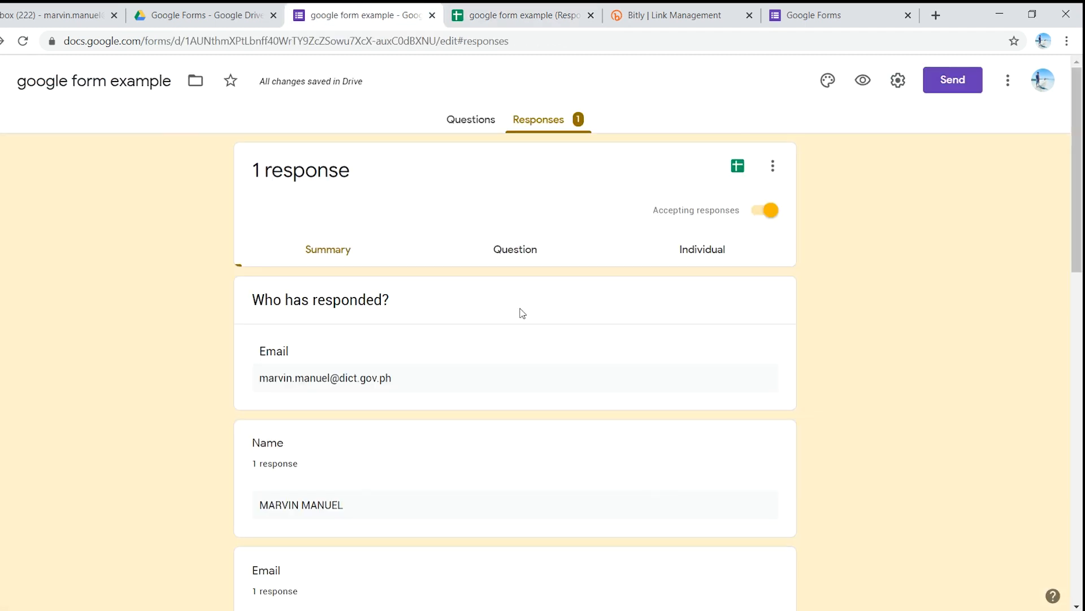
{"action": "scroll", "coordinate": [497, 331], "scroll_direction": "down", "scroll_amount": 9}
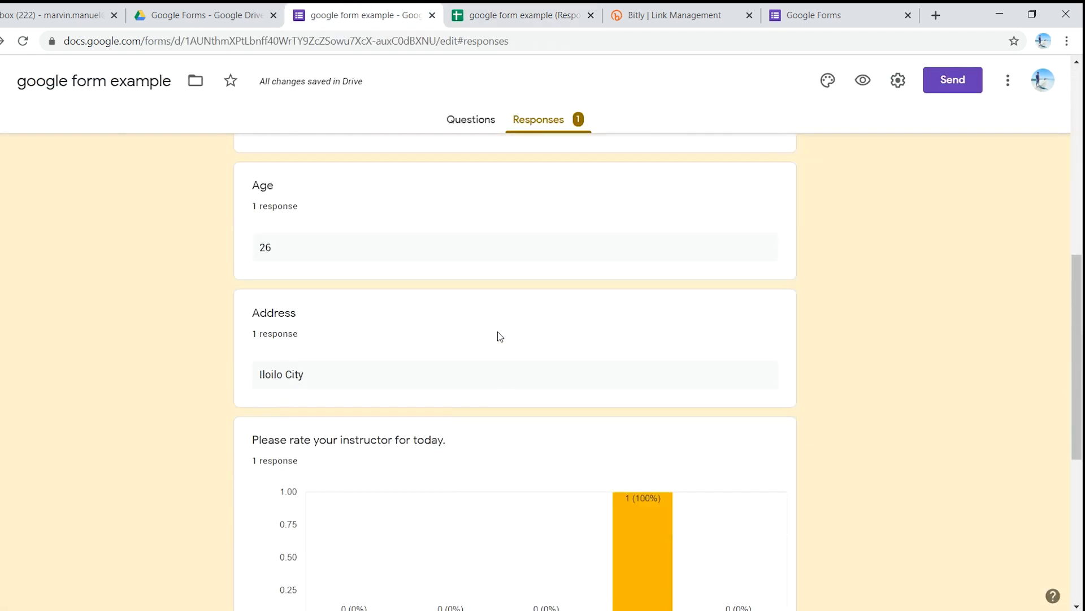
{"action": "scroll", "coordinate": [498, 332], "scroll_direction": "down", "scroll_amount": 7}
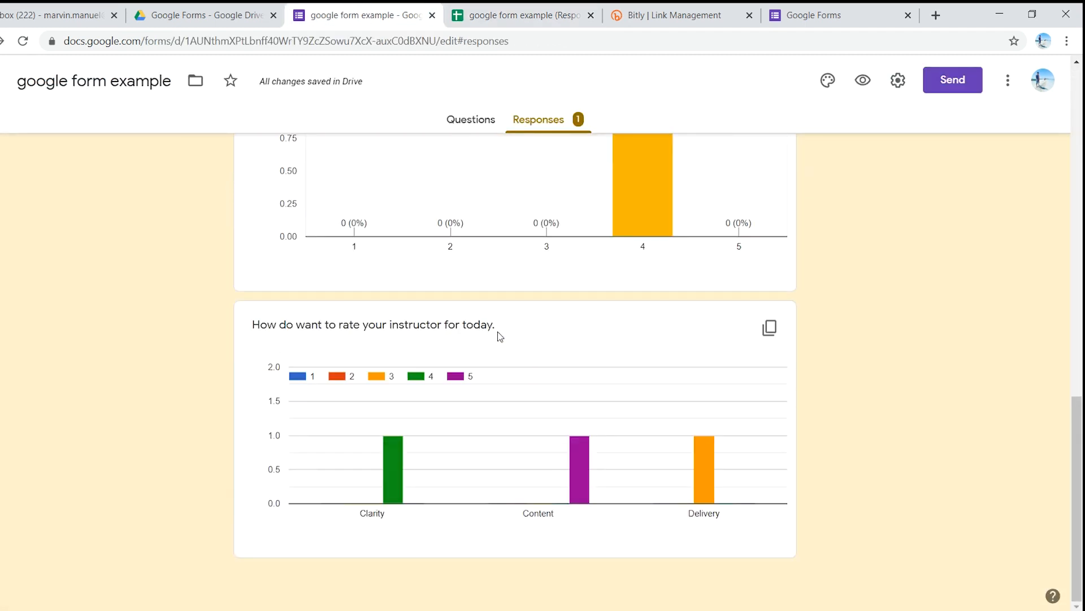
{"action": "scroll", "coordinate": [497, 331], "scroll_direction": "up", "scroll_amount": 5}
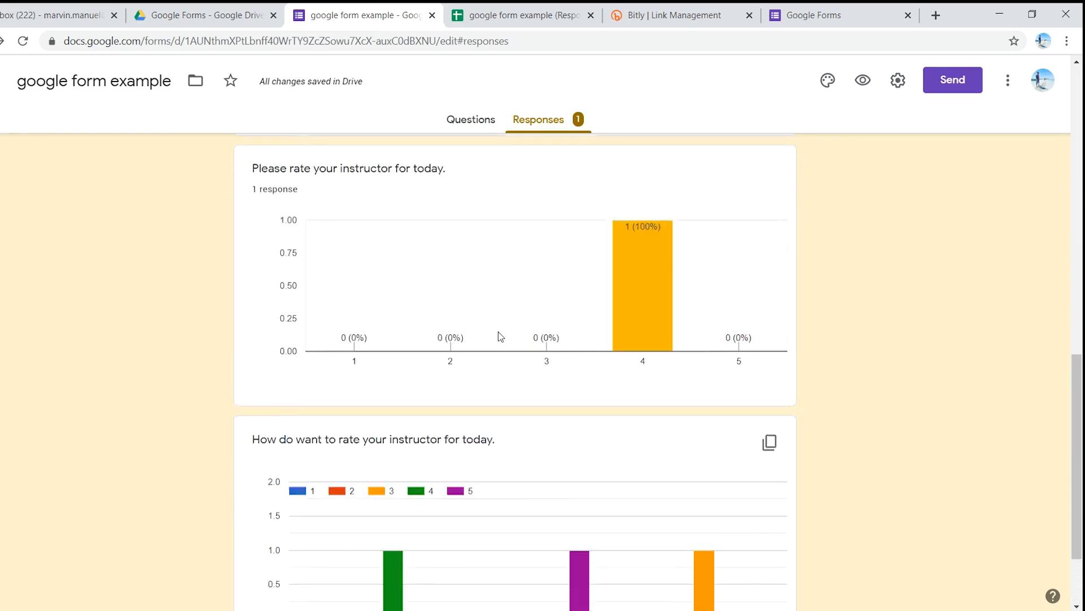
{"action": "scroll", "coordinate": [497, 331], "scroll_direction": "up", "scroll_amount": 6}
{"action": "scroll", "coordinate": [500, 335], "scroll_direction": "up", "scroll_amount": 4}
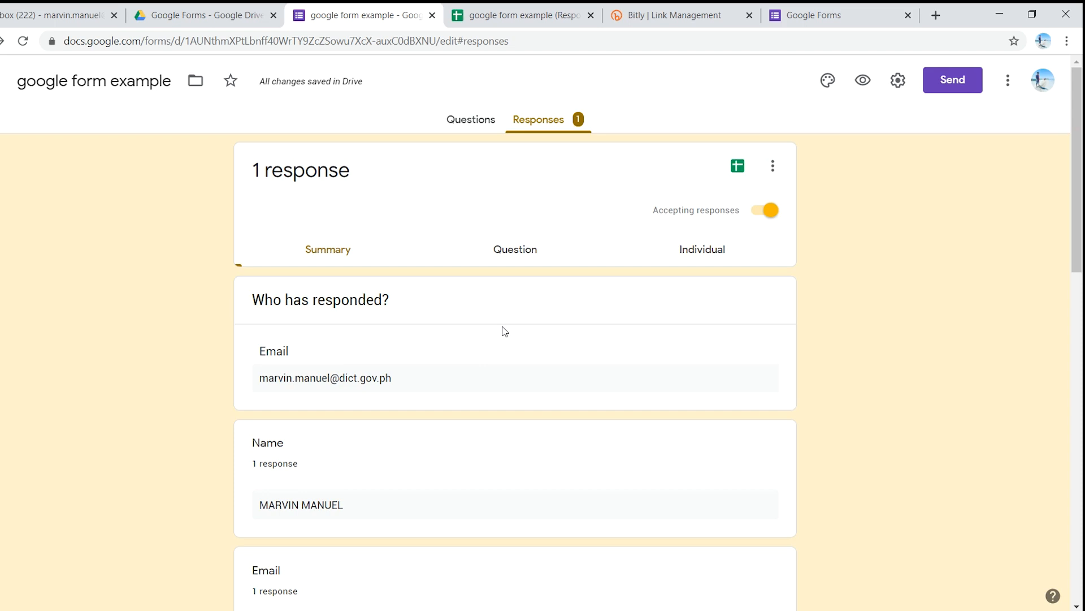
{"action": "scroll", "coordinate": [505, 328], "scroll_direction": "down", "scroll_amount": 3}
{"action": "scroll", "coordinate": [506, 330], "scroll_direction": "down", "scroll_amount": 8}
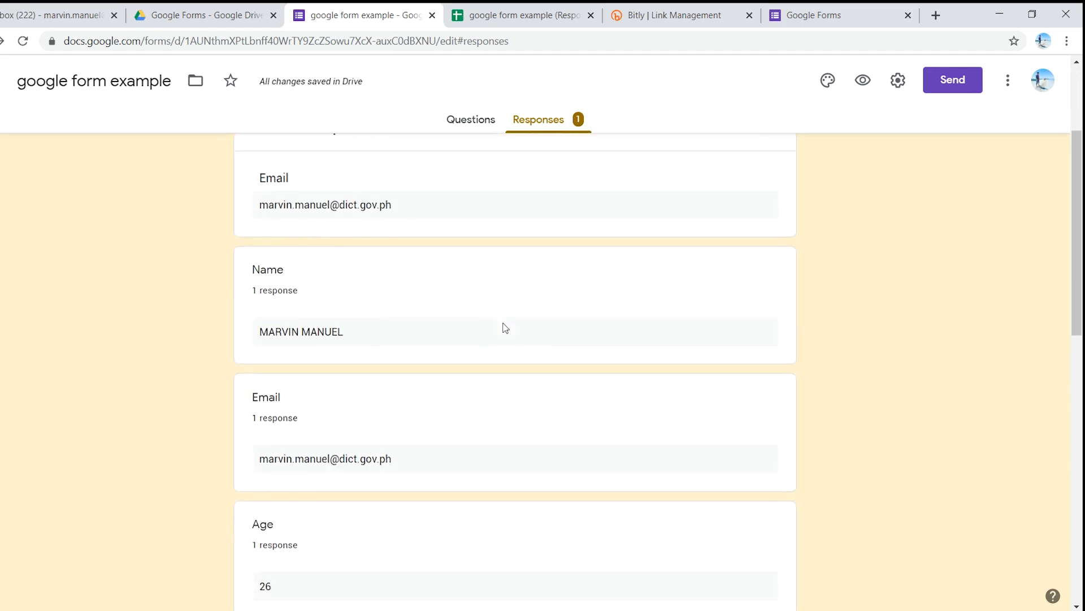
{"action": "scroll", "coordinate": [502, 330], "scroll_direction": "down", "scroll_amount": 3}
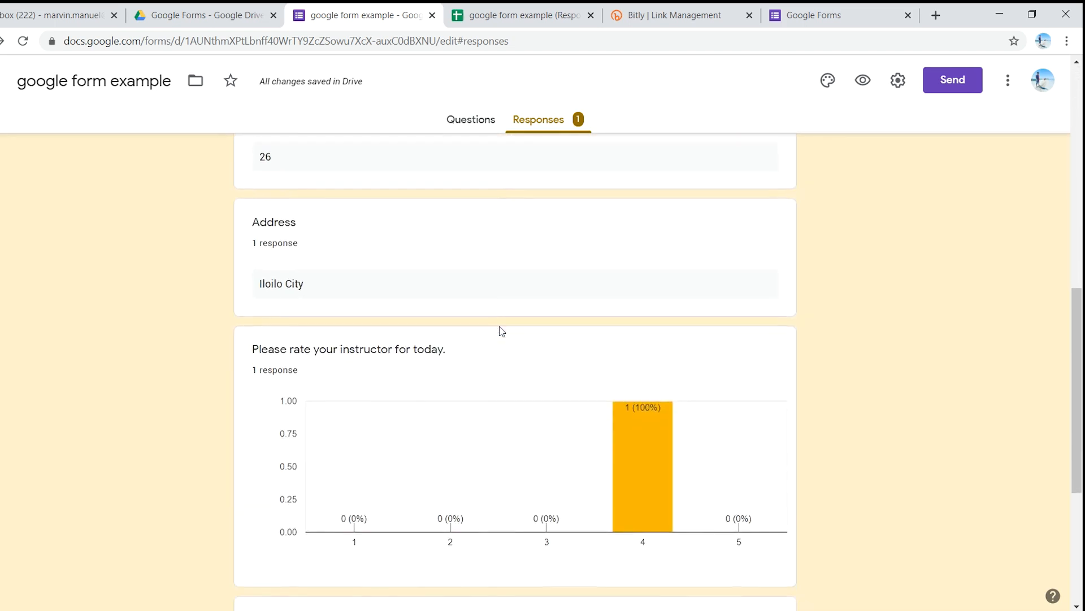
{"action": "scroll", "coordinate": [467, 339], "scroll_direction": "up", "scroll_amount": 13}
{"action": "scroll", "coordinate": [418, 370], "scroll_direction": "up", "scroll_amount": 1}
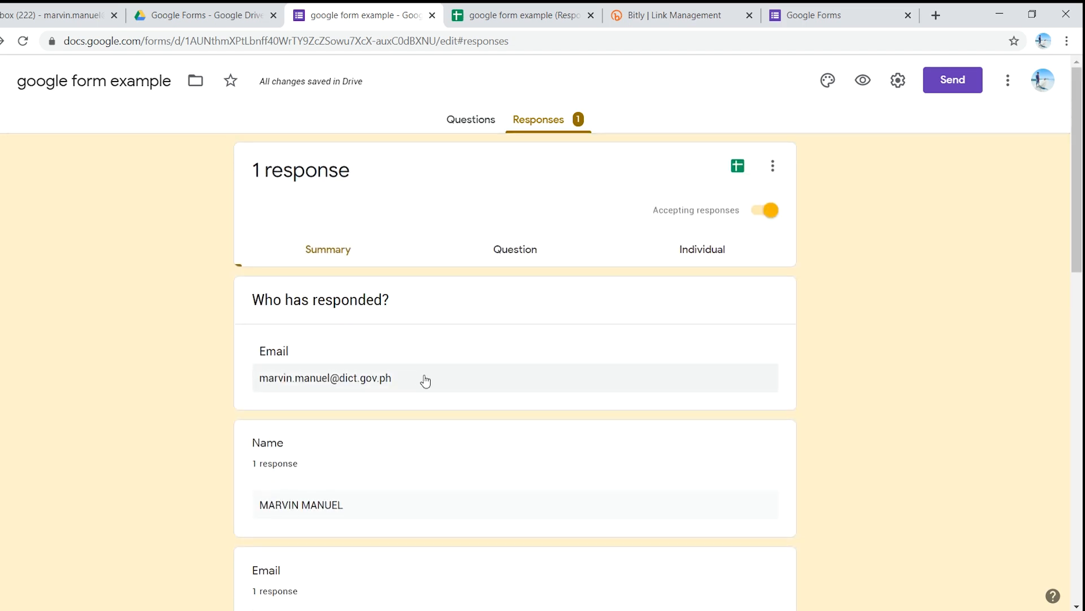
{"action": "scroll", "coordinate": [470, 404], "scroll_direction": "down", "scroll_amount": 6}
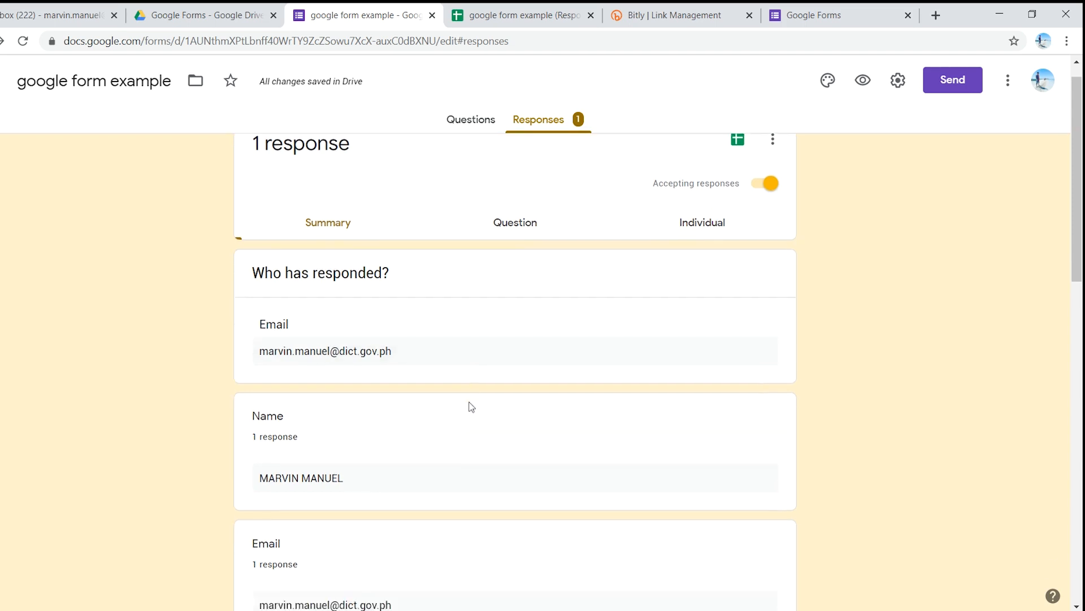
{"action": "scroll", "coordinate": [485, 423], "scroll_direction": "down", "scroll_amount": 2}
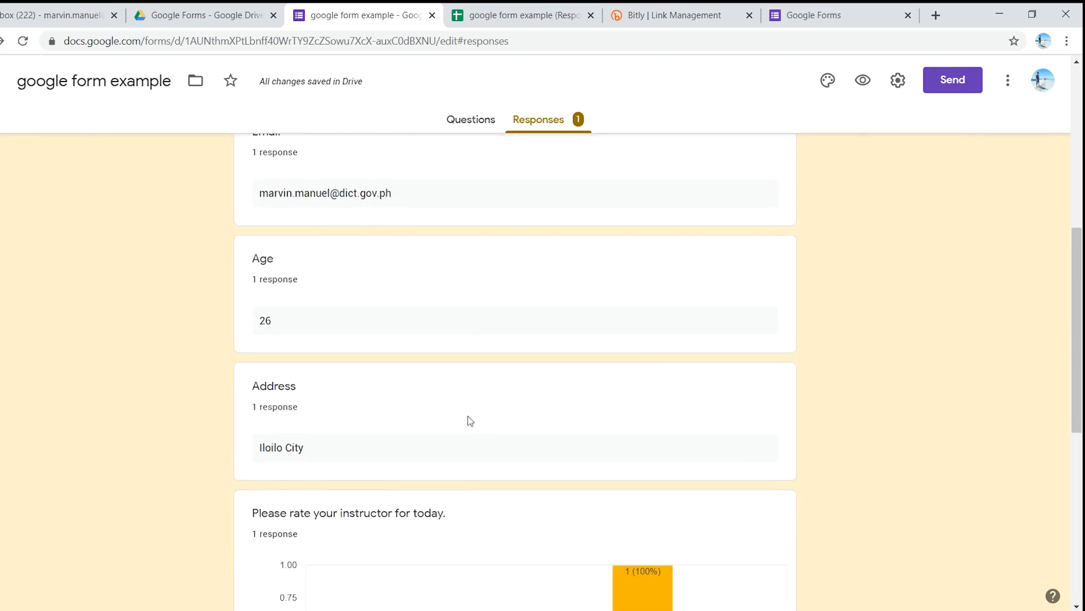
{"action": "scroll", "coordinate": [469, 420], "scroll_direction": "down", "scroll_amount": 8}
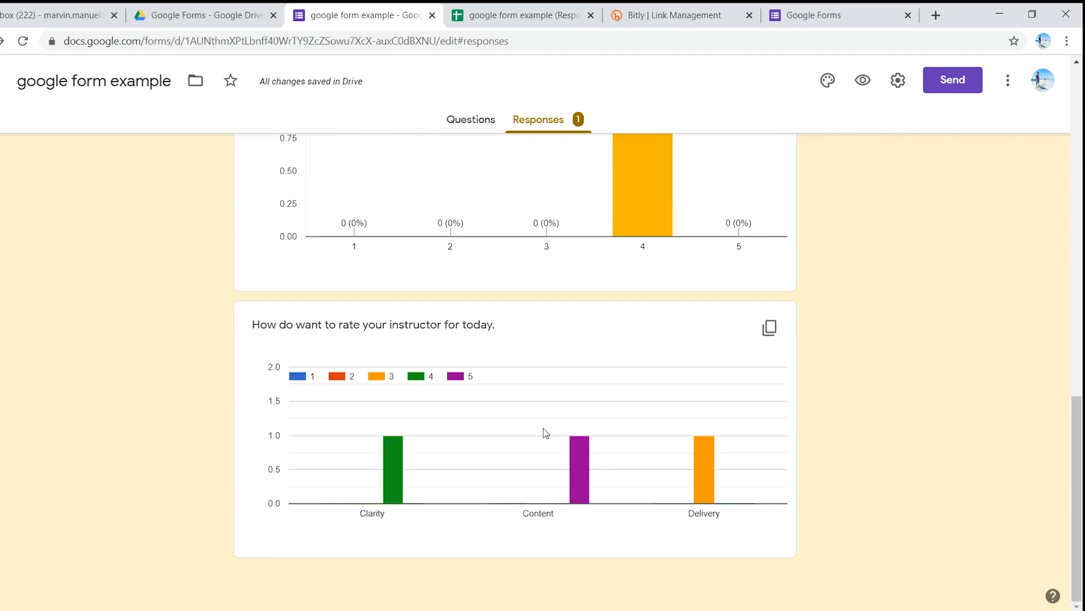
{"action": "scroll", "coordinate": [538, 429], "scroll_direction": "up", "scroll_amount": 7}
{"action": "scroll", "coordinate": [555, 435], "scroll_direction": "up", "scroll_amount": 9}
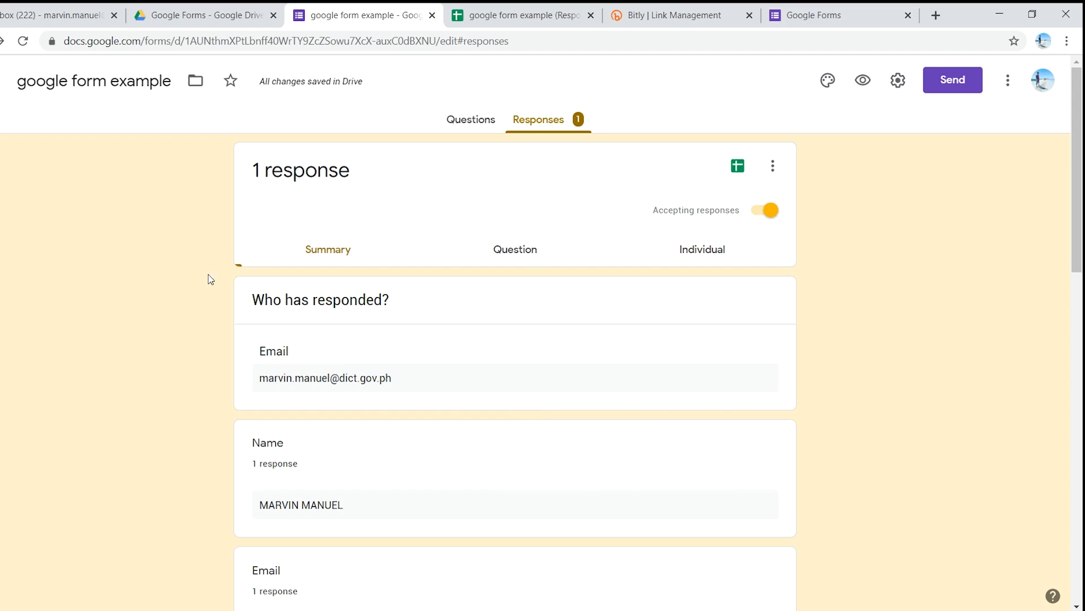
Step: Create a new blank Google Form in the Google Forms folder of Google Drive
{"action": "left_click", "coordinate": [204, 17]}
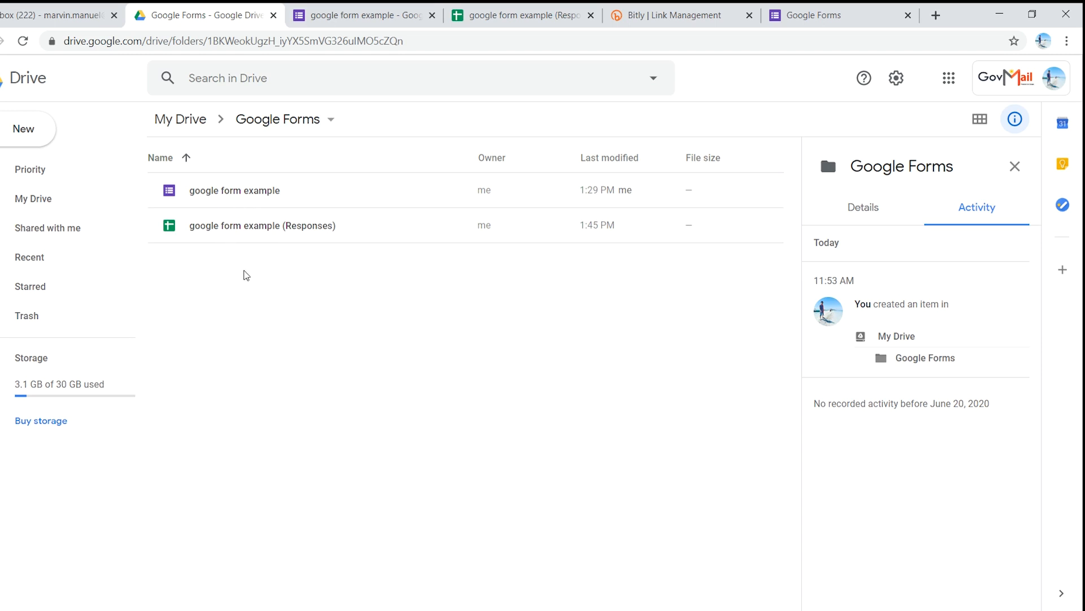
{"action": "right_click", "coordinate": [213, 279]}
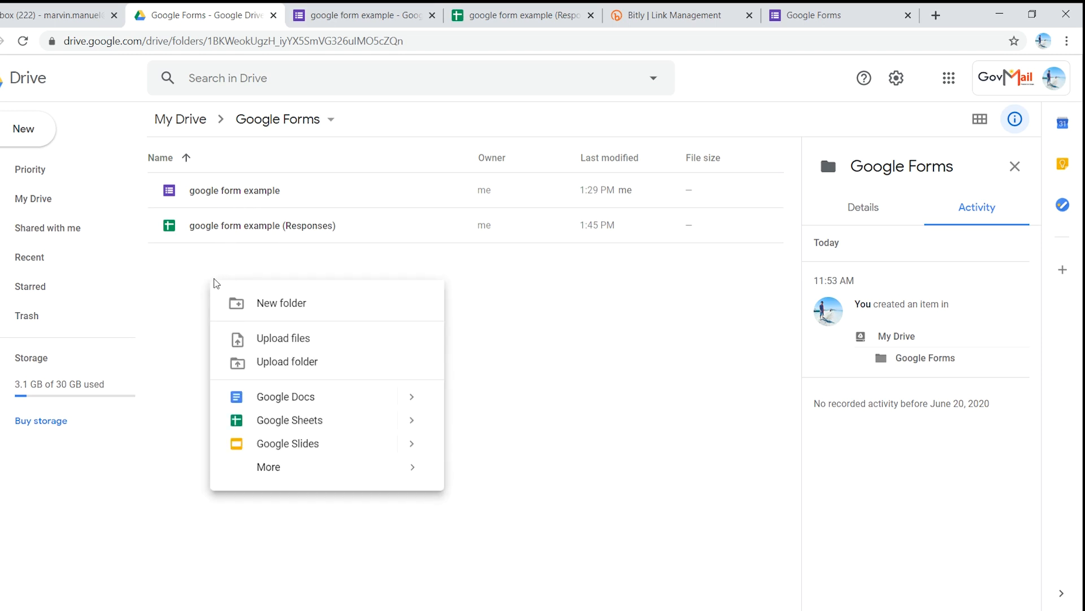
{"action": "right_click", "coordinate": [206, 277]}
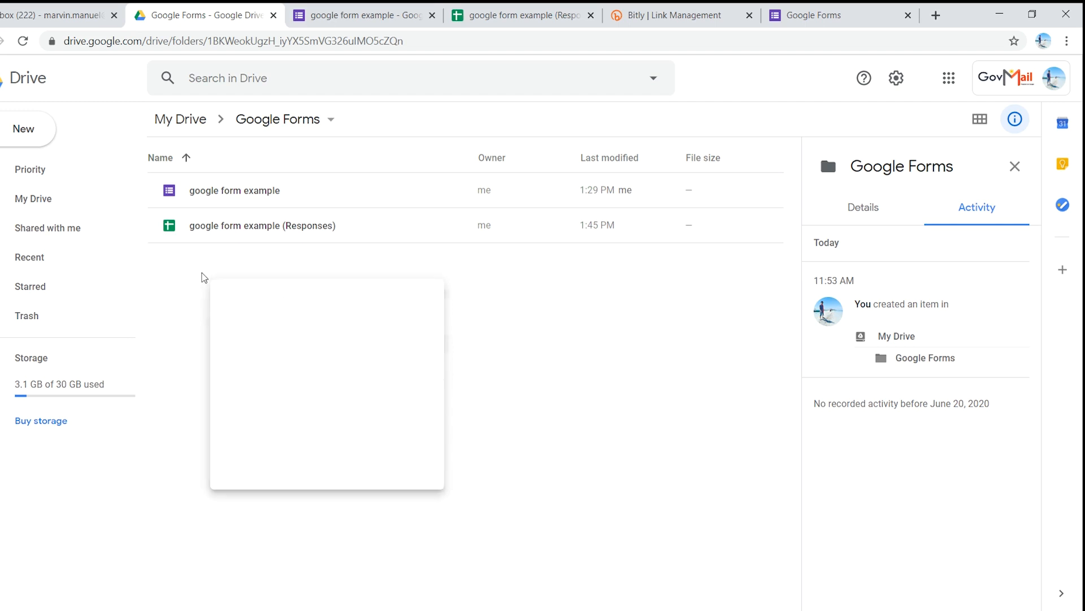
{"action": "mouse_move", "coordinate": [286, 462]}
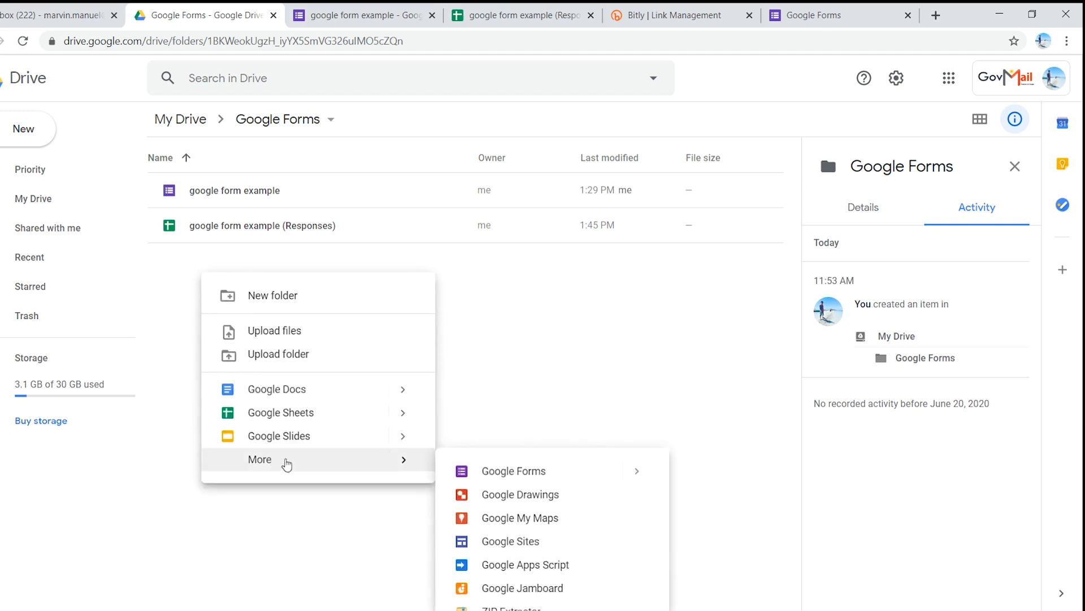
{"action": "left_click", "coordinate": [552, 474]}
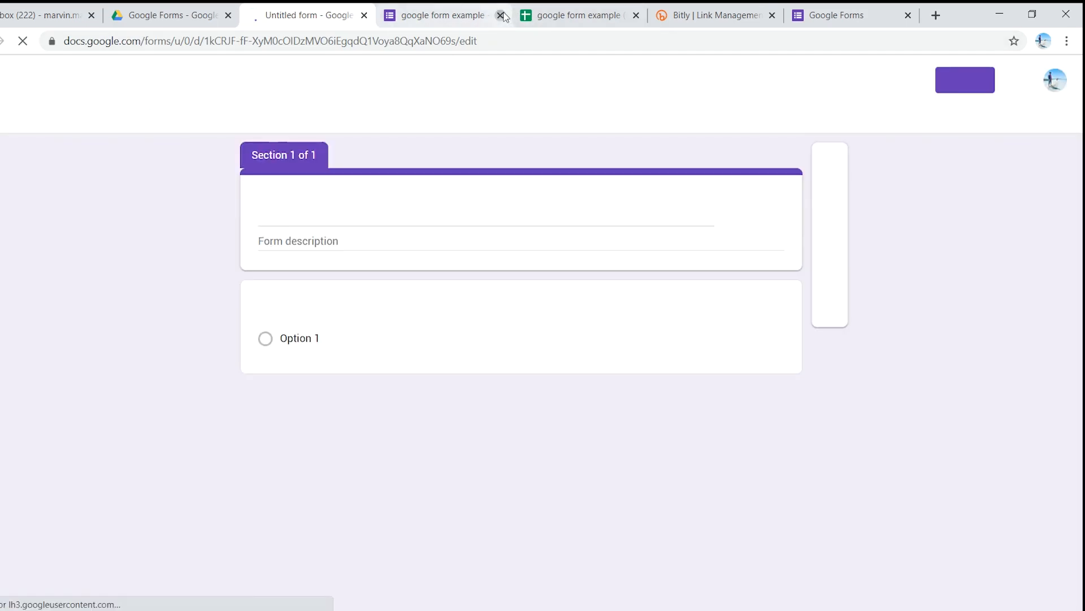
Step: Close the old form editor, response spreadsheet, Bitly and submitted form pages, keeping the new untitled form open
{"action": "left_click", "coordinate": [501, 16]}
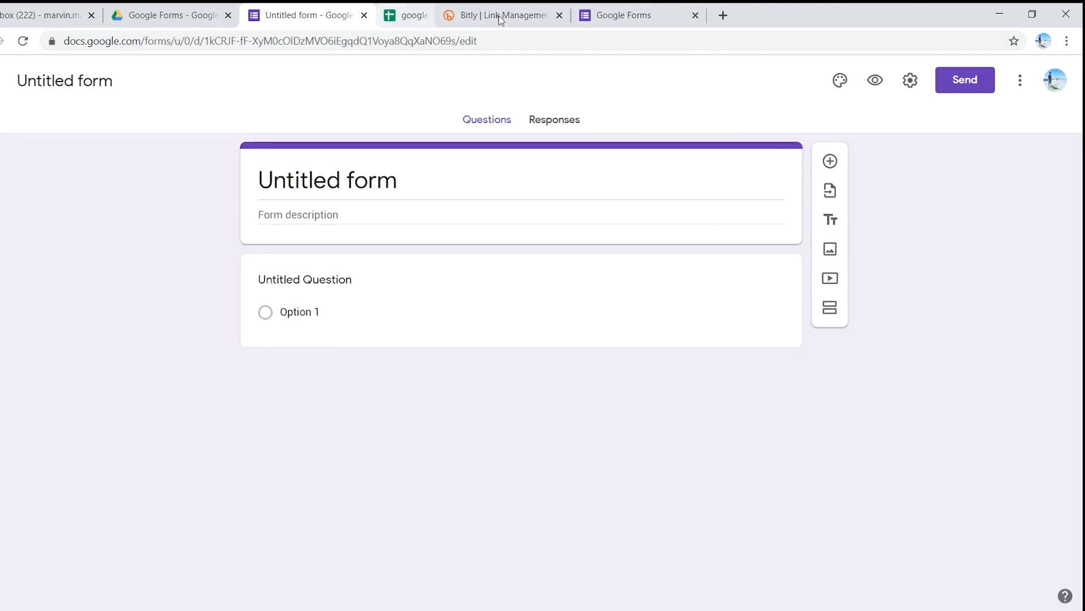
{"action": "left_click", "coordinate": [500, 16]}
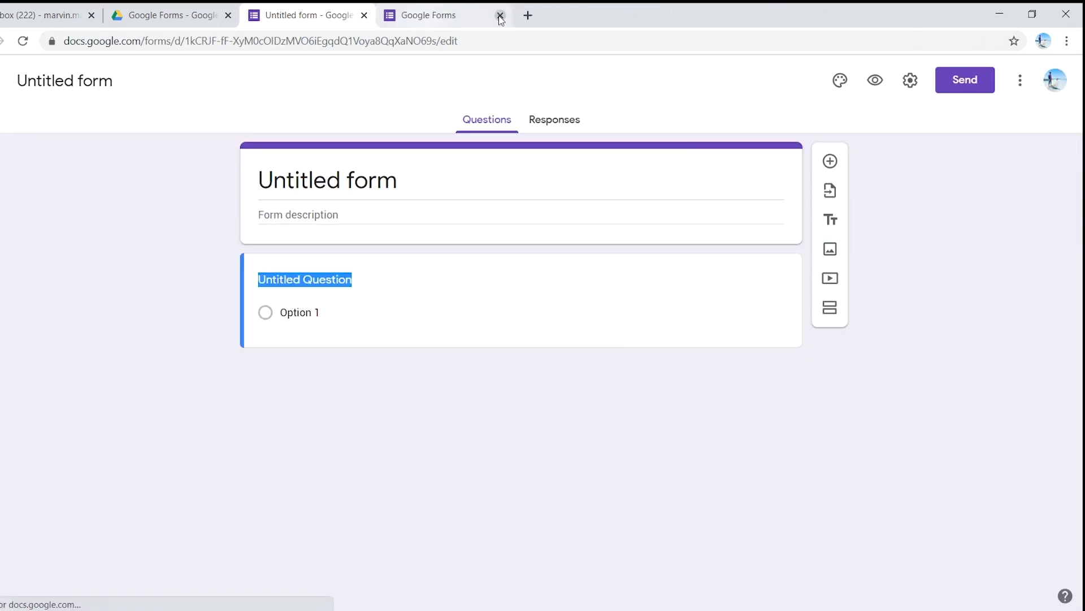
{"action": "left_click", "coordinate": [501, 16]}
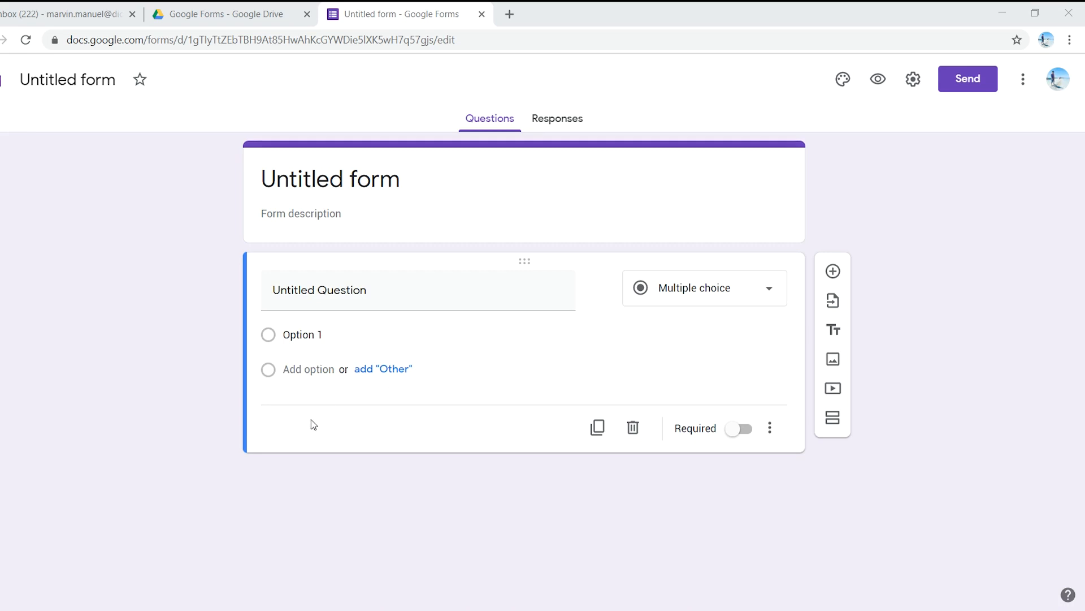
Step: Open the Math 101 Questions document from My Drive in Google Drive
{"action": "left_click", "coordinate": [248, 8]}
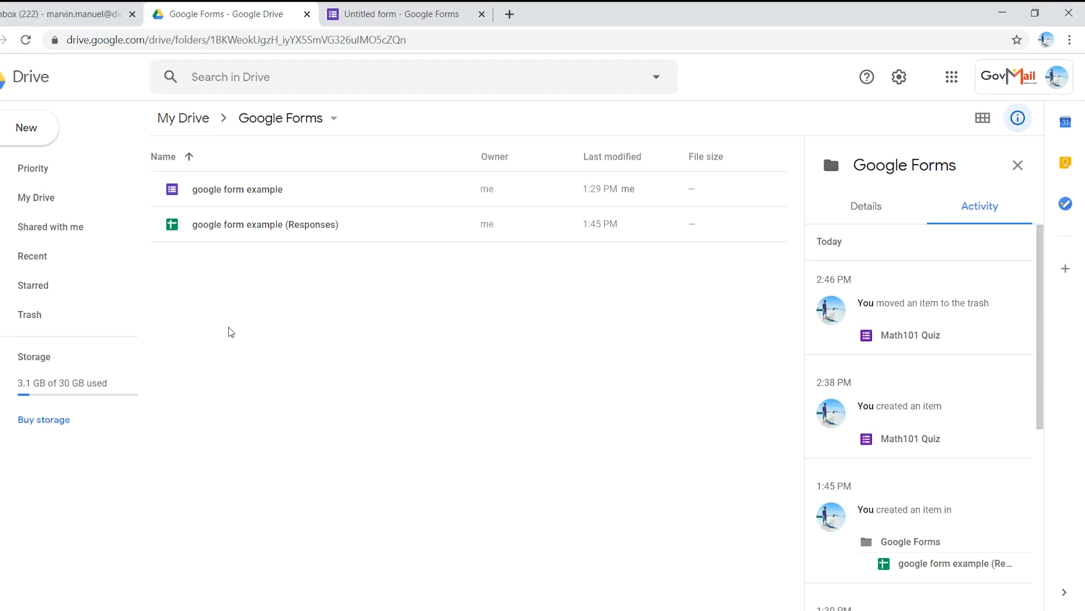
{"action": "left_click", "coordinate": [198, 120]}
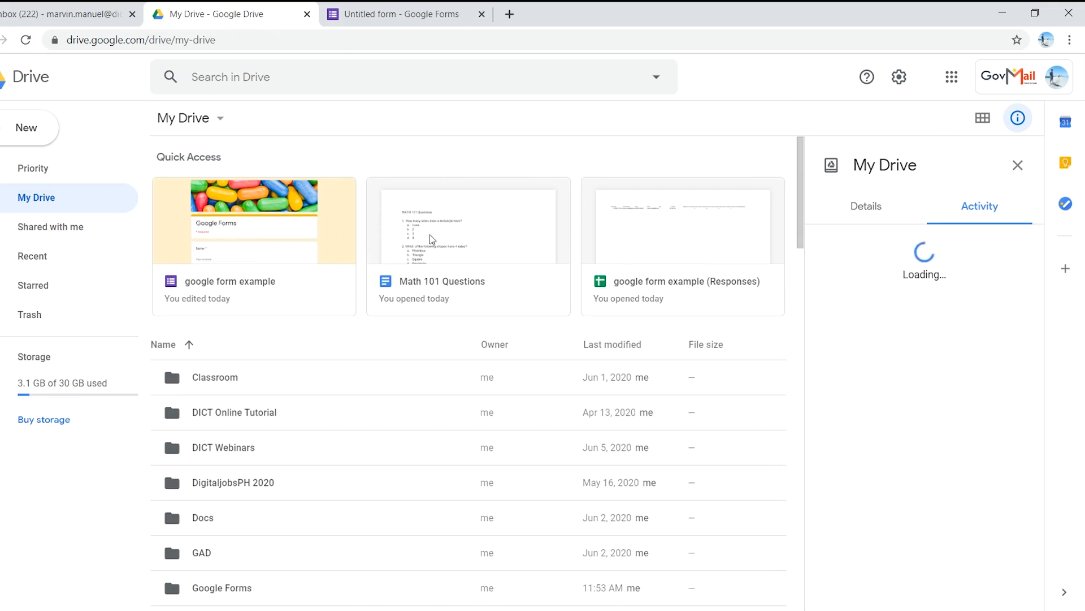
{"action": "left_click", "coordinate": [465, 250]}
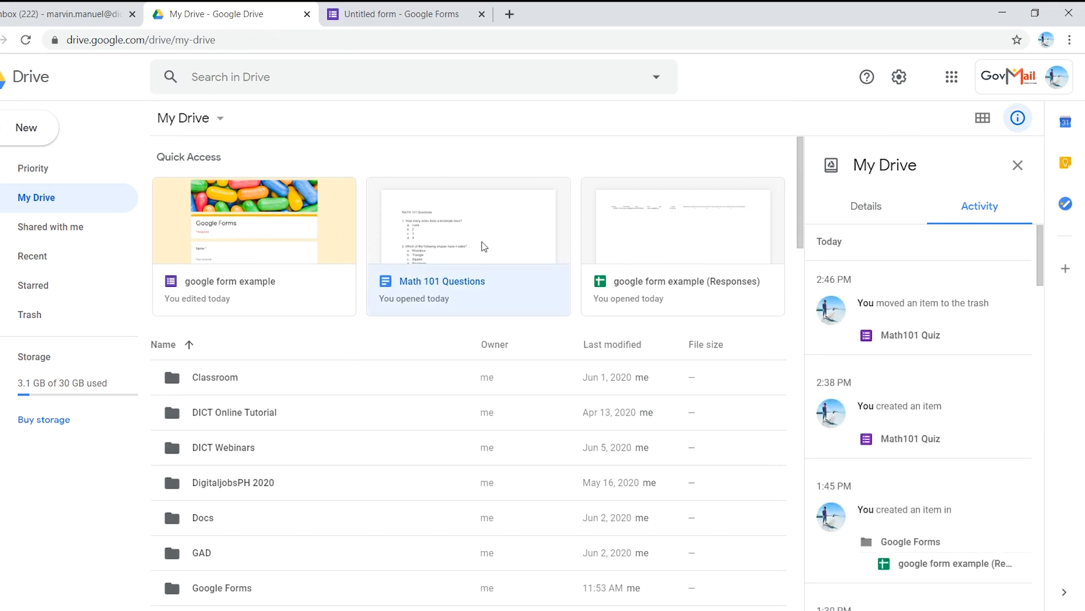
{"action": "double_click", "coordinate": [484, 246]}
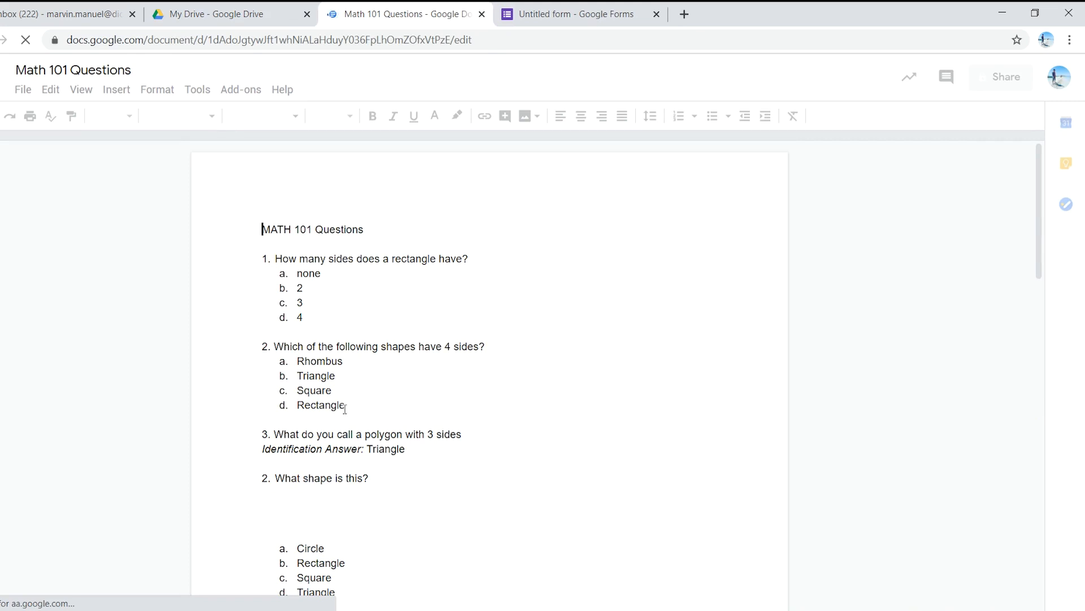
Step: Read through all the quiz questions in the Math 101 Questions document, including the shape images and the video question
{"action": "scroll", "coordinate": [366, 487], "scroll_direction": "down", "scroll_amount": 4}
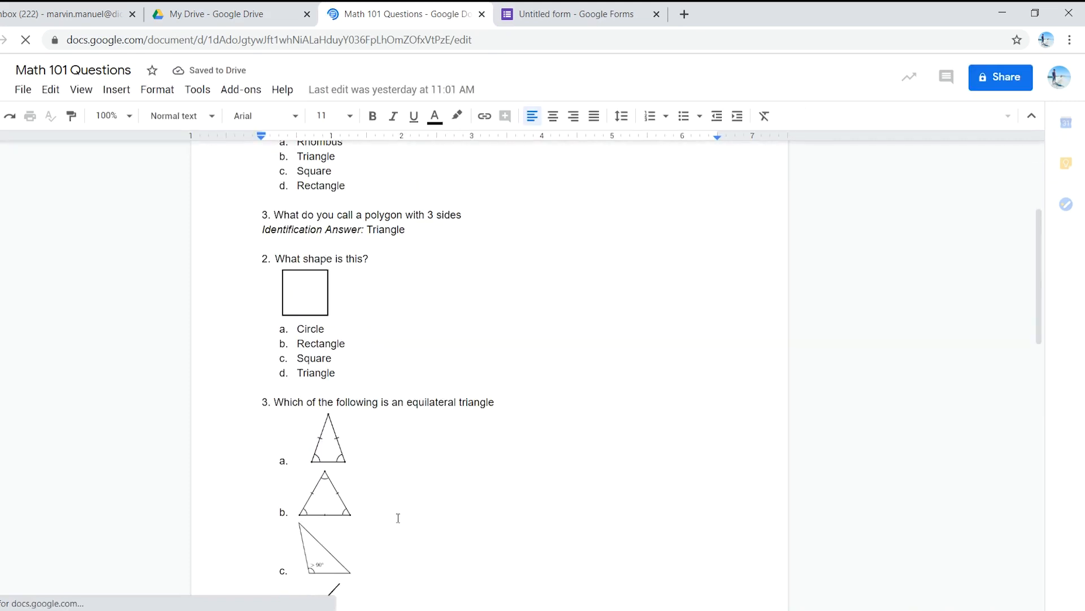
{"action": "scroll", "coordinate": [370, 504], "scroll_direction": "up", "scroll_amount": 3}
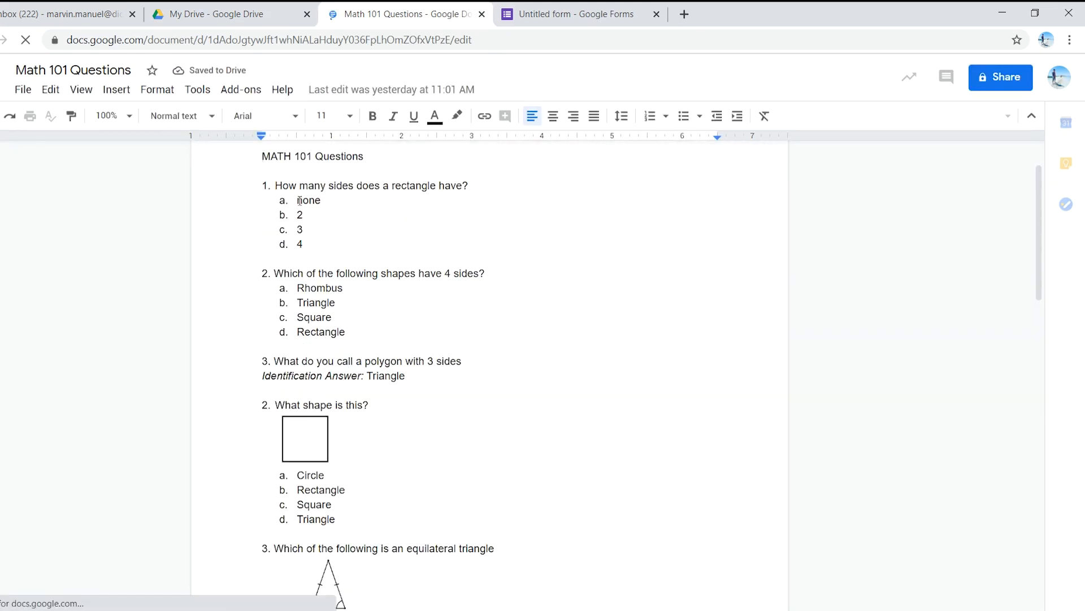
{"action": "scroll", "coordinate": [318, 251], "scroll_direction": "up", "scroll_amount": 2}
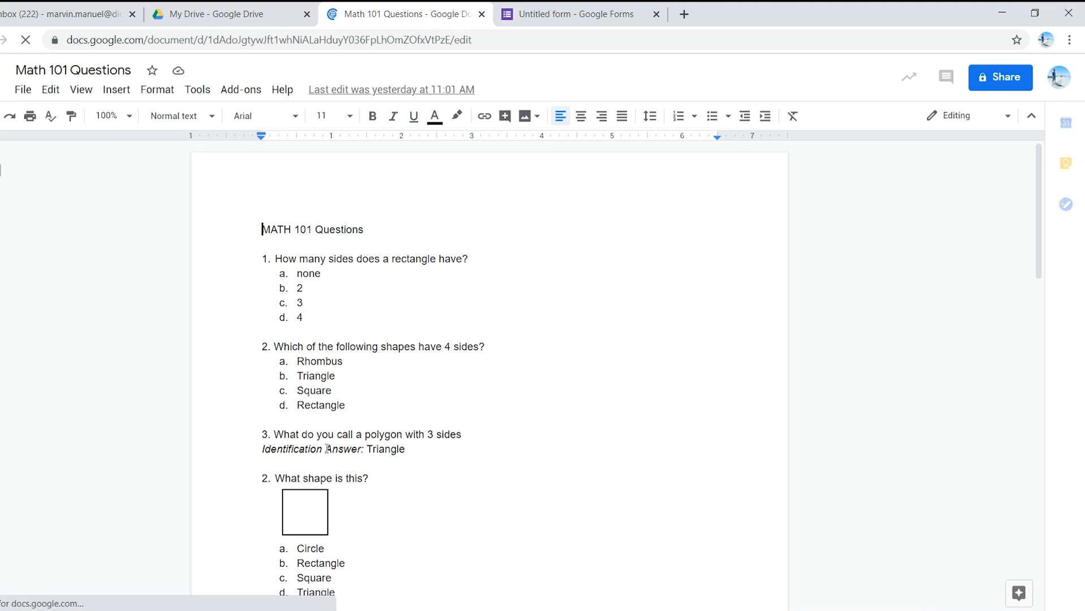
{"action": "scroll", "coordinate": [340, 446], "scroll_direction": "down", "scroll_amount": 3}
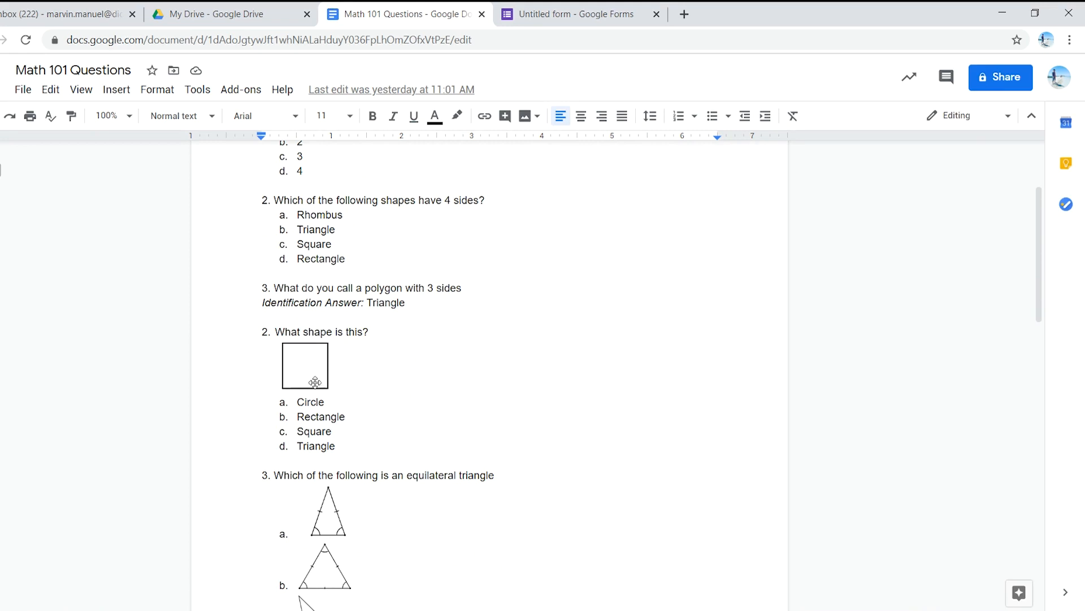
{"action": "scroll", "coordinate": [306, 376], "scroll_direction": "down", "scroll_amount": 5}
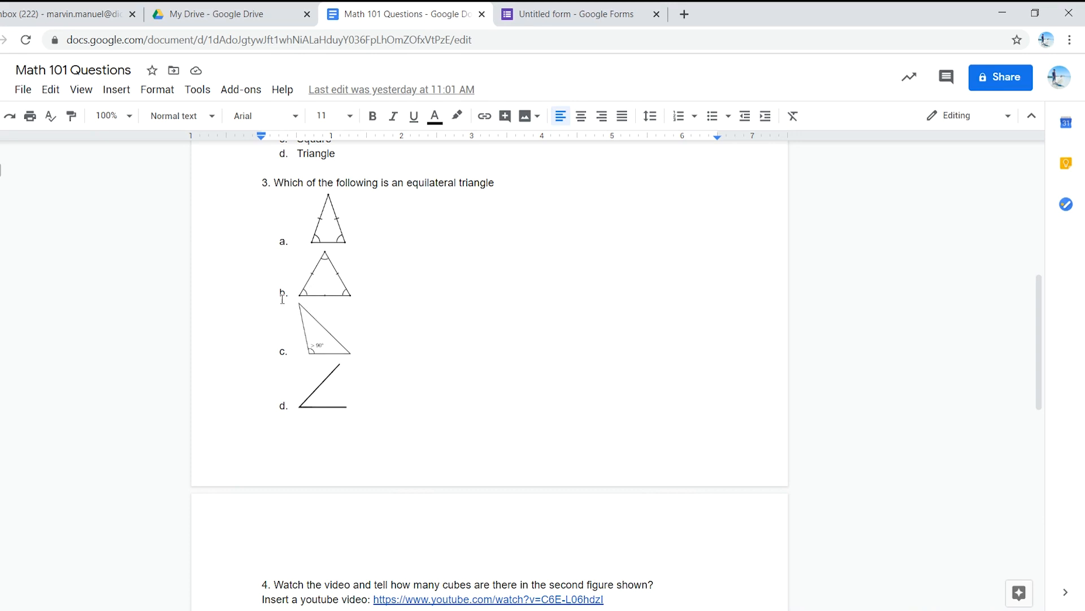
{"action": "scroll", "coordinate": [326, 393], "scroll_direction": "down", "scroll_amount": 3}
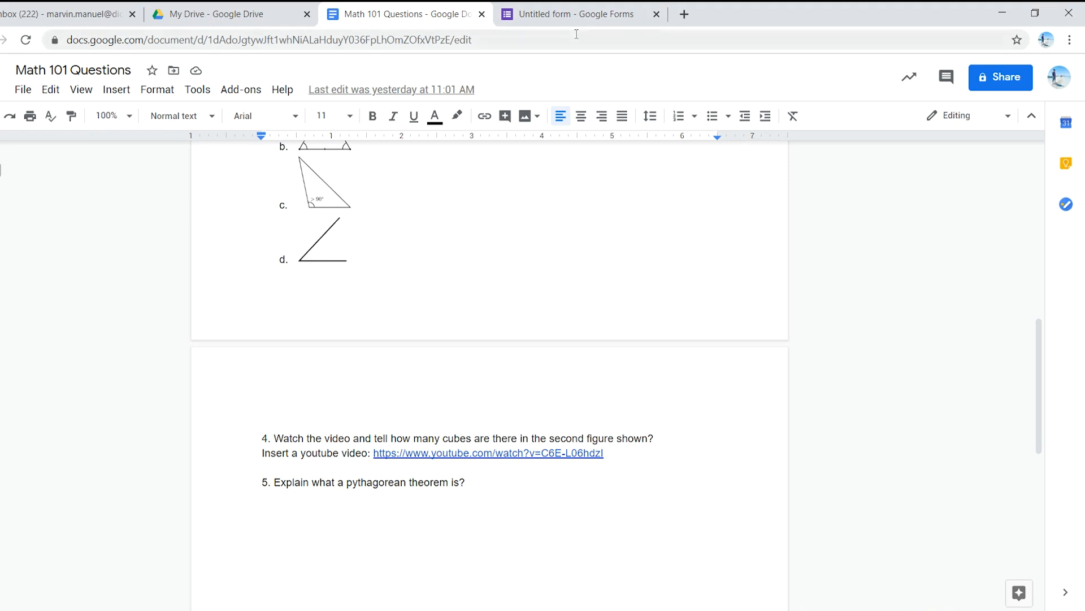
{"action": "scroll", "coordinate": [497, 307], "scroll_direction": "up", "scroll_amount": 5}
Step: Return to the untitled form and rename it "MATH 101 QUIZ"
{"action": "left_click", "coordinate": [584, 8]}
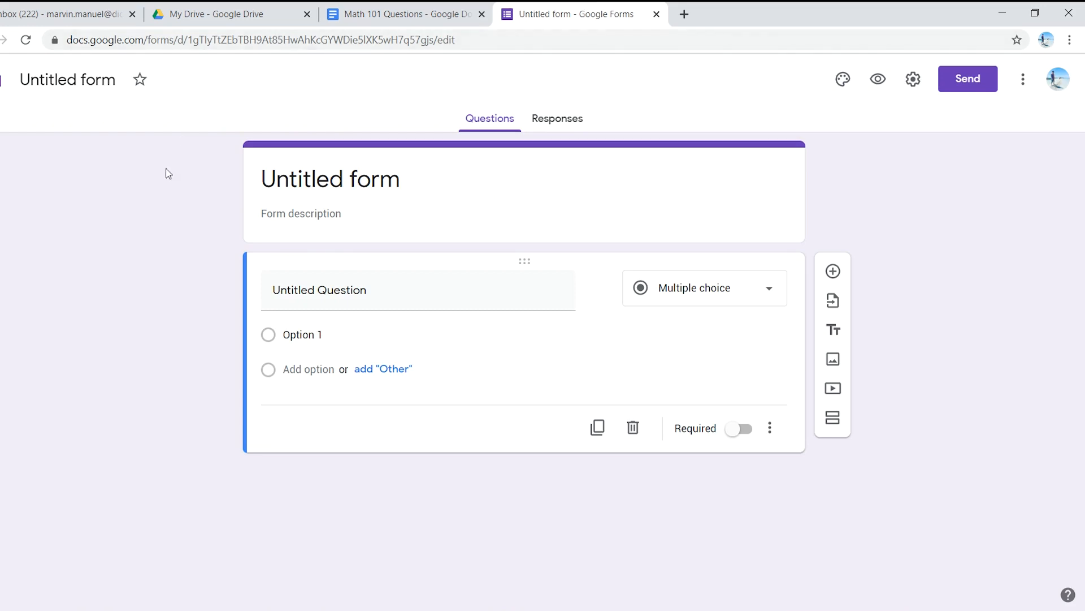
{"action": "left_click", "coordinate": [80, 78]}
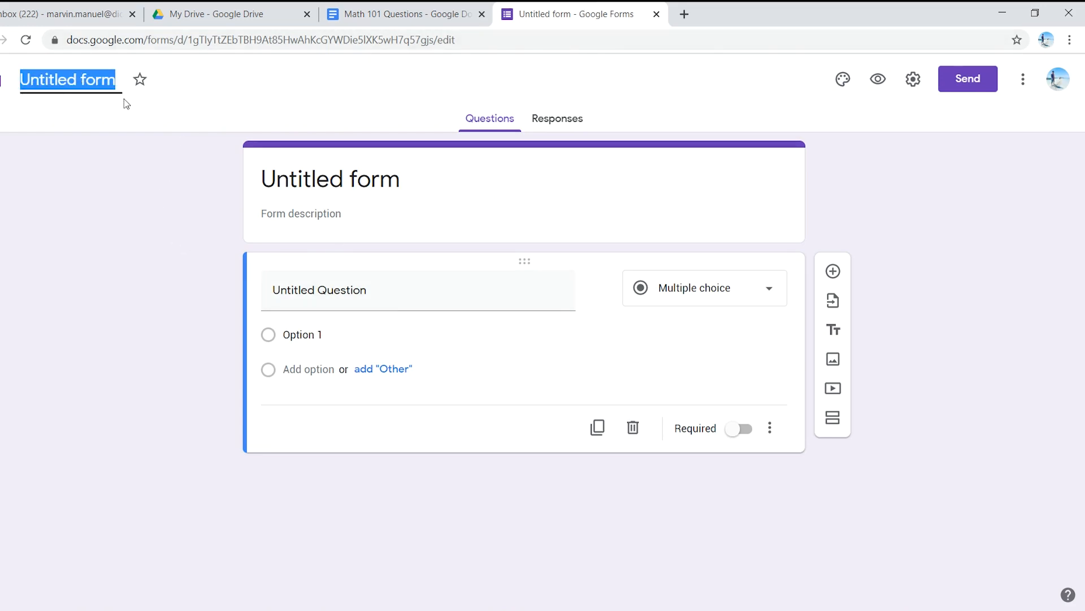
{"action": "type", "text": "MATH"}
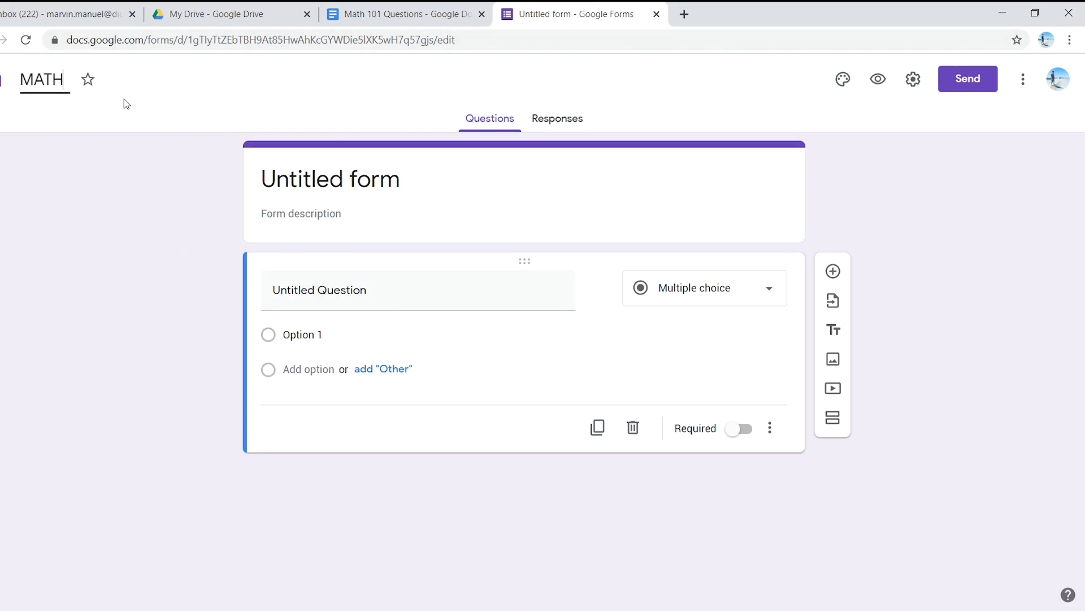
{"action": "type", "text": " 101 QUIZ"}
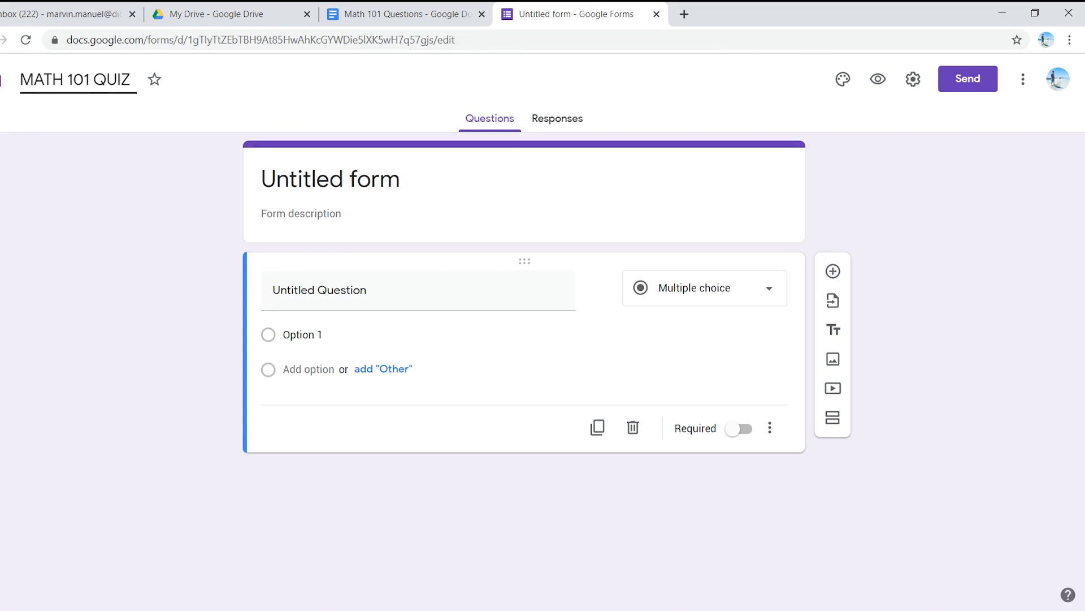
{"action": "left_click", "coordinate": [107, 237]}
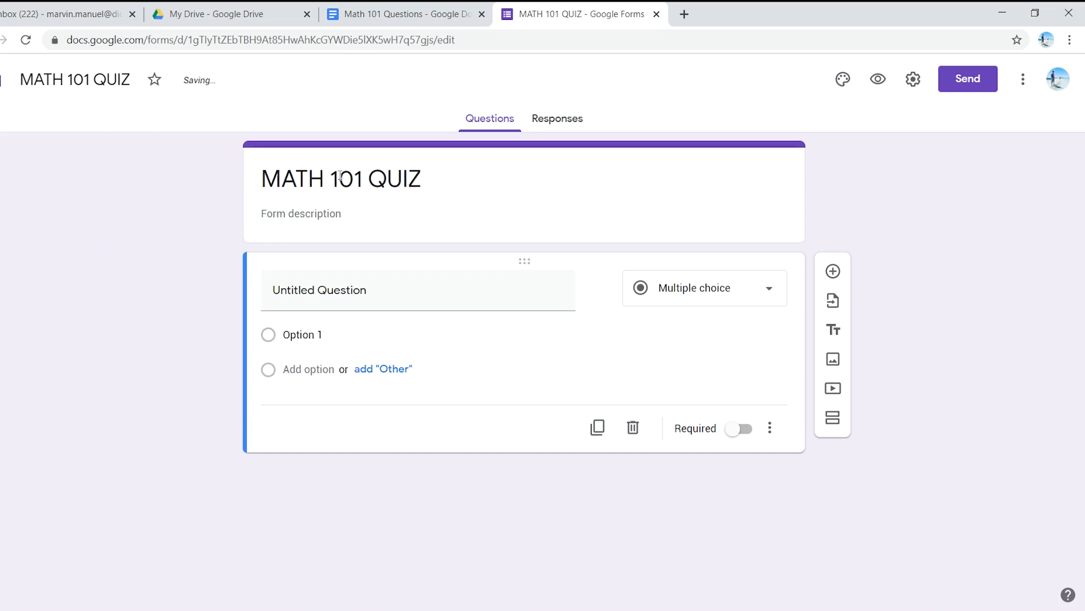
Step: Set the form description to "Please answer the following questions."
{"action": "left_click", "coordinate": [324, 214]}
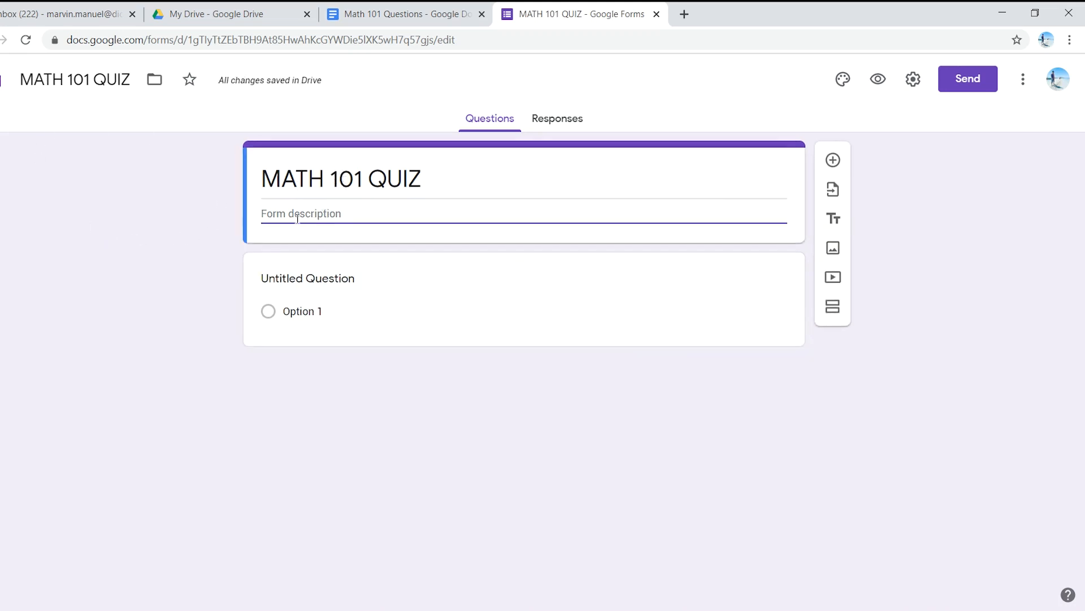
{"action": "type", "text": "p"}
{"action": "key", "text": "BackSpace"}
{"action": "type", "text": "Please anq"}
{"action": "key", "text": "BackSpace"}
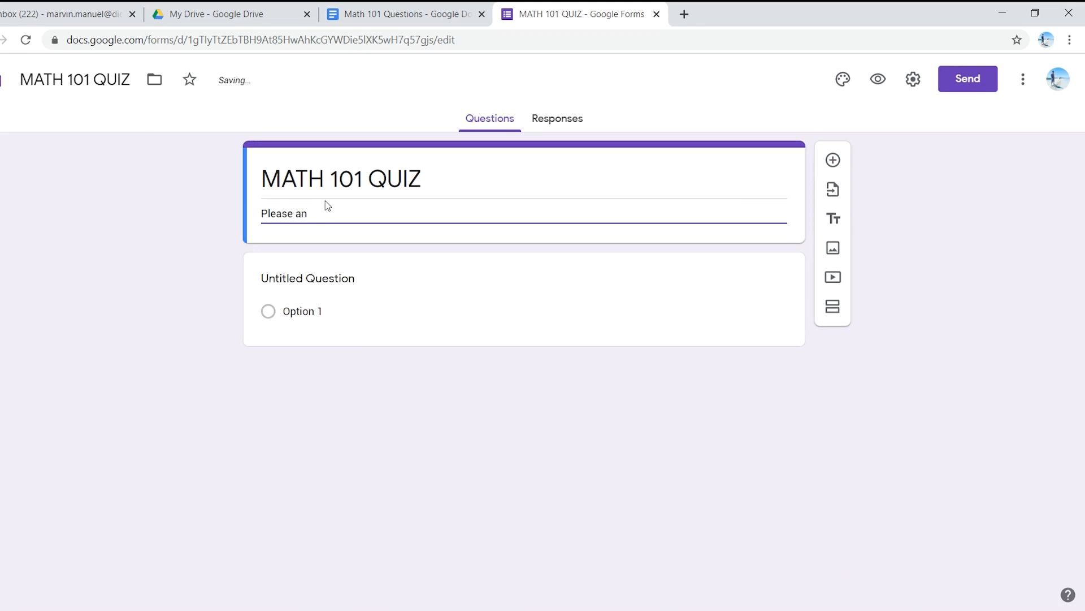
{"action": "type", "text": "n"}
{"action": "key", "text": "BackSpace"}
{"action": "type", "text": "swer the following questions."}
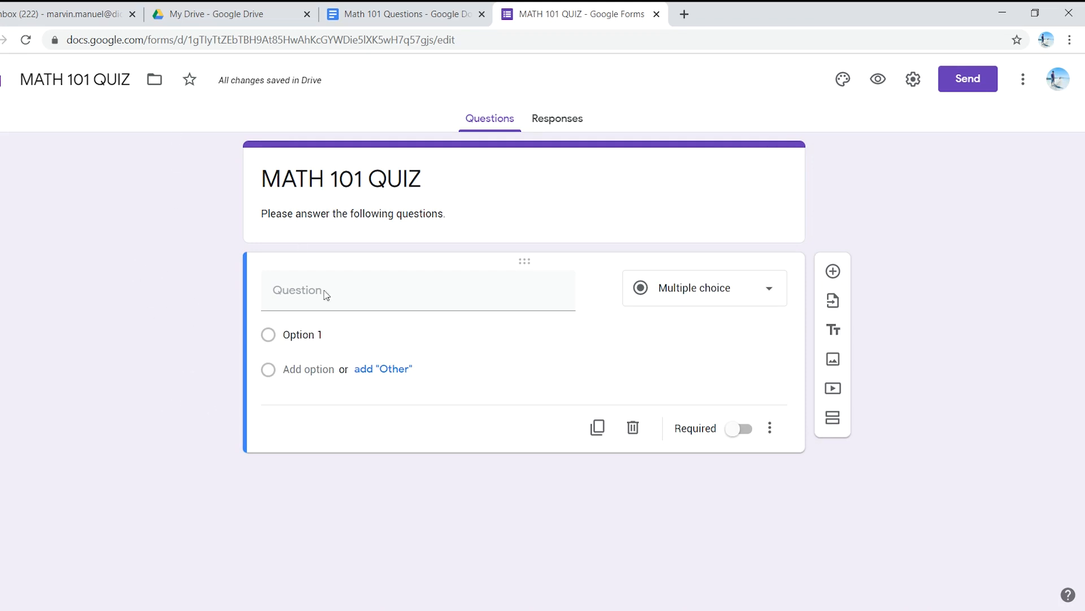
Step: Copy "How many sides does a rectangle have?" from the Math 101 Questions document into the form's first question title
{"action": "left_click", "coordinate": [404, 12]}
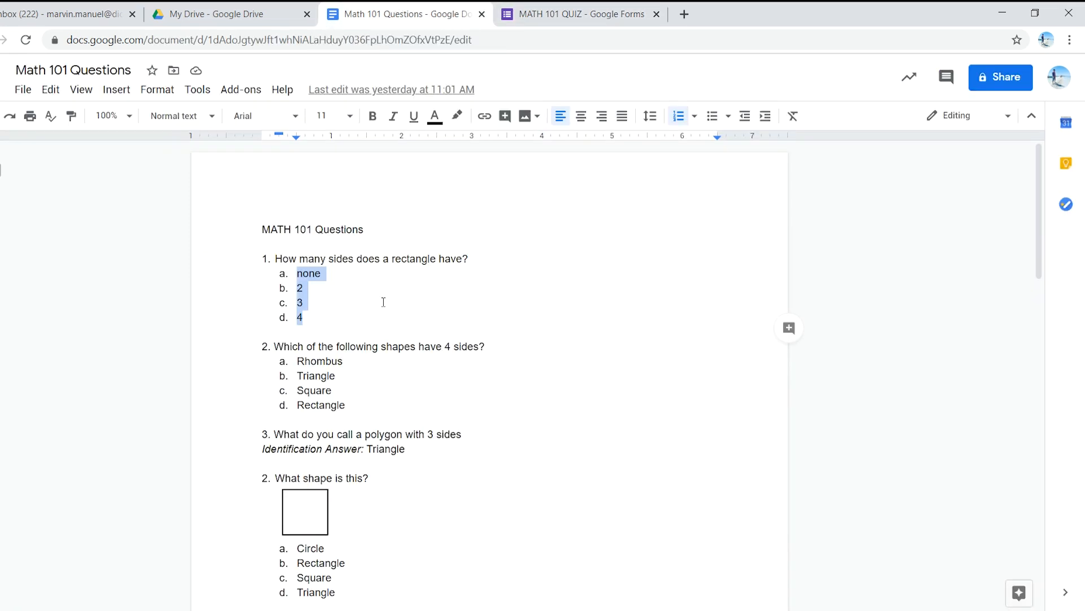
{"action": "left_click", "coordinate": [404, 240]}
{"action": "left_click_drag", "start_coordinate": [275, 258], "coordinate": [476, 262]}
{"action": "key", "text": "ctrl+c"}
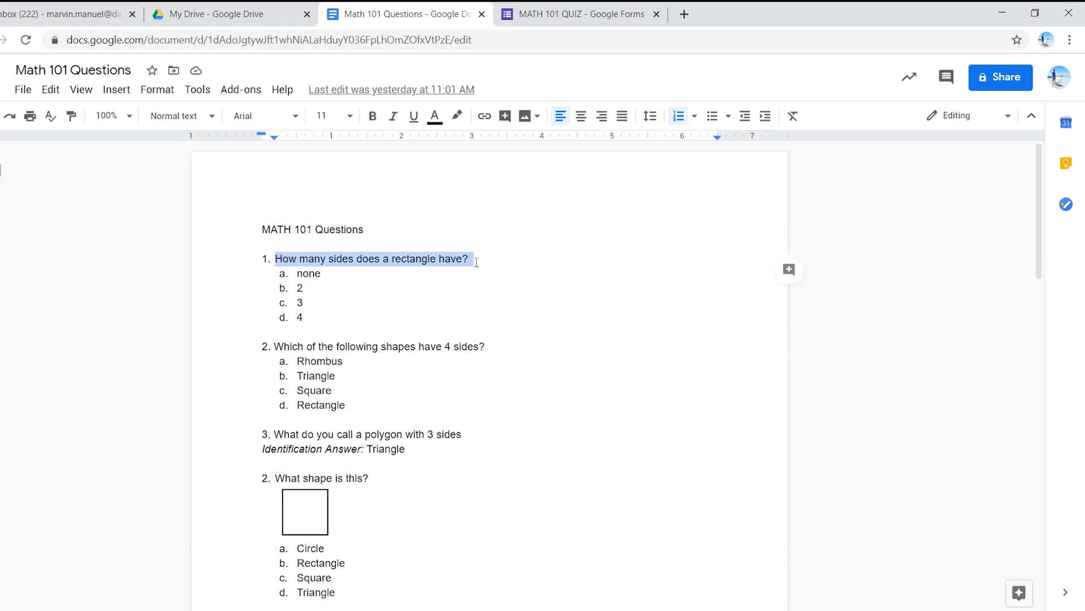
{"action": "left_click", "coordinate": [574, 14]}
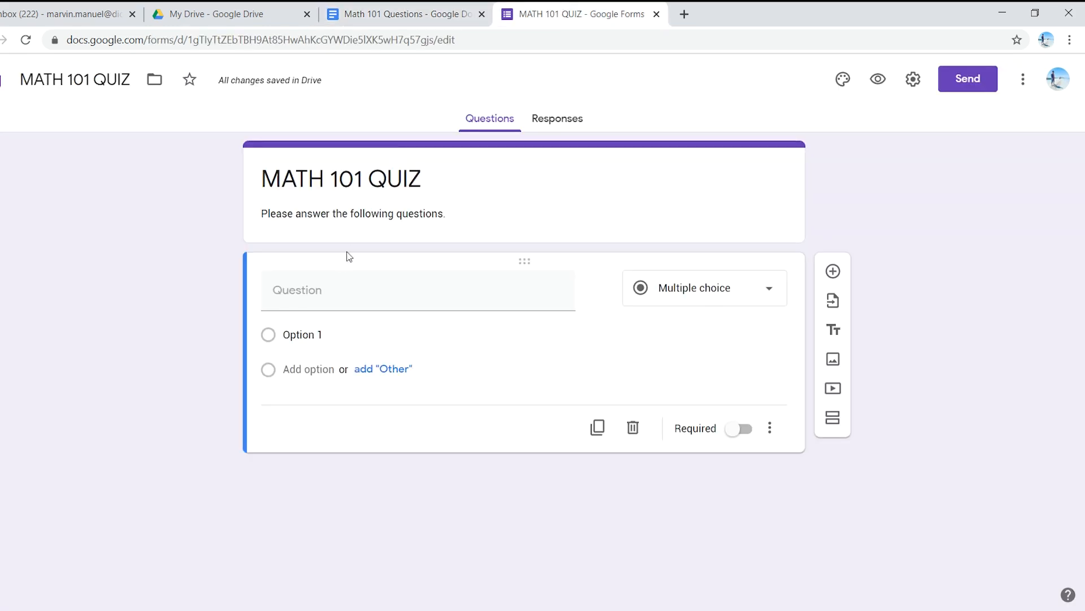
{"action": "left_click", "coordinate": [336, 300]}
{"action": "key", "text": "ctrl+v"}
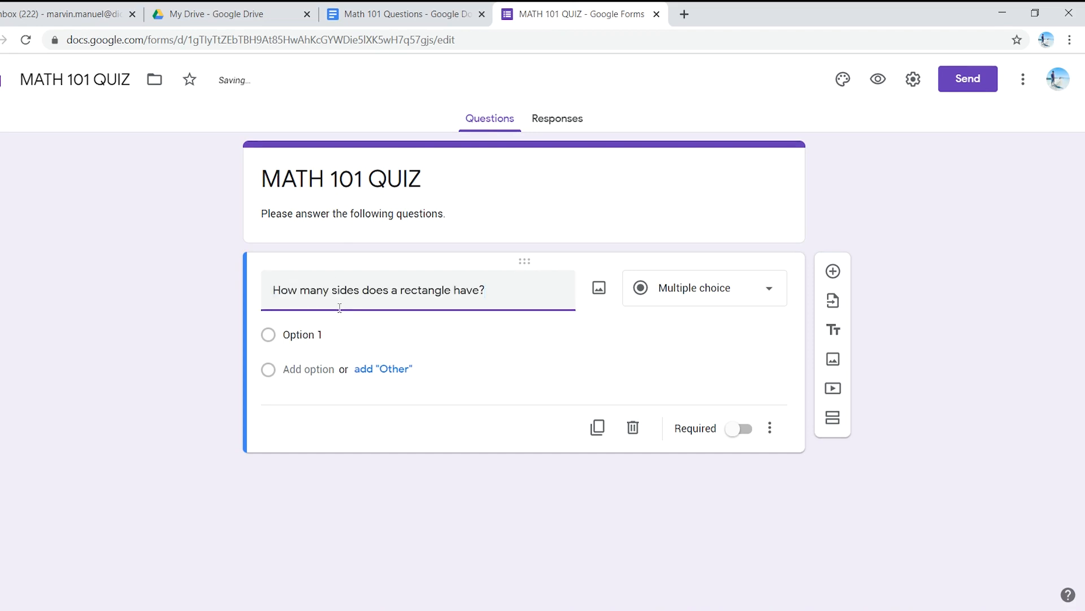
Step: Copy the choices none, 2, 3 and 4 from the document into the rectangle question as its answer options
{"action": "left_click", "coordinate": [400, 11]}
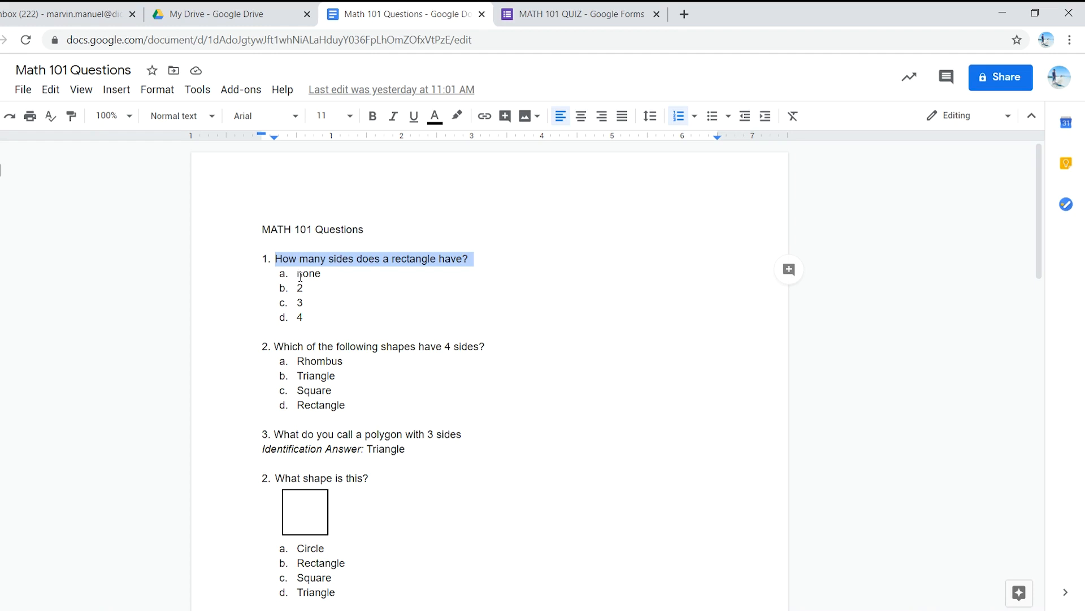
{"action": "left_click_drag", "start_coordinate": [307, 314], "coordinate": [295, 276]}
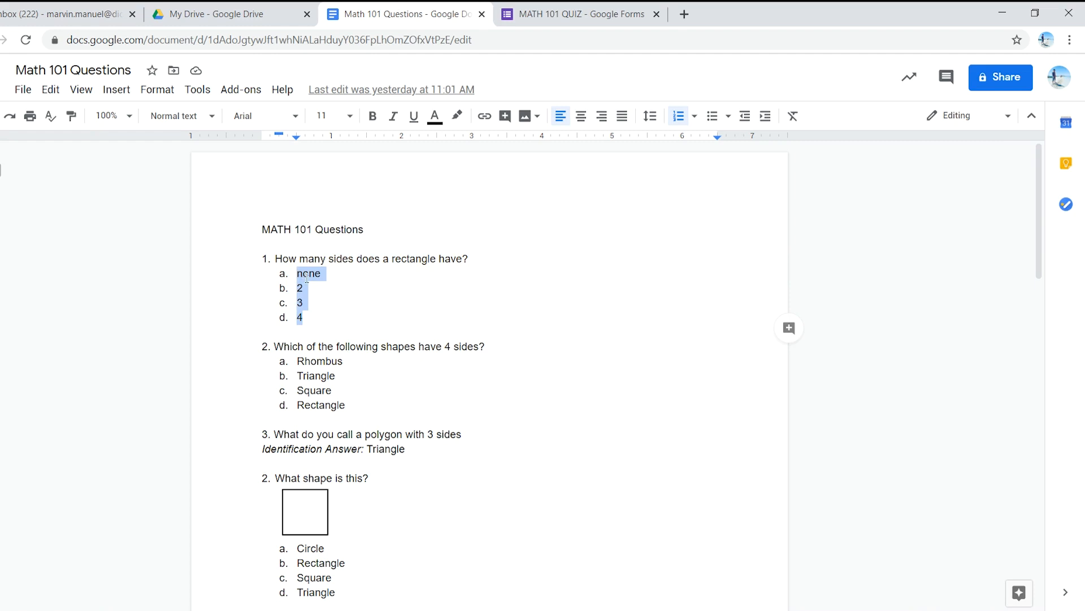
{"action": "right_click", "coordinate": [306, 277]}
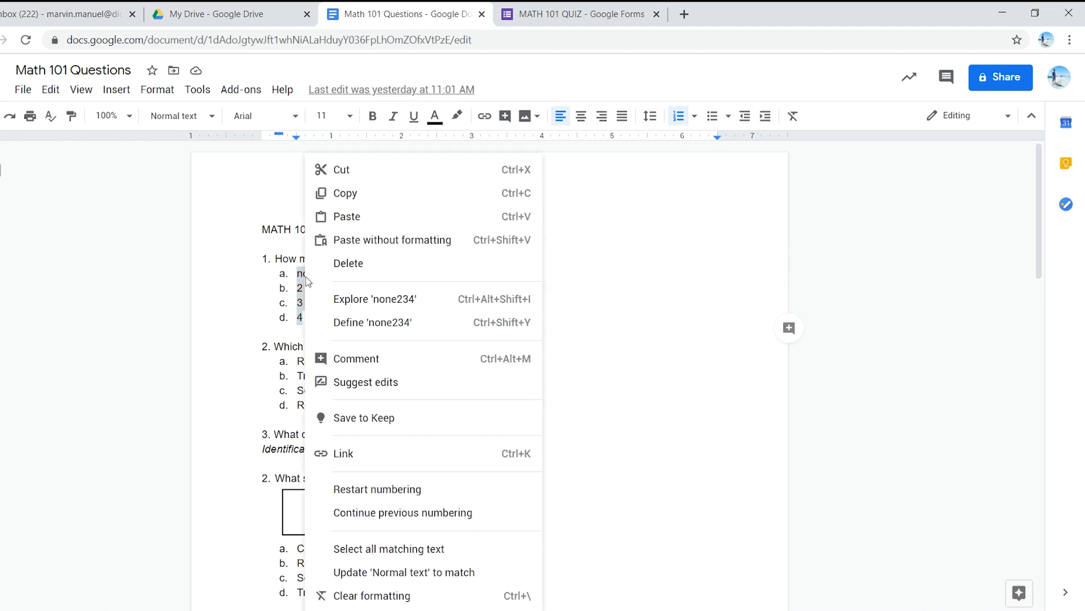
{"action": "left_click", "coordinate": [345, 192]}
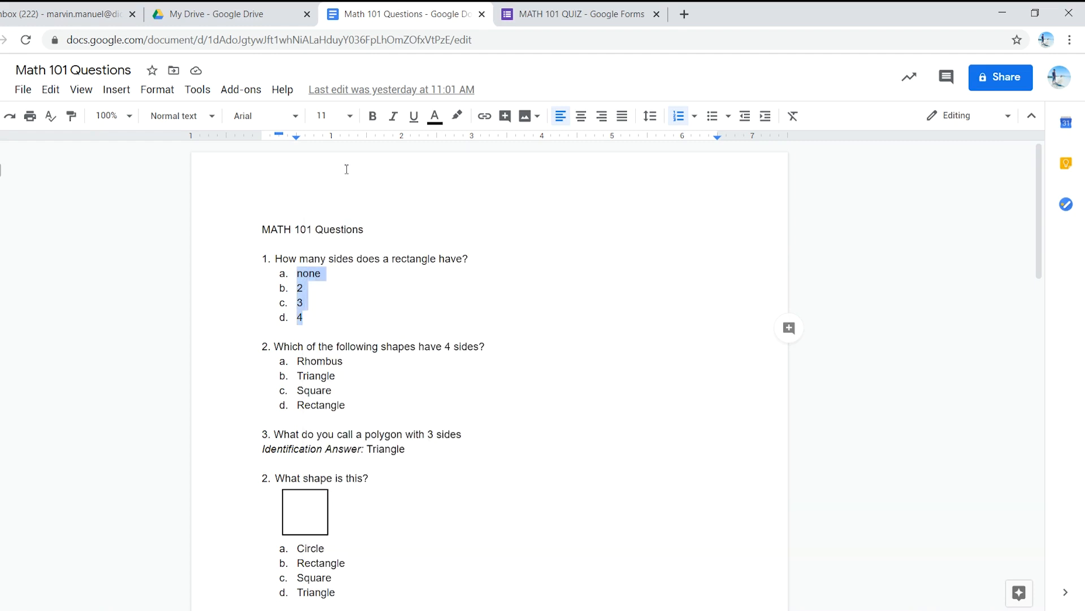
{"action": "left_click", "coordinate": [526, 12]}
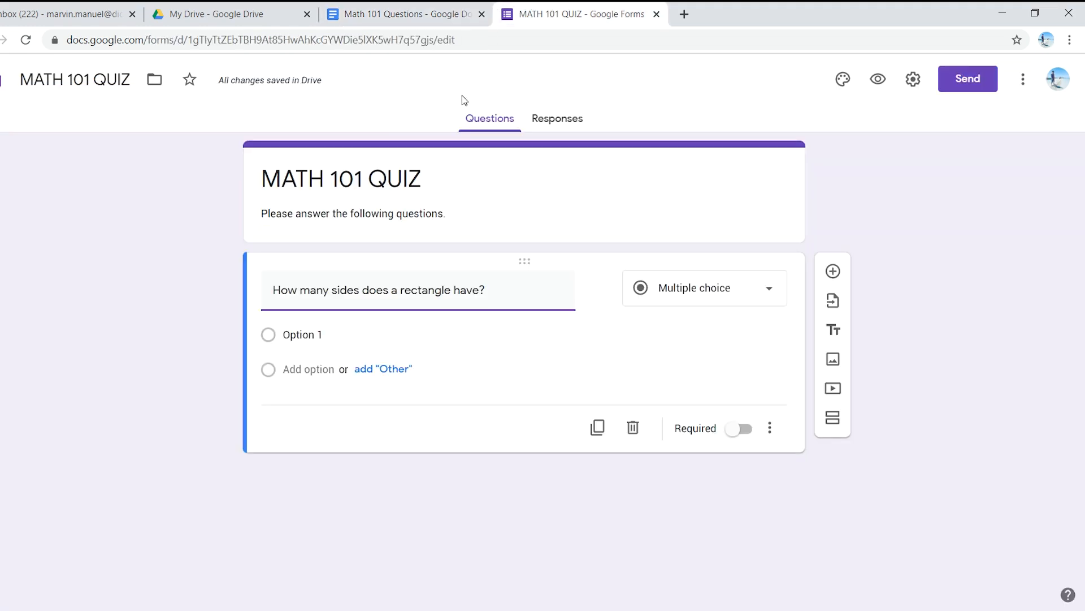
{"action": "left_click", "coordinate": [339, 335]}
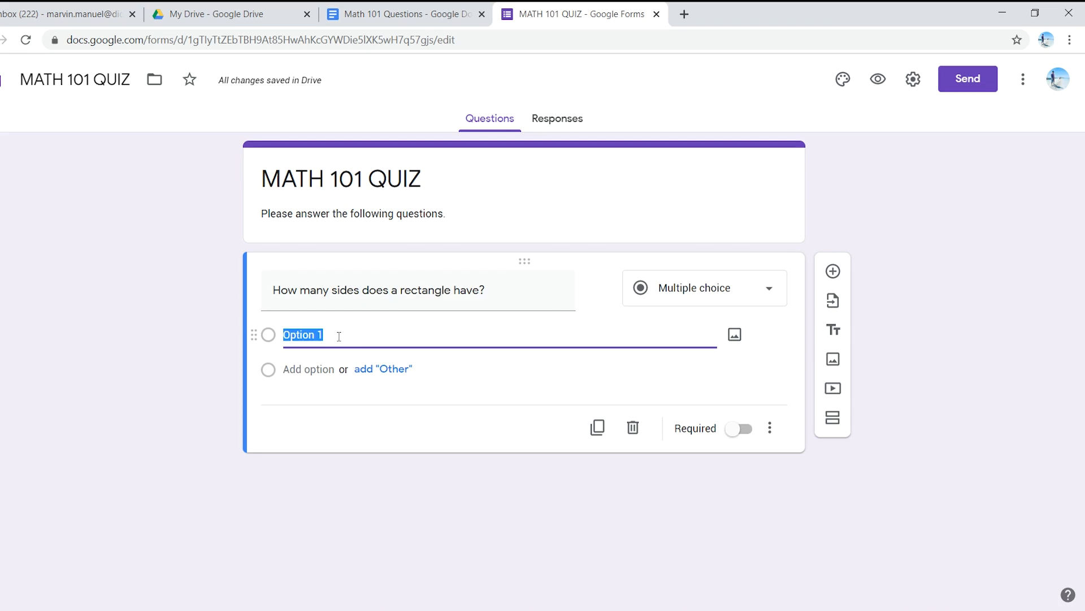
{"action": "key", "text": "ctrl+v"}
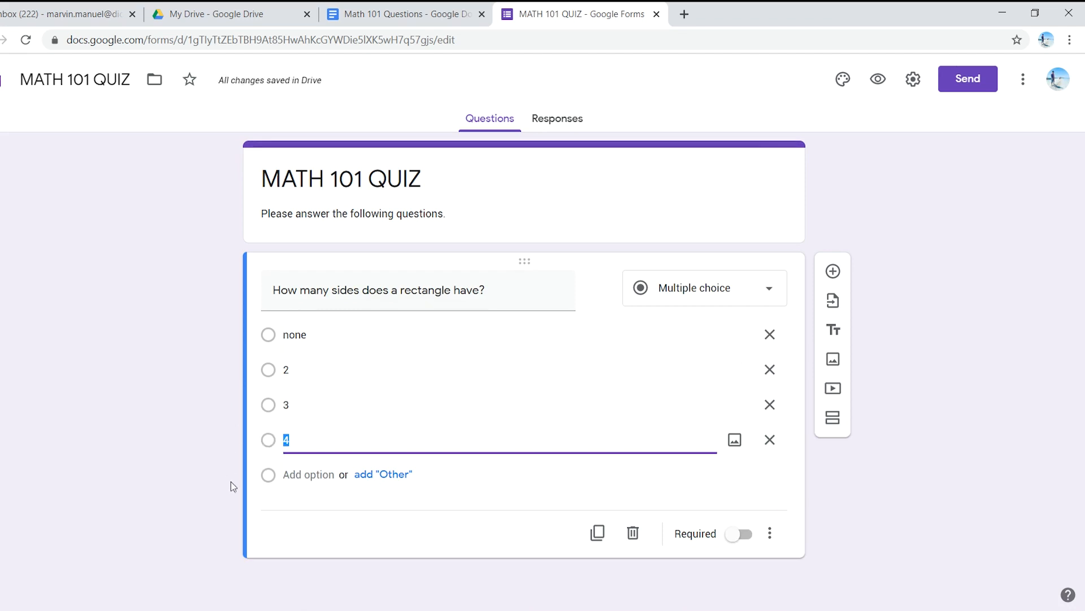
{"action": "left_click", "coordinate": [177, 427]}
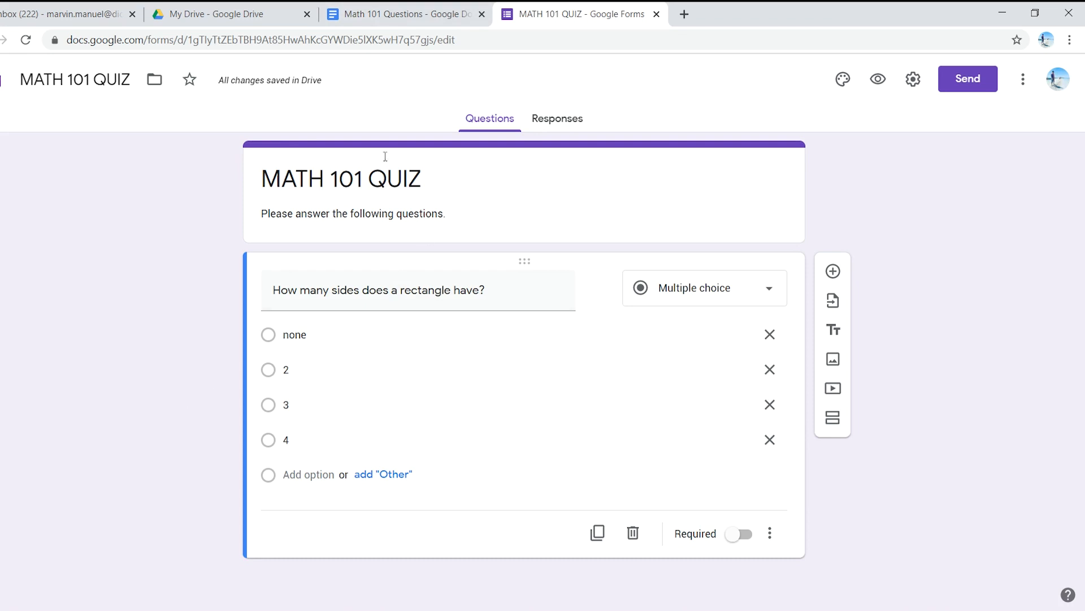
Step: Copy "Which of the following shapes have 4 sides?" from the Math 101 Questions document into a new question on the MATH 101 QUIZ form
{"action": "left_click", "coordinate": [406, 13]}
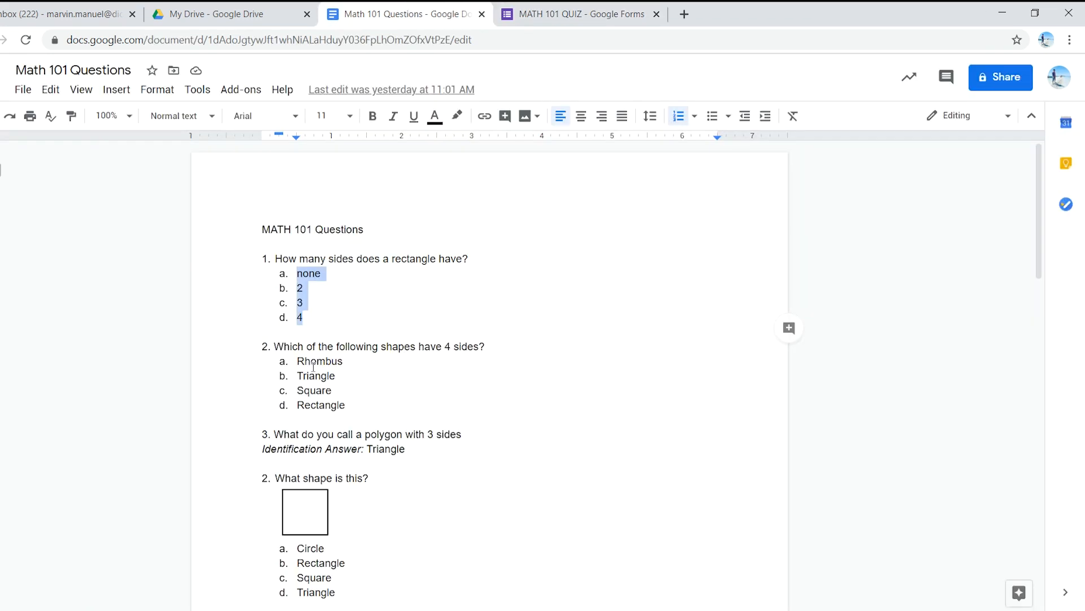
{"action": "left_click", "coordinate": [275, 346]}
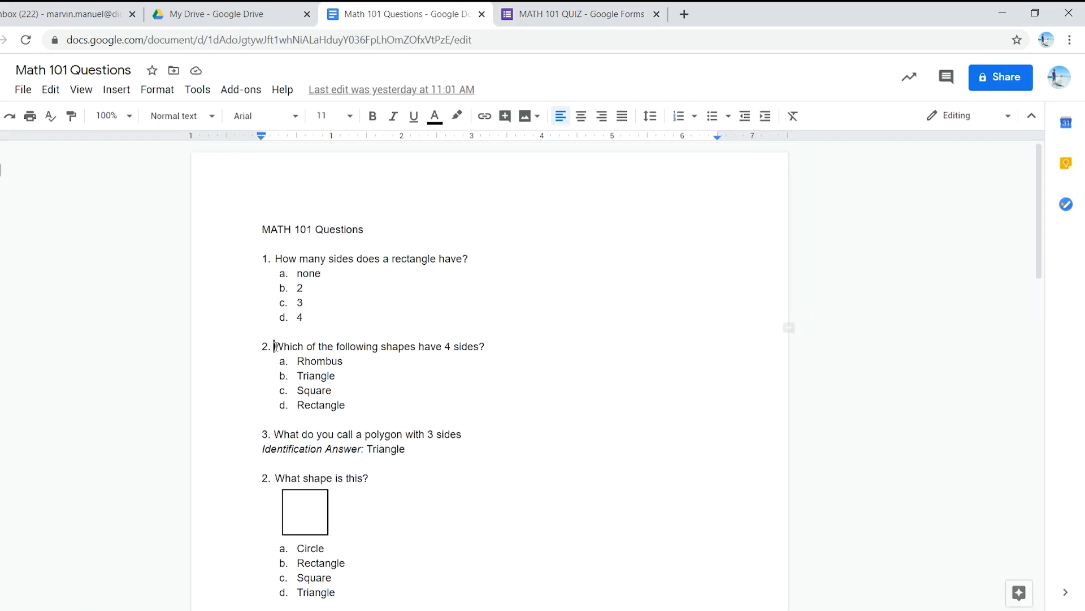
{"action": "left_click", "coordinate": [487, 347], "text": "shift"}
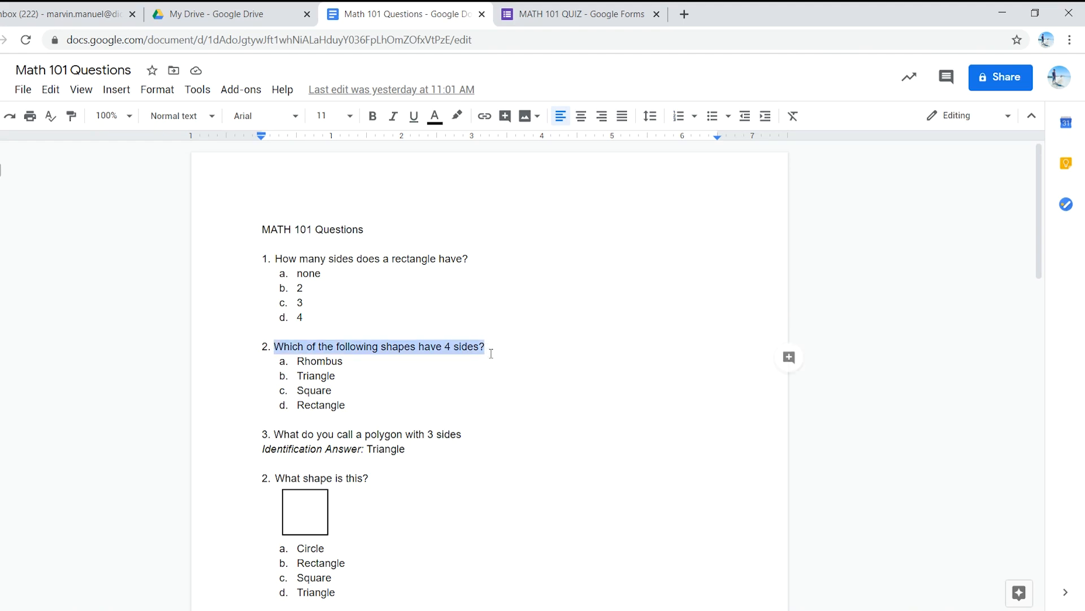
{"action": "left_click", "coordinate": [571, 14]}
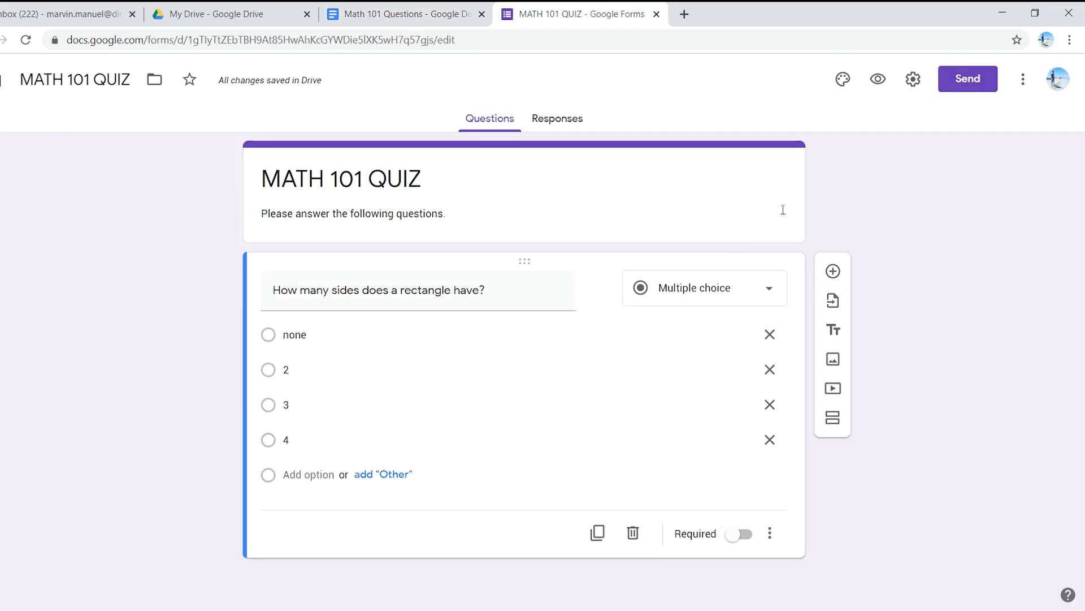
{"action": "left_click", "coordinate": [831, 274]}
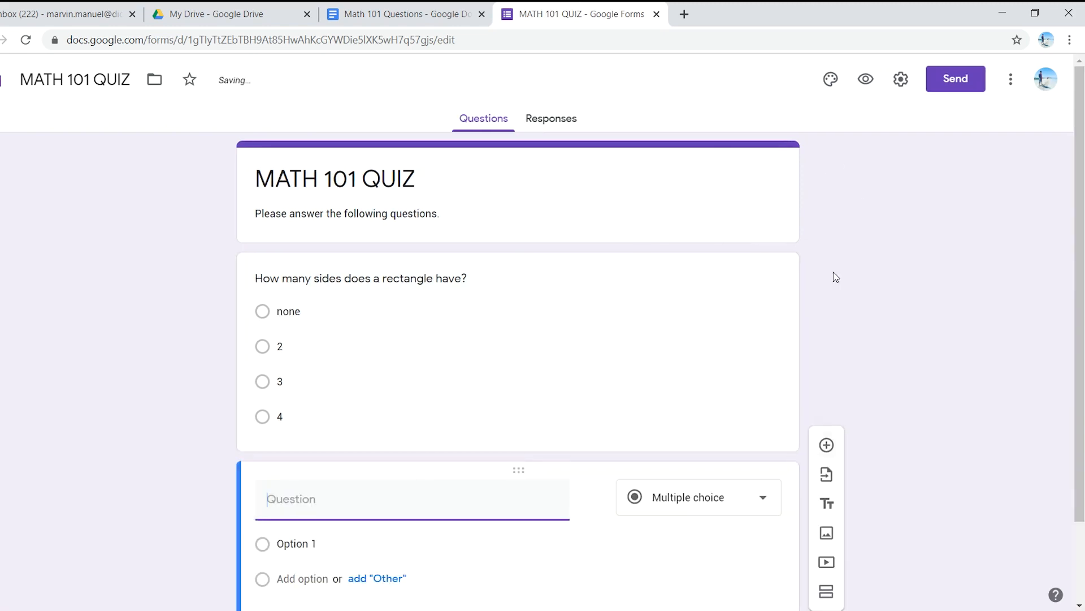
{"action": "key", "text": "ctrl+v"}
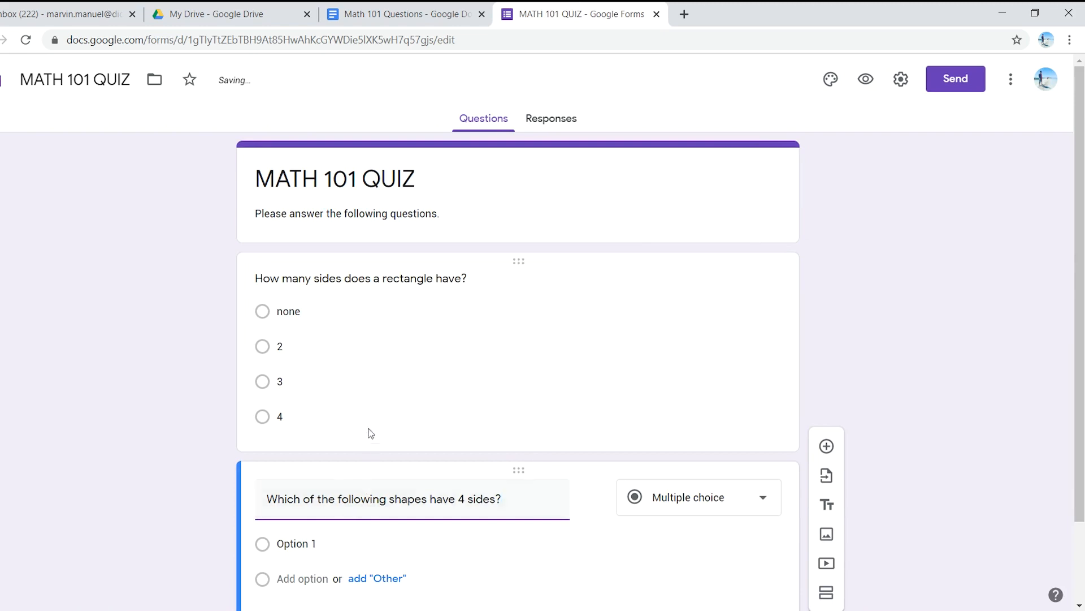
Step: Make the question "How many sides does a rectangle have?" required
{"action": "scroll", "coordinate": [367, 389], "scroll_direction": "up", "scroll_amount": 2}
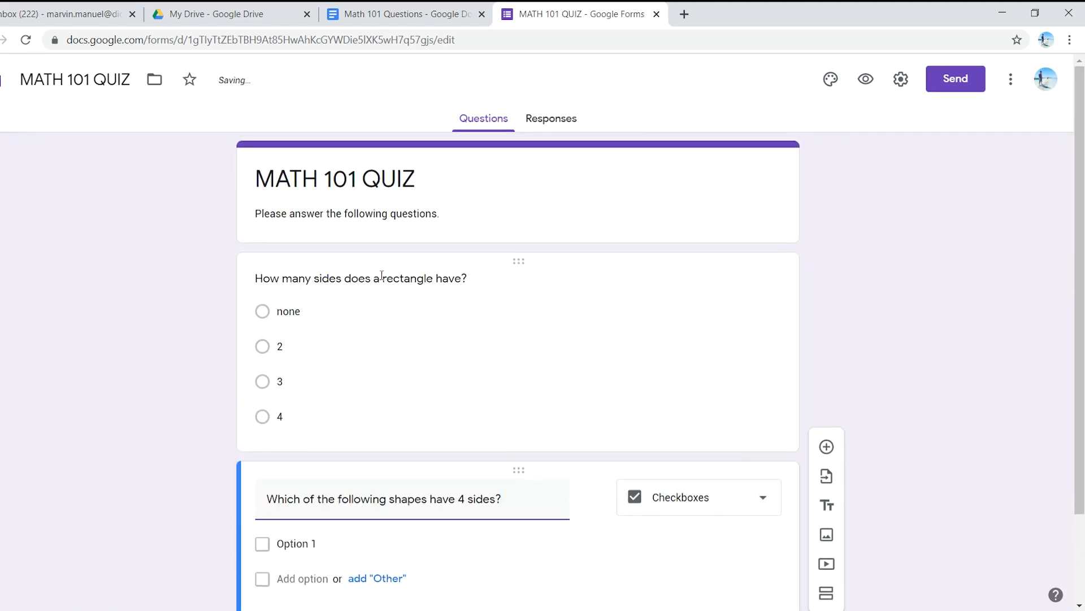
{"action": "left_click", "coordinate": [459, 320]}
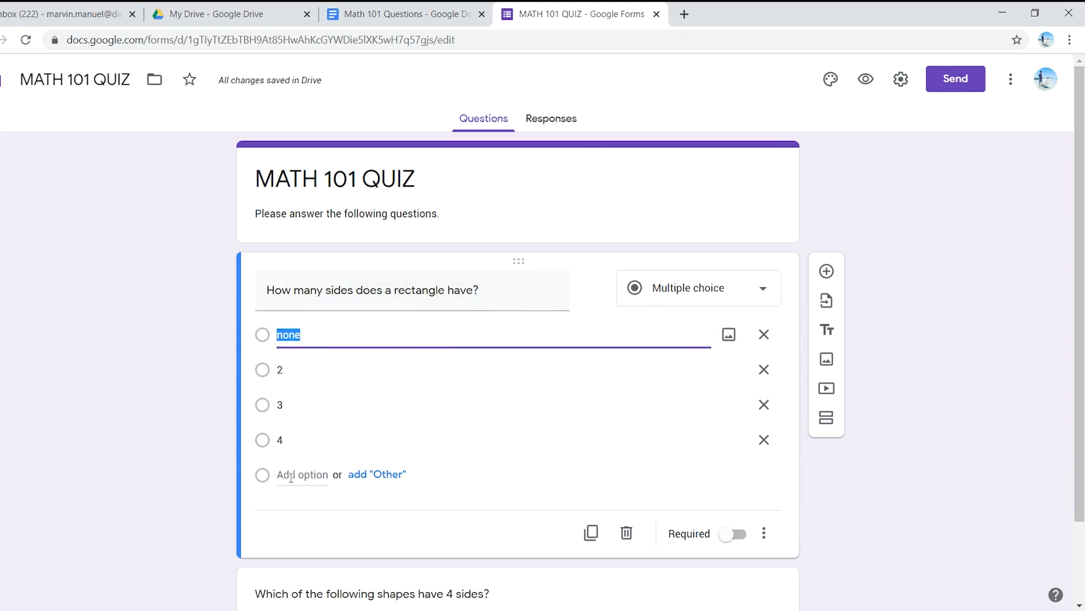
{"action": "left_click", "coordinate": [734, 536]}
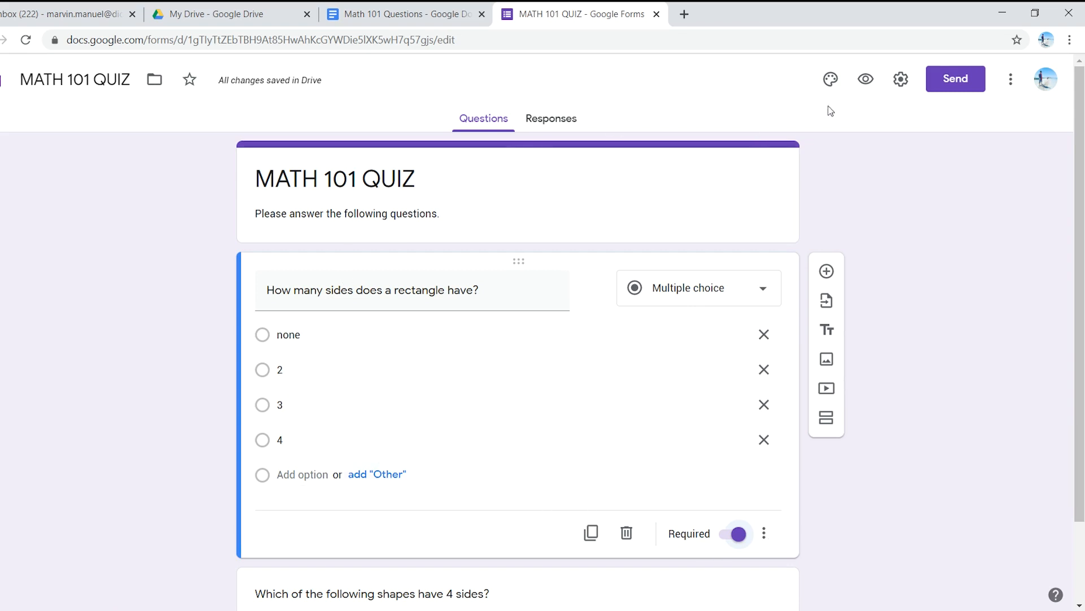
Step: Turn the form into a quiz in its settings, with grades released later, after manual review, and save
{"action": "left_click", "coordinate": [899, 79]}
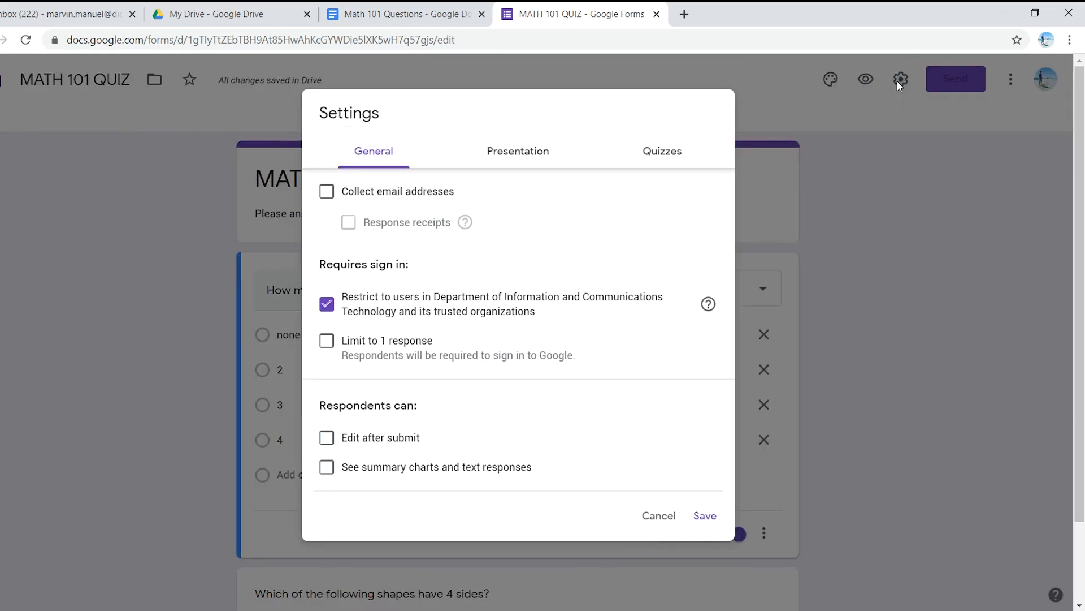
{"action": "left_click", "coordinate": [534, 150]}
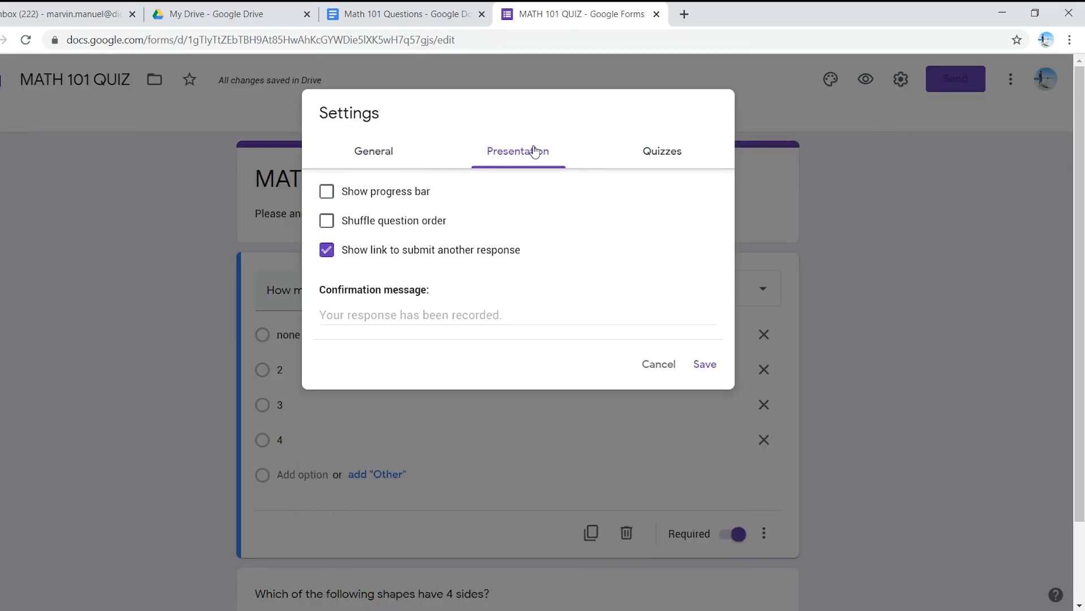
{"action": "left_click", "coordinate": [678, 148]}
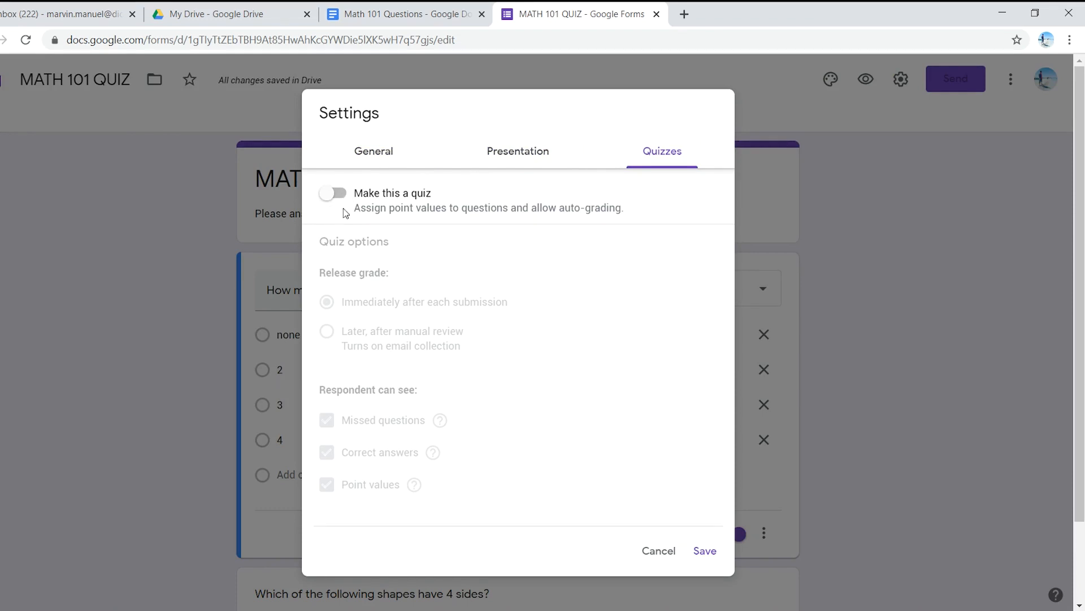
{"action": "left_click", "coordinate": [345, 196]}
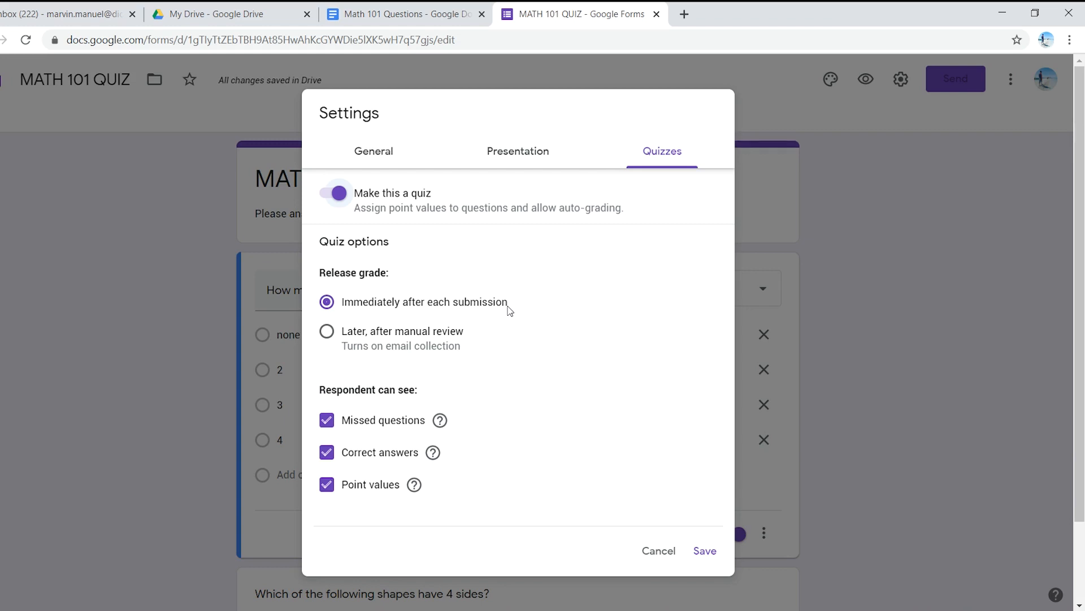
{"action": "left_click", "coordinate": [389, 332]}
{"action": "scroll", "coordinate": [396, 390], "scroll_direction": "down", "scroll_amount": 1}
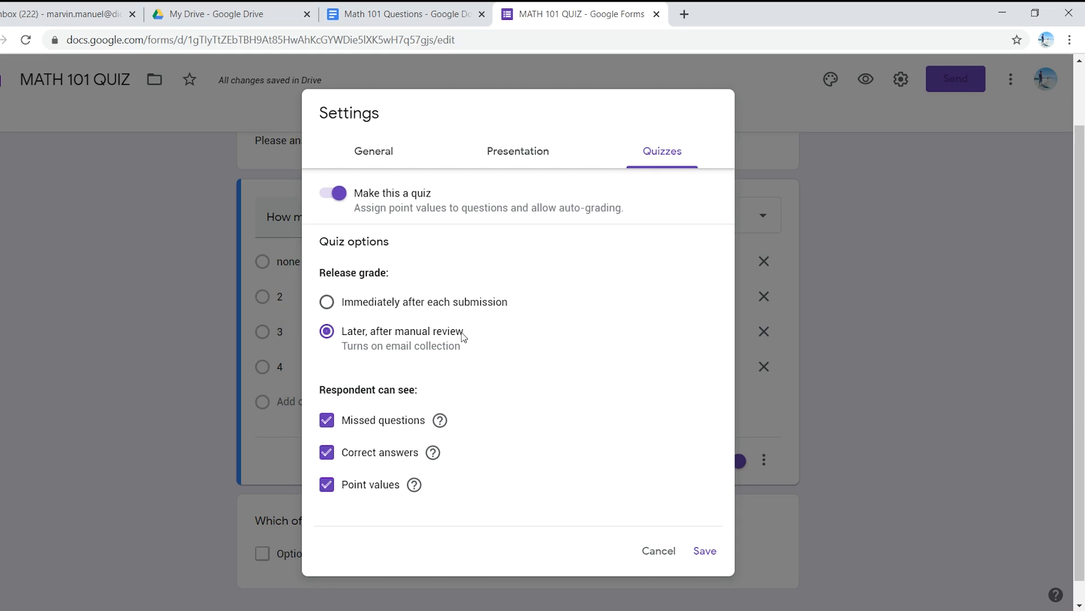
{"action": "left_click", "coordinate": [704, 554]}
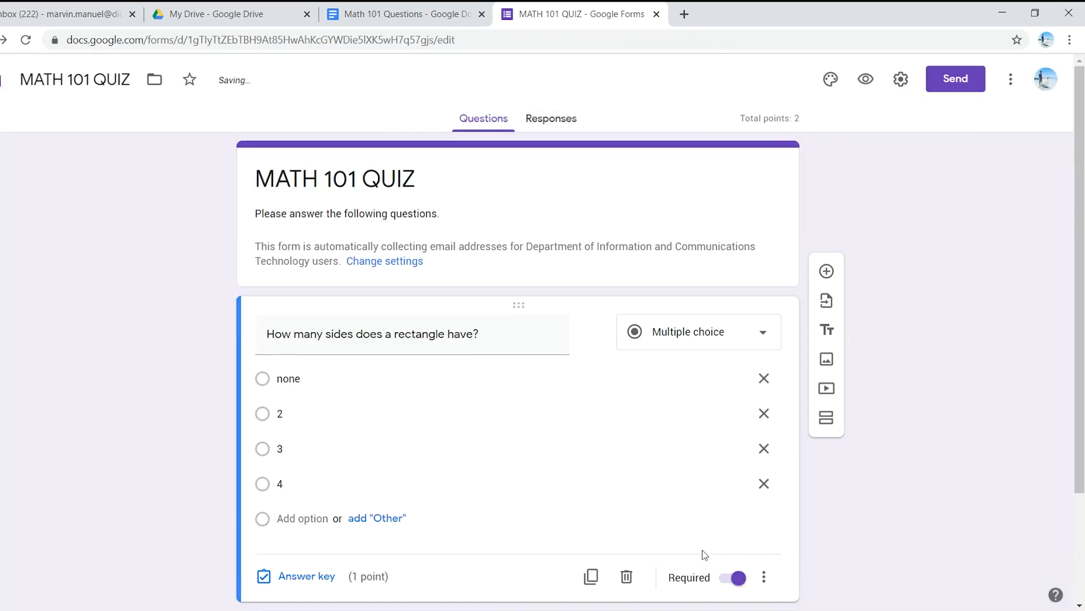
Step: Enable shuffled question order in the form's presentation settings and save
{"action": "scroll", "coordinate": [701, 551], "scroll_direction": "down", "scroll_amount": 3}
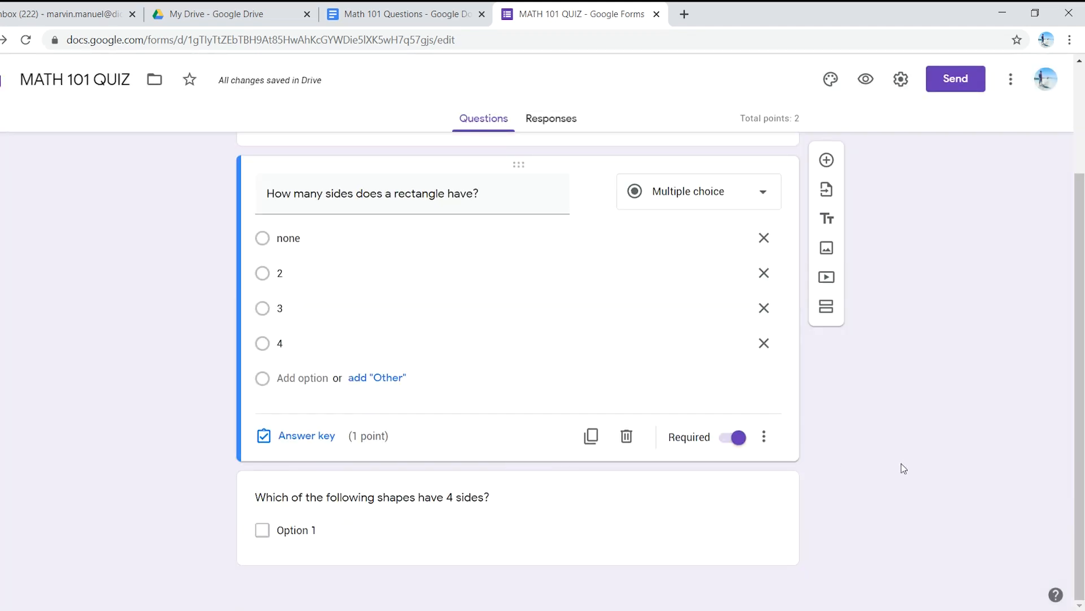
{"action": "scroll", "coordinate": [874, 460], "scroll_direction": "up", "scroll_amount": 3}
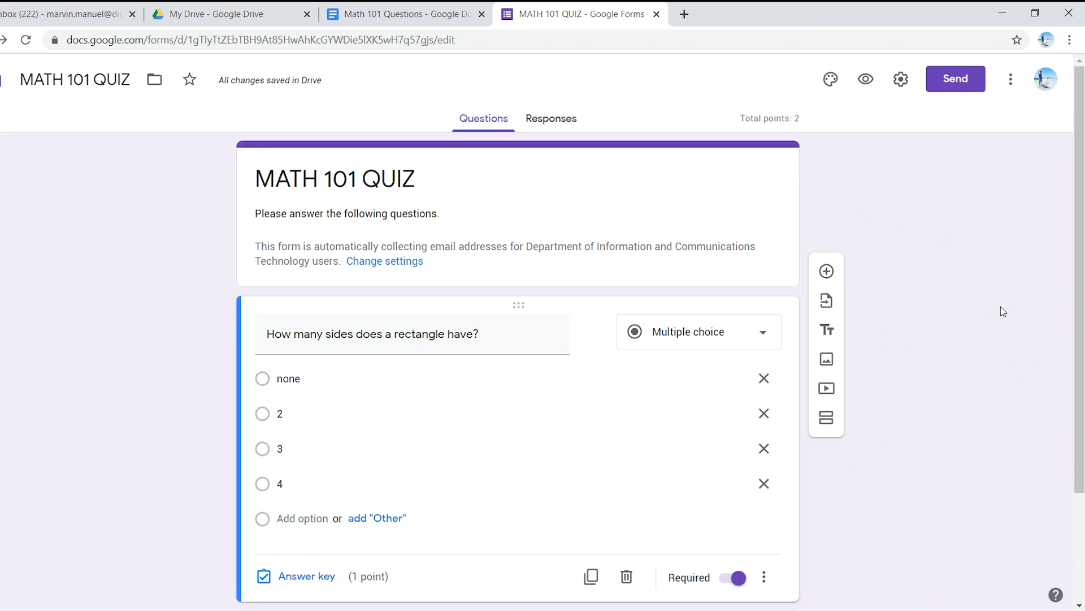
{"action": "left_click", "coordinate": [901, 79]}
{"action": "left_click", "coordinate": [512, 158]}
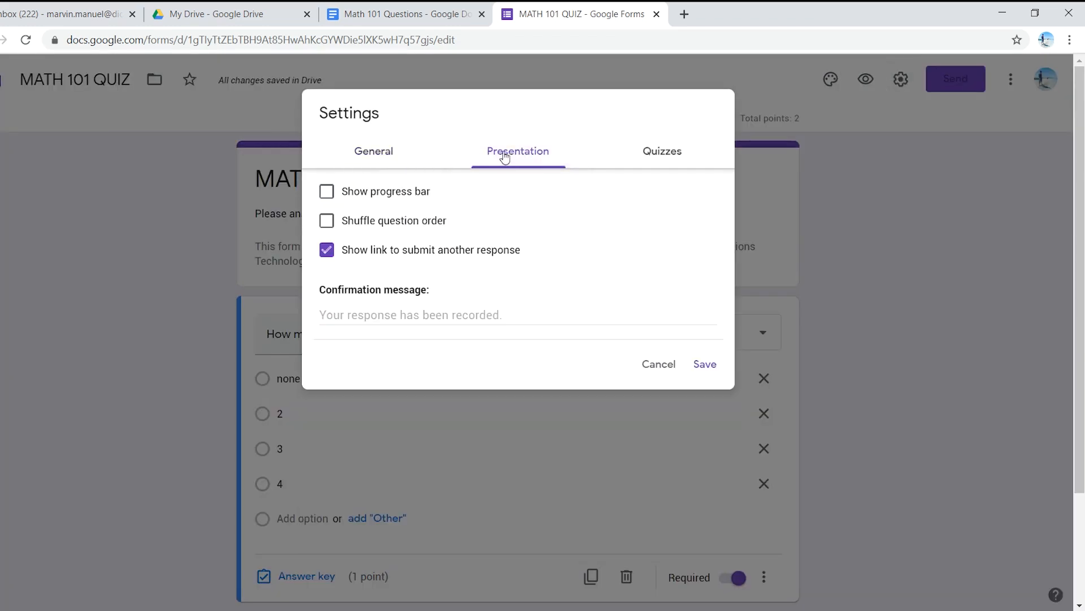
{"action": "left_click", "coordinate": [333, 223]}
{"action": "left_click", "coordinate": [704, 362]}
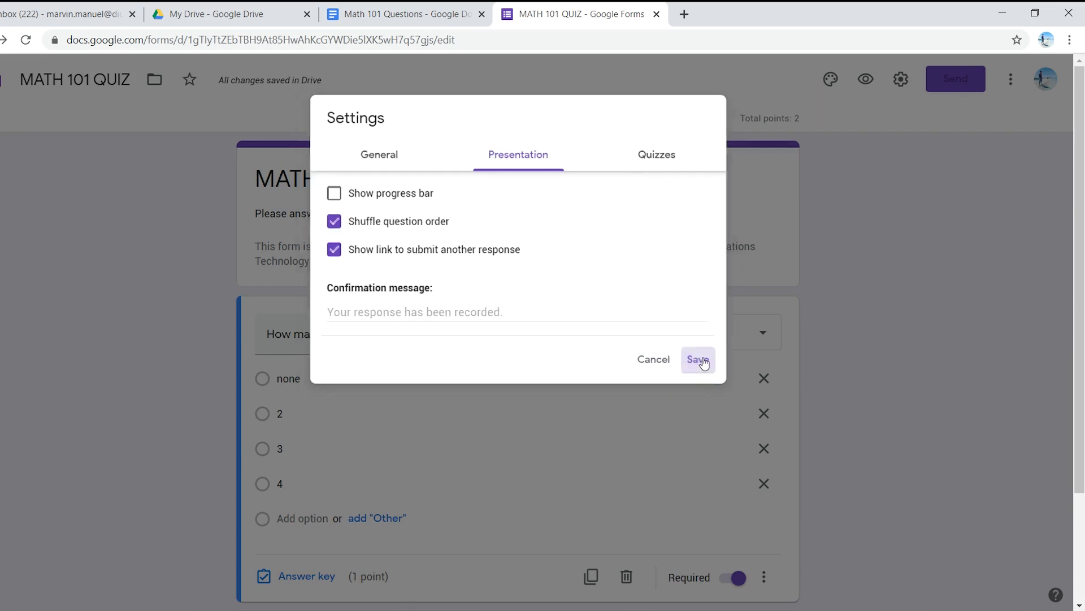
Step: Open the rectangle question's answer key and mark 4 as the correct answer
{"action": "scroll", "coordinate": [581, 316], "scroll_direction": "down", "scroll_amount": 3}
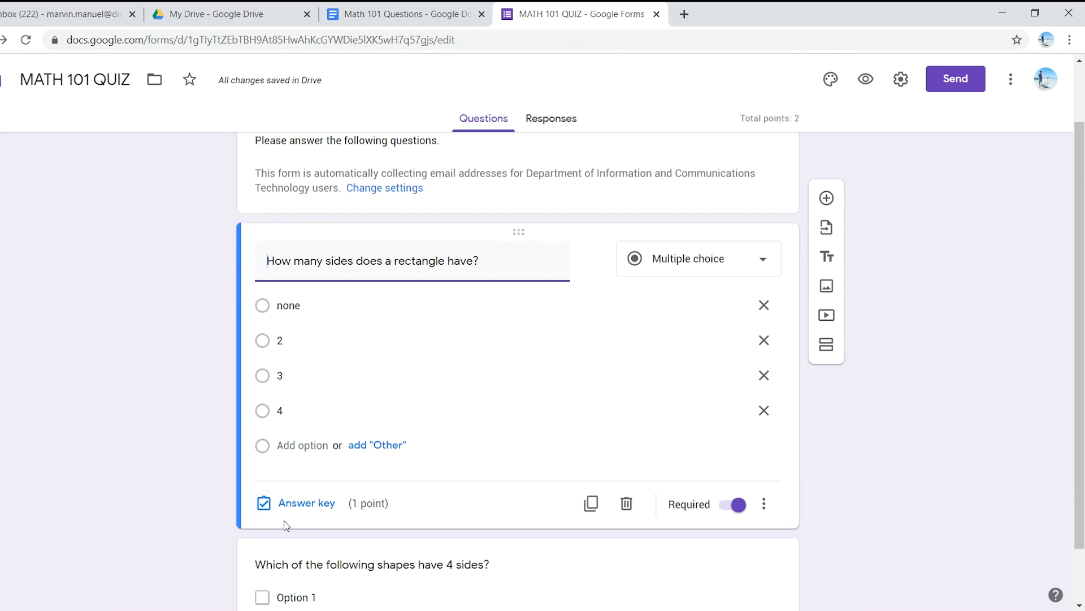
{"action": "left_click", "coordinate": [314, 508]}
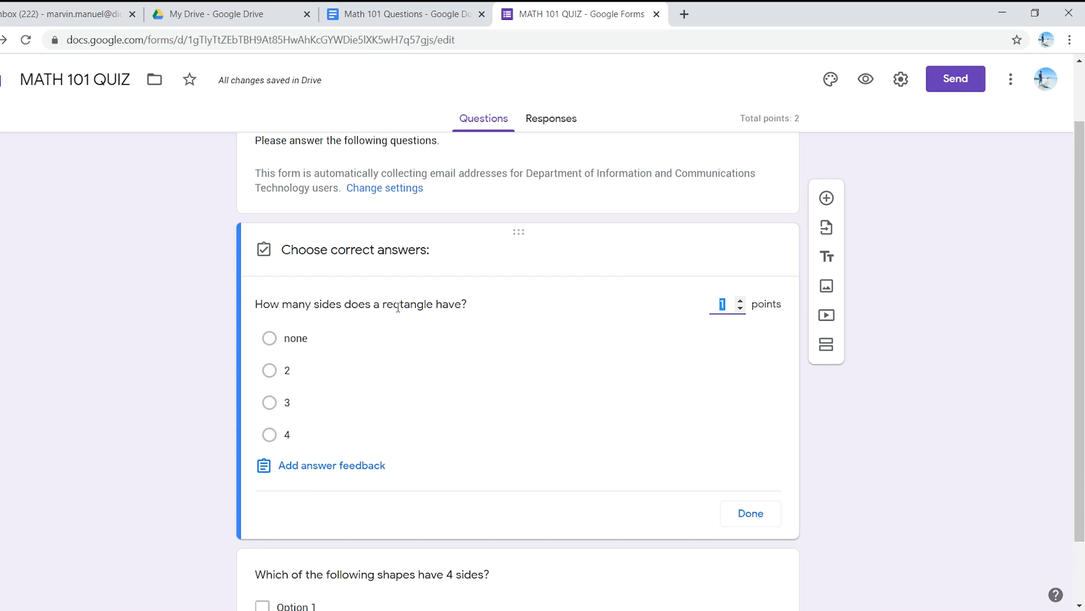
{"action": "left_click", "coordinate": [272, 438]}
{"action": "left_click", "coordinate": [270, 436]}
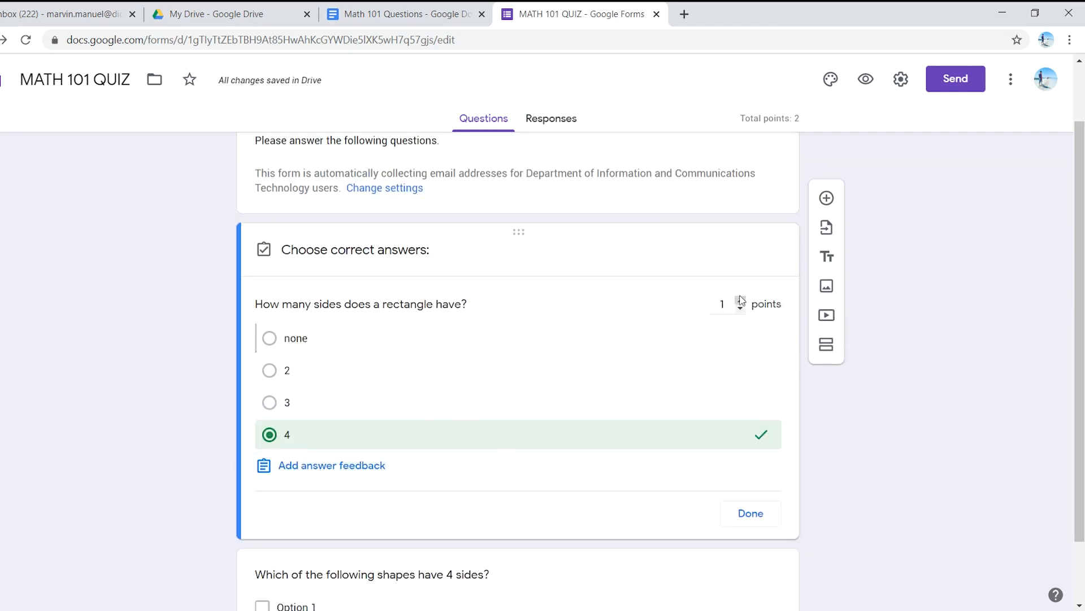
Step: Enter "Please review our previous lessons" as the rectangle question's feedback for incorrect answers
{"action": "left_click", "coordinate": [313, 466]}
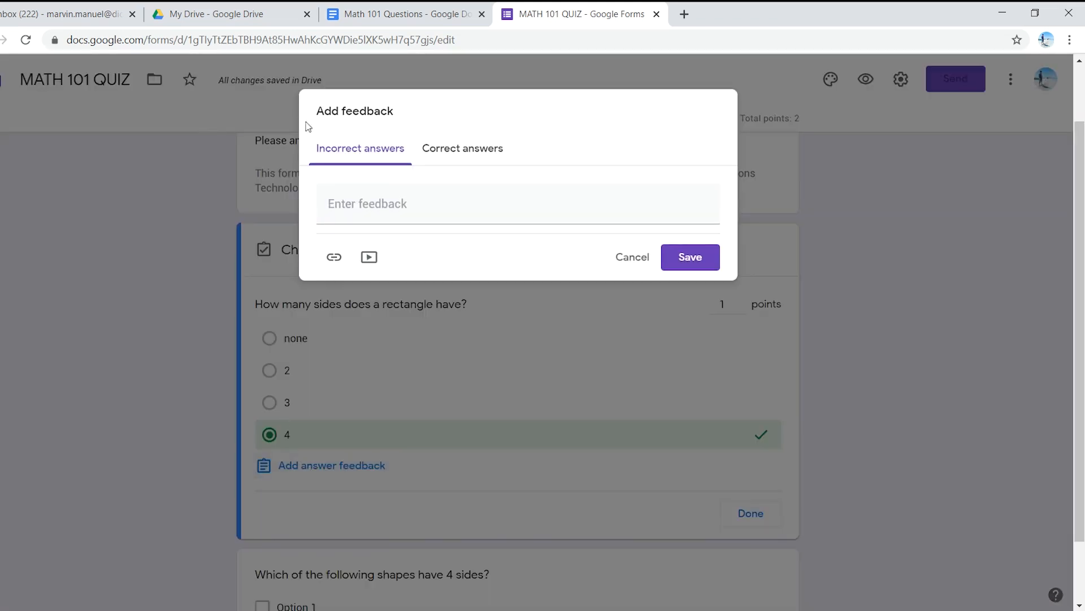
{"action": "left_click", "coordinate": [343, 204]}
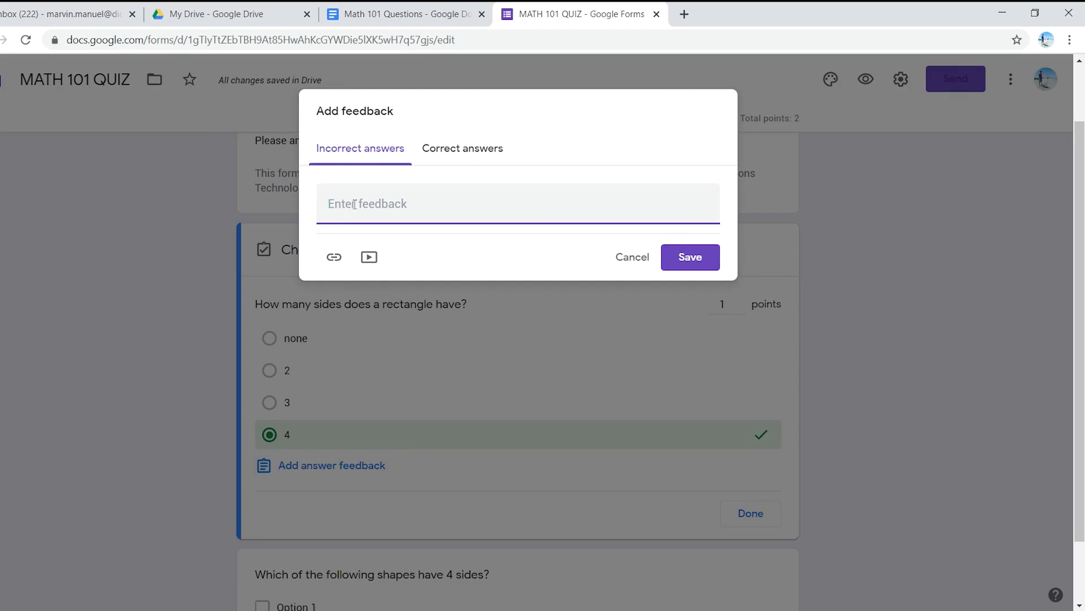
{"action": "type", "text": "Please review our note"}
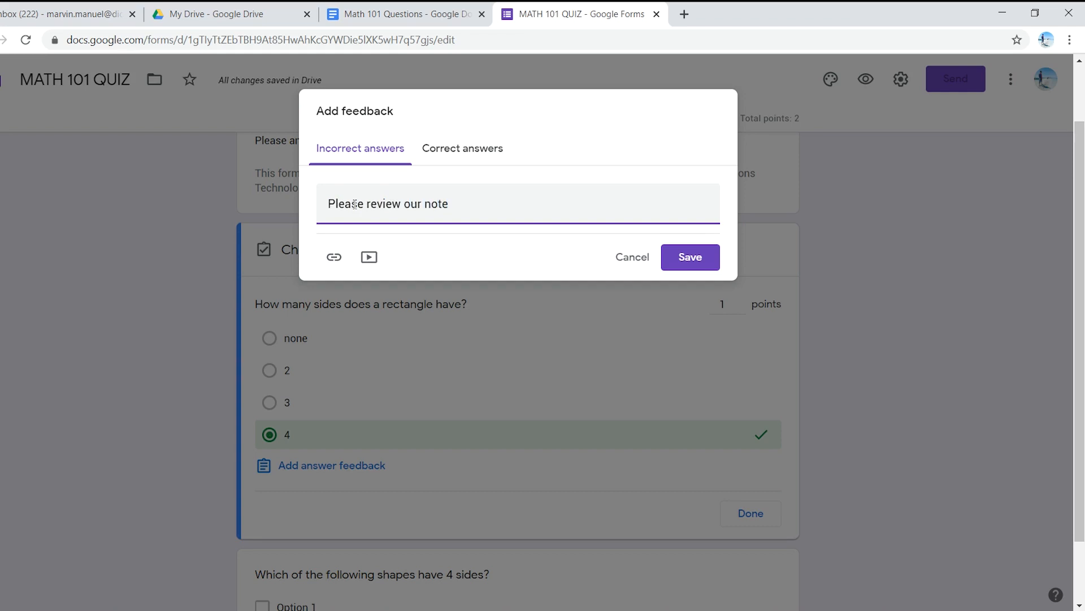
{"action": "type", "text": "s"}
{"action": "key", "text": "BackSpace"}
{"action": "key", "text": "BackSpace"}
{"action": "key", "text": "BackSpace"}
{"action": "key", "text": "BackSpace"}
{"action": "key", "text": "BackSpace"}
{"action": "type", "text": "prevoi"}
{"action": "key", "text": "BackSpace"}
{"action": "type", "text": "us lessons"}
Step: Examine the feedback option for correct answers and the YouTube video picker for incorrect-answer feedback without attaching anything
{"action": "left_click", "coordinate": [476, 156]}
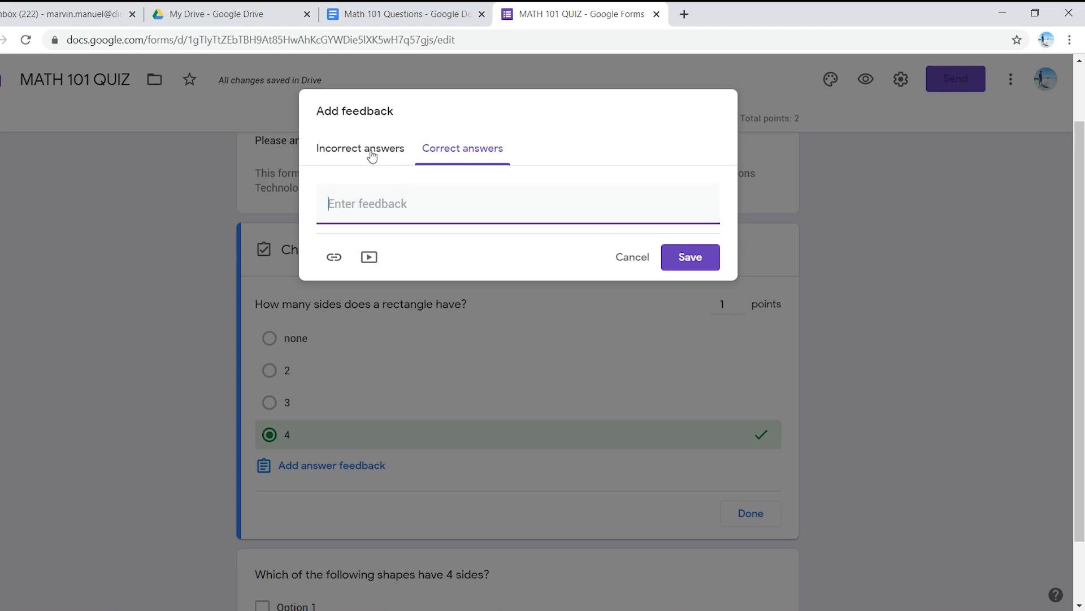
{"action": "left_click", "coordinate": [395, 154]}
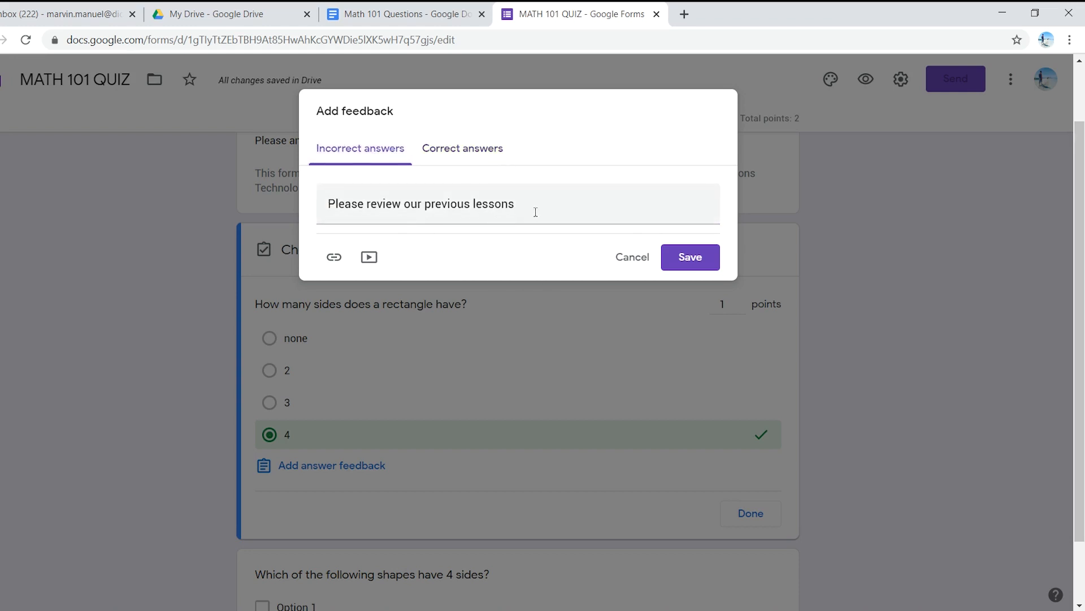
{"action": "left_click", "coordinate": [369, 257]}
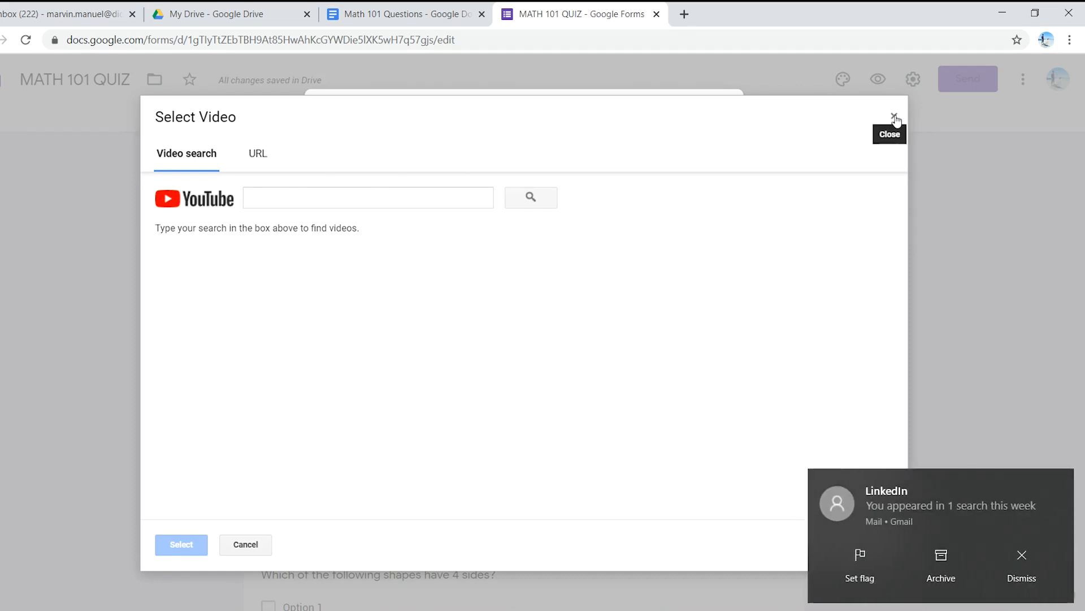
{"action": "left_click", "coordinate": [1060, 483]}
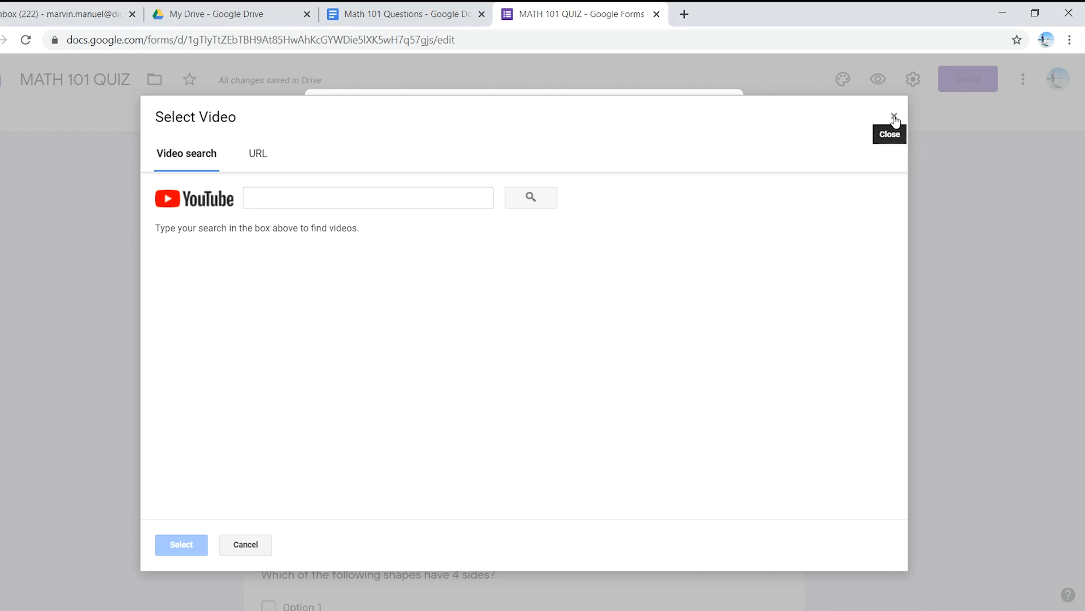
{"action": "left_click", "coordinate": [895, 117]}
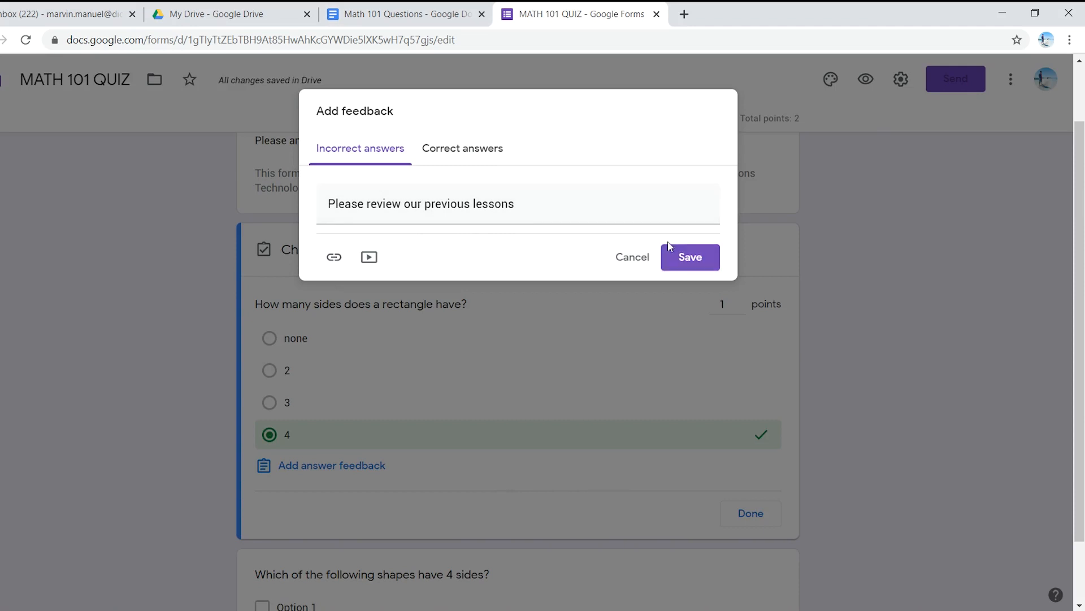
Step: Save the incorrect-answer feedback in the rectangle question's answer key
{"action": "left_click", "coordinate": [692, 258]}
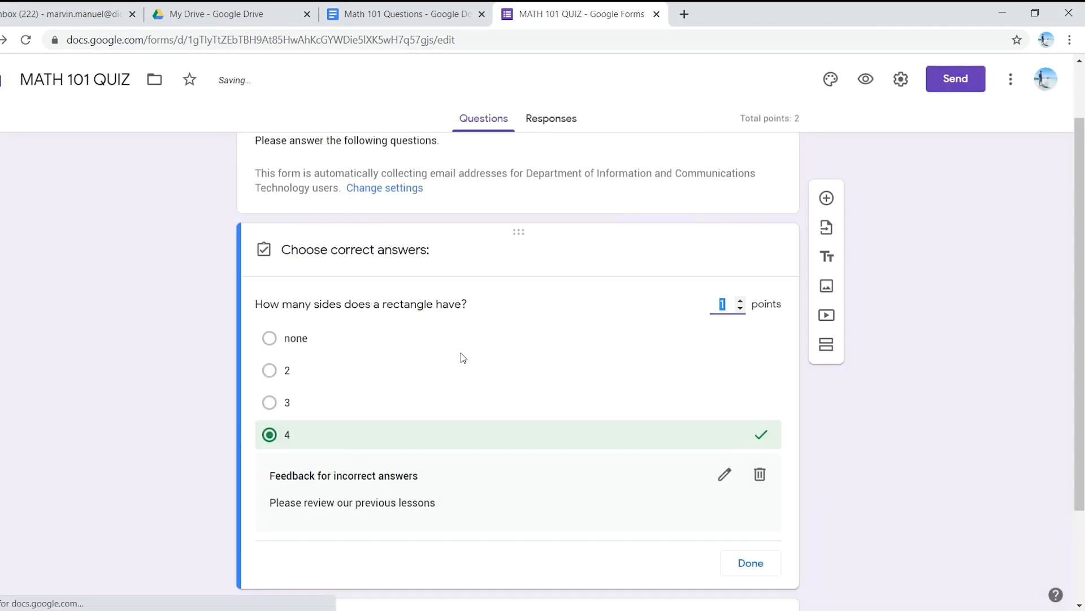
{"action": "scroll", "coordinate": [463, 357], "scroll_direction": "down", "scroll_amount": 2}
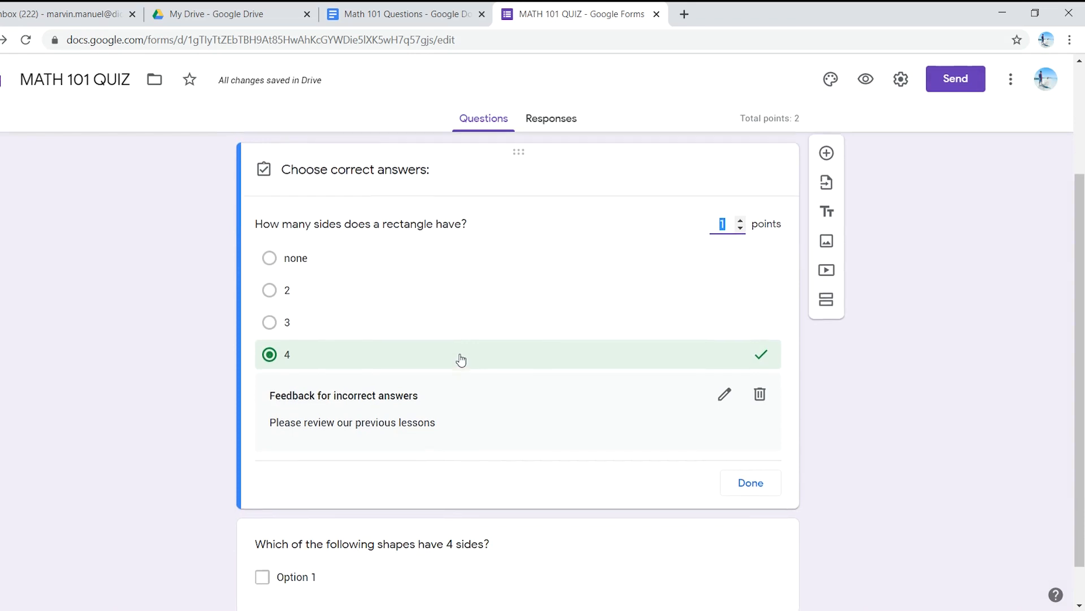
{"action": "scroll", "coordinate": [462, 358], "scroll_direction": "down", "scroll_amount": 1}
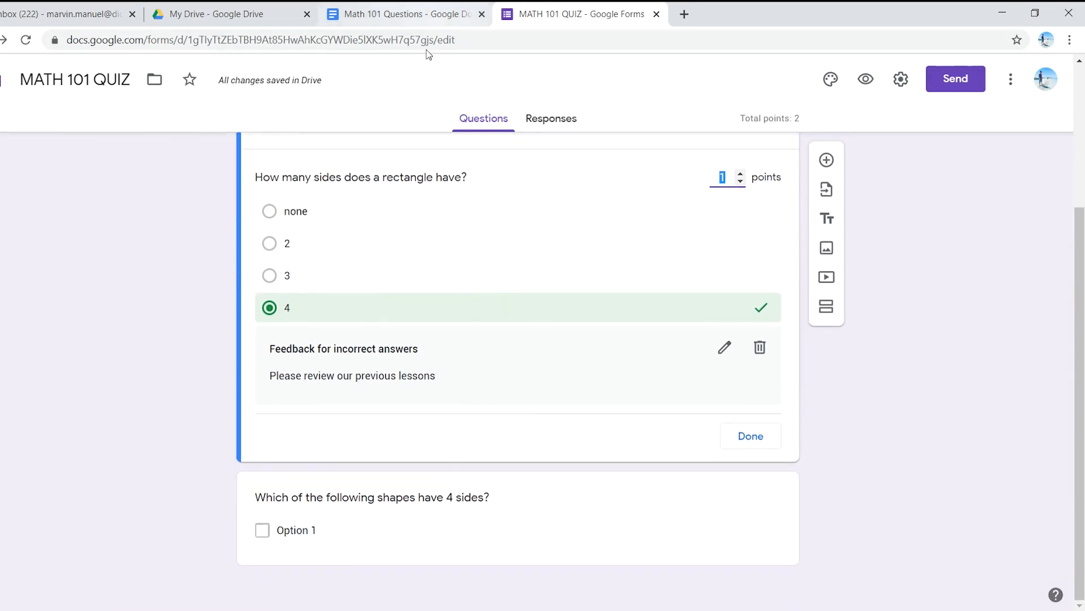
Step: Switch to the Math 101 Questions document and copy question 2's answer options, Rhombus through Rectangle
{"action": "left_click", "coordinate": [416, 14]}
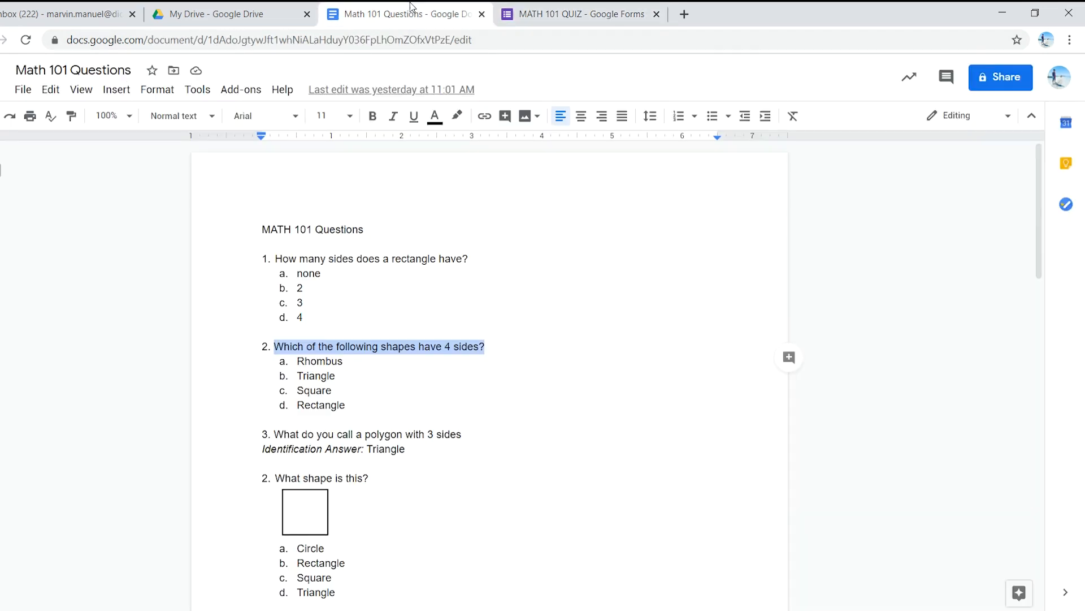
{"action": "left_click", "coordinate": [397, 343]}
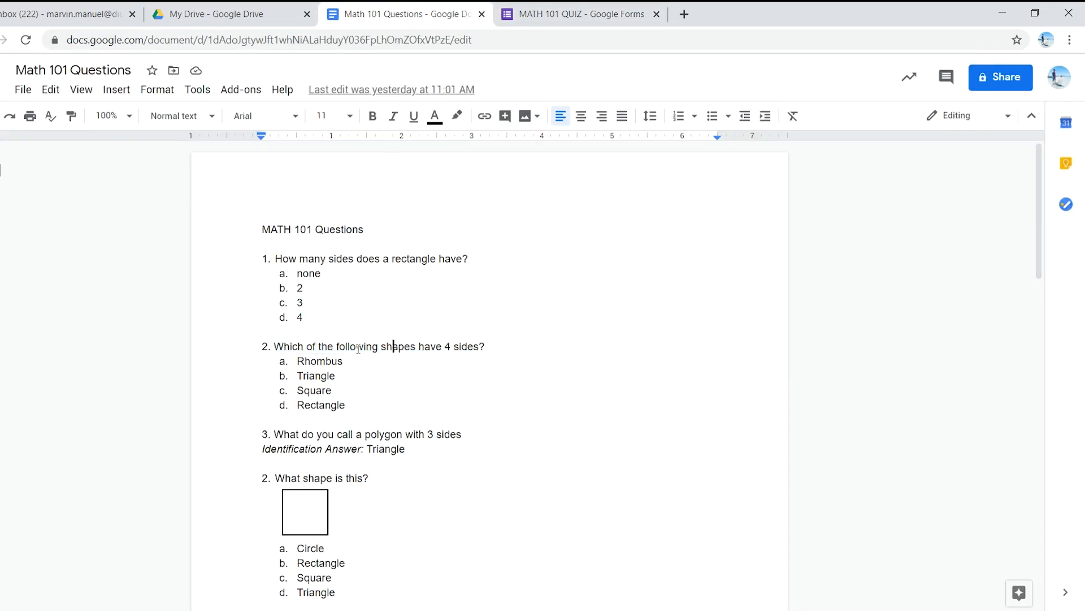
{"action": "left_click", "coordinate": [557, 12]}
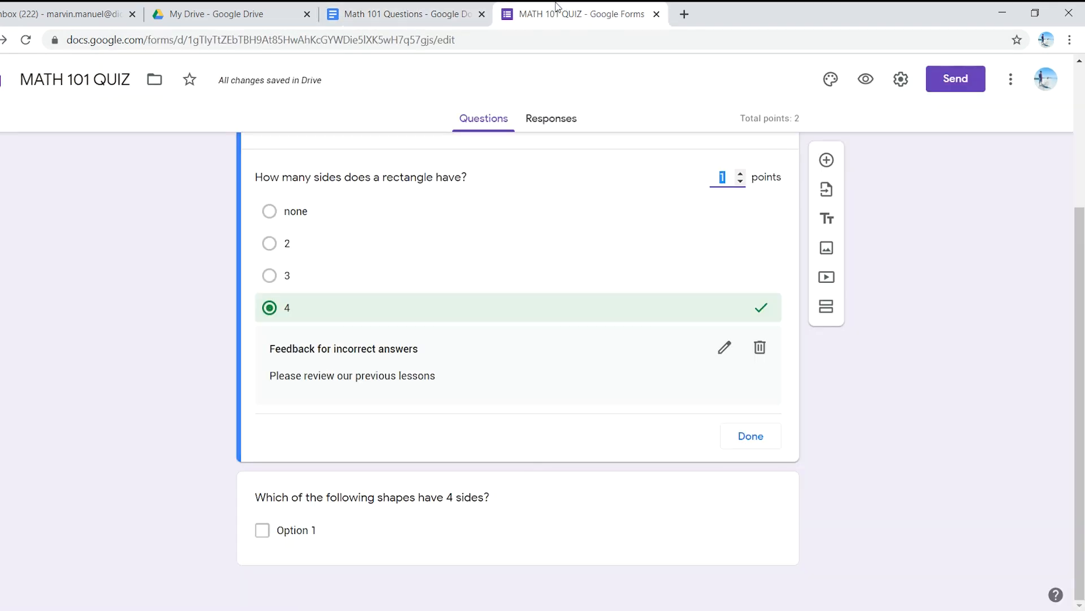
{"action": "left_click", "coordinate": [408, 8]}
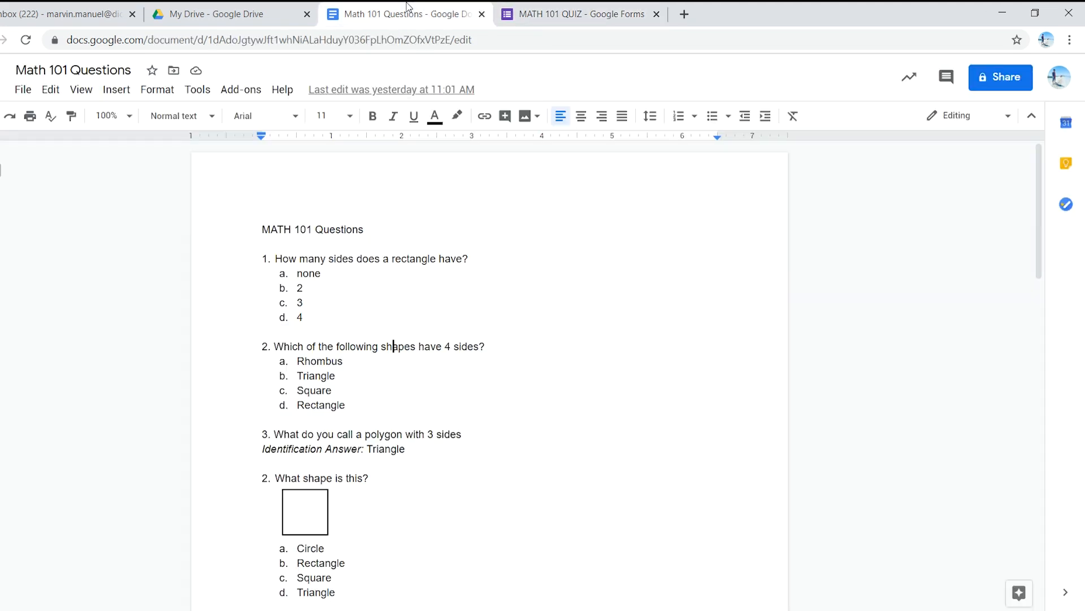
{"action": "left_click", "coordinate": [298, 362]}
{"action": "left_click_drag", "start_coordinate": [335, 387], "coordinate": [297, 359]}
{"action": "key", "text": "ctrl+c"}
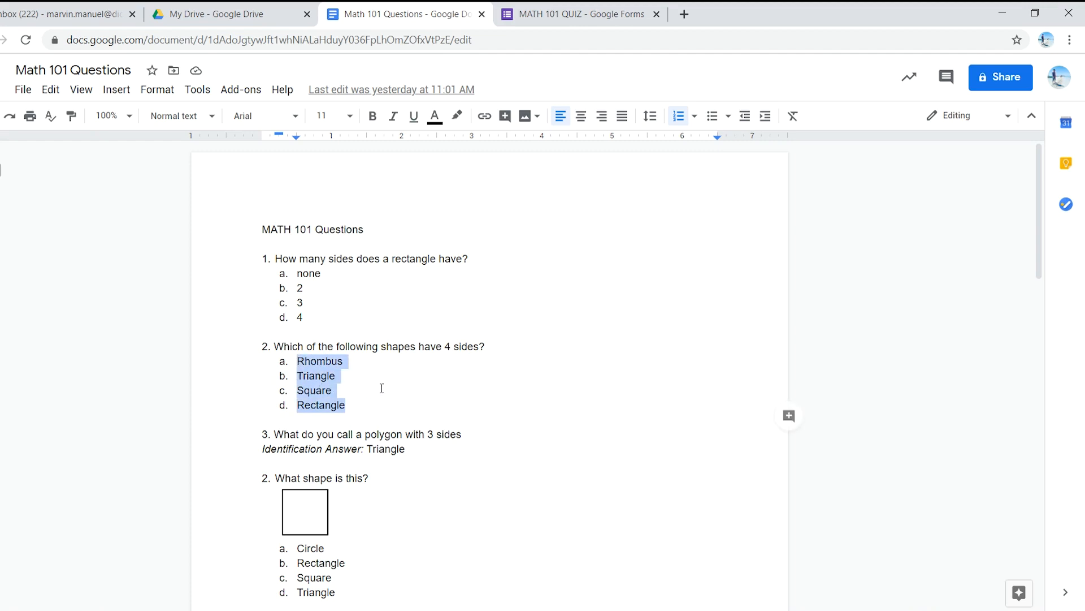
Step: Back in the quiz form, paste Rhombus, Triangle, Square and Rectangle as the four-sided shapes question's options and make it required
{"action": "left_click", "coordinate": [542, 12]}
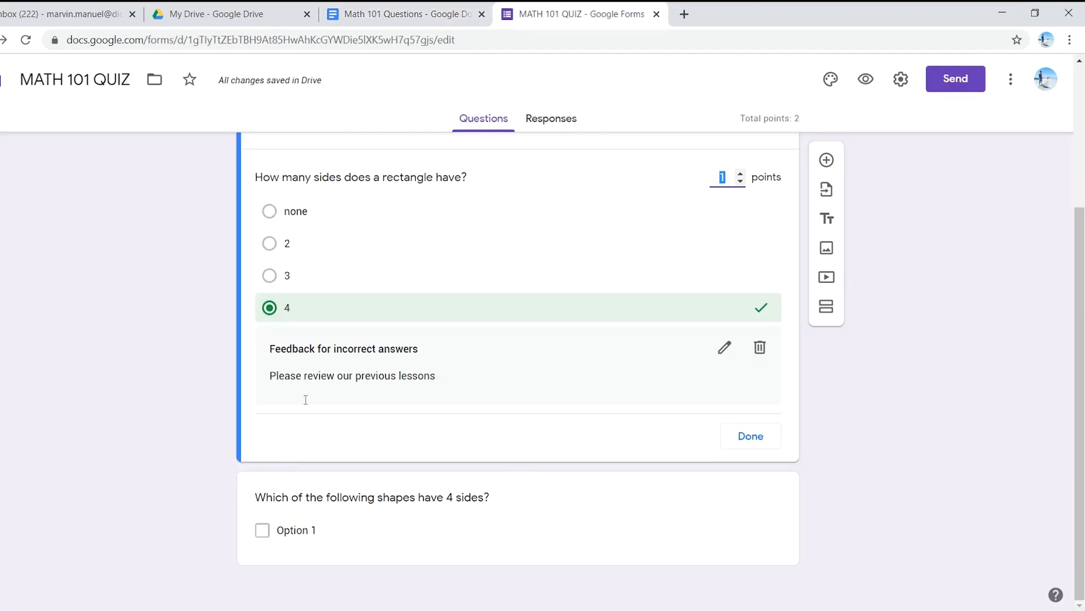
{"action": "left_click", "coordinate": [343, 529]}
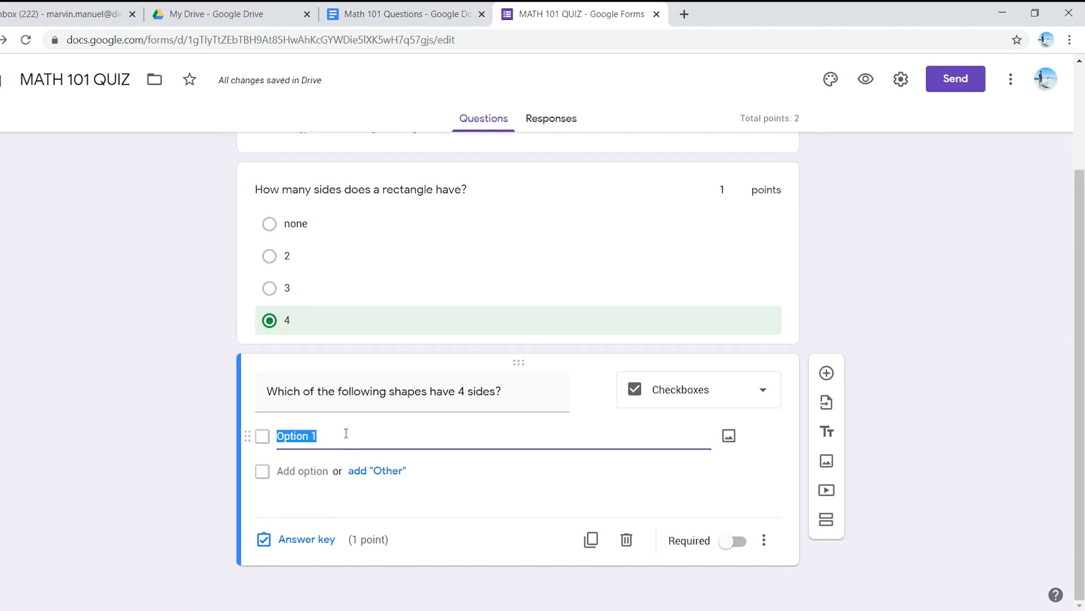
{"action": "key", "text": "ctrl+v"}
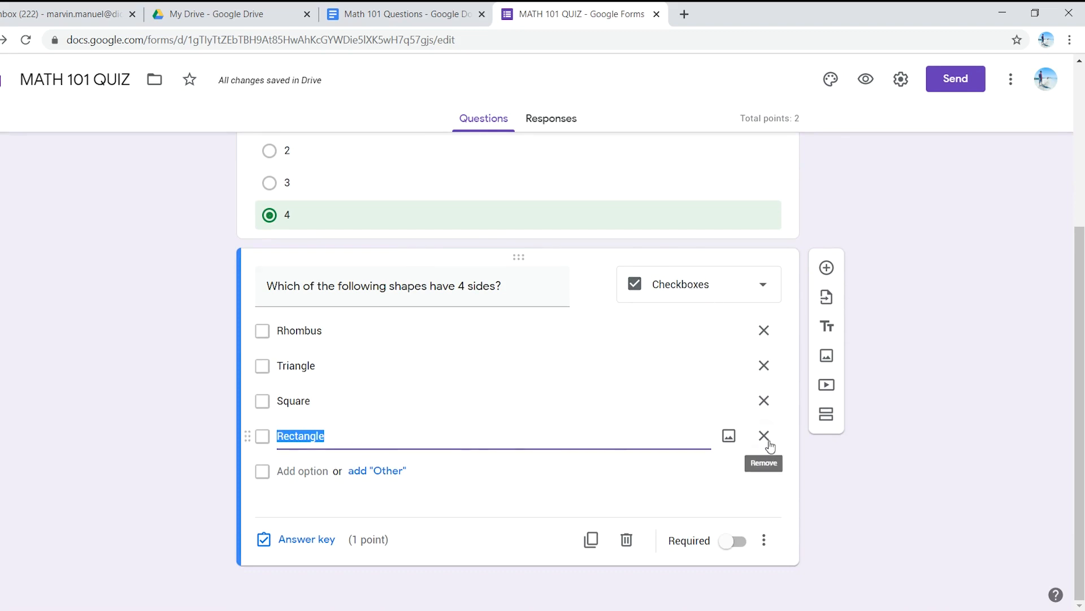
{"action": "left_click", "coordinate": [737, 542]}
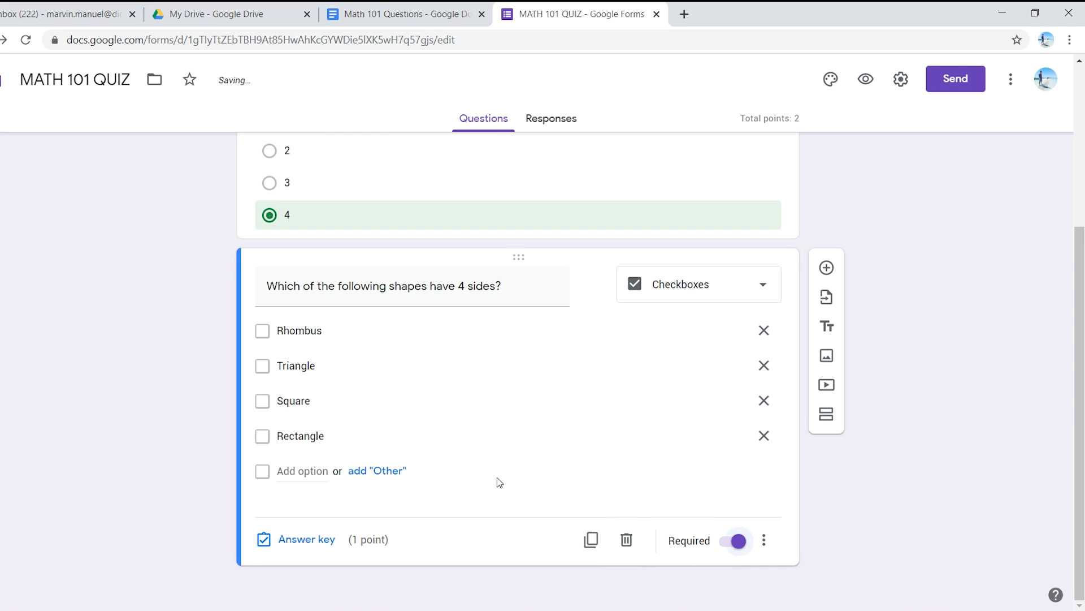
Step: Open the four-sided shapes question's answer key and mark Rhombus, Square and Rectangle as correct answers
{"action": "left_click", "coordinate": [316, 542]}
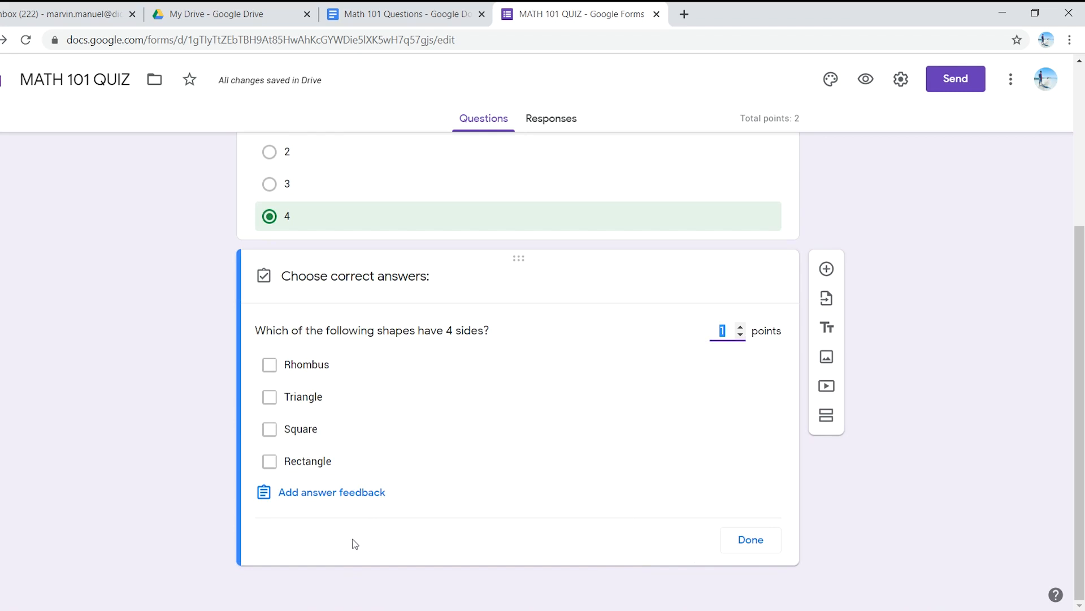
{"action": "left_click", "coordinate": [269, 366]}
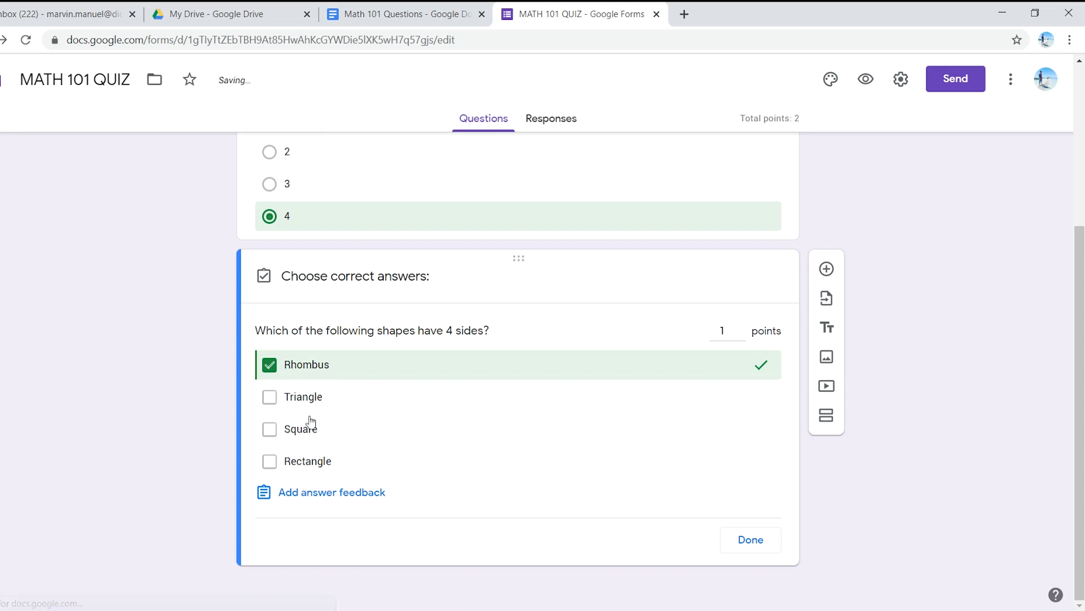
{"action": "left_click", "coordinate": [271, 431]}
{"action": "left_click", "coordinate": [268, 462]}
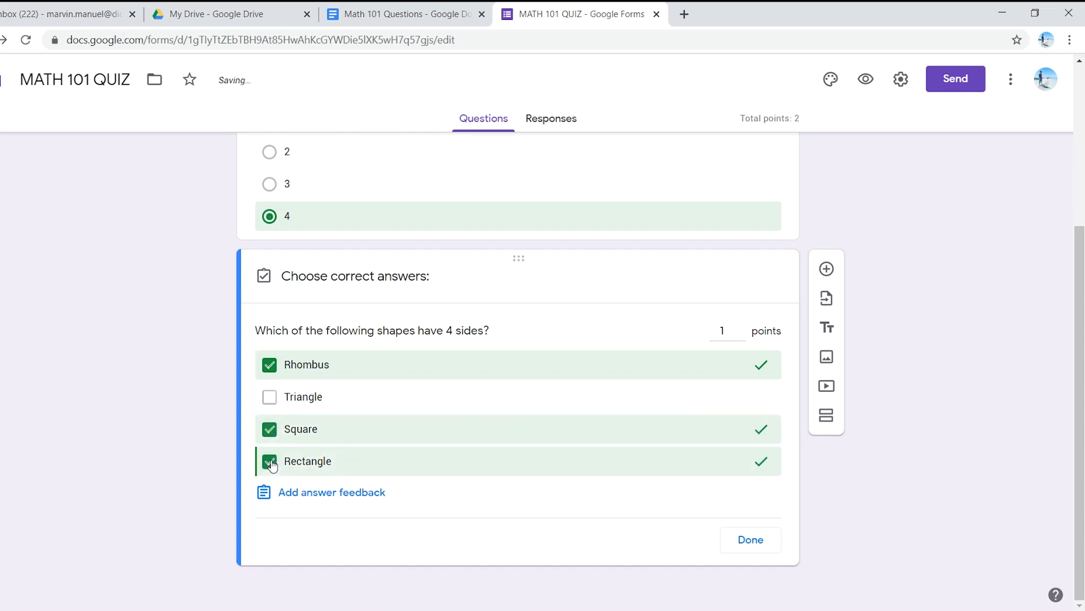
Step: Set the four-sided shapes question to 3 points and finish its answer key
{"action": "left_click", "coordinate": [727, 329]}
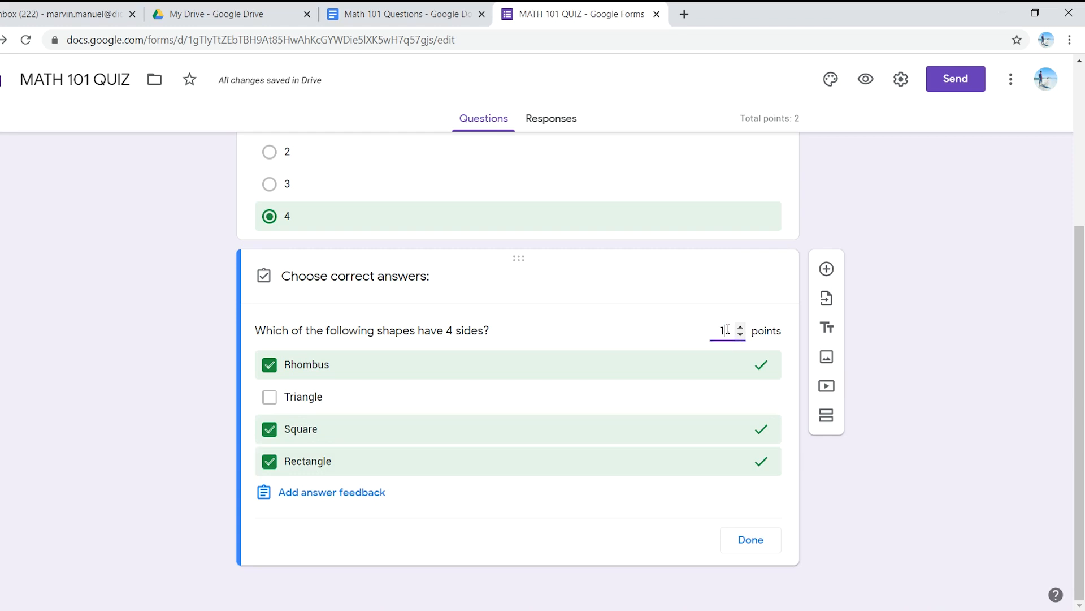
{"action": "key", "text": "Up"}
{"action": "key", "text": "Up"}
{"action": "left_click", "coordinate": [756, 542]}
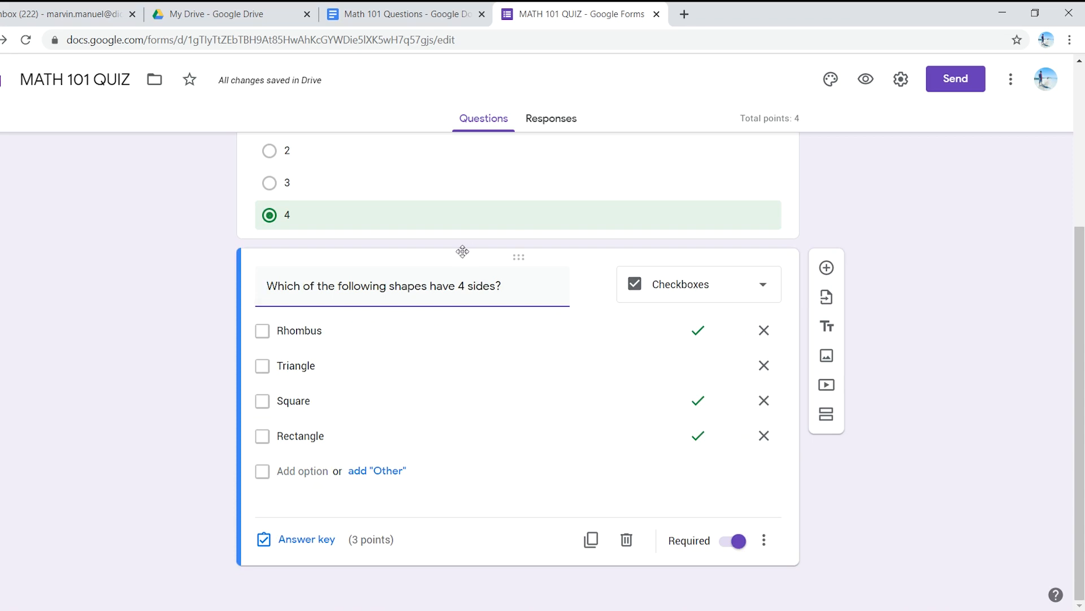
Step: Switch to the Math 101 Questions document and copy the question "What do you call a polygon with 3 sides"
{"action": "left_click", "coordinate": [360, 8]}
{"action": "scroll", "coordinate": [367, 532], "scroll_direction": "down", "scroll_amount": 3}
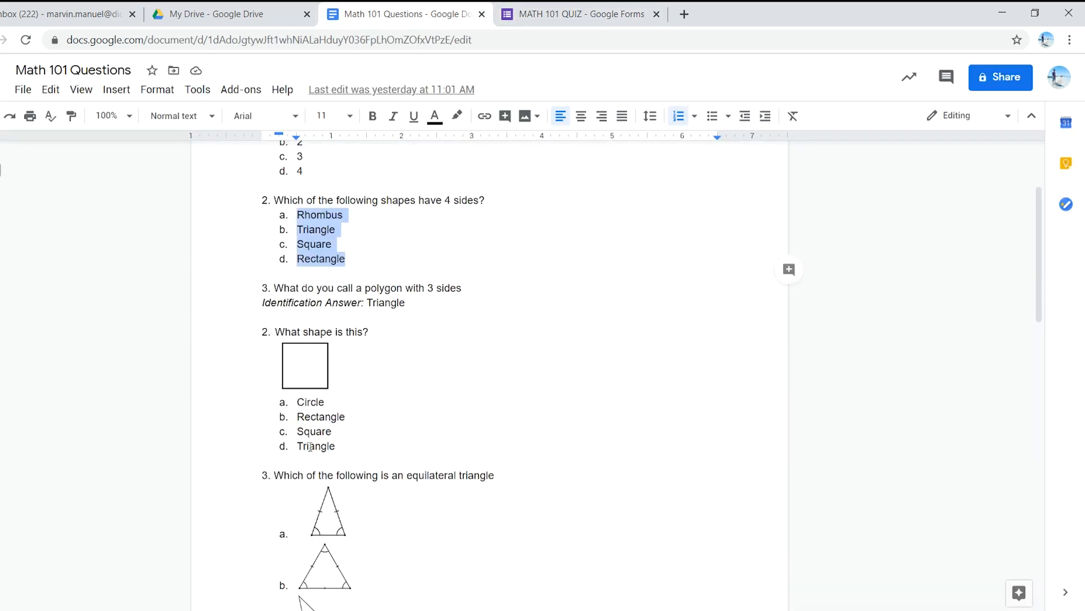
{"action": "left_click_drag", "start_coordinate": [275, 288], "coordinate": [462, 288]}
{"action": "key", "text": "ctrl+c"}
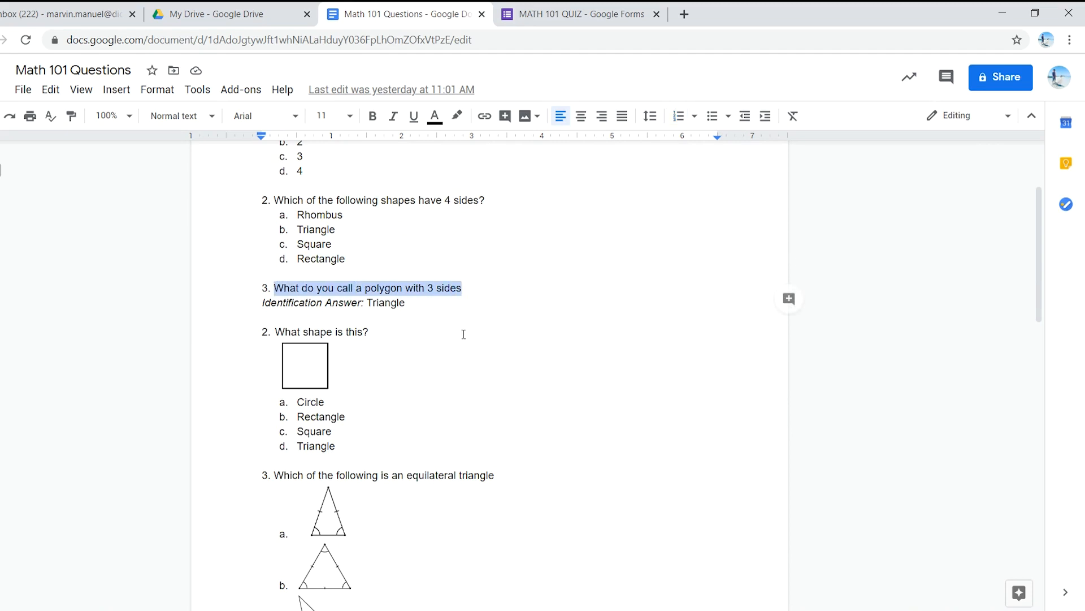
Step: Add a short-answer question to the quiz form reading "What do you call a polygon with 3 sides?"
{"action": "left_click", "coordinate": [569, 7]}
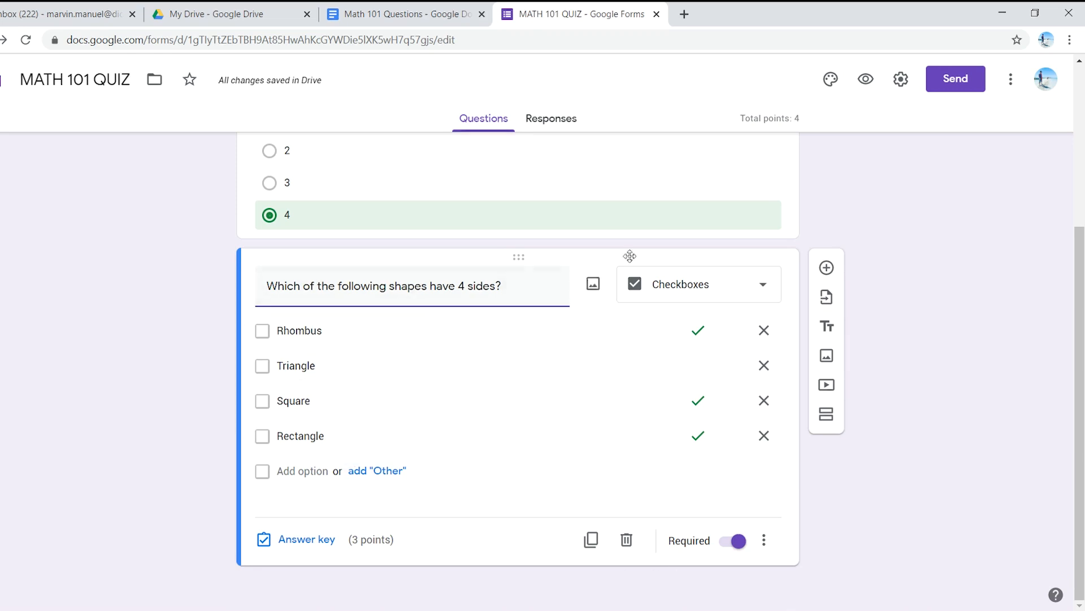
{"action": "left_click", "coordinate": [827, 267]}
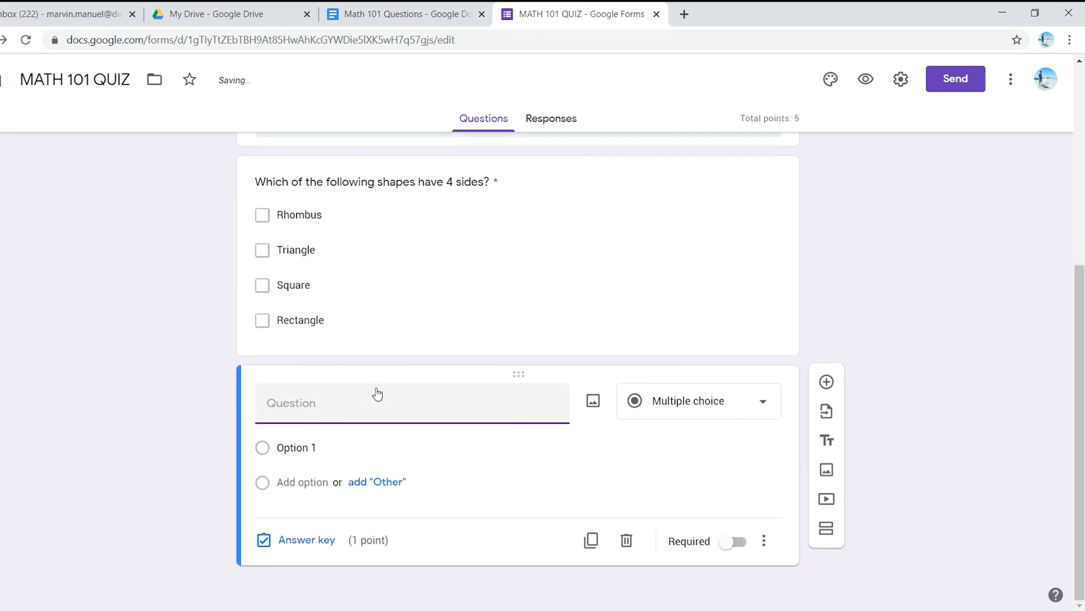
{"action": "key", "text": "ctrl+v"}
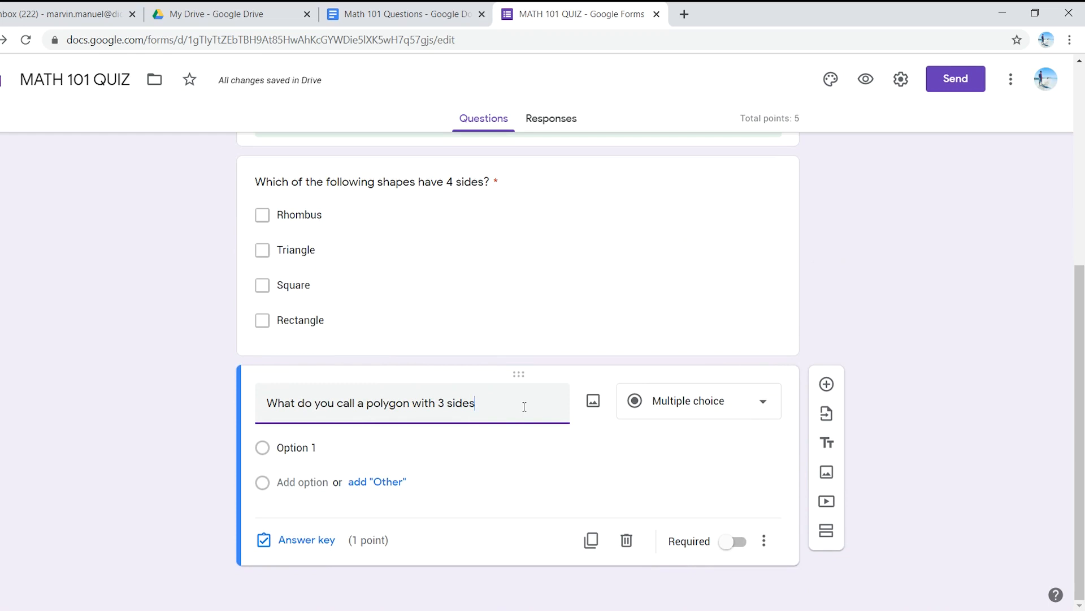
{"action": "type", "text": "?"}
{"action": "left_click", "coordinate": [701, 405]}
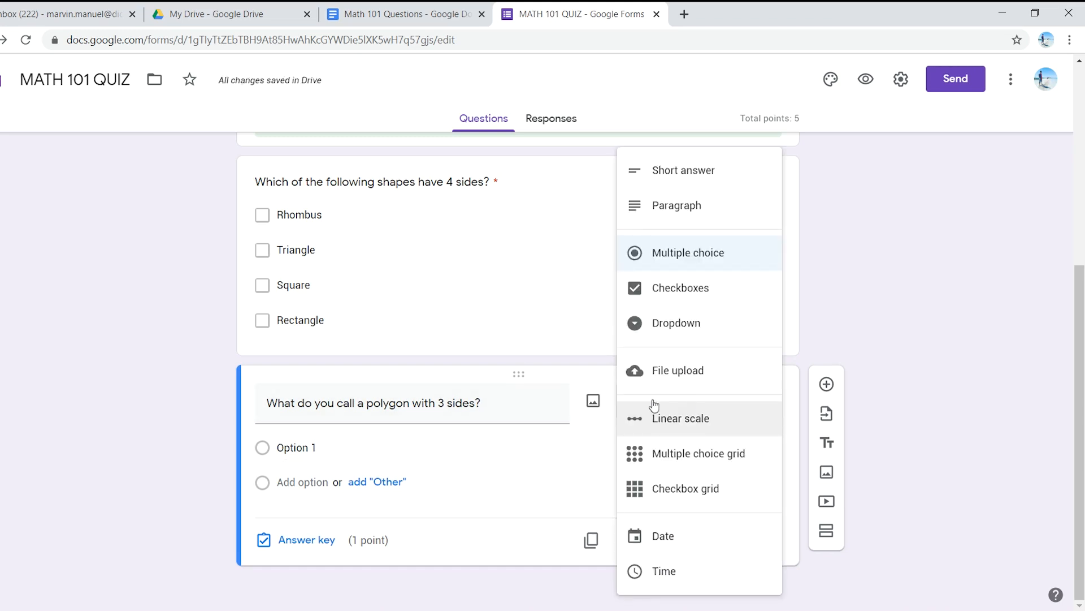
{"action": "left_click", "coordinate": [709, 177]}
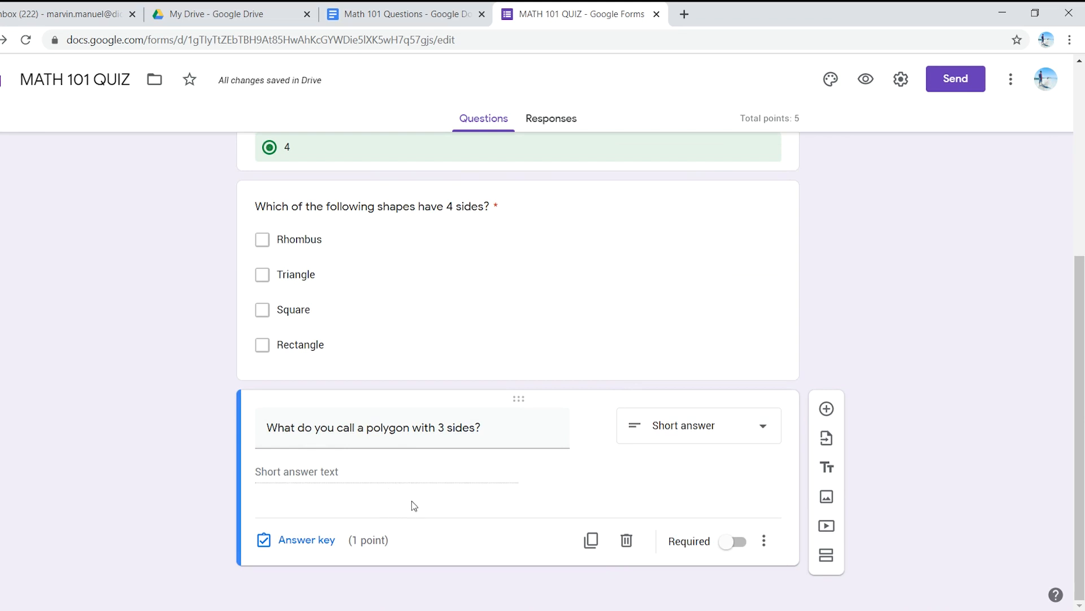
Step: Switch to the Math 101 Questions document and copy the identification answer Triangle
{"action": "left_click", "coordinate": [404, 14]}
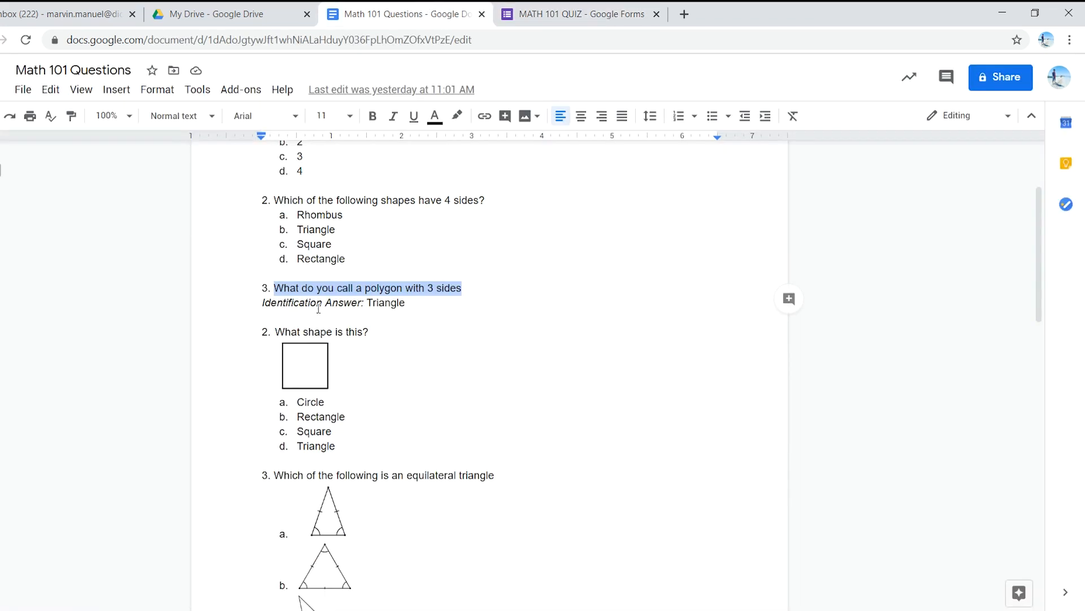
{"action": "left_click", "coordinate": [371, 303]}
{"action": "left_click_drag", "start_coordinate": [368, 302], "coordinate": [404, 303]}
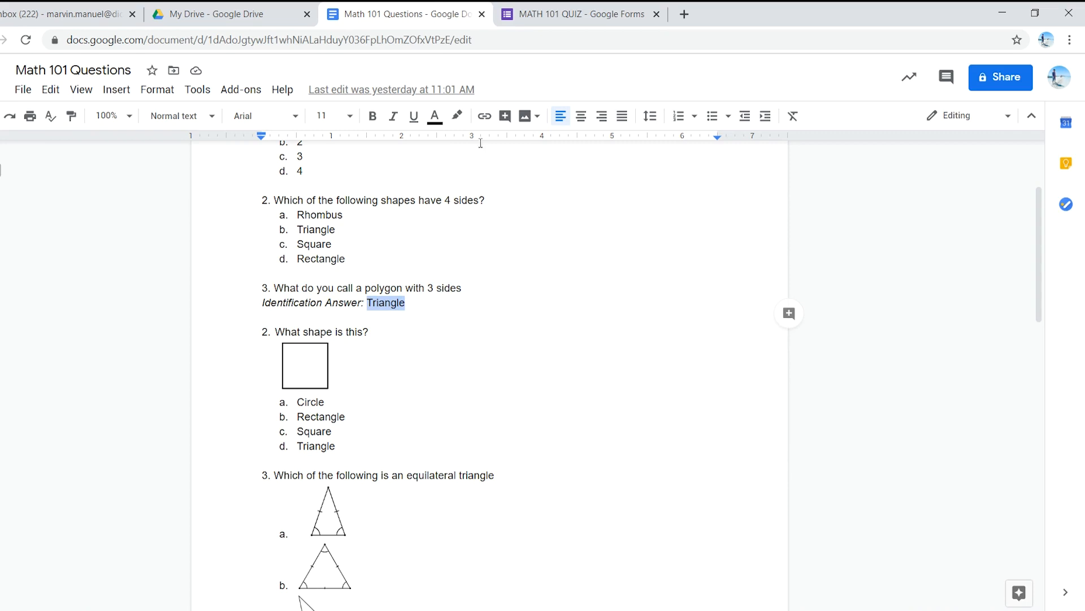
Step: Back in the quiz form, open the polygon question's answer key and enter Triangle as a correct answer
{"action": "left_click", "coordinate": [520, 13]}
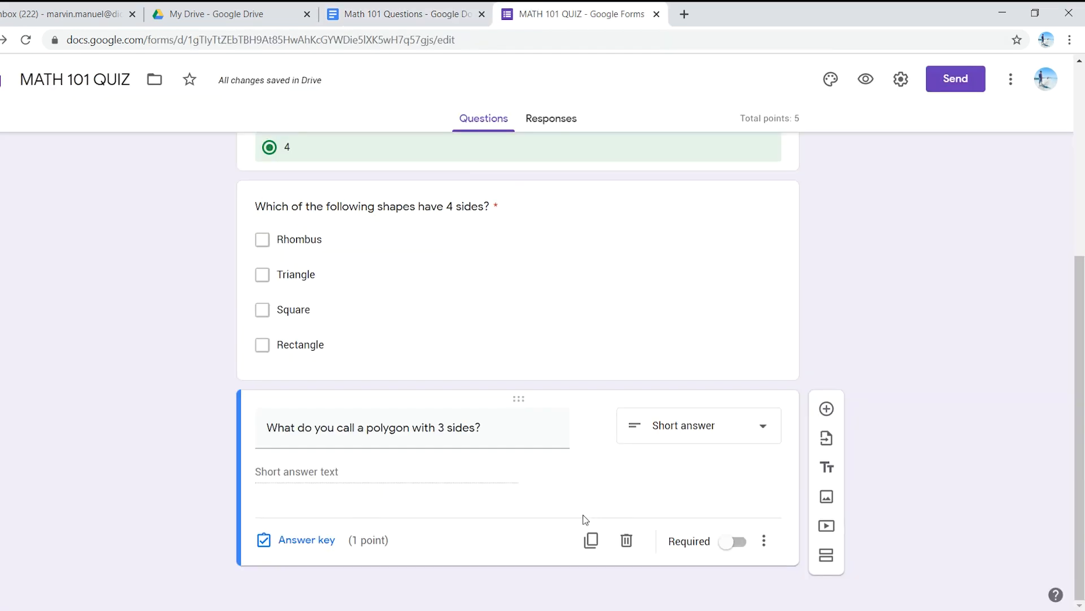
{"action": "left_click", "coordinate": [681, 435]}
{"action": "left_click", "coordinate": [833, 359]}
{"action": "left_click", "coordinate": [312, 541]}
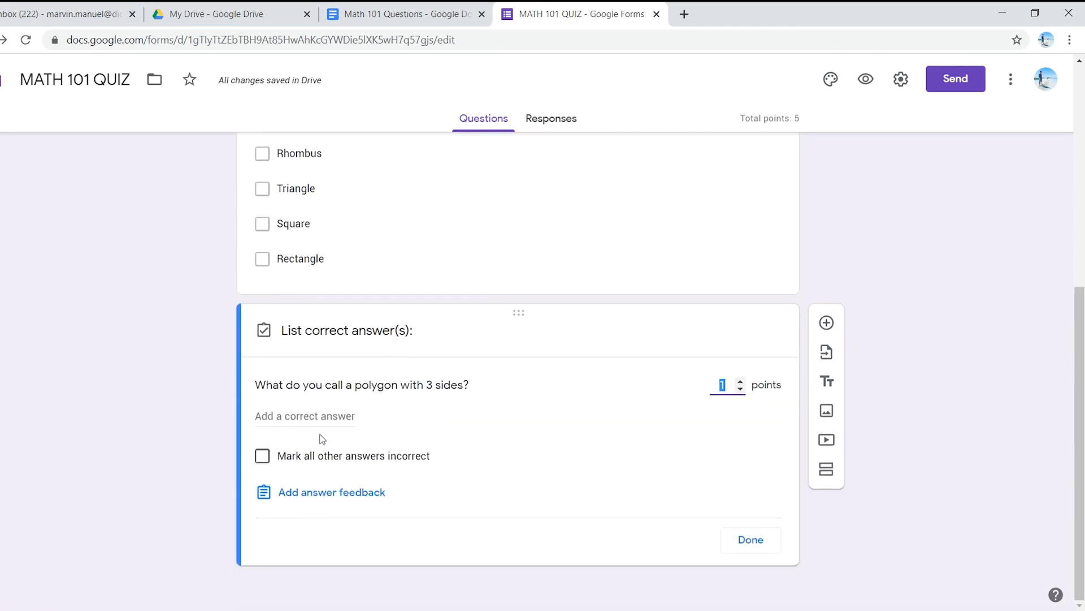
{"action": "left_click", "coordinate": [305, 415]}
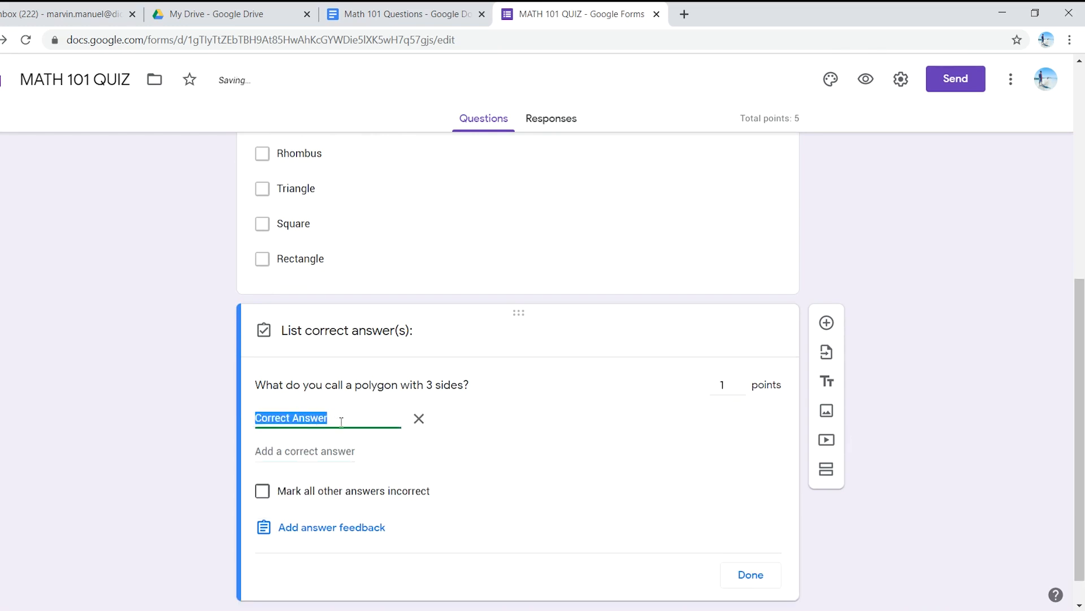
{"action": "type", "text": "Triangle"}
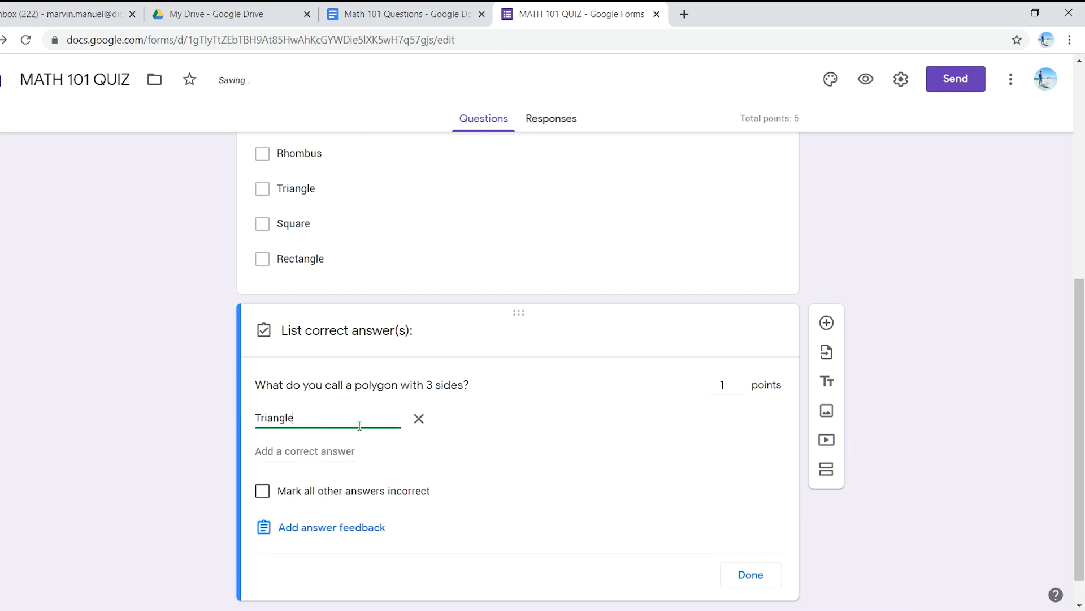
Step: Add "triangle" and "a triangle" as further accepted answers to the polygon question, leaving no blank answer entry
{"action": "left_click", "coordinate": [315, 450]}
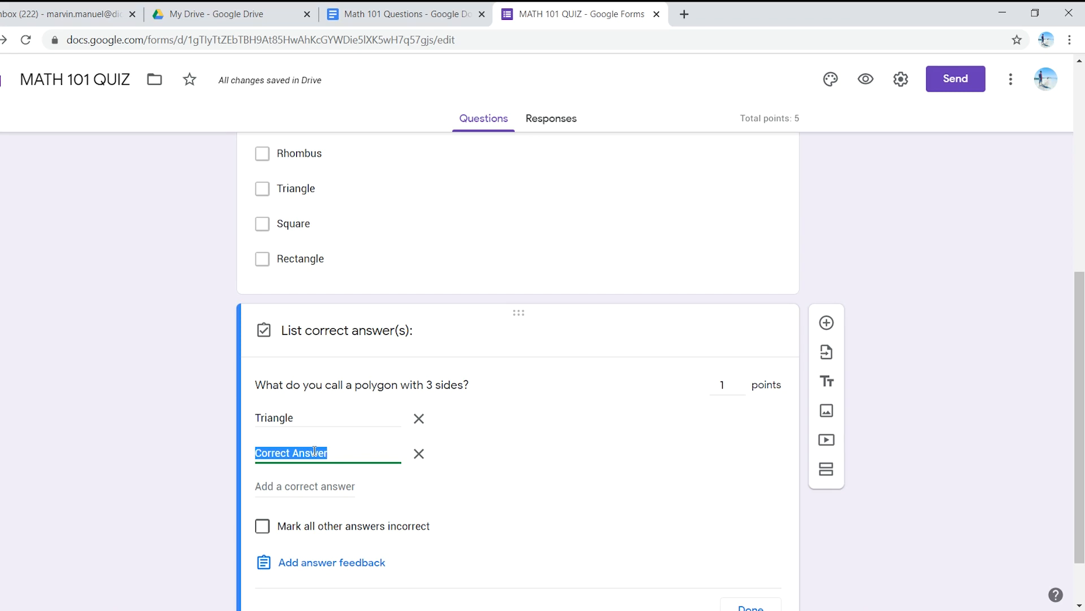
{"action": "type", "text": "triangle"}
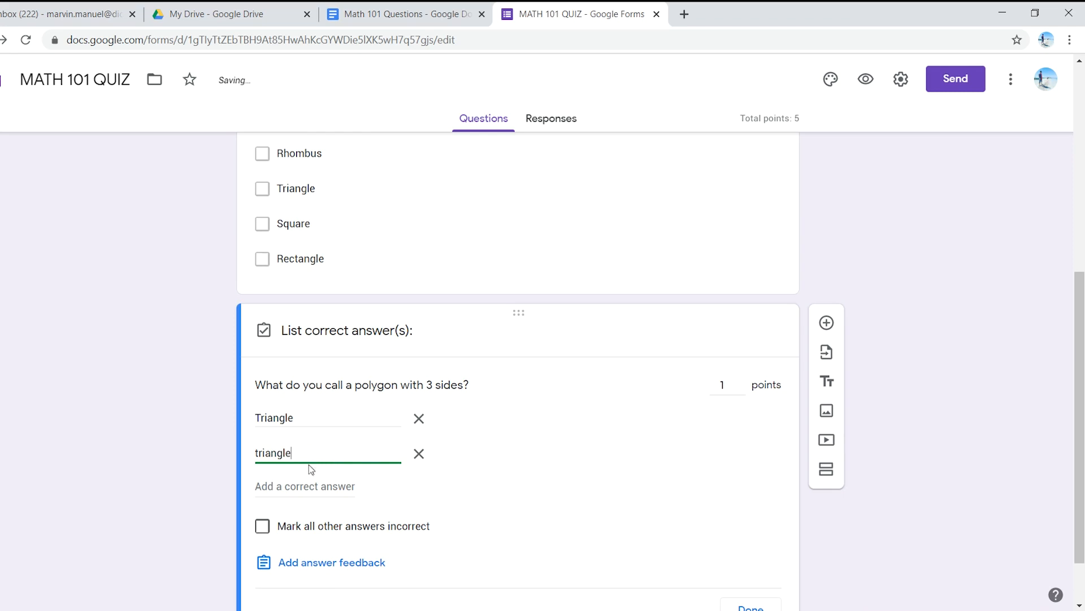
{"action": "left_click", "coordinate": [326, 489]}
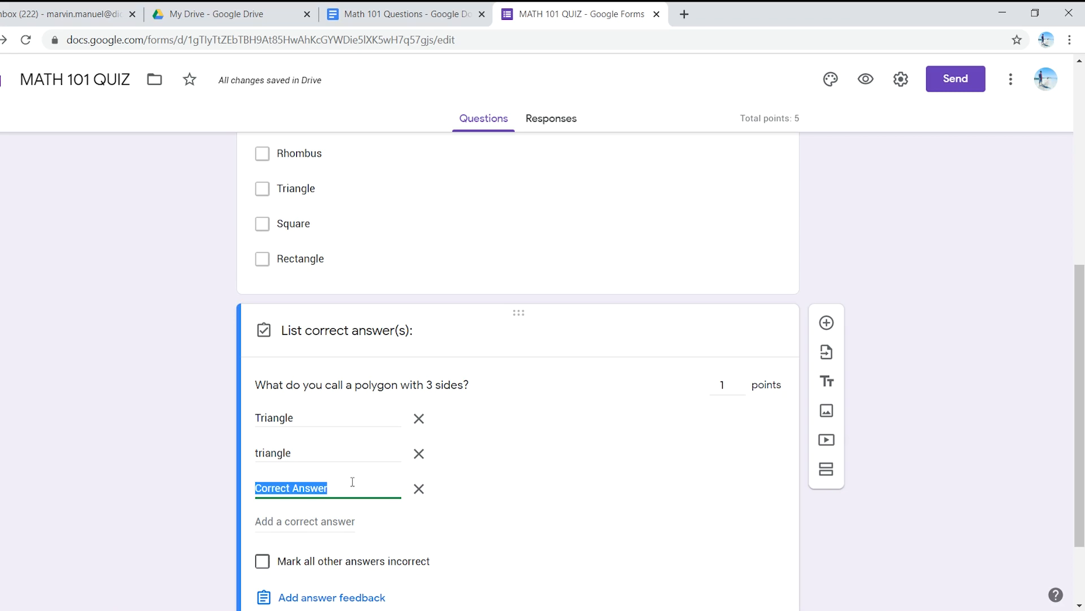
{"action": "scroll", "coordinate": [289, 398], "scroll_direction": "down", "scroll_amount": 2}
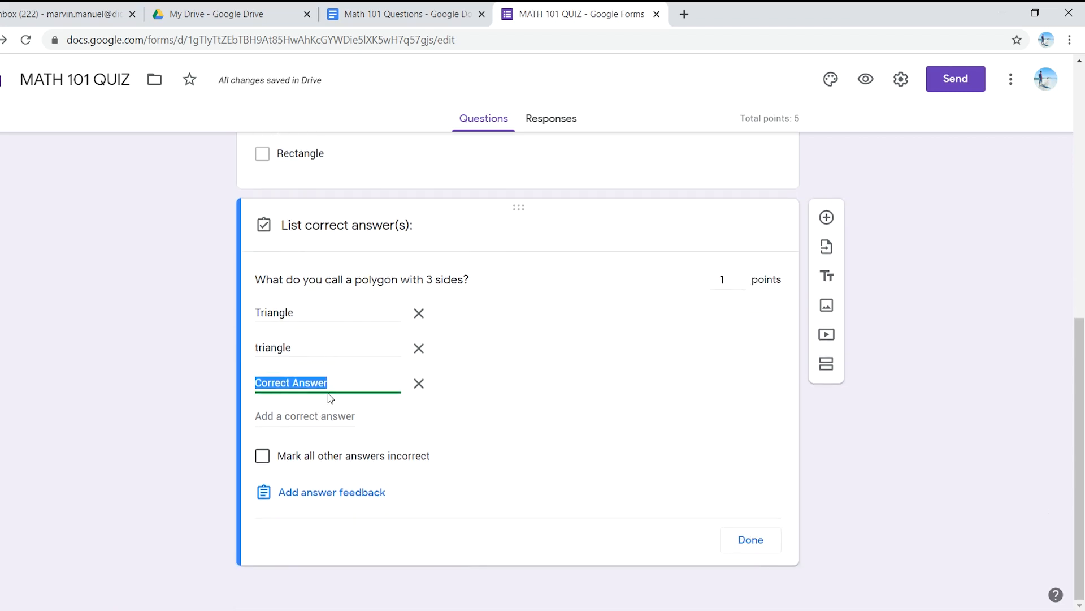
{"action": "type", "text": "a triangle"}
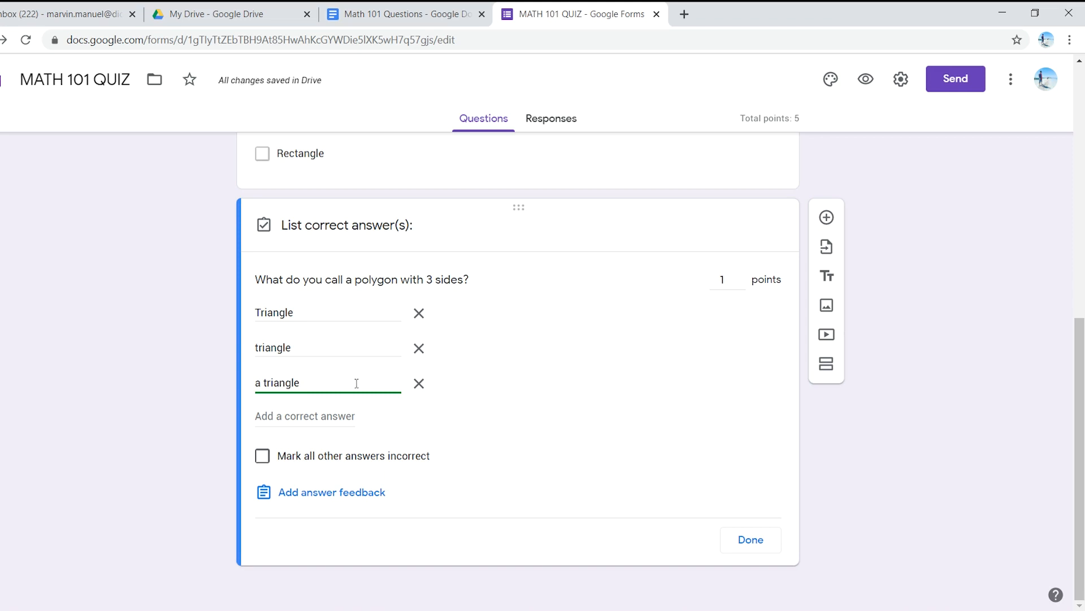
{"action": "left_click", "coordinate": [278, 419]}
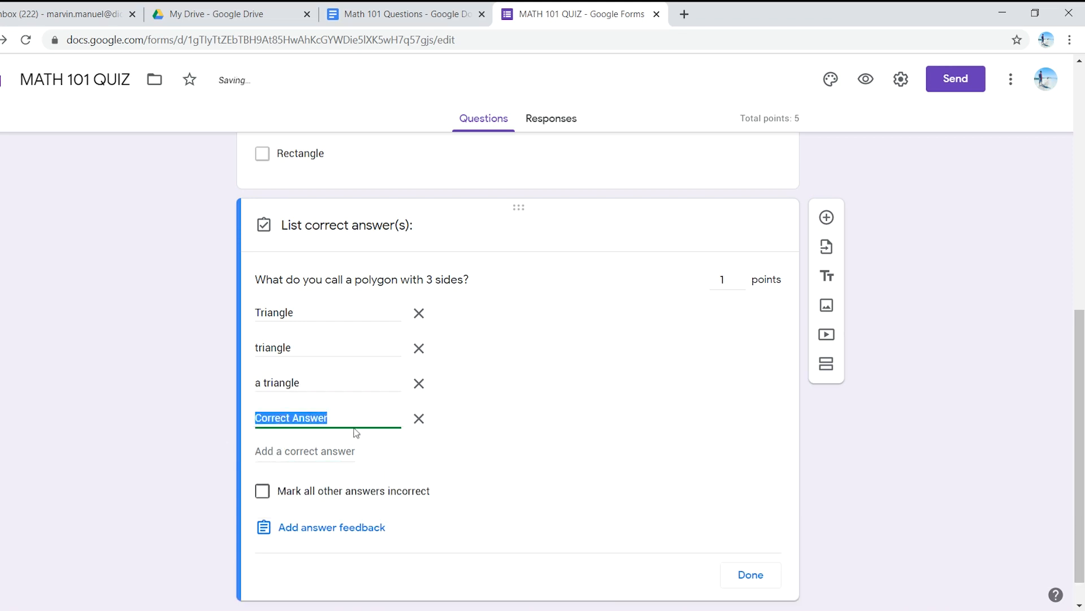
{"action": "left_click", "coordinate": [419, 419]}
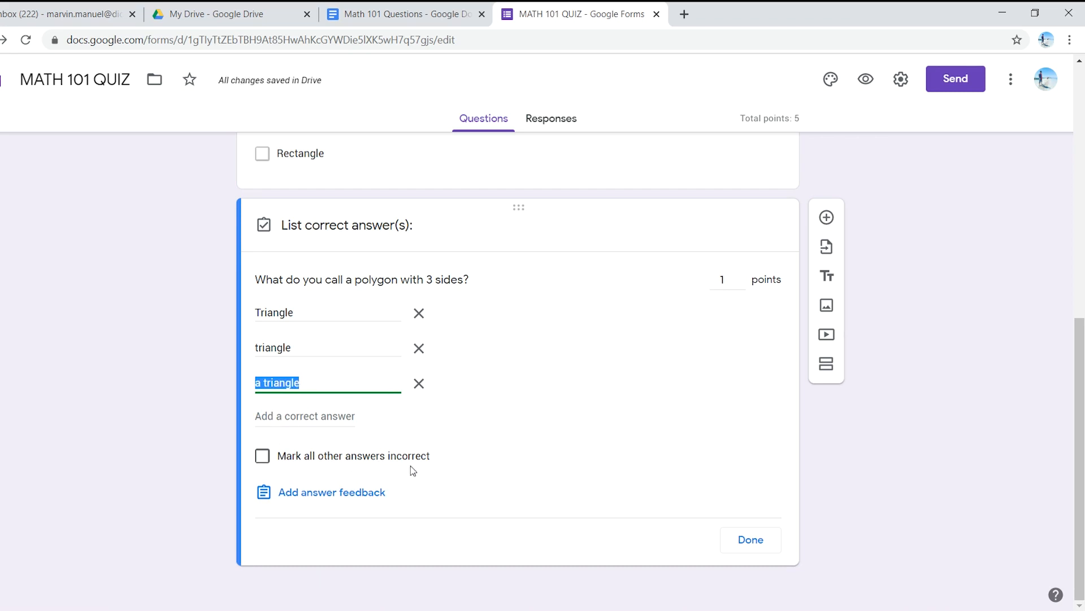
Step: Mark all other answers incorrect in the polygon question's answer key, close the key and make the question required
{"action": "left_click", "coordinate": [263, 457]}
{"action": "left_click", "coordinate": [263, 457]}
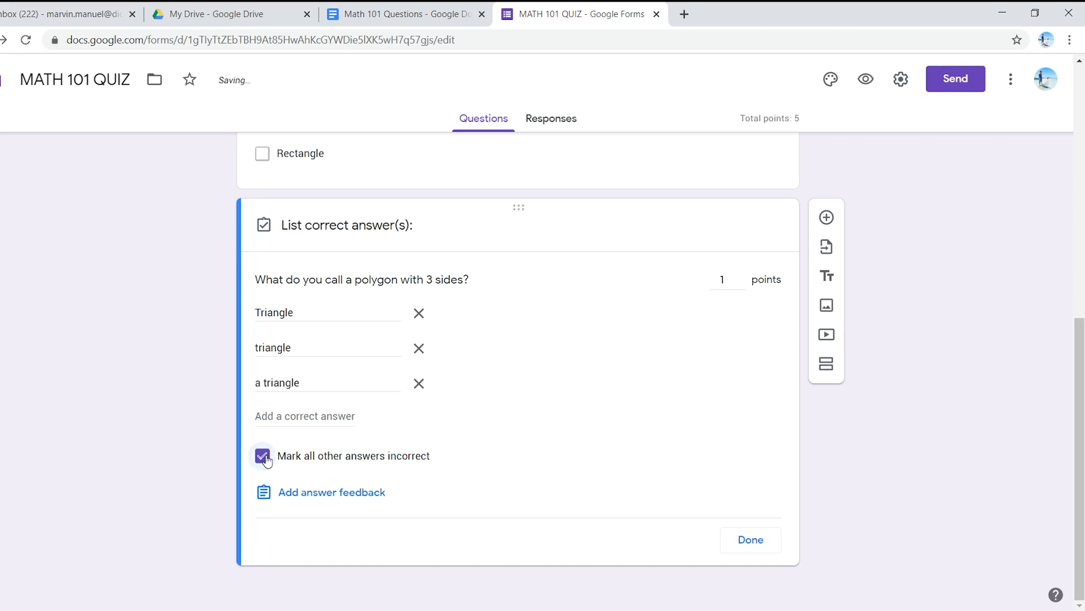
{"action": "left_click", "coordinate": [750, 538]}
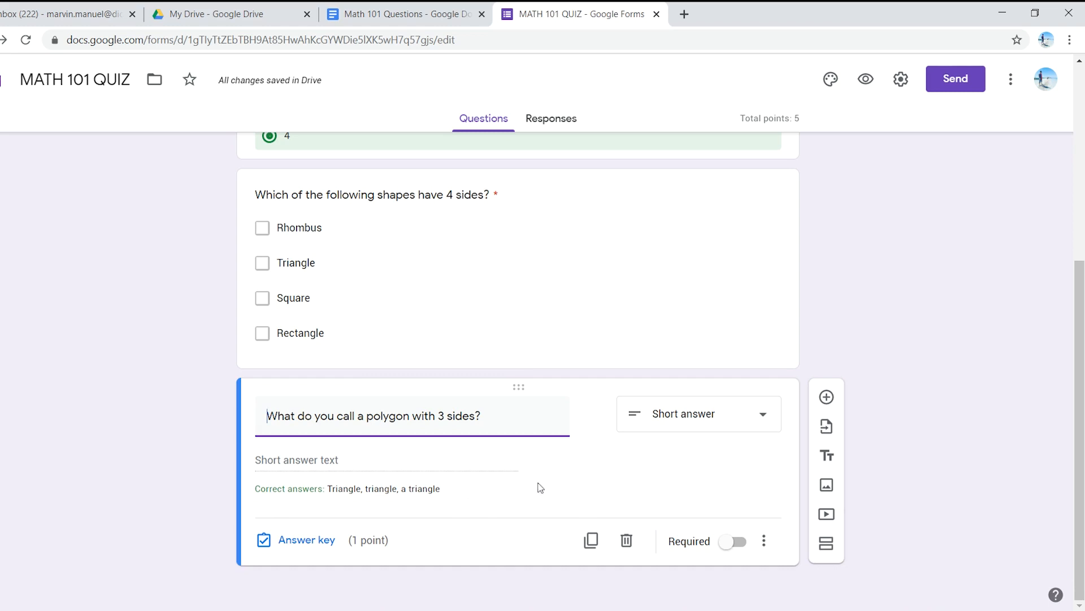
{"action": "left_click", "coordinate": [735, 542]}
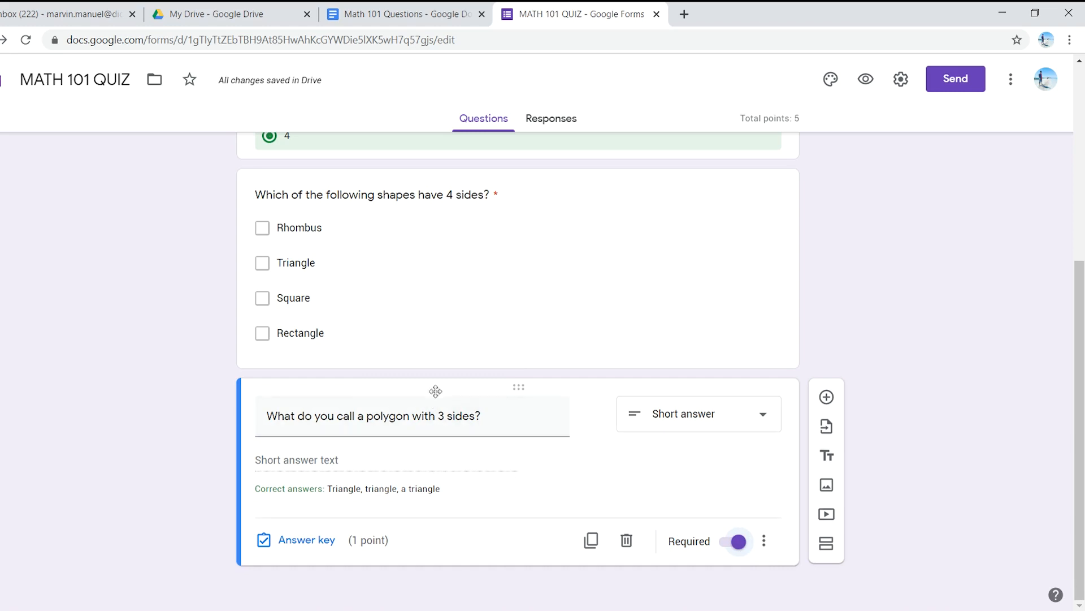
Step: Copy "What shape is this?" from the Math 101 Questions document and add it to the quiz as a new multiple-choice question
{"action": "left_click", "coordinate": [421, 8]}
{"action": "scroll", "coordinate": [373, 418], "scroll_direction": "down", "scroll_amount": 5}
{"action": "scroll", "coordinate": [397, 435], "scroll_direction": "up", "scroll_amount": 4}
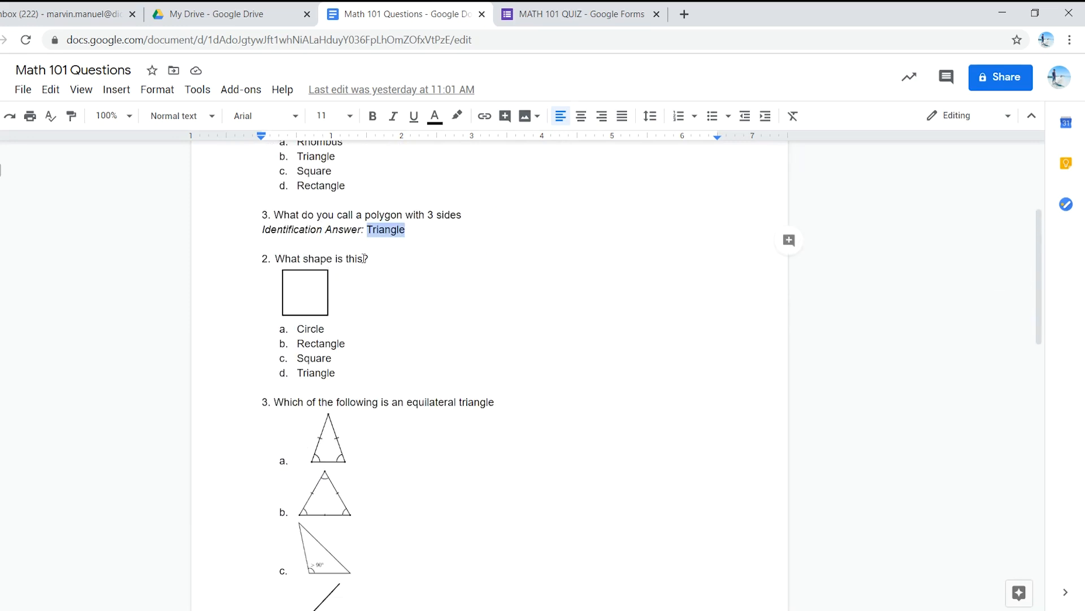
{"action": "left_click_drag", "start_coordinate": [372, 259], "coordinate": [275, 258]}
{"action": "key", "text": "ctrl+c"}
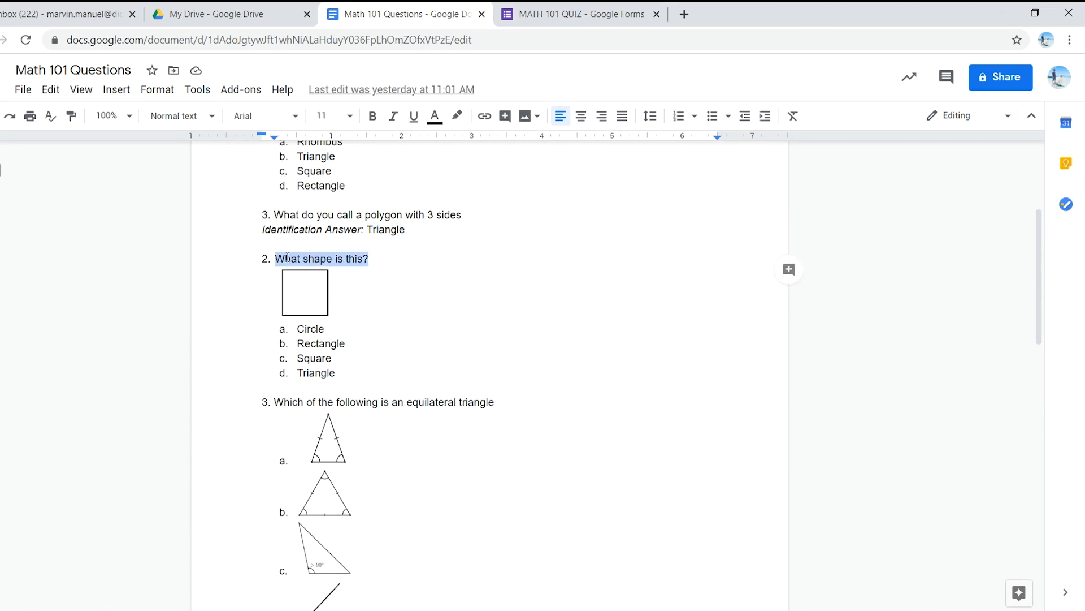
{"action": "left_click", "coordinate": [614, 9]}
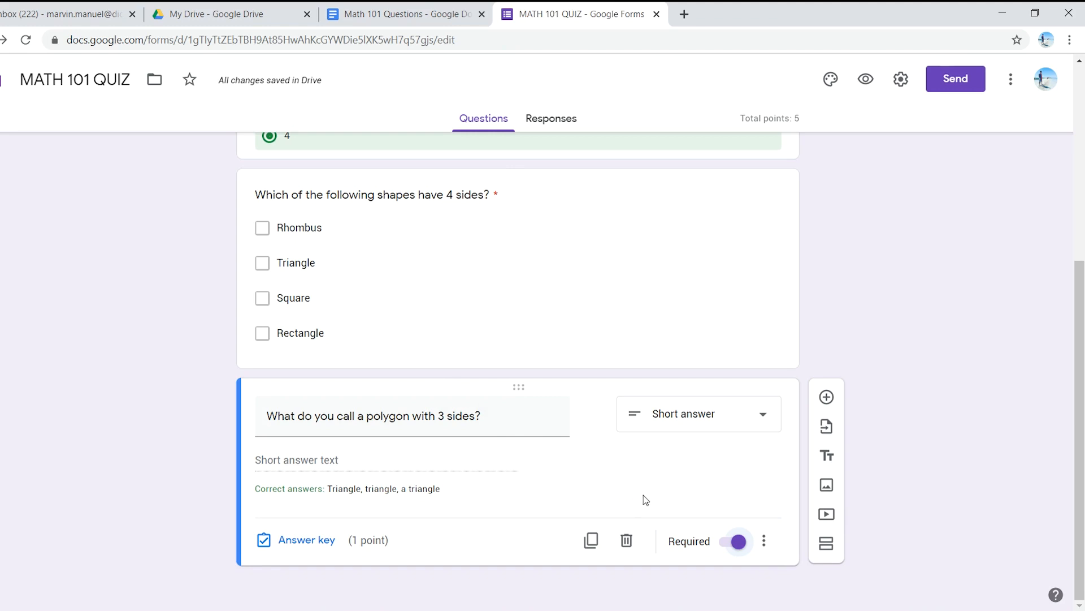
{"action": "left_click", "coordinate": [826, 397]}
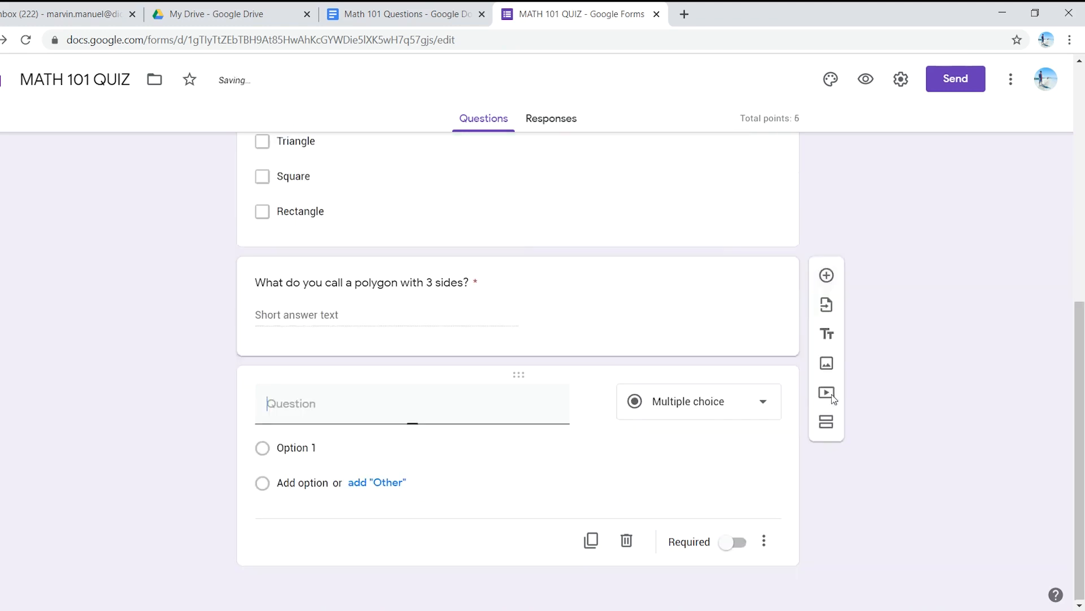
{"action": "key", "text": "ctrl+v"}
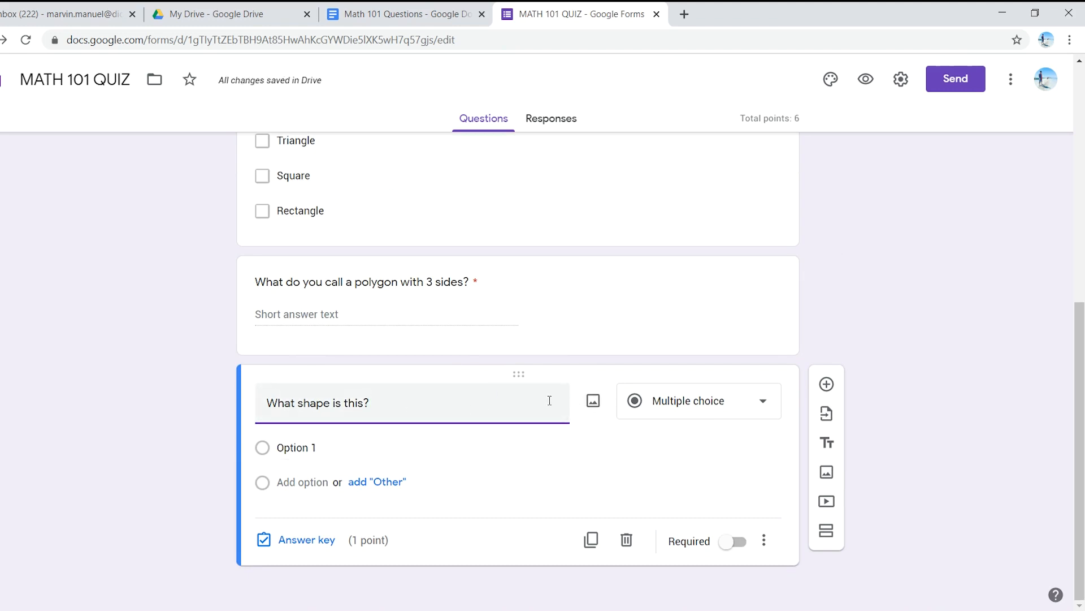
Step: Search Google images for "square" and insert the first black-outlined square into the "What shape is this?" question
{"action": "left_click", "coordinate": [593, 401]}
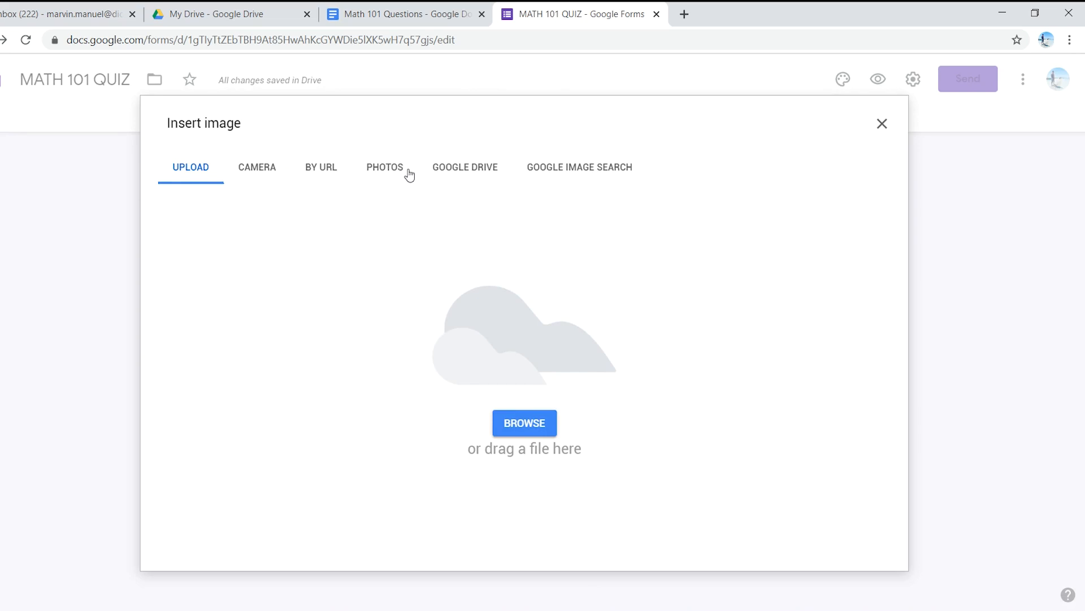
{"action": "left_click", "coordinate": [585, 174]}
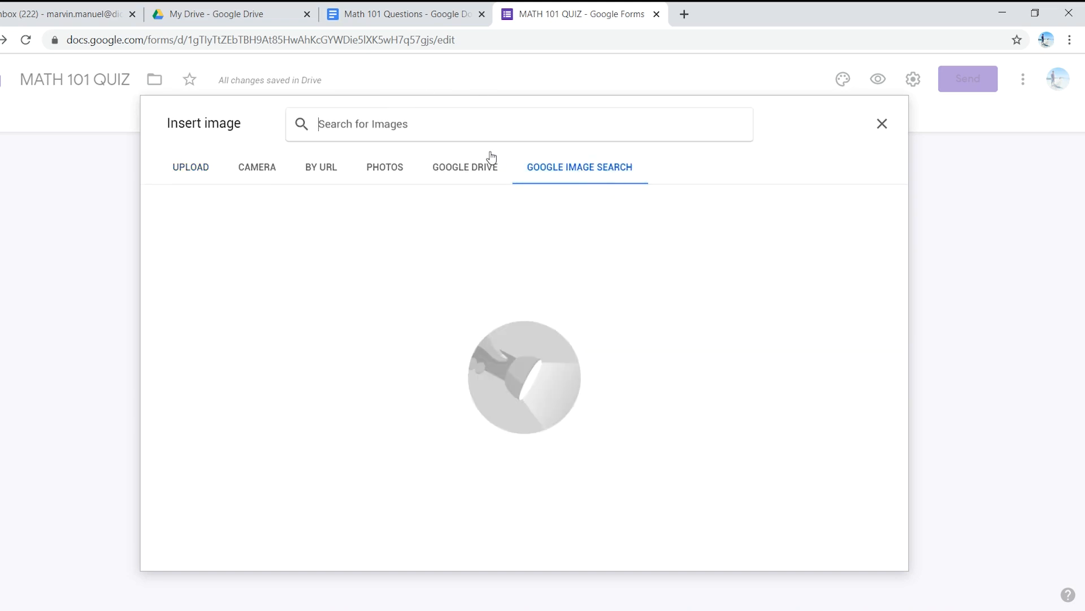
{"action": "left_click", "coordinate": [456, 11]}
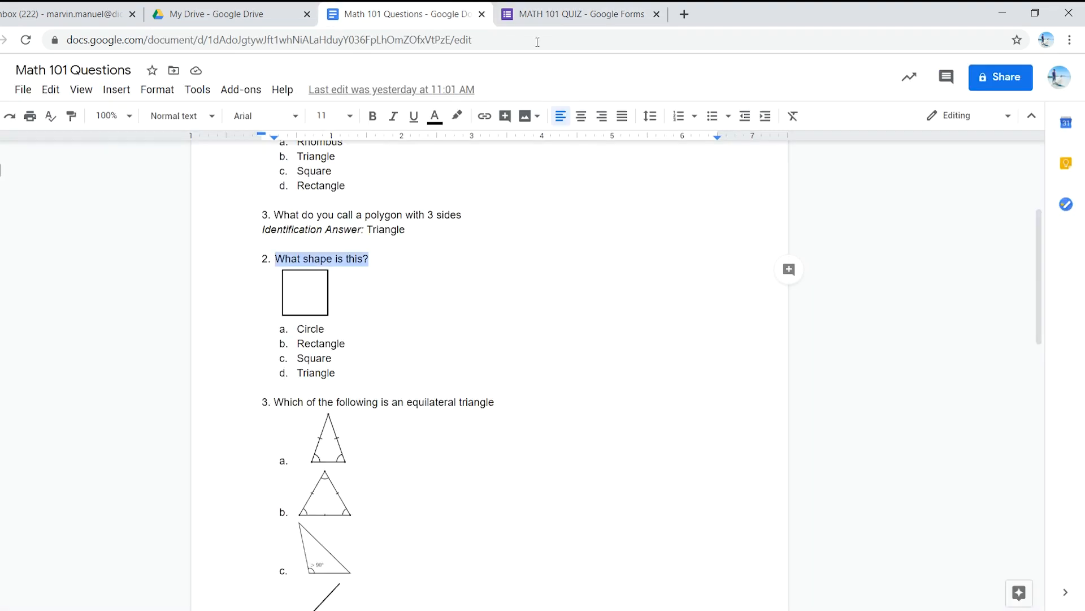
{"action": "left_click", "coordinate": [572, 13]}
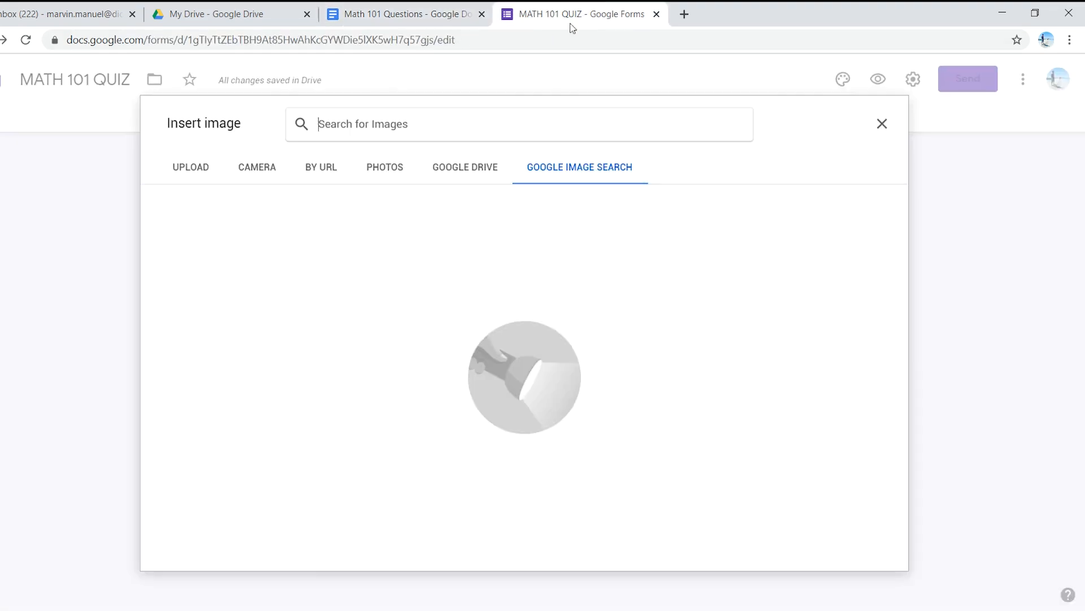
{"action": "left_click", "coordinate": [429, 123]}
{"action": "type", "text": "square"}
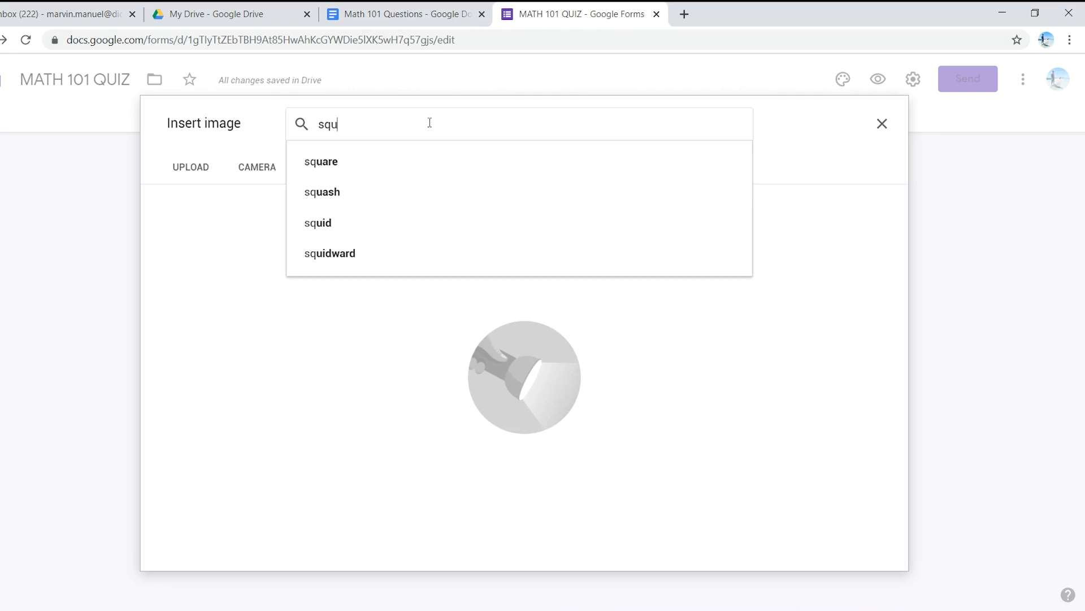
{"action": "key", "text": "Return"}
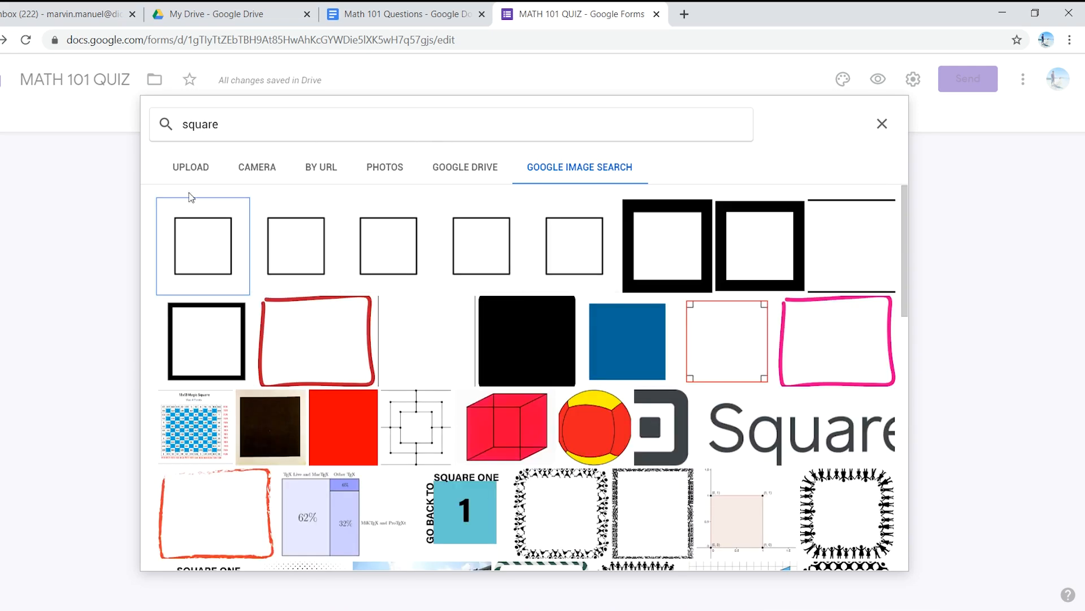
{"action": "left_click", "coordinate": [212, 237]}
{"action": "left_click", "coordinate": [873, 552]}
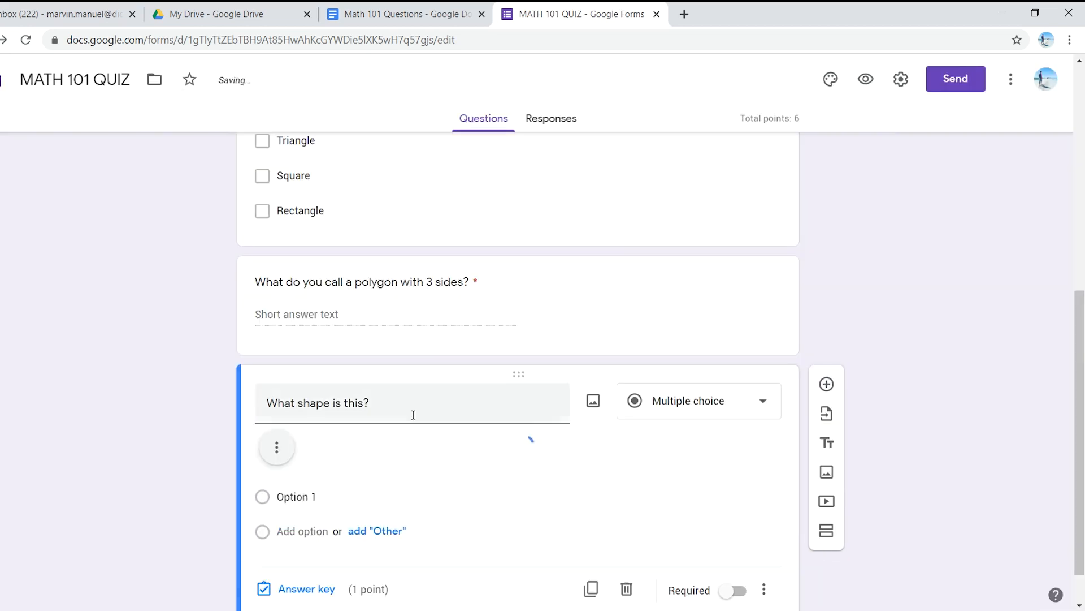
Step: Shrink the square image in the shape question to about 40% of its inserted width
{"action": "scroll", "coordinate": [408, 414], "scroll_direction": "down", "scroll_amount": 1}
{"action": "scroll", "coordinate": [407, 418], "scroll_direction": "down", "scroll_amount": 2}
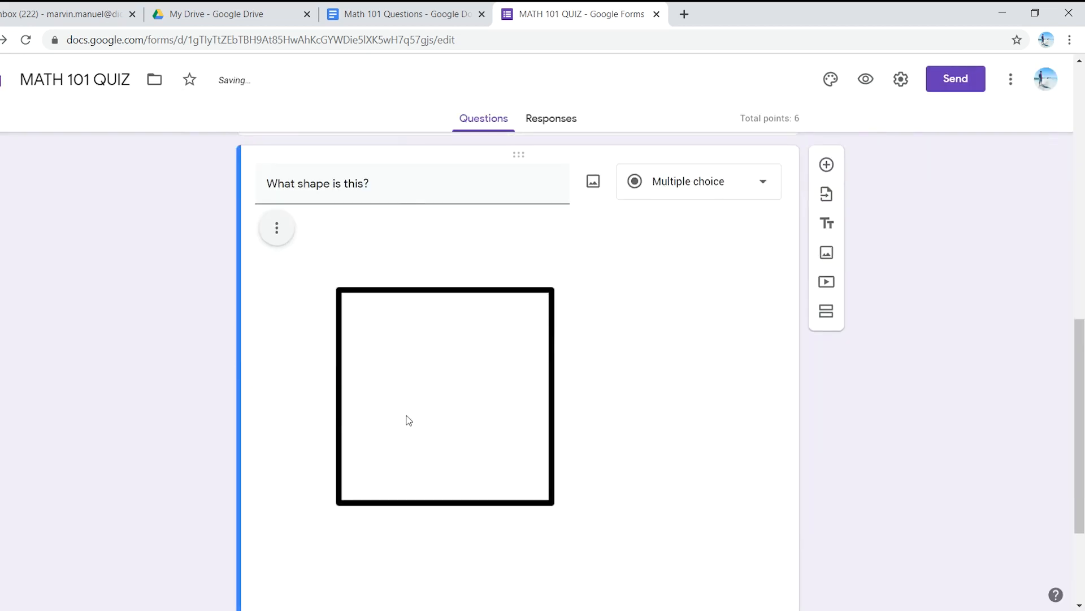
{"action": "scroll", "coordinate": [412, 283], "scroll_direction": "down", "scroll_amount": 3}
{"action": "scroll", "coordinate": [447, 334], "scroll_direction": "up", "scroll_amount": 2}
{"action": "scroll", "coordinate": [464, 362], "scroll_direction": "up", "scroll_amount": 1}
{"action": "left_click", "coordinate": [508, 367]}
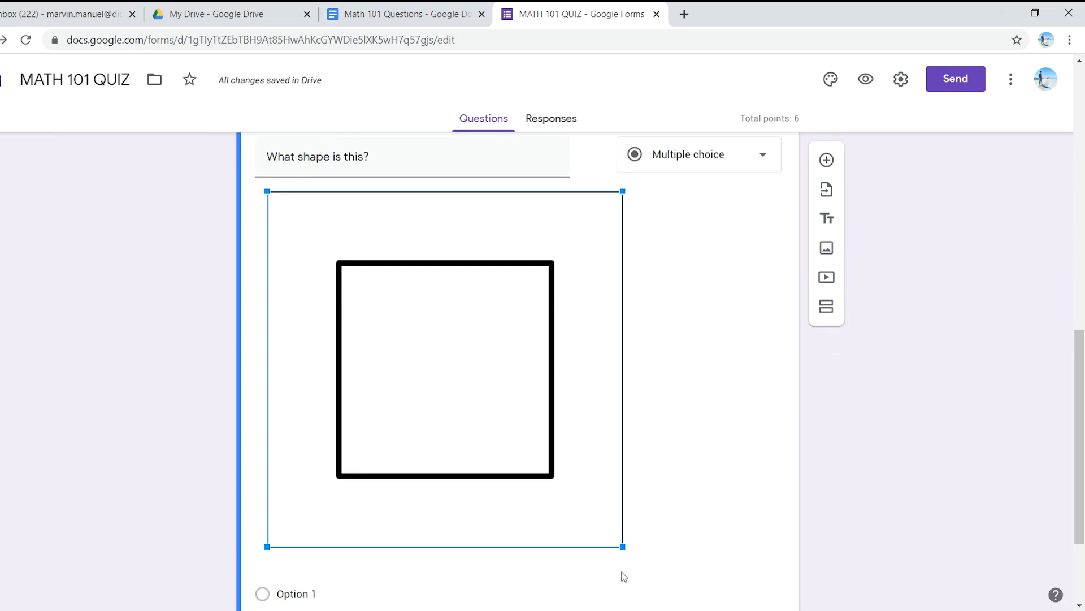
{"action": "left_click_drag", "start_coordinate": [624, 547], "coordinate": [413, 336]}
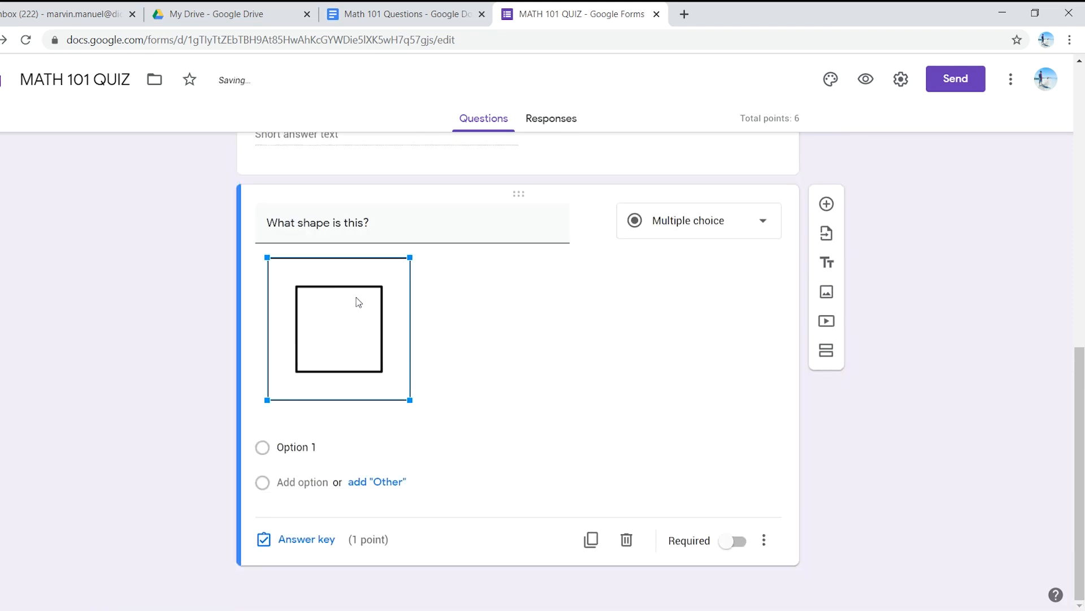
{"action": "left_click", "coordinate": [336, 349]}
{"action": "left_click_drag", "start_coordinate": [412, 401], "coordinate": [415, 405]}
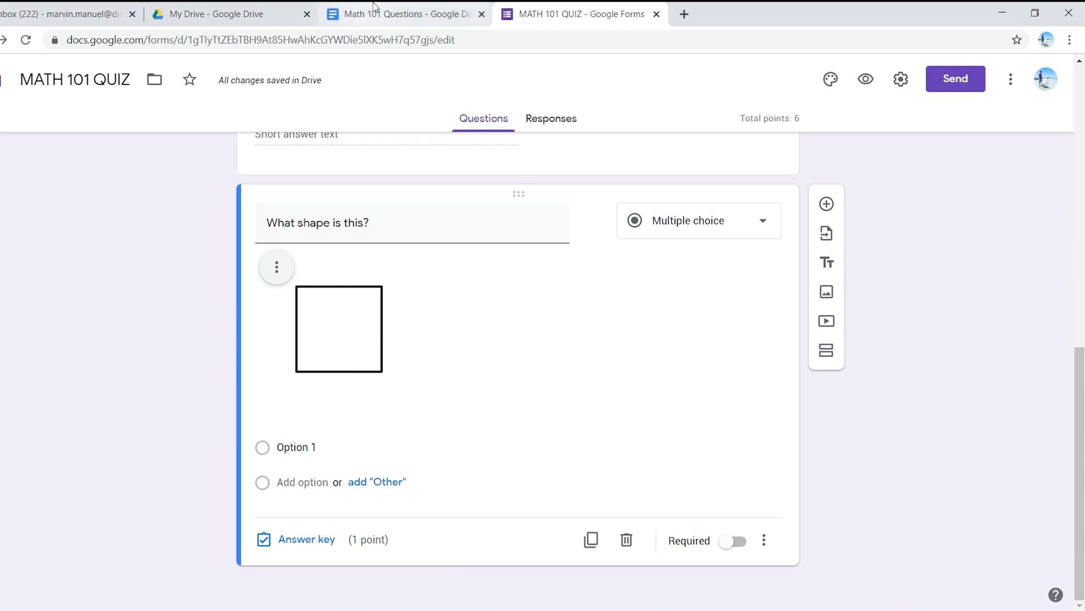
Step: Copy Circle, Rectangle, Square and Triangle from the questions document into the shape question's options, and make the question required
{"action": "left_click", "coordinate": [402, 13]}
{"action": "left_click_drag", "start_coordinate": [339, 373], "coordinate": [305, 338]}
{"action": "key", "text": "ctrl+c"}
{"action": "left_click", "coordinate": [565, 14]}
{"action": "left_click", "coordinate": [360, 450]}
{"action": "key", "text": "ctrl+v"}
{"action": "scroll", "coordinate": [407, 452], "scroll_direction": "down", "scroll_amount": 2}
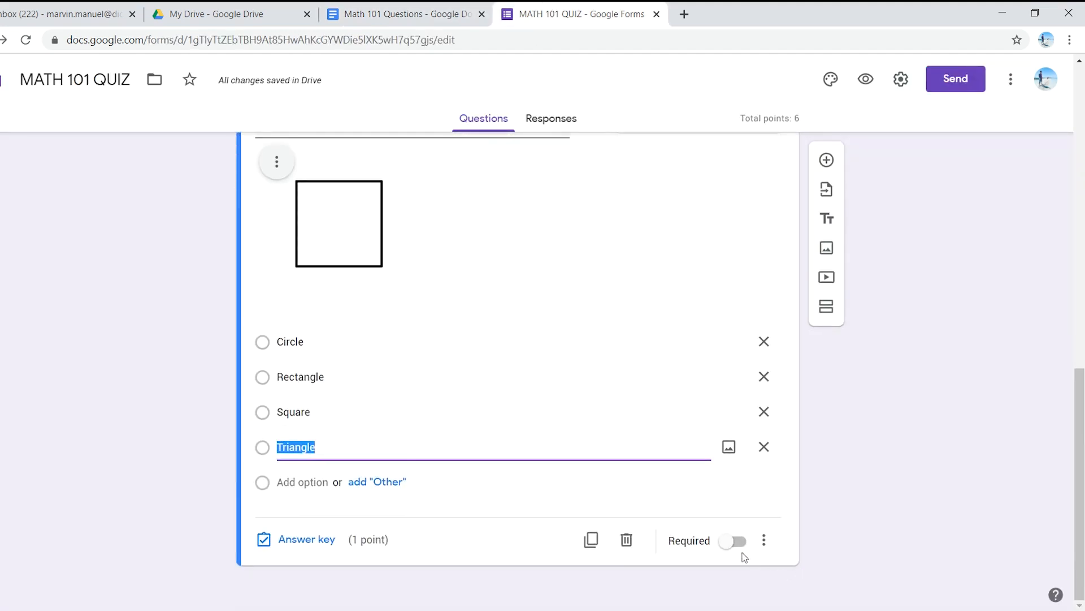
{"action": "left_click", "coordinate": [738, 543]}
{"action": "scroll", "coordinate": [441, 362], "scroll_direction": "up", "scroll_amount": 1}
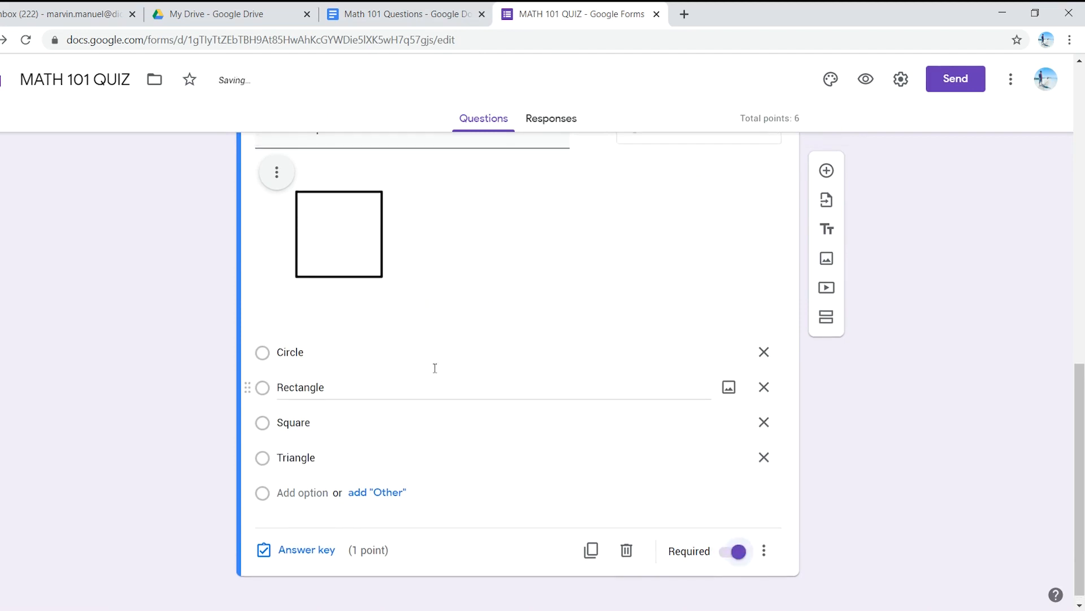
Step: Set Square as the correct answer in the shape question's answer key and close the key
{"action": "scroll", "coordinate": [407, 452], "scroll_direction": "down", "scroll_amount": 1}
{"action": "left_click", "coordinate": [309, 541]}
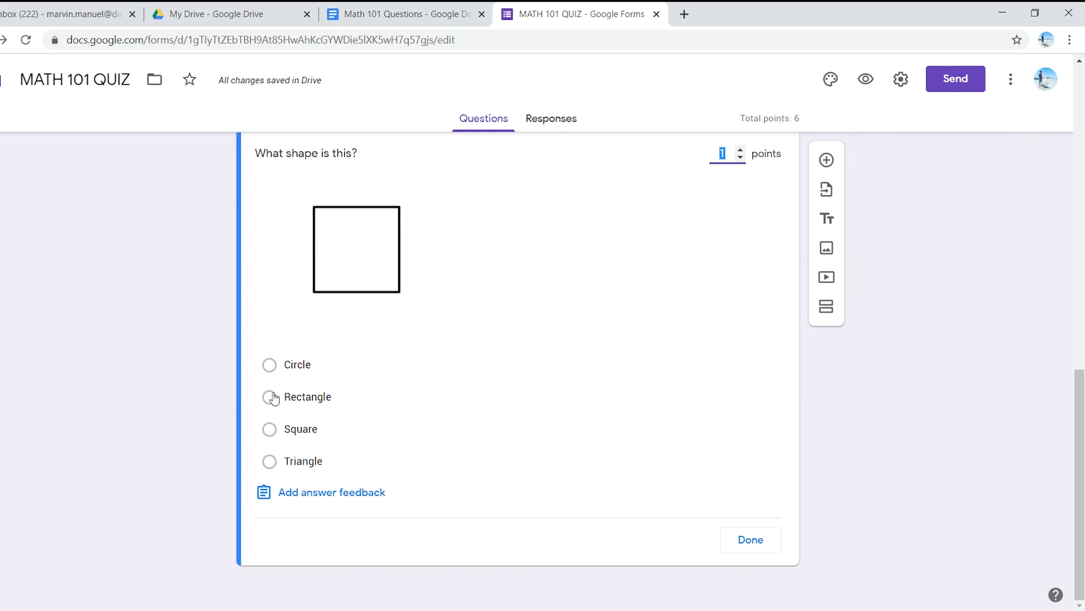
{"action": "left_click", "coordinate": [271, 429]}
{"action": "scroll", "coordinate": [538, 408], "scroll_direction": "up", "scroll_amount": 2}
{"action": "scroll", "coordinate": [538, 408], "scroll_direction": "down", "scroll_amount": 2}
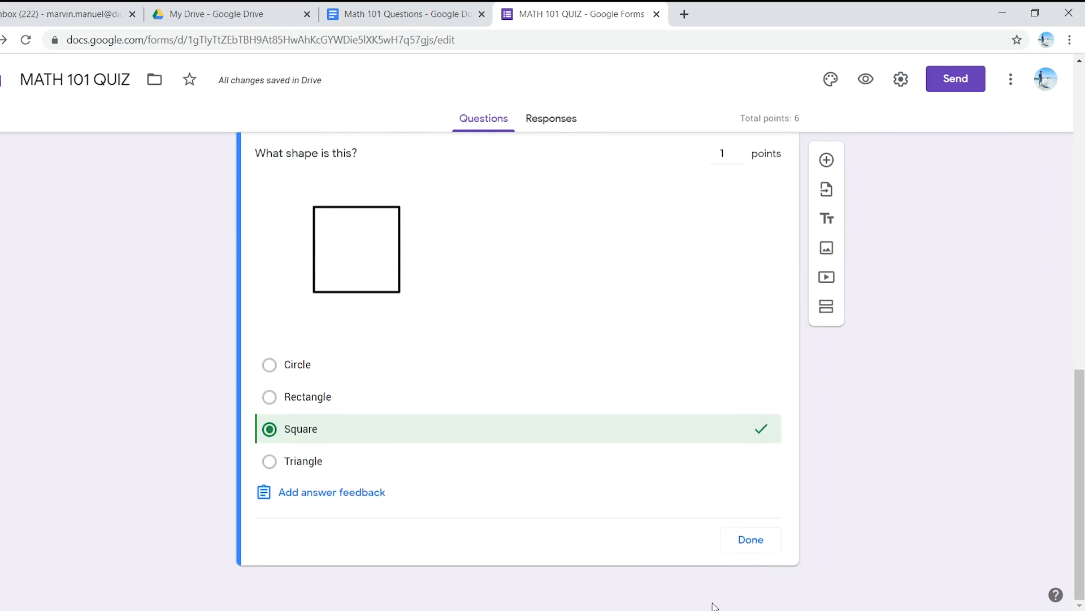
{"action": "left_click", "coordinate": [739, 538]}
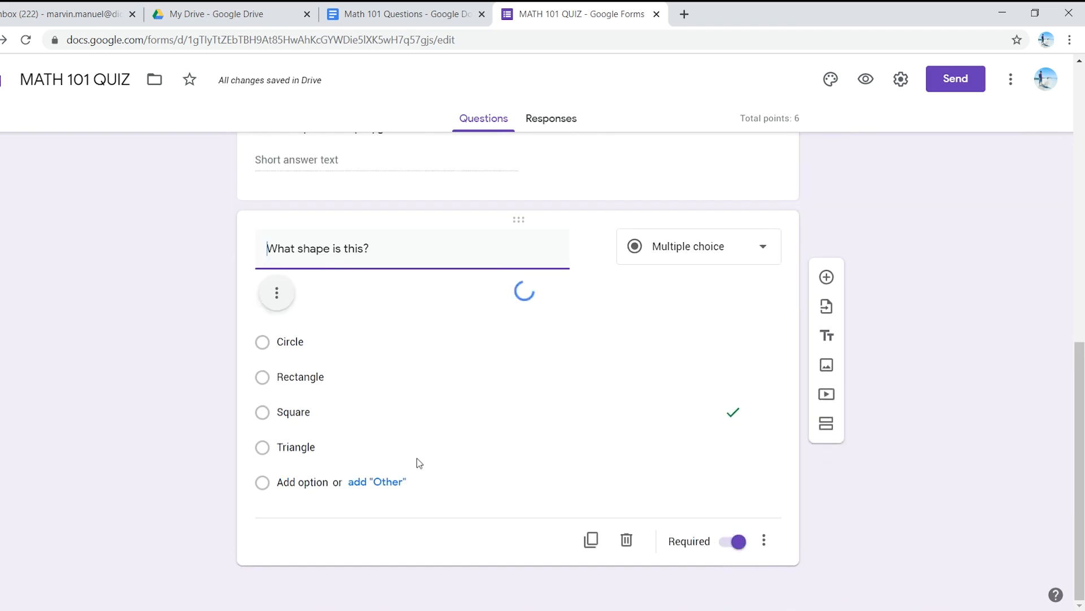
{"action": "scroll", "coordinate": [419, 463], "scroll_direction": "down", "scroll_amount": 3}
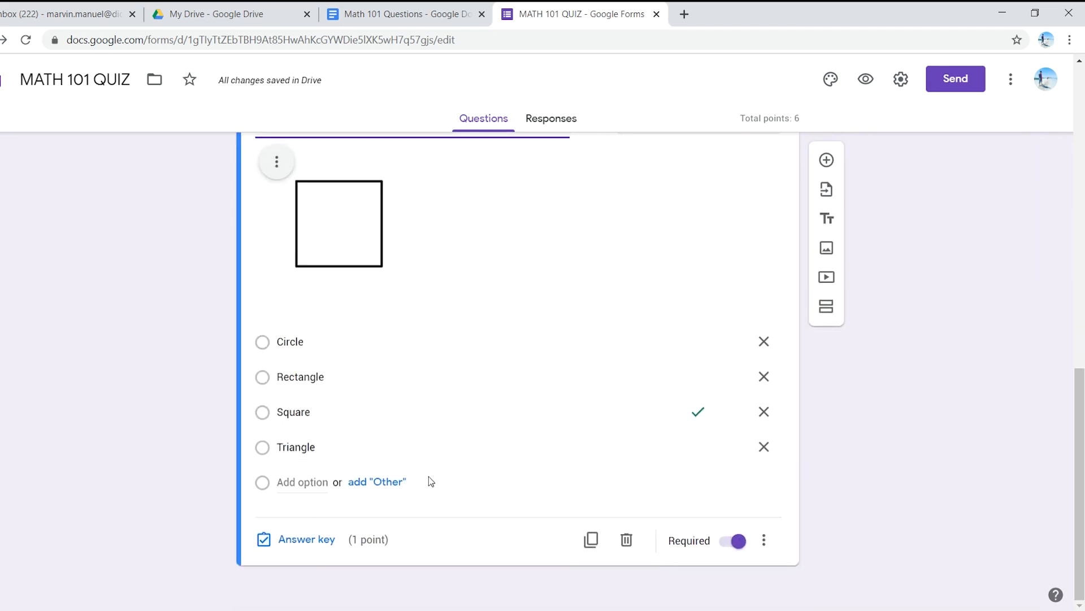
{"action": "scroll", "coordinate": [428, 478], "scroll_direction": "up", "scroll_amount": 4}
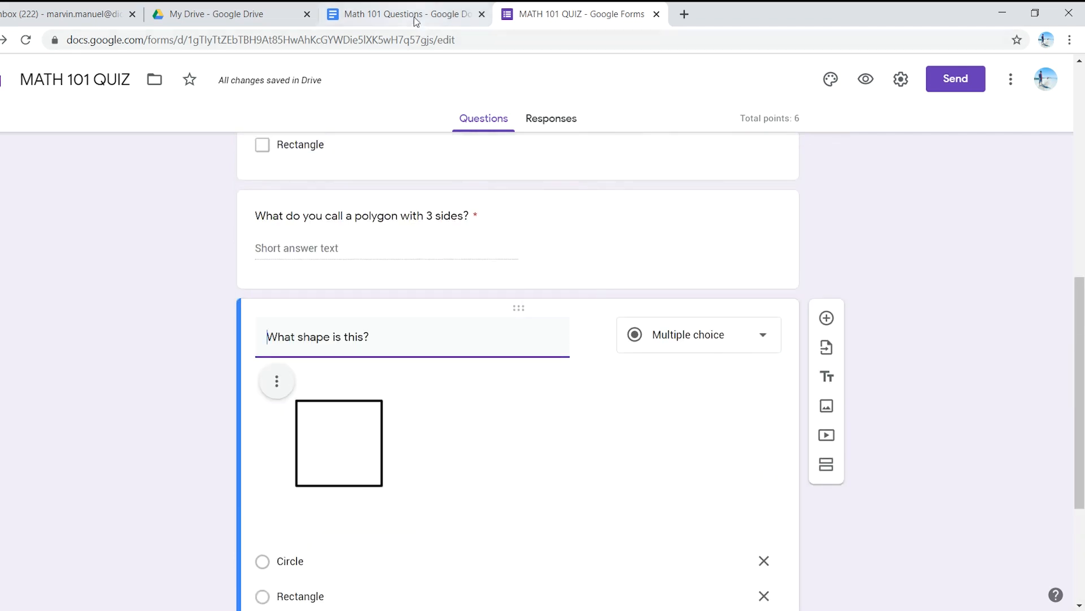
Step: Copy "Which of the following is an equilateral triangle" from the questions document and add it to the quiz as a new multiple-choice question
{"action": "left_click", "coordinate": [416, 15]}
{"action": "left_click", "coordinate": [376, 440]}
{"action": "scroll", "coordinate": [460, 279], "scroll_direction": "down", "scroll_amount": 1}
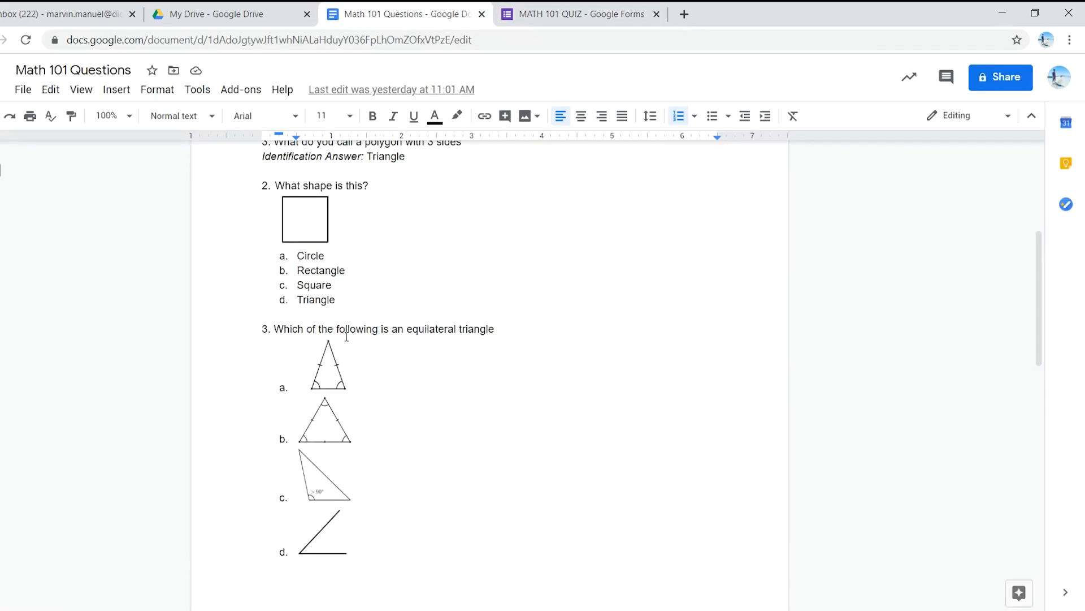
{"action": "left_click_drag", "start_coordinate": [497, 329], "coordinate": [275, 328]}
{"action": "key", "text": "ctrl+c"}
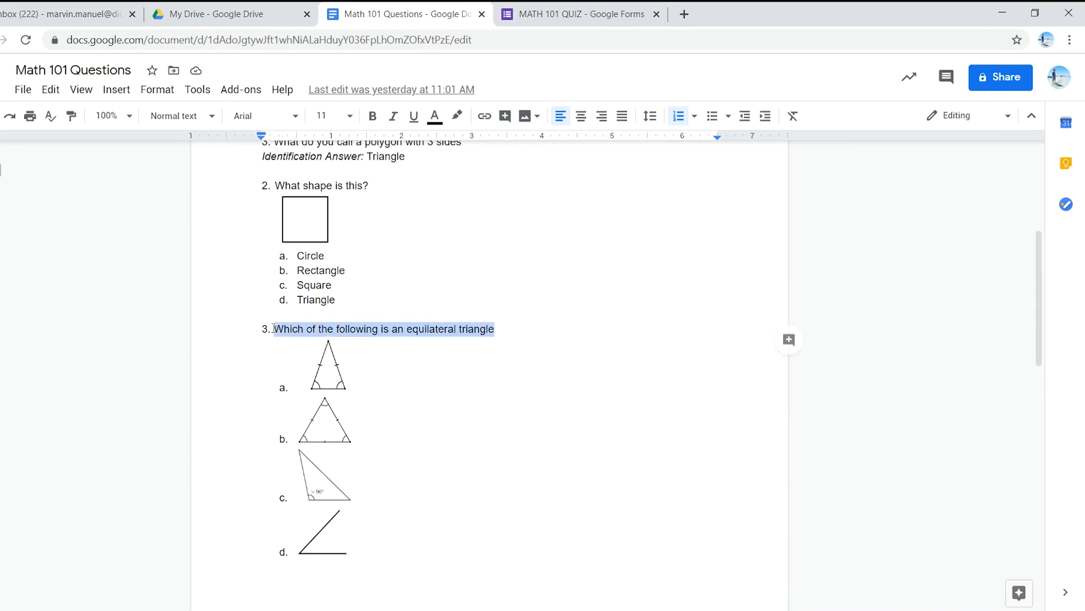
{"action": "left_click", "coordinate": [605, 7]}
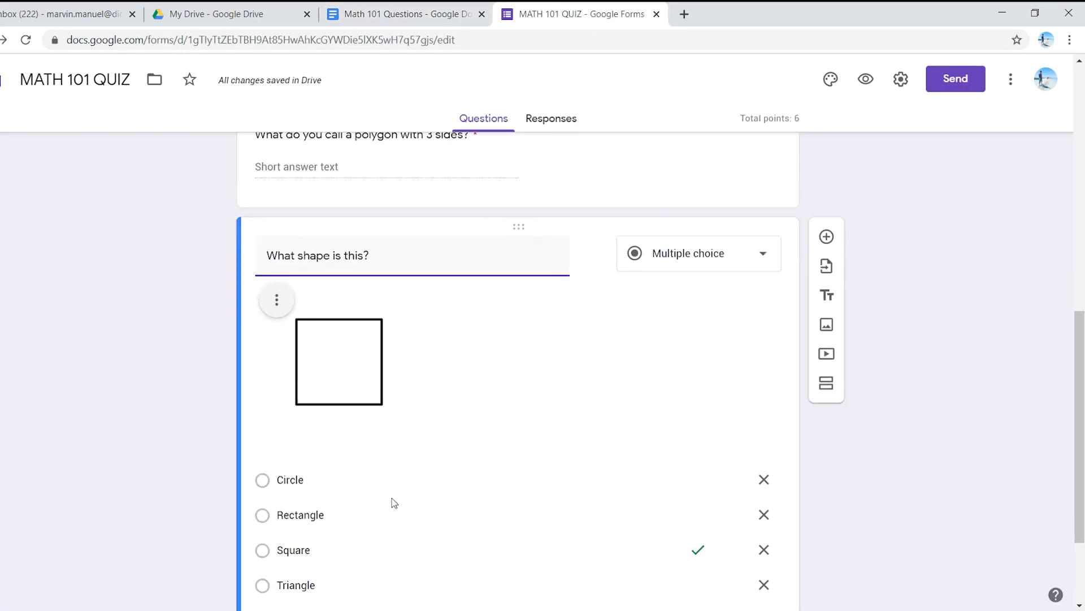
{"action": "scroll", "coordinate": [642, 395], "scroll_direction": "down", "scroll_amount": 2}
{"action": "scroll", "coordinate": [650, 429], "scroll_direction": "up", "scroll_amount": 4}
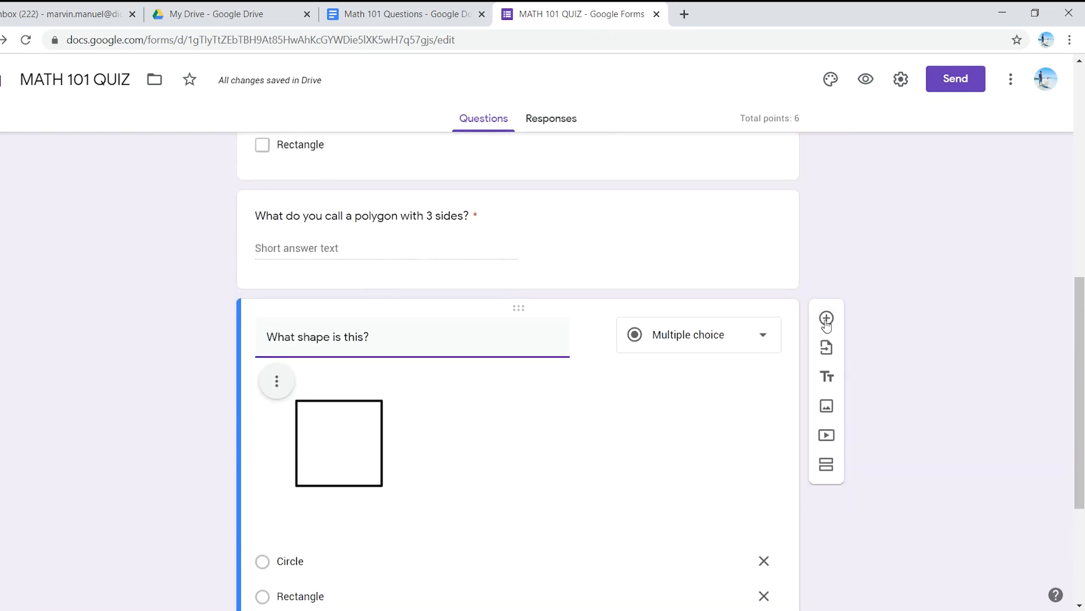
{"action": "left_click", "coordinate": [826, 319]}
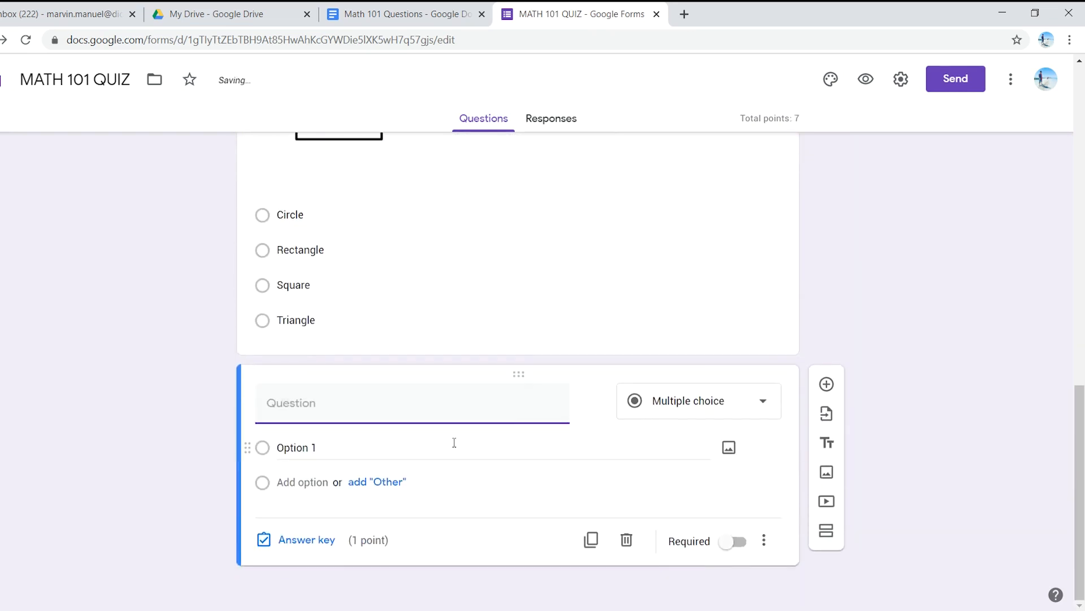
{"action": "key", "text": "ctrl+v"}
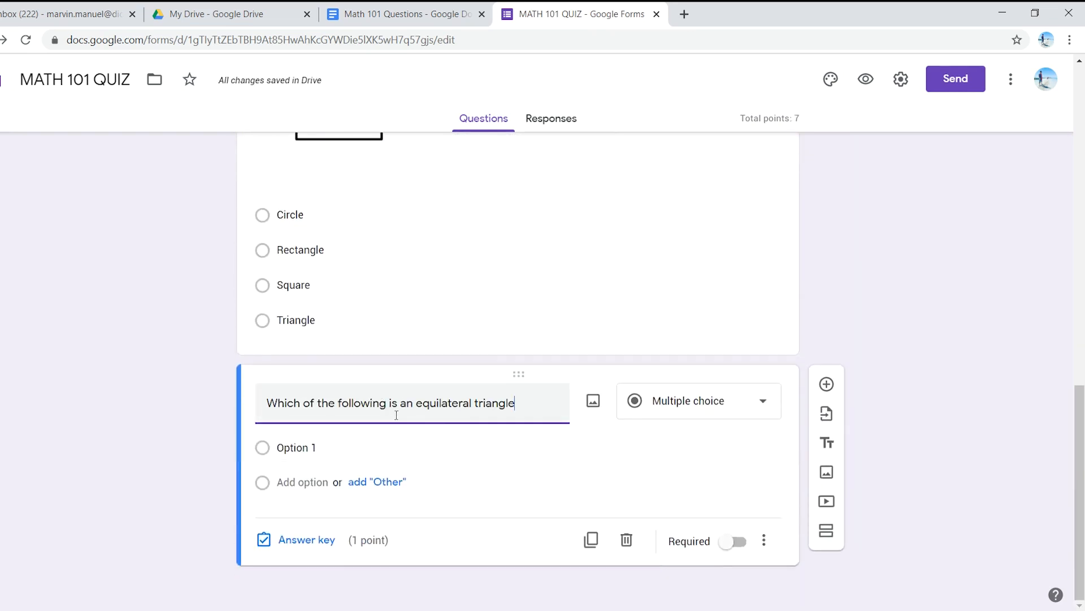
Step: Following the questions document, search Google Images for "isosceles triangle" and insert the first result as Option 1's image
{"action": "left_click", "coordinate": [399, 8]}
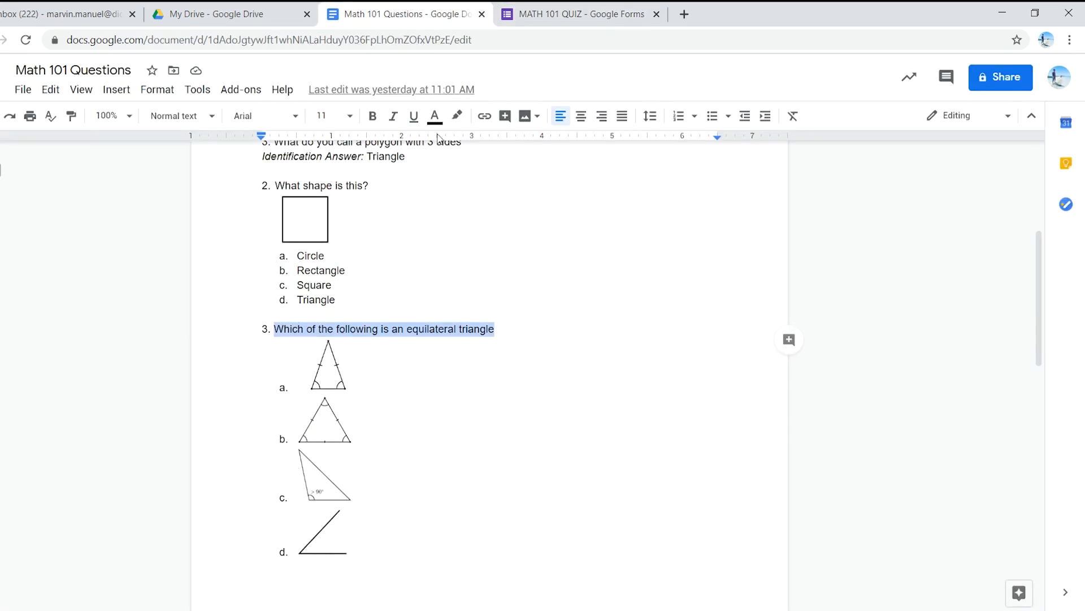
{"action": "left_click", "coordinate": [551, 9]}
{"action": "left_click", "coordinate": [332, 448]}
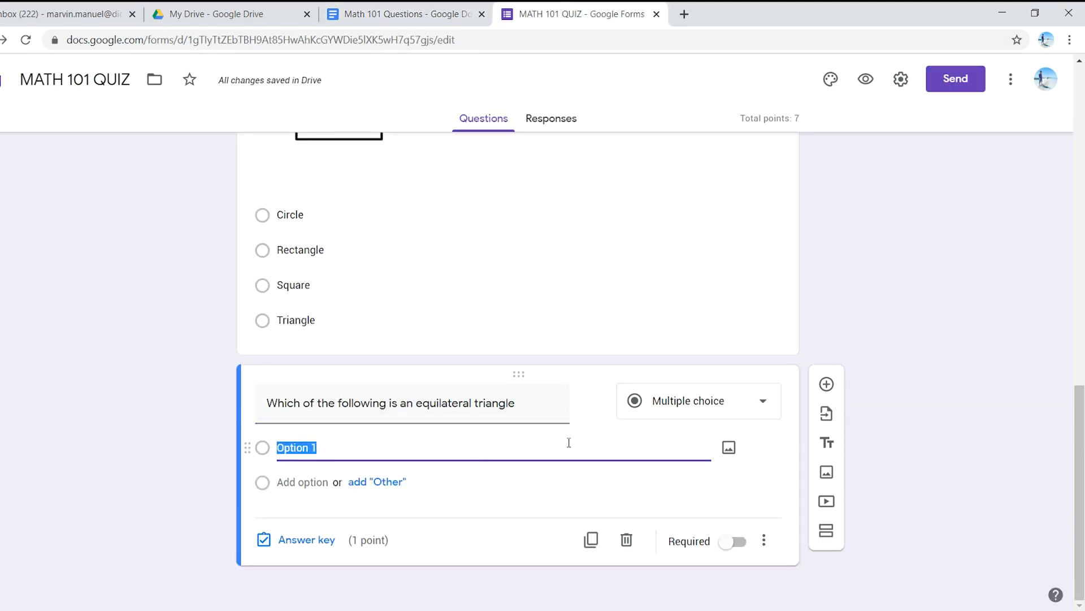
{"action": "left_click", "coordinate": [729, 449]}
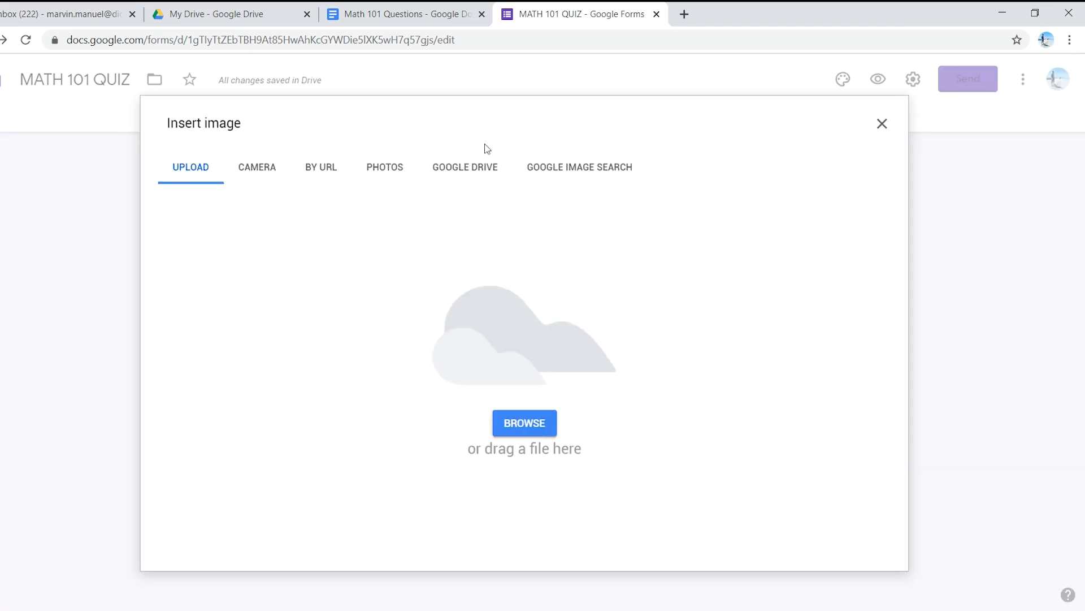
{"action": "left_click", "coordinate": [591, 177]}
{"action": "left_click", "coordinate": [390, 14]}
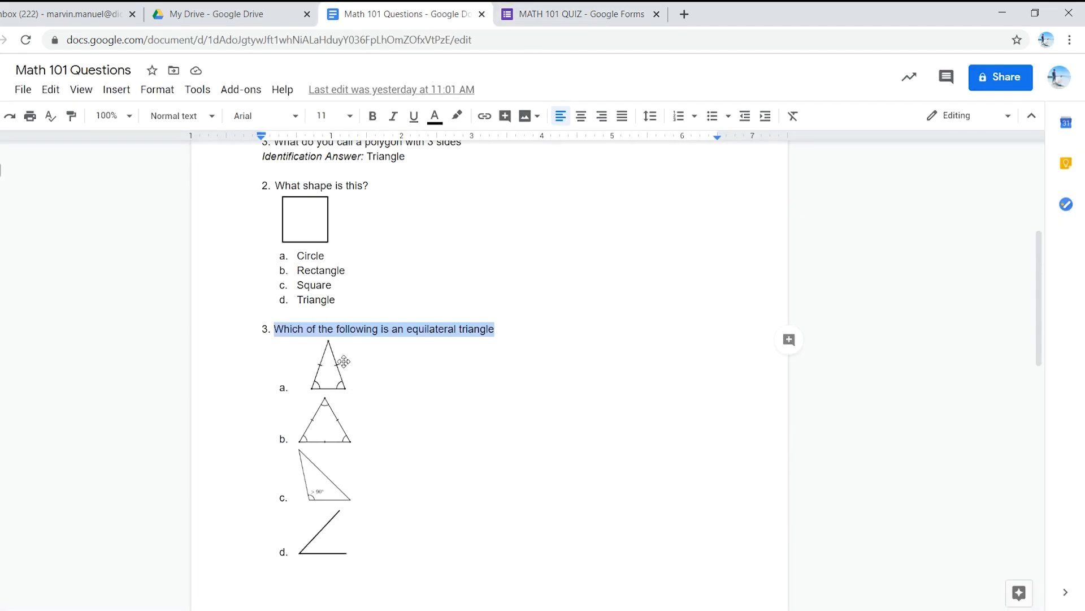
{"action": "left_click", "coordinate": [559, 15]}
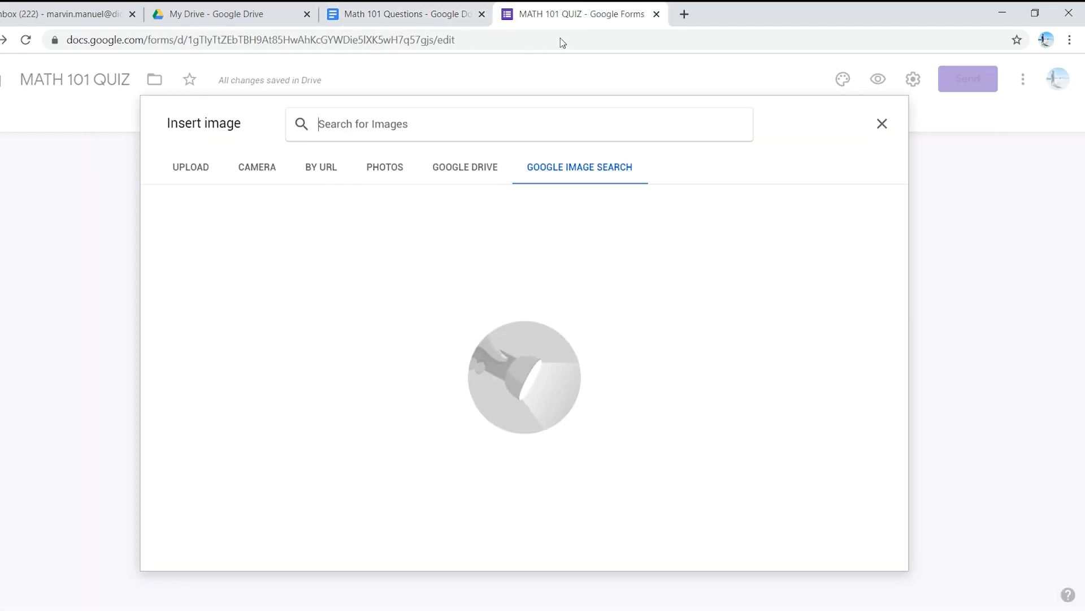
{"action": "left_click", "coordinate": [472, 117]}
{"action": "type", "text": "iscele"}
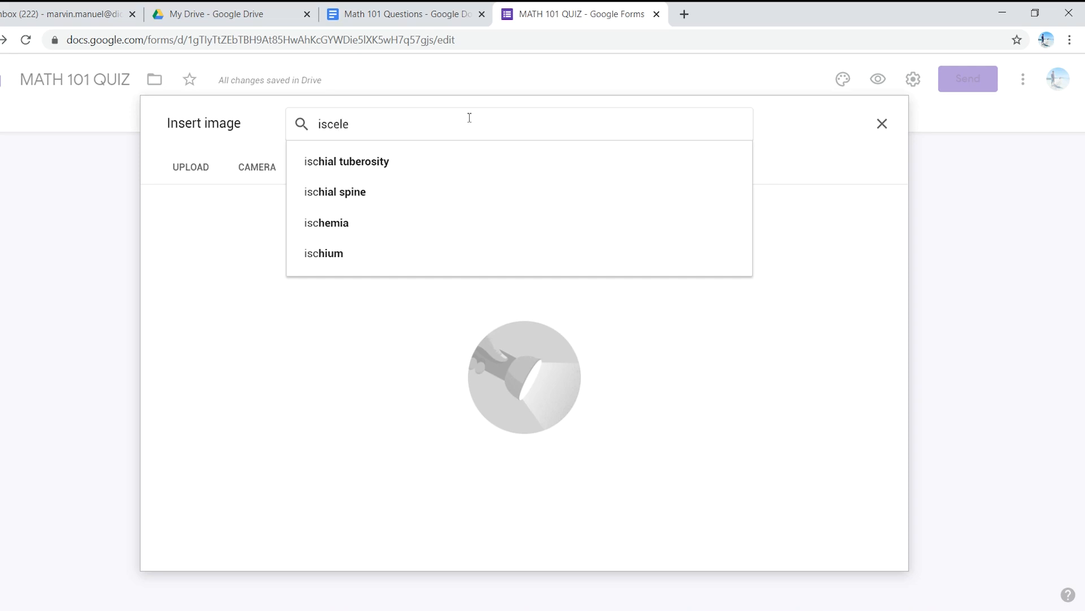
{"action": "left_click", "coordinate": [389, 193]}
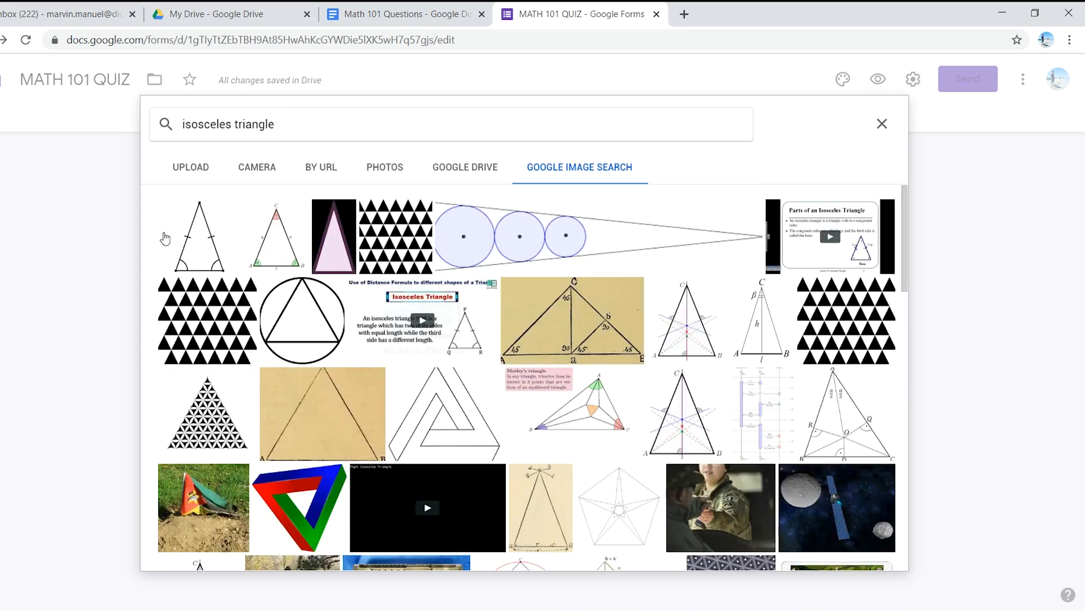
{"action": "left_click", "coordinate": [199, 244]}
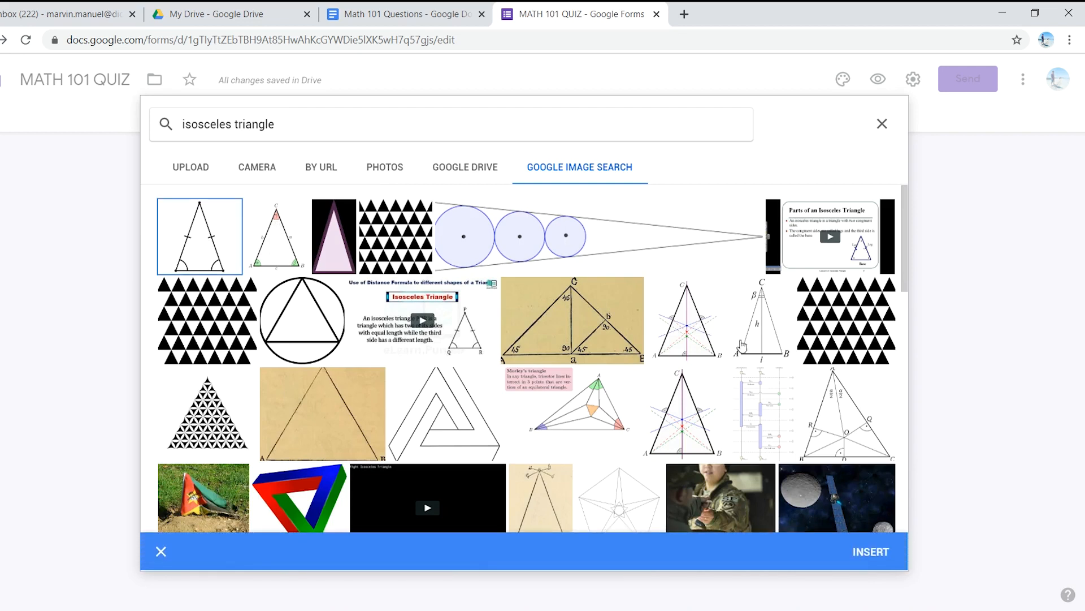
{"action": "left_click", "coordinate": [876, 550]}
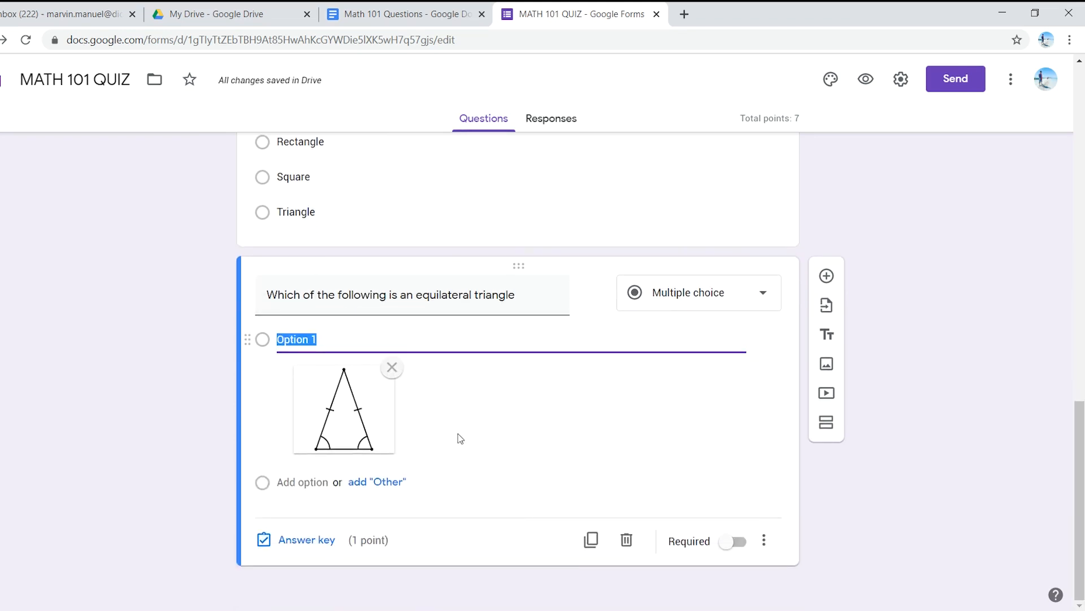
Step: Add a second option and give it the first image found by a Google image search for "equilateral triangle"
{"action": "left_click", "coordinate": [306, 484]}
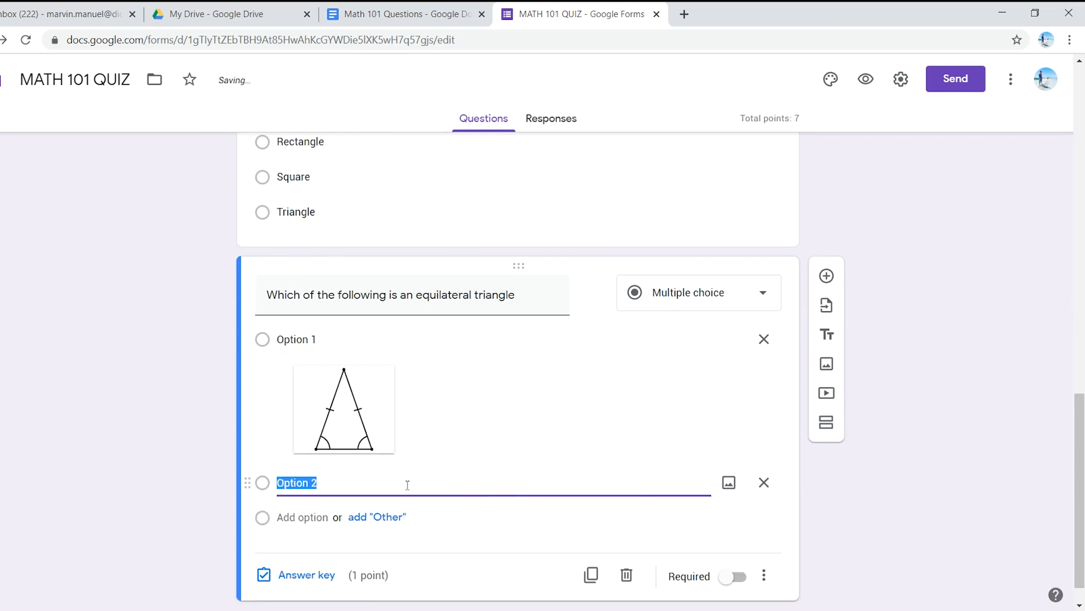
{"action": "left_click", "coordinate": [431, 7]}
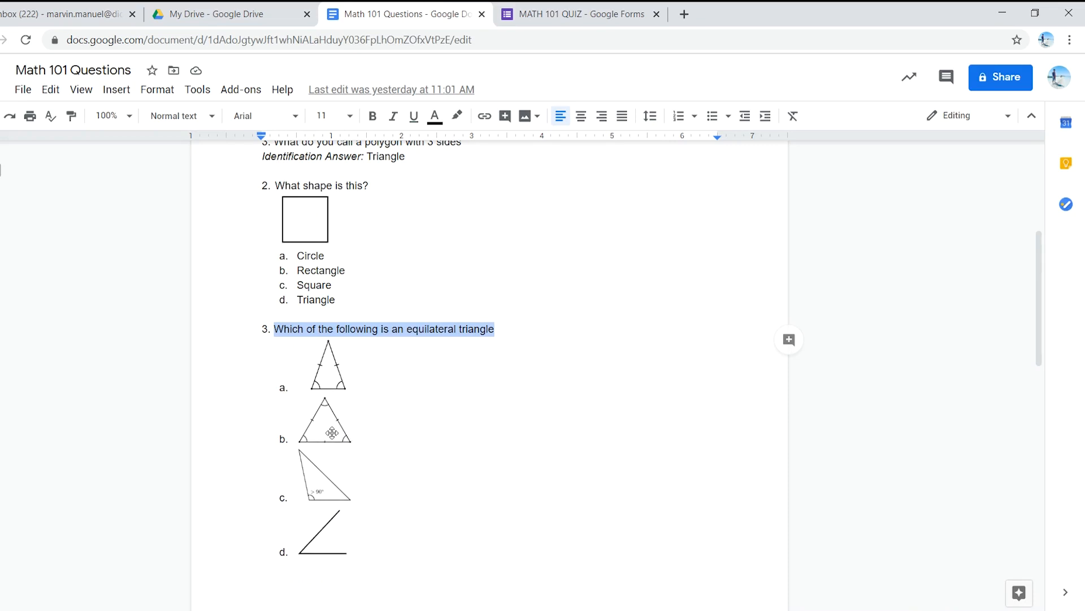
{"action": "left_click", "coordinate": [566, 6]}
{"action": "left_click", "coordinate": [730, 482]}
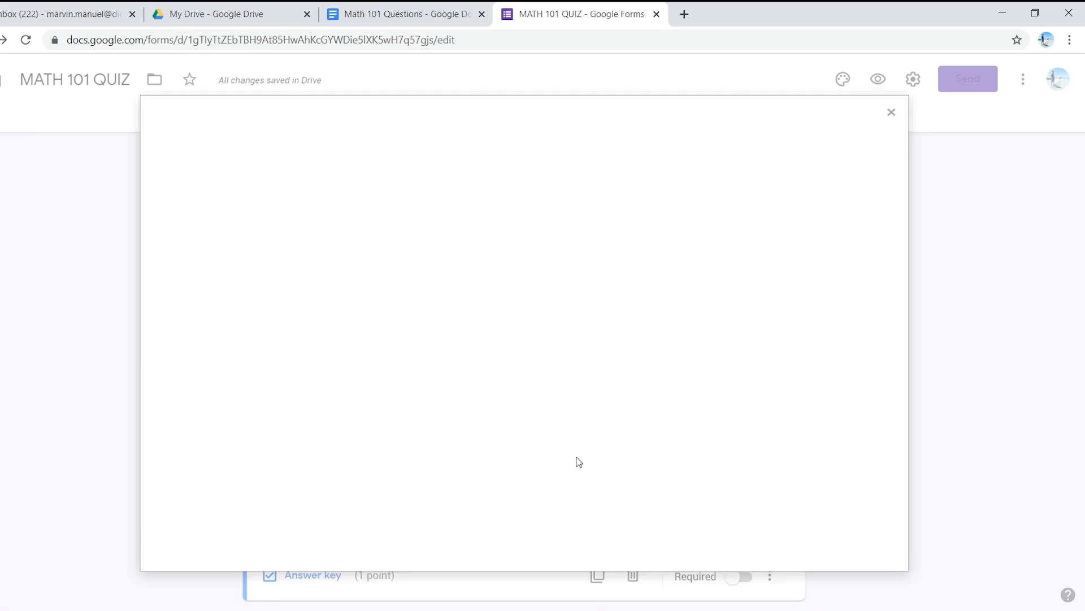
{"action": "left_click", "coordinate": [591, 177]}
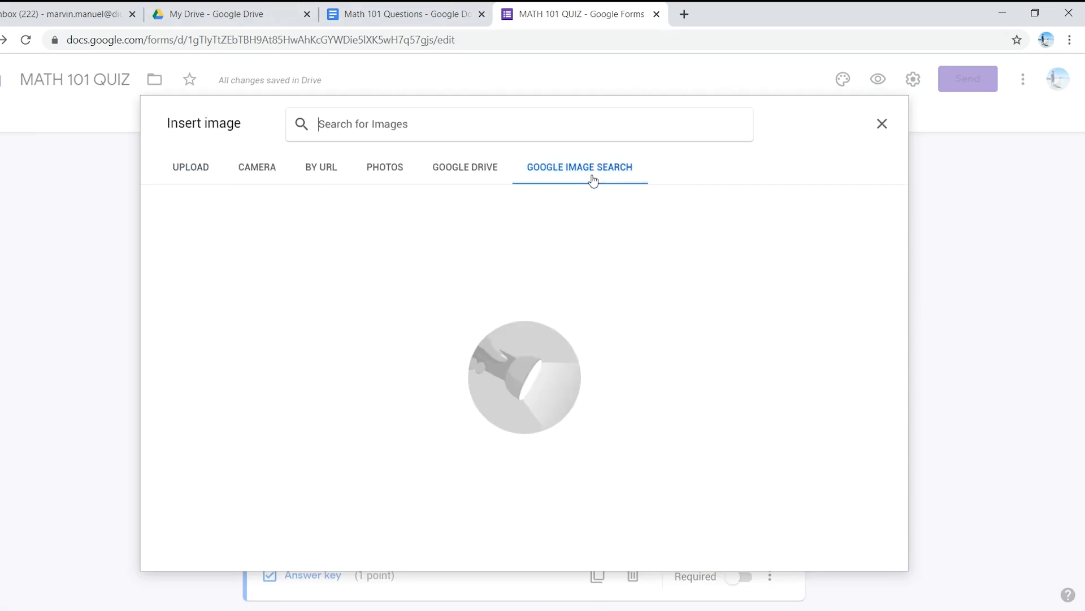
{"action": "type", "text": "e"}
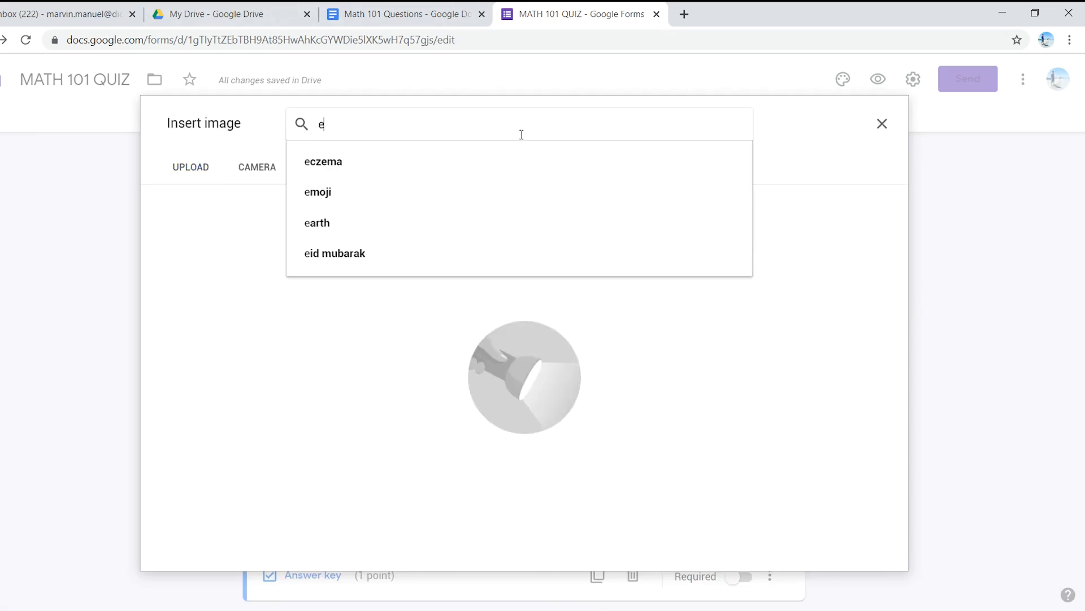
{"action": "type", "text": "quilateral"}
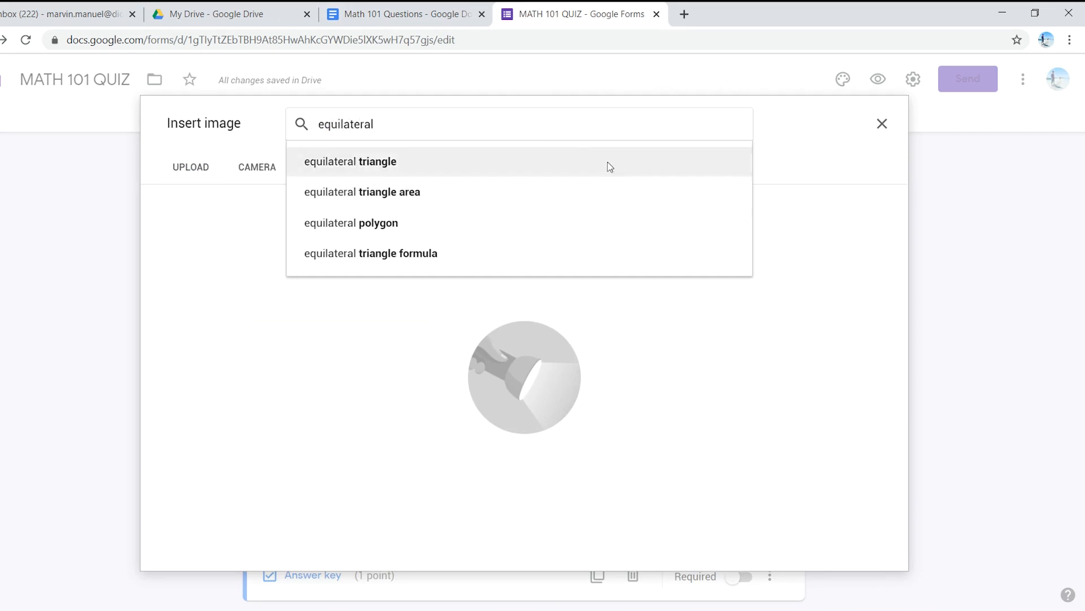
{"action": "left_click", "coordinate": [576, 151]}
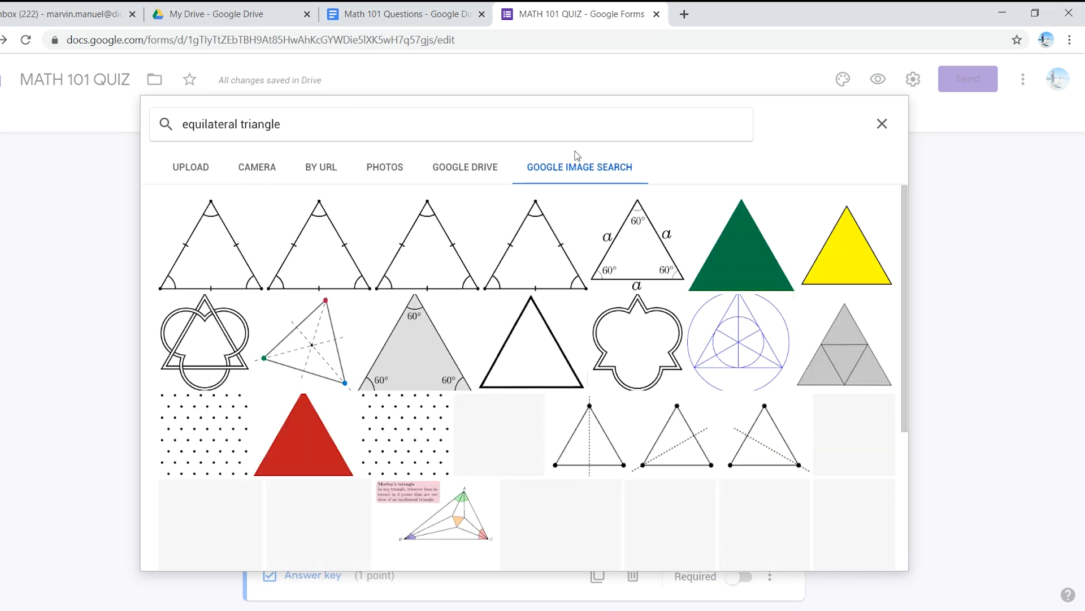
{"action": "left_click", "coordinate": [226, 241]}
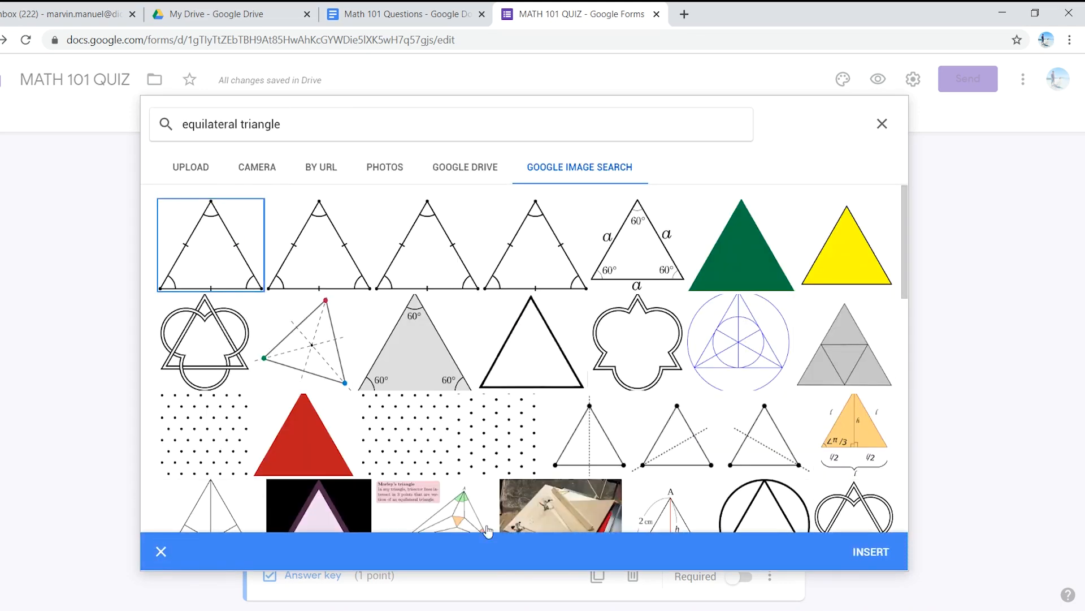
{"action": "left_click", "coordinate": [862, 554]}
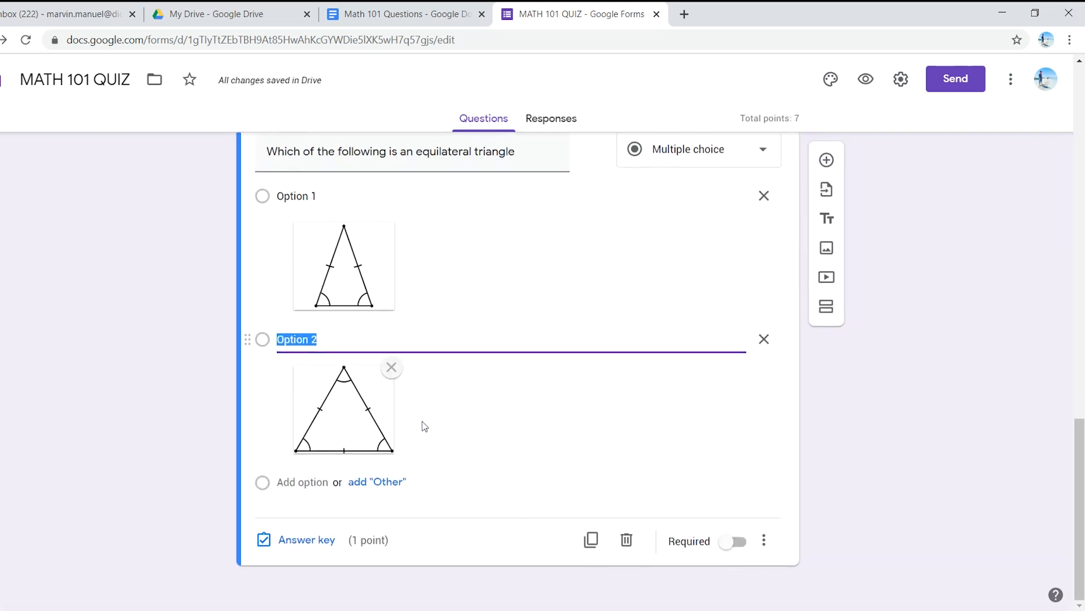
Step: Add a third option and insert the "> 90°" triangle picture from a Google image search for "obtuse angle"
{"action": "left_click", "coordinate": [302, 481]}
{"action": "left_click", "coordinate": [729, 482]}
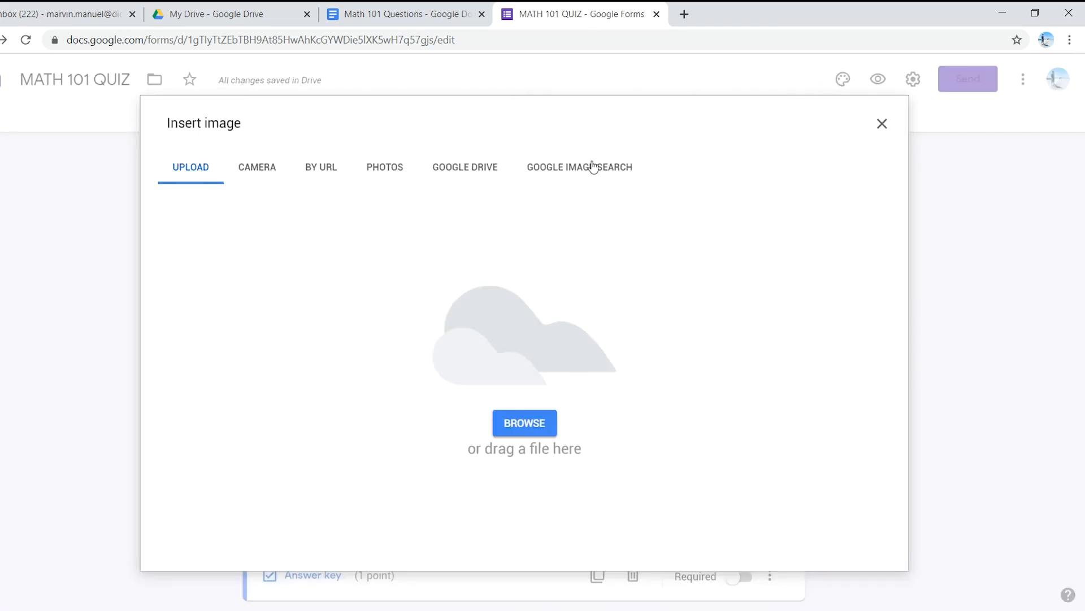
{"action": "left_click", "coordinate": [593, 167]}
{"action": "left_click", "coordinate": [405, 14]}
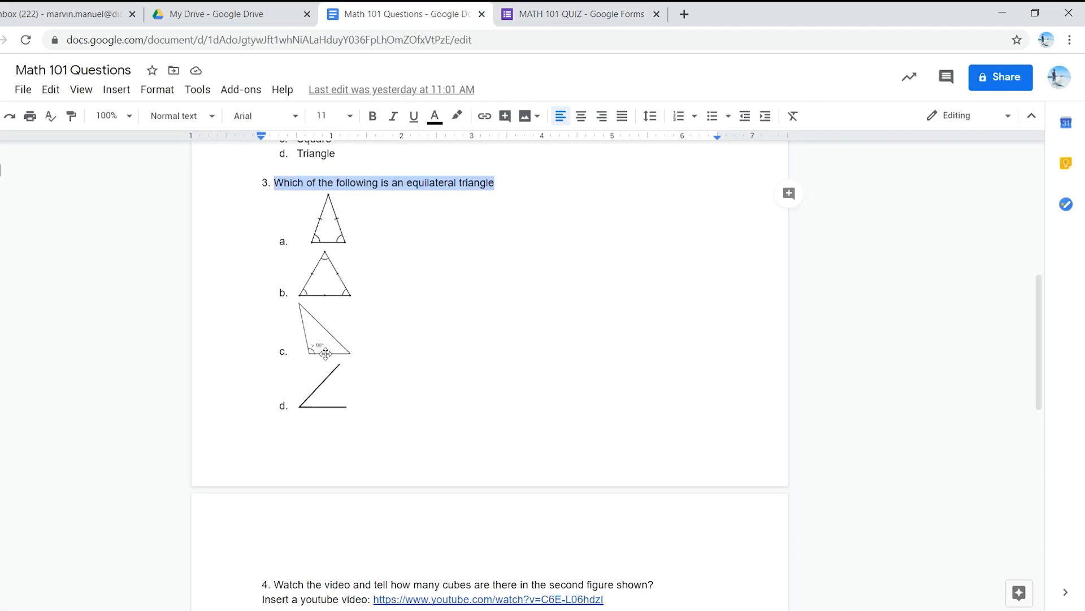
{"action": "left_click", "coordinate": [564, 13]}
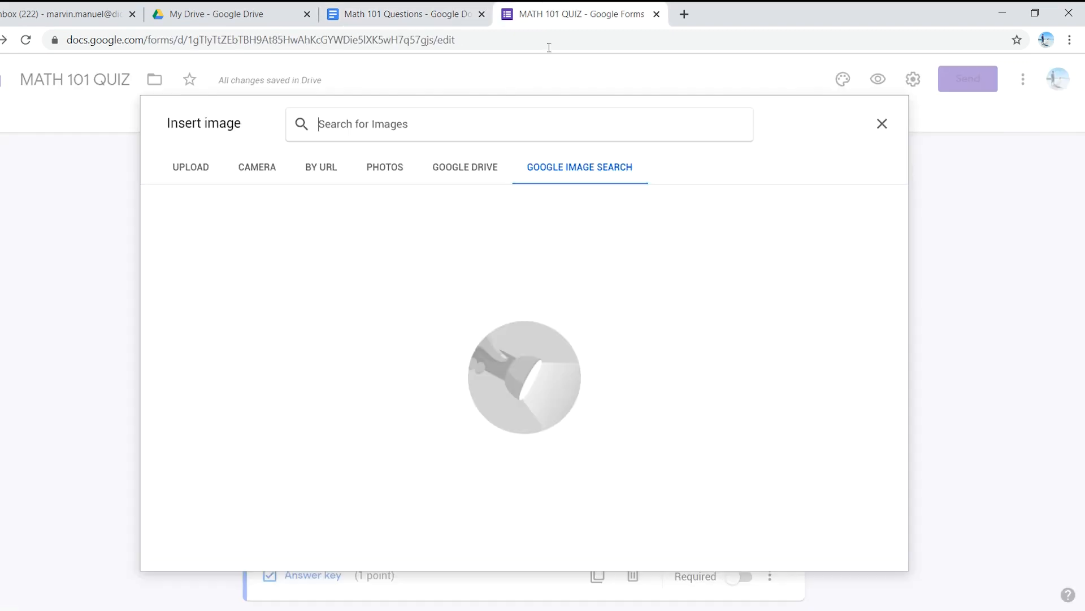
{"action": "type", "text": "ob"}
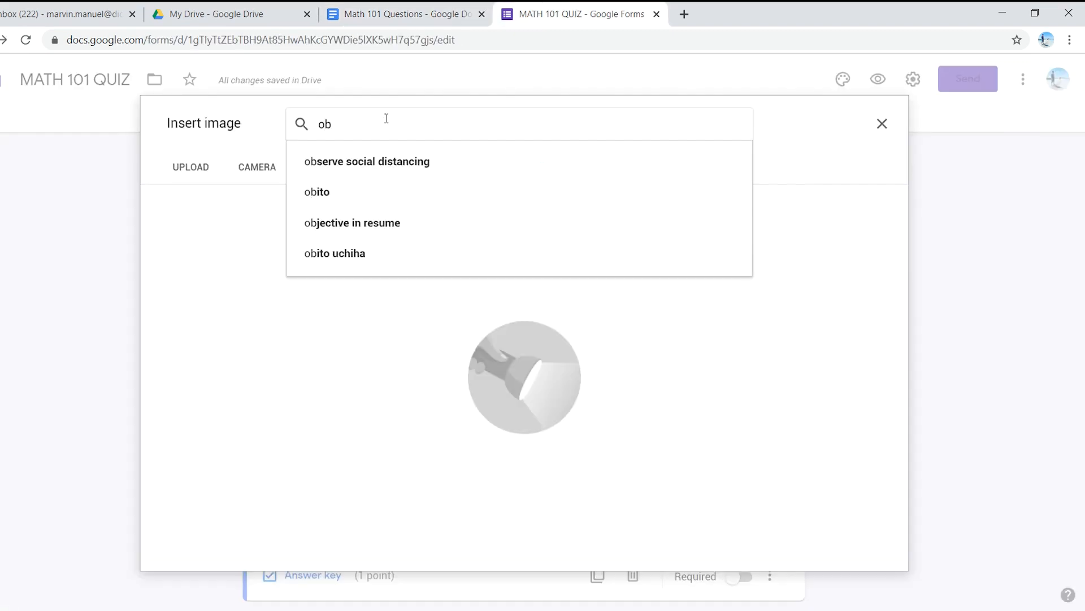
{"action": "type", "text": "tuse"}
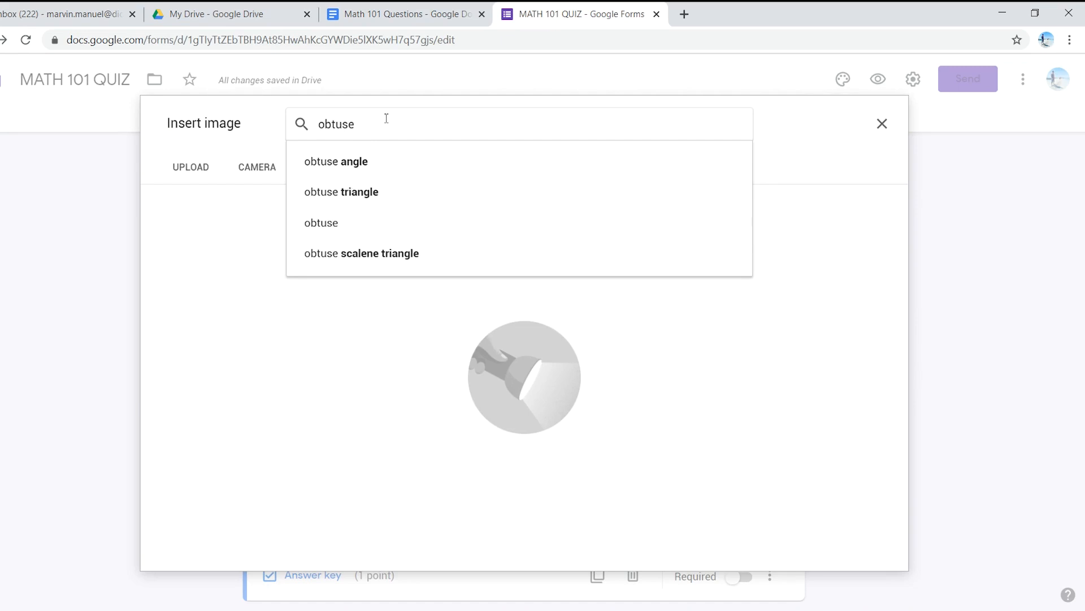
{"action": "left_click", "coordinate": [367, 162]}
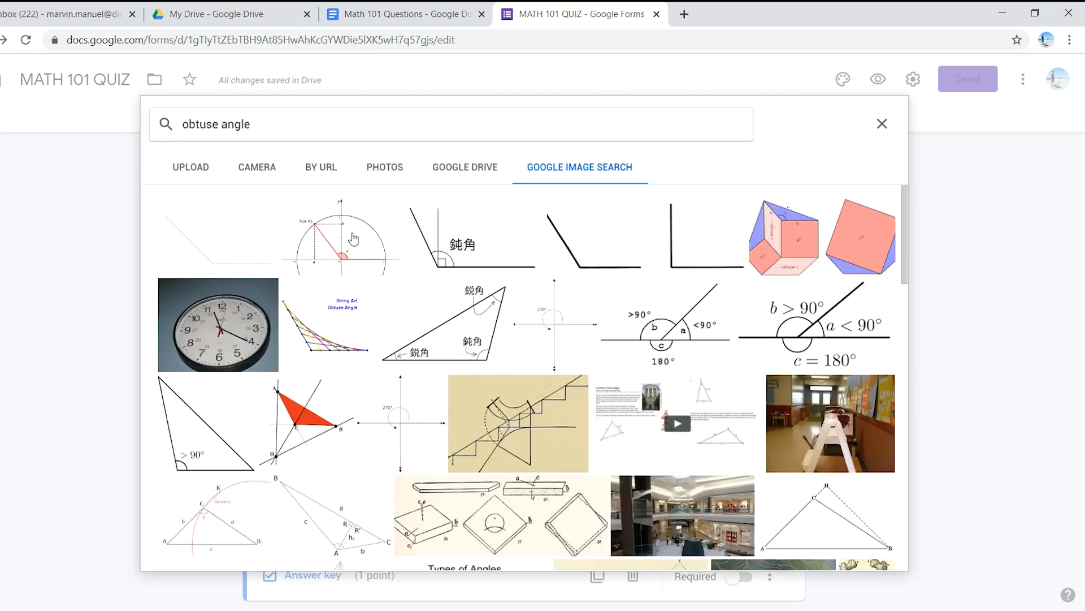
{"action": "left_click", "coordinate": [188, 440]}
{"action": "left_click", "coordinate": [871, 551]}
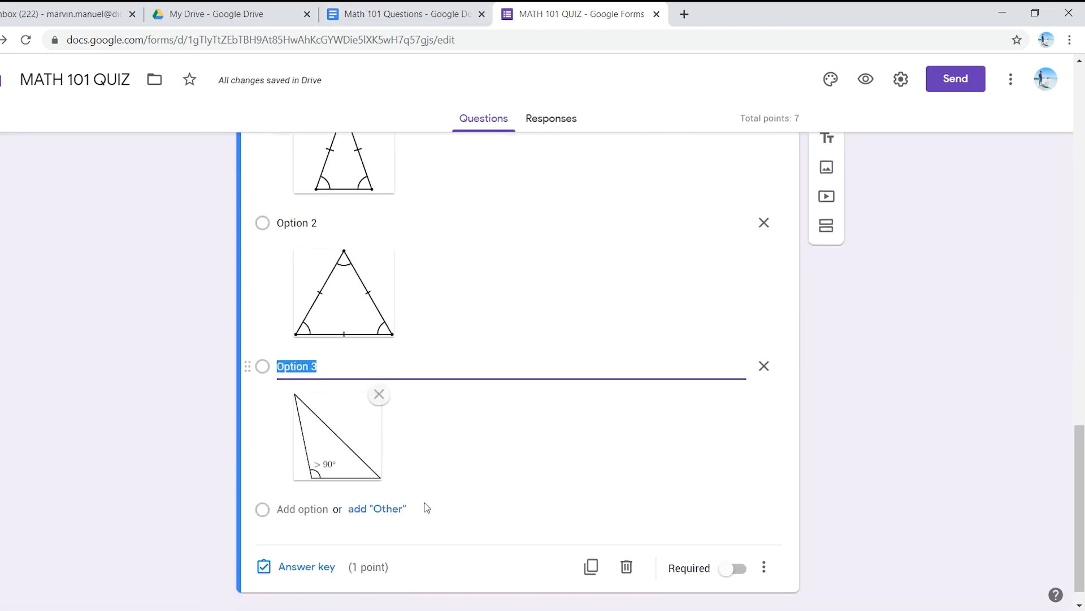
Step: Add a fourth option and search Google Images for "acute triangle" to illustrate it
{"action": "left_click", "coordinate": [450, 481]}
{"action": "left_click", "coordinate": [729, 484]}
{"action": "type", "text": "acute"}
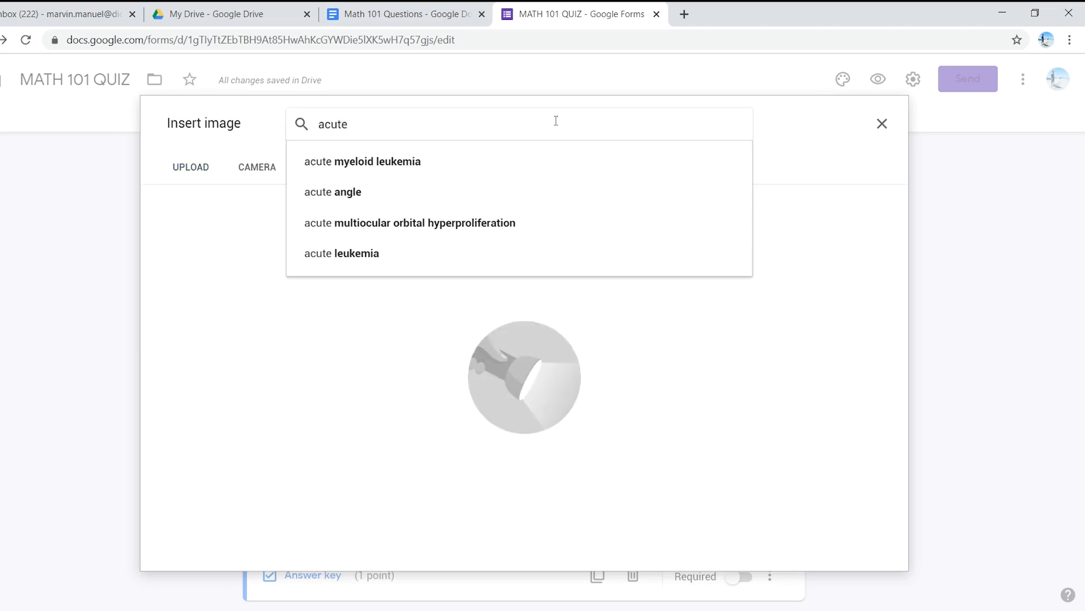
{"action": "type", "text": " triangle"}
{"action": "left_click", "coordinate": [479, 167]}
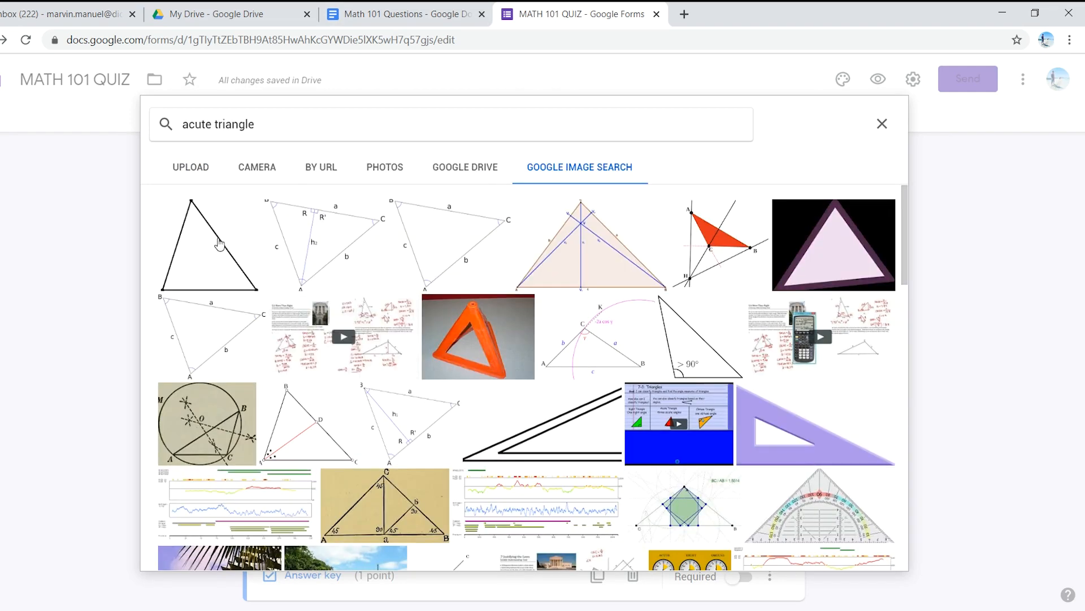
Step: Change the fourth option's image search to "acute angle" and look through the results
{"action": "left_click", "coordinate": [310, 128]}
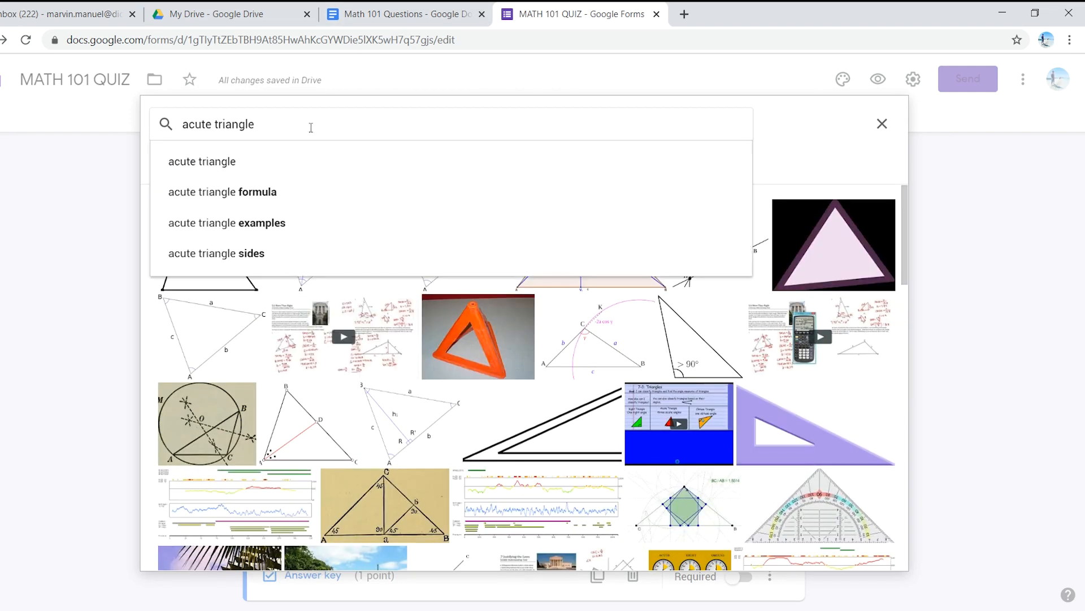
{"action": "key", "text": "BackSpace"}
{"action": "type", "text": "angle"}
{"action": "key", "text": "Return"}
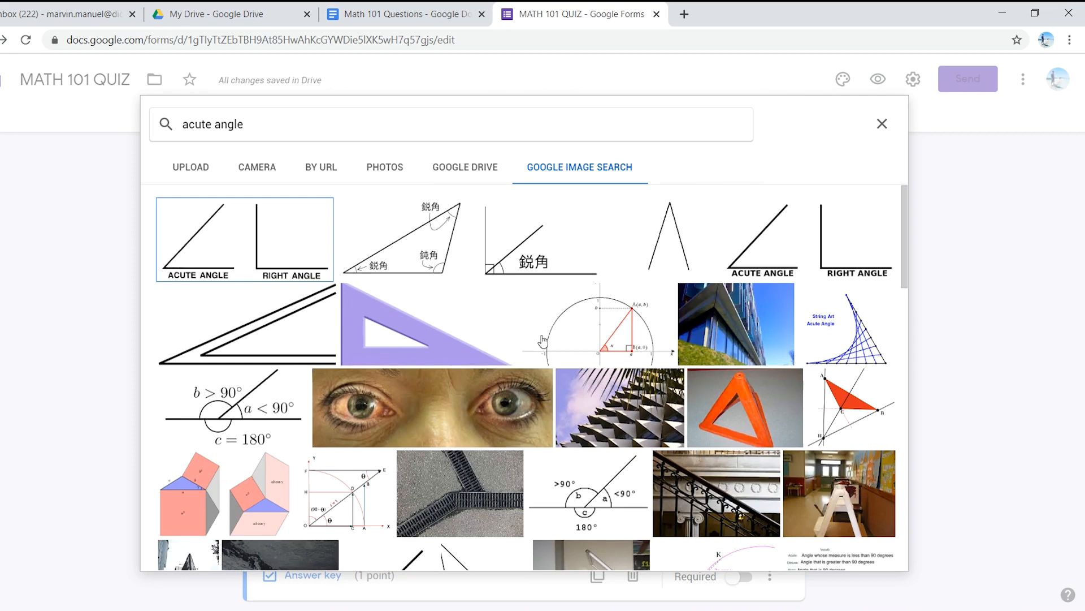
{"action": "scroll", "coordinate": [511, 332], "scroll_direction": "down", "scroll_amount": 1}
{"action": "scroll", "coordinate": [427, 407], "scroll_direction": "down", "scroll_amount": 2}
{"action": "scroll", "coordinate": [446, 406], "scroll_direction": "up", "scroll_amount": 1}
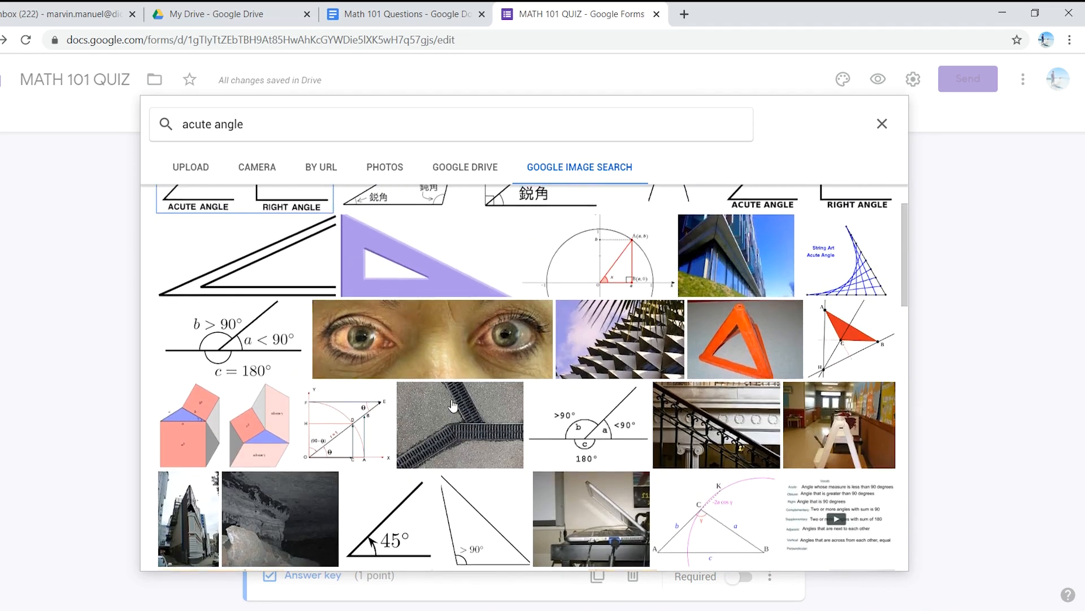
{"action": "scroll", "coordinate": [453, 405], "scroll_direction": "up", "scroll_amount": 1}
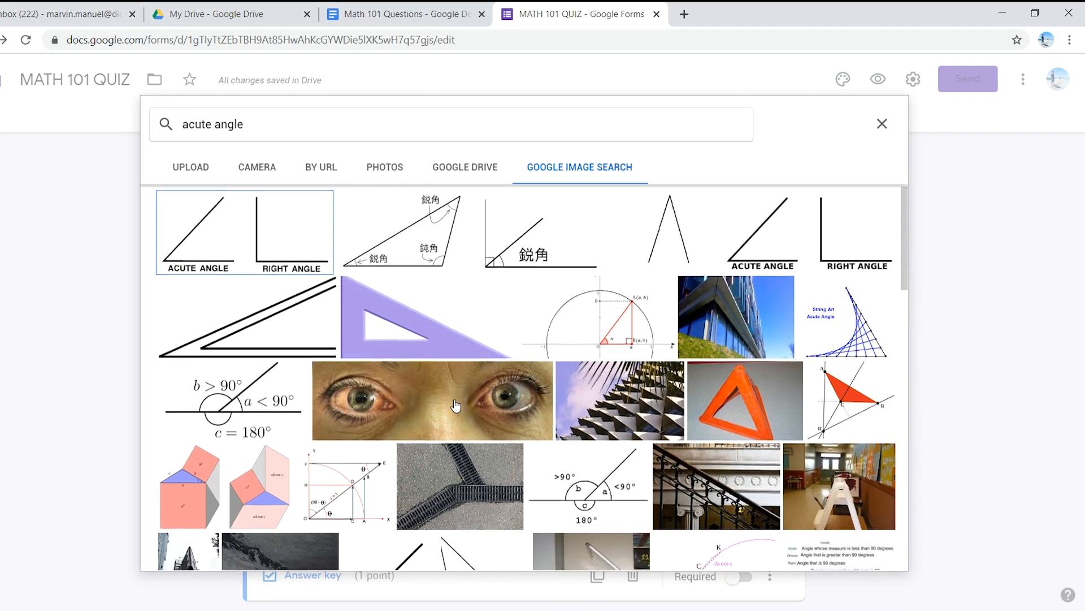
{"action": "scroll", "coordinate": [457, 405], "scroll_direction": "down", "scroll_amount": 4}
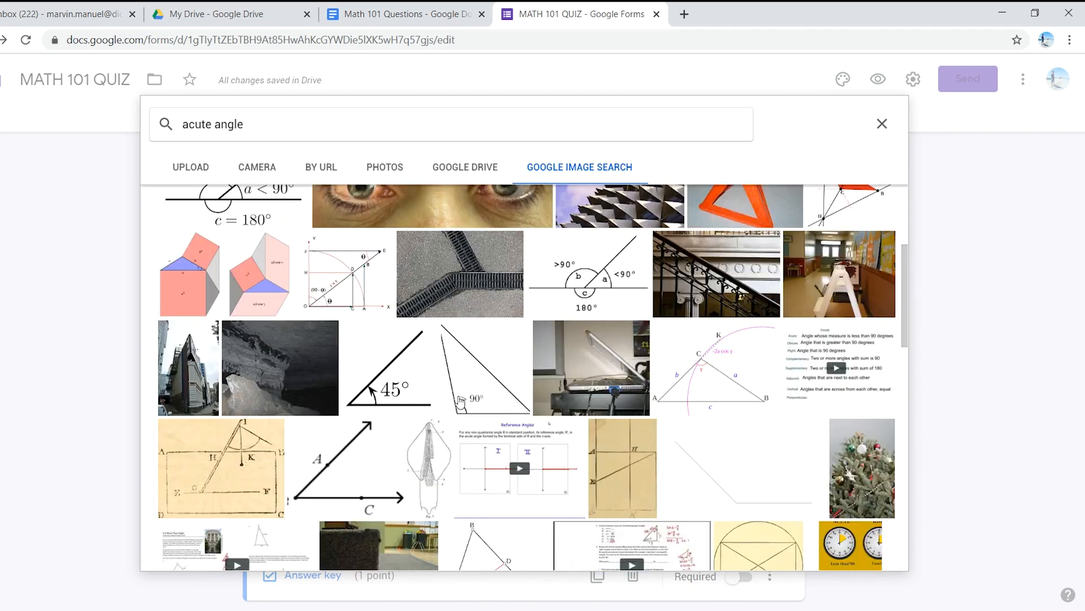
{"action": "scroll", "coordinate": [460, 401], "scroll_direction": "down", "scroll_amount": 4}
Step: Insert the first acute angle and right angle picture into the fourth option and make the equilateral triangle question required
{"action": "left_click", "coordinate": [244, 240]}
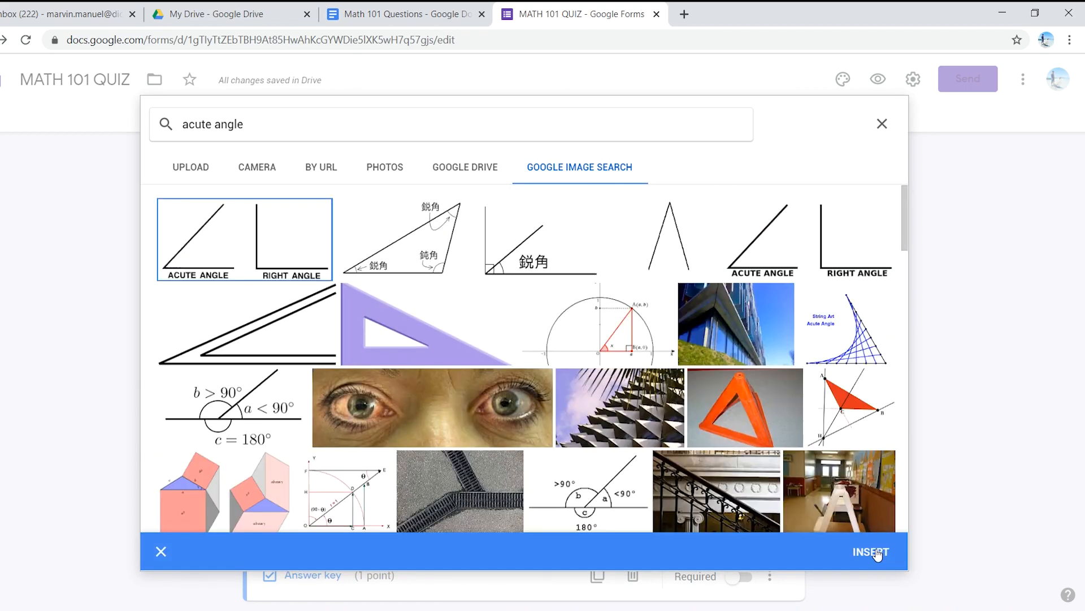
{"action": "scroll", "coordinate": [534, 347], "scroll_direction": "down", "scroll_amount": 3}
{"action": "scroll", "coordinate": [537, 356], "scroll_direction": "up", "scroll_amount": 3}
{"action": "left_click", "coordinate": [871, 551]}
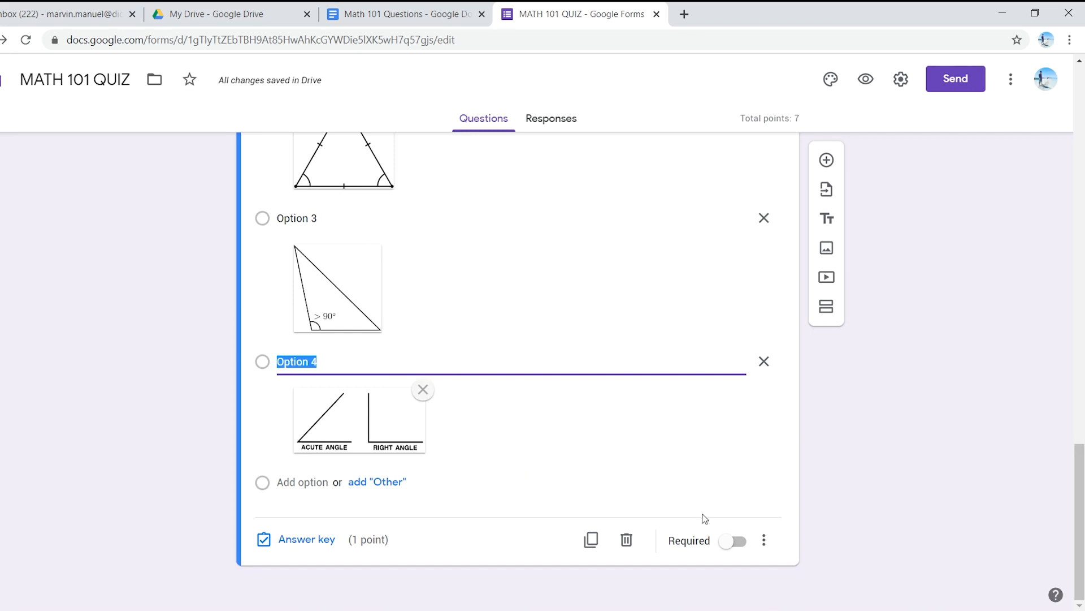
{"action": "left_click", "coordinate": [736, 541]}
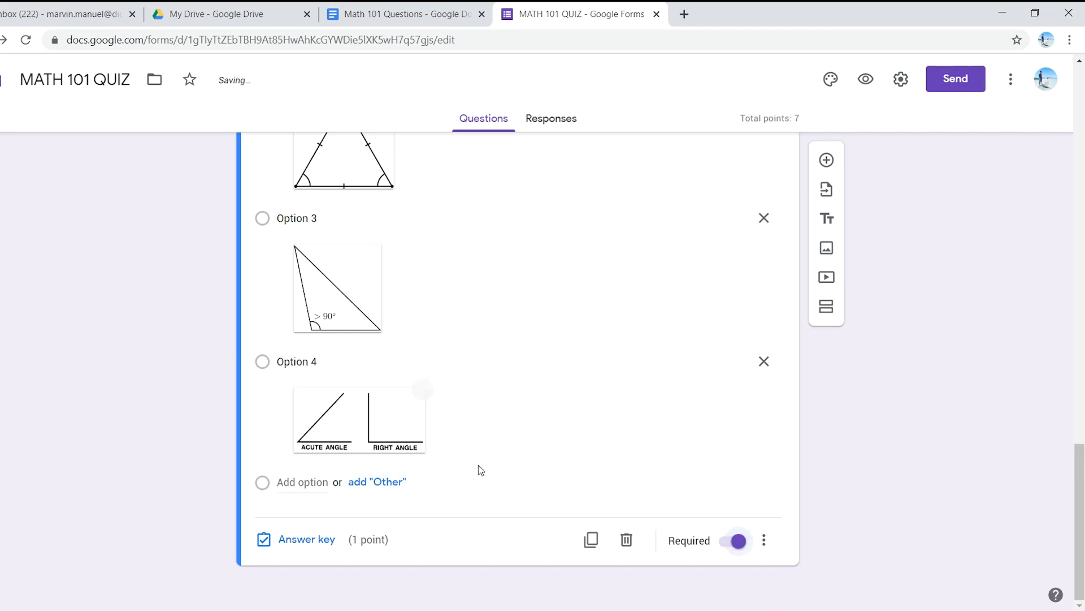
Step: Check the equilateral triangle question in the Math 101 Questions document, and mark Option 2 as its correct answer in the quiz's answer key
{"action": "left_click", "coordinate": [429, 9]}
{"action": "scroll", "coordinate": [439, 369], "scroll_direction": "down", "scroll_amount": 1}
{"action": "scroll", "coordinate": [414, 369], "scroll_direction": "up", "scroll_amount": 2}
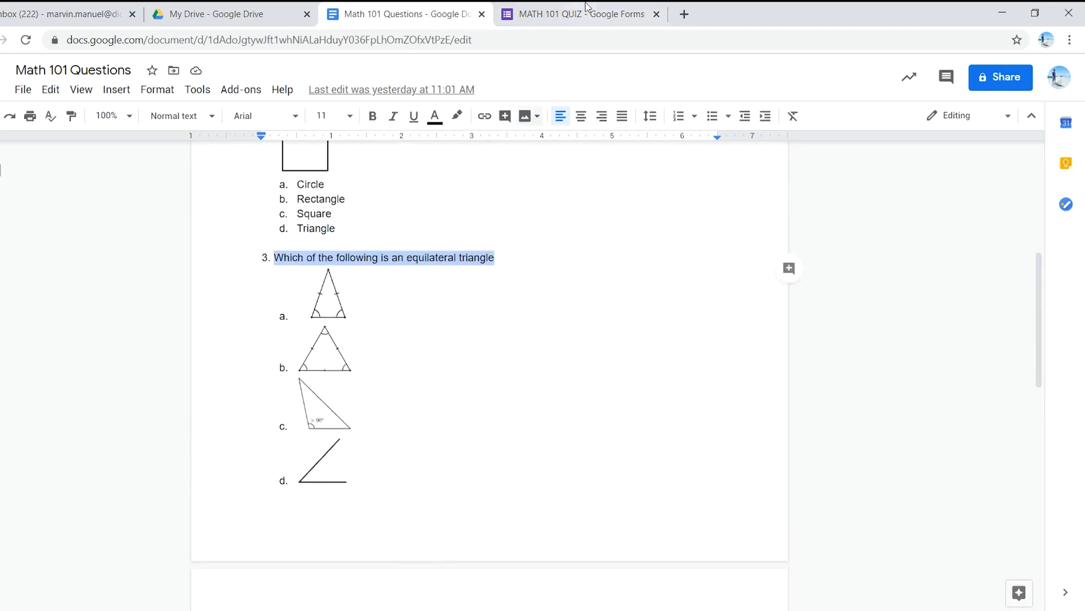
{"action": "left_click", "coordinate": [570, 12]}
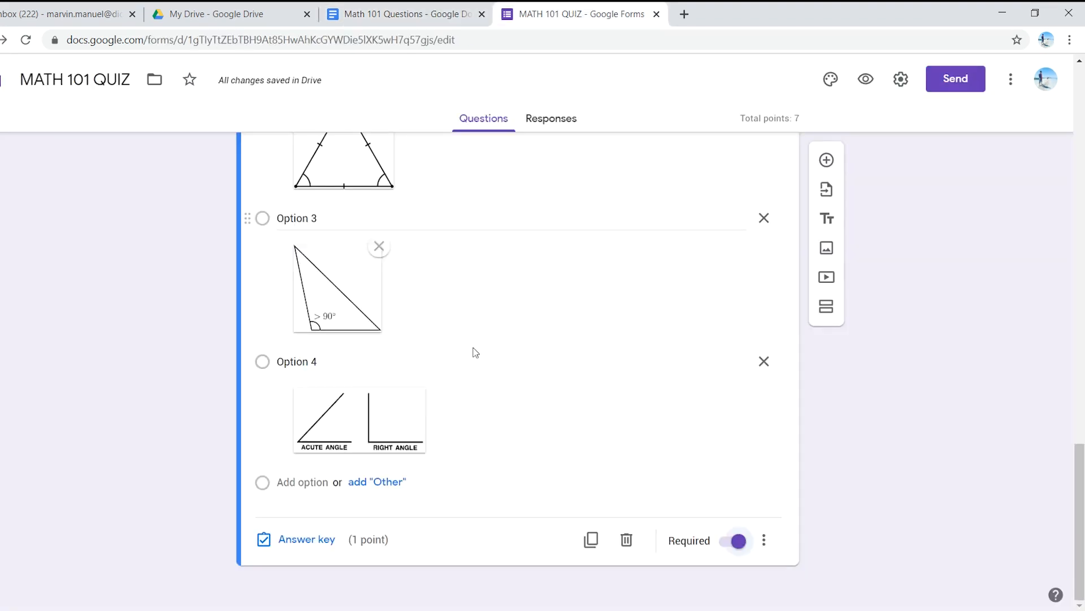
{"action": "left_click", "coordinate": [306, 542]}
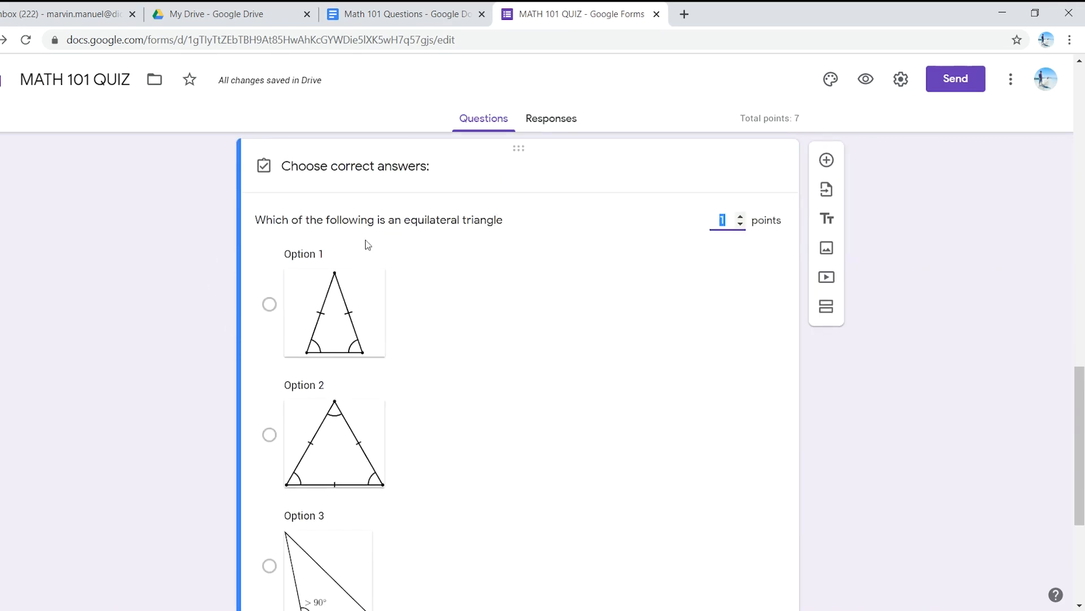
{"action": "scroll", "coordinate": [321, 443], "scroll_direction": "down", "scroll_amount": 4}
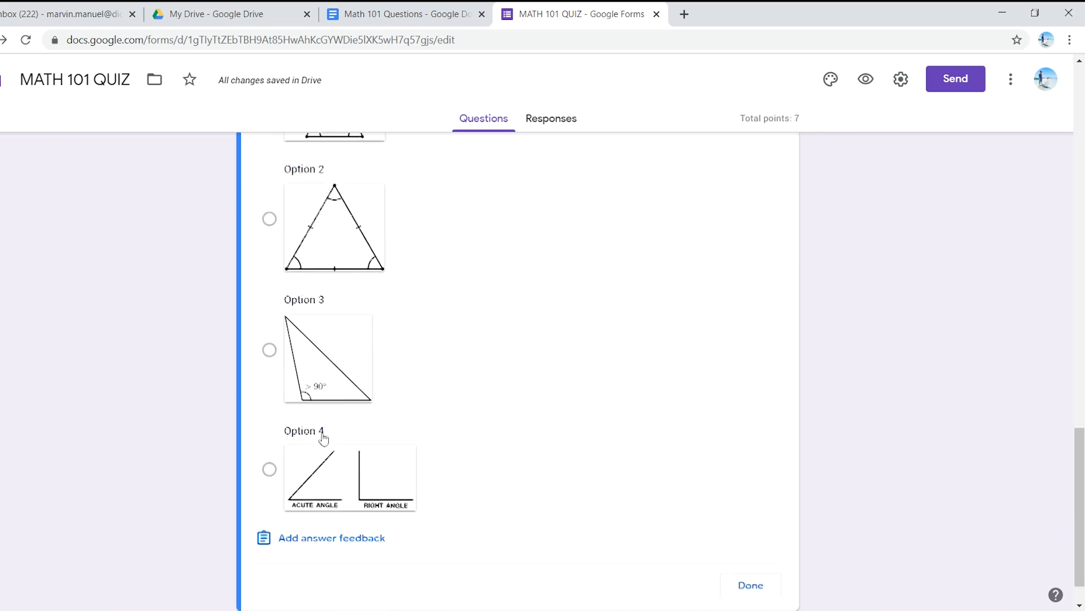
{"action": "left_click", "coordinate": [269, 219]}
Step: Review the equilateral triangle question's answer choices and point value, and finish its answer key
{"action": "scroll", "coordinate": [298, 412], "scroll_direction": "down", "scroll_amount": 1}
{"action": "scroll", "coordinate": [447, 433], "scroll_direction": "up", "scroll_amount": 3}
{"action": "scroll", "coordinate": [447, 436], "scroll_direction": "down", "scroll_amount": 3}
{"action": "scroll", "coordinate": [707, 468], "scroll_direction": "up", "scroll_amount": 4}
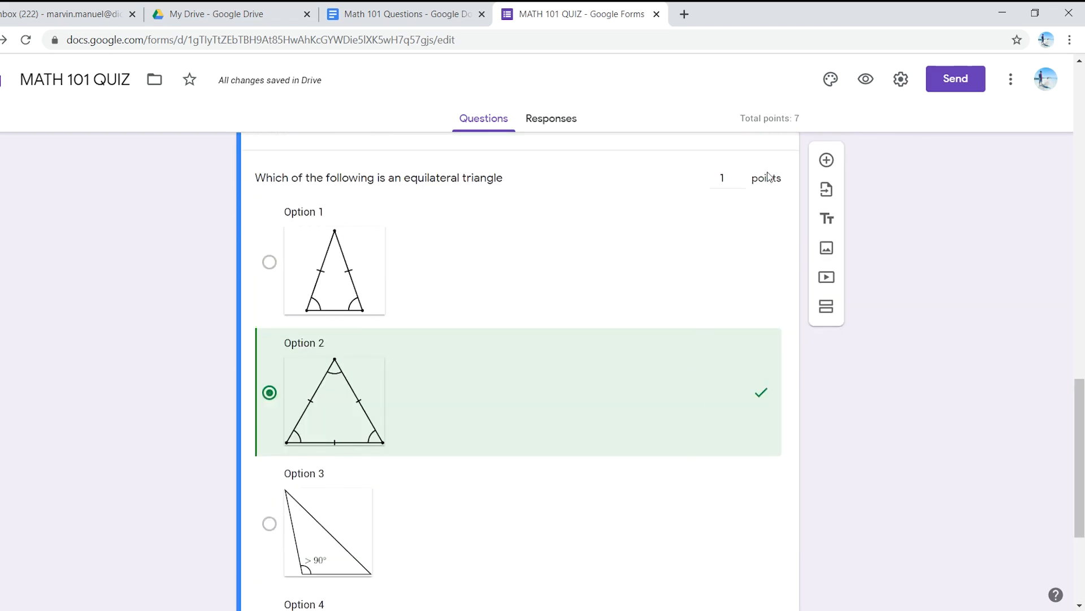
{"action": "scroll", "coordinate": [741, 254], "scroll_direction": "up", "scroll_amount": 5}
{"action": "scroll", "coordinate": [728, 430], "scroll_direction": "down", "scroll_amount": 4}
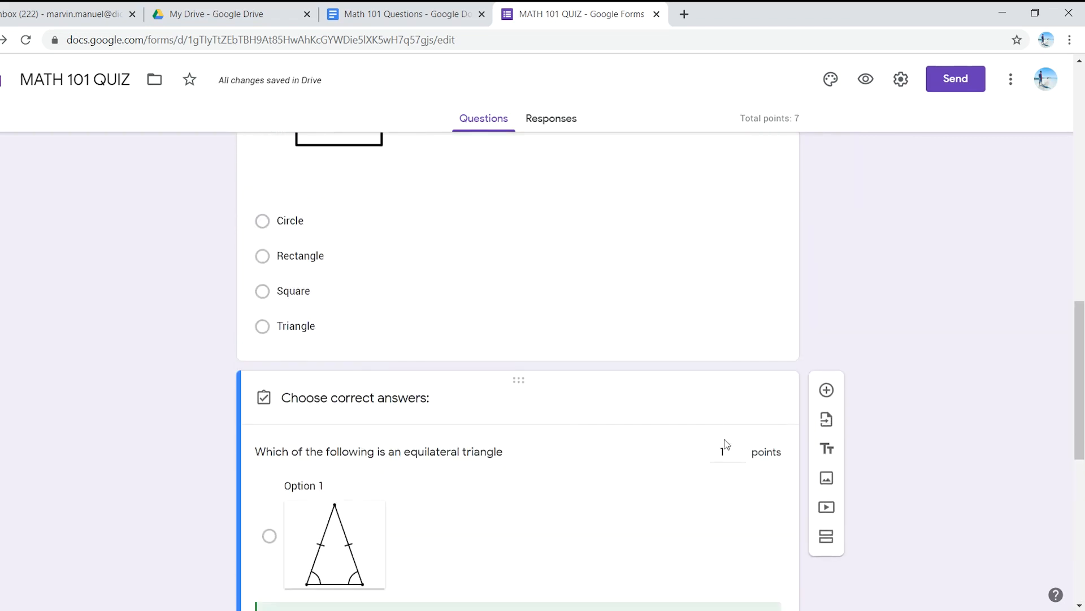
{"action": "scroll", "coordinate": [724, 454], "scroll_direction": "down", "scroll_amount": 2}
{"action": "scroll", "coordinate": [723, 454], "scroll_direction": "down", "scroll_amount": 3}
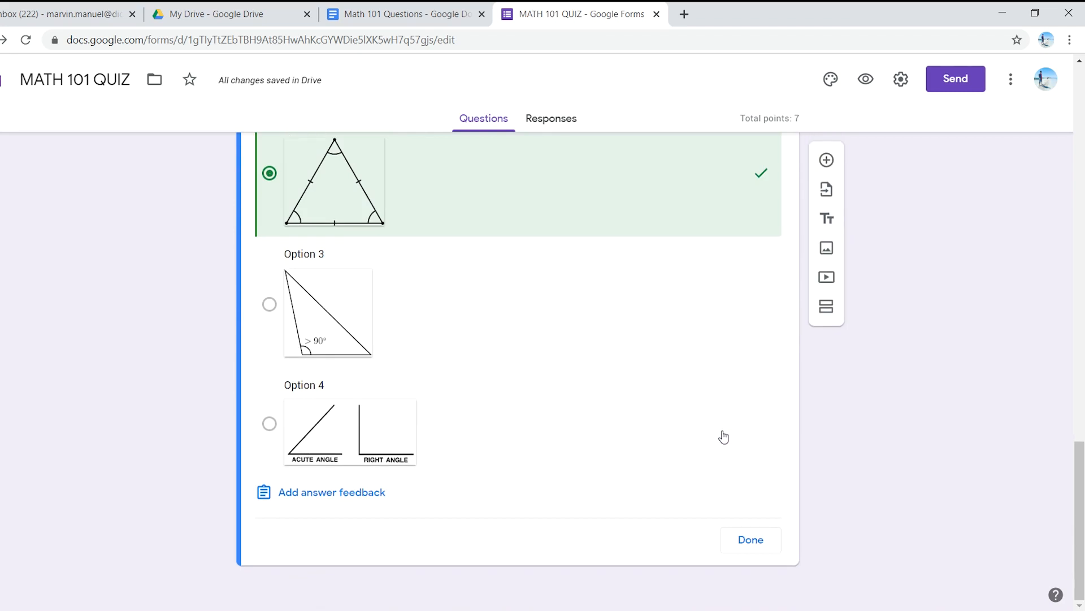
{"action": "left_click", "coordinate": [751, 540]}
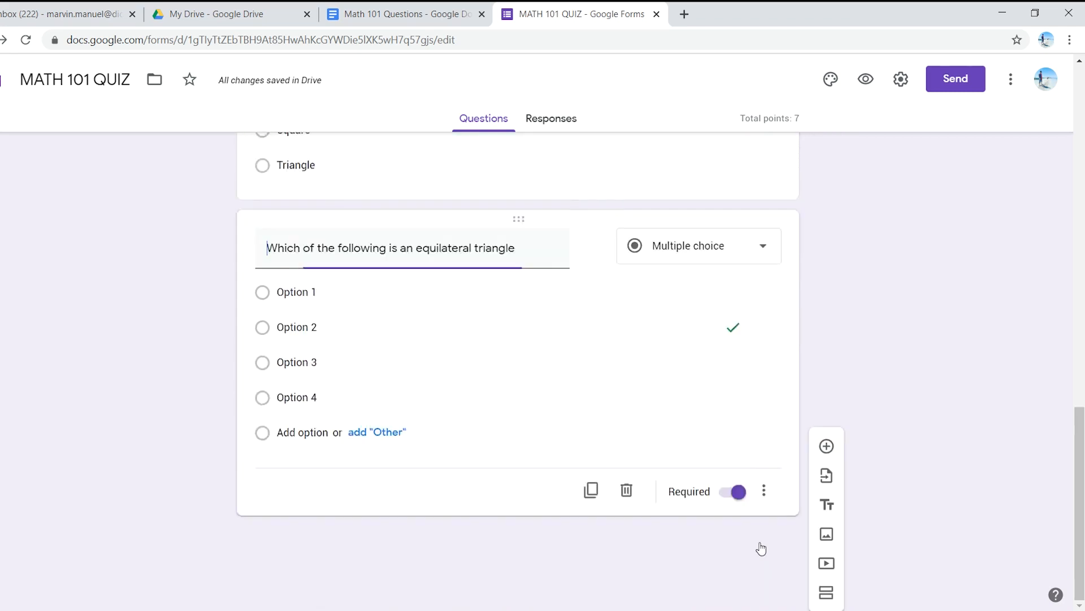
{"action": "scroll", "coordinate": [387, 380], "scroll_direction": "down", "scroll_amount": 7}
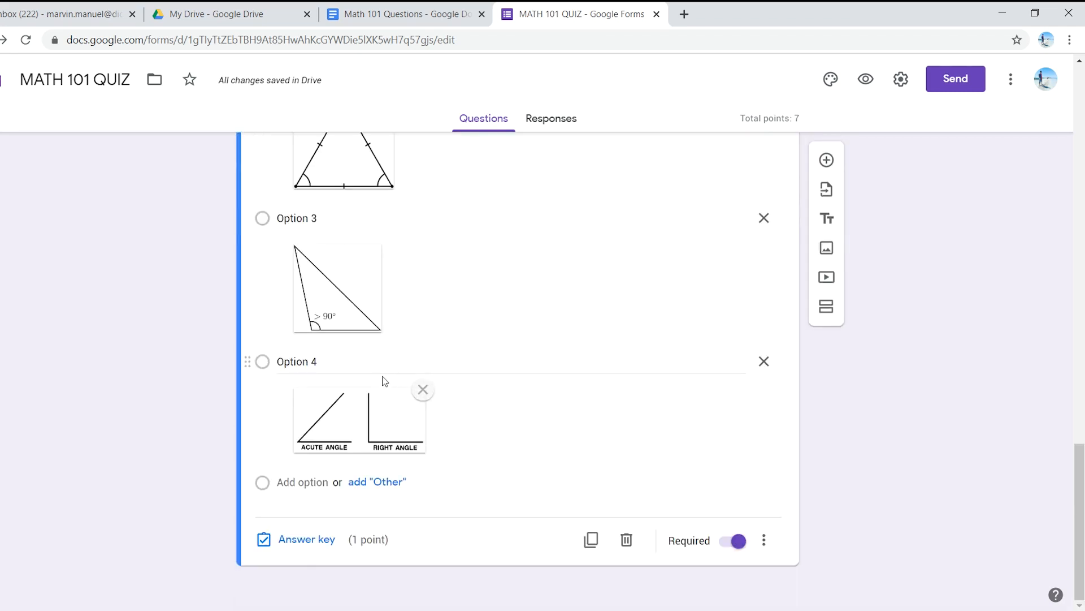
Step: Copy the text of question 4 from the Math 101 Questions document and return to the quiz form
{"action": "key", "text": "ctrl+shift+Tab"}
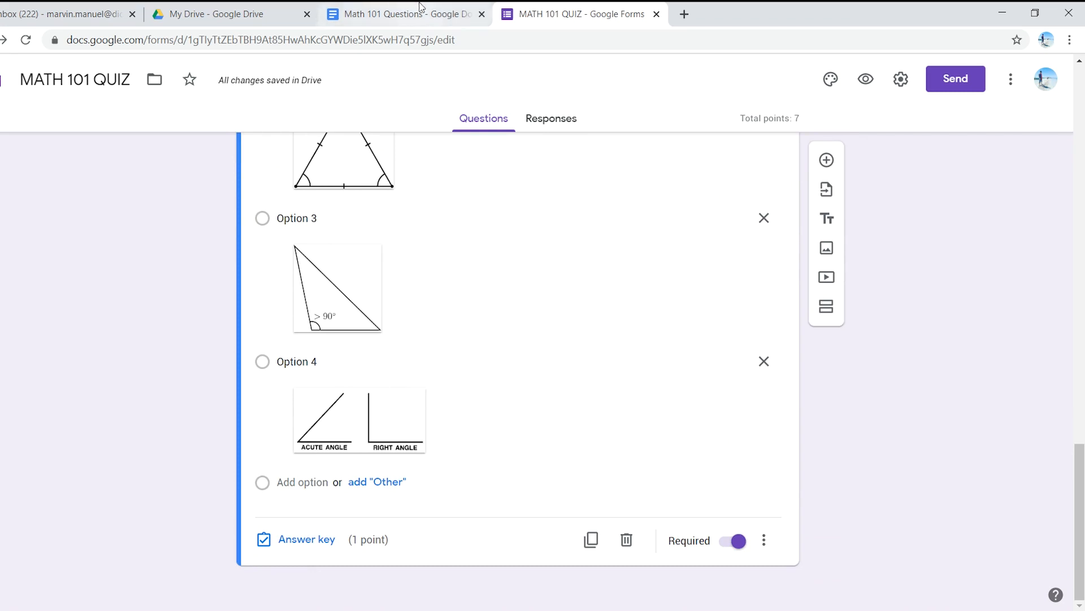
{"action": "scroll", "coordinate": [334, 481], "scroll_direction": "down", "scroll_amount": 6}
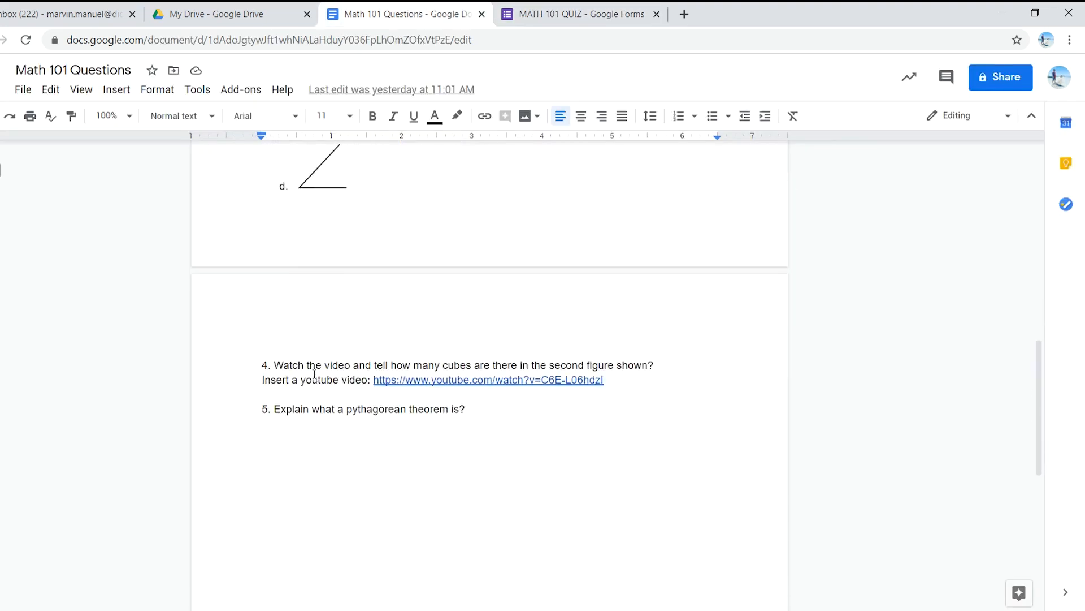
{"action": "left_click_drag", "start_coordinate": [274, 364], "coordinate": [663, 368]}
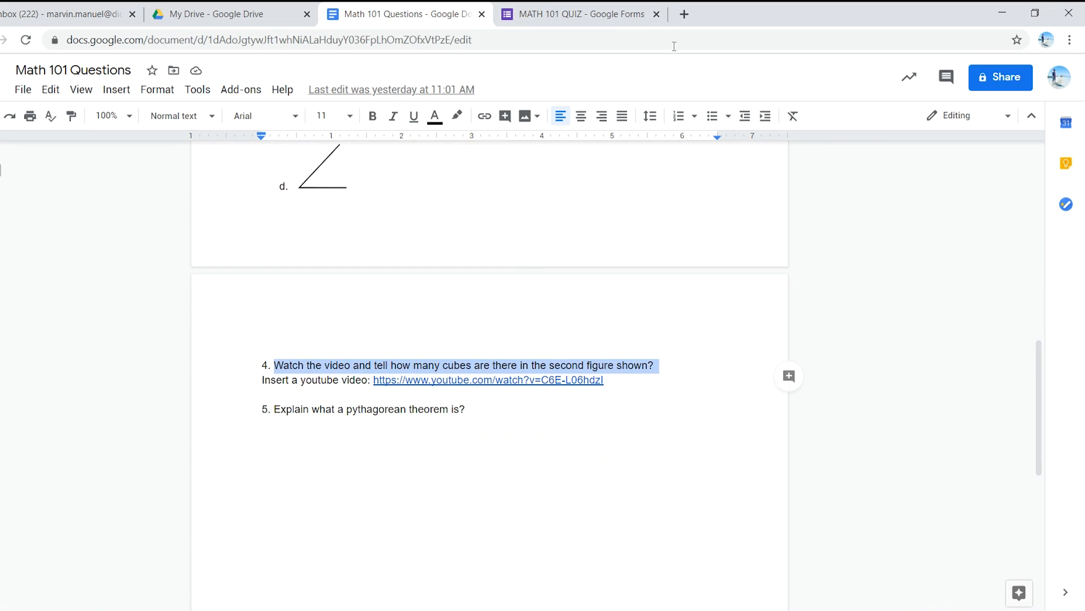
{"action": "left_click", "coordinate": [582, 12]}
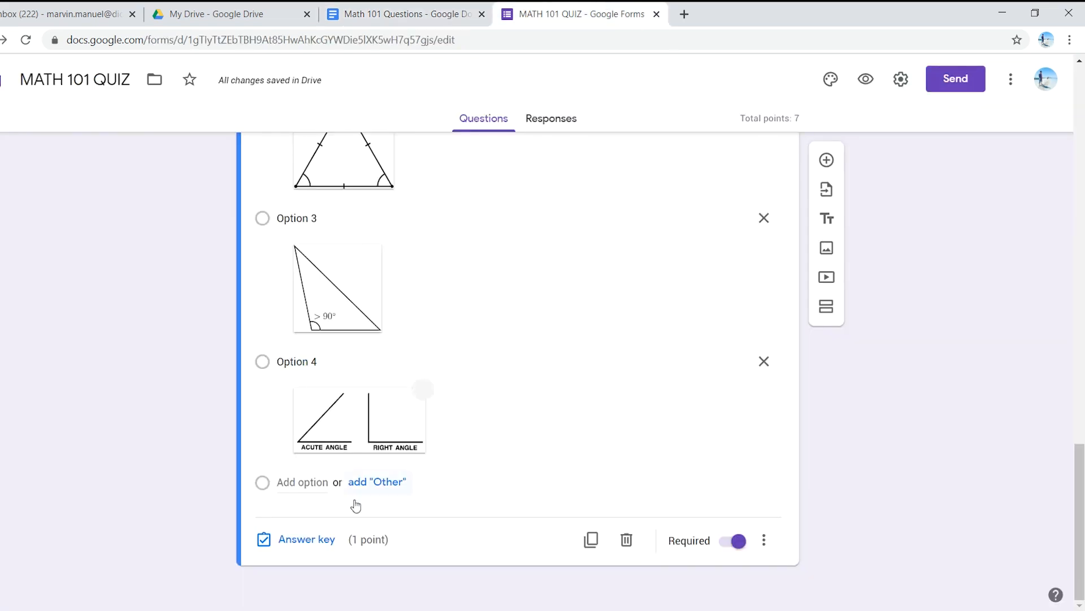
Step: Insert a video below the equilateral triangle question using the YouTube URL copied from question 4 in the document
{"action": "scroll", "coordinate": [683, 495], "scroll_direction": "up", "scroll_amount": 1}
{"action": "scroll", "coordinate": [684, 496], "scroll_direction": "down", "scroll_amount": 1}
{"action": "left_click", "coordinate": [827, 278]}
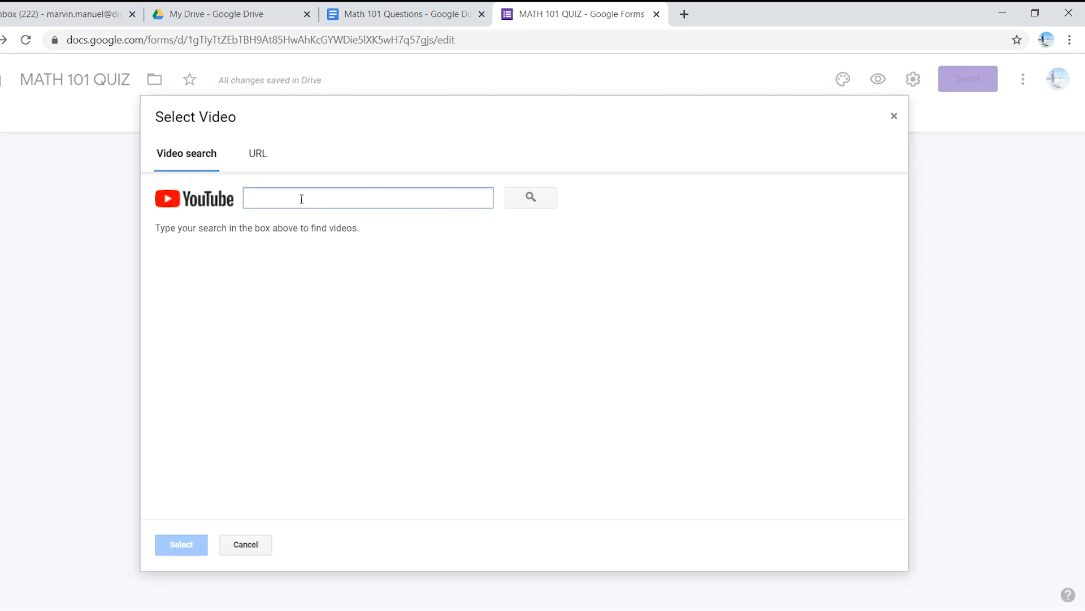
{"action": "left_click", "coordinate": [261, 154]}
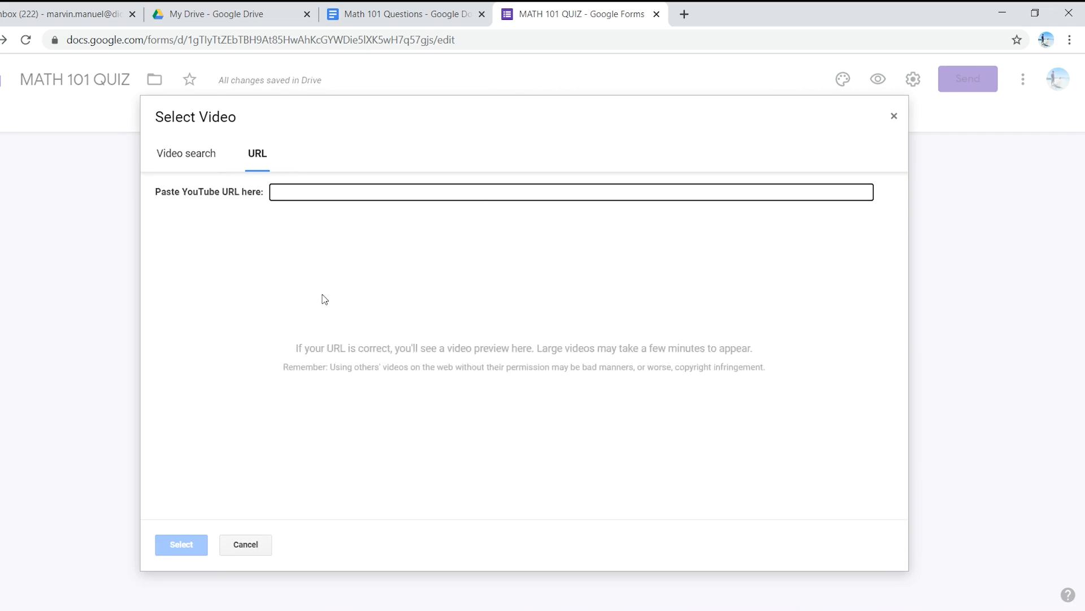
{"action": "left_click", "coordinate": [386, 12]}
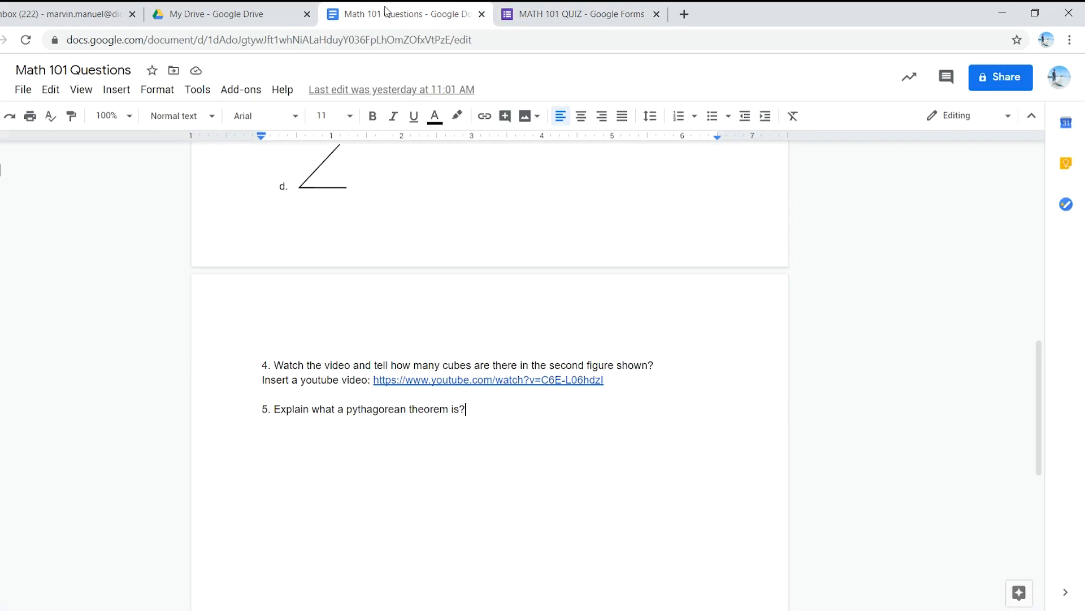
{"action": "left_click", "coordinate": [456, 374]}
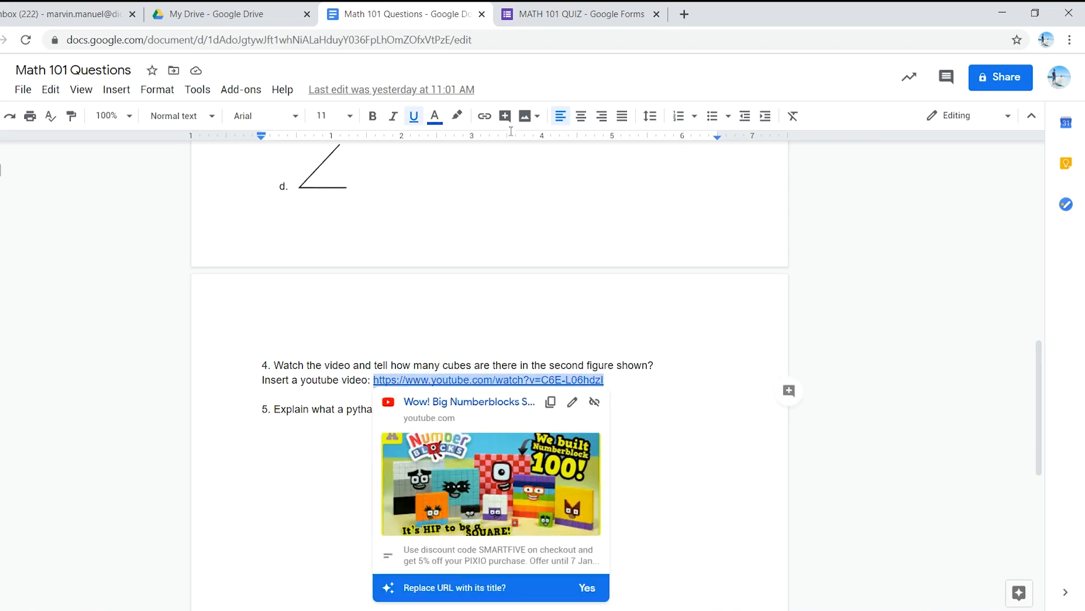
{"action": "left_click", "coordinate": [566, 11]}
{"action": "type", "text": "https://www.youtube.com/watch?v=C6E-L06hdzI"}
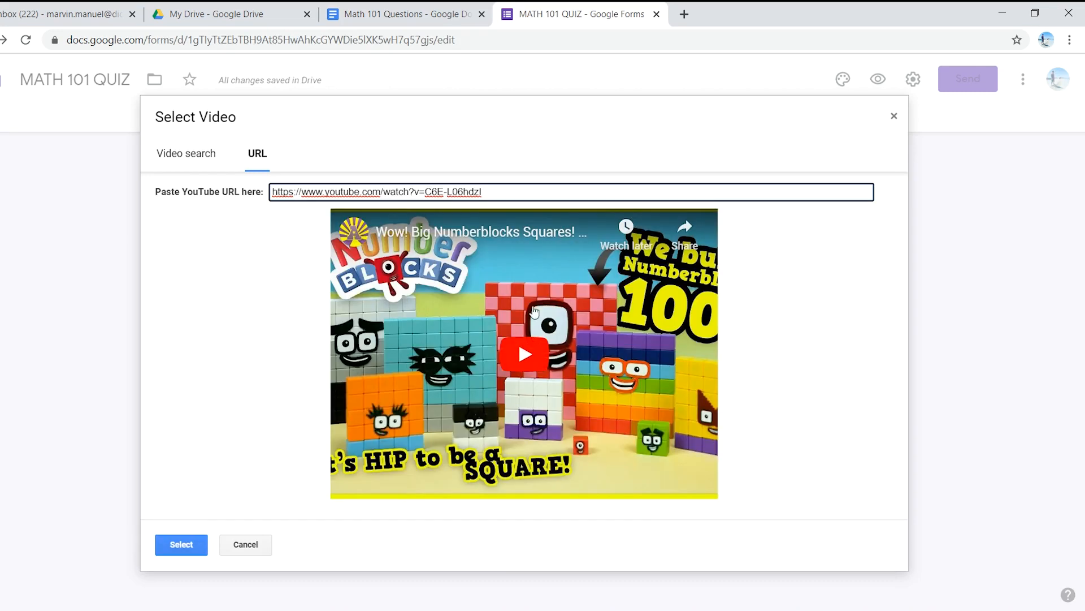
{"action": "left_click", "coordinate": [184, 546]}
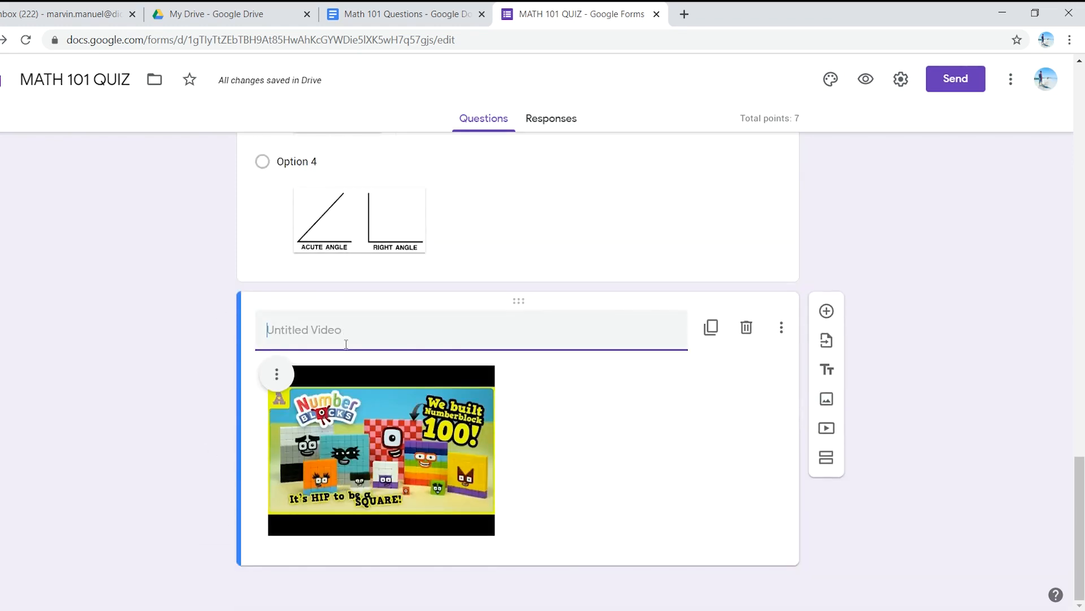
{"action": "left_click", "coordinate": [551, 381]}
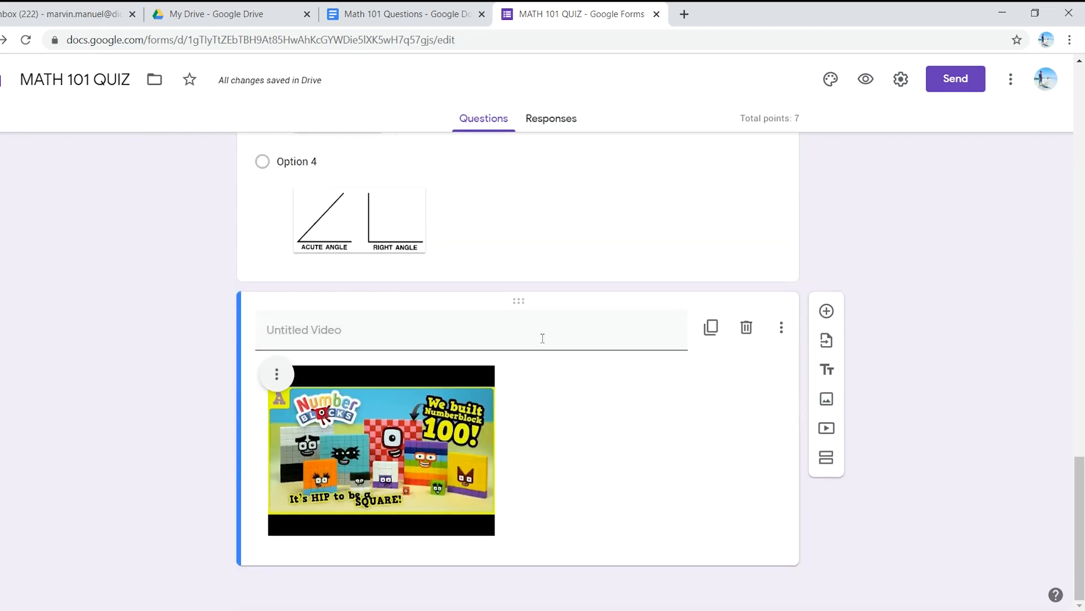
Step: Add a question below the video with the document's text "Watch the video and tell how many cubes are there in the second figure shown?"
{"action": "left_click", "coordinate": [418, 12]}
{"action": "left_click", "coordinate": [670, 411]}
{"action": "left_click_drag", "start_coordinate": [663, 407], "coordinate": [350, 411]}
{"action": "left_click_drag", "start_coordinate": [315, 411], "coordinate": [279, 412]}
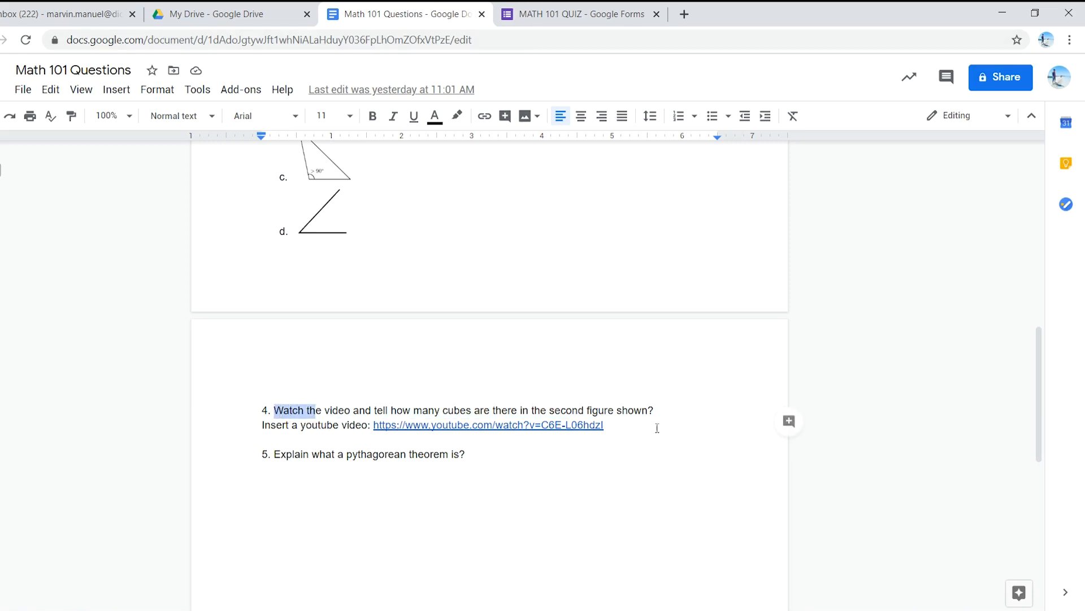
{"action": "left_click", "coordinate": [536, 427]}
{"action": "left_click_drag", "start_coordinate": [655, 411], "coordinate": [276, 414]}
{"action": "key", "text": "ctrl+c"}
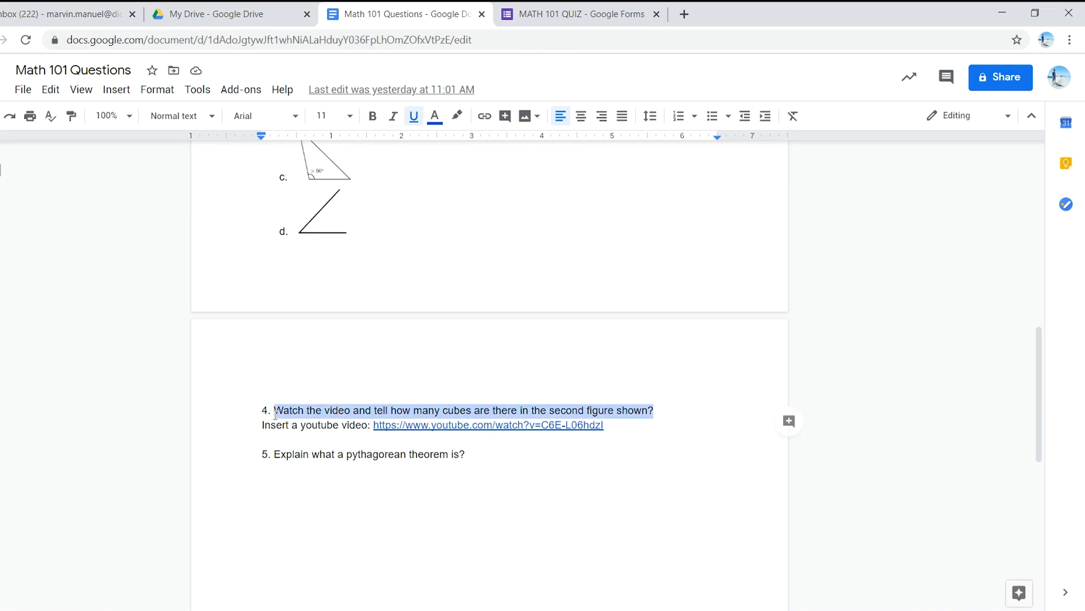
{"action": "left_click", "coordinate": [548, 6]}
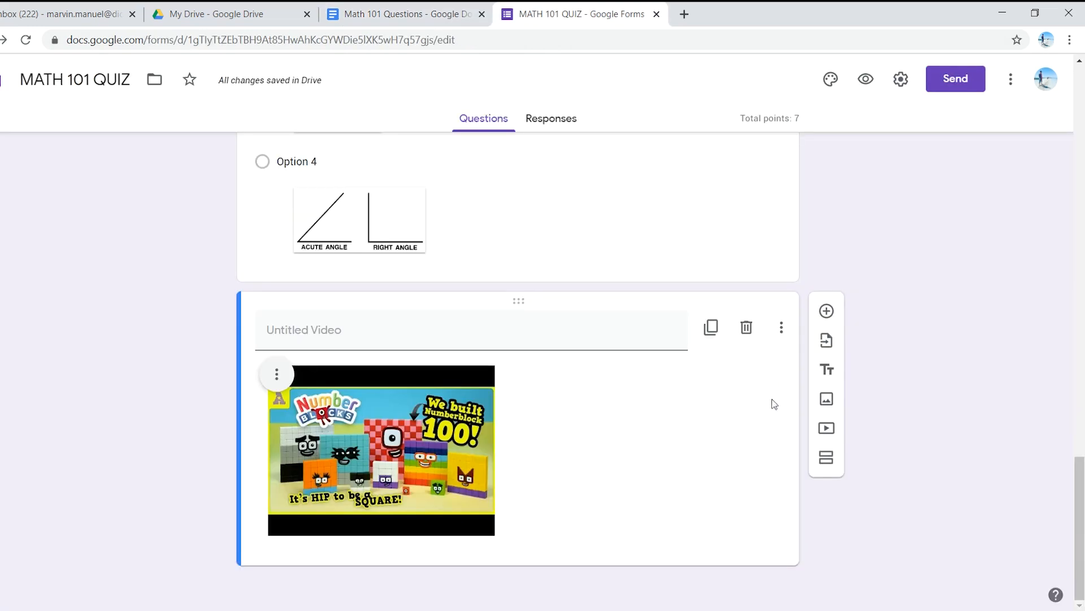
{"action": "left_click", "coordinate": [827, 312]}
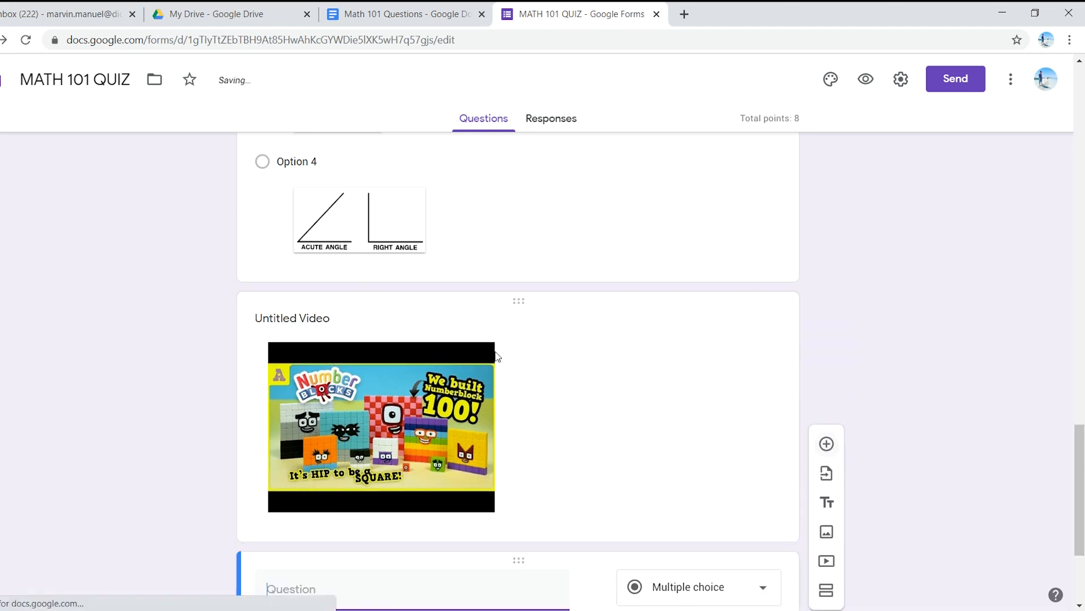
{"action": "key", "text": "ctrl+v"}
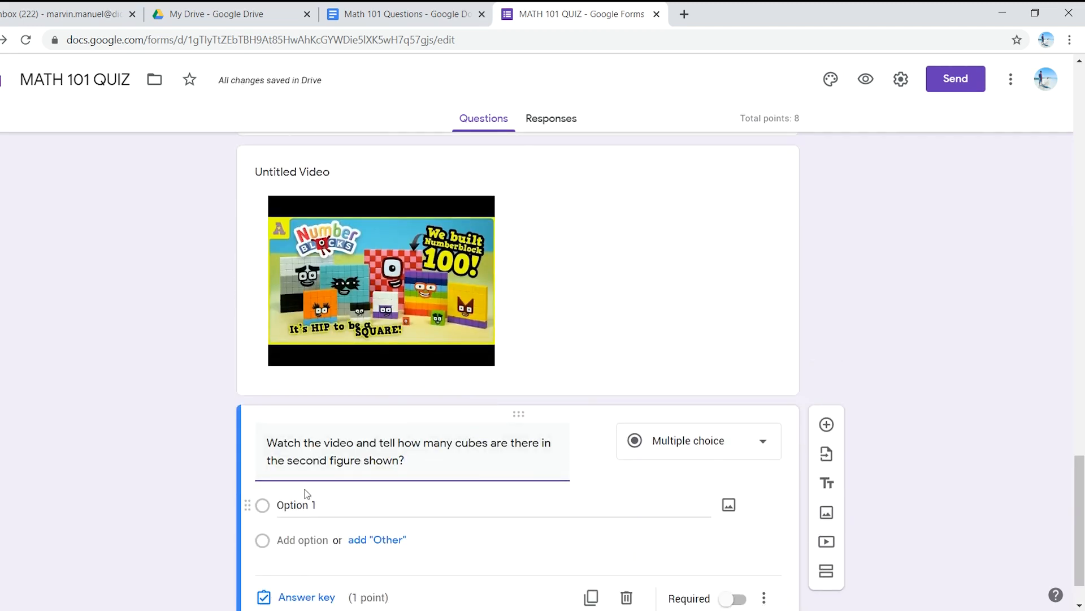
Step: Enter 8, 16, 32 and 64 as the four answer options of the cubes question
{"action": "scroll", "coordinate": [326, 502], "scroll_direction": "down", "scroll_amount": 1}
{"action": "left_click", "coordinate": [331, 450]}
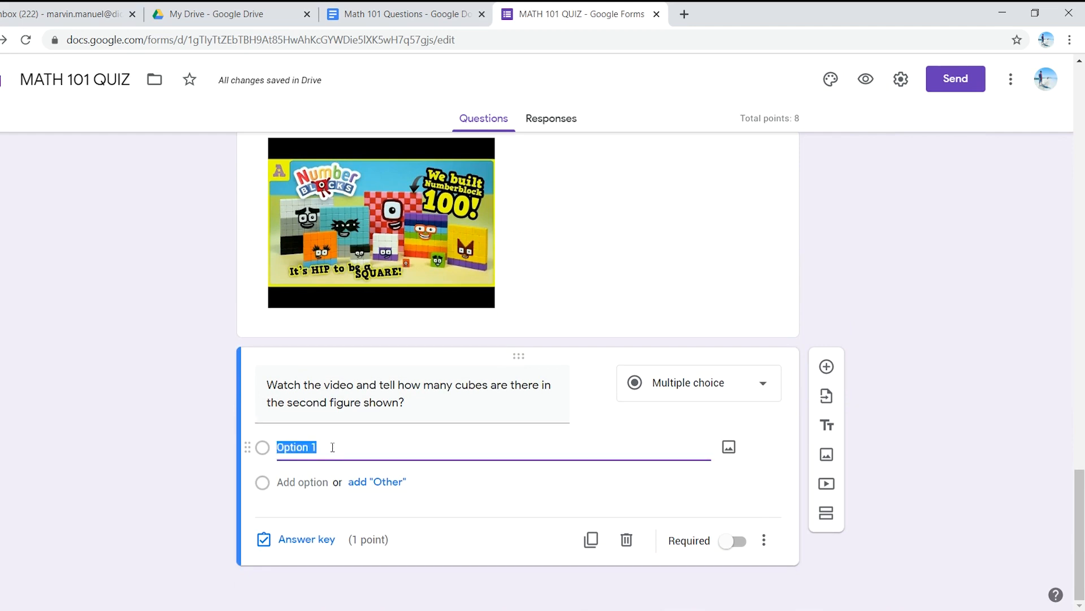
{"action": "type", "text": "8"}
{"action": "left_click", "coordinate": [305, 481]}
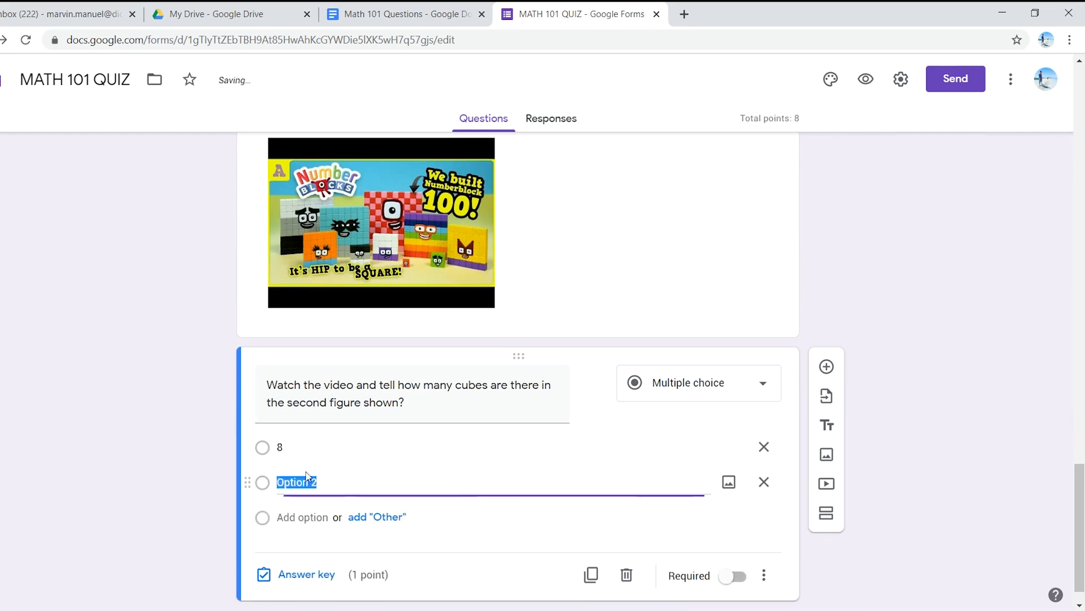
{"action": "type", "text": "16"}
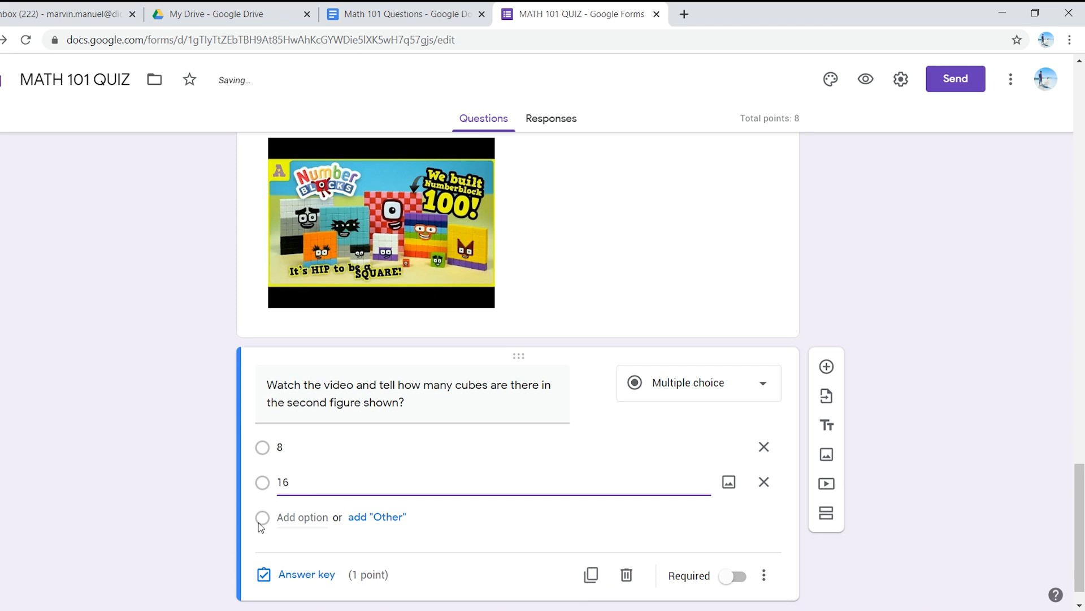
{"action": "left_click", "coordinate": [299, 518]}
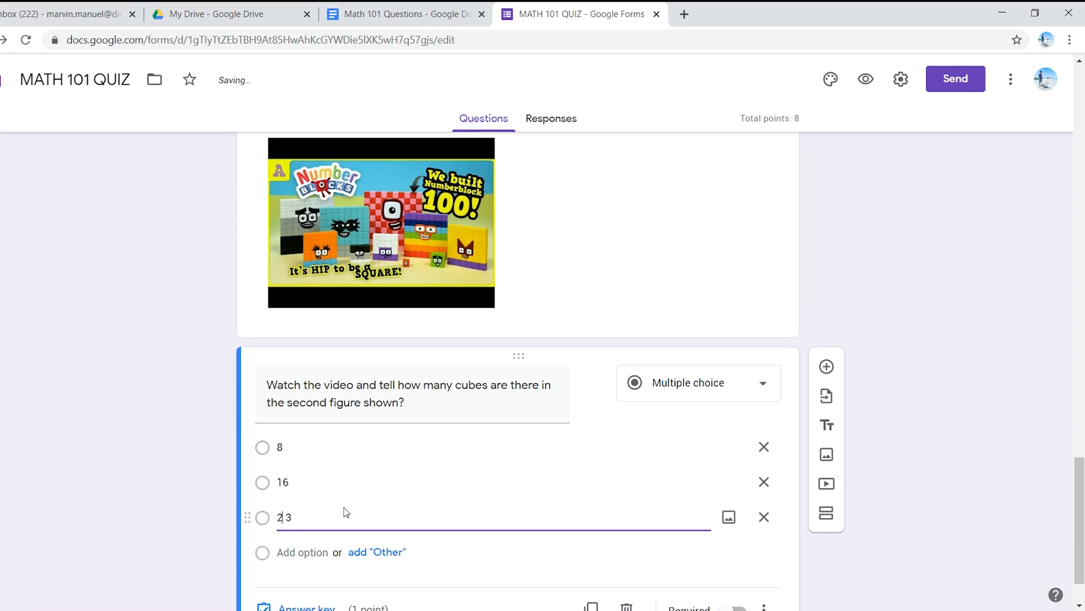
{"action": "type", "text": "32"}
{"action": "left_click", "coordinate": [294, 552]}
{"action": "type", "text": "4"}
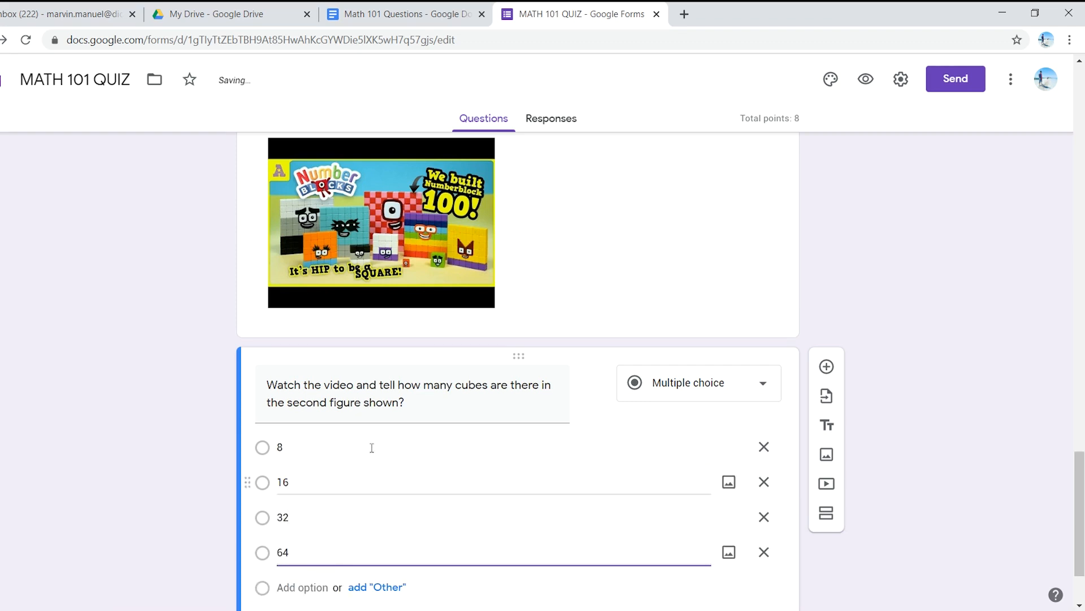
Step: Make the cubes question required and mark 16 as the correct answer in its answer key
{"action": "scroll", "coordinate": [364, 460], "scroll_direction": "down", "scroll_amount": 2}
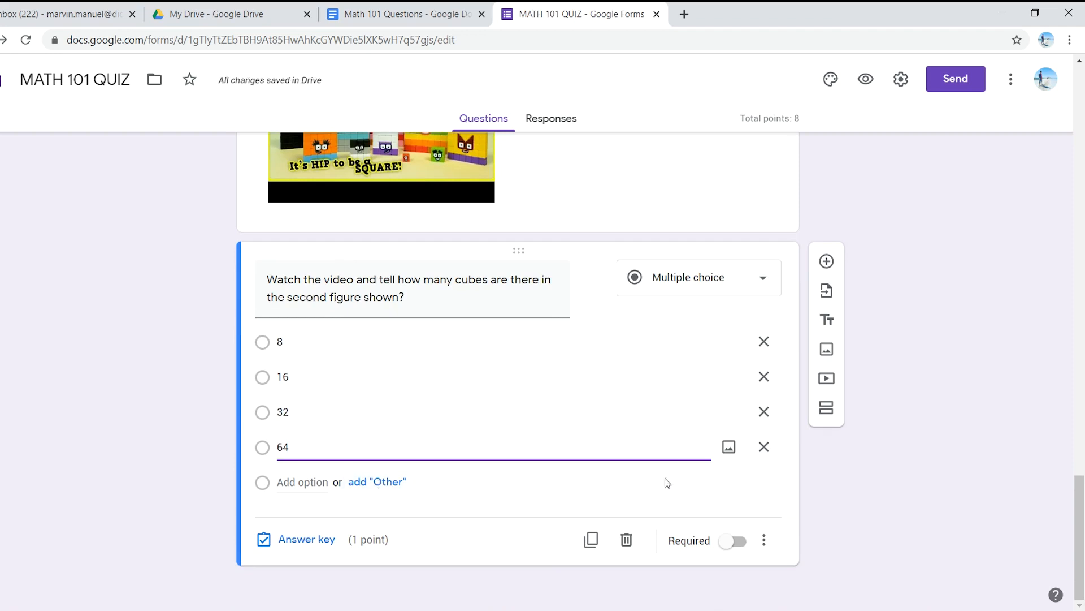
{"action": "left_click", "coordinate": [737, 542]}
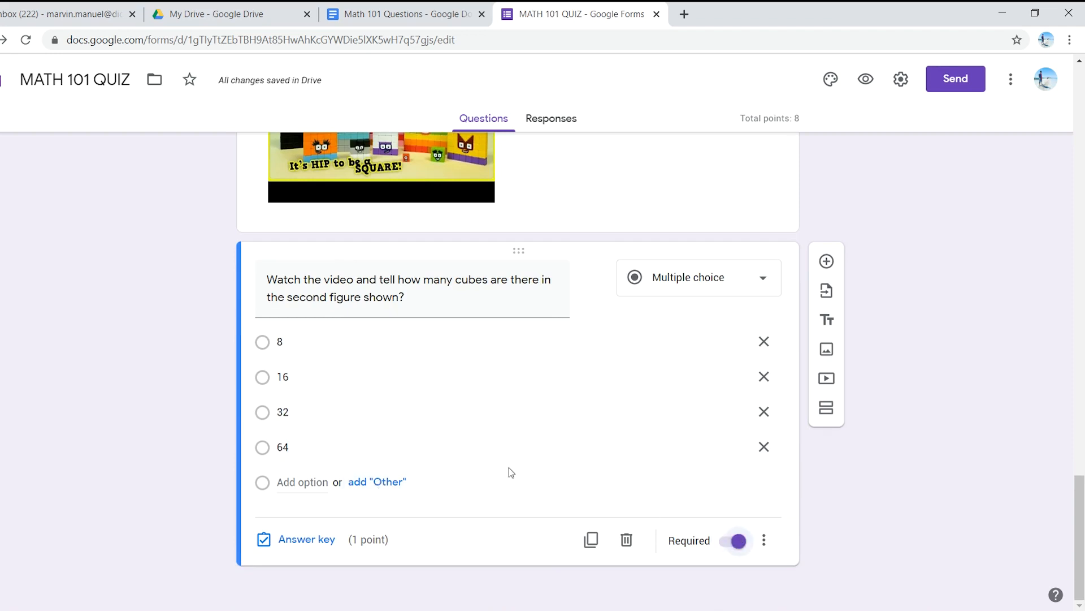
{"action": "left_click", "coordinate": [311, 540]}
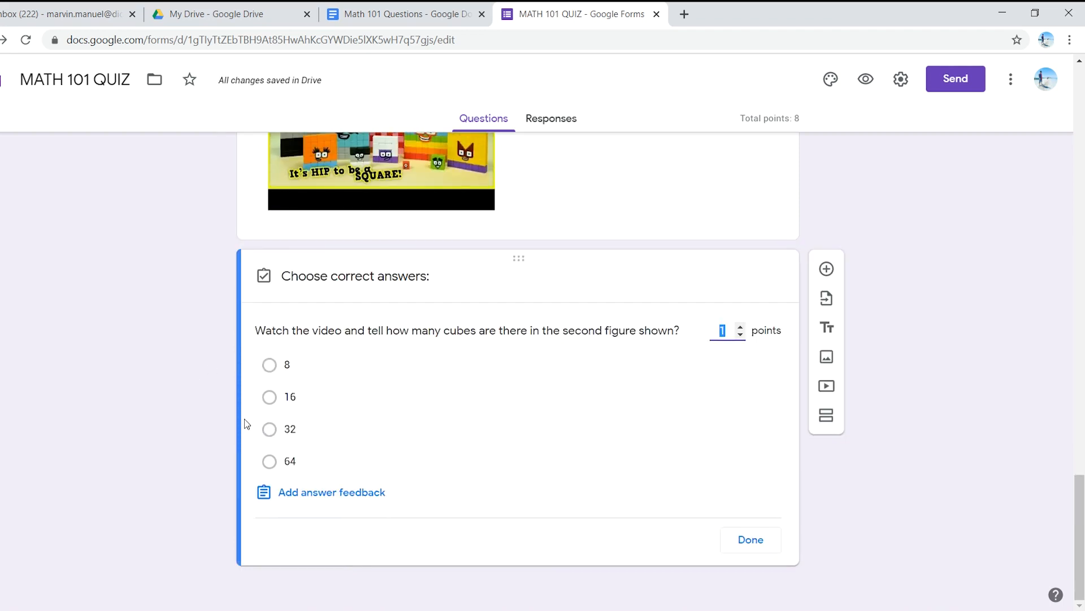
{"action": "scroll", "coordinate": [249, 432], "scroll_direction": "up", "scroll_amount": 1}
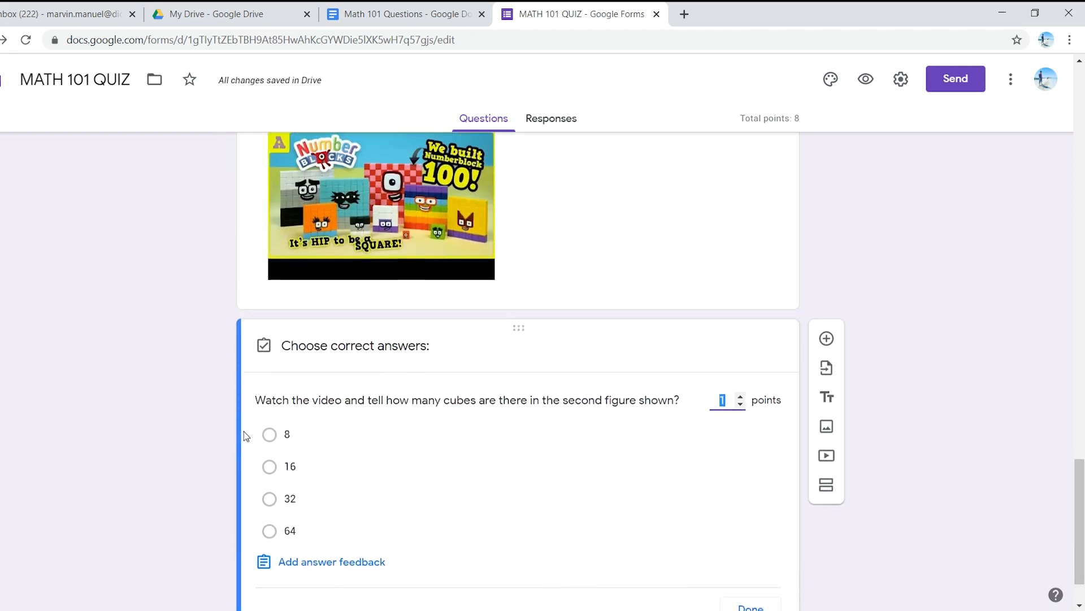
{"action": "left_click", "coordinate": [270, 472]}
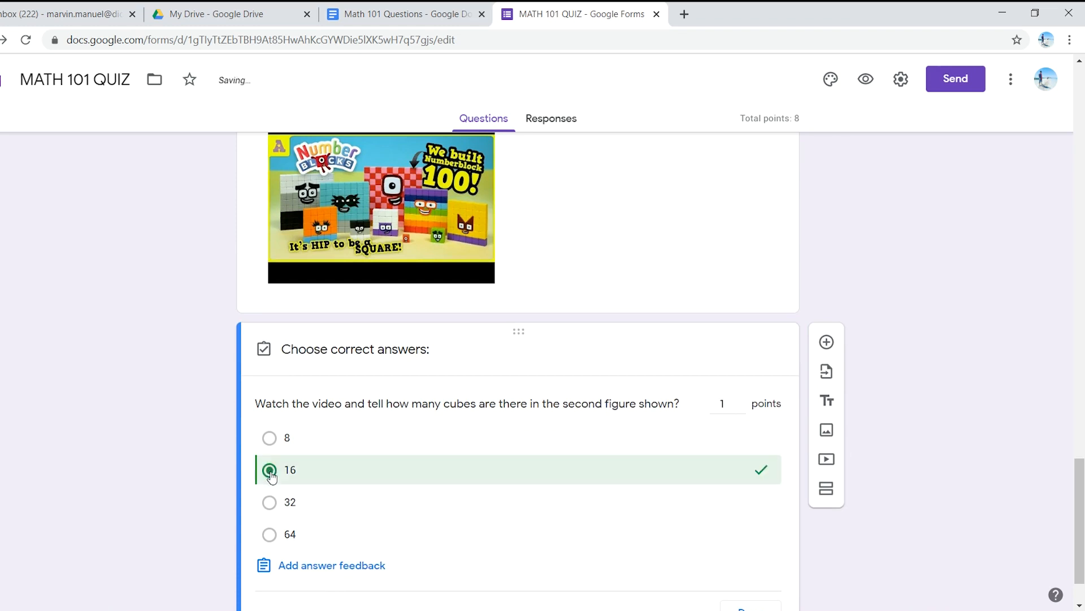
Step: Add a paragraph question below the cubes question with the document's question 5 text "Explain what a pythagorean theorem is?"
{"action": "scroll", "coordinate": [560, 463], "scroll_direction": "down", "scroll_amount": 1}
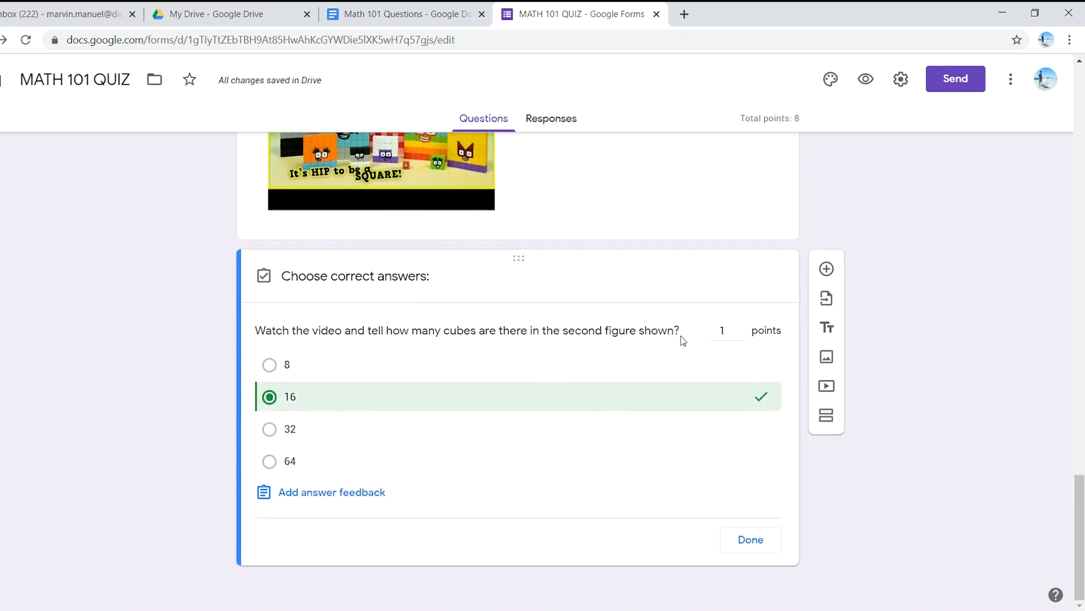
{"action": "left_click", "coordinate": [751, 541]}
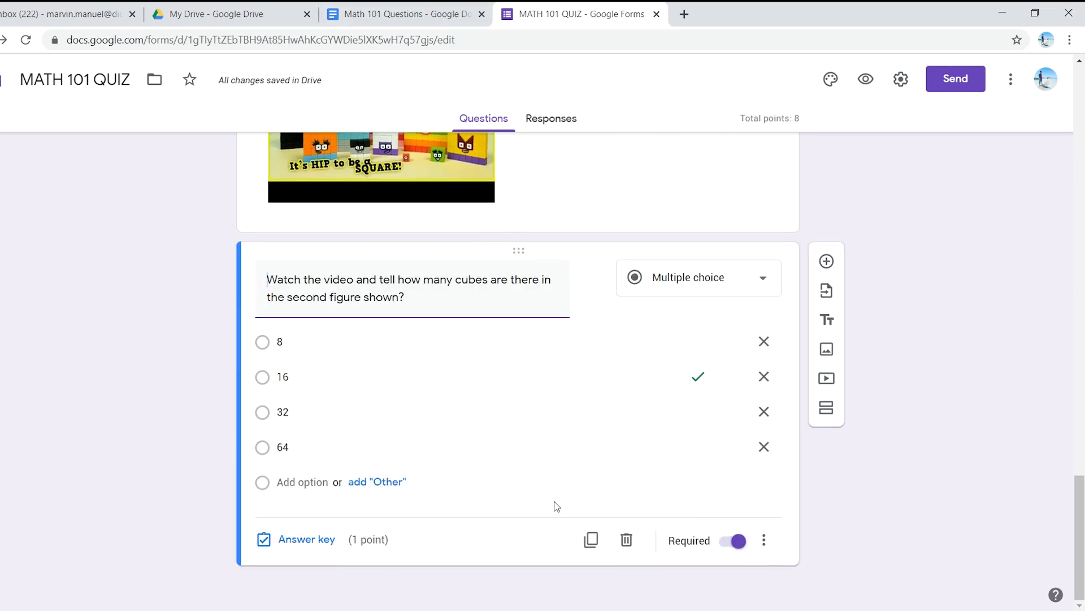
{"action": "left_click", "coordinate": [411, 12]}
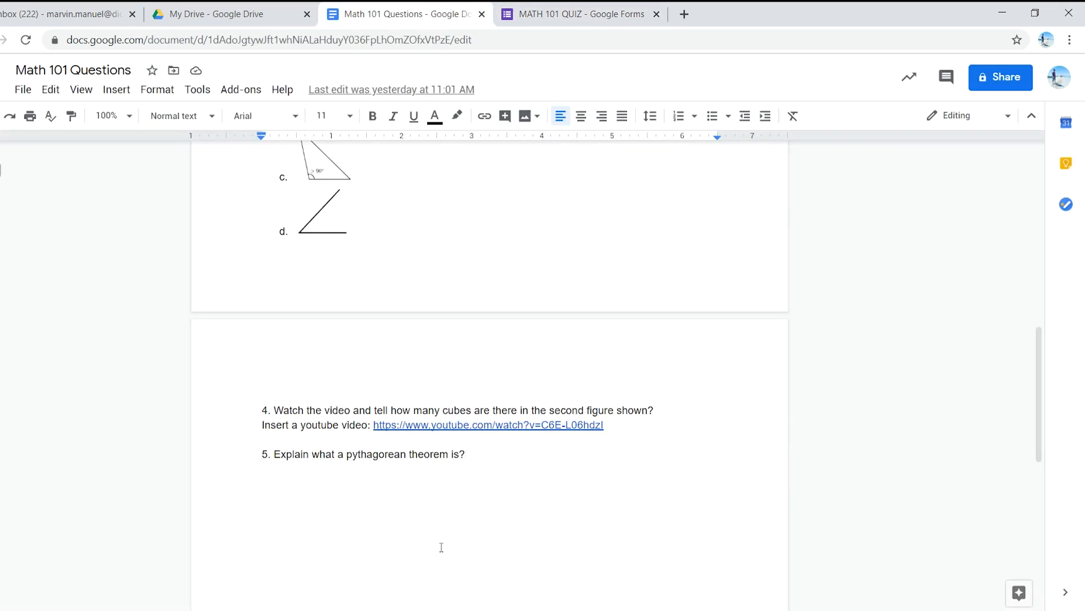
{"action": "left_click_drag", "start_coordinate": [470, 457], "coordinate": [277, 450]}
{"action": "key", "text": "ctrl+c"}
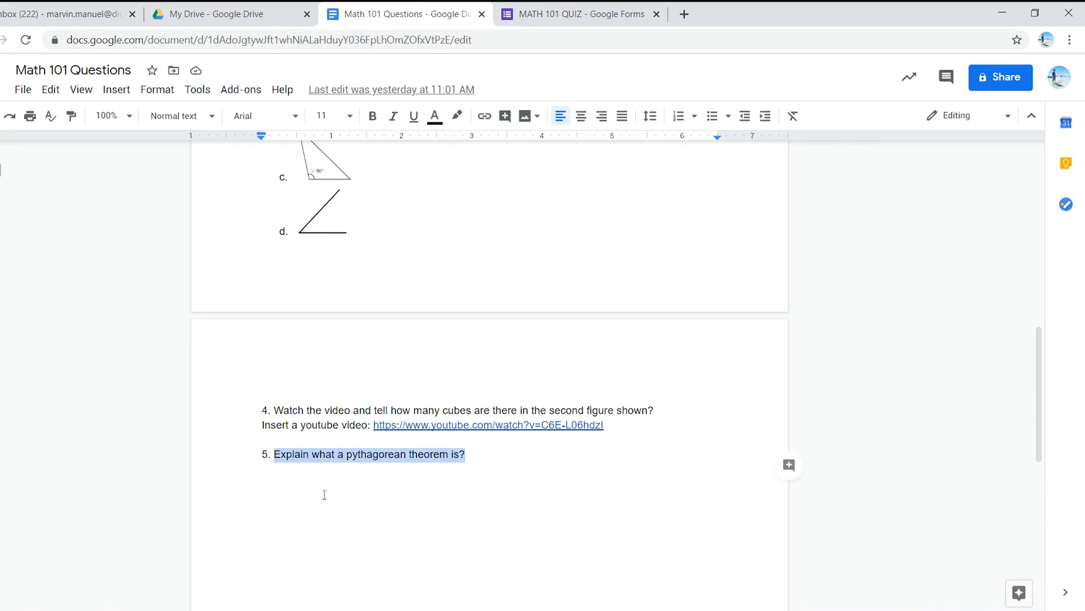
{"action": "left_click", "coordinate": [574, 14]}
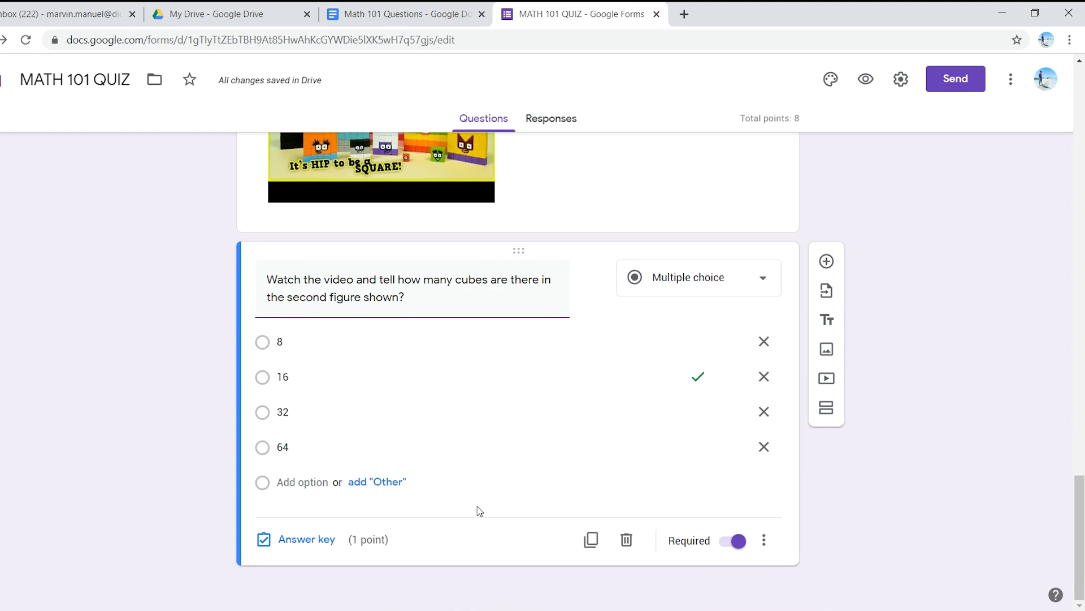
{"action": "left_click", "coordinate": [827, 261]}
{"action": "key", "text": "ctrl+v"}
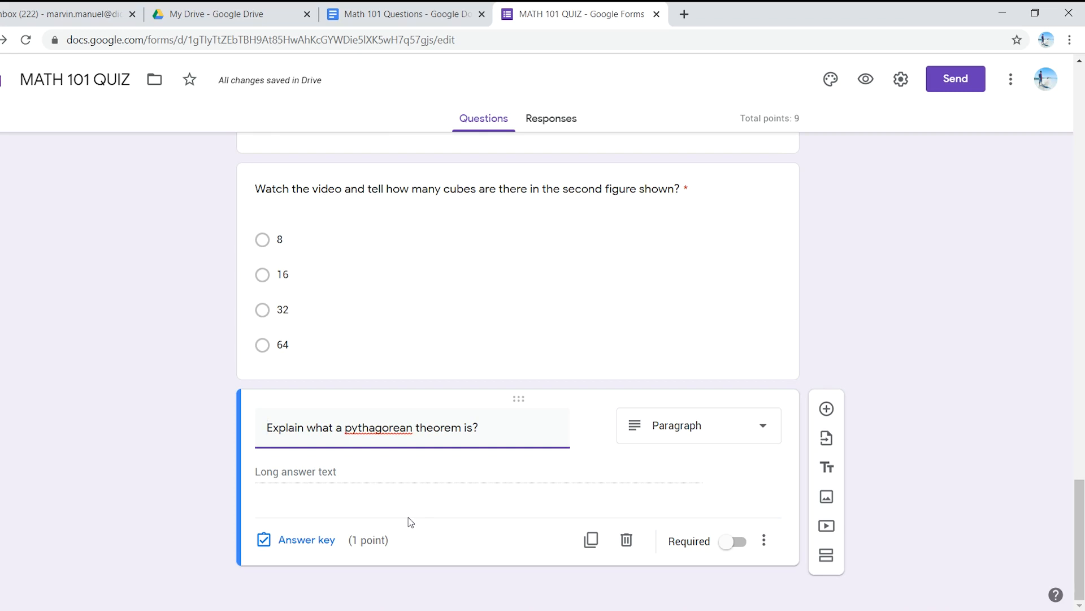
Step: Set the Pythagorean theorem question to 0 points and make it required
{"action": "left_click", "coordinate": [302, 540]}
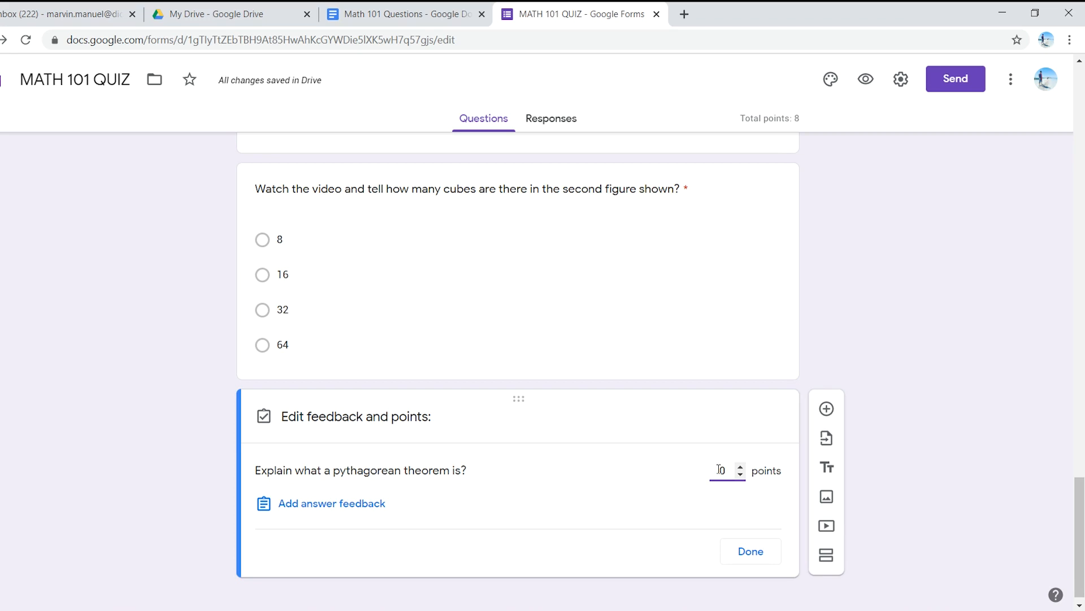
{"action": "left_click", "coordinate": [760, 547]}
{"action": "left_click", "coordinate": [735, 542]}
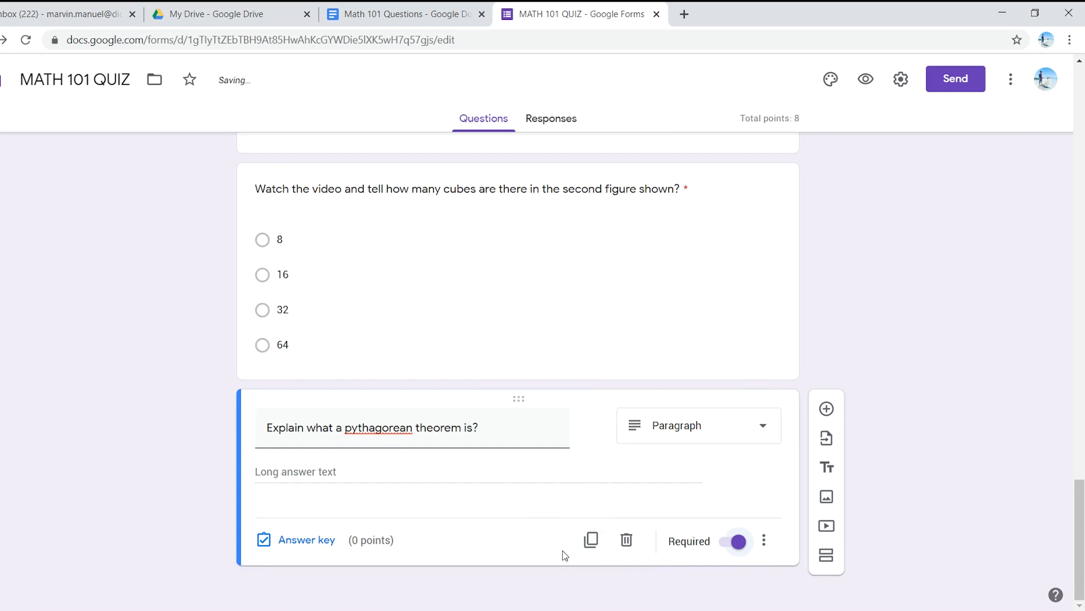
Step: Enable Shuffle option order for the question "How many sides does a rectangle have?"
{"action": "scroll", "coordinate": [447, 404], "scroll_direction": "up", "scroll_amount": 3}
{"action": "scroll", "coordinate": [447, 404], "scroll_direction": "up", "scroll_amount": 13}
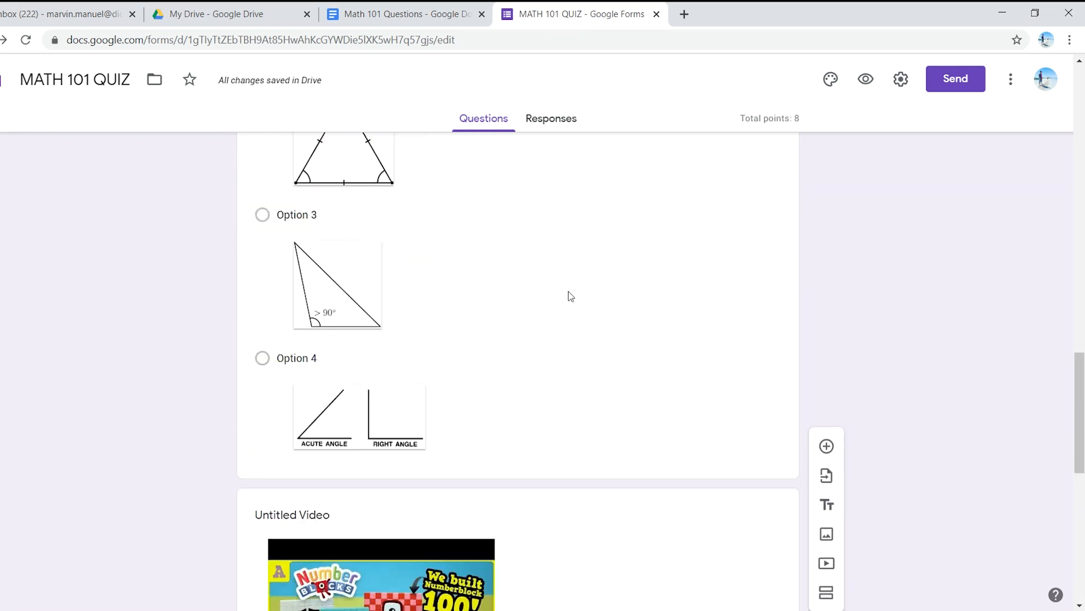
{"action": "scroll", "coordinate": [544, 469], "scroll_direction": "up", "scroll_amount": 8}
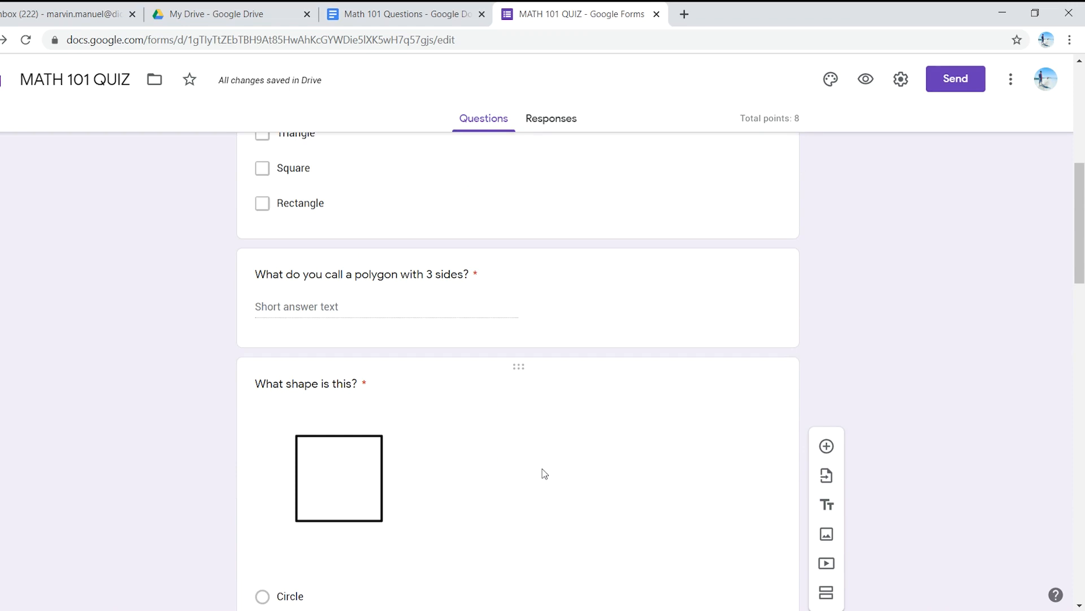
{"action": "scroll", "coordinate": [539, 471], "scroll_direction": "up", "scroll_amount": 1}
{"action": "scroll", "coordinate": [537, 471], "scroll_direction": "up", "scroll_amount": 5}
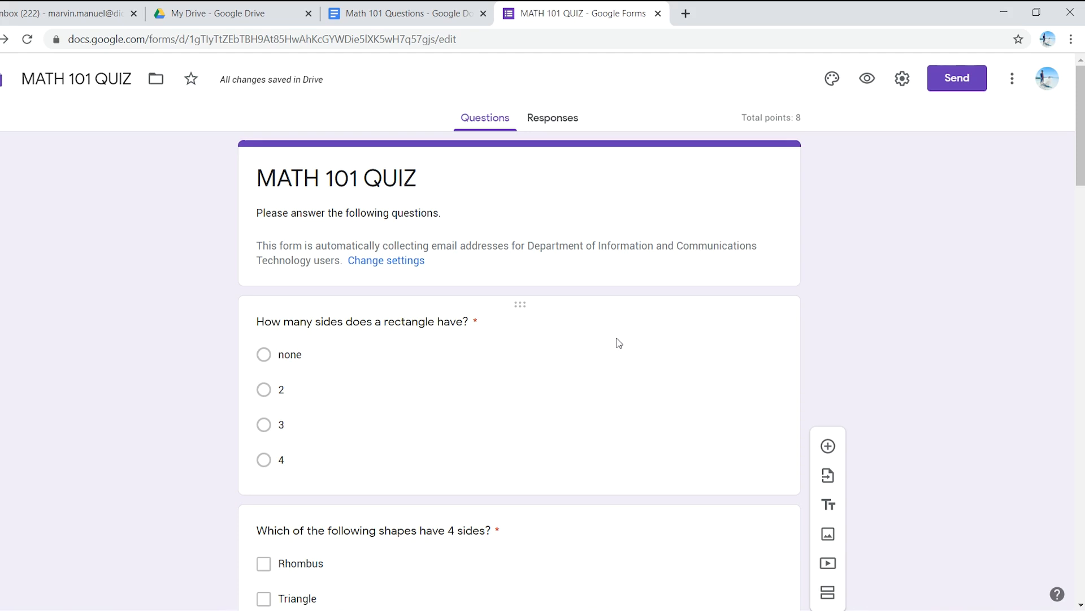
{"action": "left_click", "coordinate": [609, 399]}
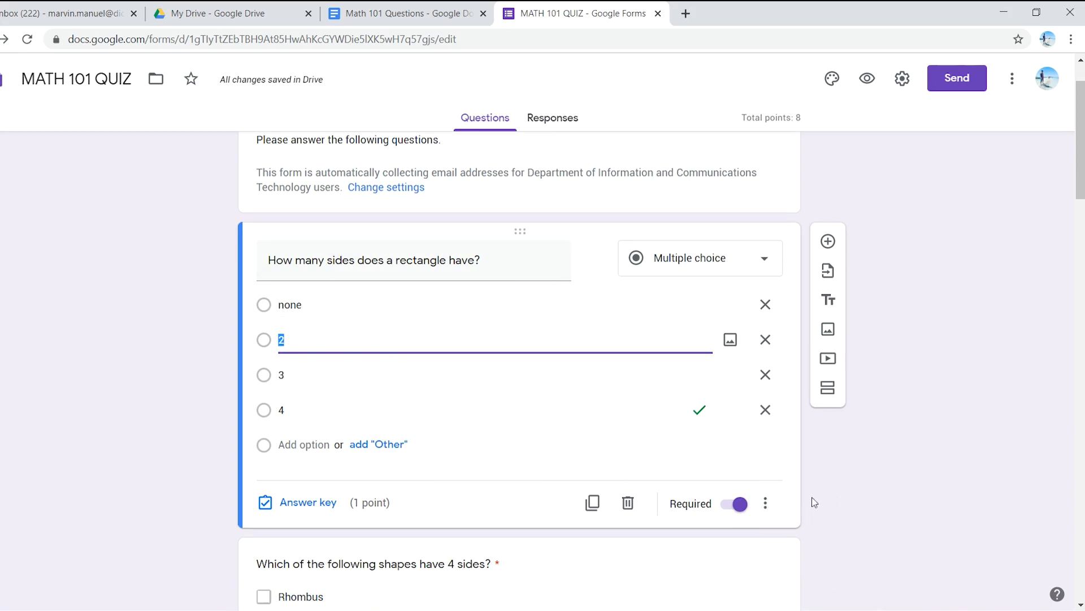
{"action": "left_click", "coordinate": [767, 505]}
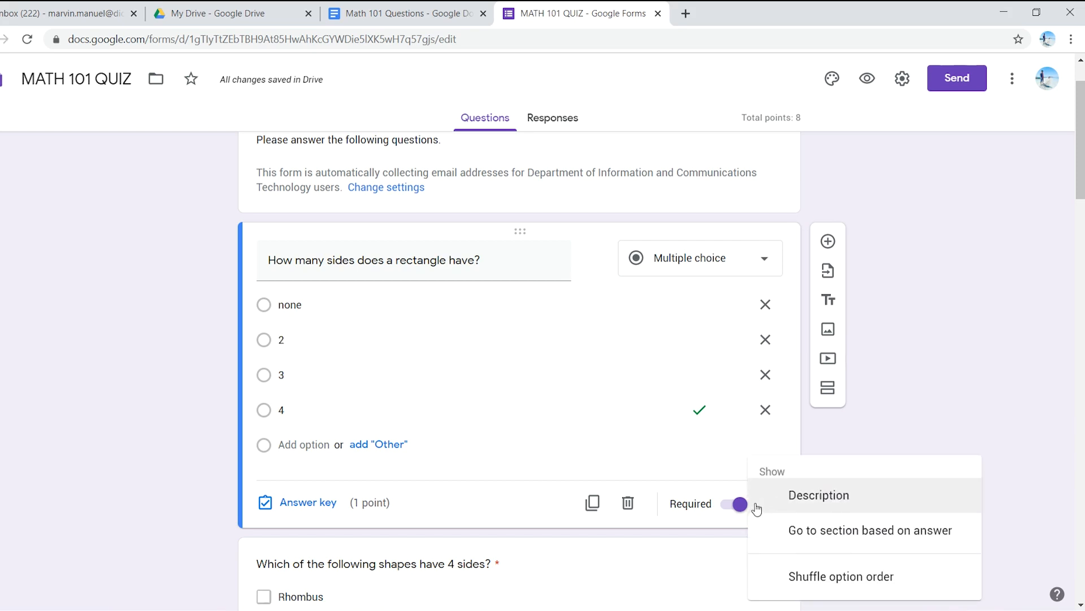
{"action": "left_click", "coordinate": [839, 580]}
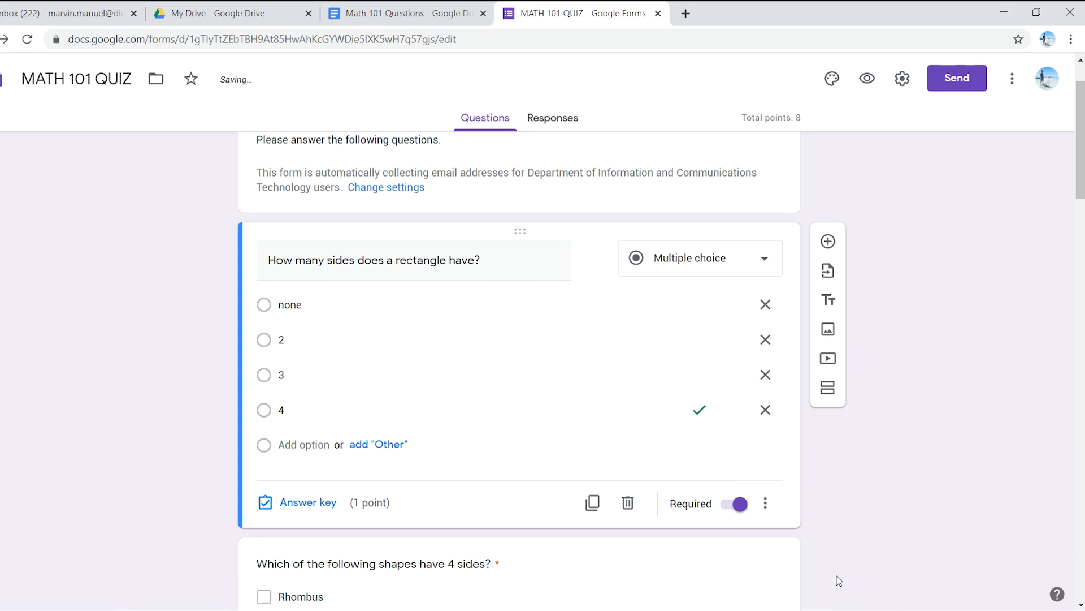
{"action": "left_click", "coordinate": [767, 505]}
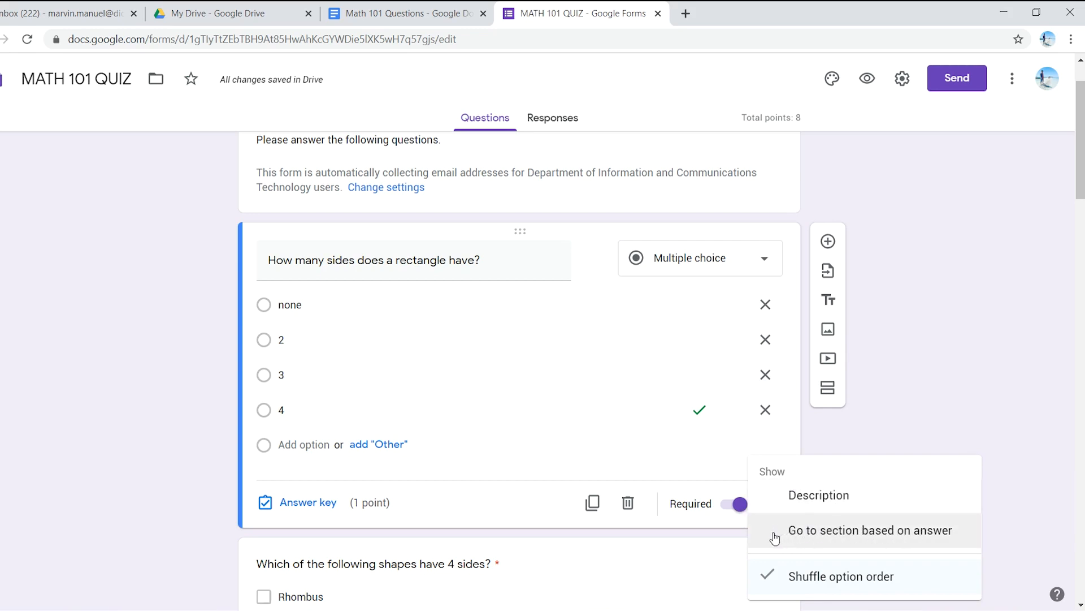
{"action": "left_click", "coordinate": [888, 438]}
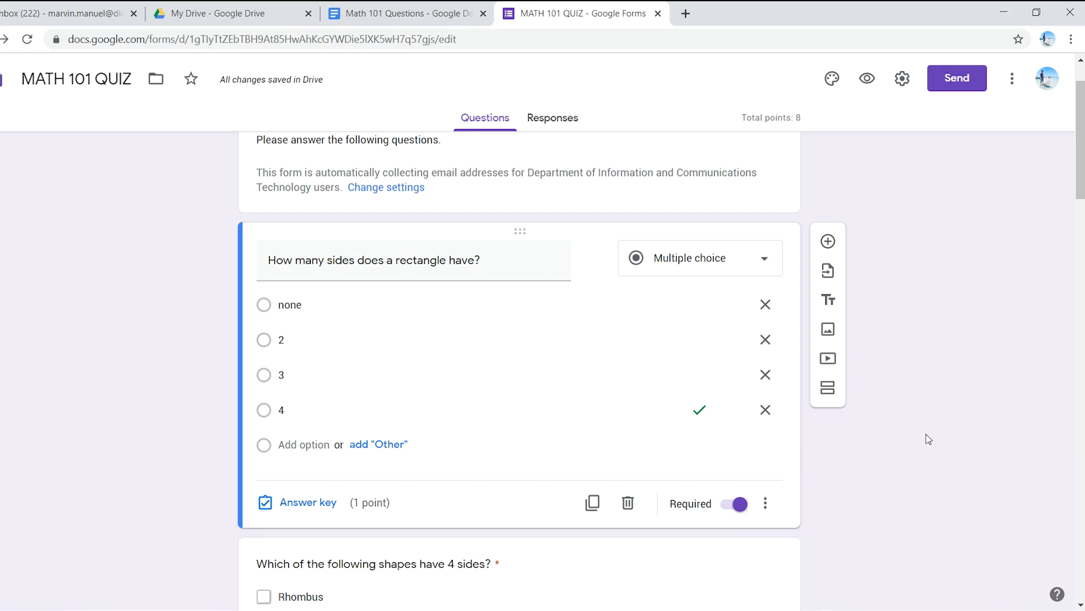
Step: Review the quiz questions in the editor from the four-sided shapes question to the video question about cubes
{"action": "scroll", "coordinate": [810, 416], "scroll_direction": "down", "scroll_amount": 4}
{"action": "scroll", "coordinate": [822, 411], "scroll_direction": "down", "scroll_amount": 10}
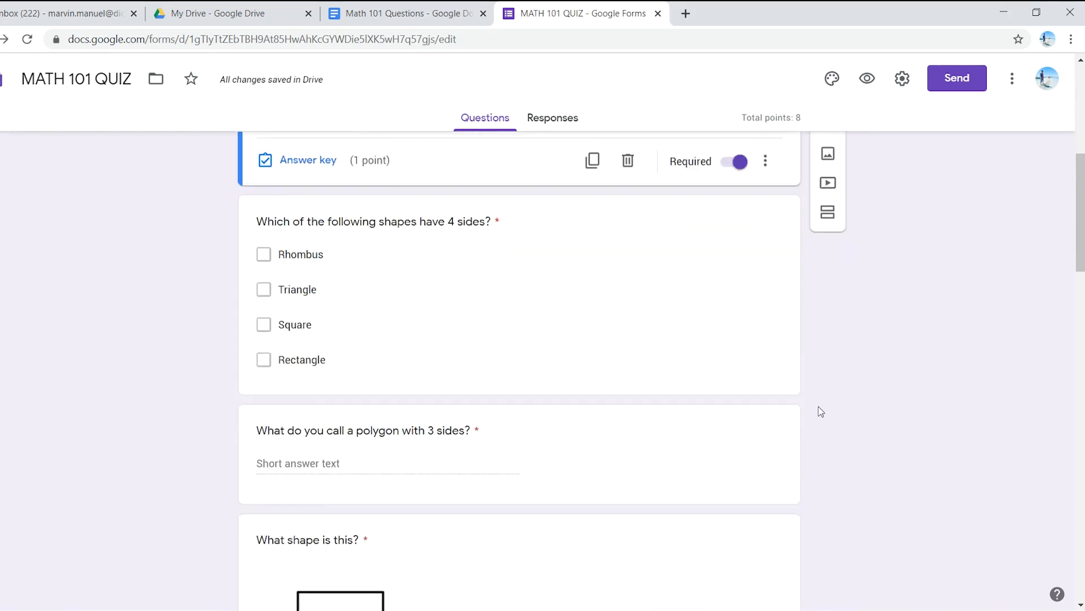
{"action": "scroll", "coordinate": [805, 416], "scroll_direction": "down", "scroll_amount": 9}
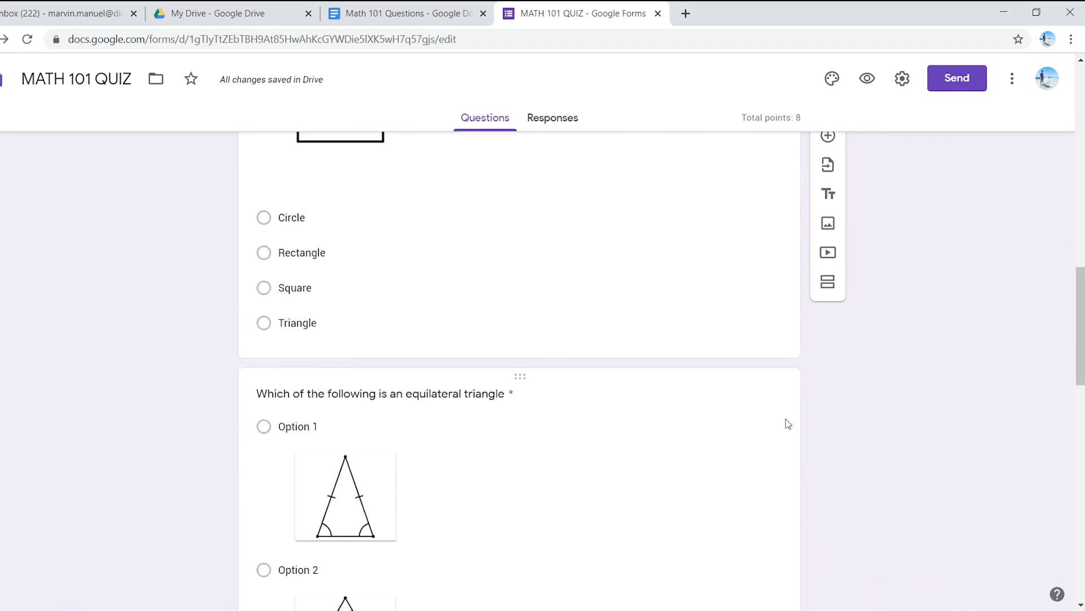
{"action": "scroll", "coordinate": [735, 461], "scroll_direction": "down", "scroll_amount": 6}
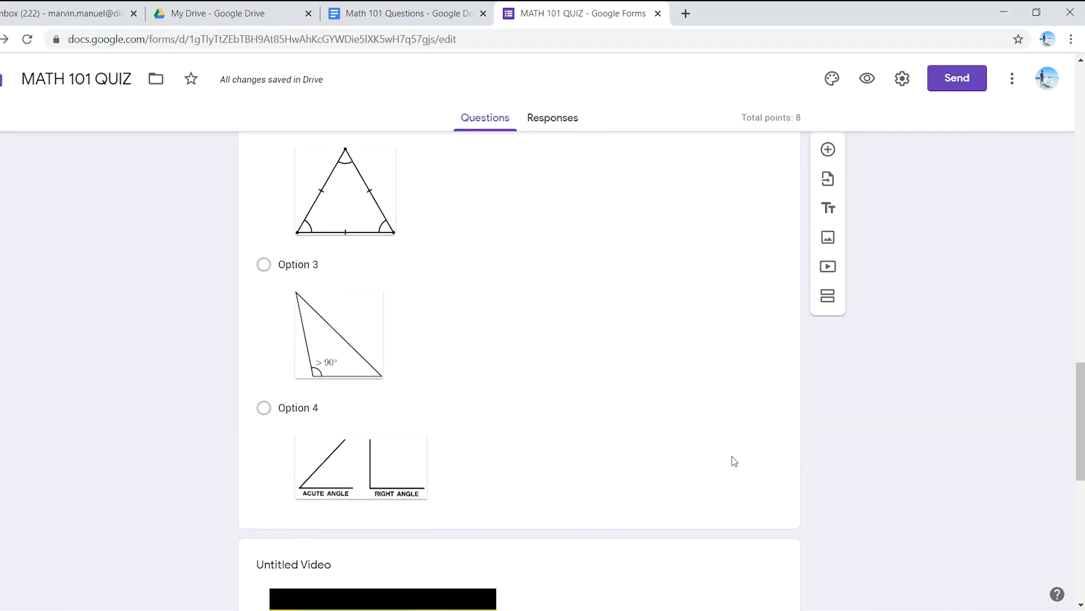
{"action": "scroll", "coordinate": [659, 512], "scroll_direction": "down", "scroll_amount": 5}
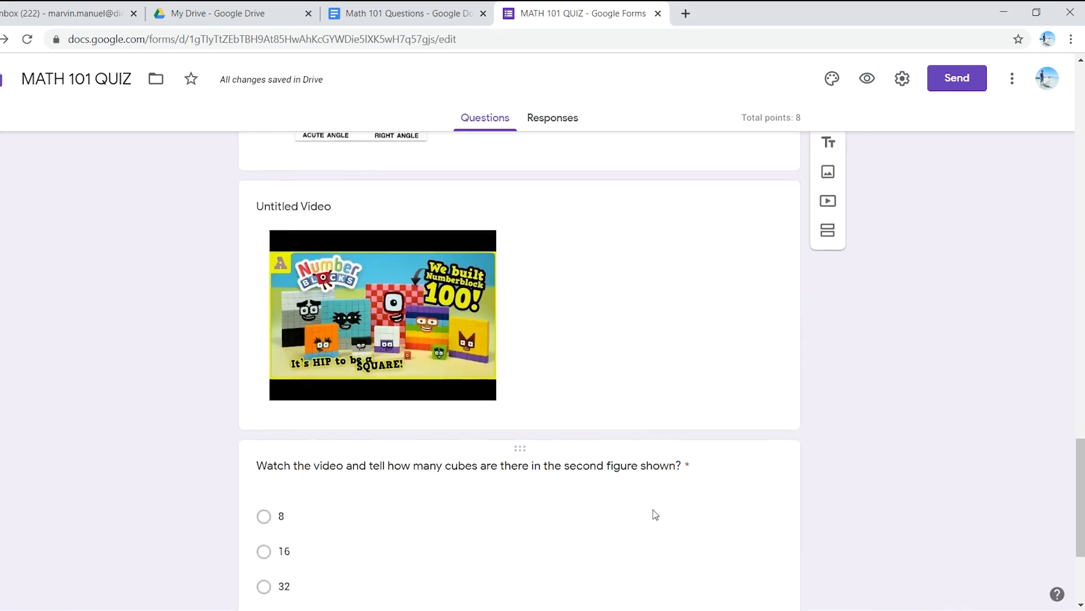
{"action": "scroll", "coordinate": [534, 473], "scroll_direction": "up", "scroll_amount": 2}
{"action": "scroll", "coordinate": [534, 473], "scroll_direction": "up", "scroll_amount": 20}
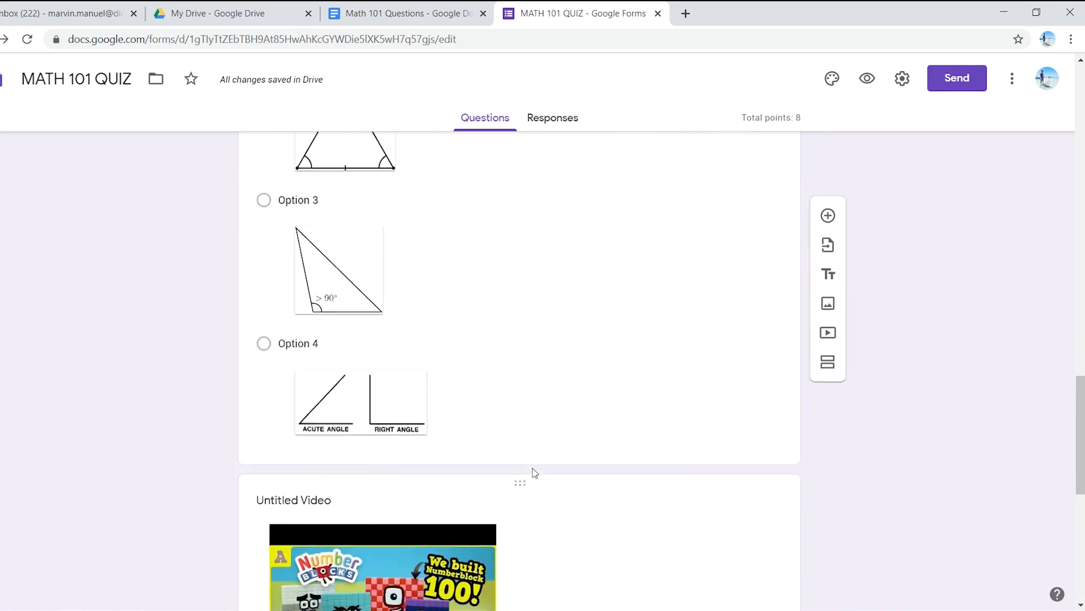
{"action": "scroll", "coordinate": [538, 467], "scroll_direction": "up", "scroll_amount": 5}
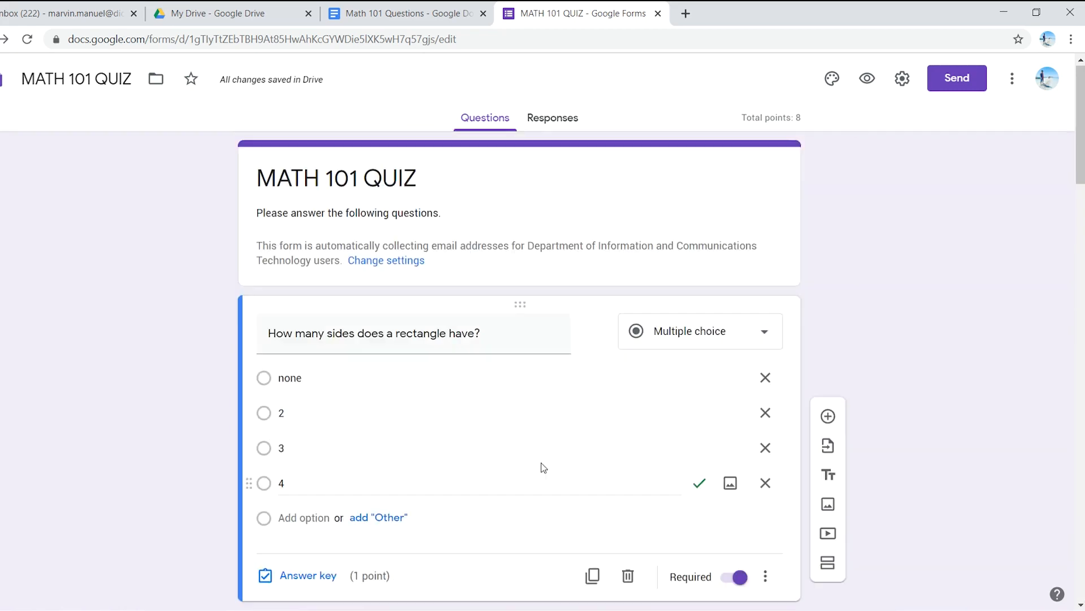
Step: Preview the MATH 101 QUIZ and examine the order of its questions, video and answer options
{"action": "left_click", "coordinate": [866, 79]}
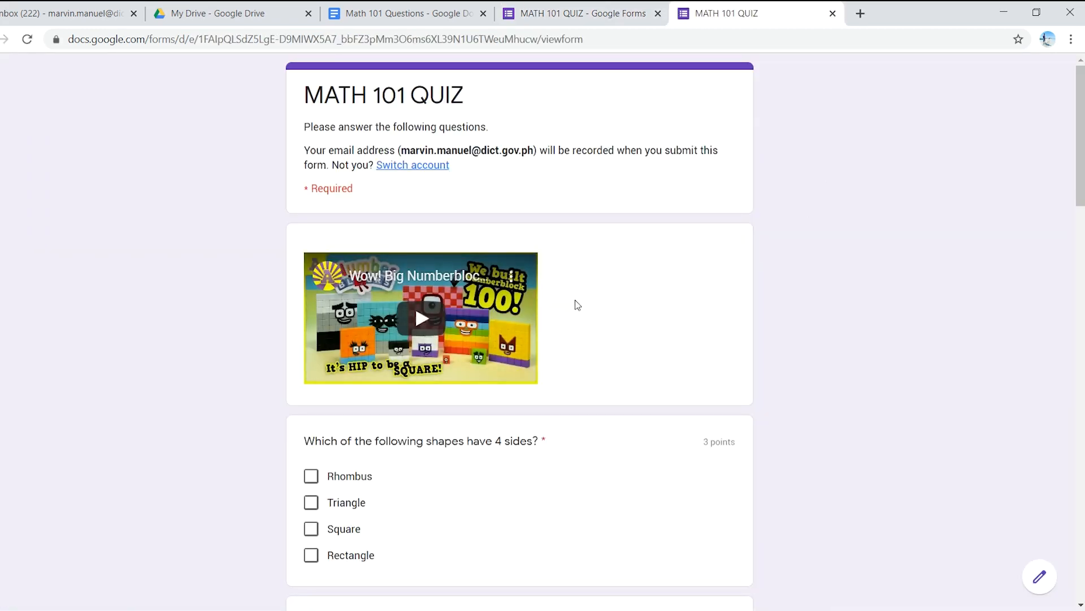
{"action": "scroll", "coordinate": [443, 366], "scroll_direction": "down", "scroll_amount": 2}
{"action": "scroll", "coordinate": [401, 324], "scroll_direction": "up", "scroll_amount": 1}
{"action": "scroll", "coordinate": [402, 324], "scroll_direction": "up", "scroll_amount": 1}
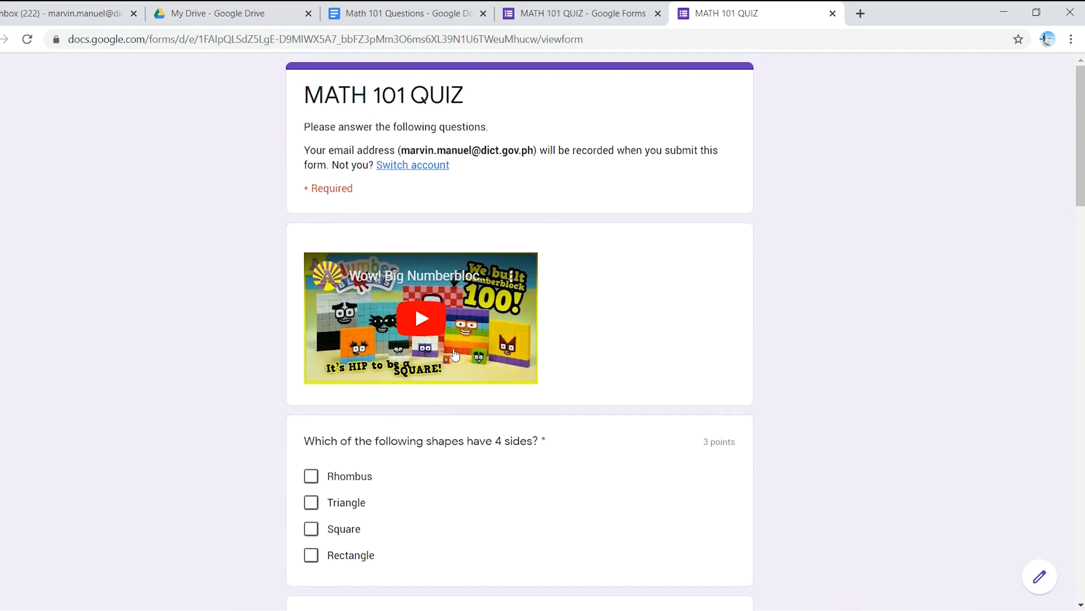
{"action": "scroll", "coordinate": [582, 381], "scroll_direction": "down", "scroll_amount": 2}
{"action": "scroll", "coordinate": [567, 446], "scroll_direction": "down", "scroll_amount": 4}
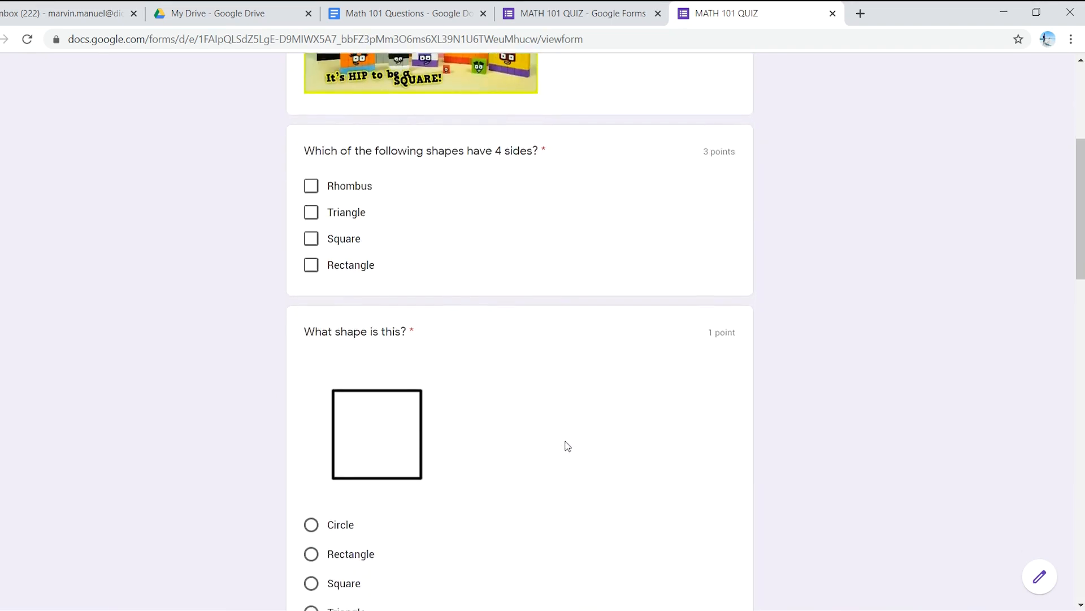
{"action": "scroll", "coordinate": [563, 451], "scroll_direction": "up", "scroll_amount": 3}
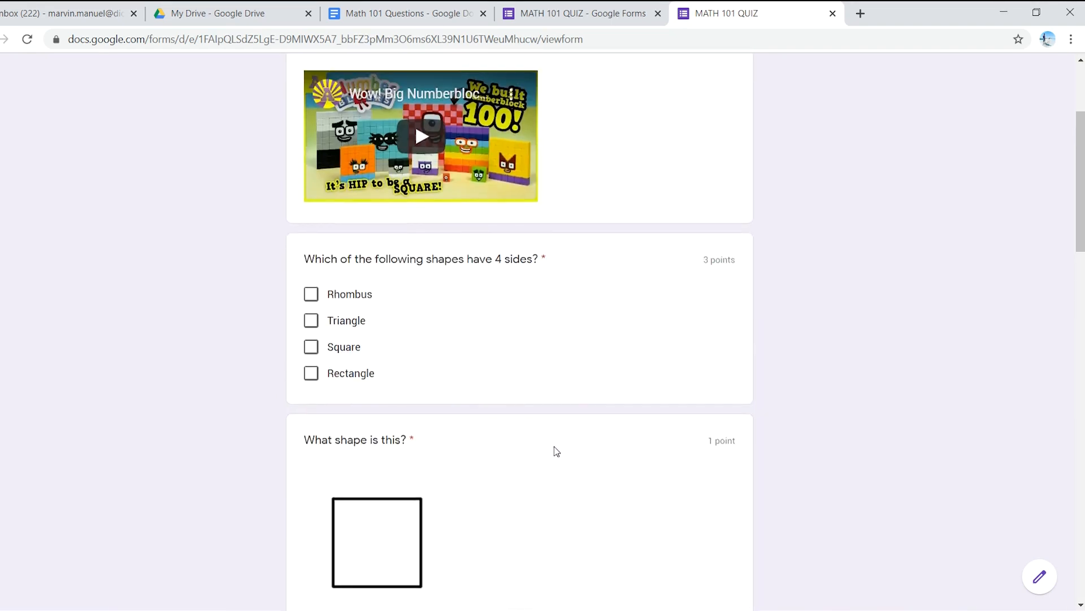
{"action": "scroll", "coordinate": [563, 451], "scroll_direction": "up", "scroll_amount": 4}
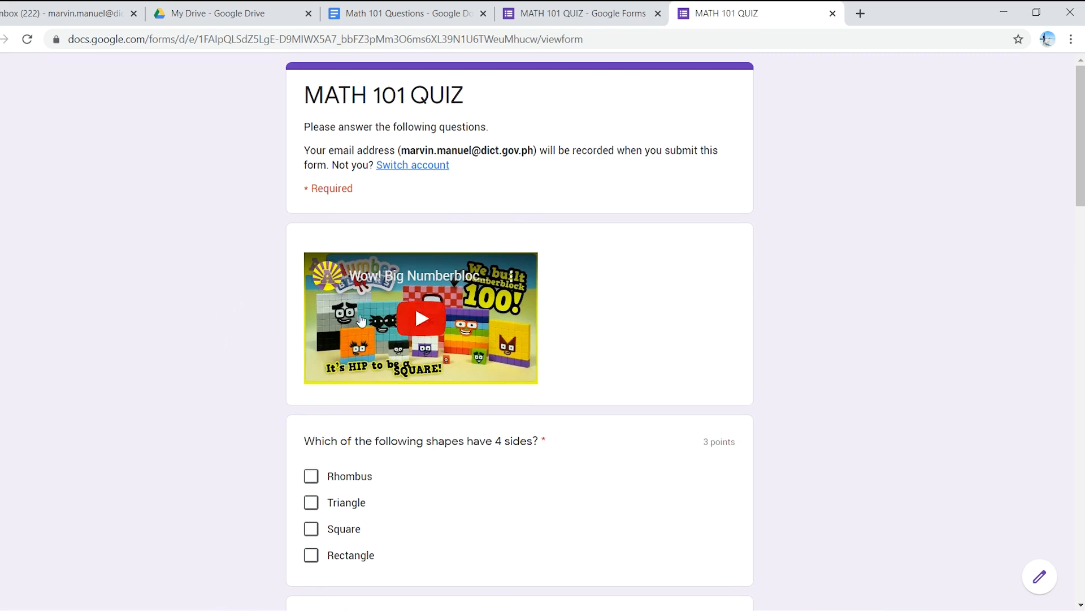
{"action": "scroll", "coordinate": [353, 410], "scroll_direction": "down", "scroll_amount": 3}
{"action": "scroll", "coordinate": [364, 410], "scroll_direction": "down", "scroll_amount": 3}
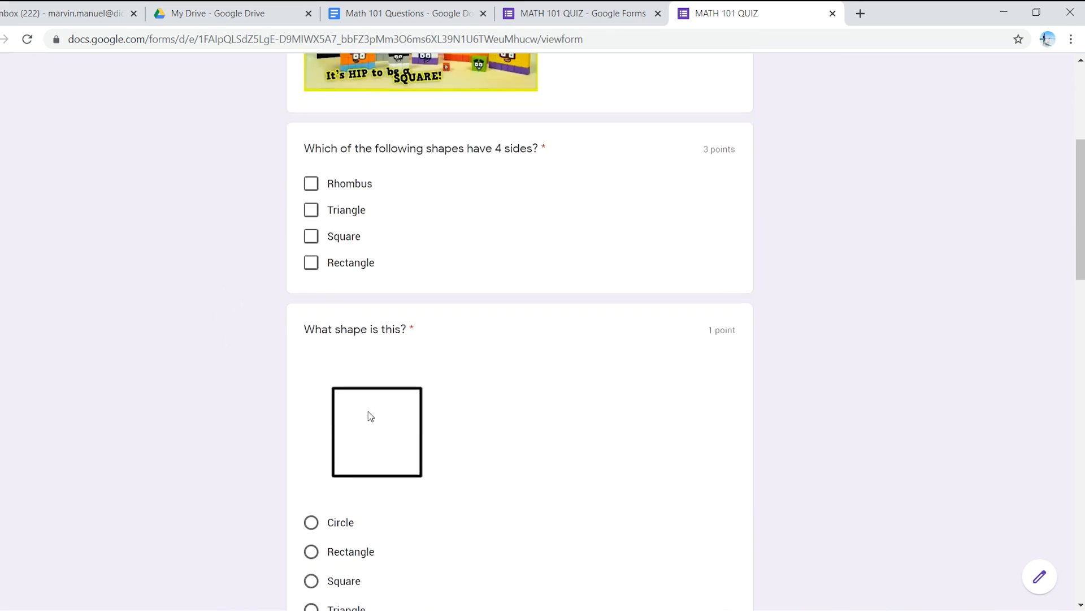
{"action": "scroll", "coordinate": [426, 389], "scroll_direction": "up", "scroll_amount": 5}
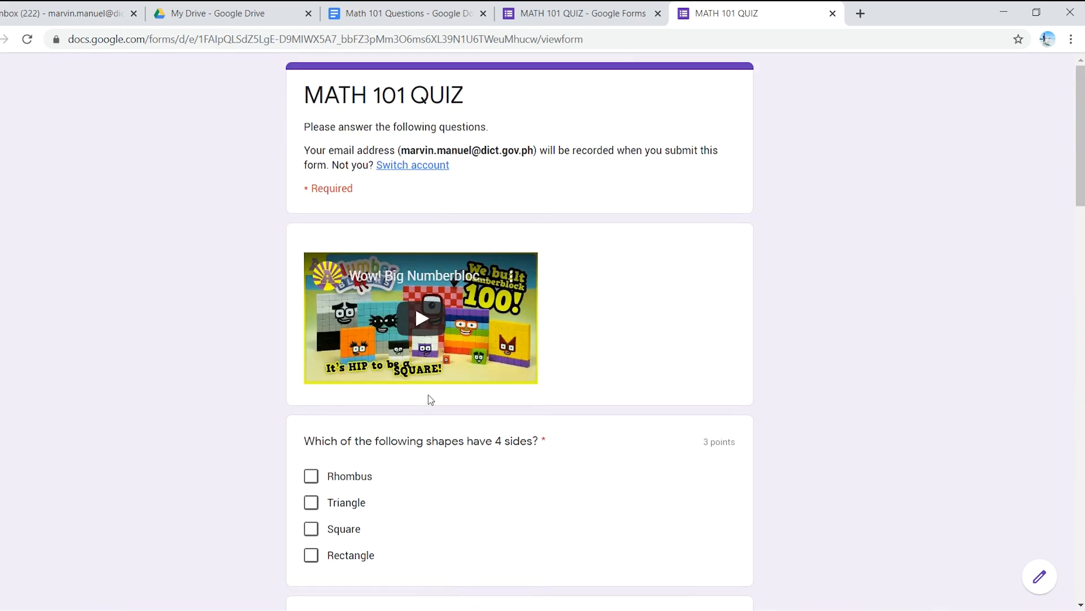
{"action": "scroll", "coordinate": [436, 395], "scroll_direction": "down", "scroll_amount": 7}
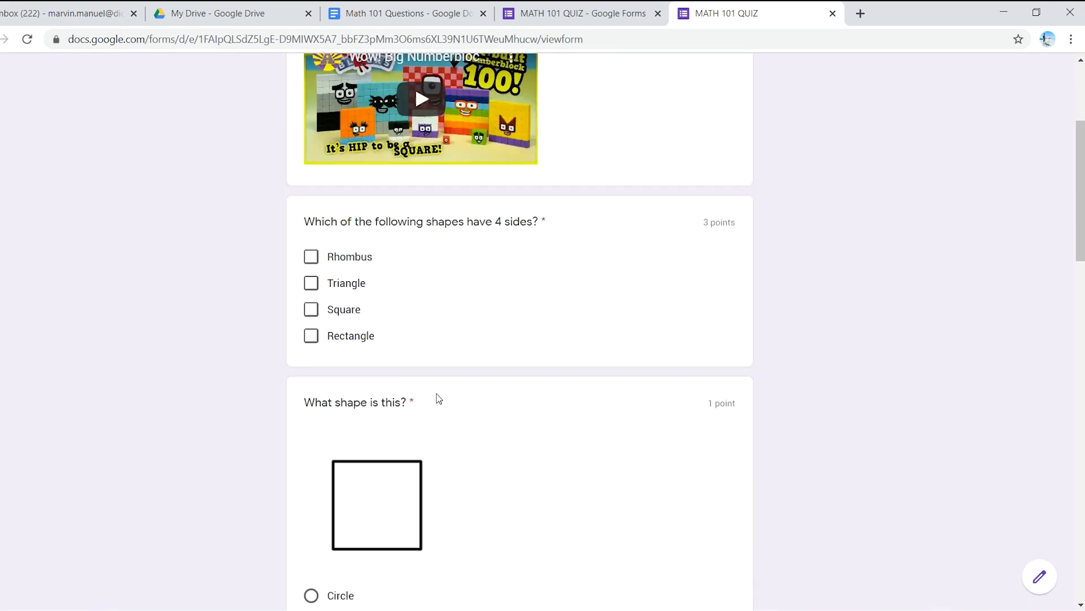
{"action": "scroll", "coordinate": [436, 396], "scroll_direction": "down", "scroll_amount": 9}
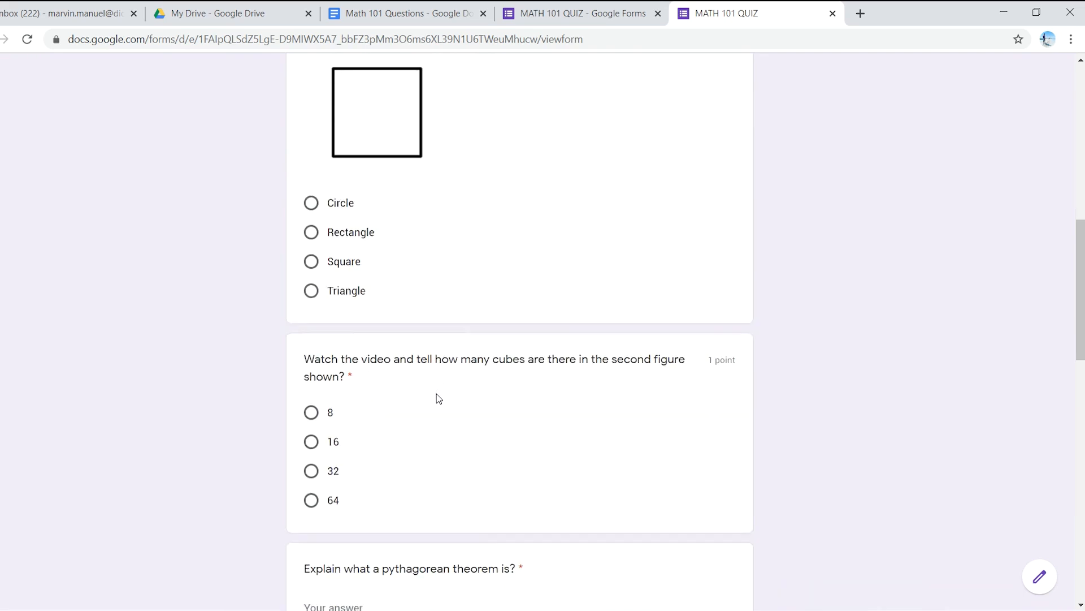
{"action": "scroll", "coordinate": [425, 407], "scroll_direction": "up", "scroll_amount": 14}
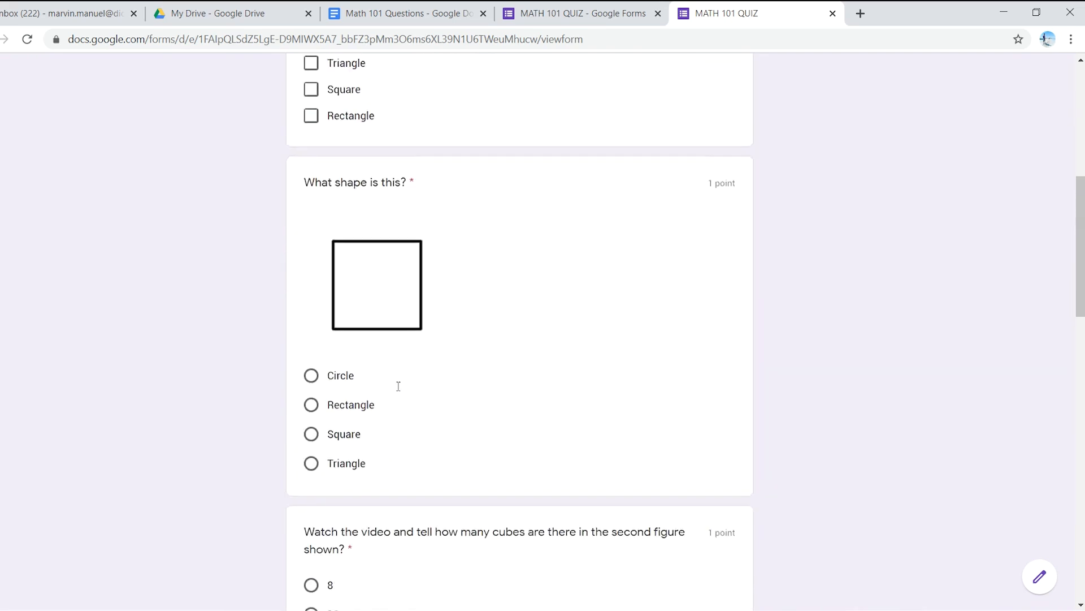
{"action": "scroll", "coordinate": [400, 392], "scroll_direction": "up", "scroll_amount": 2}
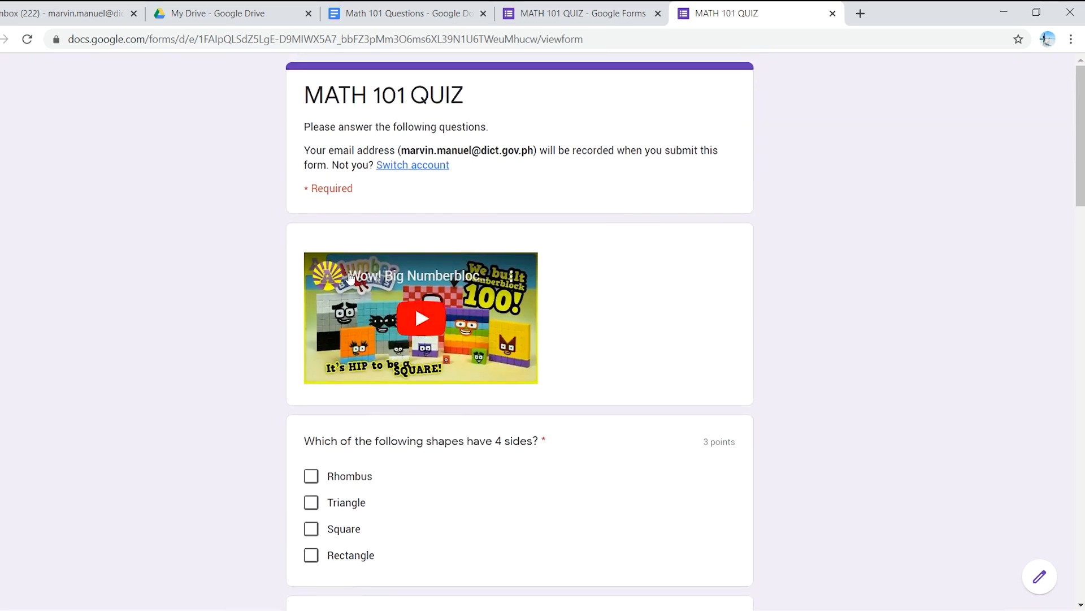
{"action": "scroll", "coordinate": [423, 358], "scroll_direction": "down", "scroll_amount": 13}
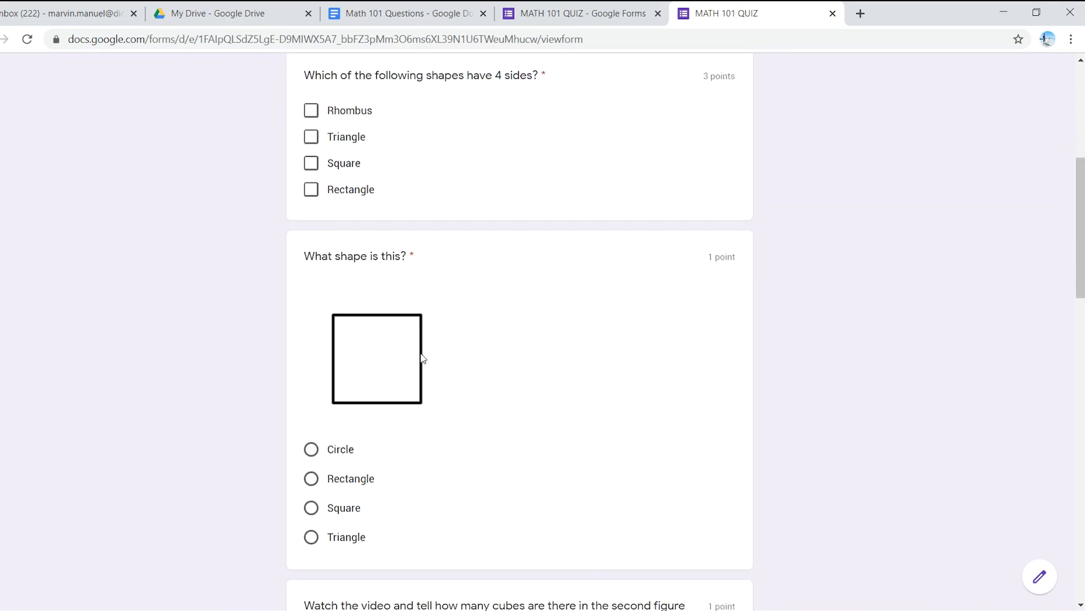
{"action": "scroll", "coordinate": [423, 360], "scroll_direction": "down", "scroll_amount": 3}
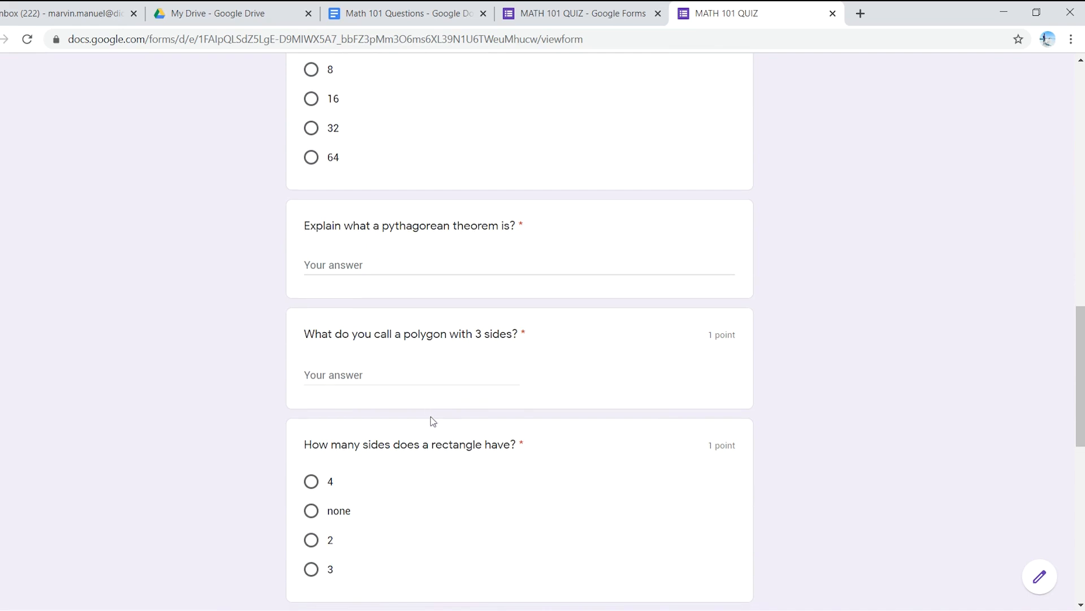
Step: Review the previewed quiz from the rectangle and equilateral triangle questions back to the title and video
{"action": "scroll", "coordinate": [427, 415], "scroll_direction": "down", "scroll_amount": 6}
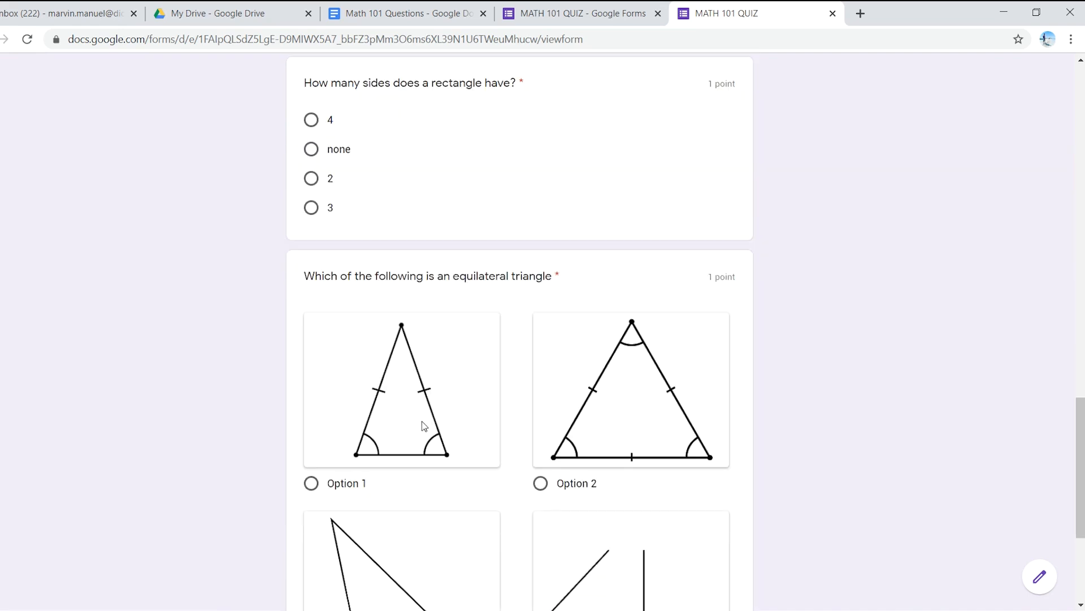
{"action": "scroll", "coordinate": [423, 425], "scroll_direction": "up", "scroll_amount": 9}
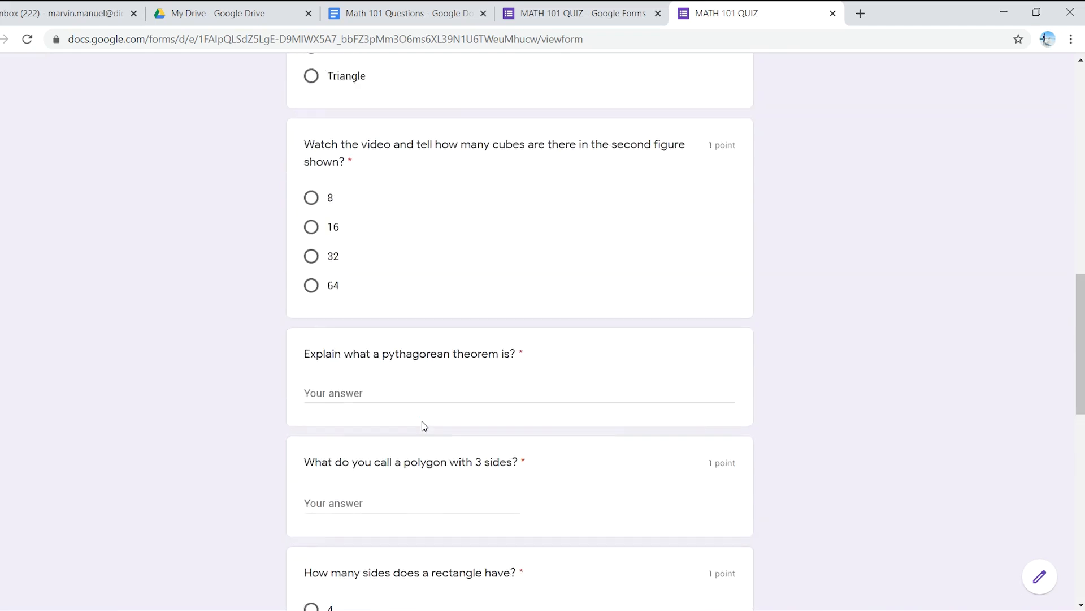
{"action": "scroll", "coordinate": [422, 421], "scroll_direction": "up", "scroll_amount": 8}
{"action": "scroll", "coordinate": [401, 417], "scroll_direction": "up", "scroll_amount": 7}
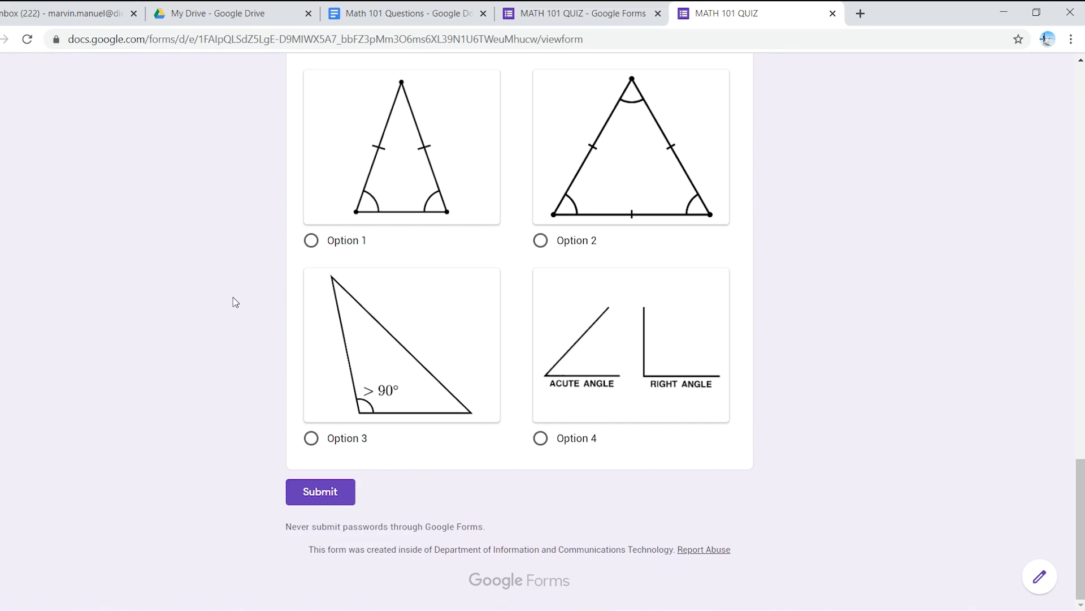
{"action": "scroll", "coordinate": [235, 301], "scroll_direction": "up", "scroll_amount": 6}
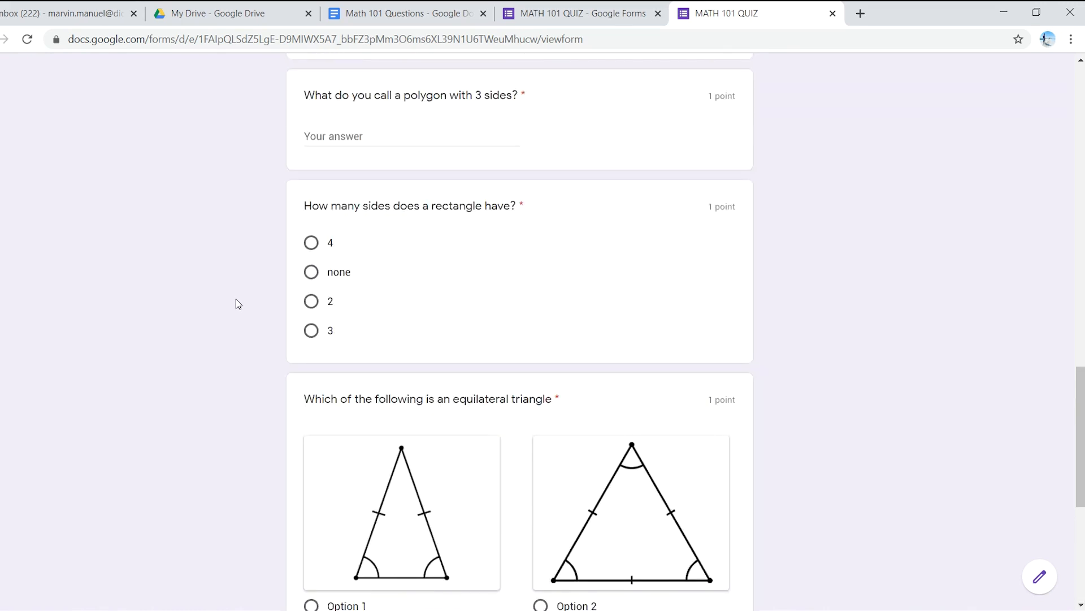
{"action": "scroll", "coordinate": [236, 298], "scroll_direction": "up", "scroll_amount": 20}
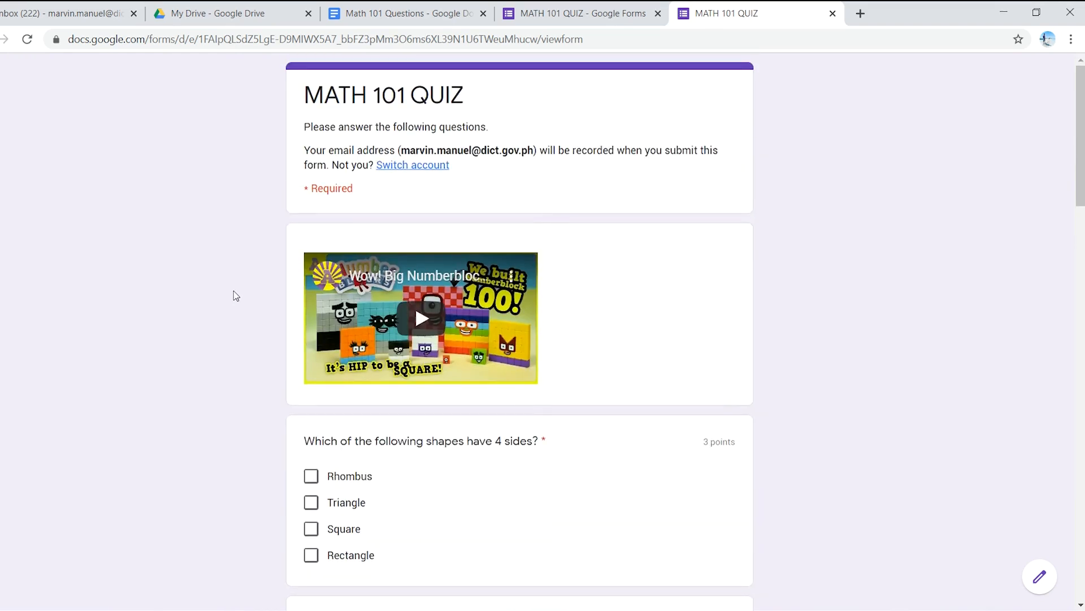
Step: Return to the quiz editor and examine the link and email options for sending the form, without sending it
{"action": "left_click", "coordinate": [507, 19]}
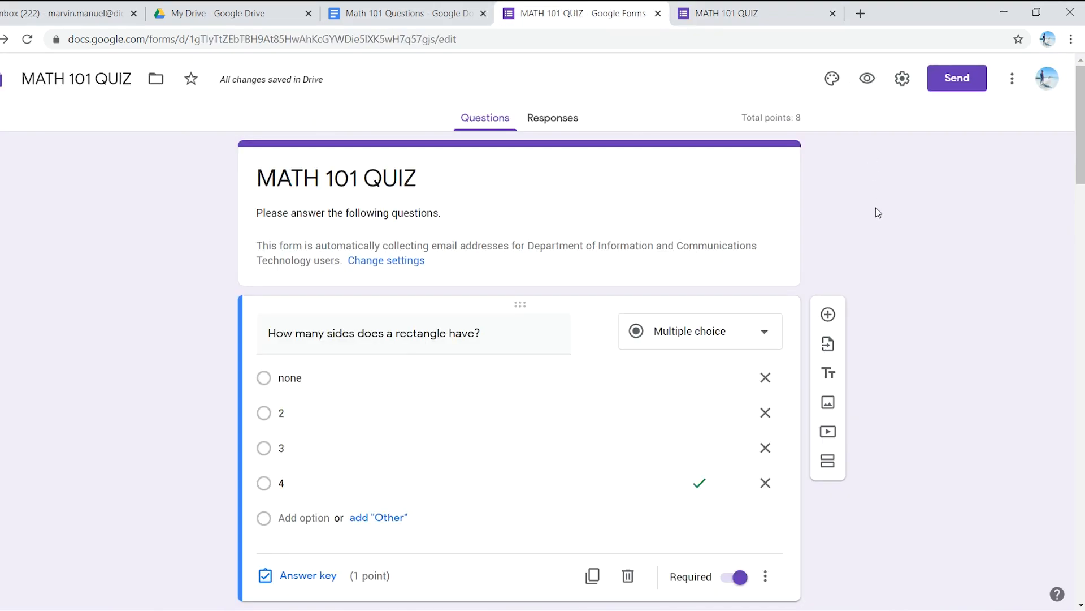
{"action": "left_click", "coordinate": [944, 86]}
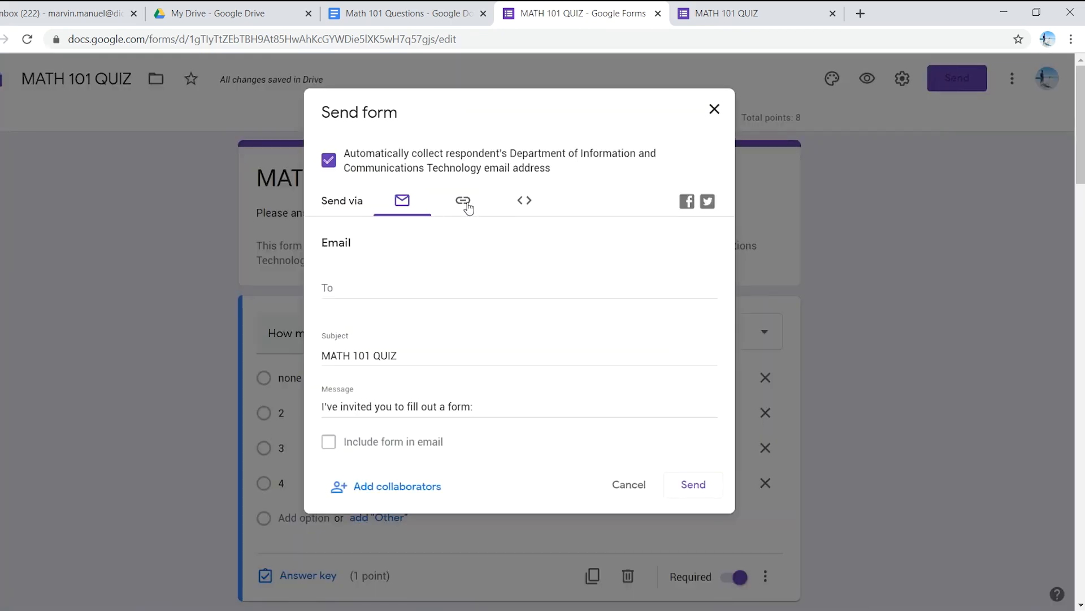
{"action": "left_click", "coordinate": [463, 202]}
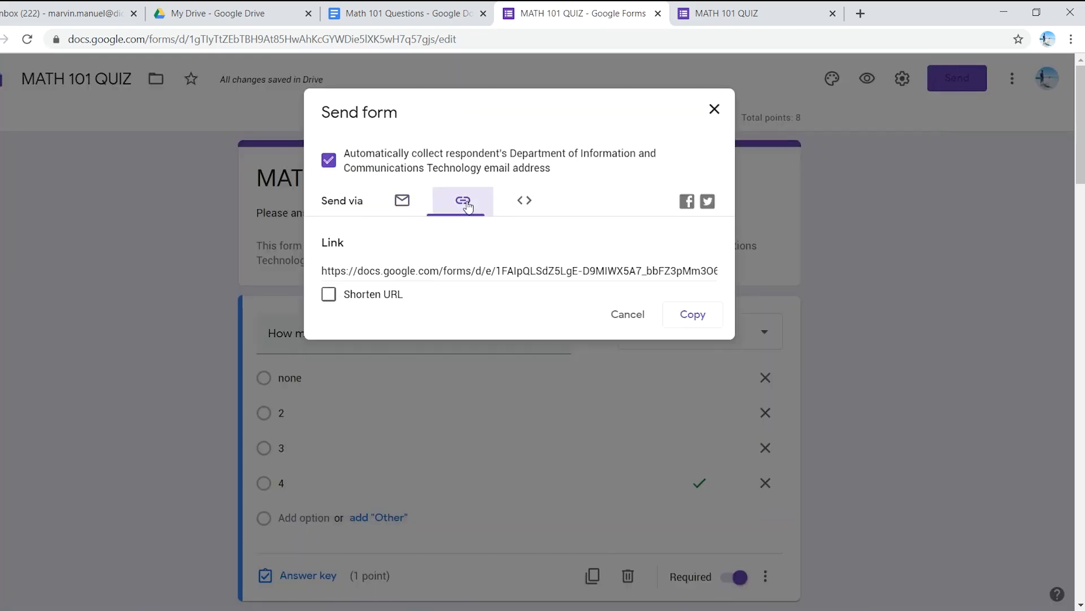
{"action": "left_click", "coordinate": [402, 201]}
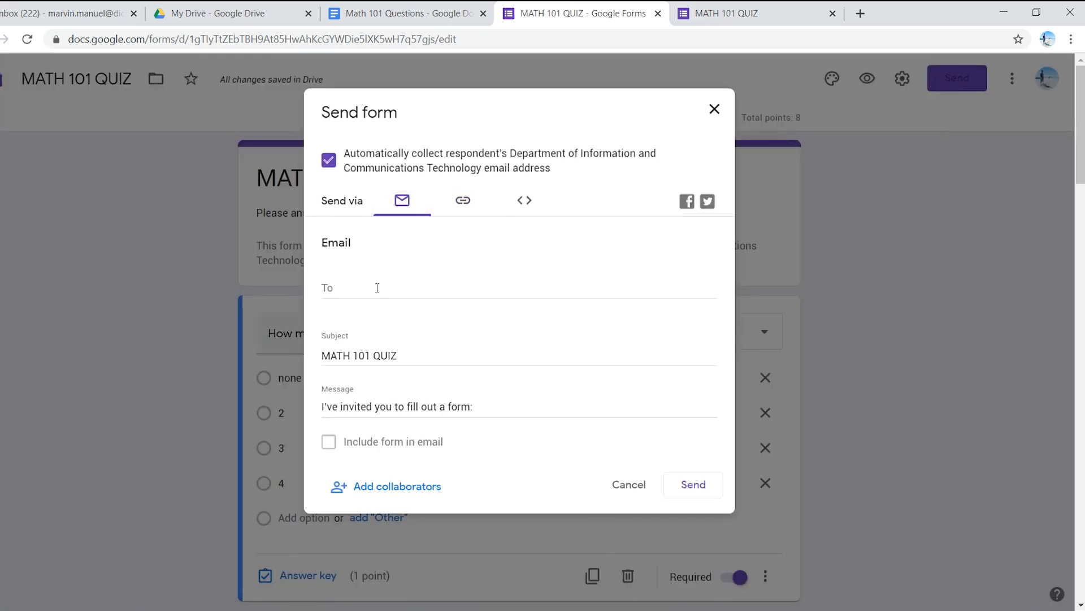
{"action": "left_click", "coordinate": [437, 205]}
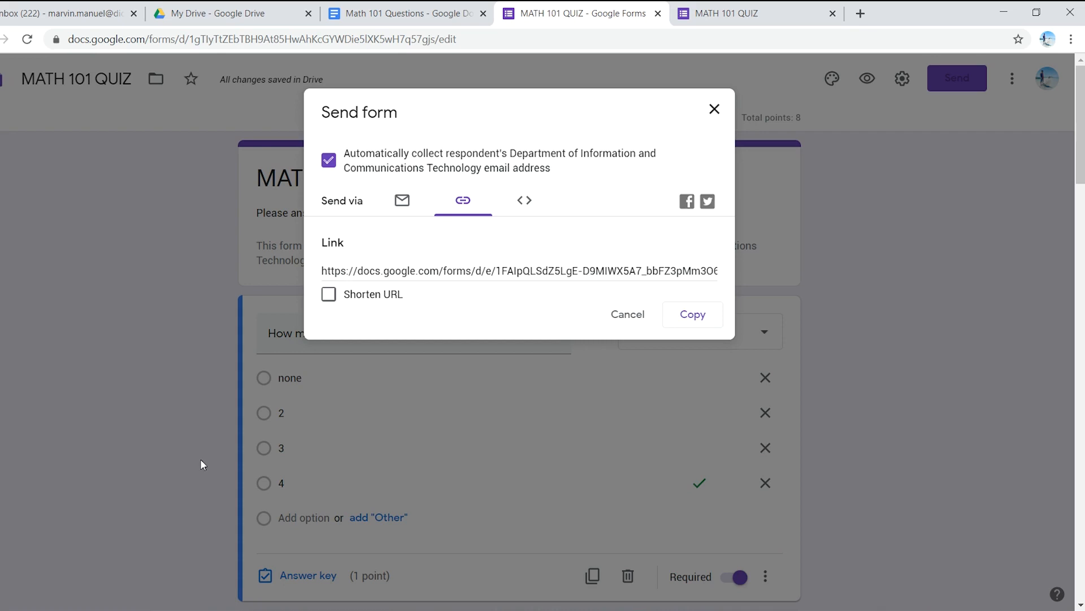
{"action": "left_click", "coordinate": [714, 110]}
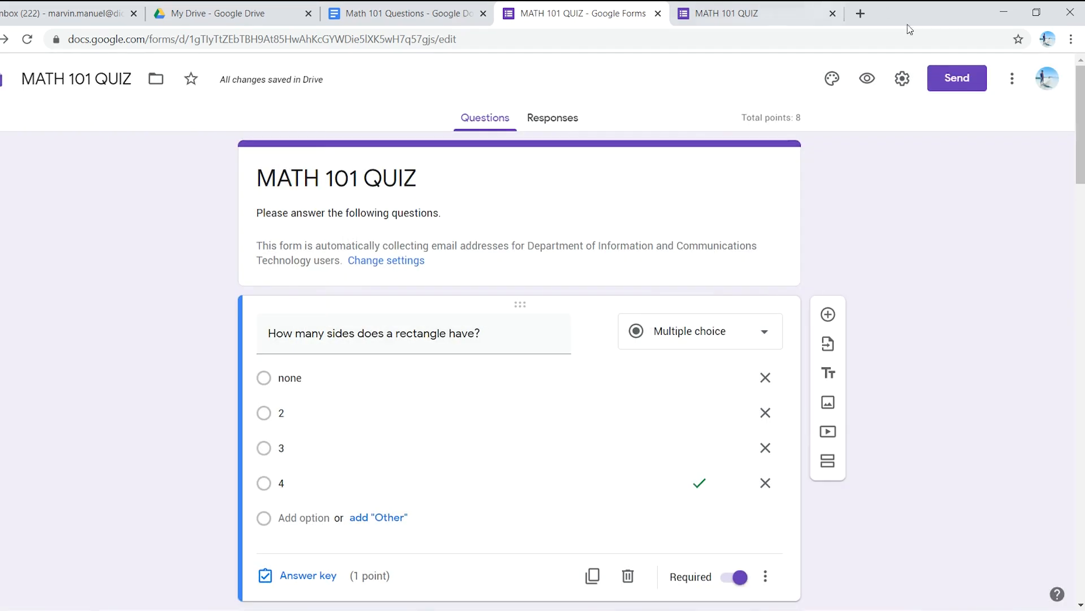
Step: Check My Drive and close the MATH 101 QUIZ preview
{"action": "left_click", "coordinate": [241, 12]}
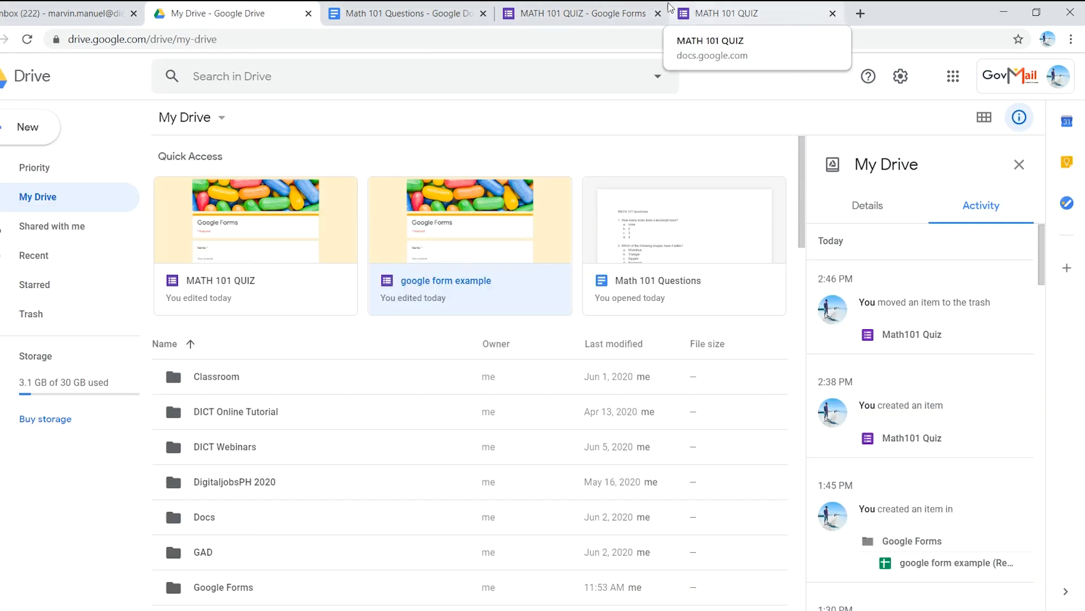
{"action": "left_click", "coordinate": [729, 12]}
{"action": "left_click", "coordinate": [833, 13]}
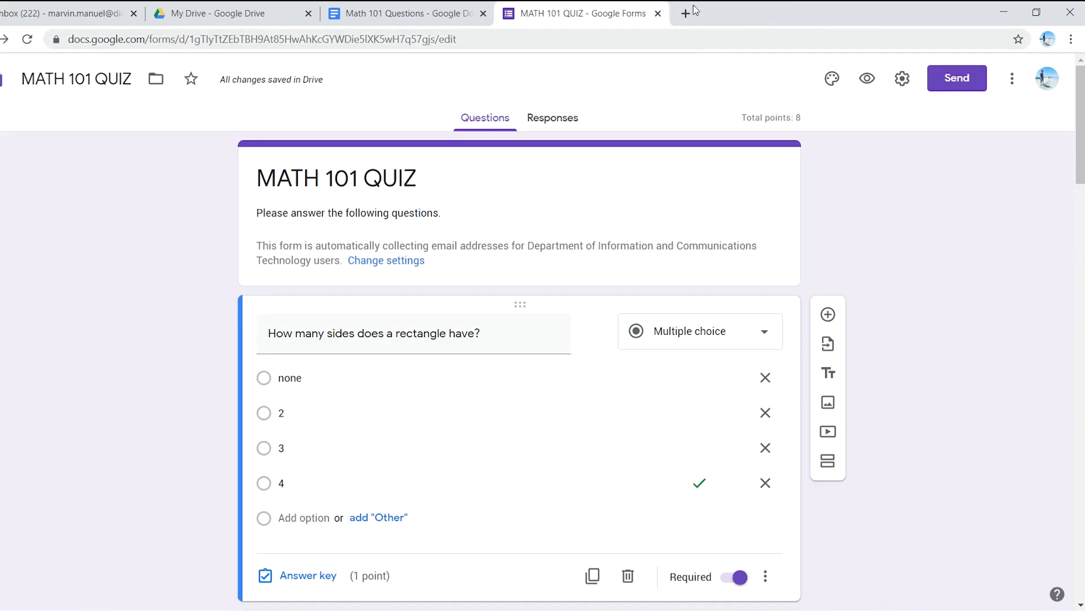
Step: Open Google Classroom at classroom.google.com in a new browser tab
{"action": "left_click", "coordinate": [686, 13]}
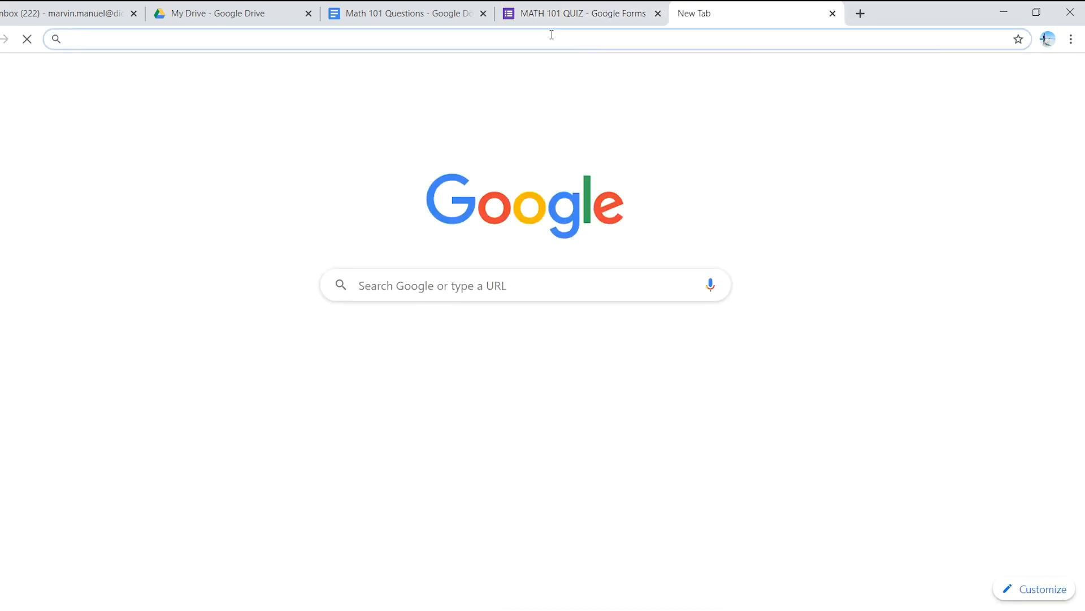
{"action": "type", "text": "classroom"}
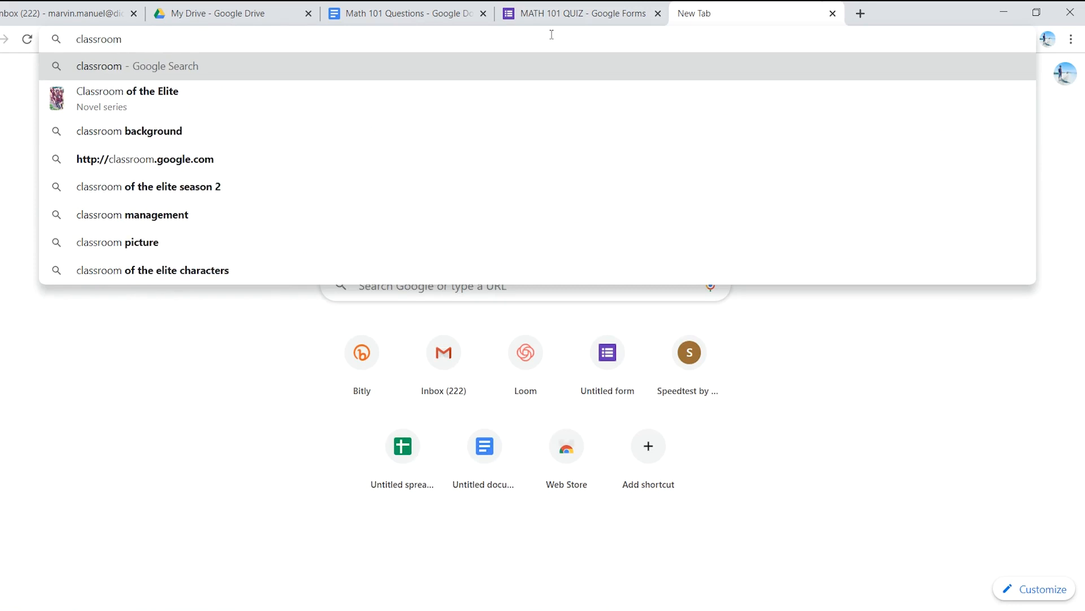
{"action": "type", "text": ".google.com"}
{"action": "key", "text": "Return"}
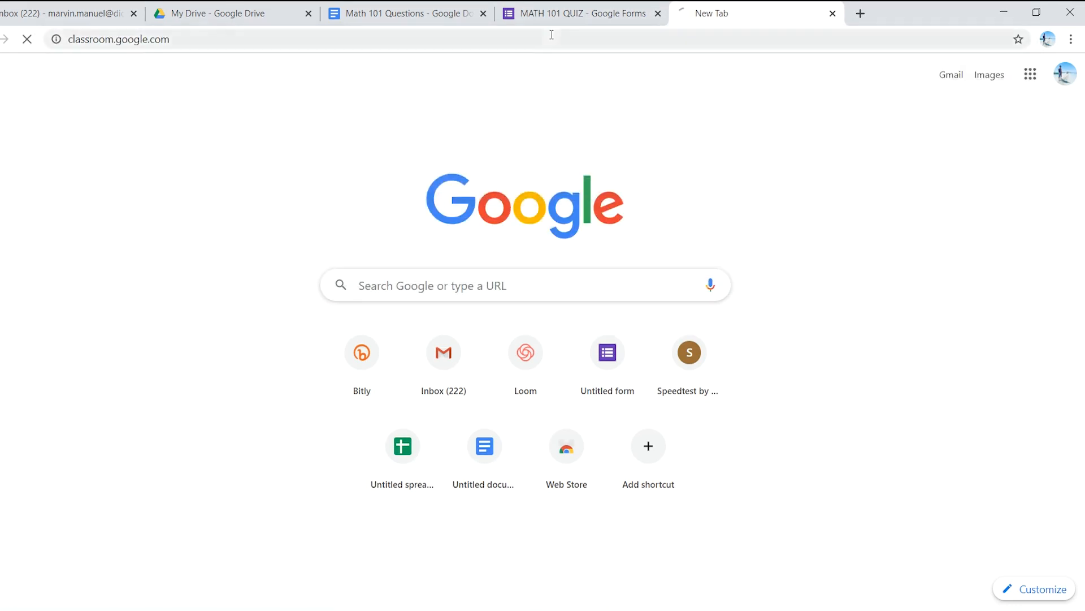
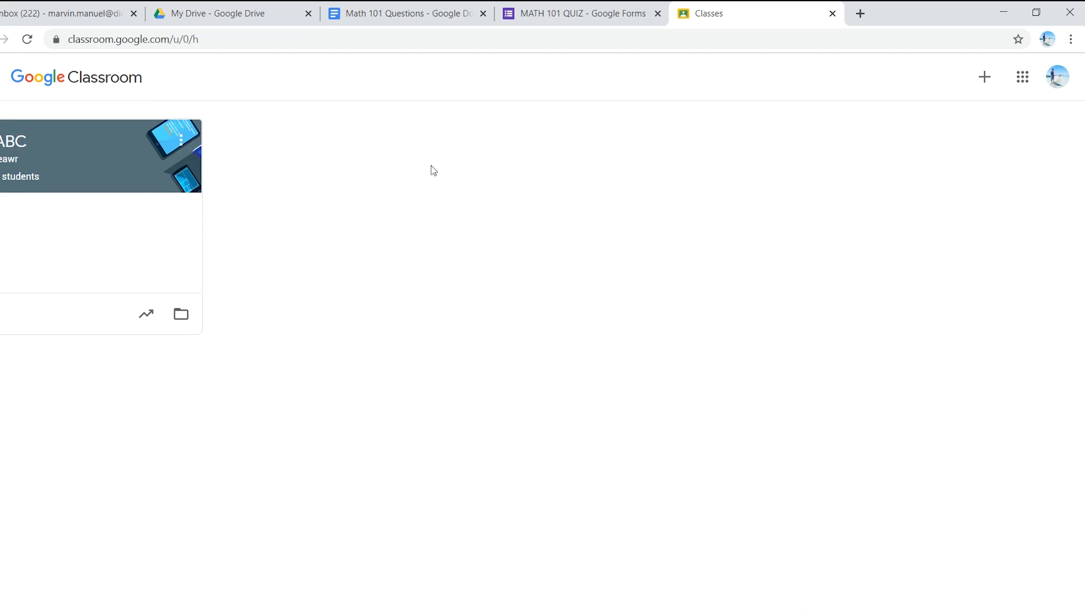
Step: Create a class named 1st Year with section A and subject Math 101, and dismiss the student invitation tip
{"action": "left_click", "coordinate": [985, 80]}
{"action": "left_click", "coordinate": [964, 135]}
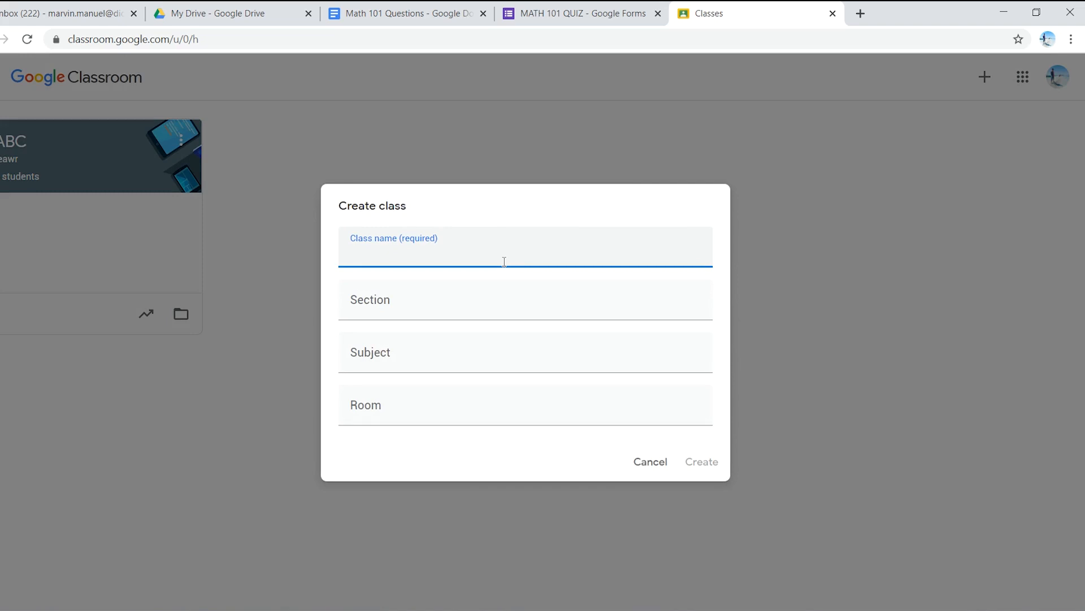
{"action": "type", "text": "1st Year"}
{"action": "left_click", "coordinate": [462, 308]}
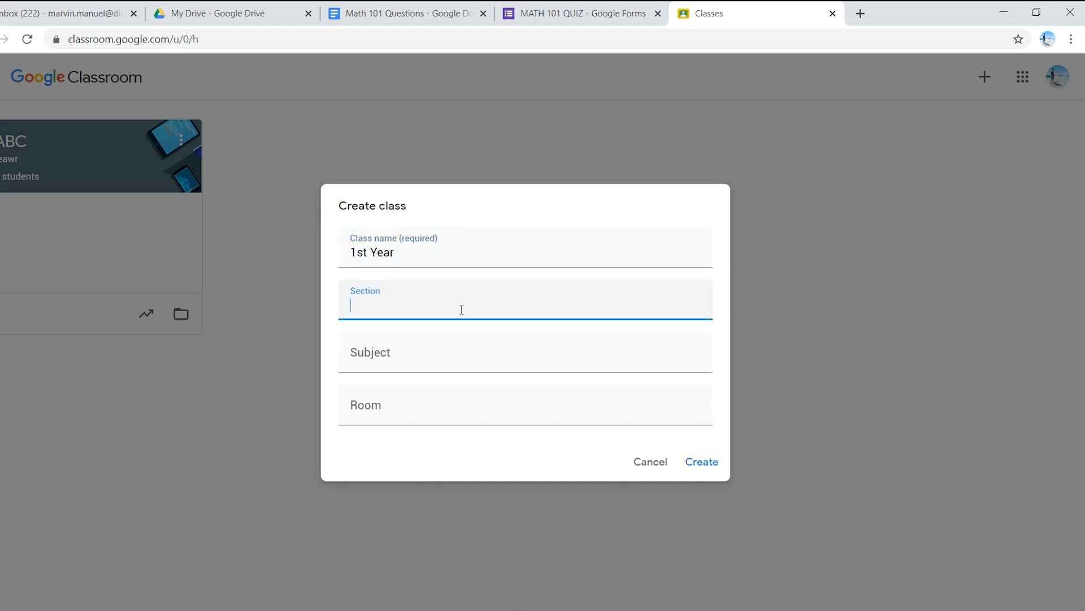
{"action": "left_click", "coordinate": [410, 358]}
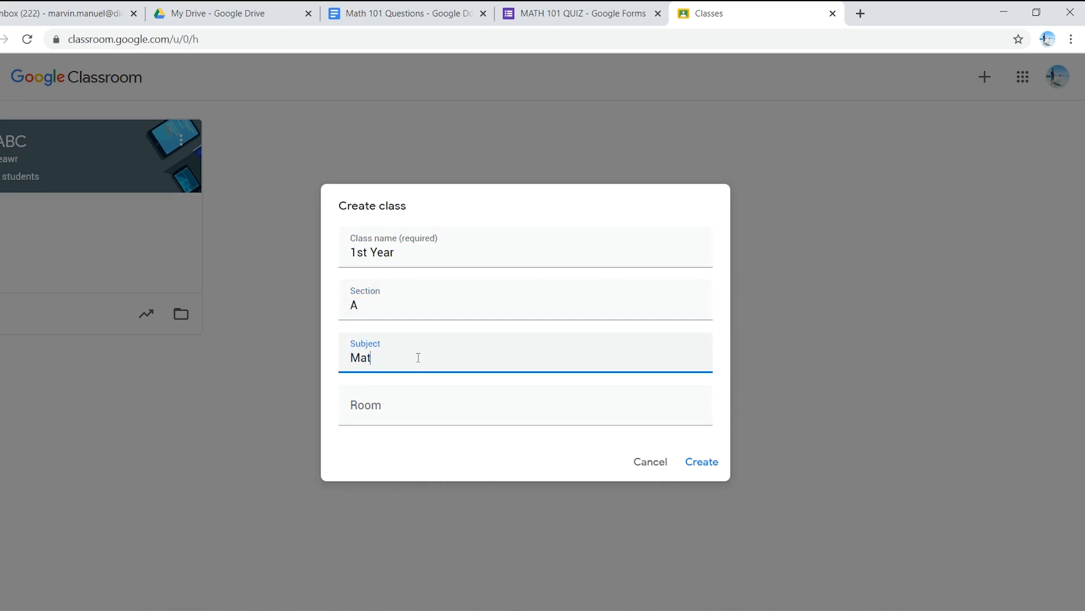
{"action": "key", "text": "BackSpace"}
{"action": "type", "text": "01"}
{"action": "left_click", "coordinate": [412, 405]}
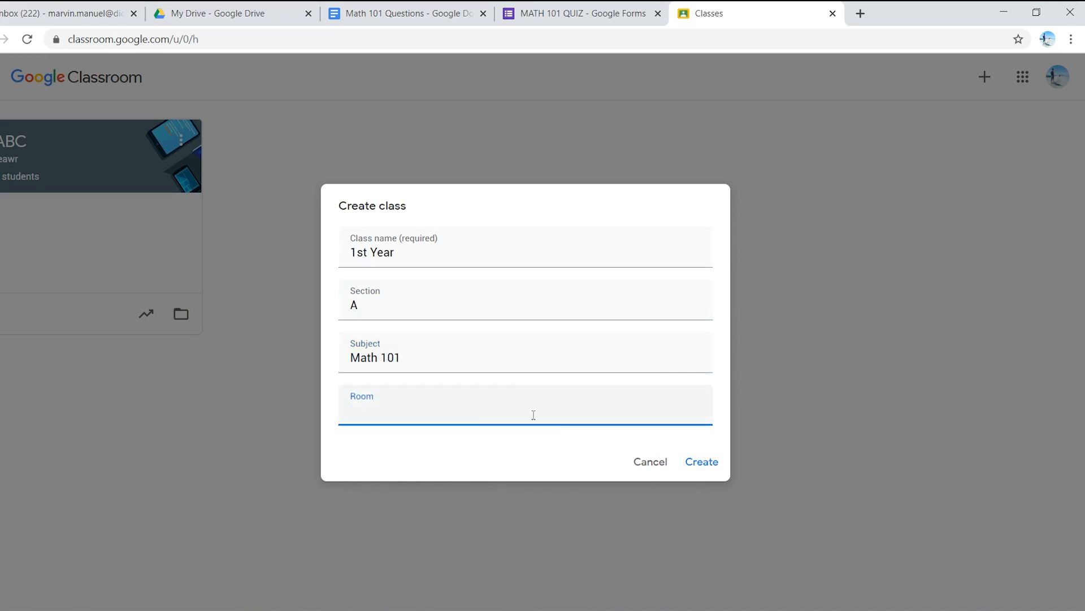
{"action": "left_click", "coordinate": [707, 466]}
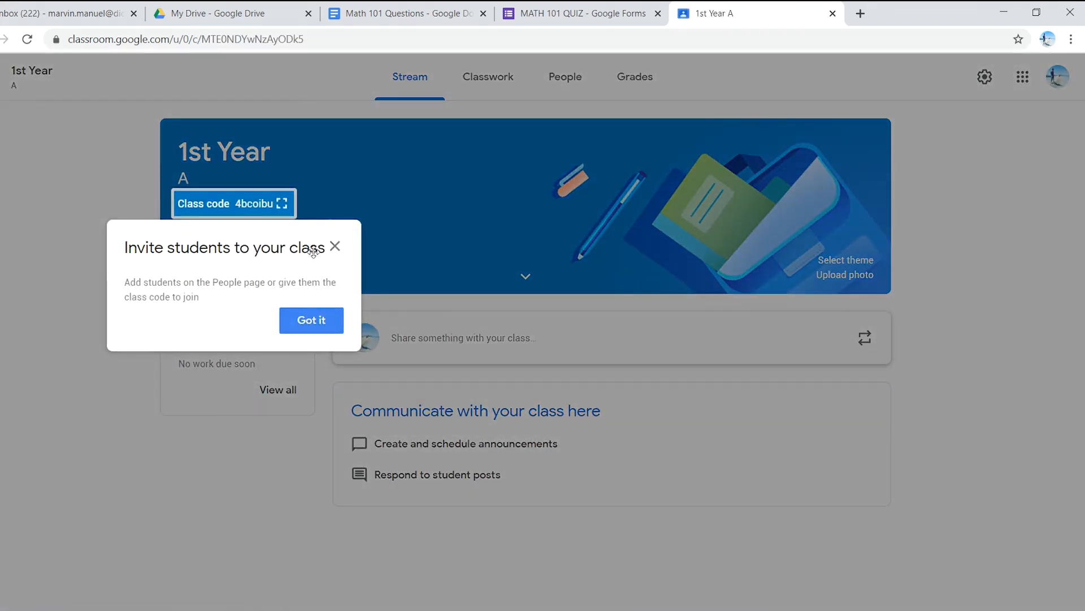
{"action": "left_click", "coordinate": [314, 321]}
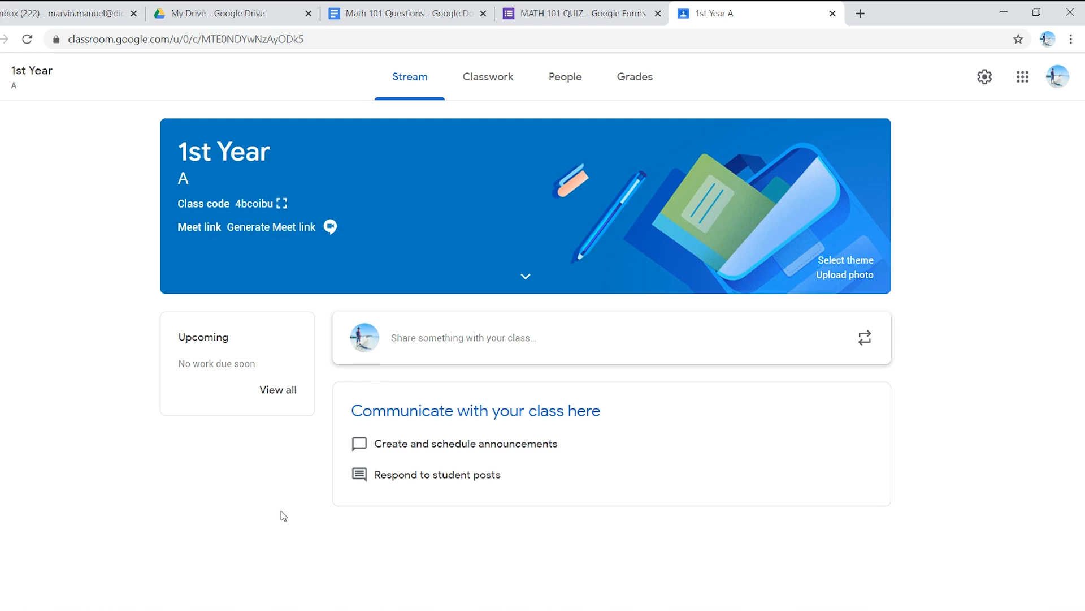
Step: Start a new assignment in the 1st Year class's classwork and title it Math 101 Quiz
{"action": "left_click", "coordinate": [491, 84]}
{"action": "left_click", "coordinate": [312, 147]}
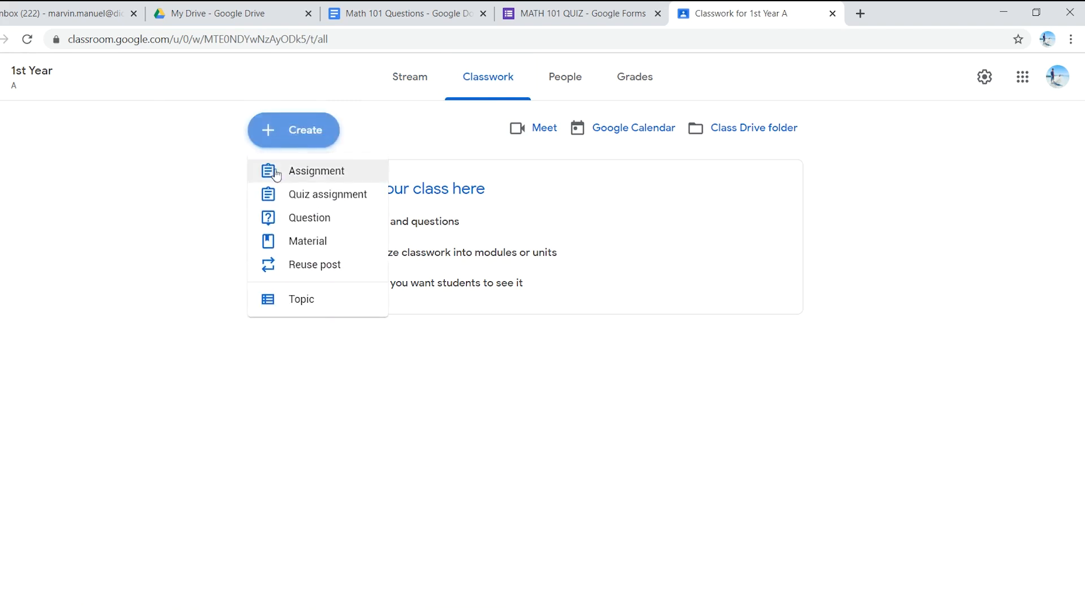
{"action": "left_click", "coordinate": [319, 176]}
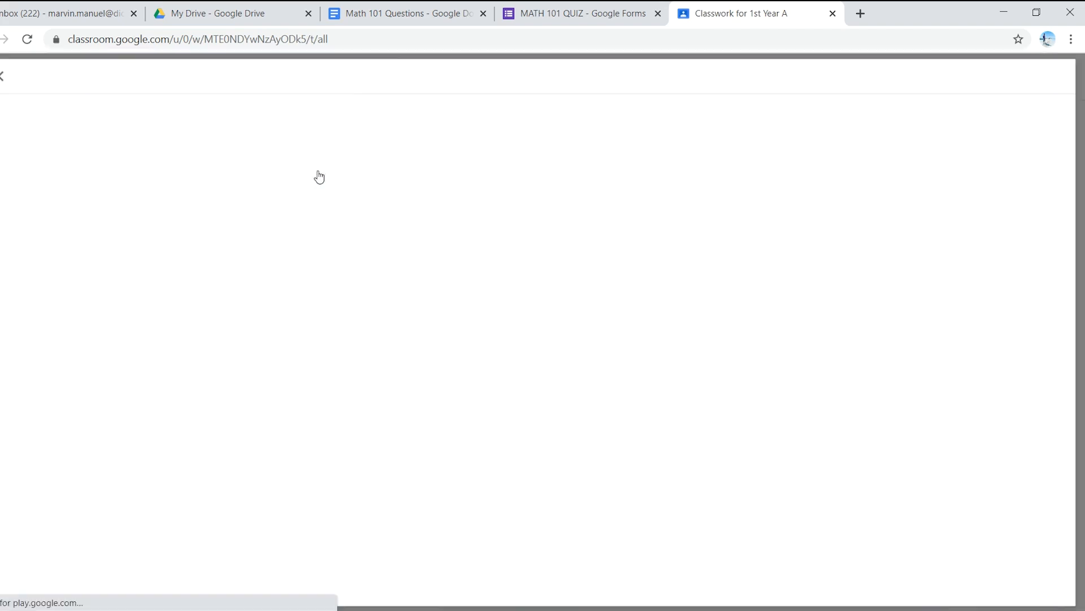
{"action": "type", "text": "Math 101"}
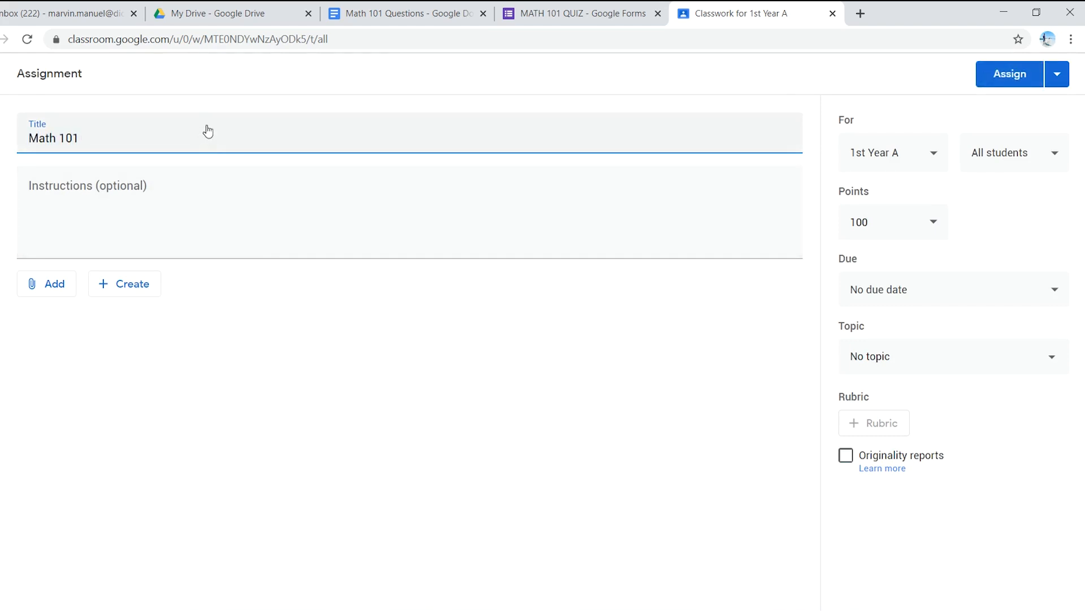
{"action": "type", "text": " Quiz"}
{"action": "left_click", "coordinate": [126, 201]}
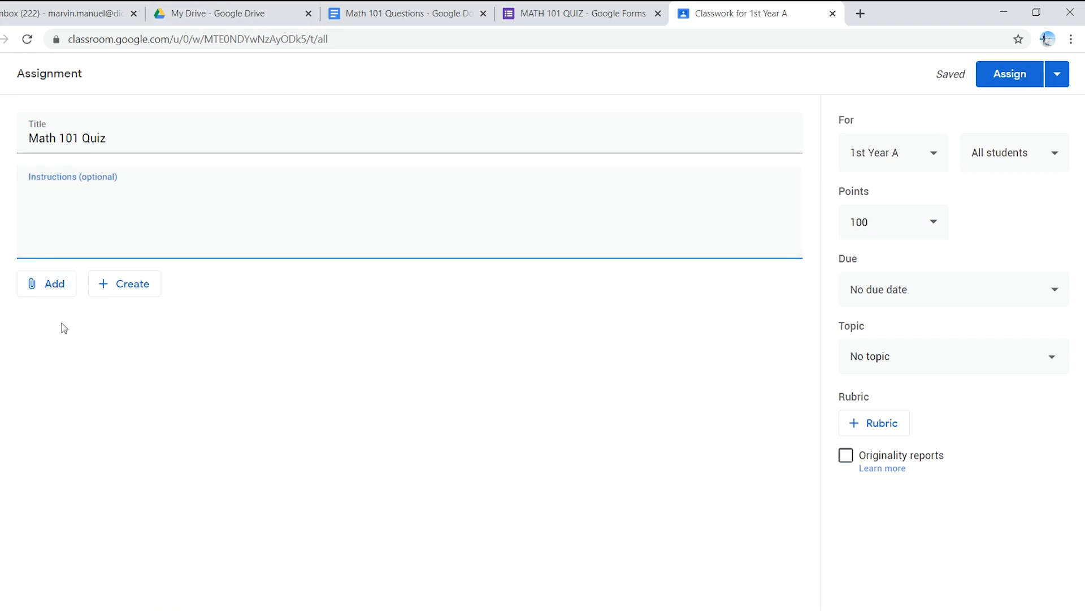
Step: Attach the MATH 101 QUIZ form from Google Drive to the assignment
{"action": "left_click", "coordinate": [51, 287]}
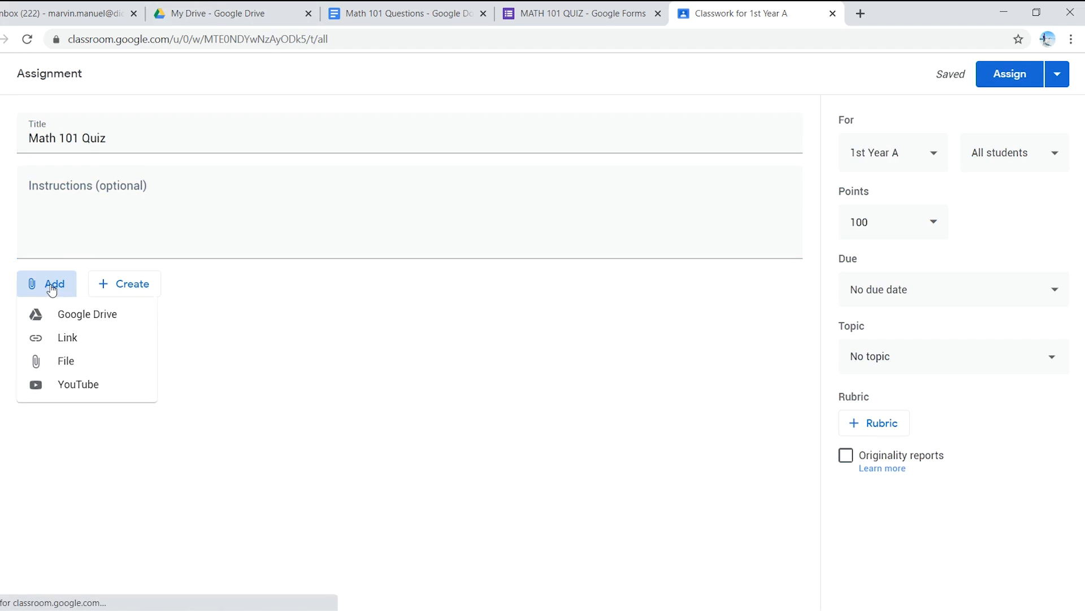
{"action": "left_click", "coordinate": [67, 315]}
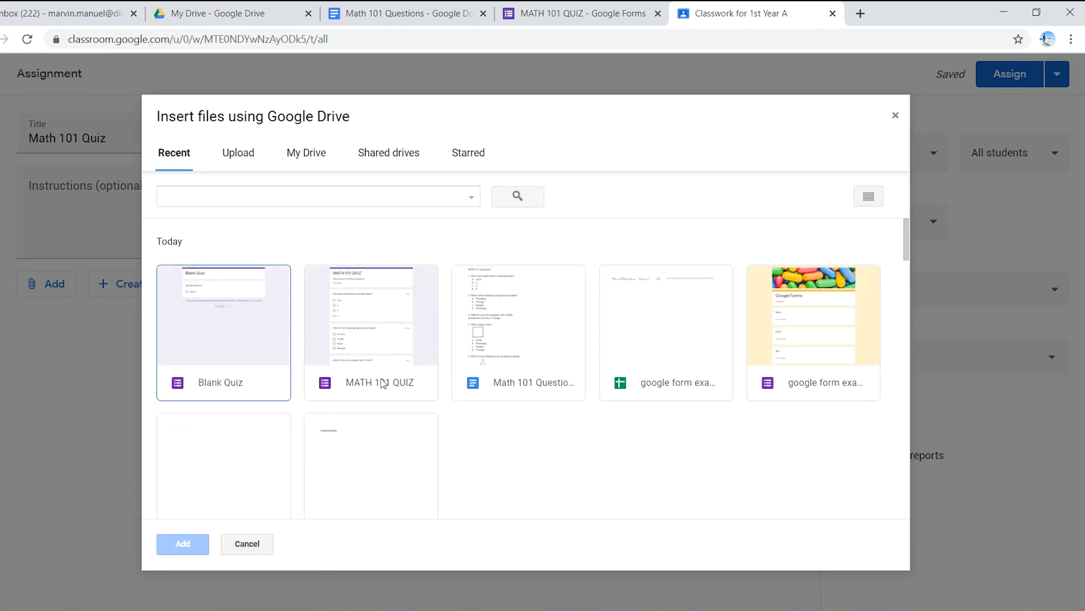
{"action": "left_click", "coordinate": [373, 327]}
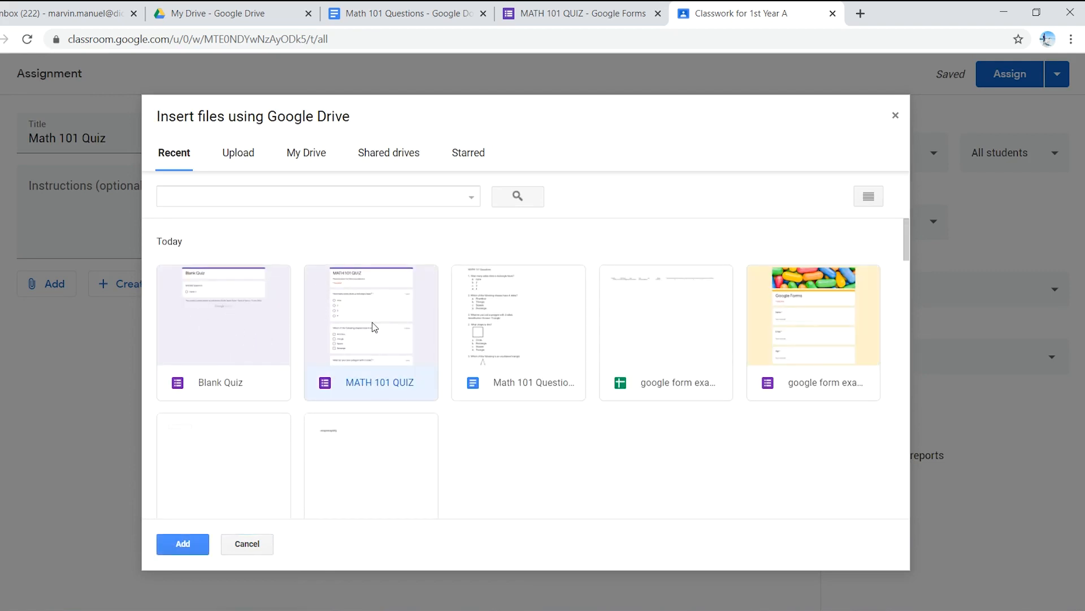
{"action": "left_click", "coordinate": [183, 544]}
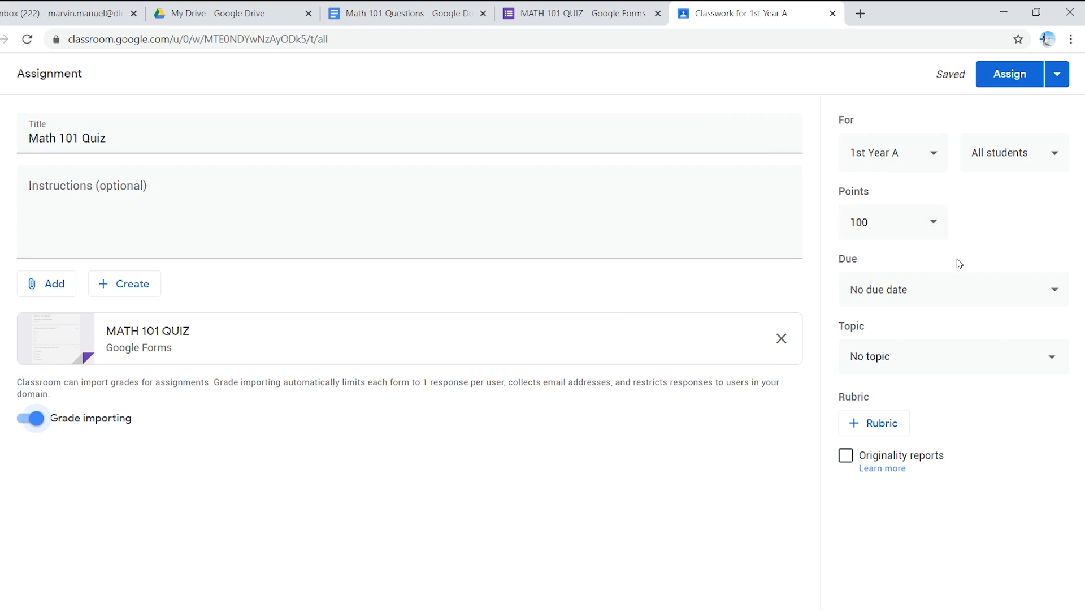
Step: Examine the assignment's due date and topic options without changing them
{"action": "left_click", "coordinate": [963, 281]}
{"action": "double_click", "coordinate": [1016, 260]}
{"action": "left_click", "coordinate": [993, 295]}
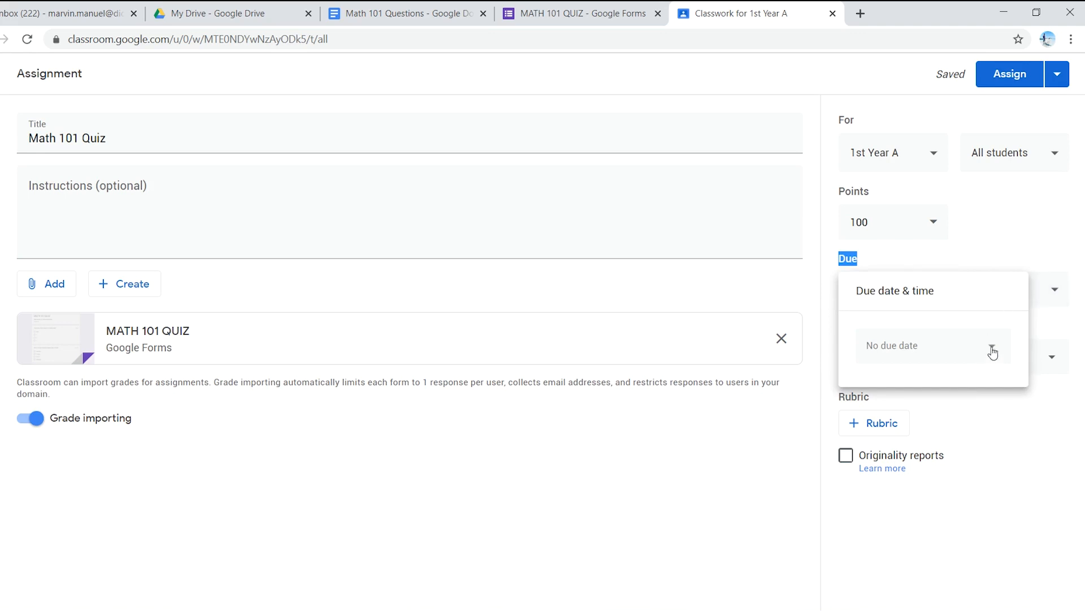
{"action": "left_click", "coordinate": [1043, 279]}
{"action": "left_click", "coordinate": [927, 358]}
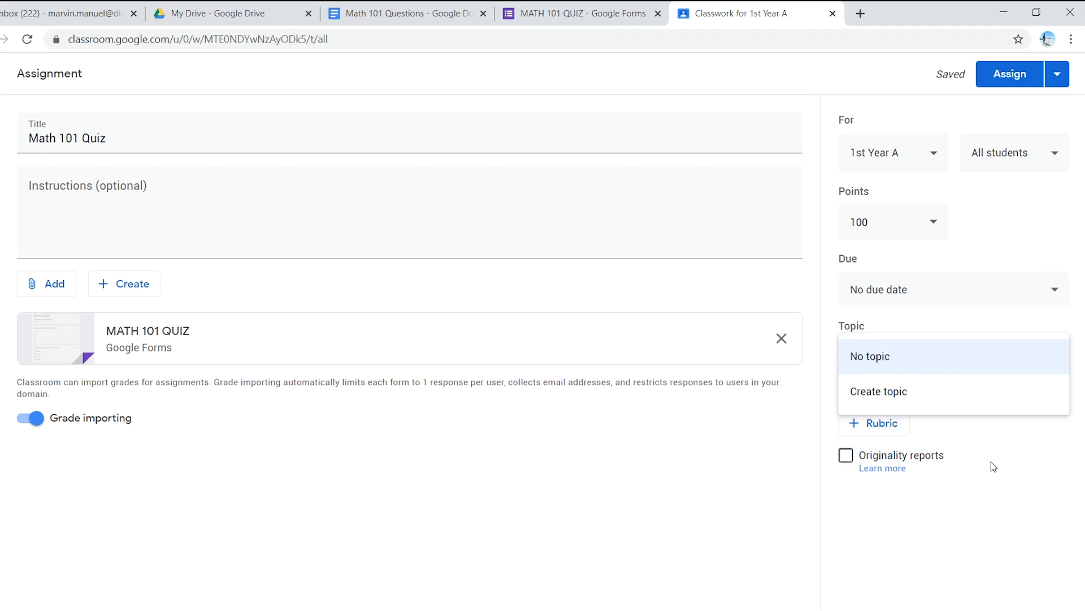
{"action": "left_click", "coordinate": [872, 492]}
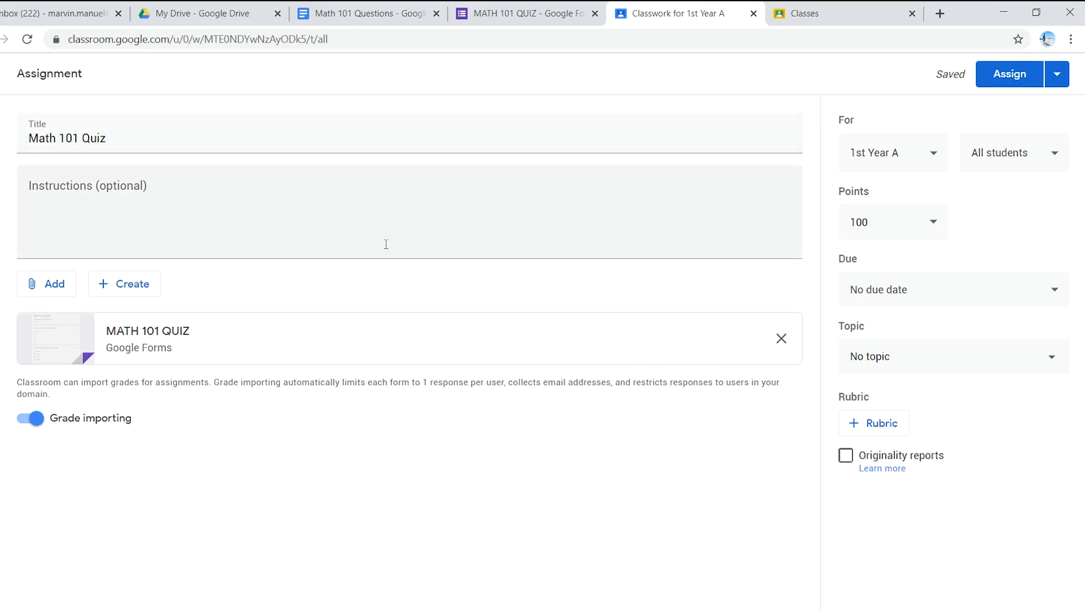
Step: Examine the options for assigning, scheduling or saving the assignment as a draft
{"action": "left_click", "coordinate": [1059, 78]}
{"action": "left_click", "coordinate": [984, 100]}
{"action": "left_click", "coordinate": [1058, 78]}
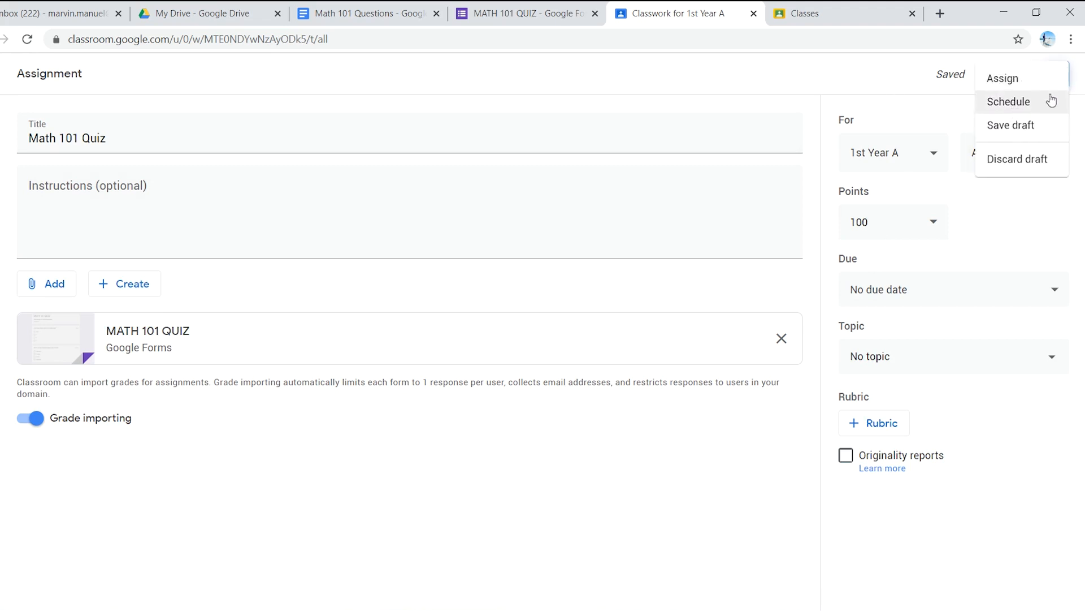
{"action": "left_click", "coordinate": [950, 110]}
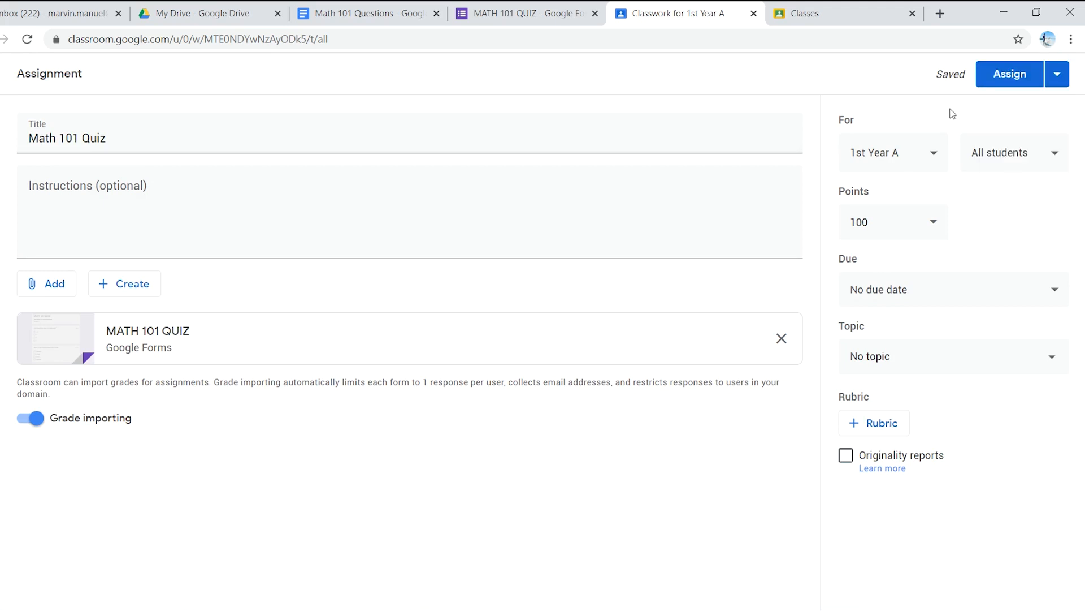
Step: Assign Math 101 Quiz to all students of 1st Year A, dismiss the topic tip and open the posted item
{"action": "left_click", "coordinate": [996, 78]}
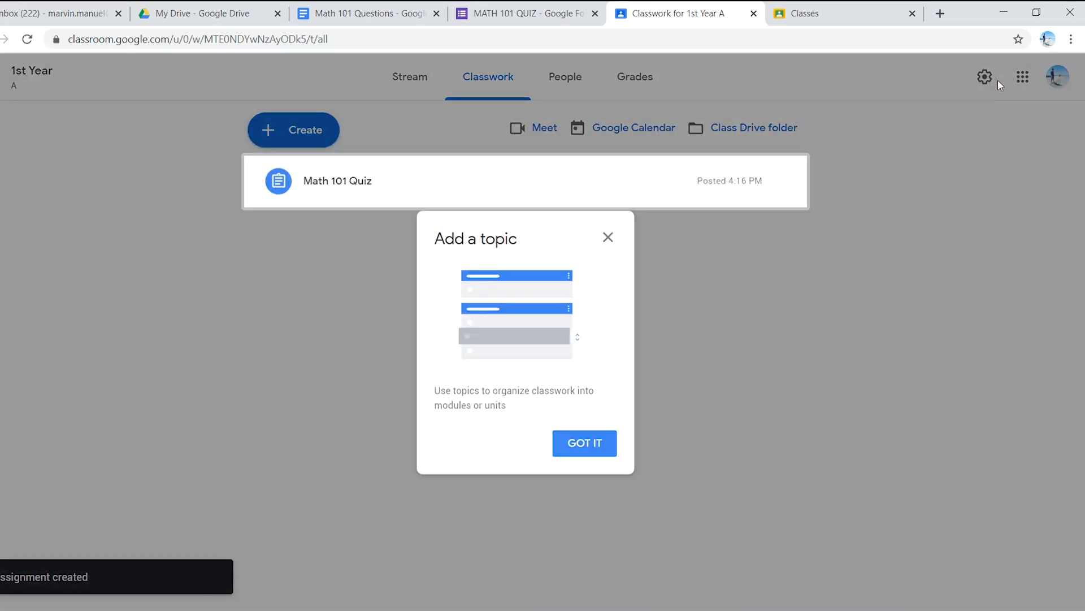
{"action": "left_click", "coordinate": [599, 443]}
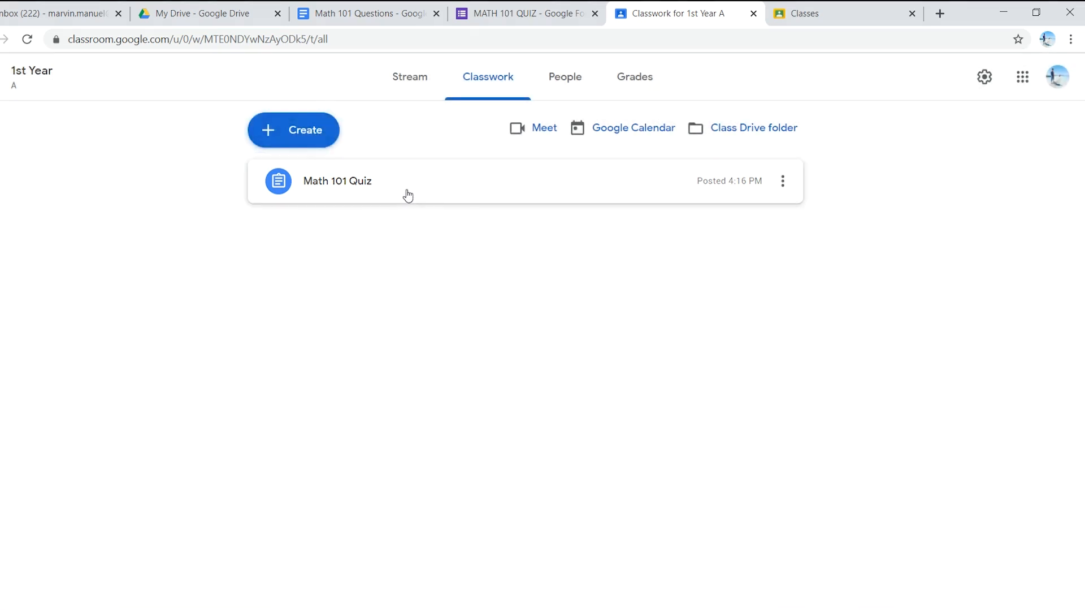
{"action": "left_click", "coordinate": [408, 195]}
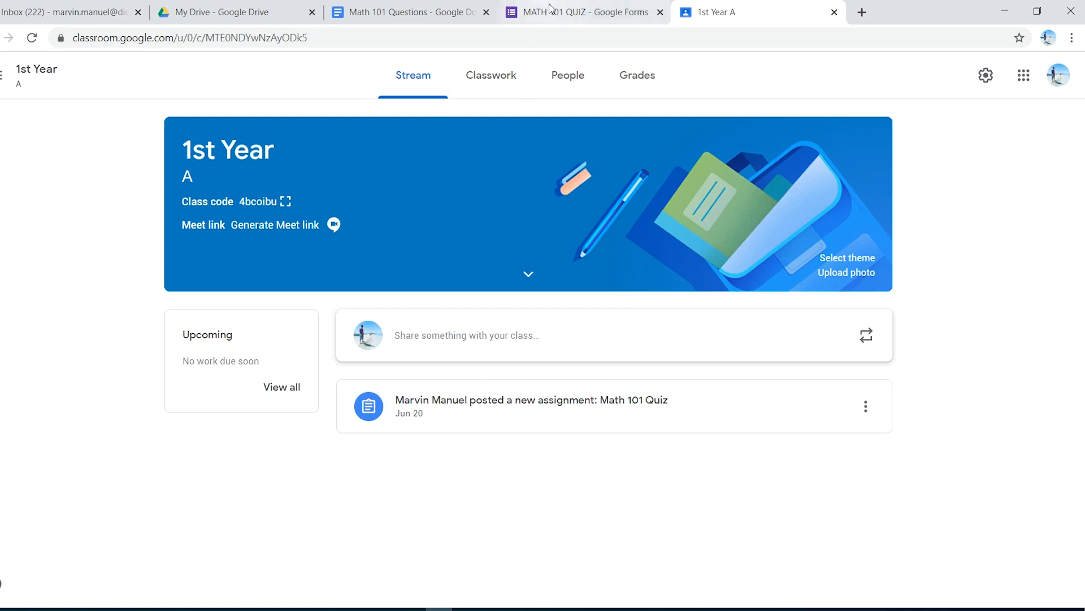
Step: Return to the MATH 101 QUIZ form editor and copy the form's shareable link
{"action": "left_click", "coordinate": [565, 11]}
{"action": "left_click", "coordinate": [959, 79]}
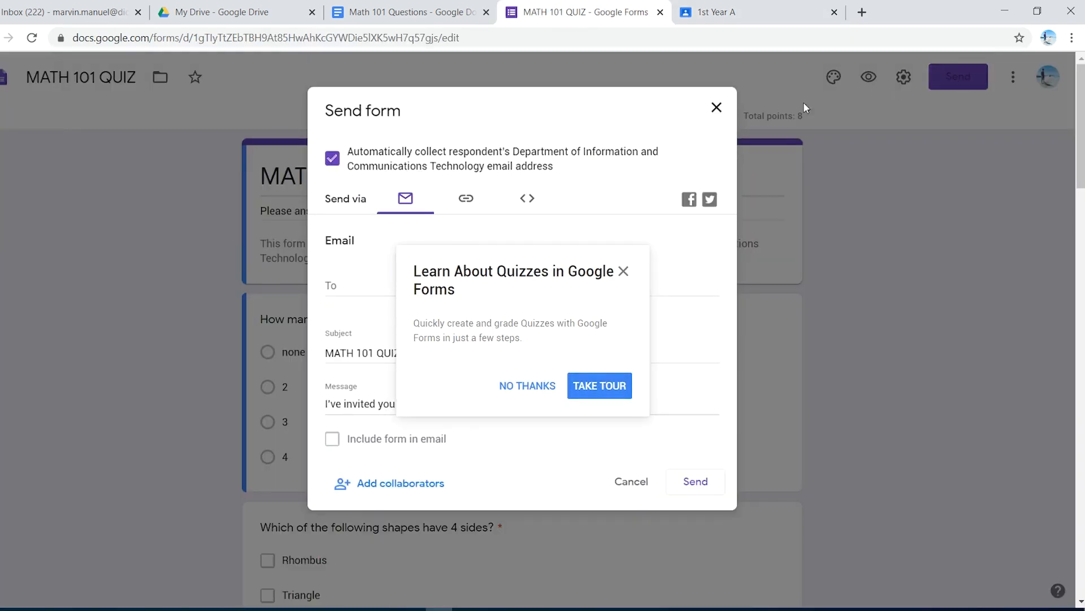
{"action": "left_click", "coordinate": [624, 271]}
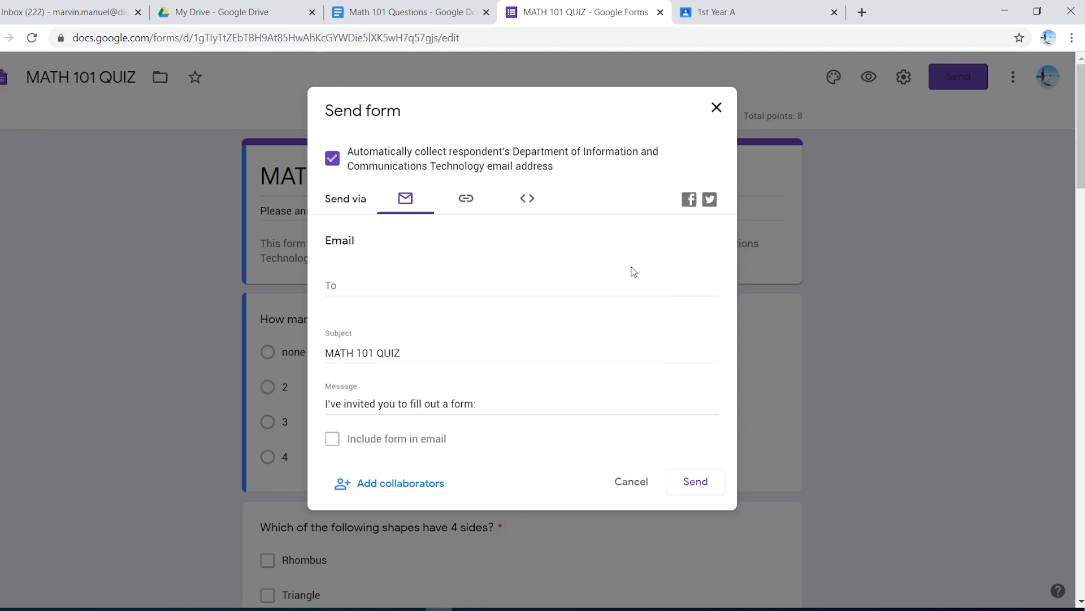
{"action": "left_click", "coordinate": [467, 202]}
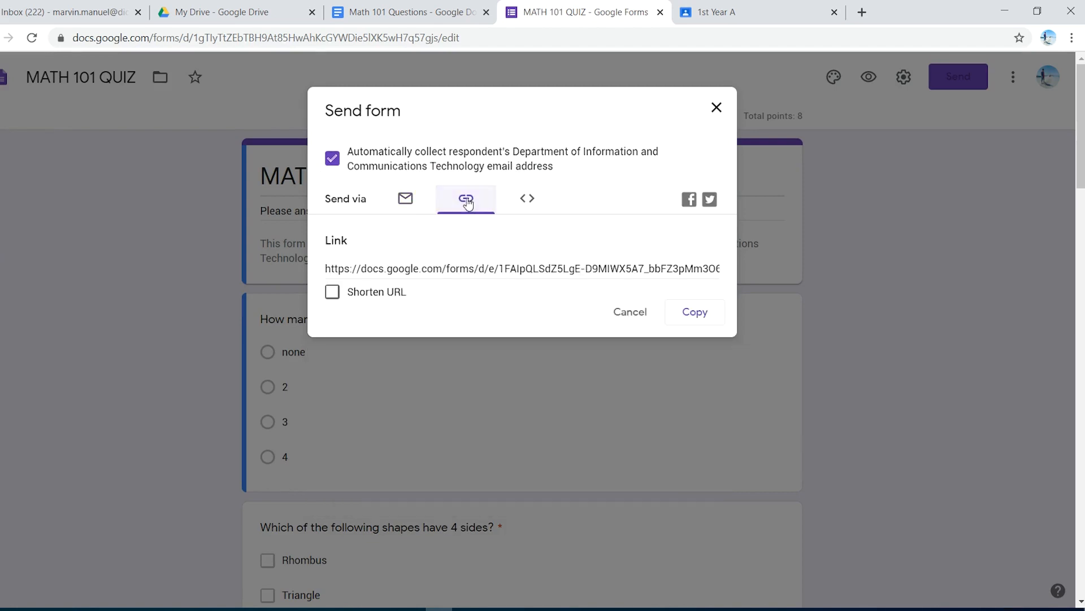
{"action": "left_click", "coordinate": [689, 311]}
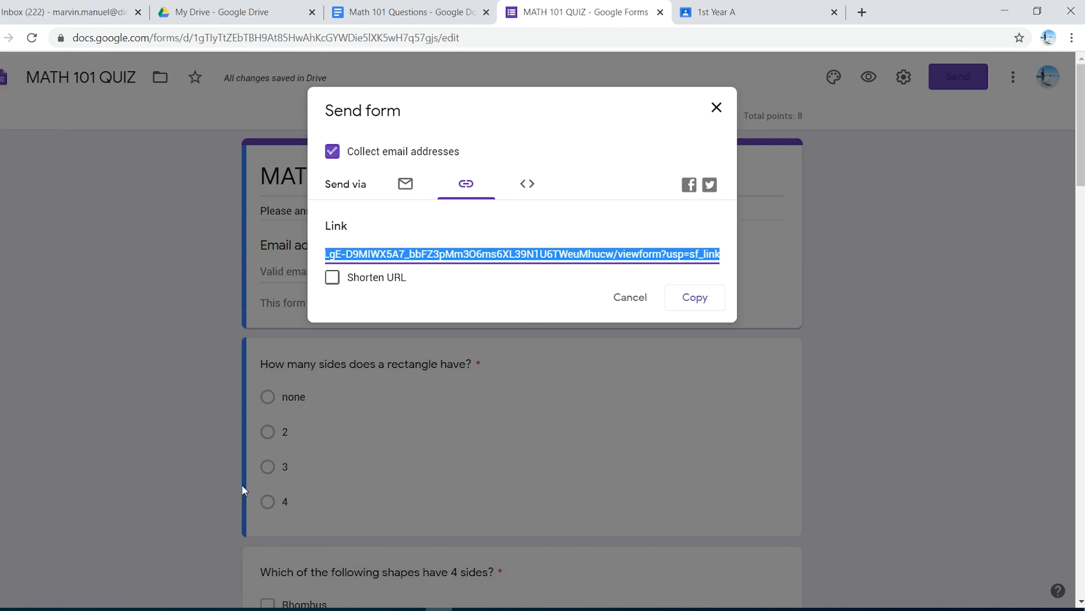
Step: Switch to the other Chrome window and open the copied MATH 101 QUIZ link there
{"action": "left_click", "coordinate": [117, 609]}
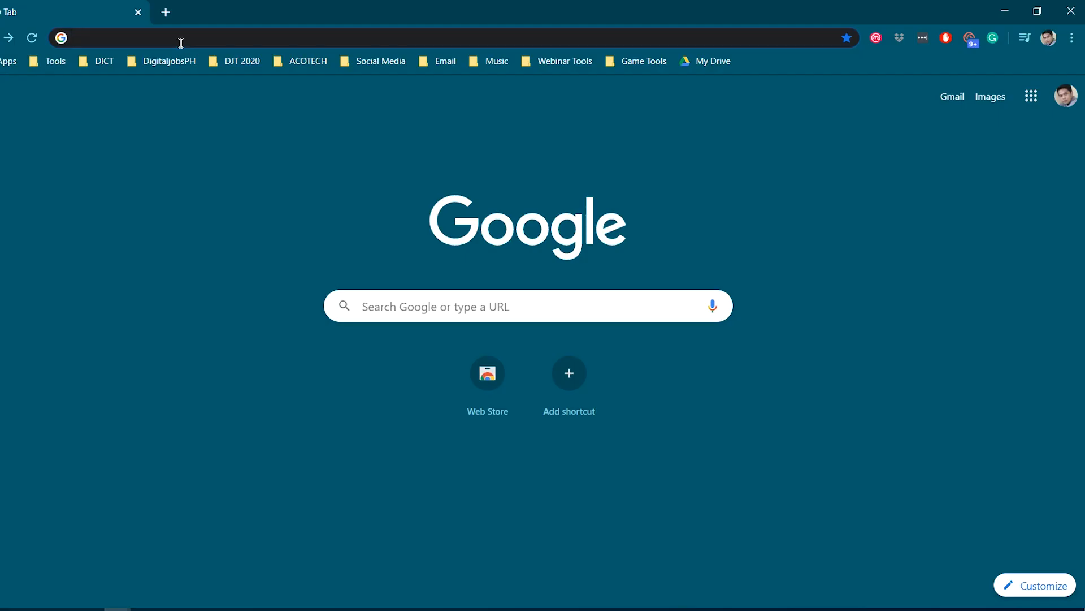
{"action": "left_click", "coordinate": [181, 42]}
{"action": "key", "text": "ctrl+v"}
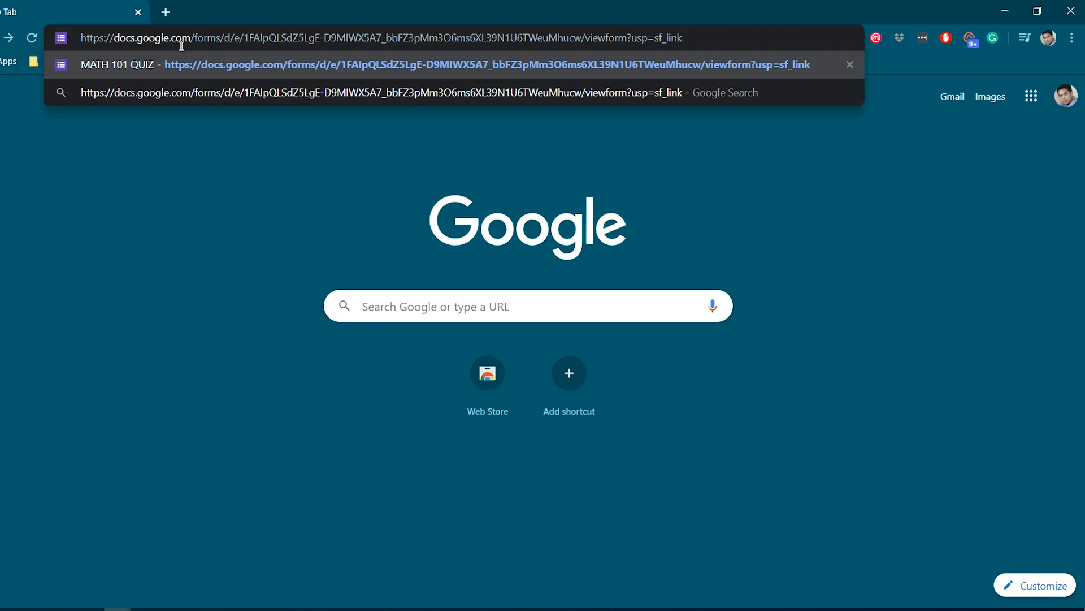
{"action": "key", "text": "Return"}
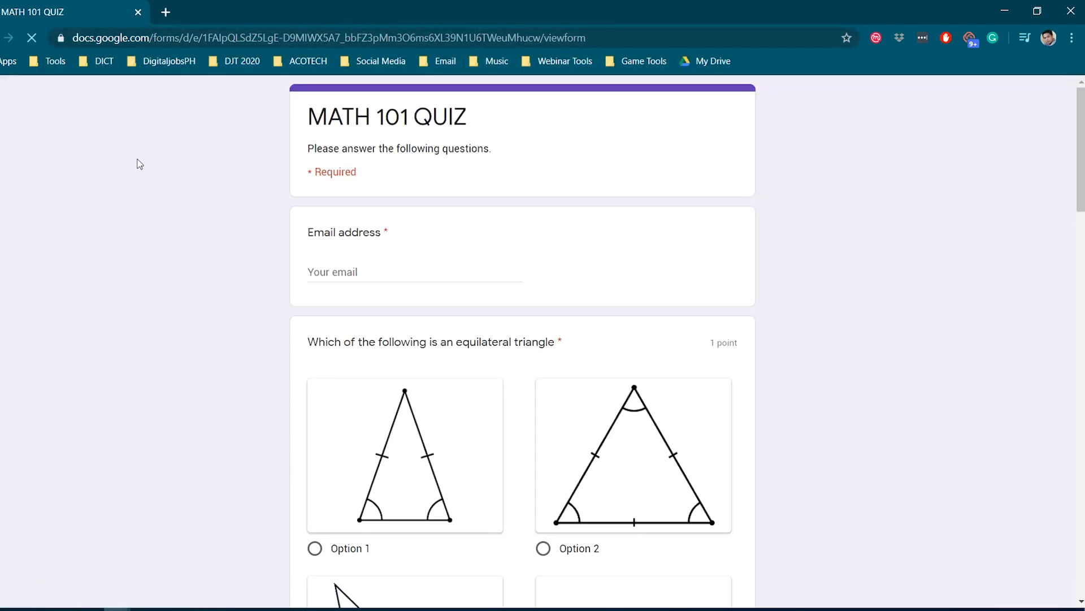
Step: Fill in the respondent's email address on the quiz using the saved Gmail suggestion
{"action": "scroll", "coordinate": [187, 169], "scroll_direction": "down", "scroll_amount": 1}
{"action": "left_click", "coordinate": [340, 196]}
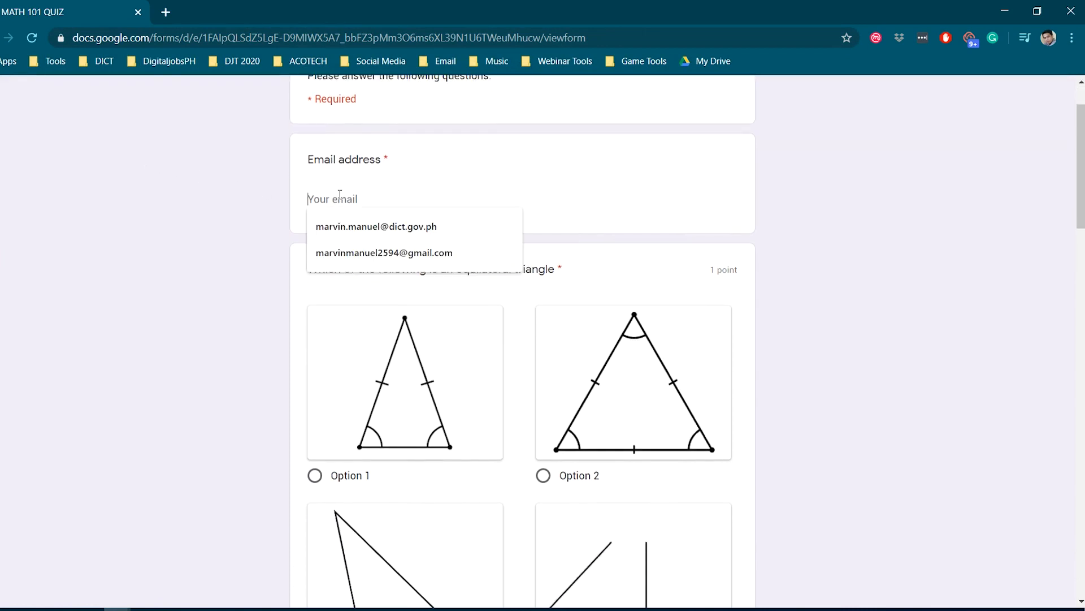
{"action": "left_click", "coordinate": [384, 255]}
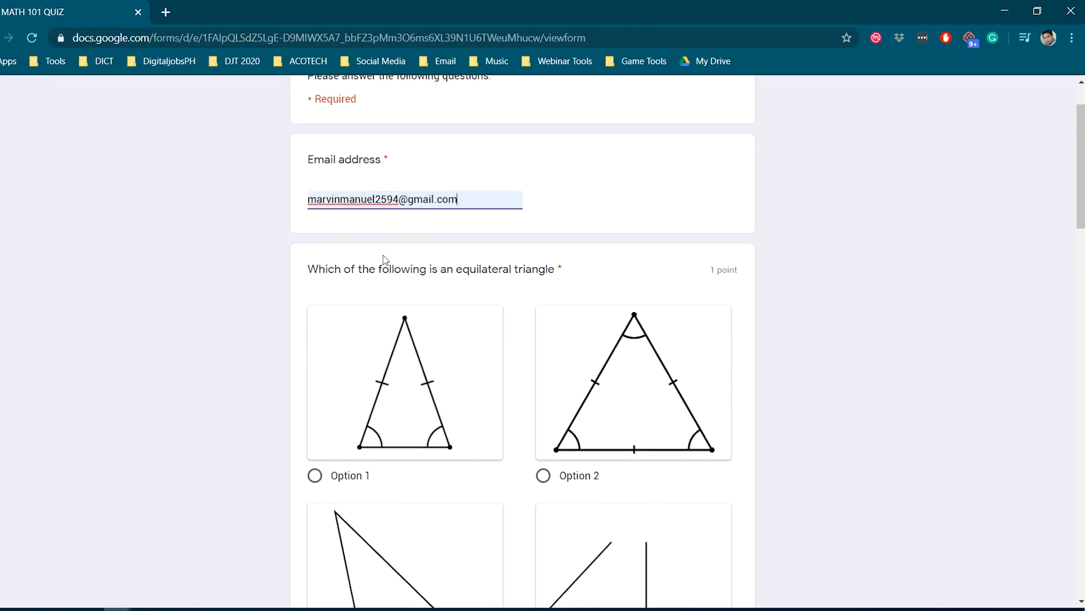
Step: Answer the equilateral triangle question with Option 2
{"action": "scroll", "coordinate": [288, 262], "scroll_direction": "down", "scroll_amount": 1}
{"action": "scroll", "coordinate": [257, 276], "scroll_direction": "up", "scroll_amount": 2}
{"action": "scroll", "coordinate": [255, 277], "scroll_direction": "down", "scroll_amount": 2}
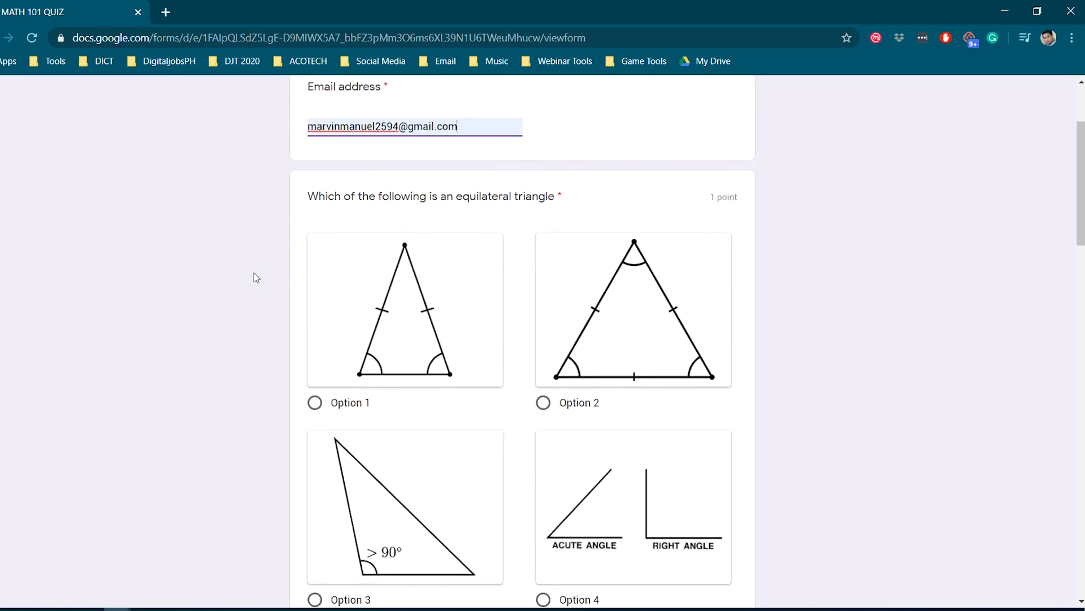
{"action": "scroll", "coordinate": [255, 279], "scroll_direction": "down", "scroll_amount": 2}
{"action": "left_click", "coordinate": [542, 329]}
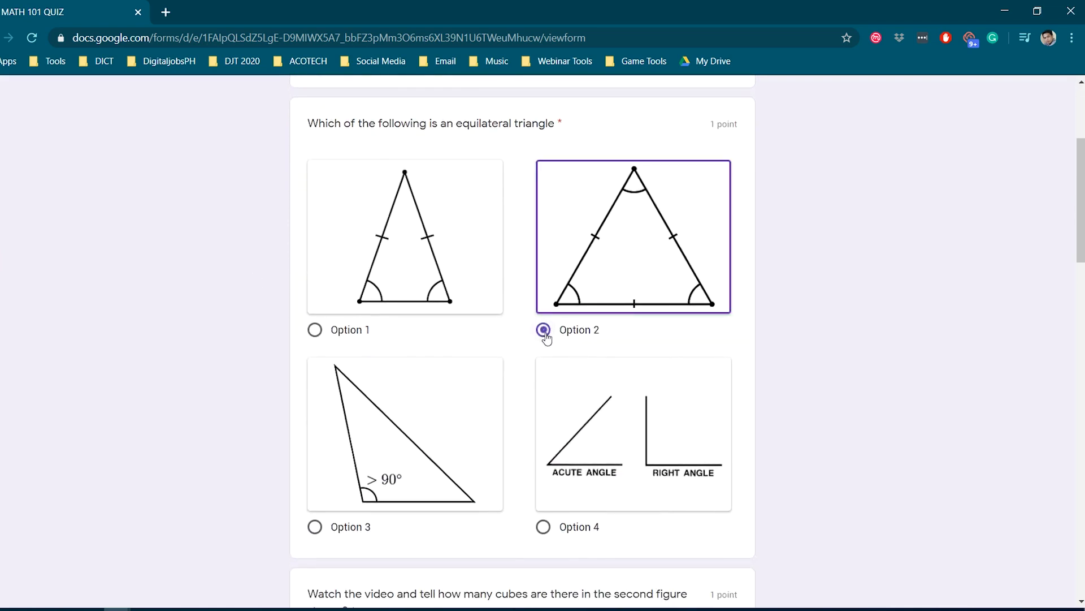
Step: Answer the question about how many cubes are in the video's second figure with 16
{"action": "scroll", "coordinate": [429, 333], "scroll_direction": "down", "scroll_amount": 1}
{"action": "scroll", "coordinate": [429, 333], "scroll_direction": "down", "scroll_amount": 4}
{"action": "scroll", "coordinate": [420, 300], "scroll_direction": "down", "scroll_amount": 1}
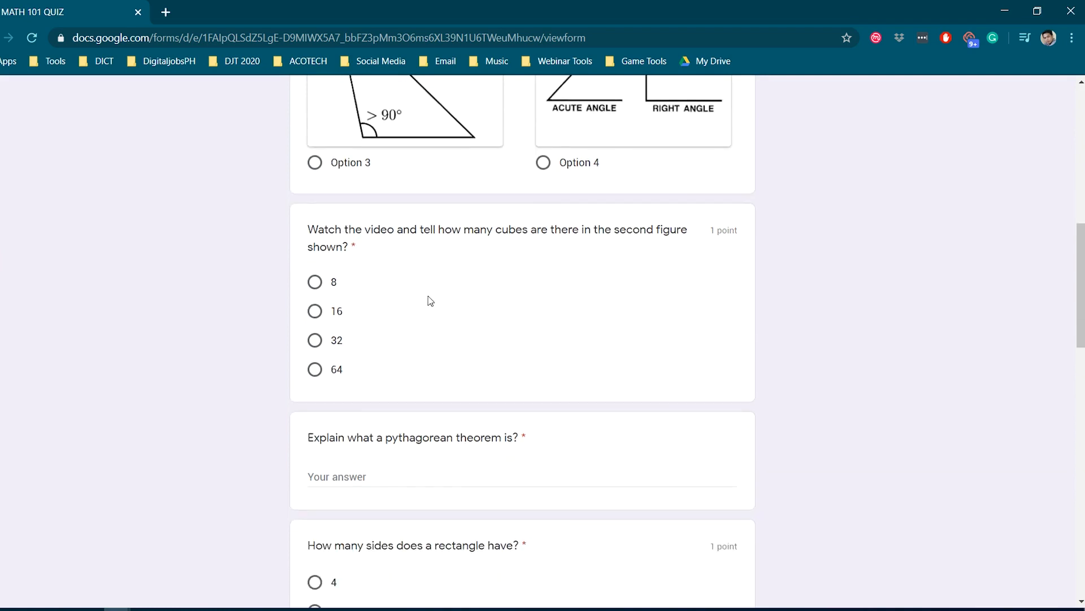
{"action": "scroll", "coordinate": [534, 286], "scroll_direction": "down", "scroll_amount": 1}
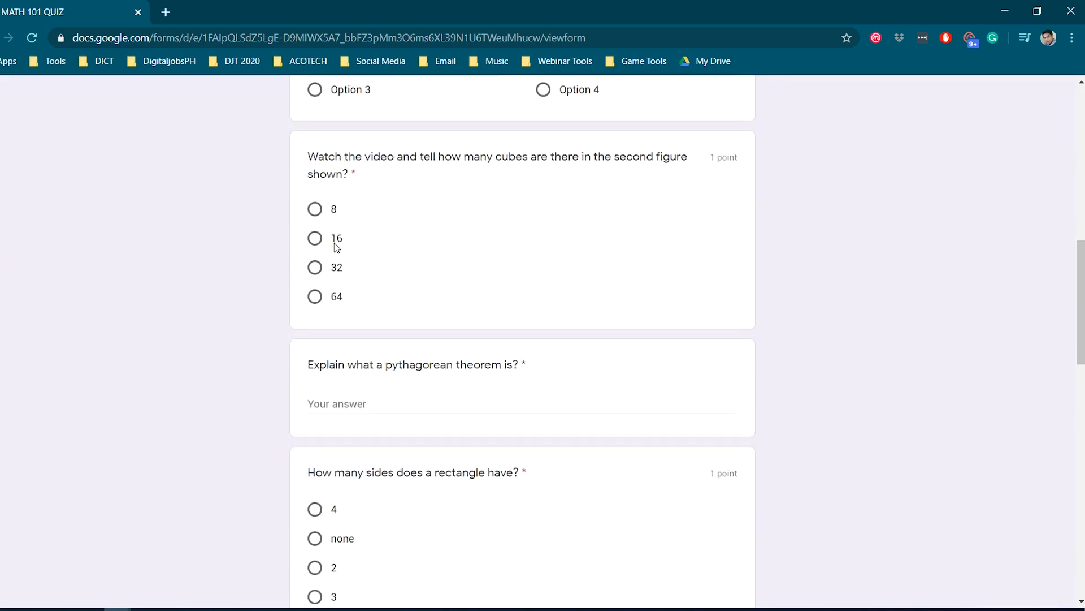
{"action": "left_click", "coordinate": [316, 239]}
Step: Enter "dasfsaf sadfsdf" as the Pythagorean theorem explanation and answer the rectangle sides question with 4
{"action": "scroll", "coordinate": [346, 269], "scroll_direction": "down", "scroll_amount": 1}
{"action": "left_click", "coordinate": [374, 331]}
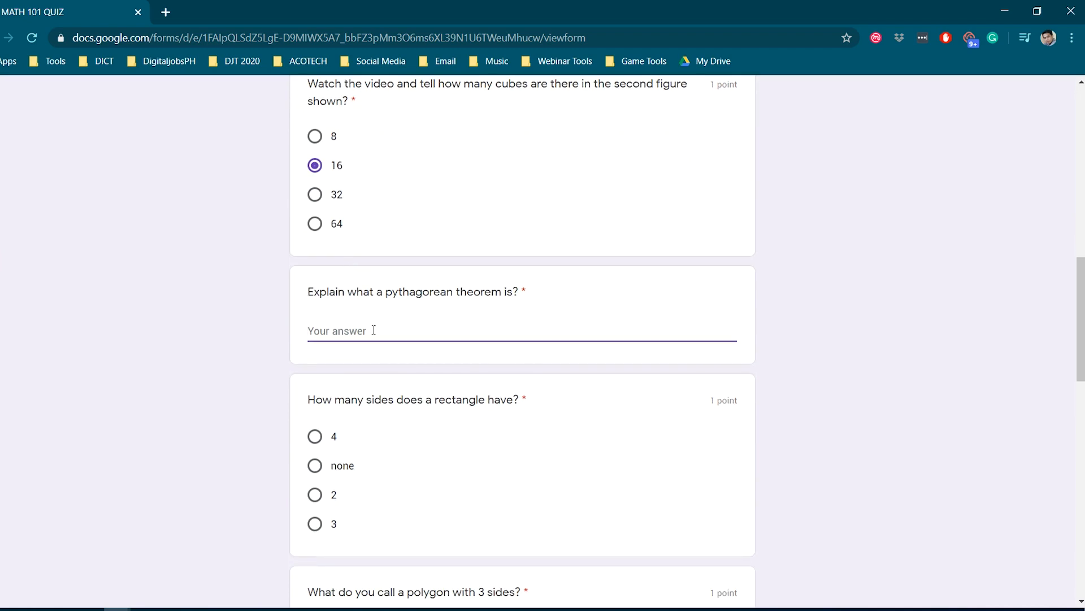
{"action": "type", "text": "dasfsaf sadfsdf"}
{"action": "scroll", "coordinate": [392, 357], "scroll_direction": "down", "scroll_amount": 2}
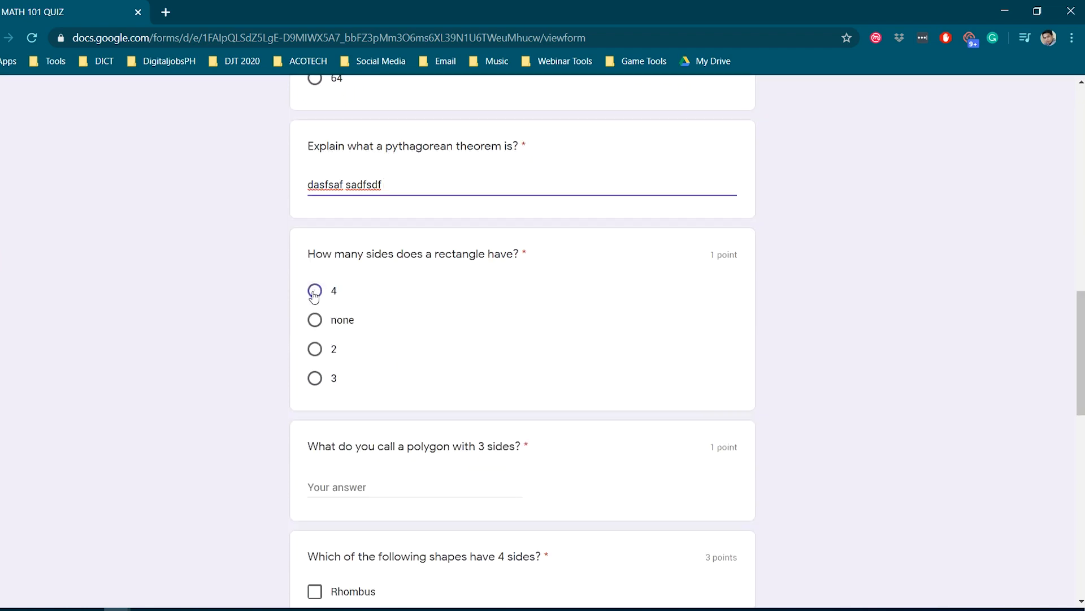
{"action": "left_click", "coordinate": [315, 291]}
Step: Answer the question about the polygon with 3 sides with "a triangle"
{"action": "scroll", "coordinate": [343, 406], "scroll_direction": "down", "scroll_amount": 1}
{"action": "scroll", "coordinate": [343, 406], "scroll_direction": "down", "scroll_amount": 2}
{"action": "left_click", "coordinate": [350, 340]}
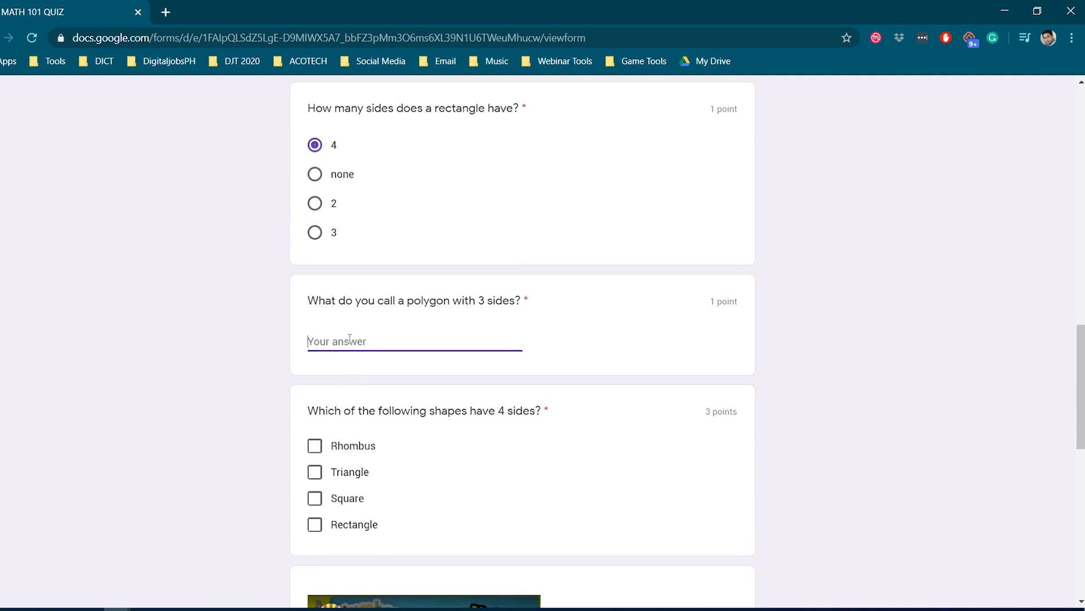
{"action": "type", "text": "triangle"}
{"action": "key", "text": "BackSpace"}
{"action": "key", "text": "BackSpace"}
{"action": "key", "text": "BackSpace"}
{"action": "key", "text": "BackSpace"}
{"action": "key", "text": "BackSpace"}
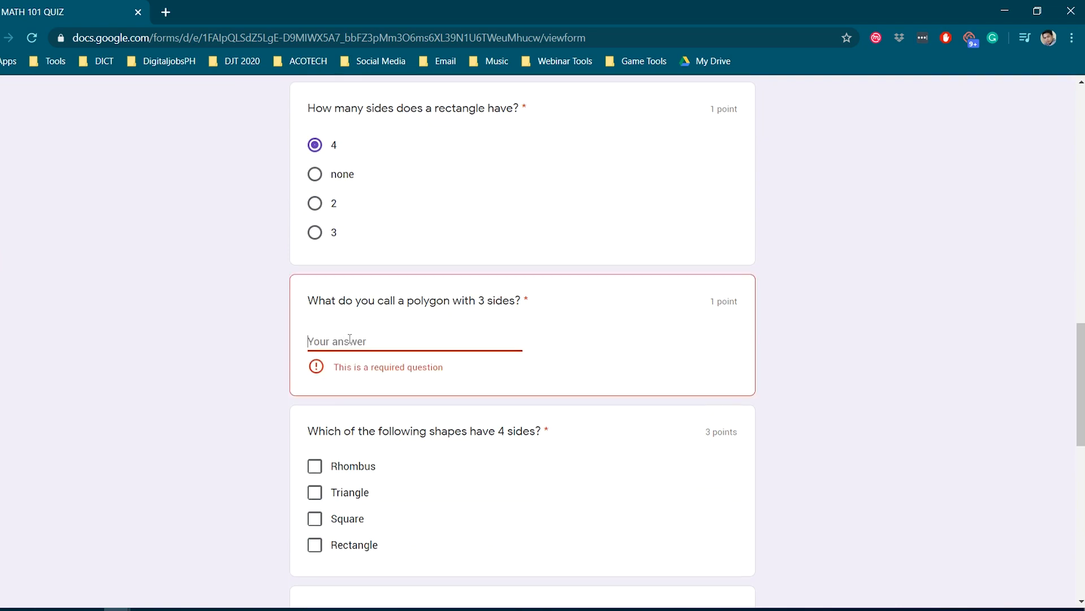
{"action": "type", "text": "a triangle"}
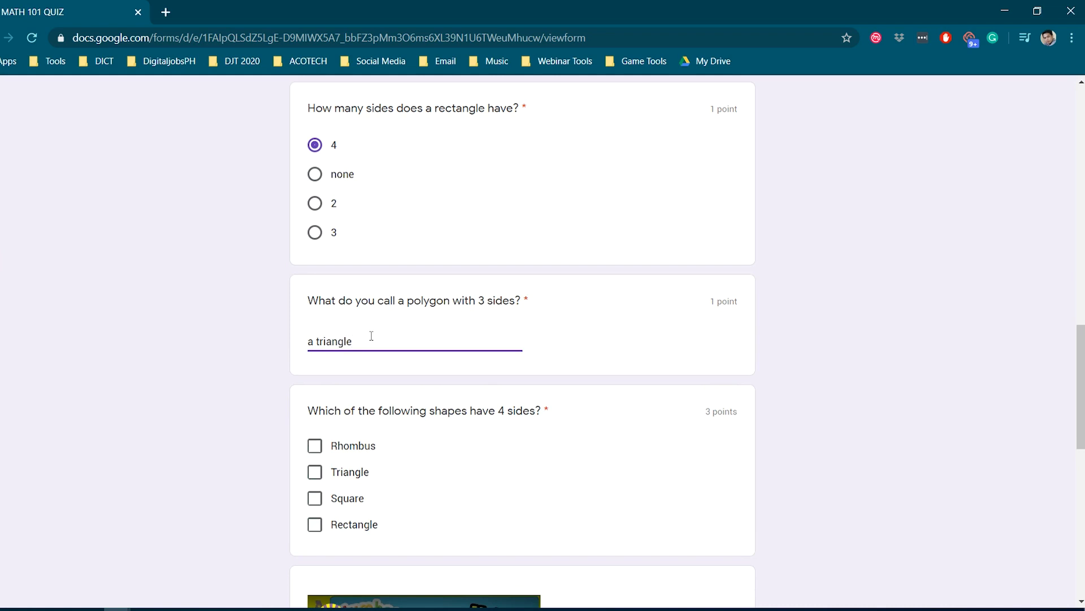
Step: Select Rhombus, Square and Rectangle as the shapes that have 4 sides
{"action": "scroll", "coordinate": [362, 339], "scroll_direction": "down", "scroll_amount": 4}
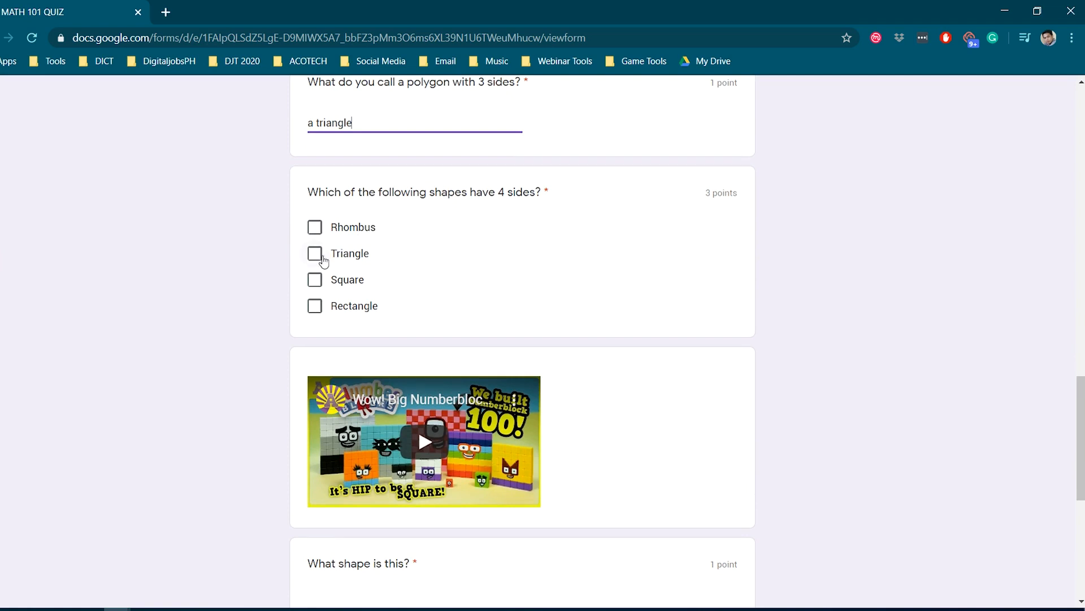
{"action": "left_click", "coordinate": [315, 230]}
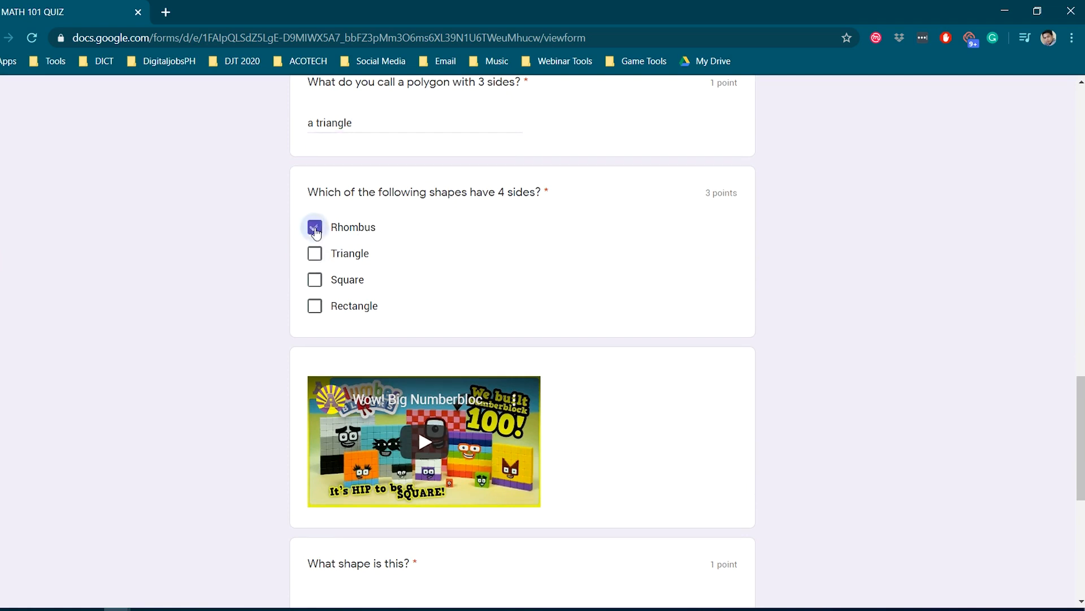
{"action": "left_click", "coordinate": [315, 278]}
{"action": "left_click", "coordinate": [315, 312]}
Step: Answer the "What shape is this?" question with Square and submit the quiz
{"action": "scroll", "coordinate": [315, 314], "scroll_direction": "down", "scroll_amount": 6}
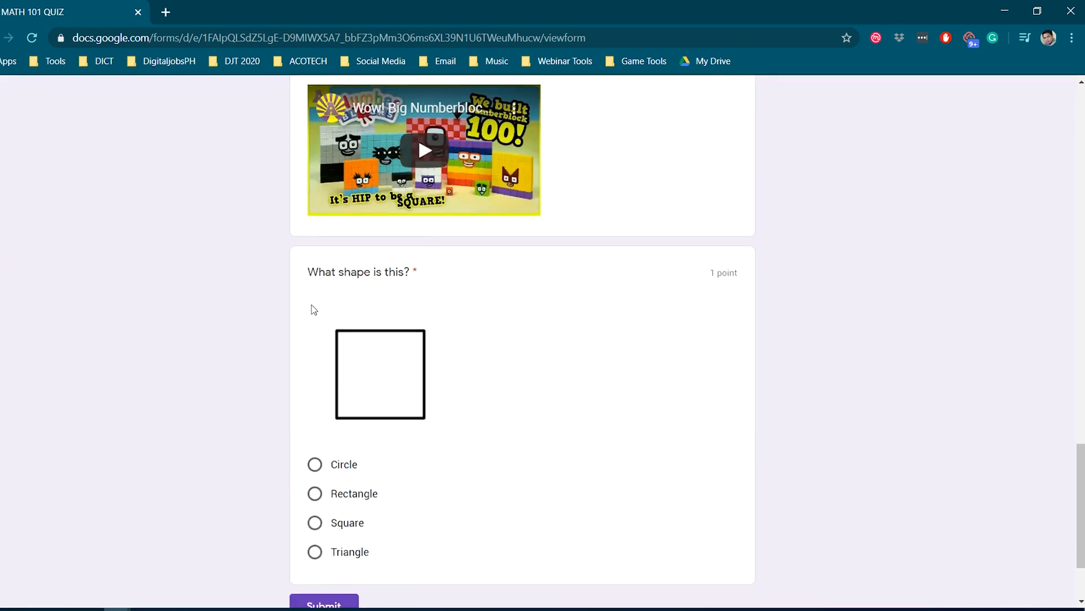
{"action": "scroll", "coordinate": [312, 306], "scroll_direction": "down", "scroll_amount": 1}
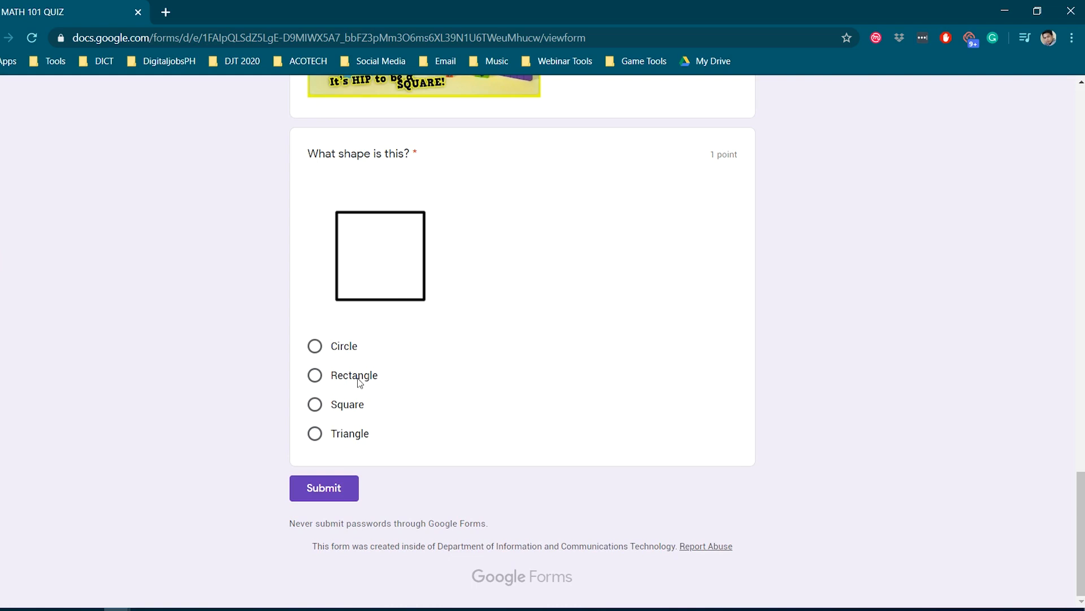
{"action": "left_click", "coordinate": [315, 404]}
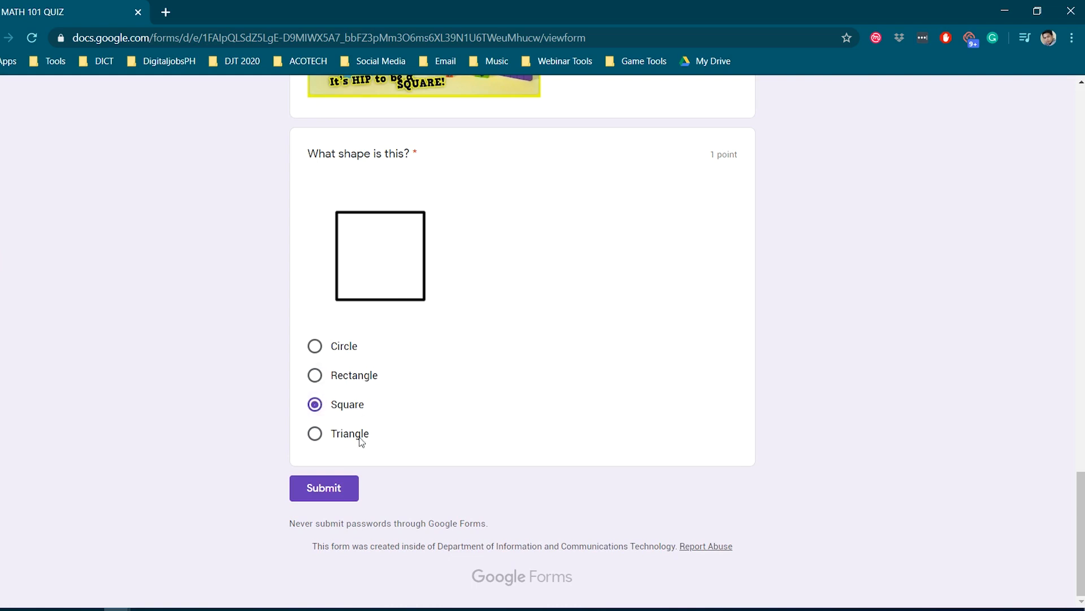
{"action": "left_click", "coordinate": [326, 490]}
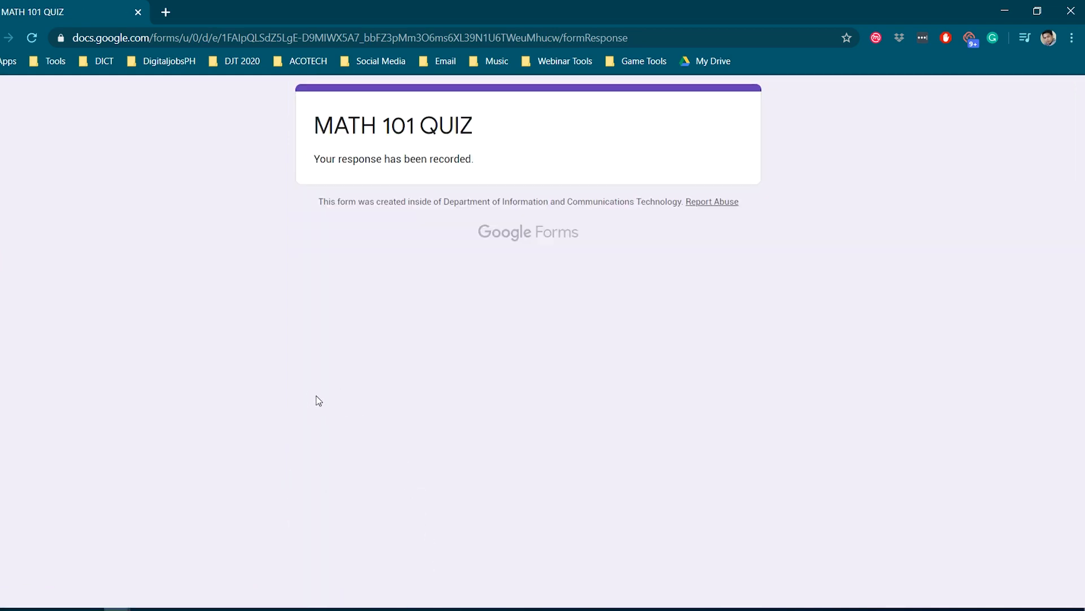
Step: Switch back to the MATH 101 QUIZ editor window, close the Send form dialog, and open the quiz responses, dismissing the introductory tip
{"action": "key", "text": "alt+Tab"}
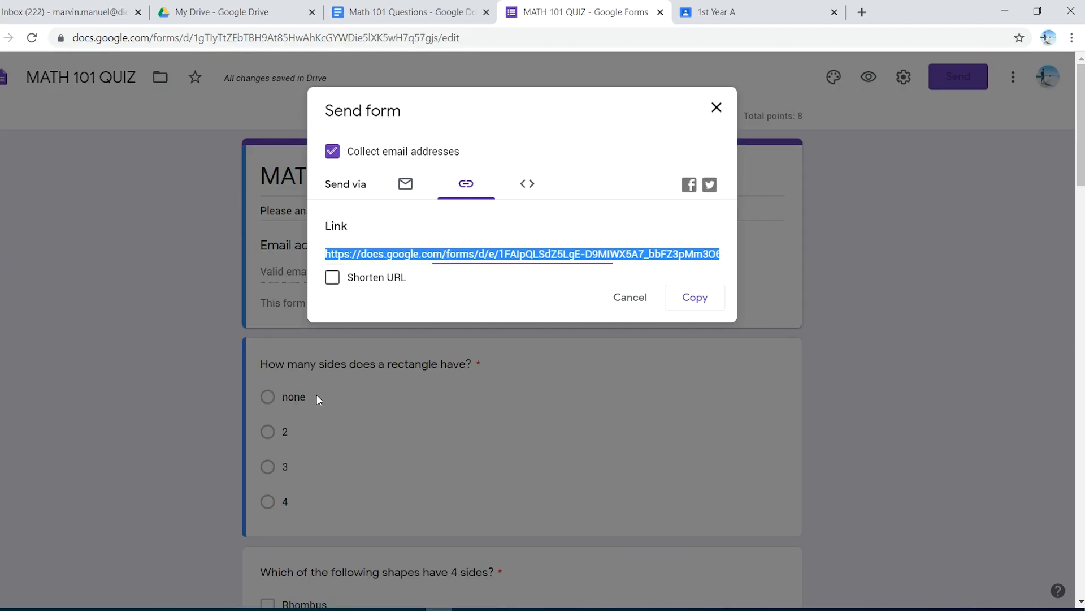
{"action": "left_click", "coordinate": [715, 112]}
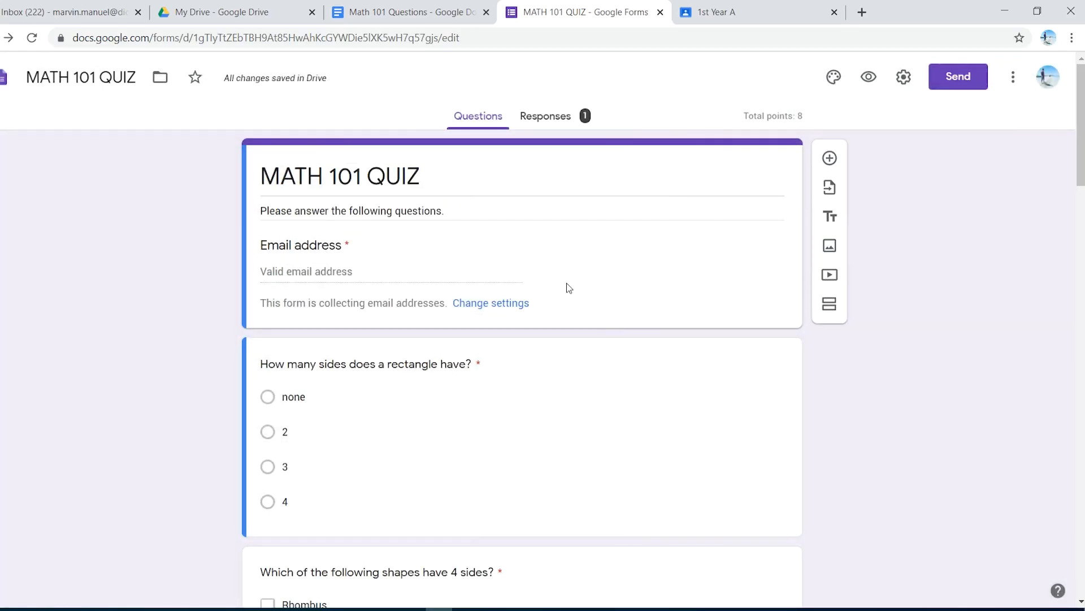
{"action": "left_click", "coordinate": [558, 119]}
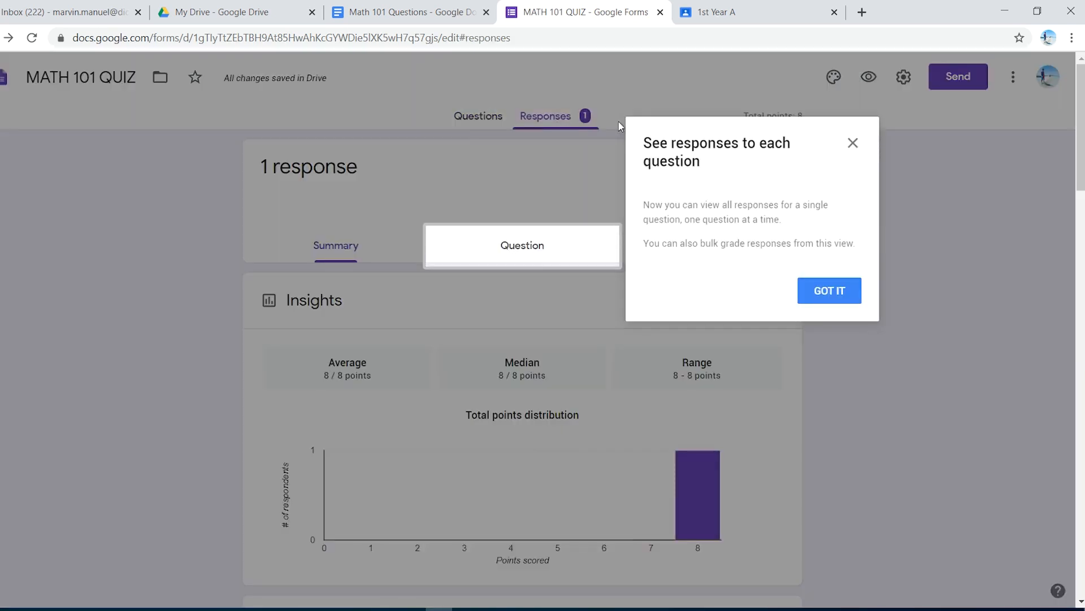
{"action": "left_click", "coordinate": [828, 291]}
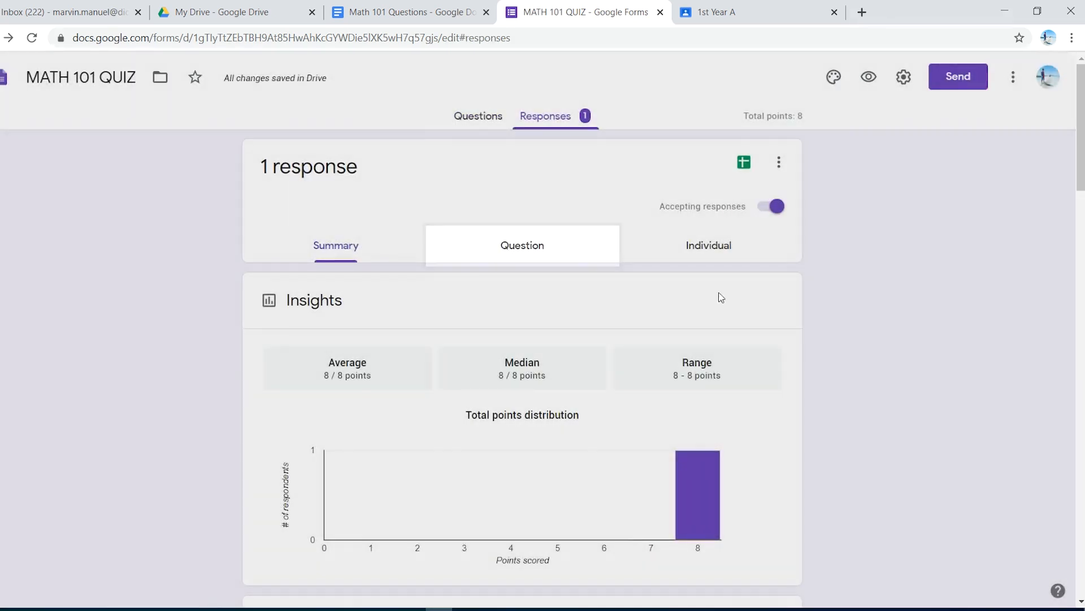
Step: Examine the response summary, including the insights, points distribution, scores table and per-question charts
{"action": "scroll", "coordinate": [419, 277], "scroll_direction": "down", "scroll_amount": 4}
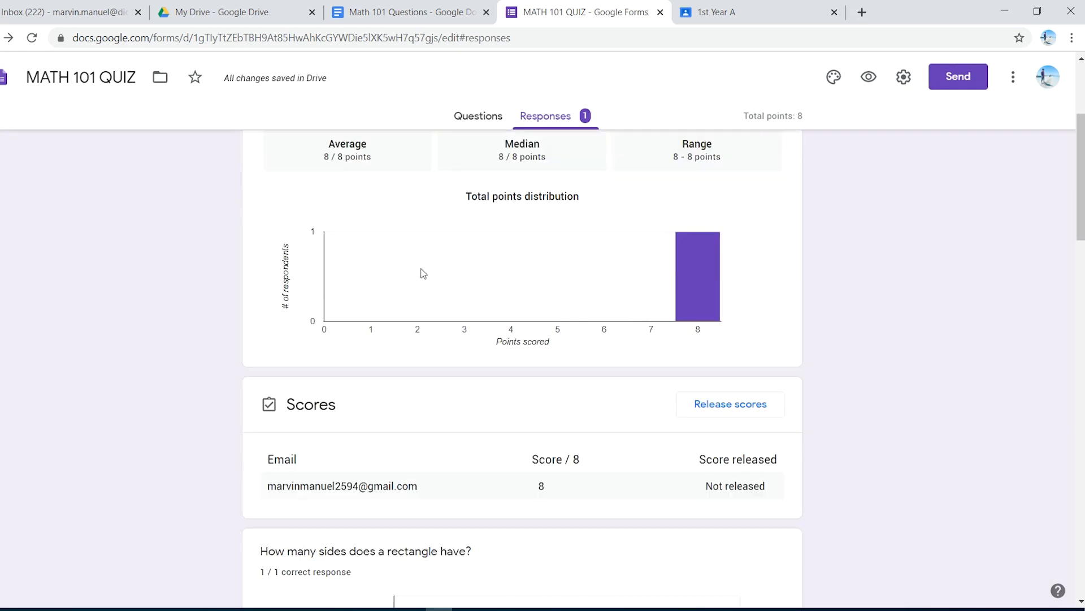
{"action": "scroll", "coordinate": [423, 273], "scroll_direction": "up", "scroll_amount": 4}
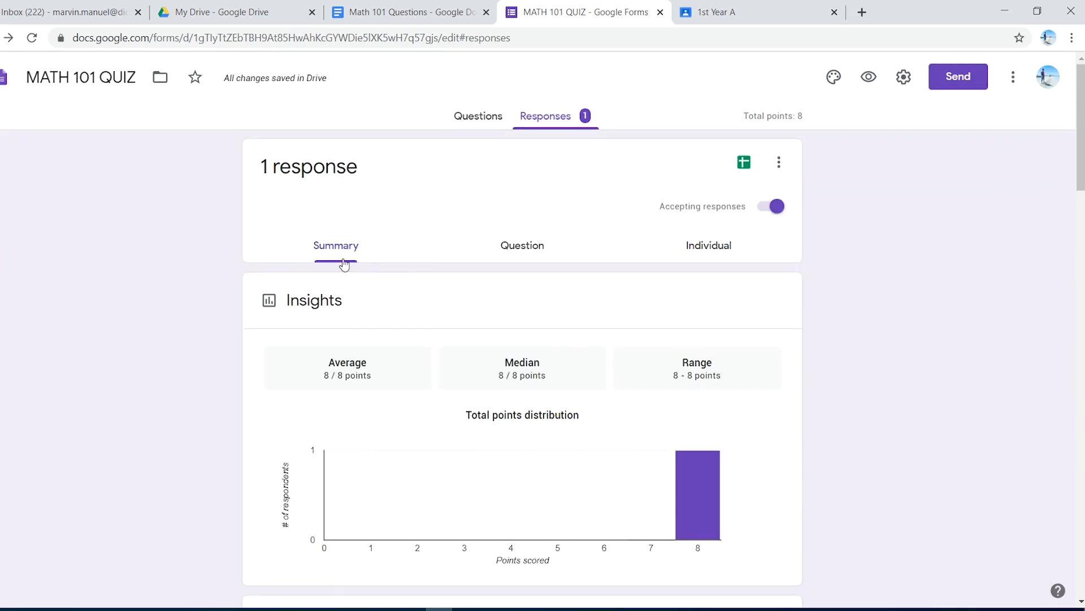
{"action": "scroll", "coordinate": [389, 263], "scroll_direction": "down", "scroll_amount": 3}
{"action": "scroll", "coordinate": [390, 264], "scroll_direction": "down", "scroll_amount": 3}
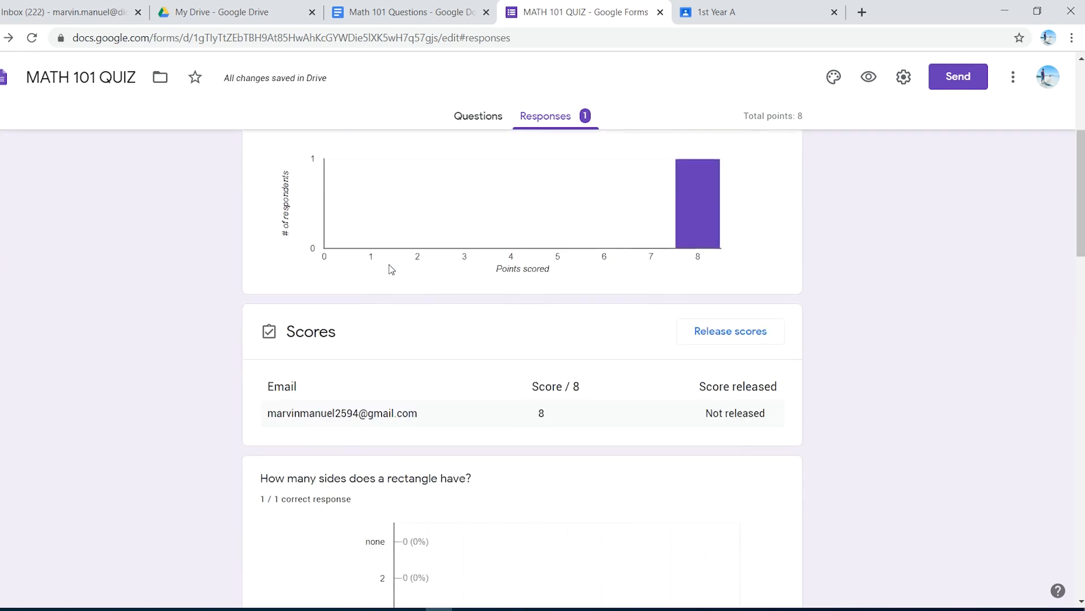
{"action": "scroll", "coordinate": [384, 266], "scroll_direction": "down", "scroll_amount": 3}
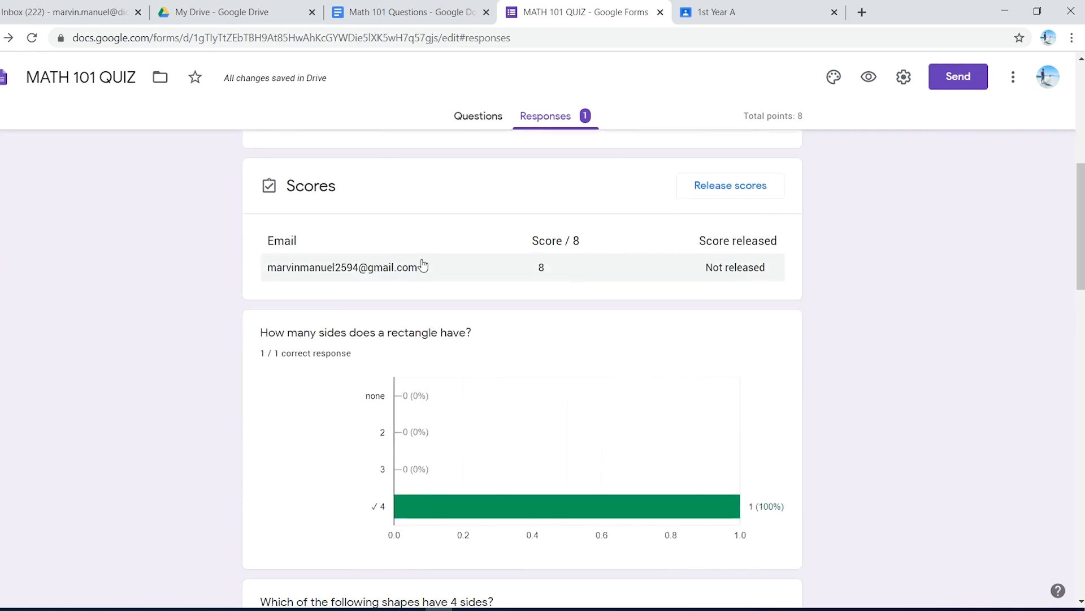
{"action": "scroll", "coordinate": [423, 268], "scroll_direction": "up", "scroll_amount": 8}
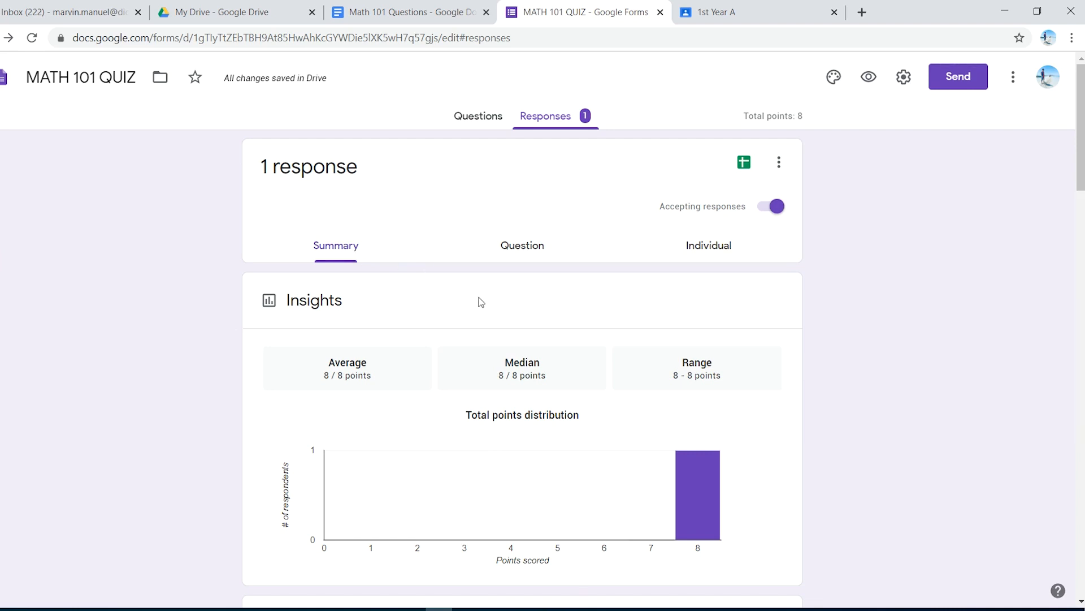
Step: Open the individual response and examine the respondent's graded answers and the points for each question
{"action": "left_click", "coordinate": [702, 253]}
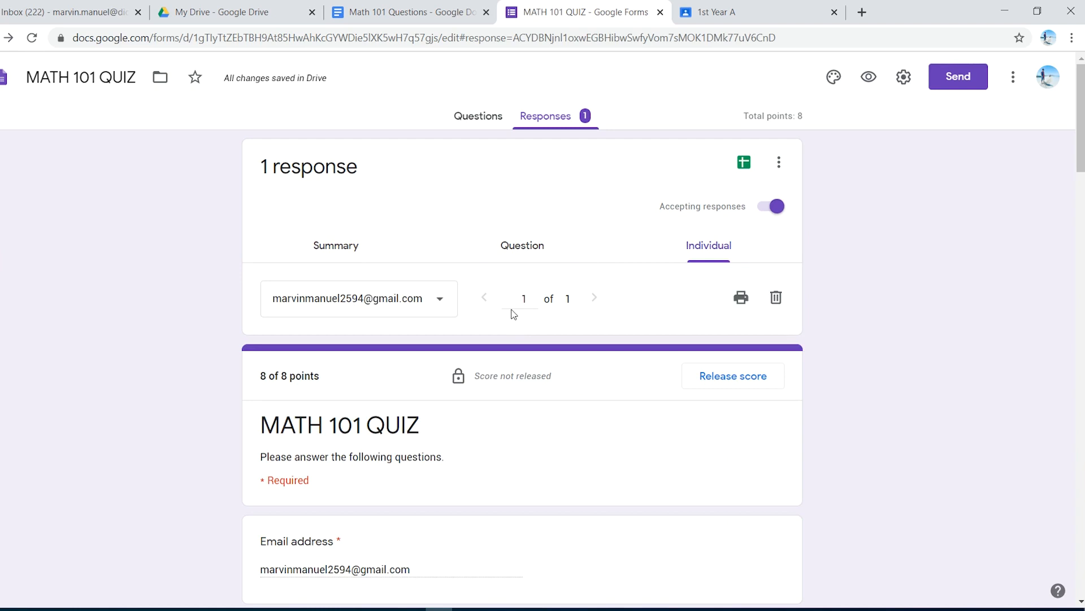
{"action": "scroll", "coordinate": [513, 314], "scroll_direction": "down", "scroll_amount": 5}
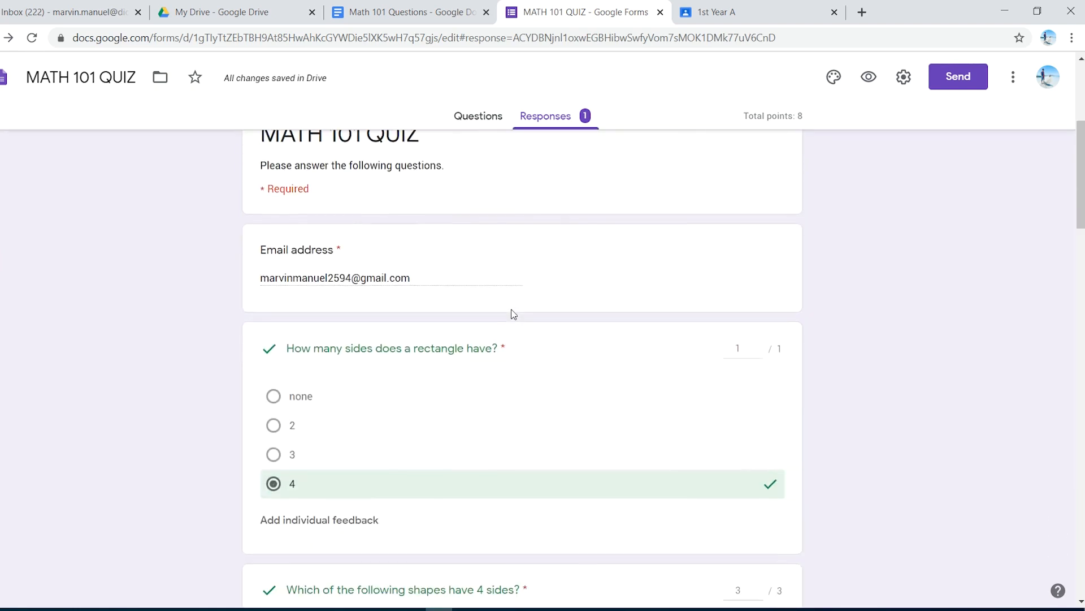
{"action": "scroll", "coordinate": [514, 314], "scroll_direction": "down", "scroll_amount": 6}
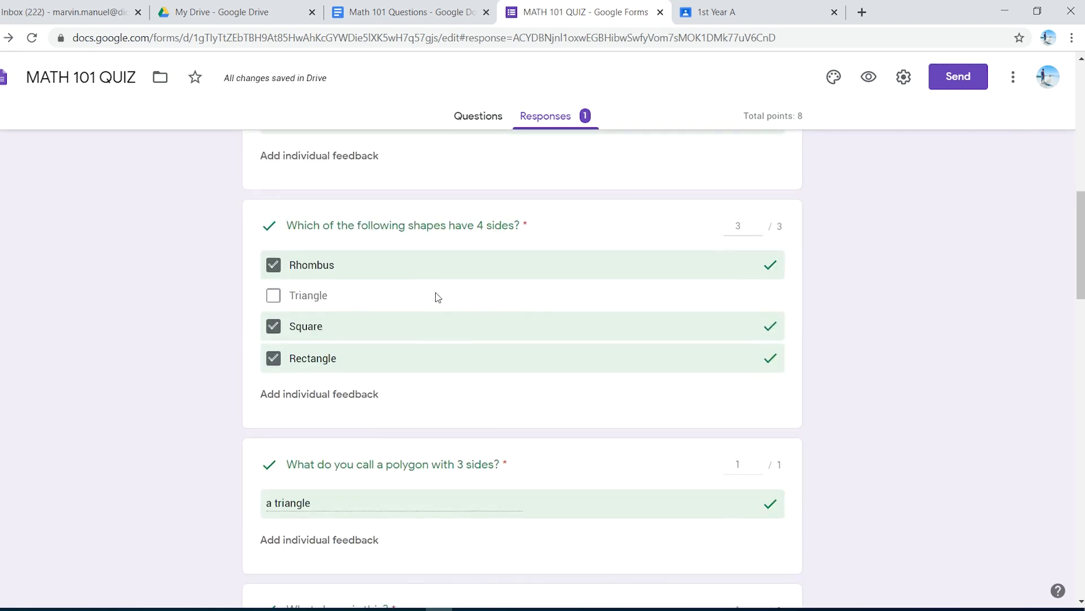
{"action": "scroll", "coordinate": [437, 297], "scroll_direction": "down", "scroll_amount": 1}
{"action": "scroll", "coordinate": [463, 260], "scroll_direction": "down", "scroll_amount": 1}
{"action": "scroll", "coordinate": [460, 281], "scroll_direction": "down", "scroll_amount": 16}
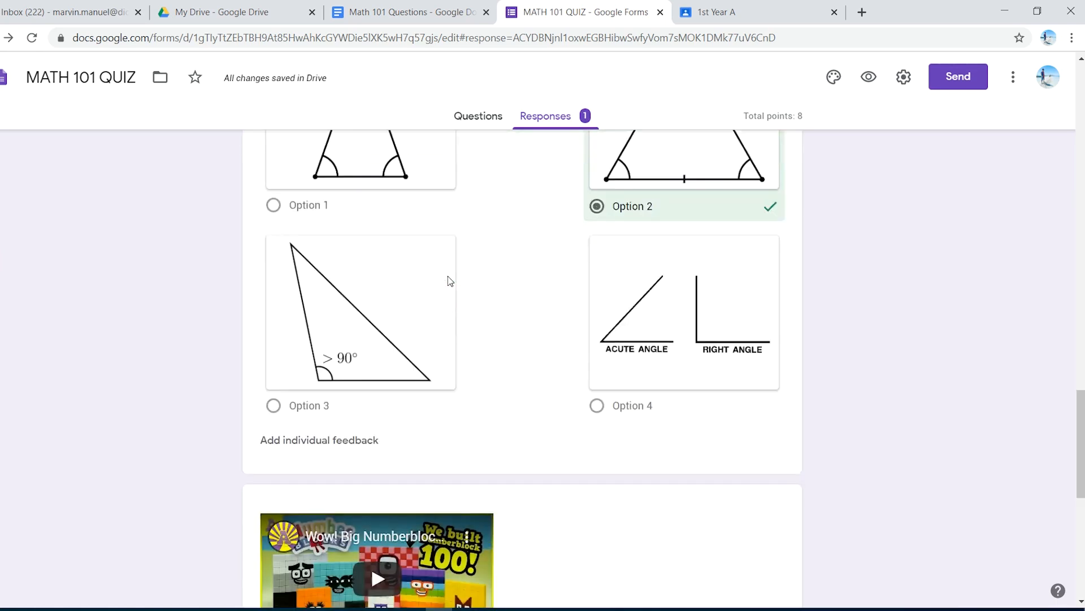
{"action": "scroll", "coordinate": [450, 281], "scroll_direction": "down", "scroll_amount": 9}
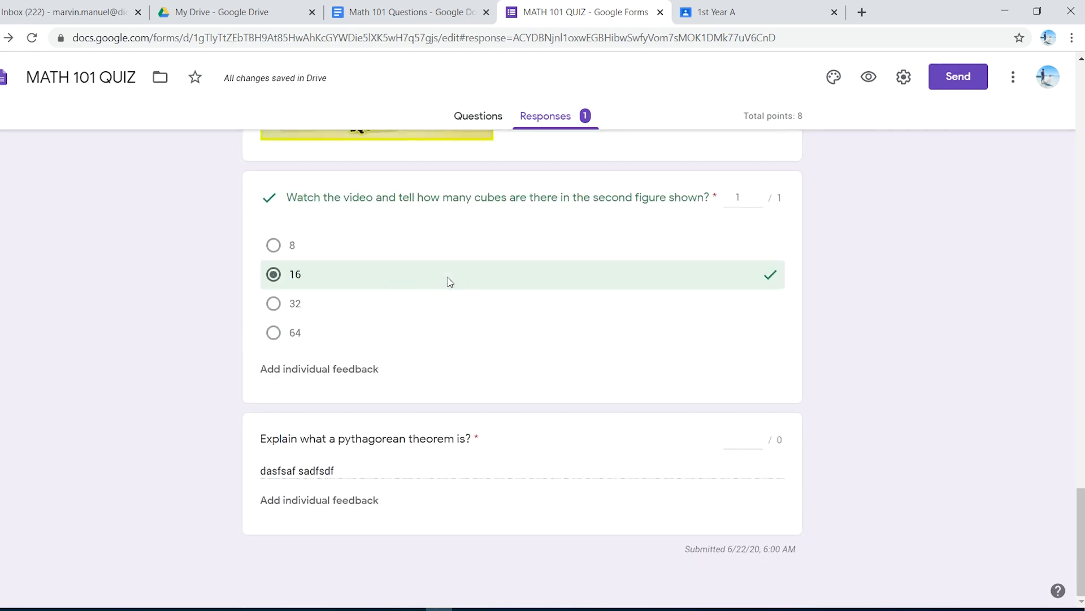
{"action": "scroll", "coordinate": [489, 281], "scroll_direction": "up", "scroll_amount": 12}
{"action": "scroll", "coordinate": [491, 283], "scroll_direction": "up", "scroll_amount": 15}
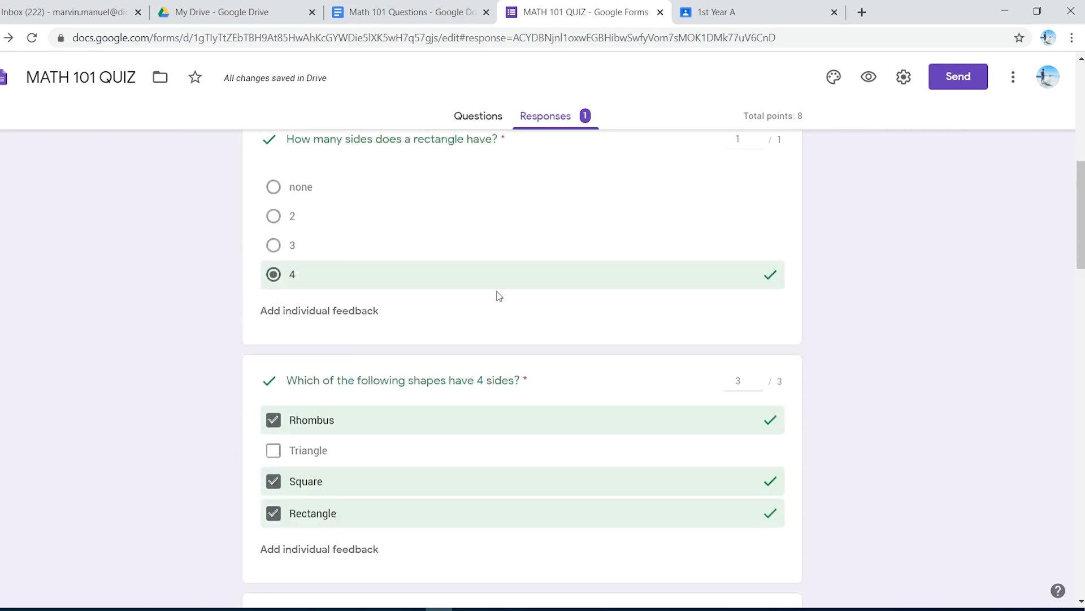
{"action": "scroll", "coordinate": [499, 296], "scroll_direction": "up", "scroll_amount": 4}
{"action": "scroll", "coordinate": [499, 295], "scroll_direction": "down", "scroll_amount": 20}
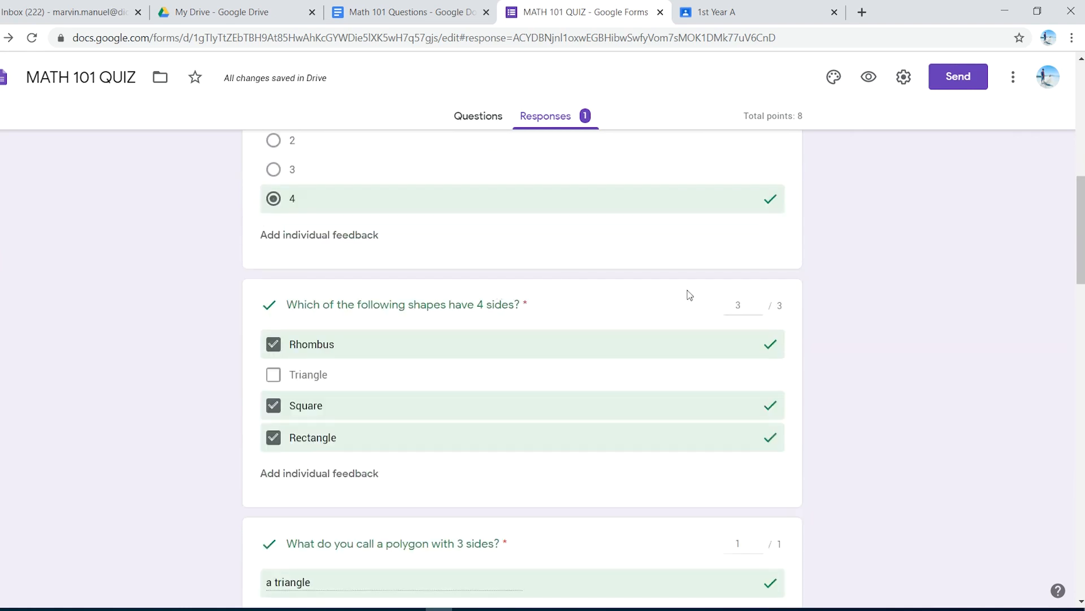
{"action": "scroll", "coordinate": [662, 298], "scroll_direction": "down", "scroll_amount": 11}
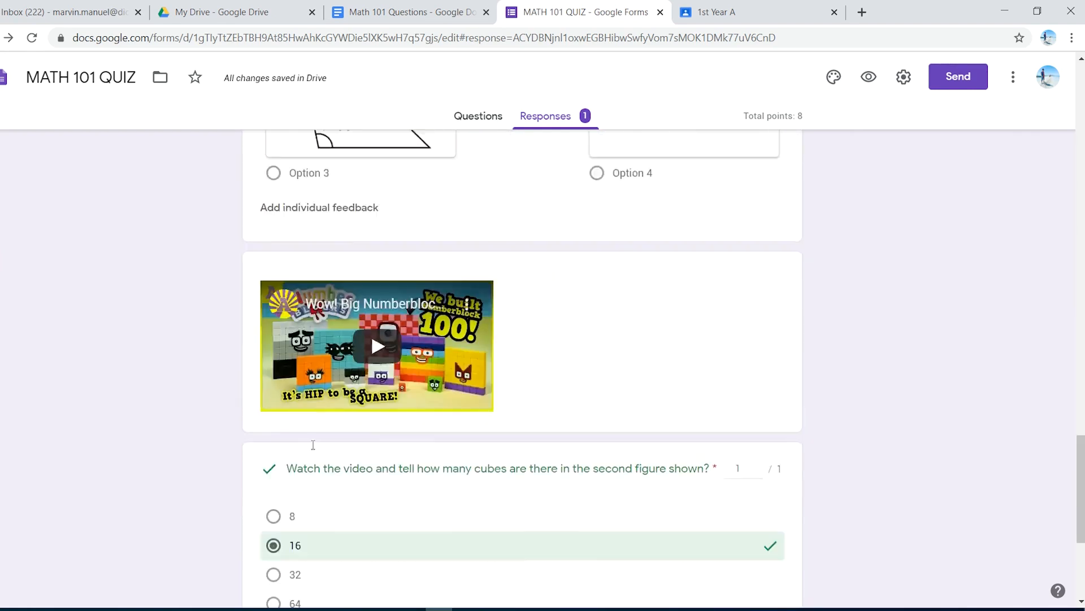
Step: Give the individual response's Pythagorean theorem answer a score of 10 and save the grade
{"action": "scroll", "coordinate": [312, 443], "scroll_direction": "up", "scroll_amount": 4}
{"action": "scroll", "coordinate": [313, 445], "scroll_direction": "down", "scroll_amount": 5}
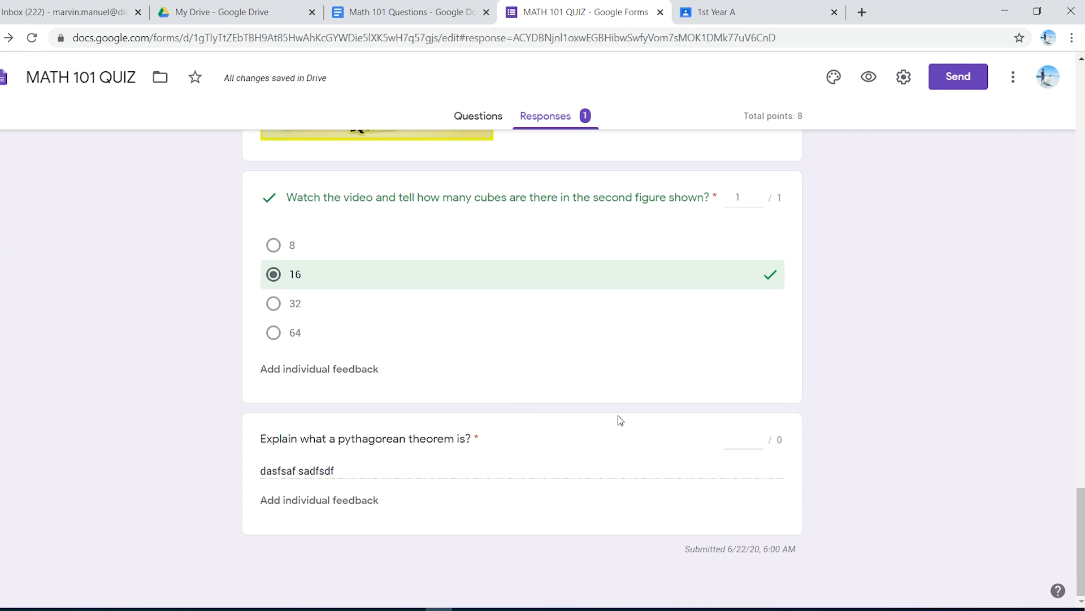
{"action": "left_click", "coordinate": [739, 441]}
{"action": "type", "text": "0"}
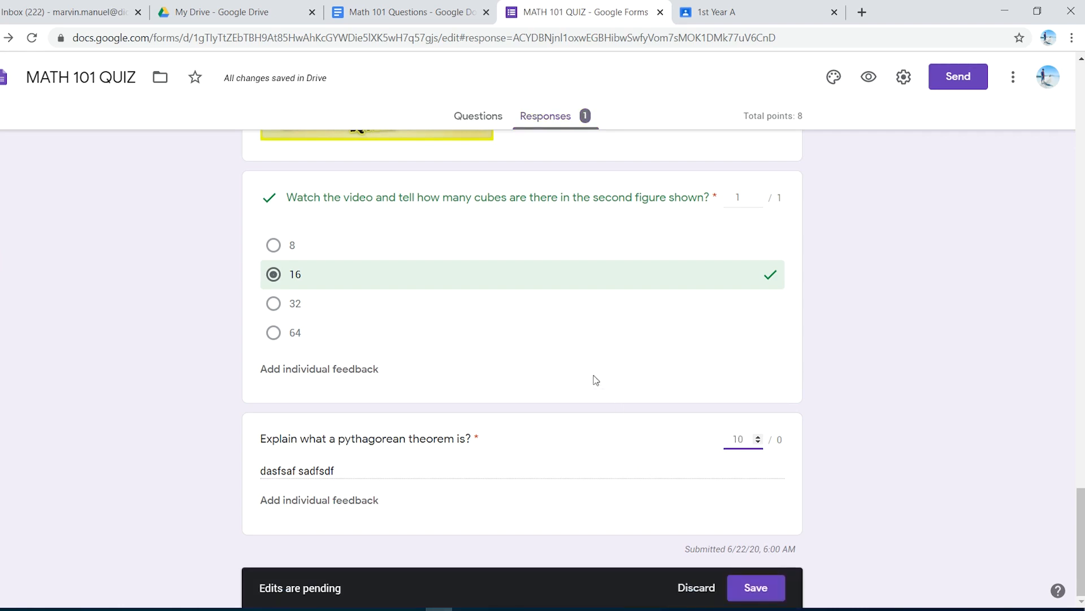
{"action": "scroll", "coordinate": [625, 496], "scroll_direction": "up", "scroll_amount": 1}
{"action": "scroll", "coordinate": [624, 500], "scroll_direction": "down", "scroll_amount": 1}
{"action": "left_click", "coordinate": [764, 594]}
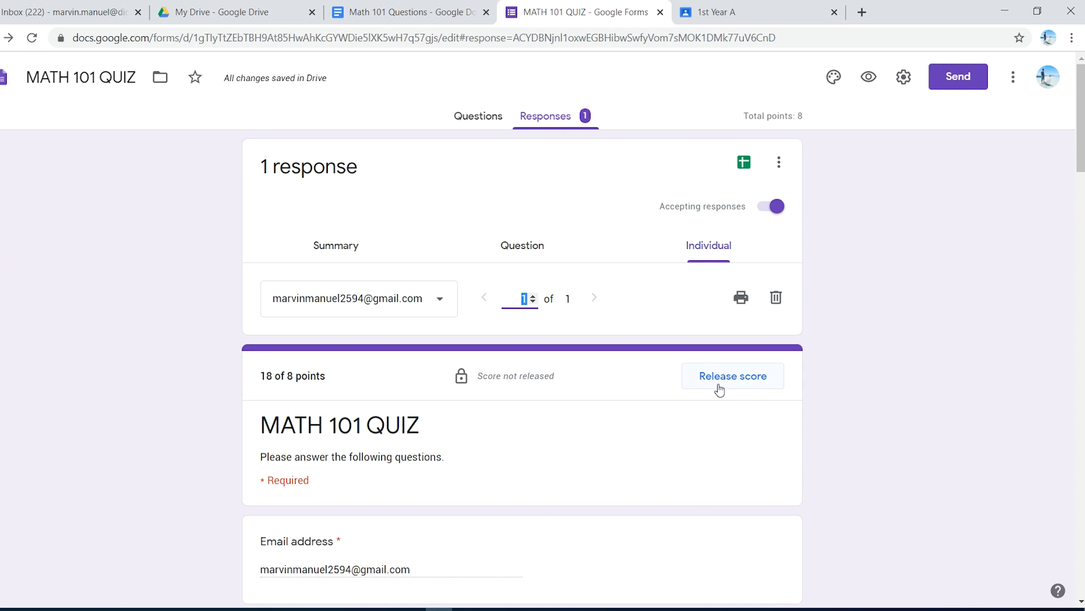
Step: Return to the response summary and examine the updated points distribution and the scores table with its release option
{"action": "scroll", "coordinate": [605, 466], "scroll_direction": "down", "scroll_amount": 5}
{"action": "scroll", "coordinate": [577, 397], "scroll_direction": "up", "scroll_amount": 5}
{"action": "left_click", "coordinate": [354, 253]}
{"action": "scroll", "coordinate": [581, 390], "scroll_direction": "down", "scroll_amount": 4}
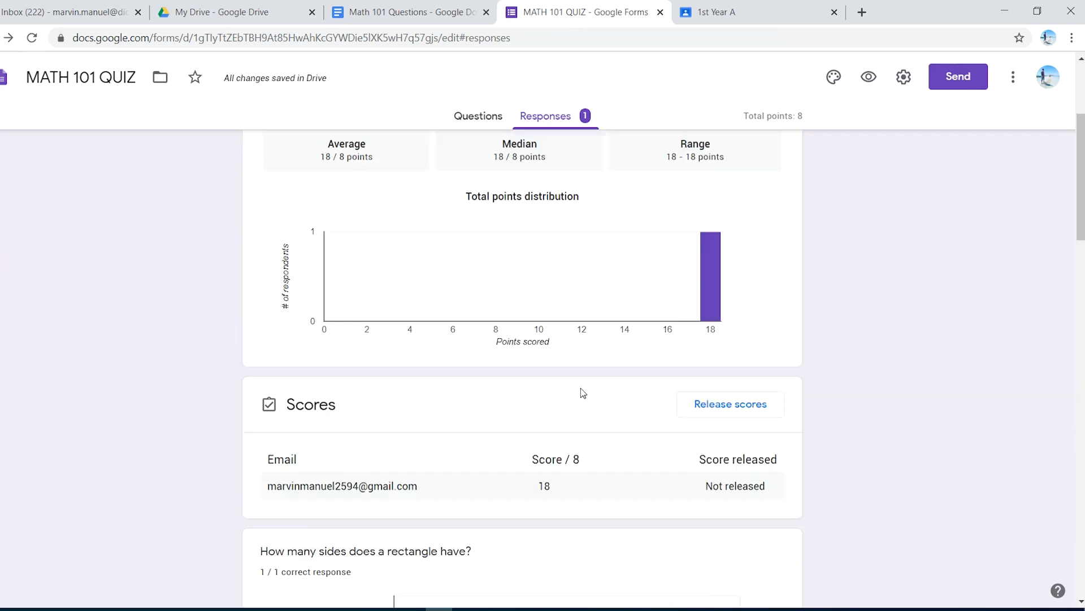
{"action": "scroll", "coordinate": [581, 387], "scroll_direction": "up", "scroll_amount": 4}
{"action": "scroll", "coordinate": [581, 389], "scroll_direction": "down", "scroll_amount": 5}
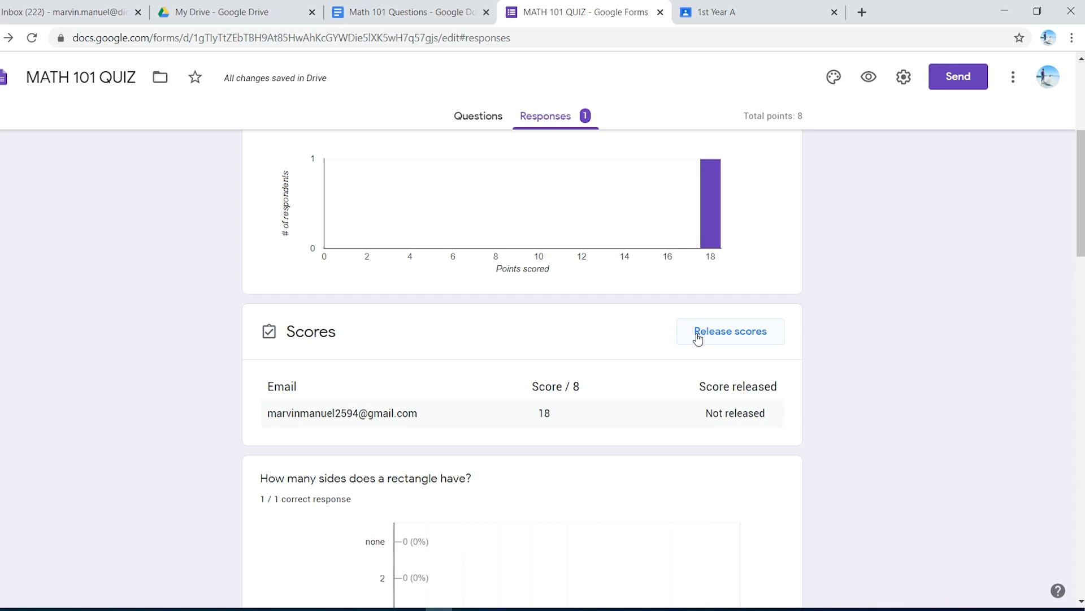
Step: Switch from the slide show to the Chrome window and close the extra Google Classroom Classes tab
{"action": "scroll", "coordinate": [707, 345], "scroll_direction": "up", "scroll_amount": 5}
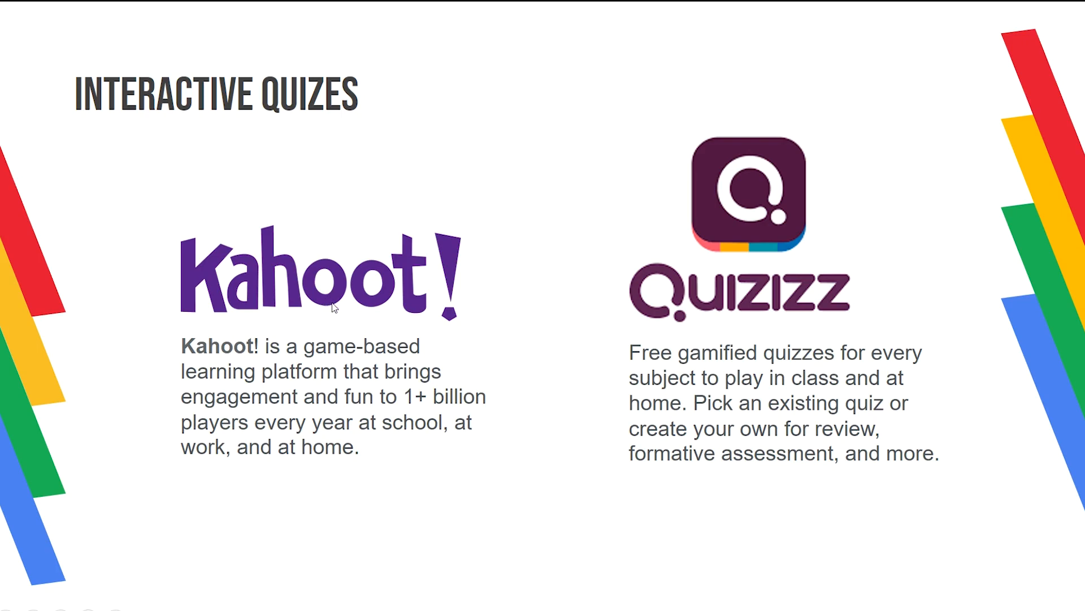
{"action": "key", "text": "alt+Tab"}
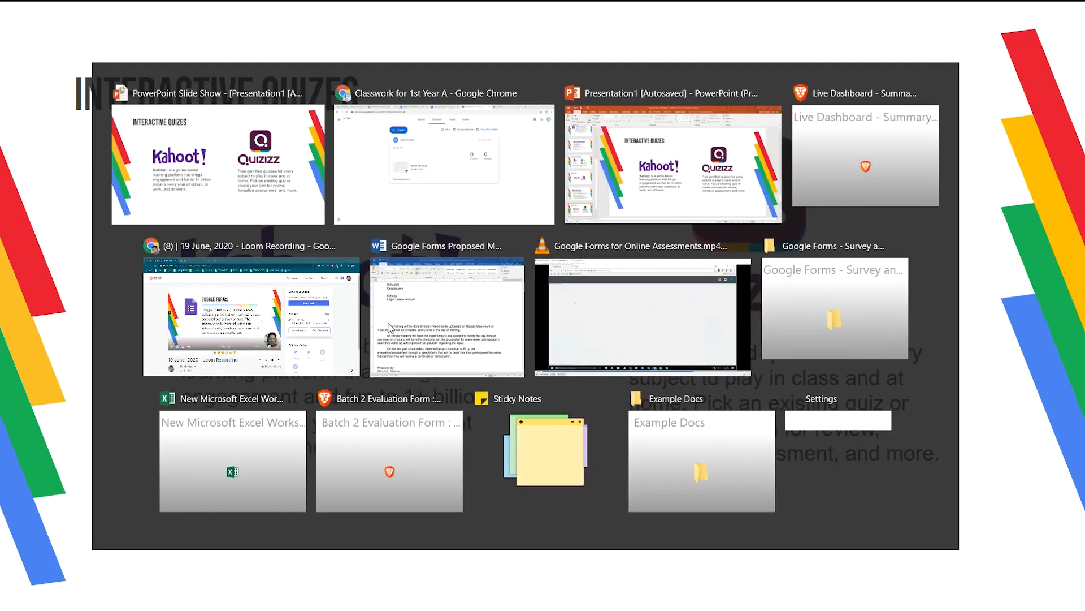
{"action": "left_click", "coordinate": [815, 15]}
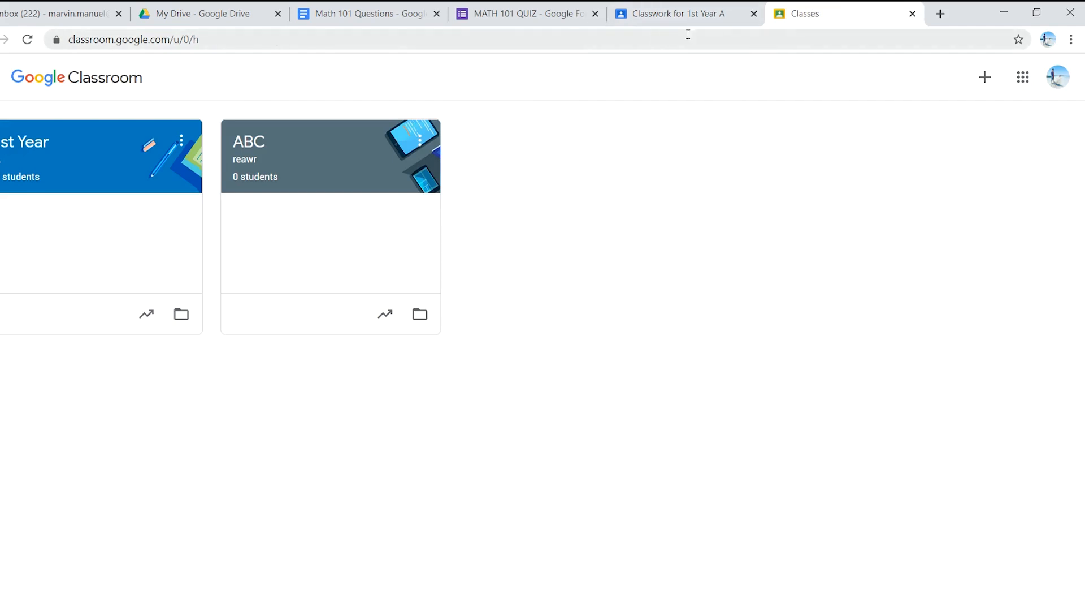
{"action": "left_click", "coordinate": [913, 14]}
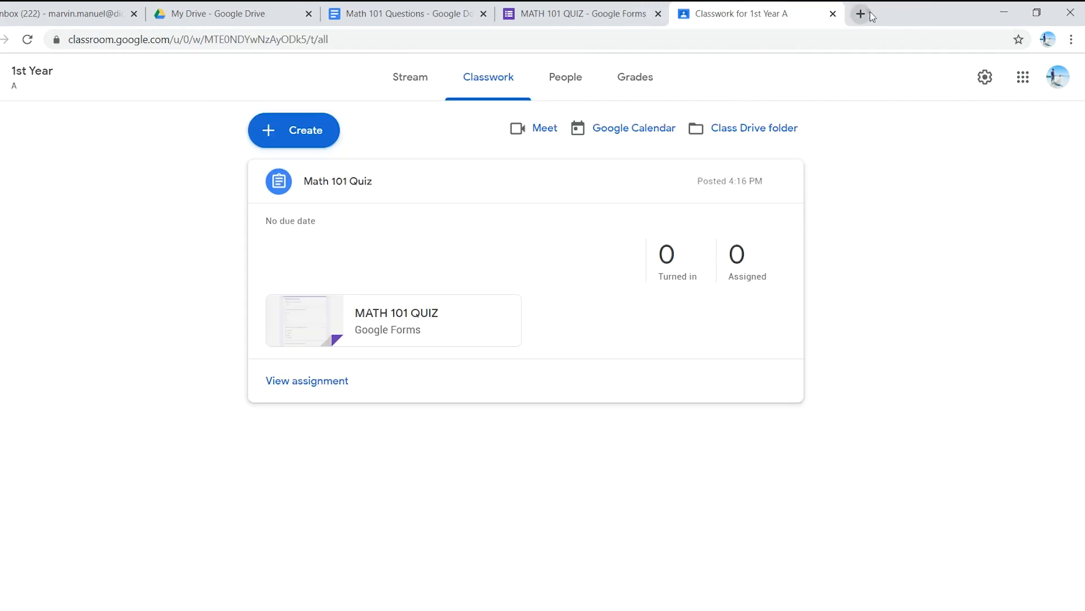
Step: Open the kahoot.com website in a new browser tab
{"action": "left_click", "coordinate": [861, 14]}
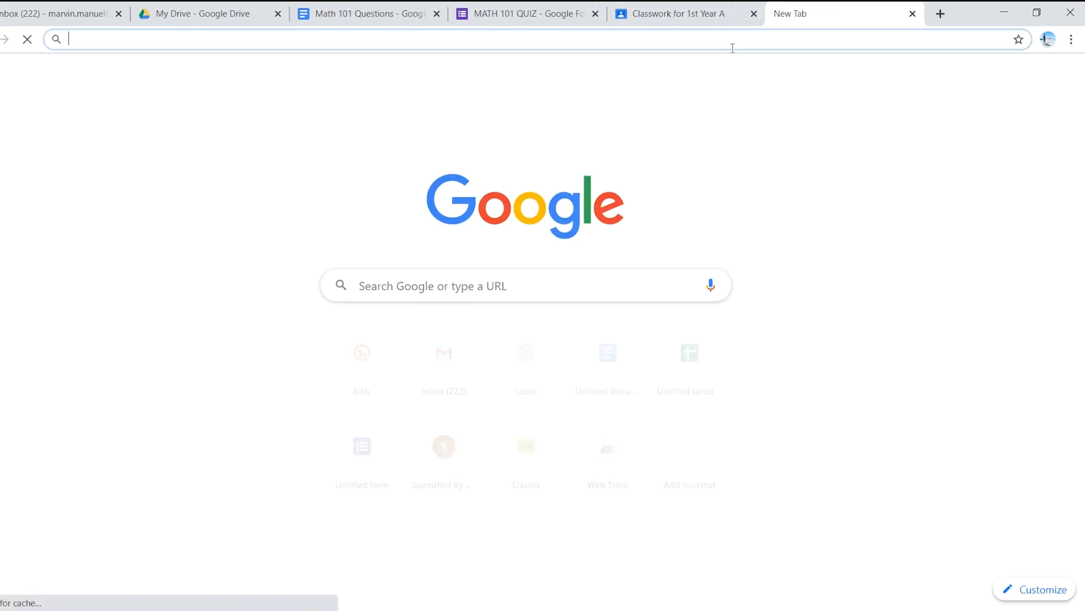
{"action": "type", "text": "kah"}
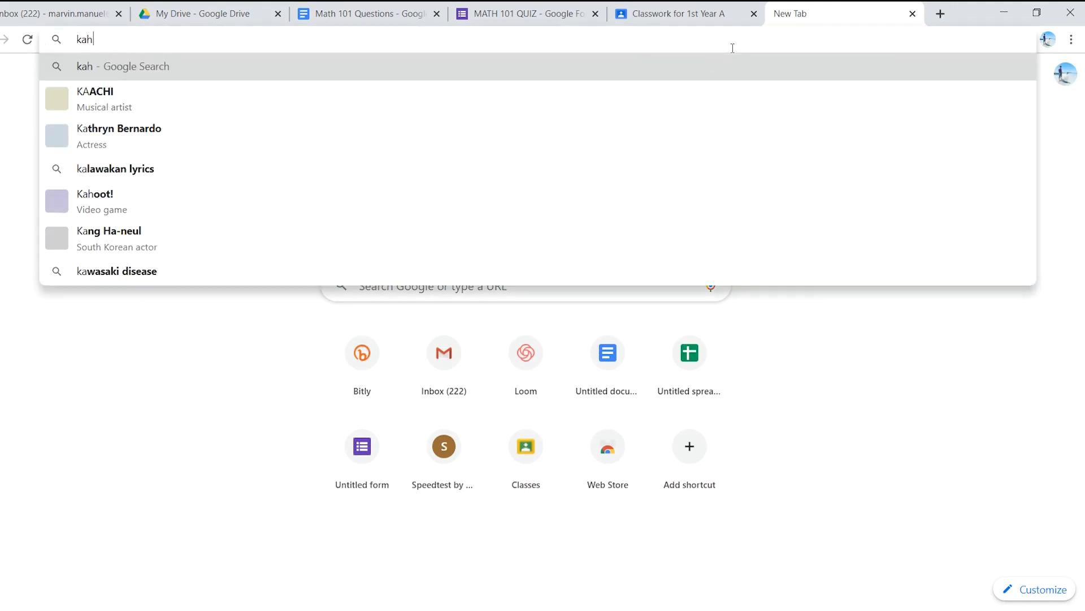
{"action": "type", "text": "ootcom"}
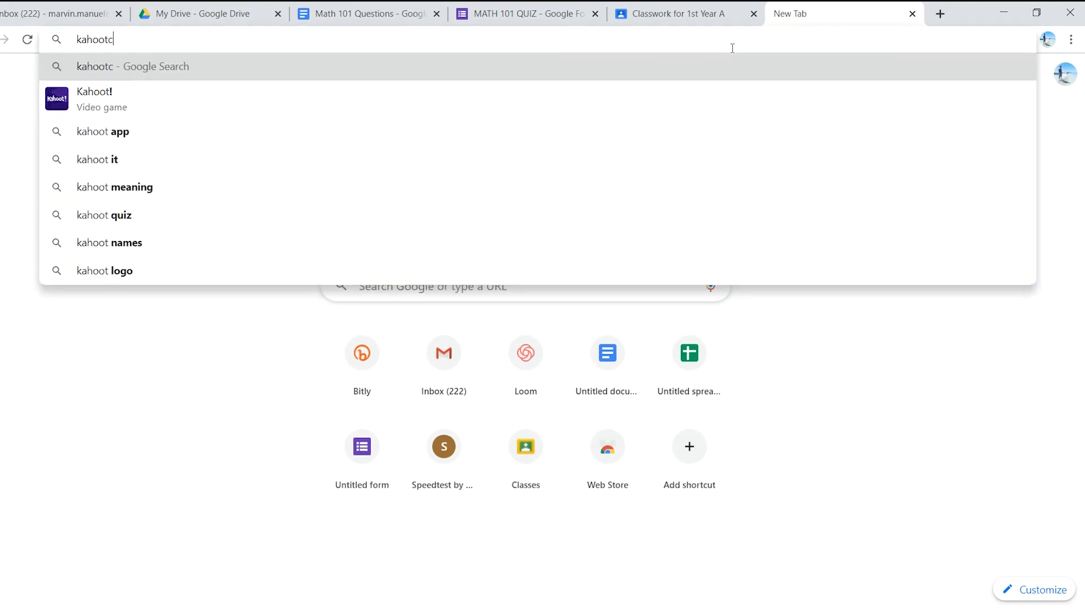
{"action": "key", "text": "BackSpace"}
{"action": "key", "text": "BackSpace"}
{"action": "key", "text": "BackSpace"}
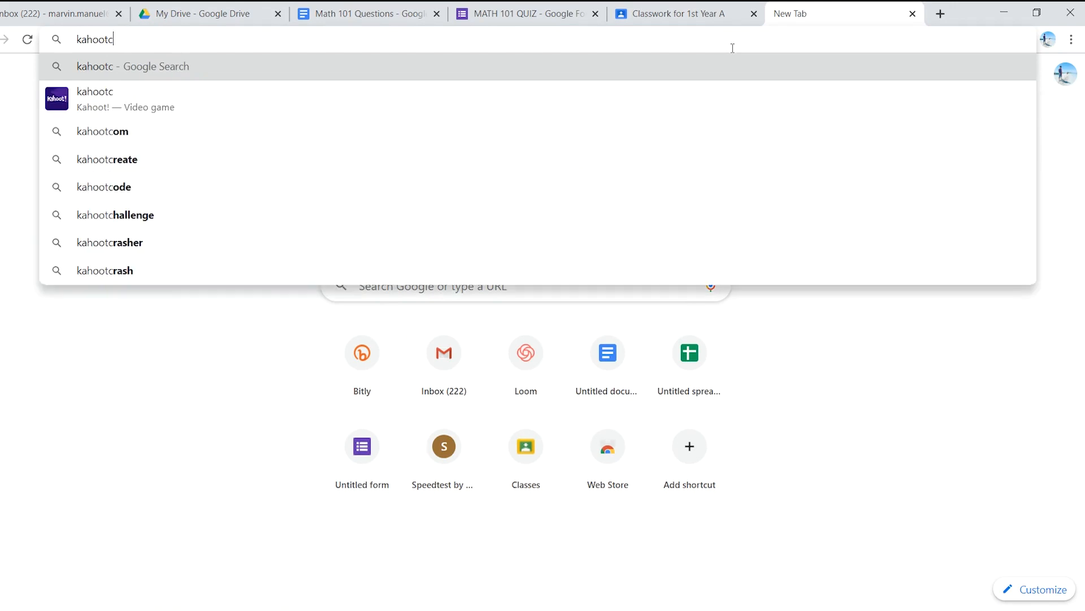
{"action": "type", "text": ".com"}
{"action": "key", "text": "Return"}
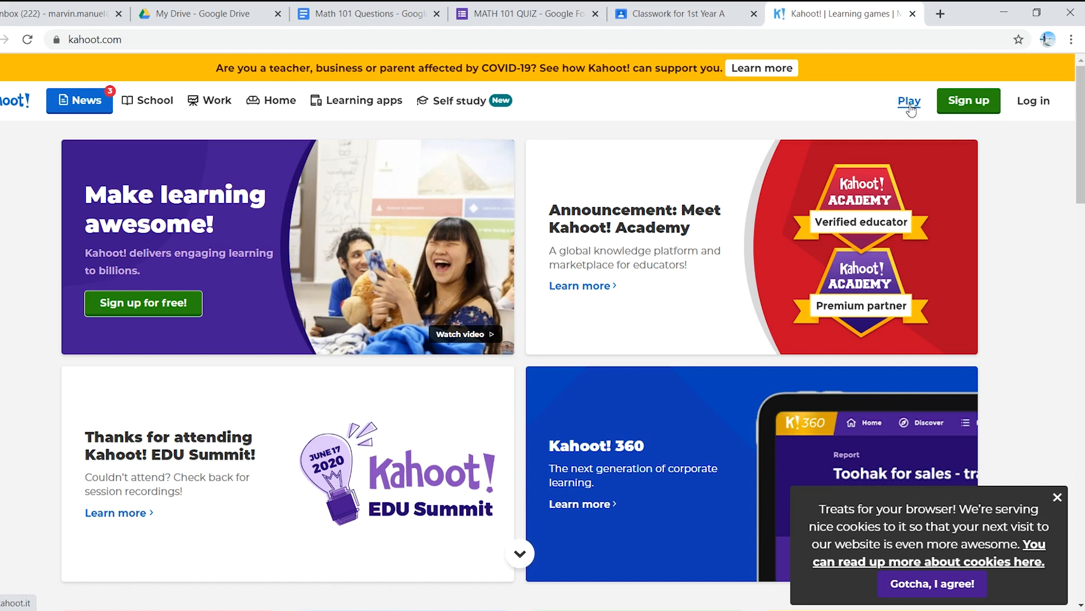
Step: Examine Kahoot's sign-up account types and the workplace choices for a Teacher account, and return to the home page
{"action": "right_click", "coordinate": [910, 105]}
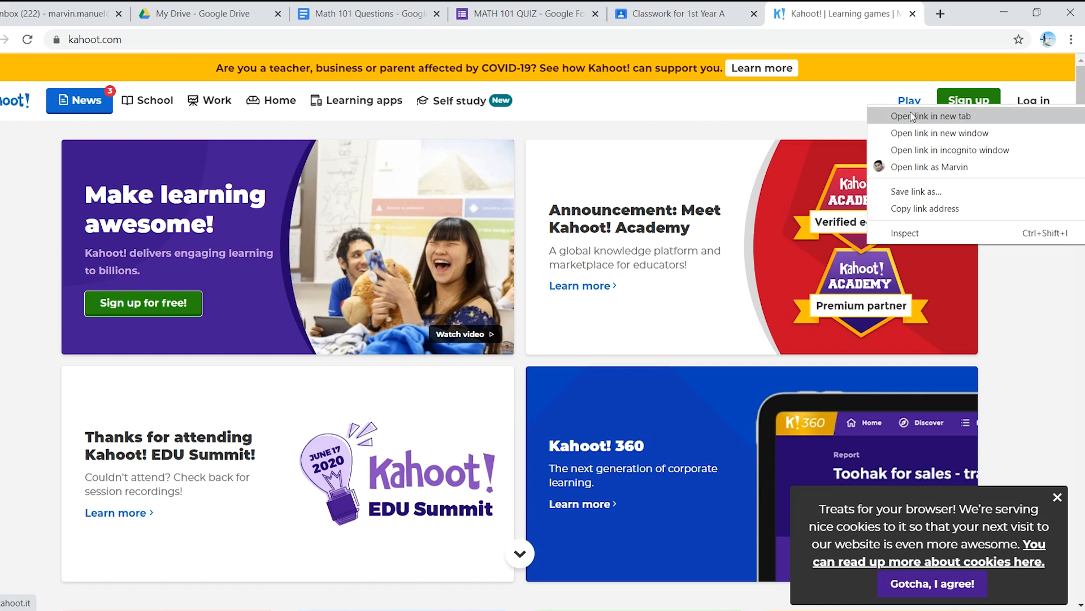
{"action": "left_click", "coordinate": [850, 100]}
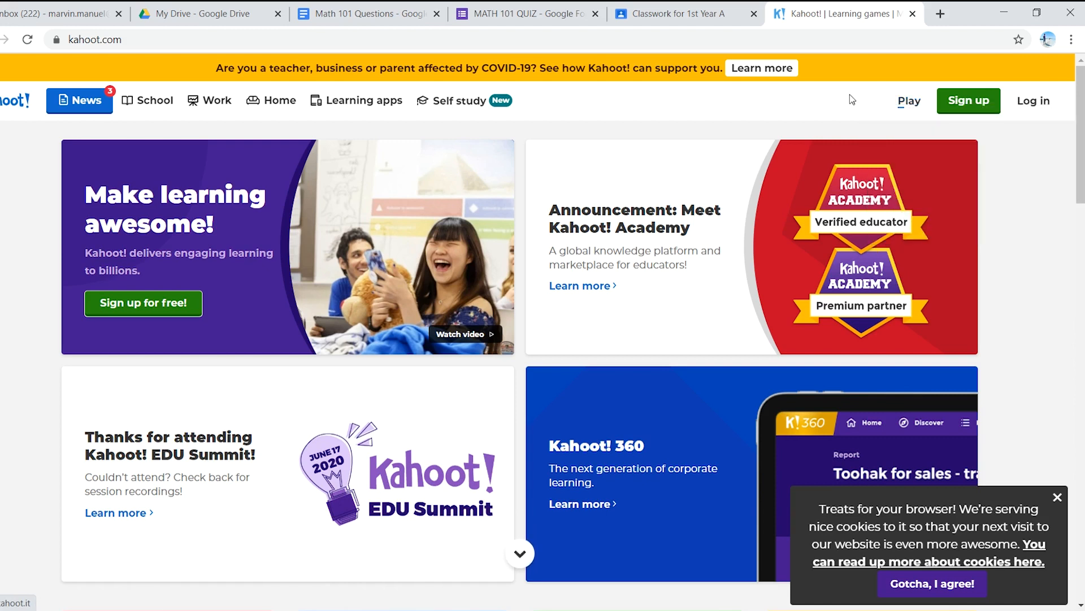
{"action": "left_click", "coordinate": [973, 105]}
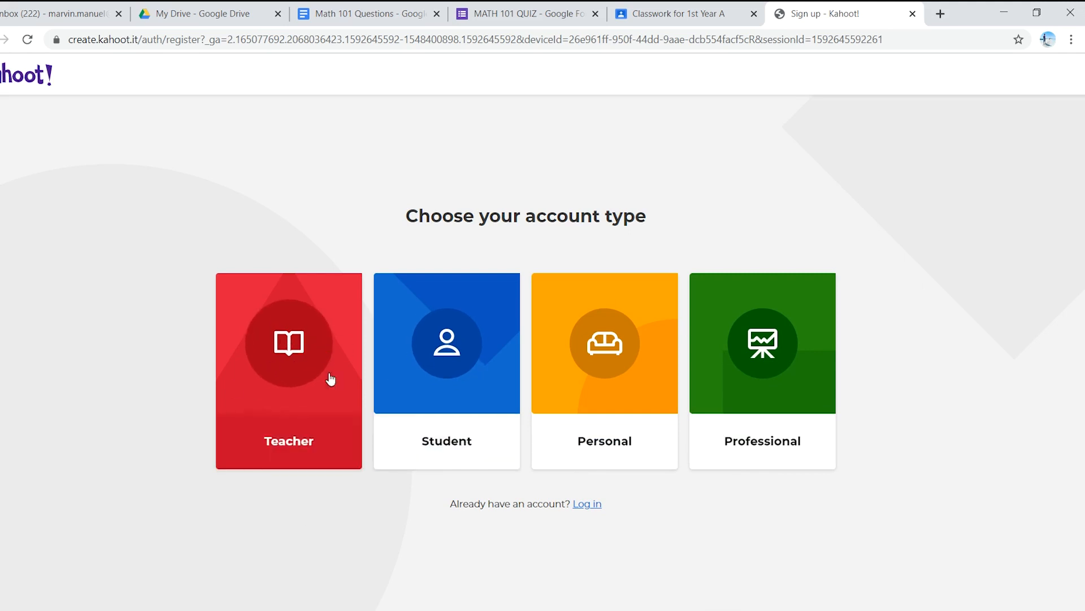
{"action": "left_click", "coordinate": [278, 386]}
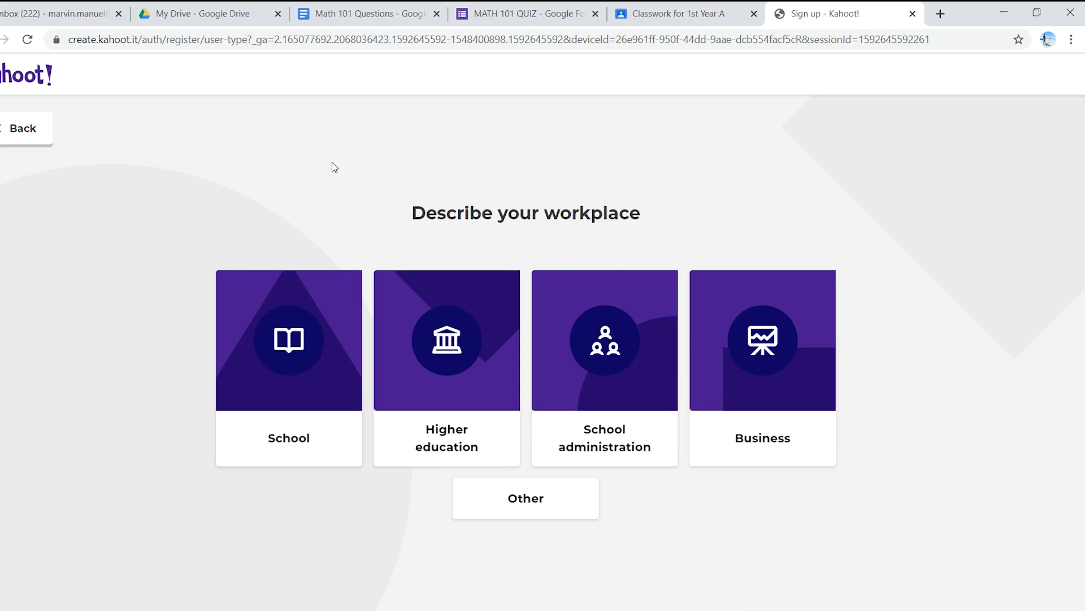
{"action": "left_click", "coordinate": [3, 39]}
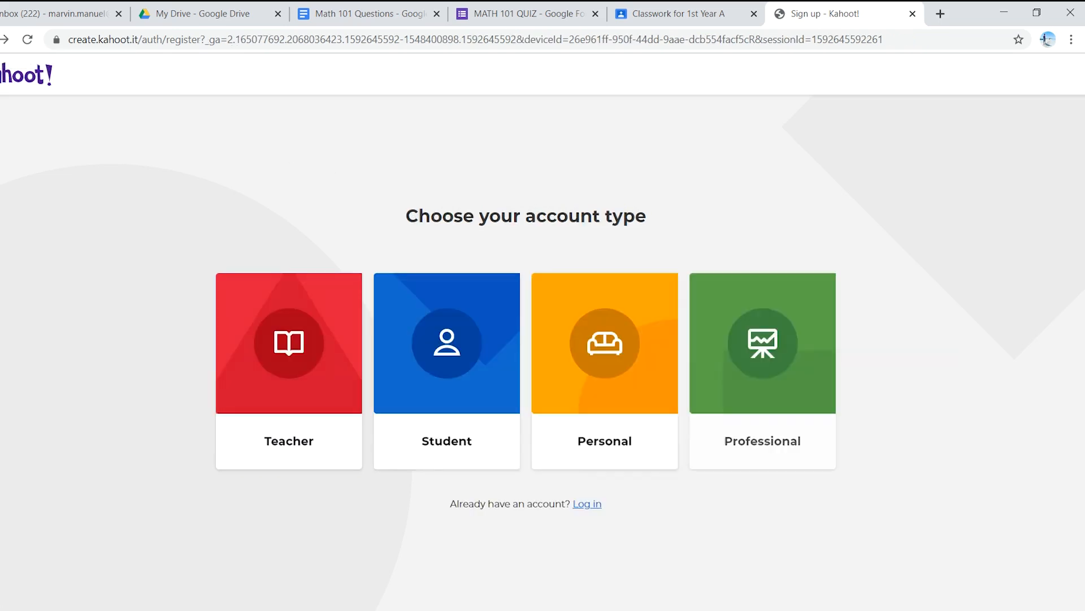
{"action": "left_click", "coordinate": [38, 62]}
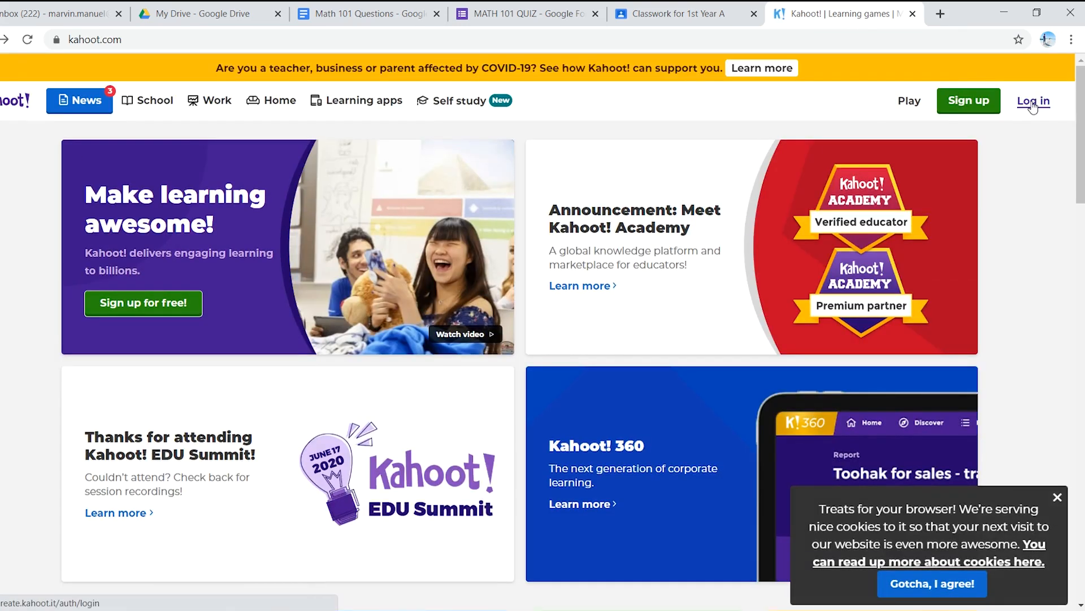
Step: Log in to Kahoot with the account username and password, and decline saving the password in the browser
{"action": "left_click", "coordinate": [1032, 103]}
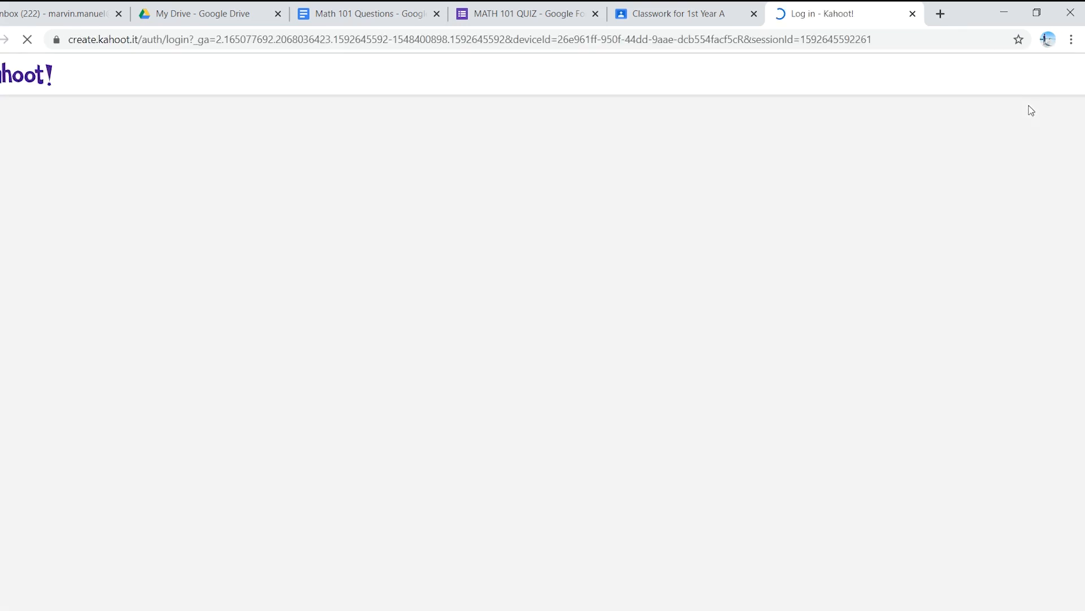
{"action": "left_click", "coordinate": [534, 264]}
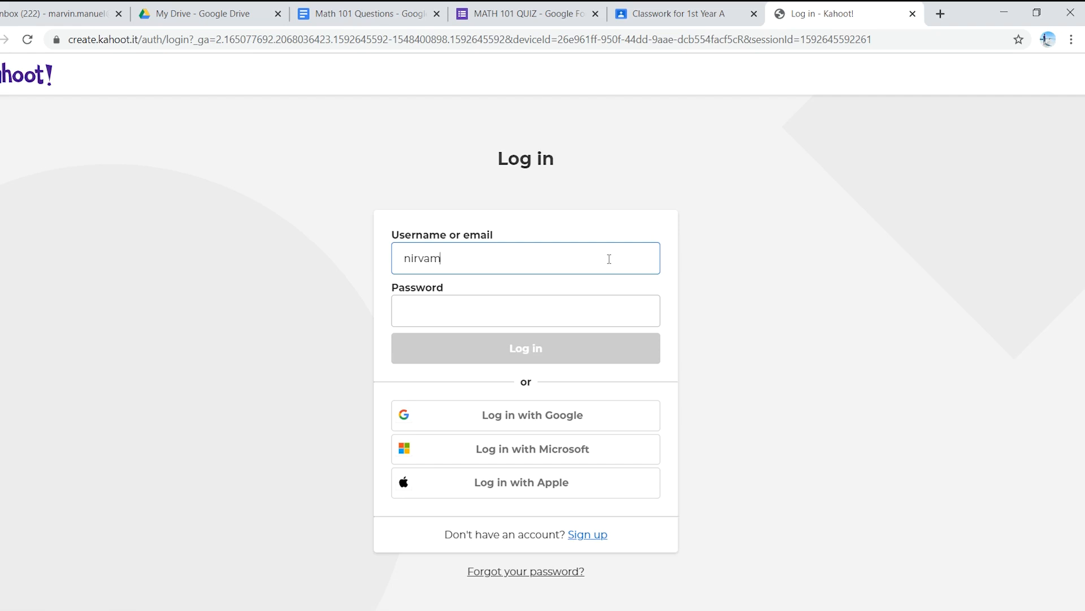
{"action": "type", "text": "•"}
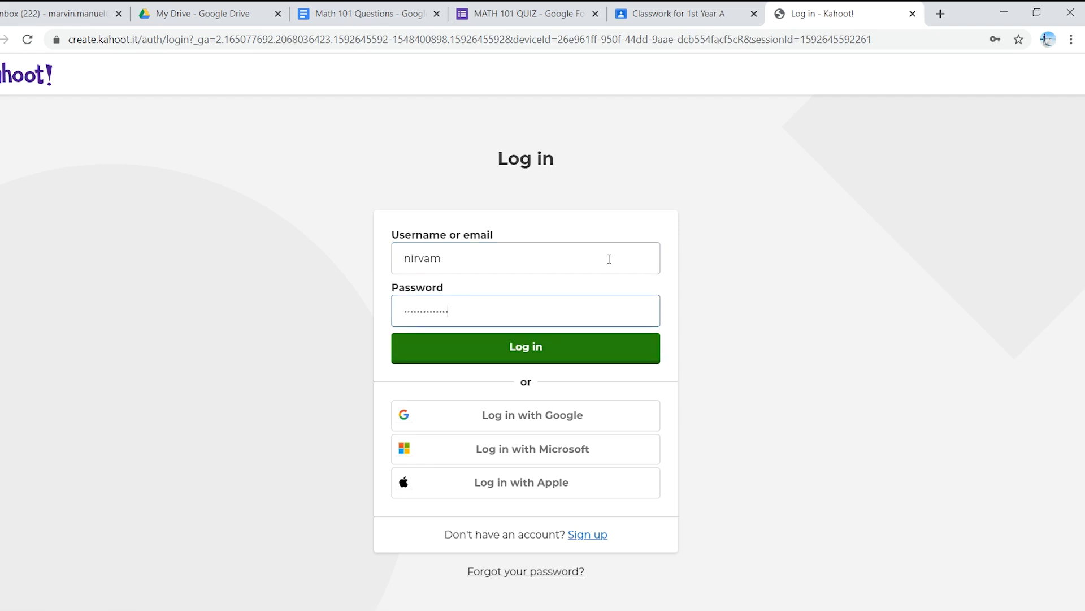
{"action": "left_click", "coordinate": [603, 348]}
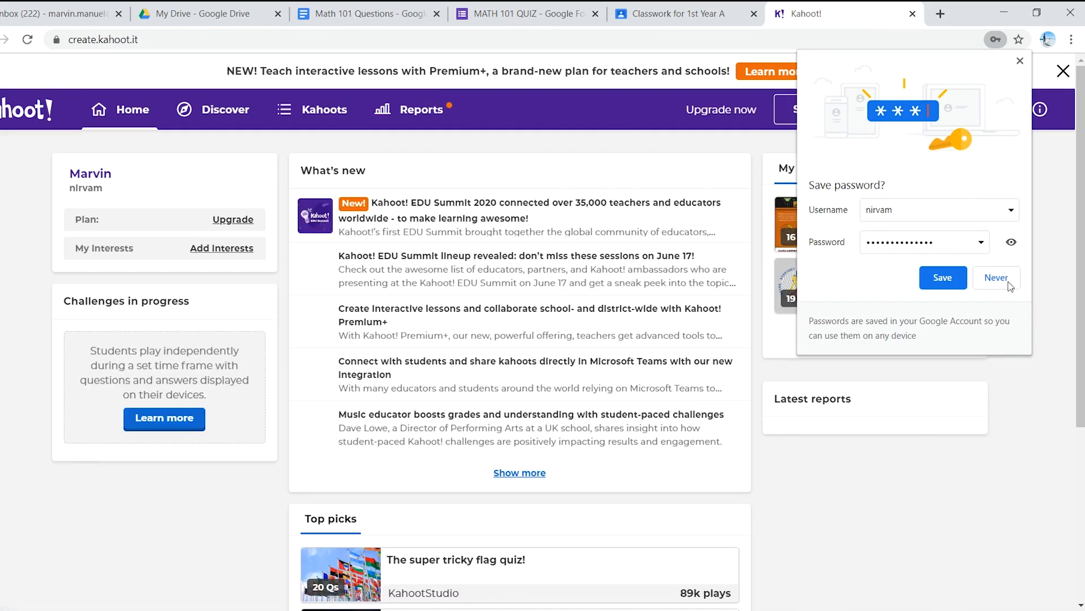
{"action": "left_click", "coordinate": [1010, 287]}
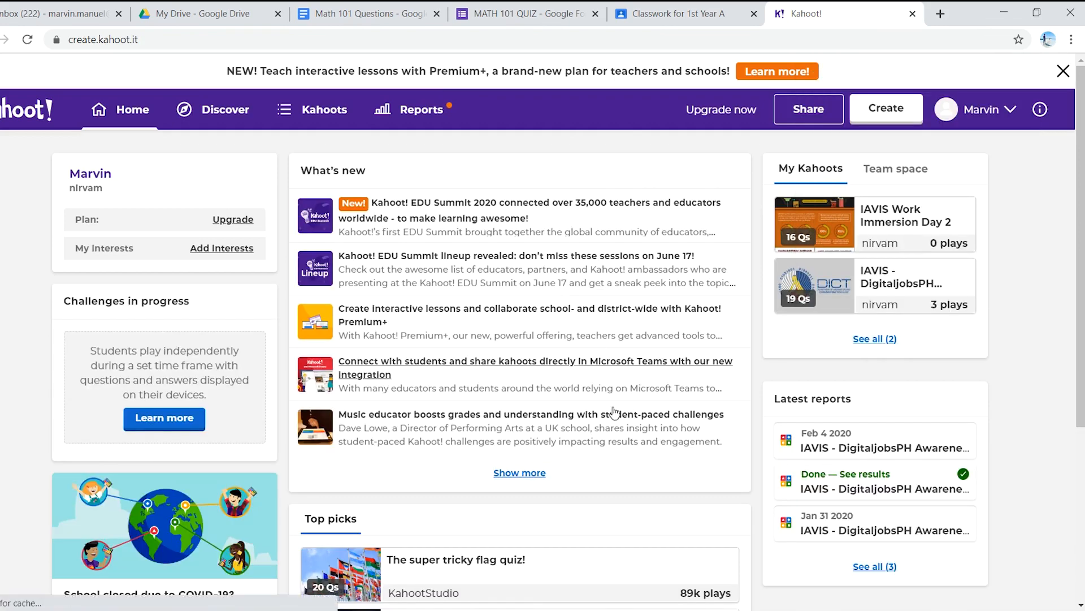
Step: Examine the upgrade page's Pro, Premium and Premium+ plans and feature comparison, dismissing the cookie notice, and return to the Kahoot dashboard
{"action": "scroll", "coordinate": [584, 403], "scroll_direction": "down", "scroll_amount": 1}
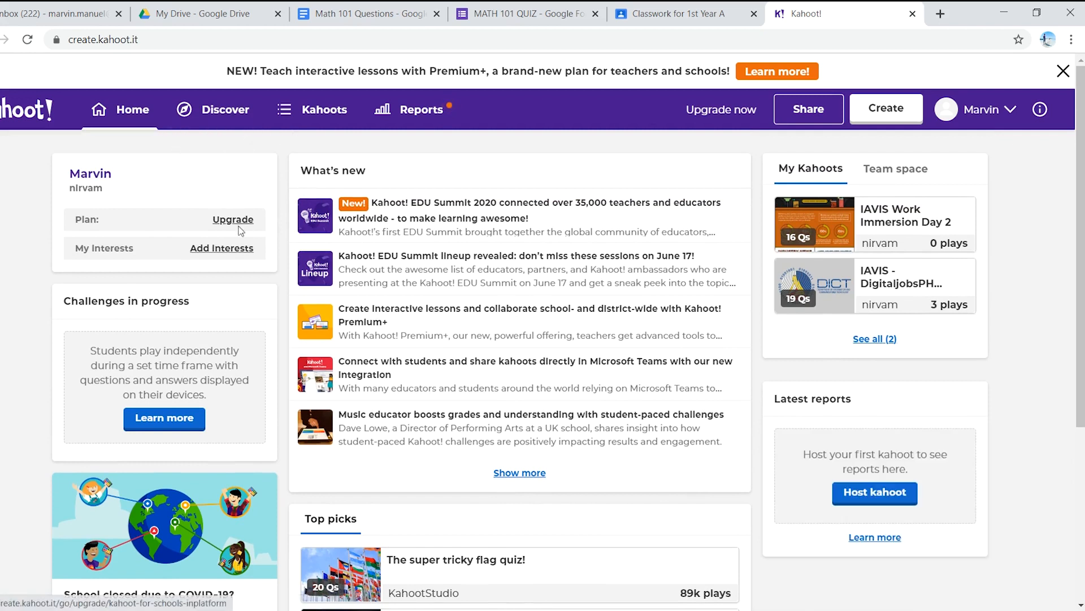
{"action": "left_click", "coordinate": [708, 116]}
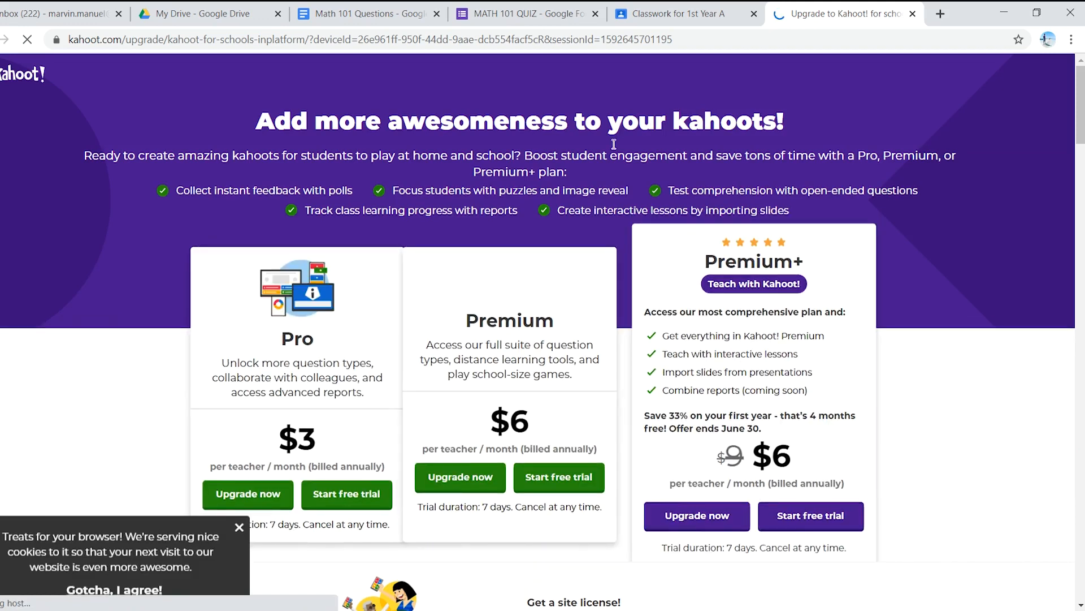
{"action": "scroll", "coordinate": [351, 170], "scroll_direction": "down", "scroll_amount": 3}
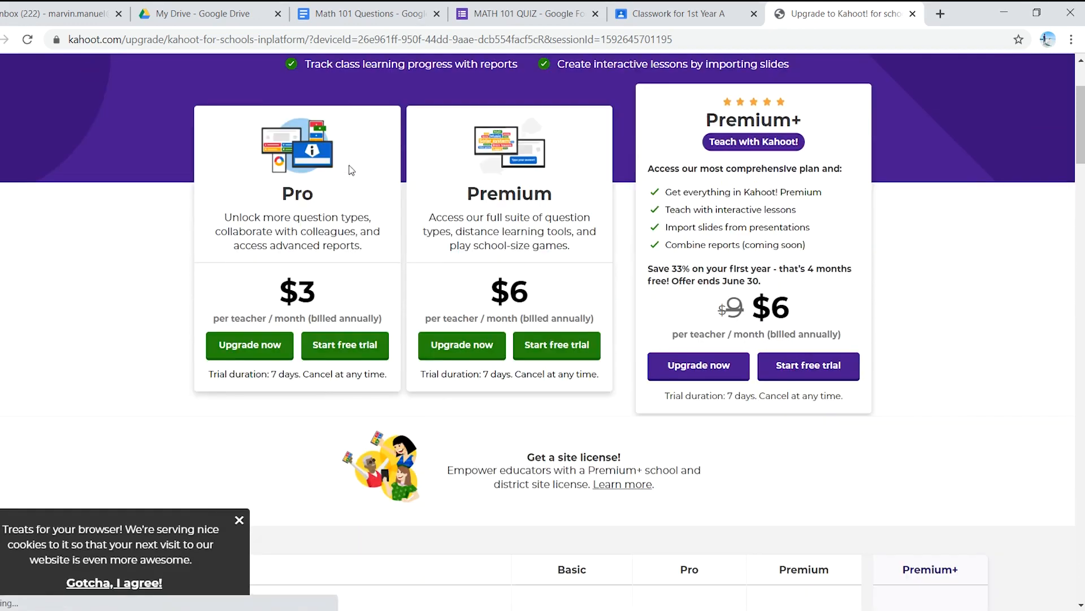
{"action": "left_click", "coordinate": [239, 521]}
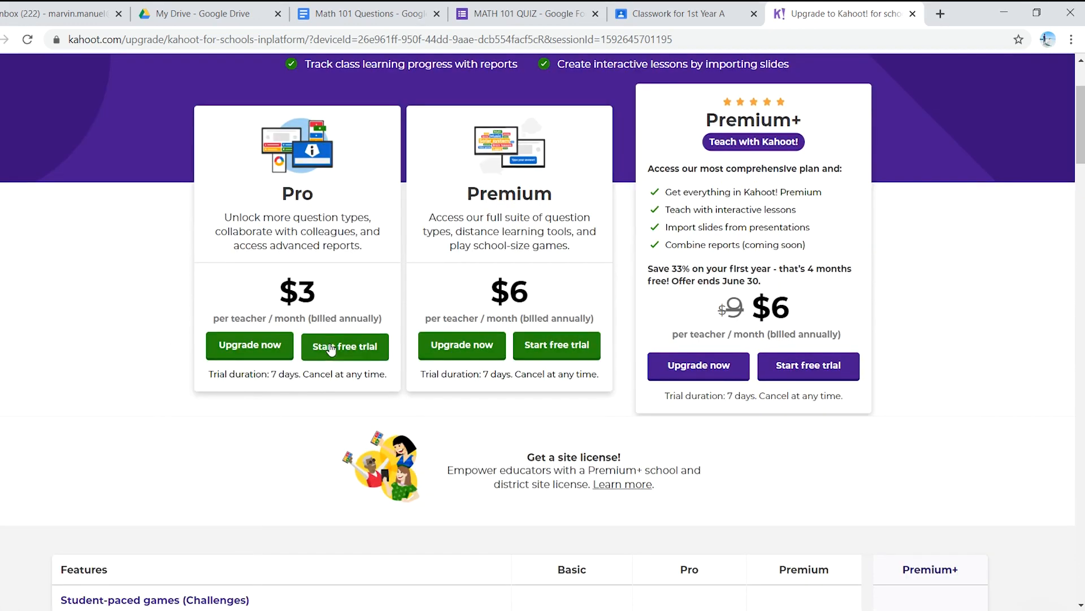
{"action": "scroll", "coordinate": [331, 347], "scroll_direction": "down", "scroll_amount": 2}
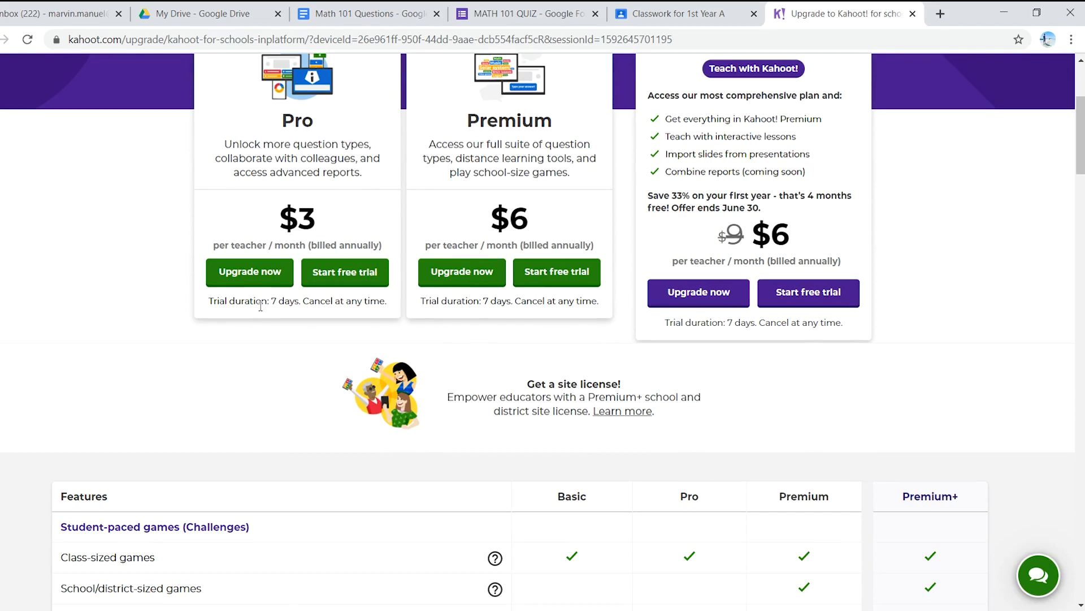
{"action": "scroll", "coordinate": [298, 320], "scroll_direction": "down", "scroll_amount": 5}
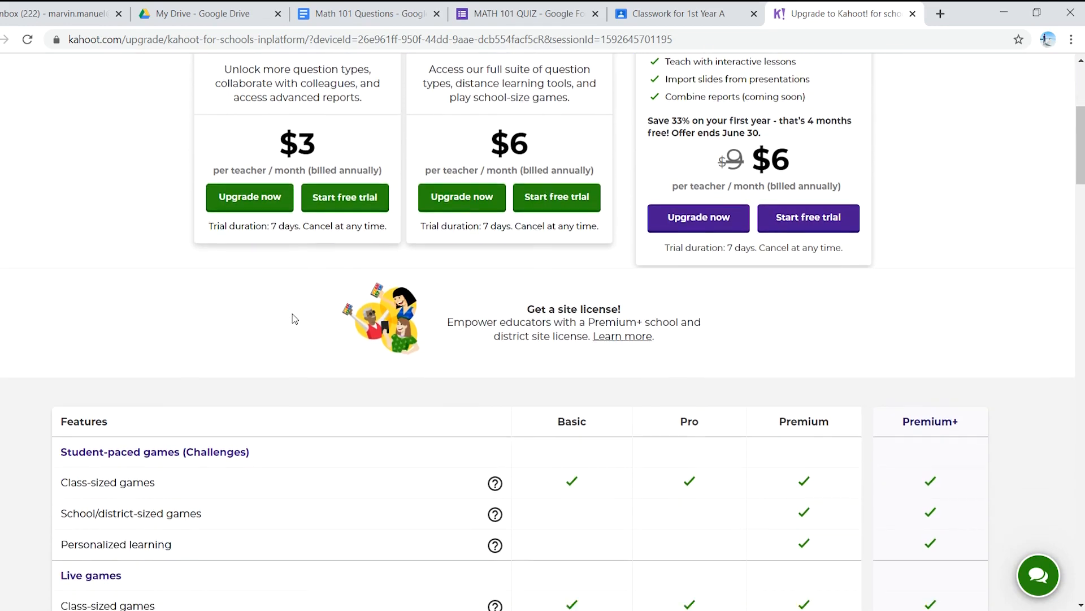
{"action": "scroll", "coordinate": [308, 322], "scroll_direction": "down", "scroll_amount": 2}
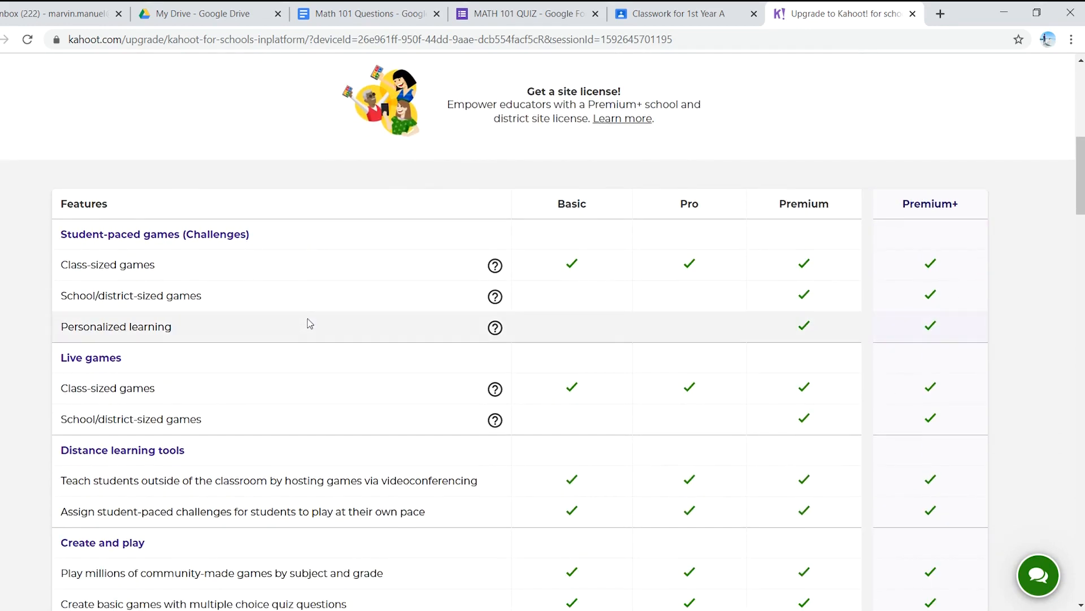
{"action": "scroll", "coordinate": [298, 330], "scroll_direction": "up", "scroll_amount": 6}
{"action": "scroll", "coordinate": [244, 341], "scroll_direction": "up", "scroll_amount": 3}
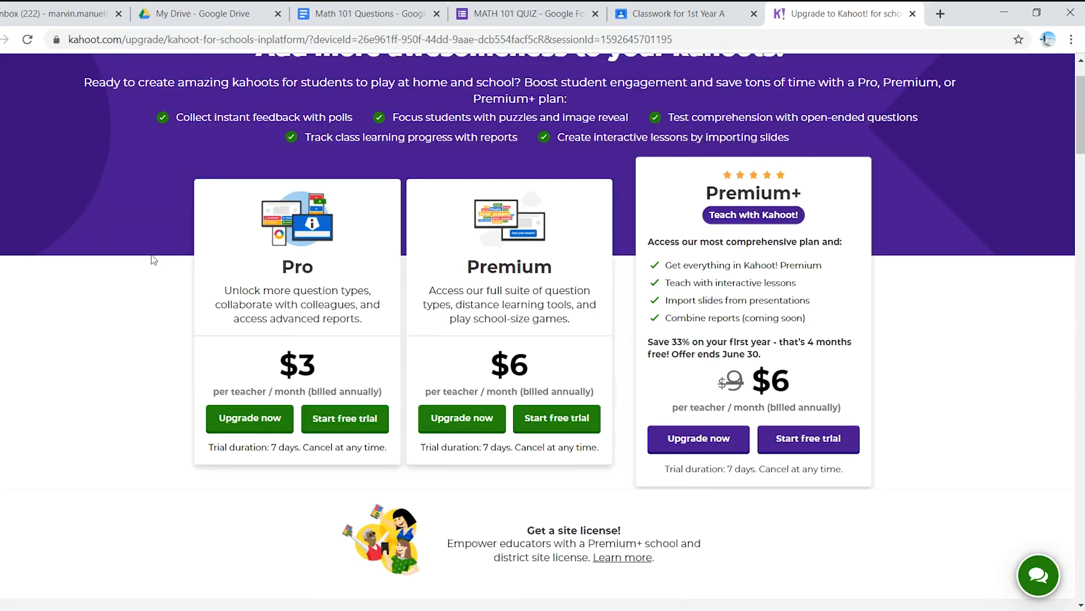
{"action": "scroll", "coordinate": [226, 503], "scroll_direction": "down", "scroll_amount": 5}
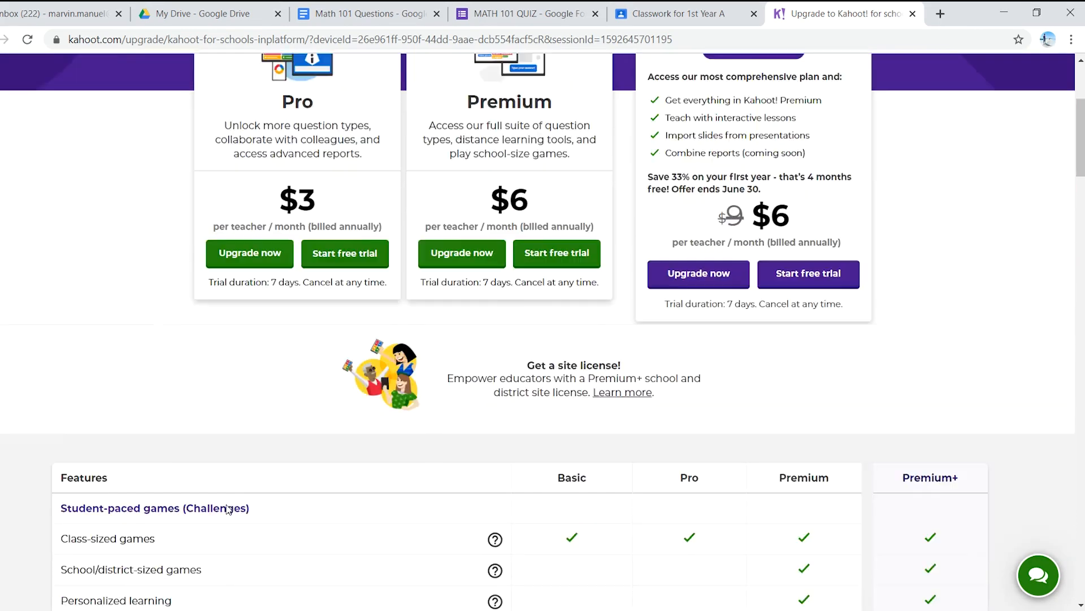
{"action": "scroll", "coordinate": [228, 492], "scroll_direction": "up", "scroll_amount": 3}
{"action": "scroll", "coordinate": [229, 492], "scroll_direction": "down", "scroll_amount": 1}
{"action": "scroll", "coordinate": [229, 491], "scroll_direction": "down", "scroll_amount": 6}
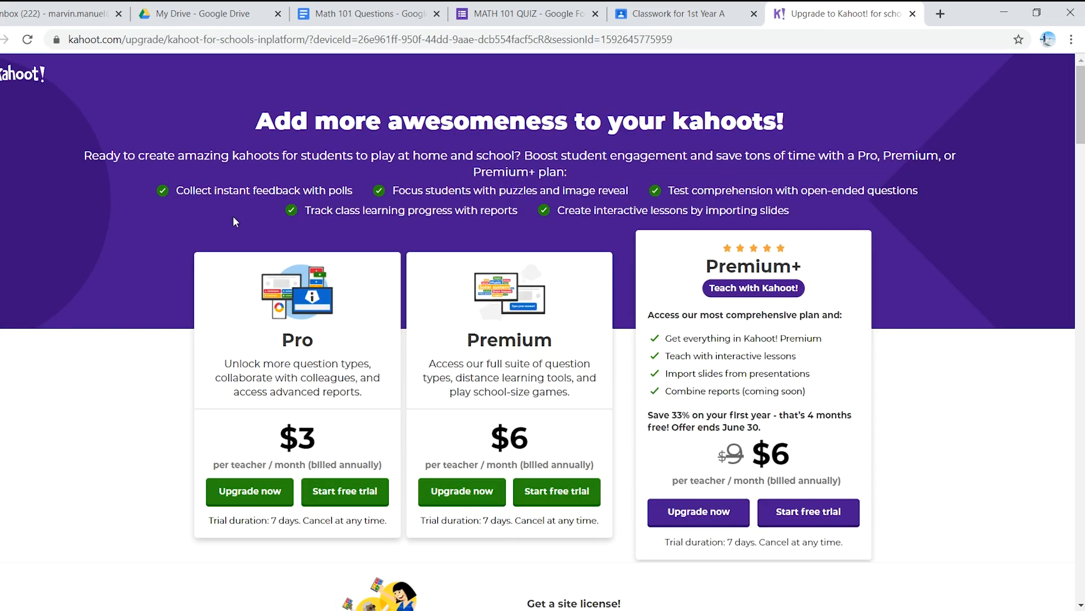
{"action": "key", "text": "alt+Left"}
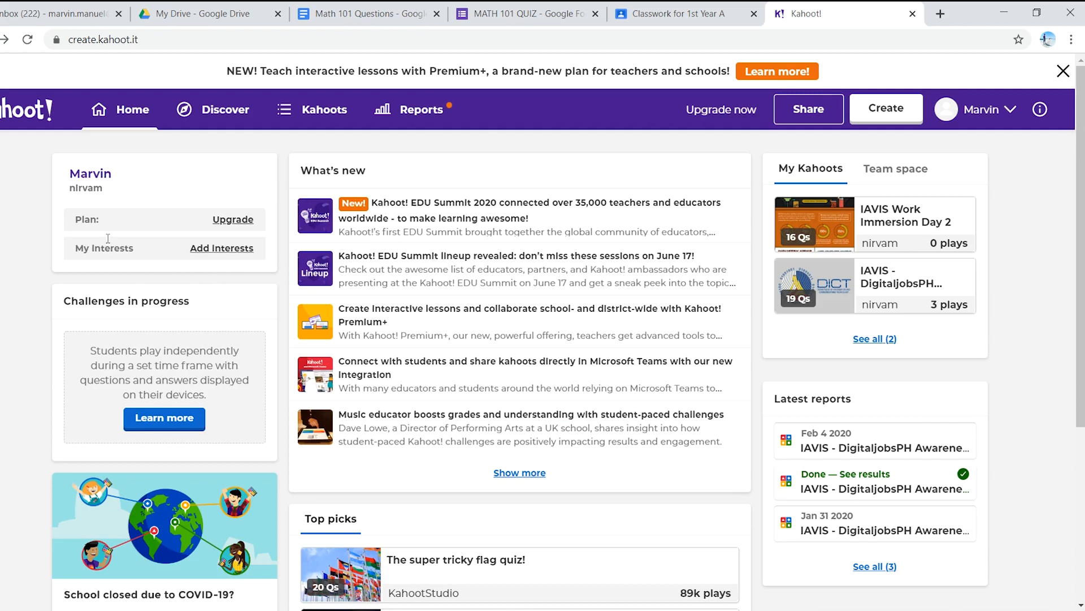
Step: Browse the templates for creating a kahoot from the Kahoots page, and create a new blank kahoot
{"action": "left_click", "coordinate": [318, 111]}
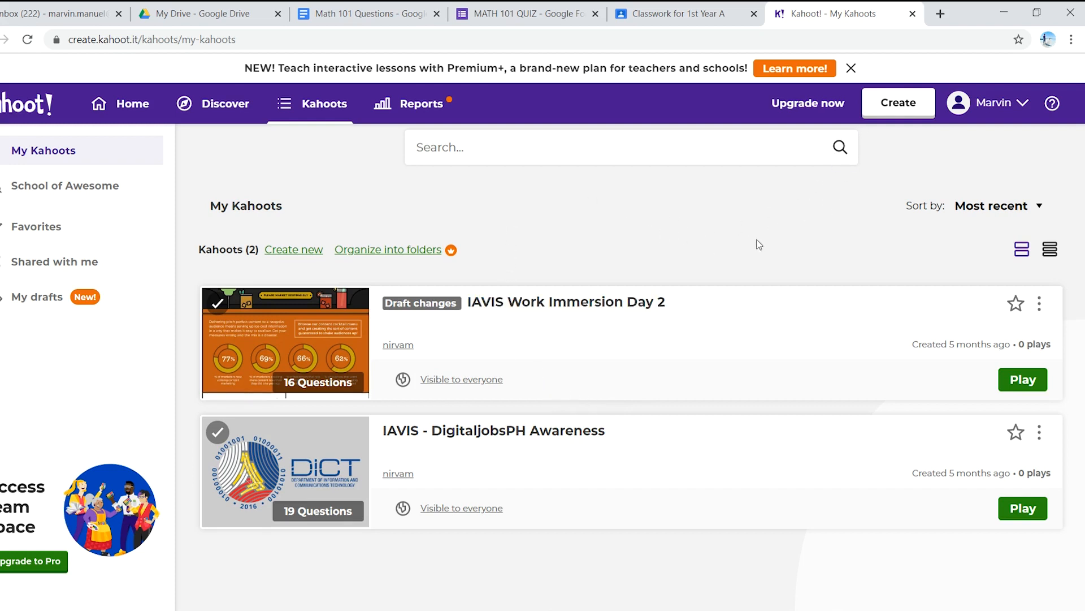
{"action": "left_click", "coordinate": [912, 109]}
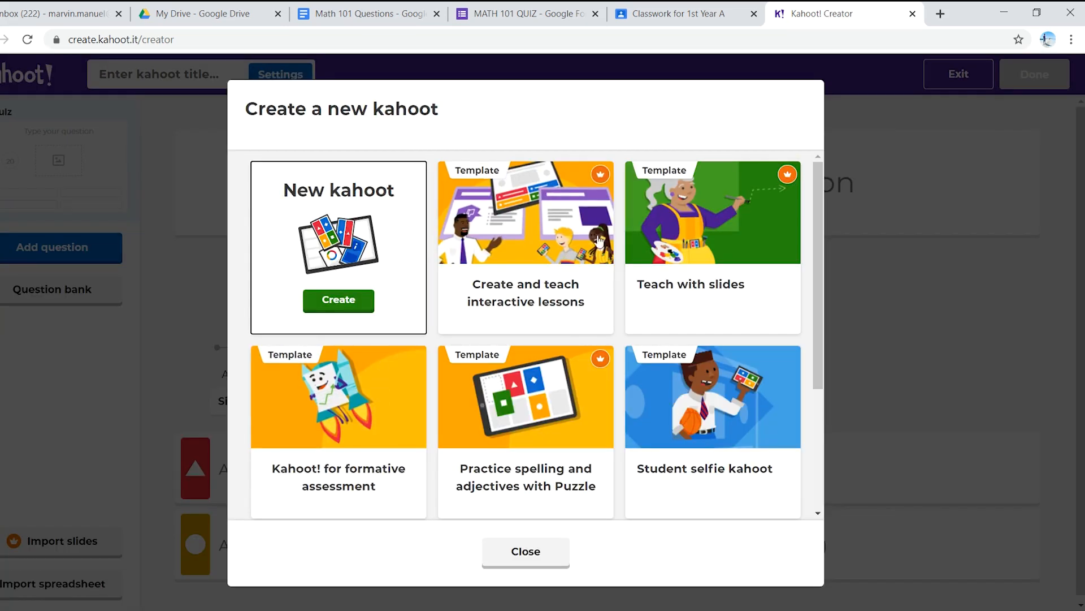
{"action": "scroll", "coordinate": [674, 310], "scroll_direction": "down", "scroll_amount": 1}
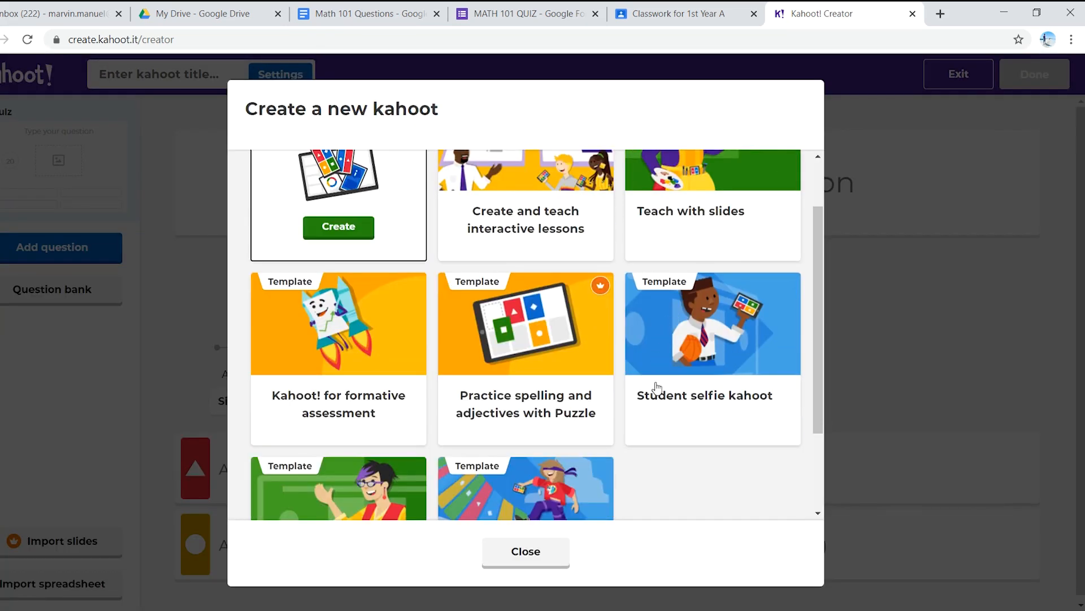
{"action": "scroll", "coordinate": [656, 387], "scroll_direction": "up", "scroll_amount": 1}
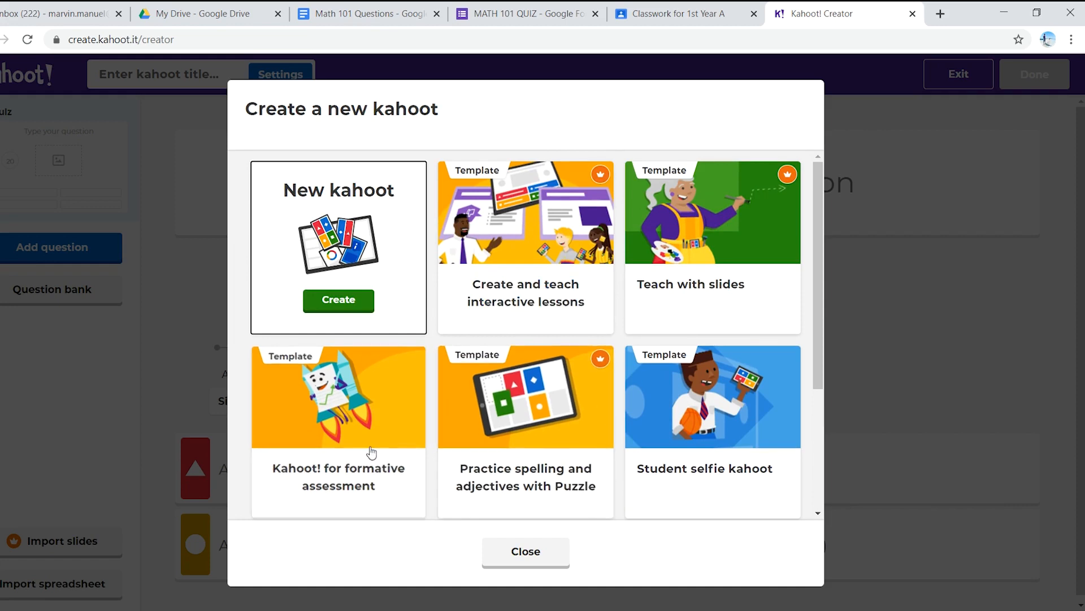
{"action": "scroll", "coordinate": [337, 460], "scroll_direction": "down", "scroll_amount": 2}
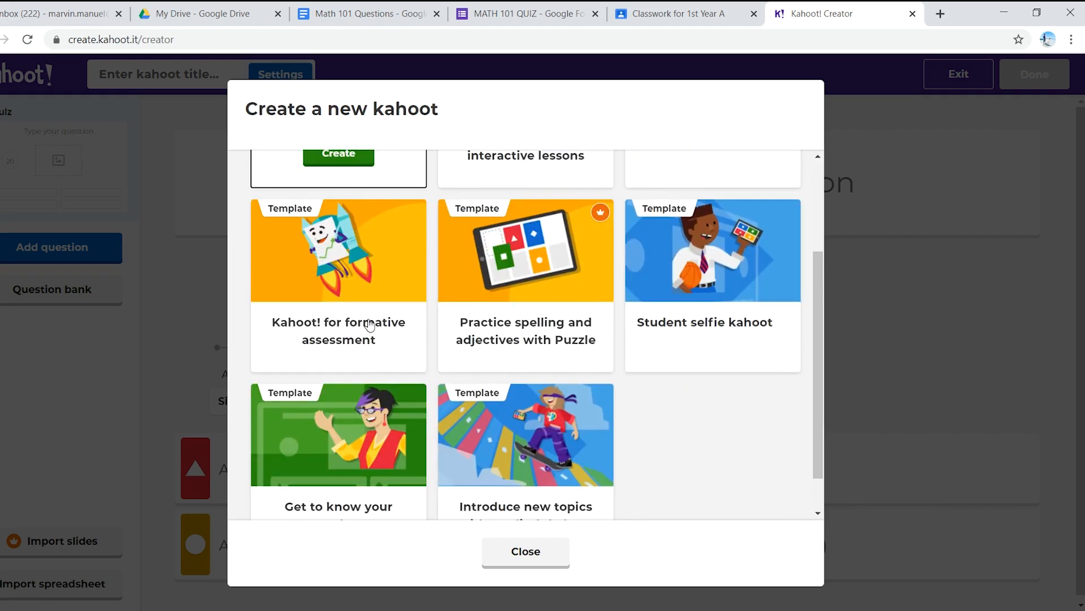
{"action": "scroll", "coordinate": [339, 361], "scroll_direction": "up", "scroll_amount": 2}
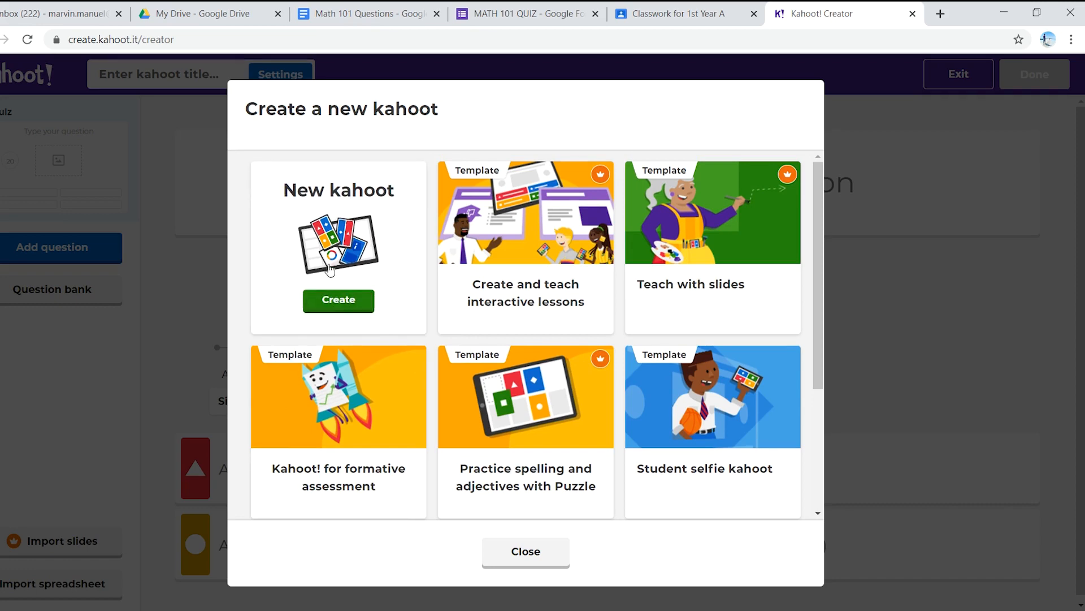
{"action": "left_click", "coordinate": [341, 301]}
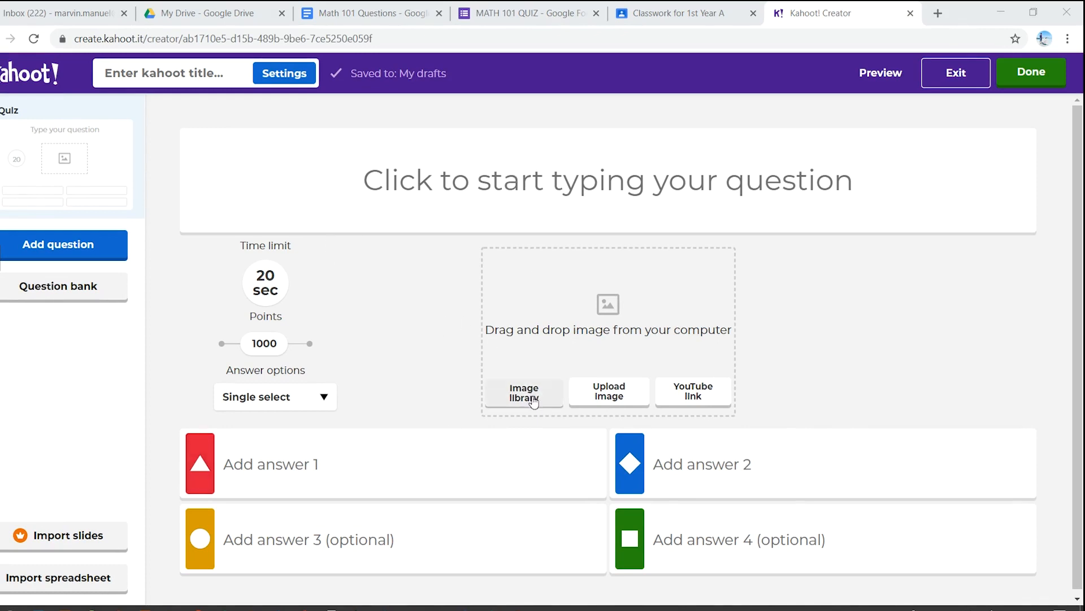
Step: Examine the question's image library and its Single select and Multi-select answer options without changing anything
{"action": "left_click", "coordinate": [481, 381]}
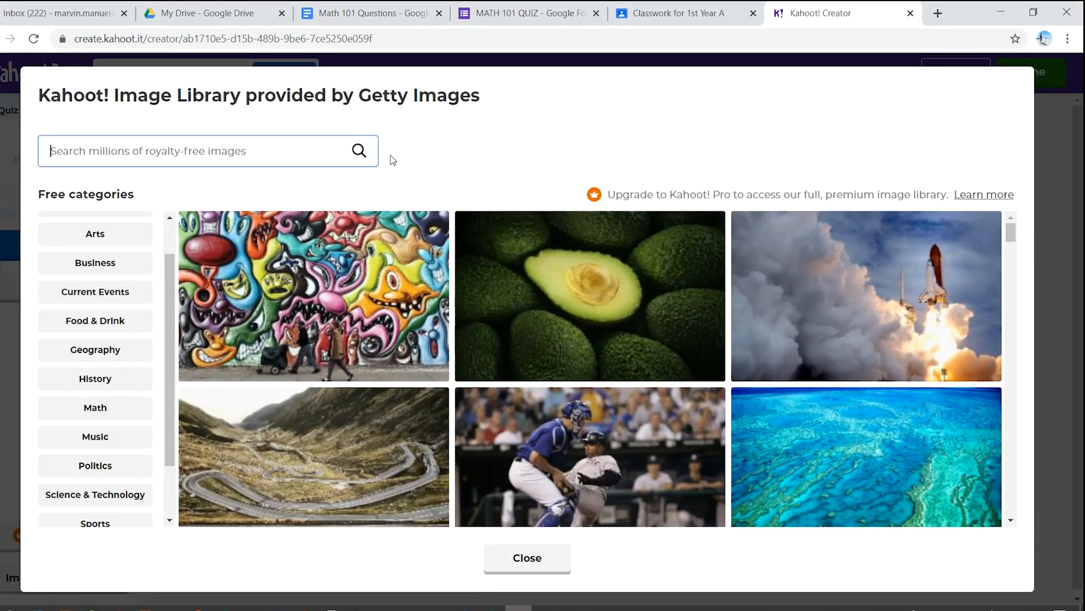
{"action": "left_click", "coordinate": [549, 551]}
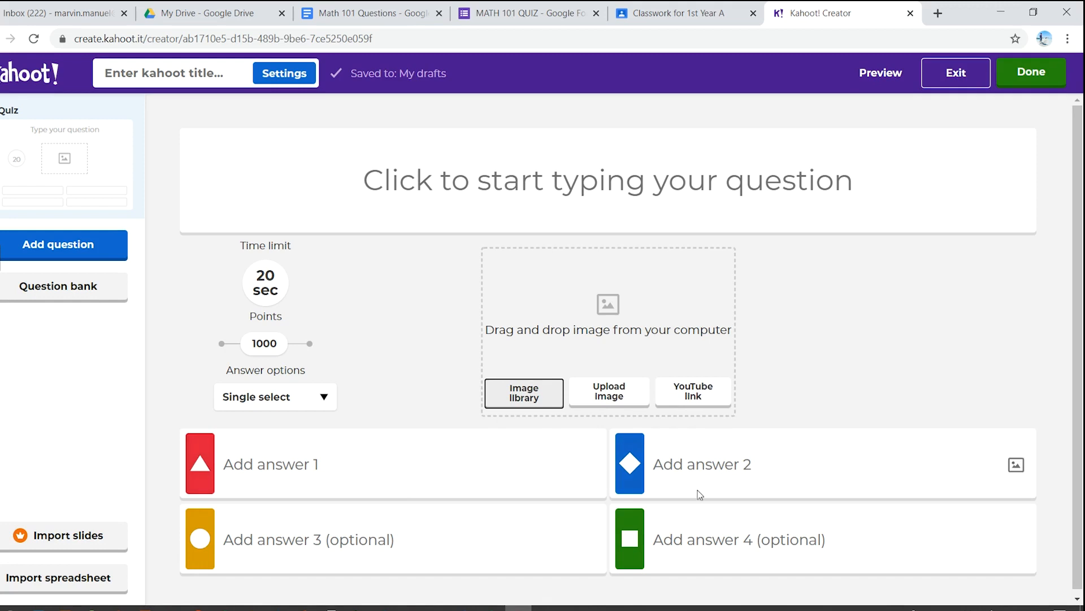
{"action": "scroll", "coordinate": [351, 478], "scroll_direction": "down", "scroll_amount": 1}
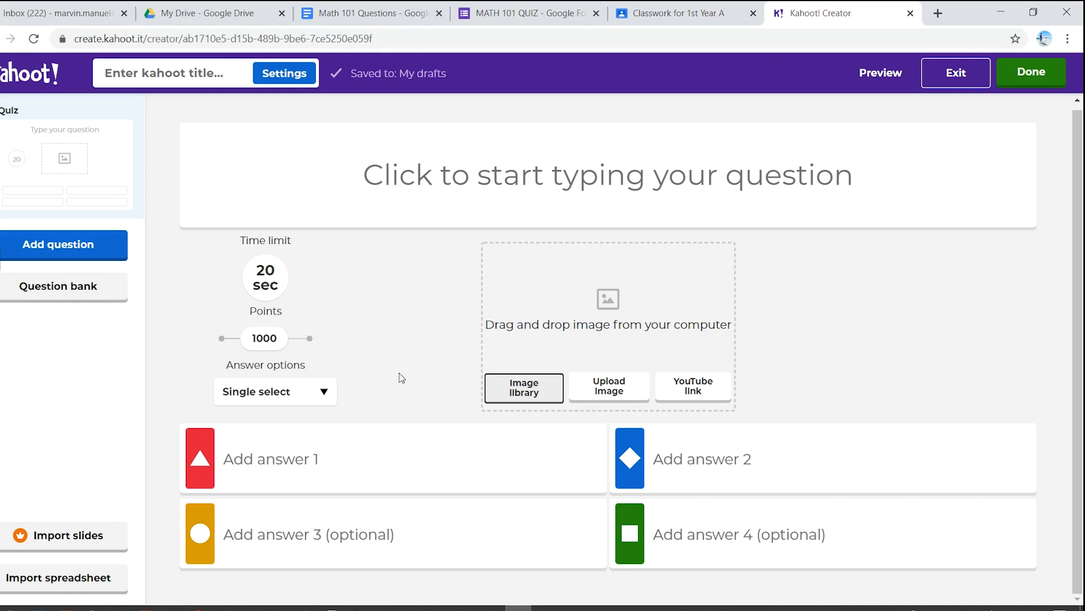
{"action": "left_click", "coordinate": [325, 391]}
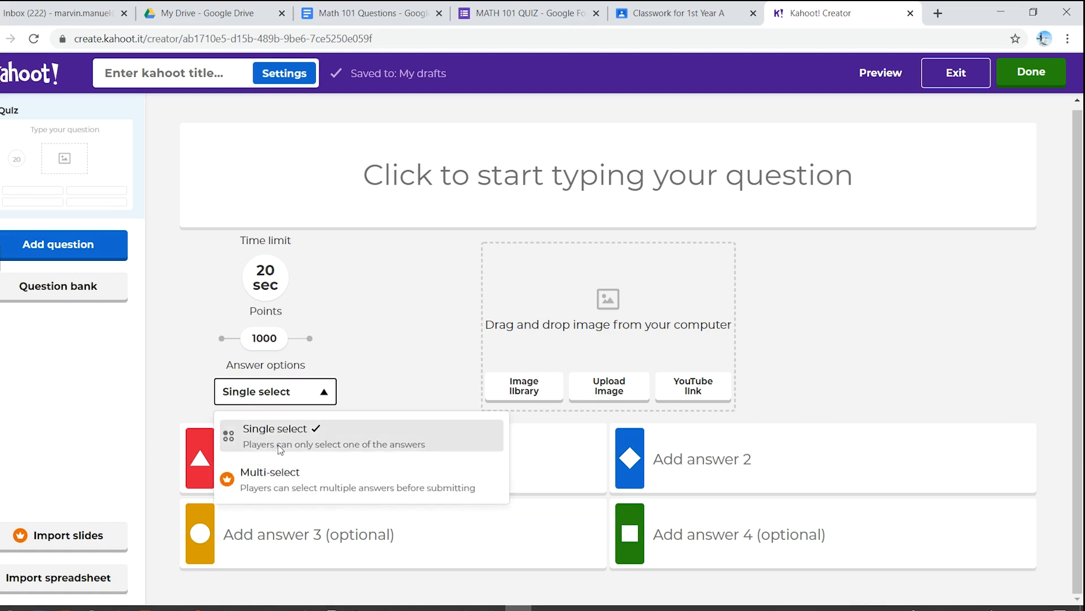
{"action": "left_click", "coordinate": [374, 375]}
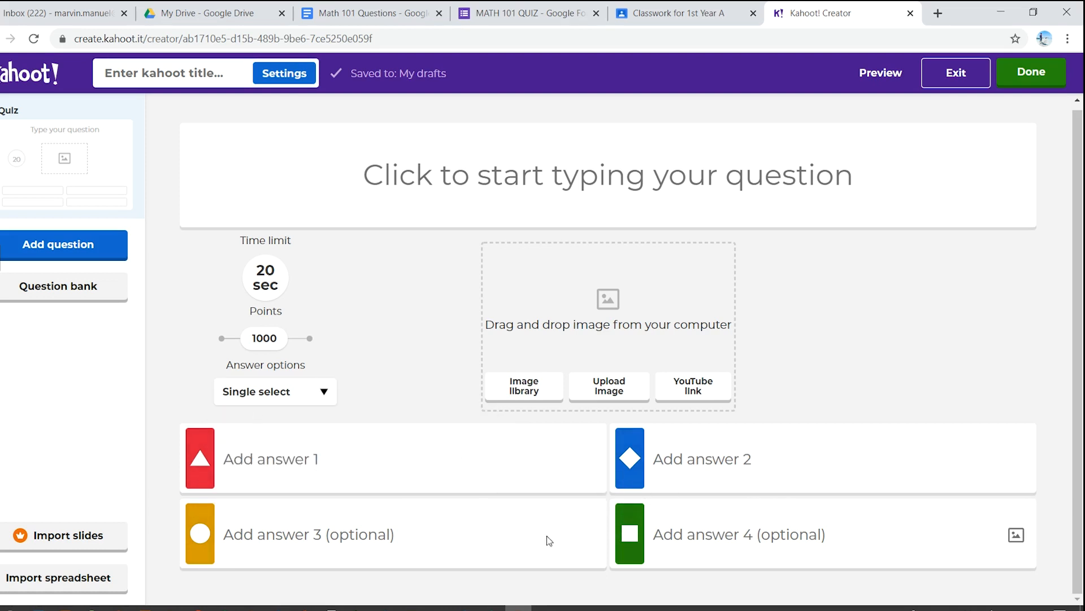
{"action": "left_click", "coordinate": [318, 398]}
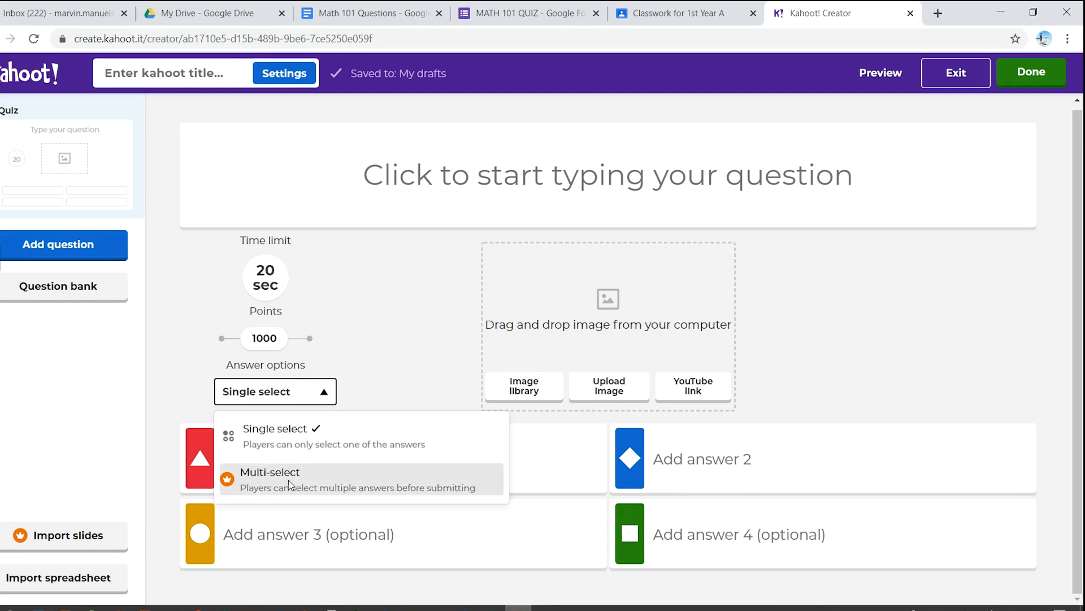
{"action": "left_click", "coordinate": [382, 381]}
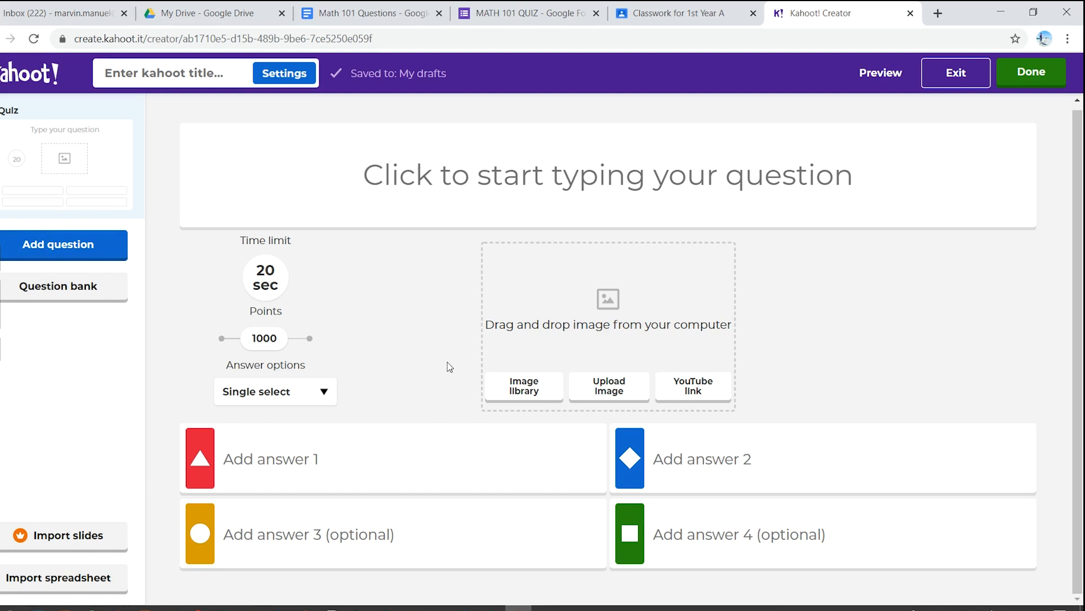
Step: Copy "How many sides does a rectangle have?" from the Math 101 Questions document into the first Kahoot quiz question
{"action": "left_click", "coordinate": [371, 12]}
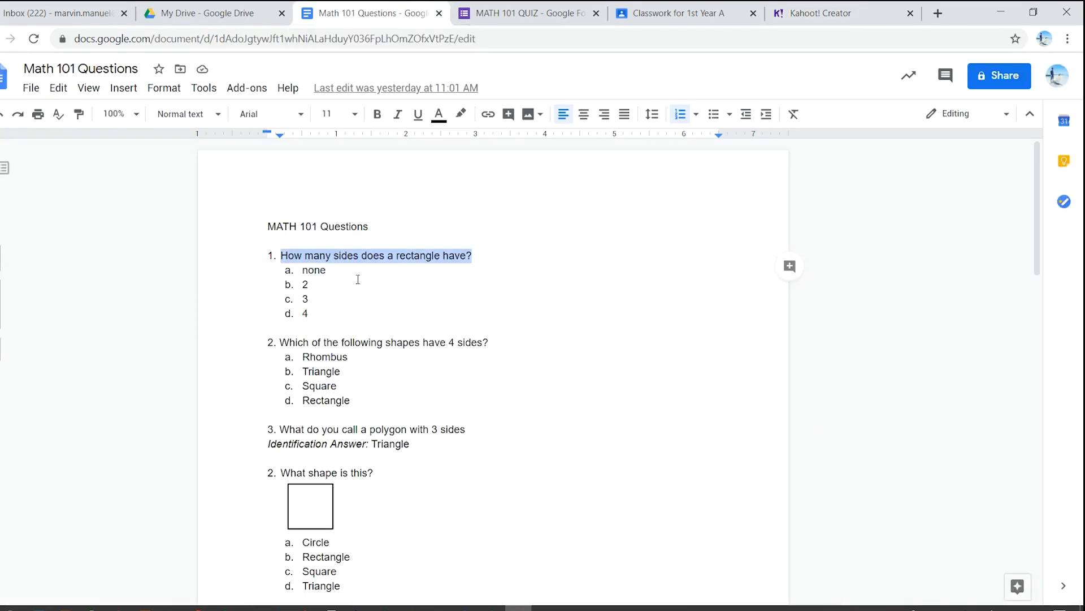
{"action": "left_click", "coordinate": [486, 257]}
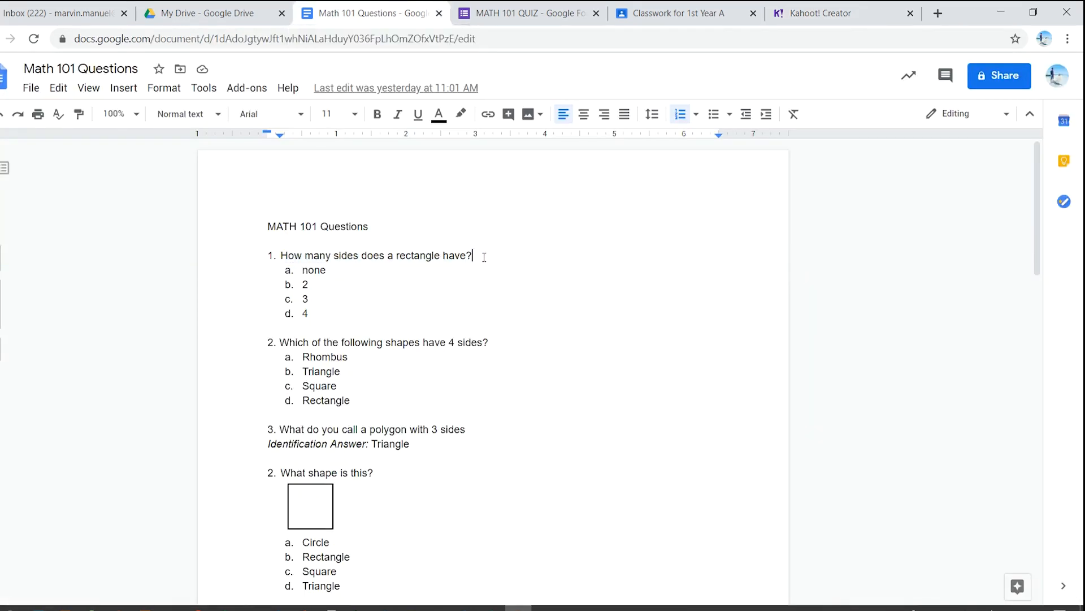
{"action": "left_click_drag", "start_coordinate": [475, 256], "coordinate": [287, 250]}
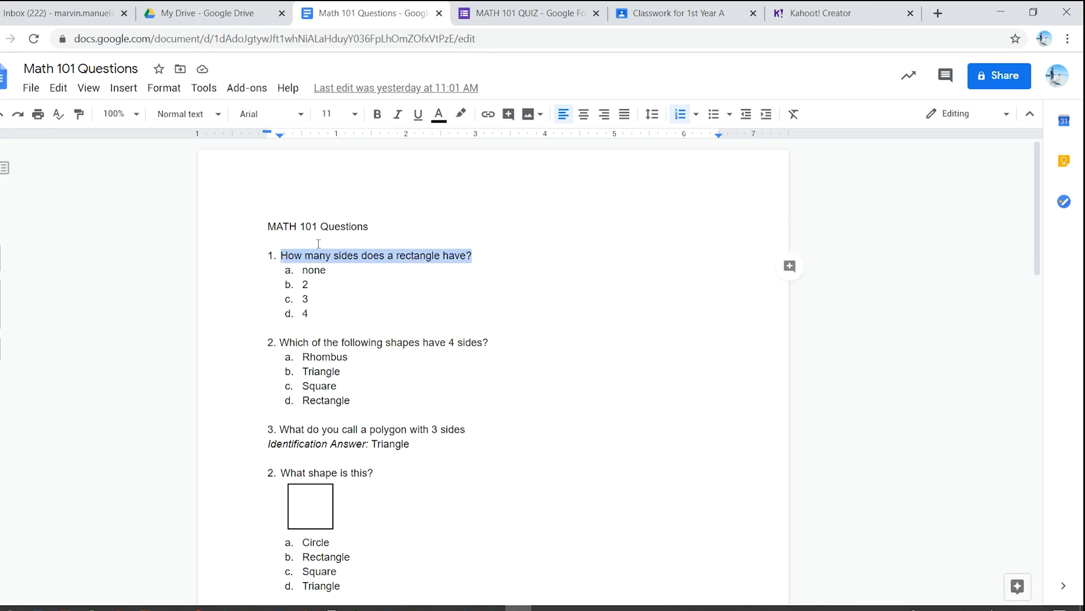
{"action": "left_click", "coordinate": [820, 12]}
{"action": "left_click", "coordinate": [505, 199]}
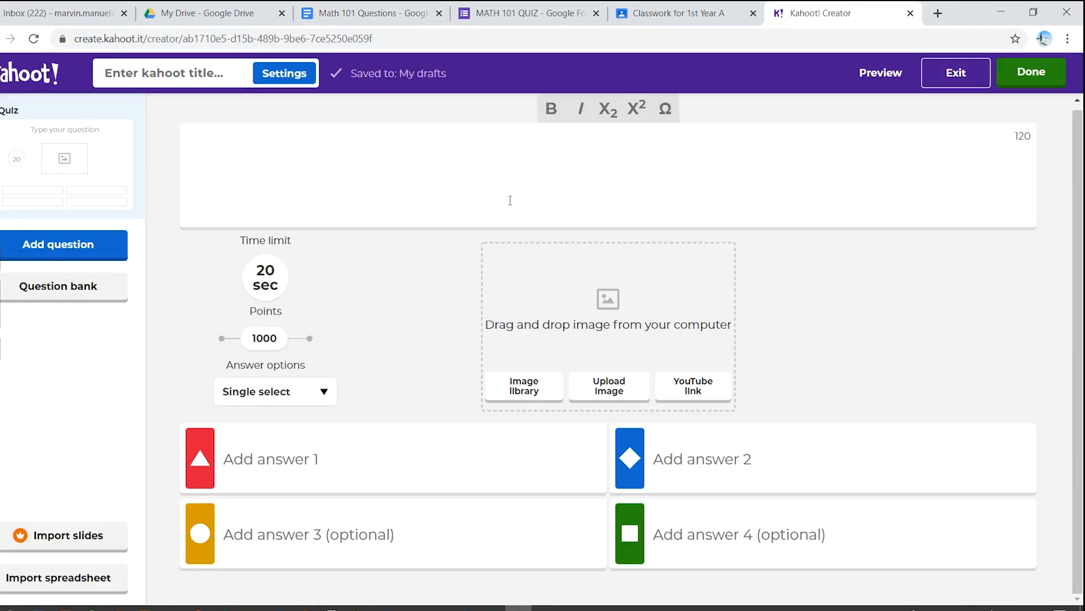
{"action": "type", "text": "How many sides does a rectangle have?"}
Step: Copy the option "none" from the Math 101 Questions document into answer 1 of the rectangle question in Kahoot
{"action": "left_click", "coordinate": [373, 12]}
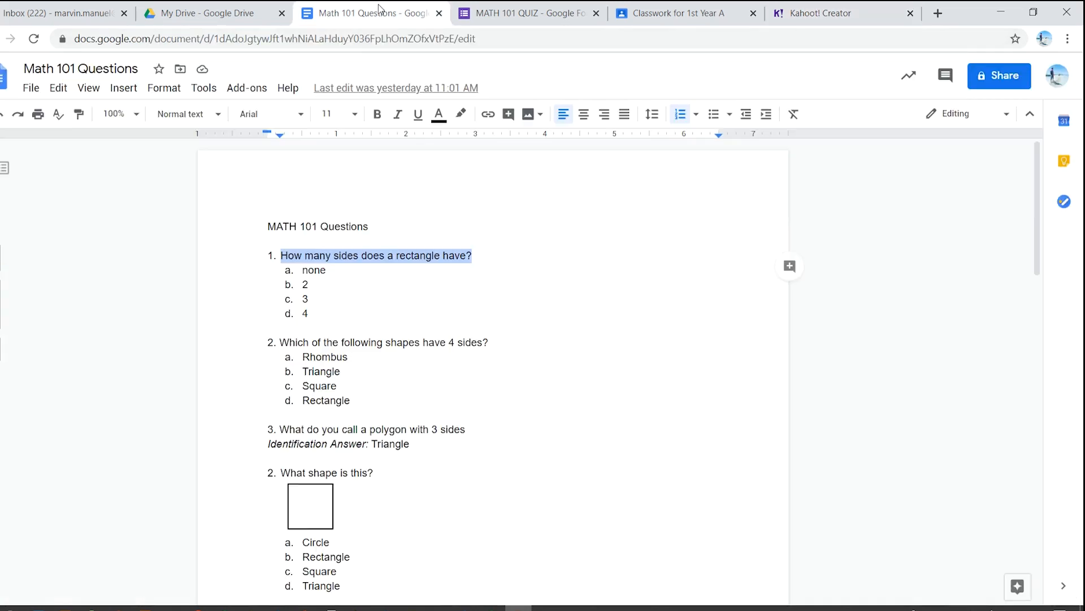
{"action": "left_click_drag", "start_coordinate": [331, 271], "coordinate": [305, 272]}
{"action": "key", "text": "ctrl+c"}
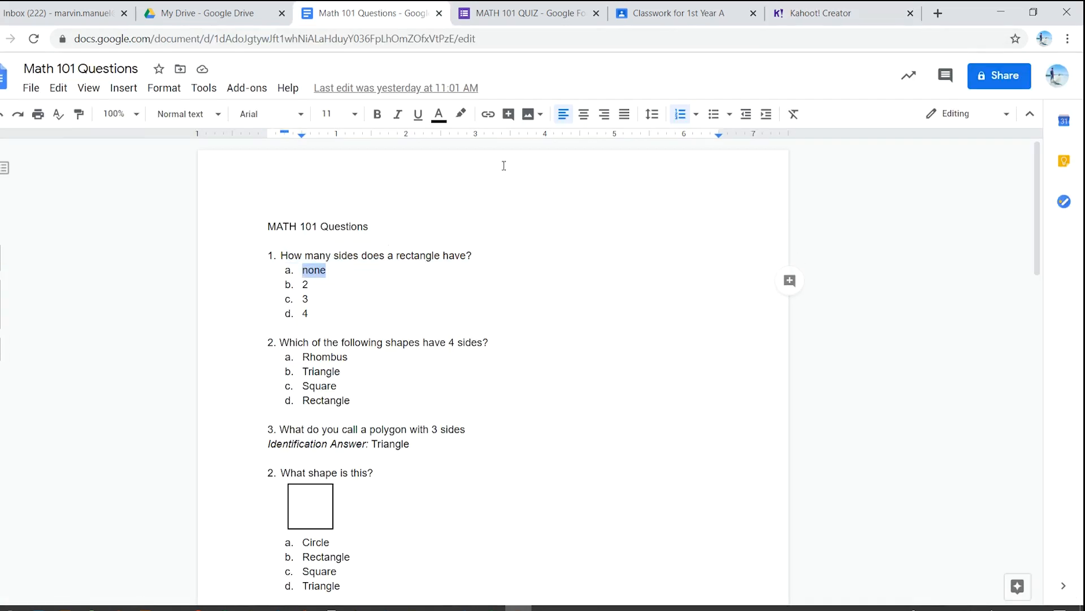
{"action": "left_click", "coordinate": [836, 13]}
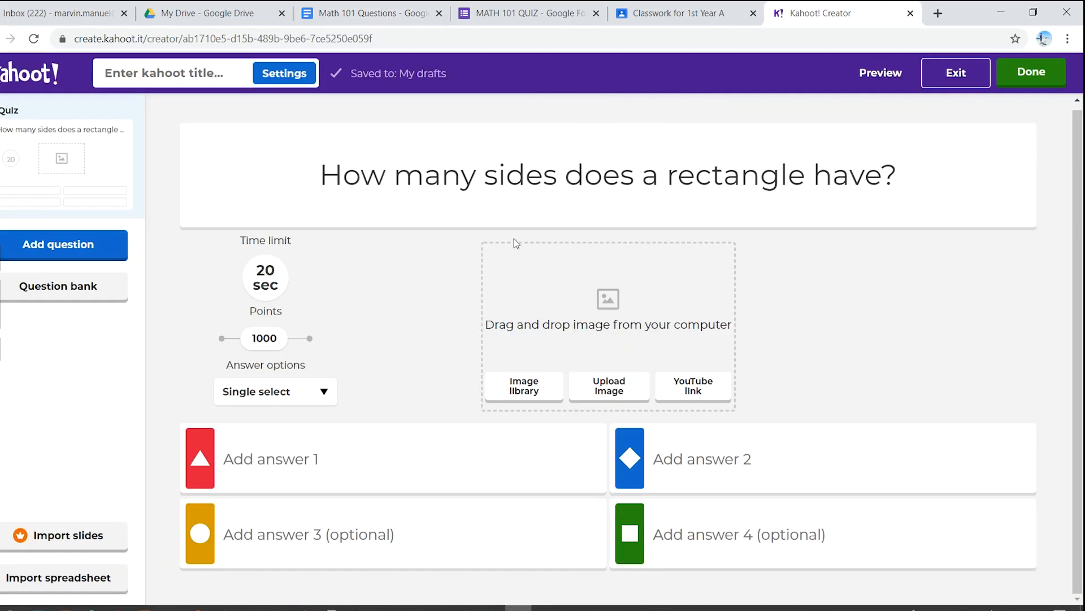
{"action": "left_click", "coordinate": [372, 442]}
{"action": "key", "text": "ctrl+v"}
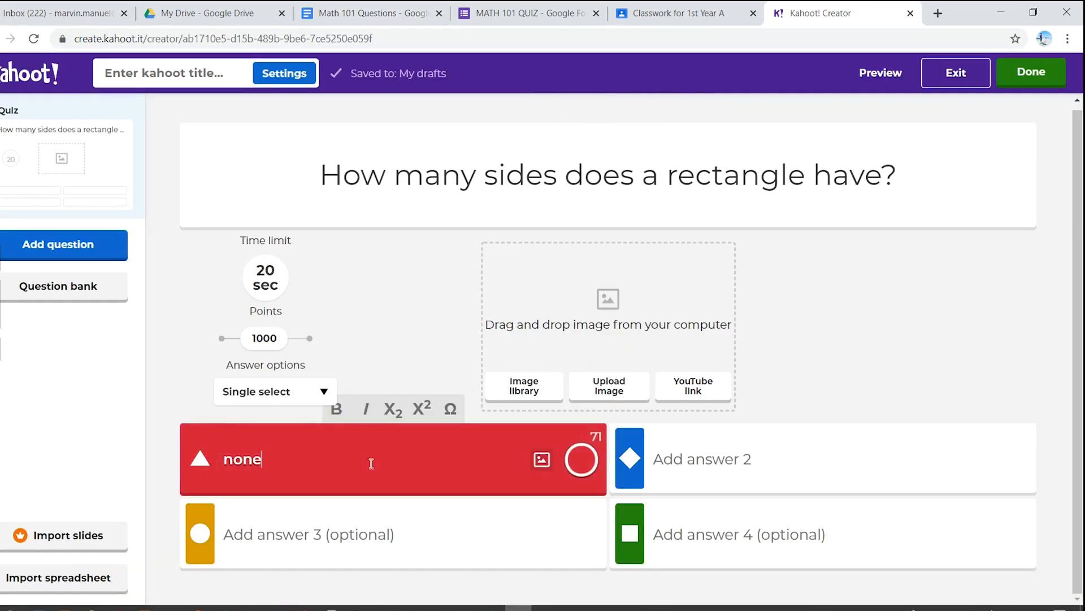
Step: Enter 2, 3 and 4 as answers 2, 3 and 4 of the rectangle question and mark 4 as correct
{"action": "left_click", "coordinate": [401, 11]}
{"action": "left_click", "coordinate": [791, 11]}
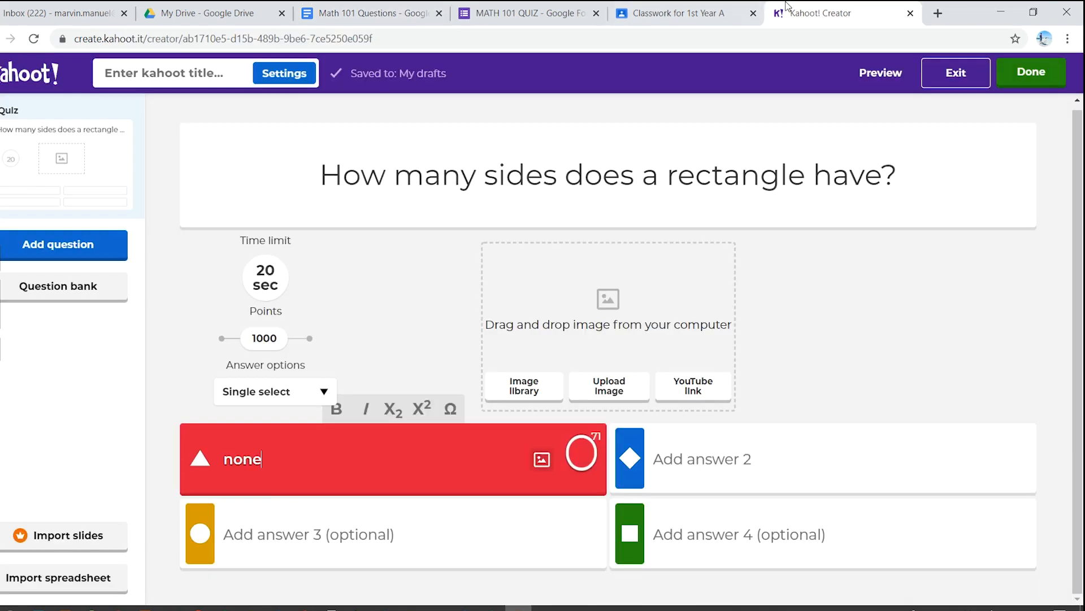
{"action": "left_click", "coordinate": [261, 521]}
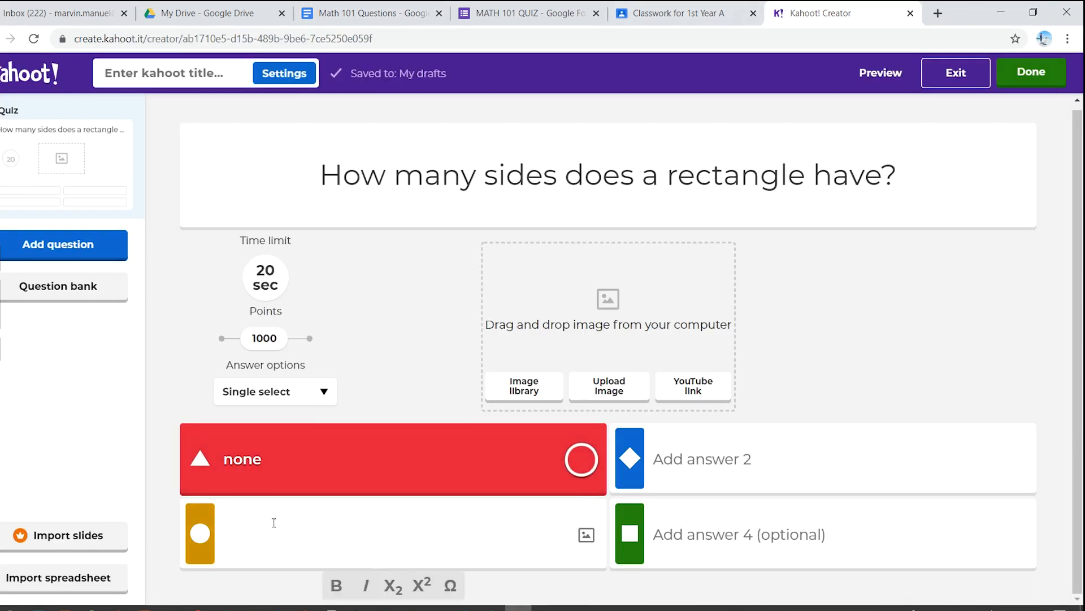
{"action": "left_click", "coordinate": [728, 464]}
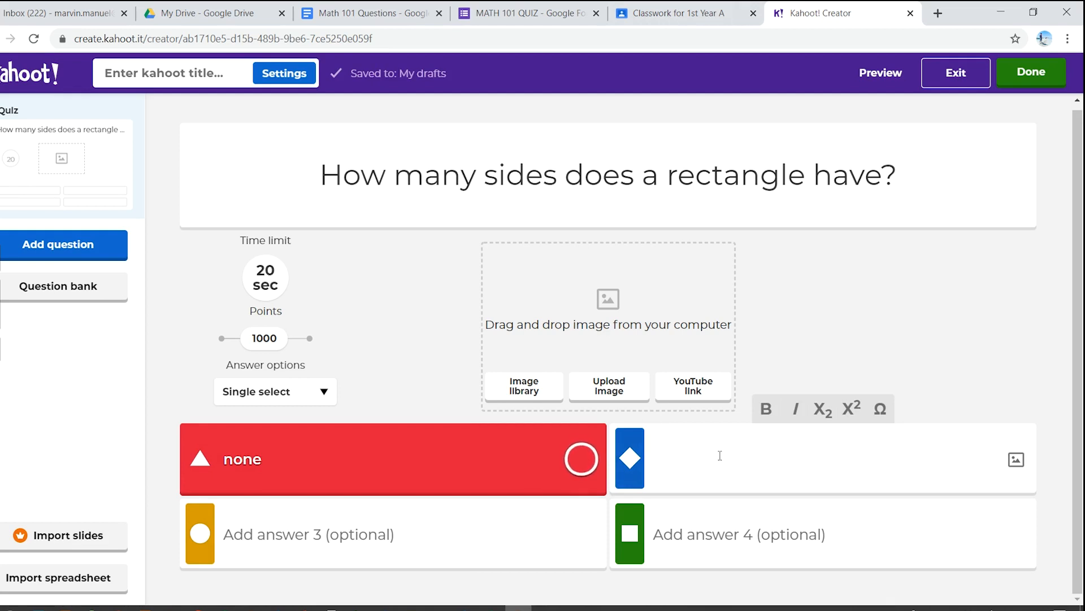
{"action": "type", "text": "2"}
{"action": "left_click", "coordinate": [394, 542]}
{"action": "type", "text": "3"}
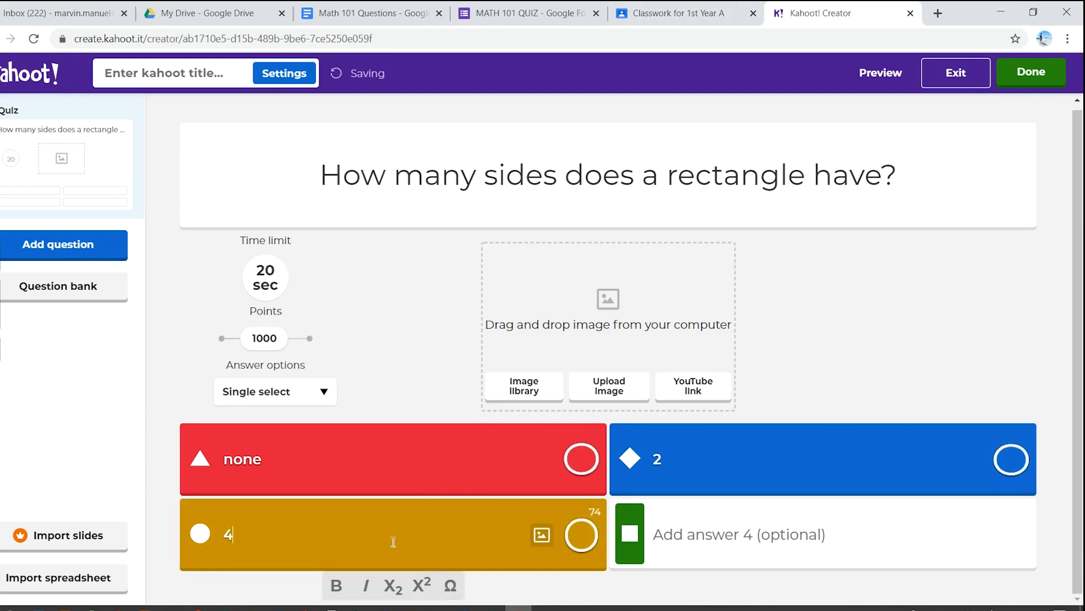
{"action": "left_click", "coordinate": [707, 544]}
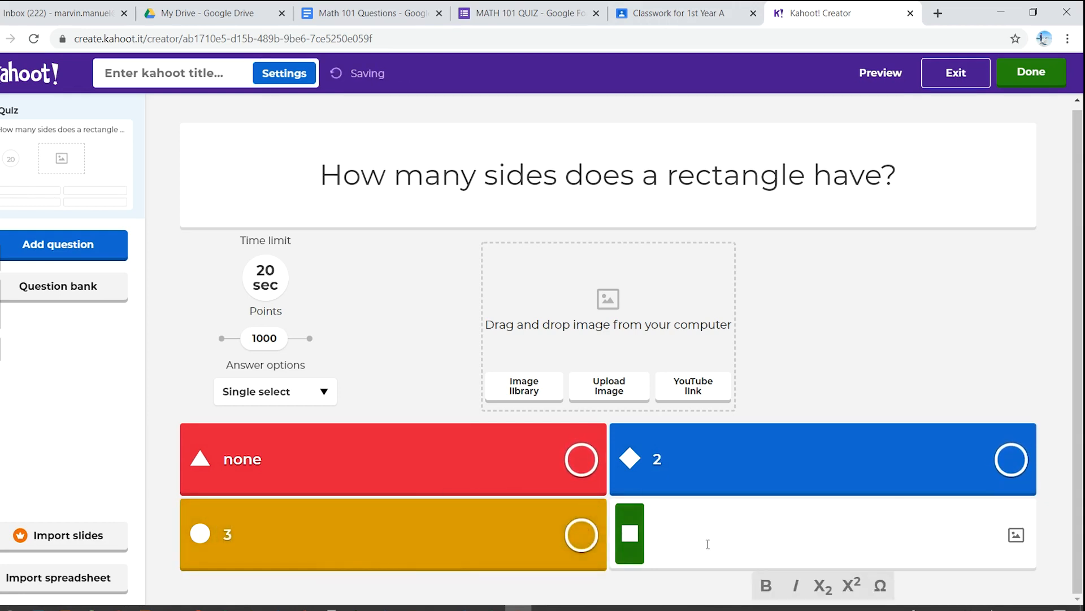
{"action": "type", "text": "4"}
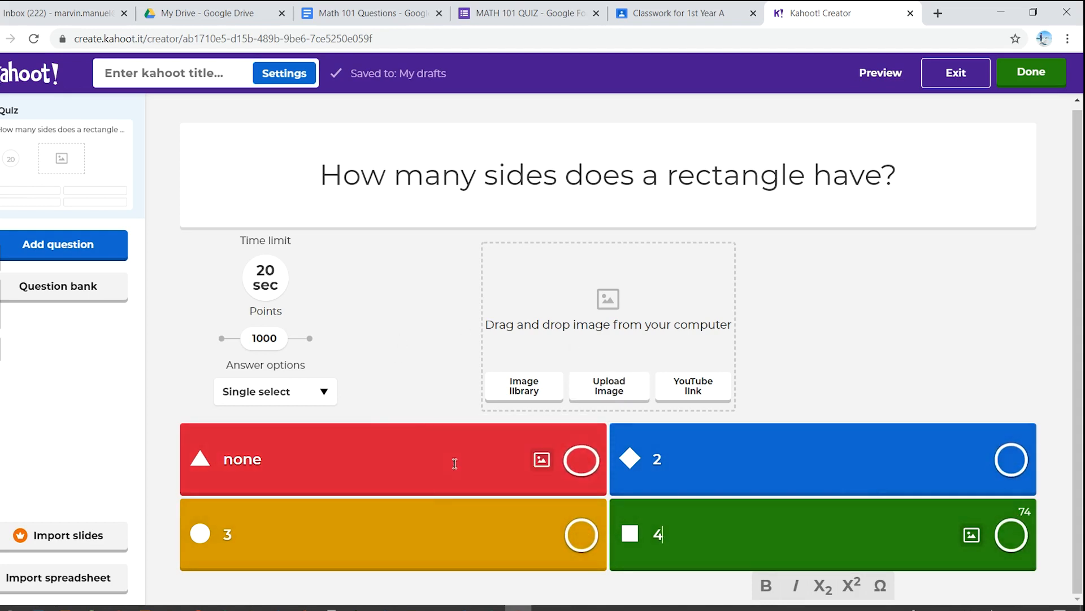
{"action": "left_click", "coordinate": [1012, 534]}
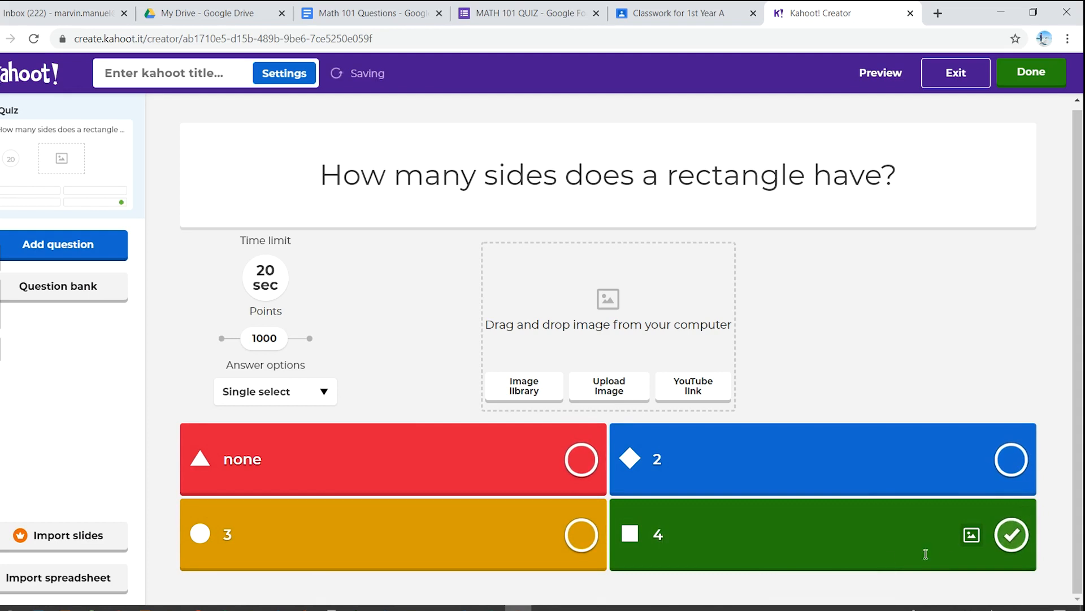
Step: Add a second Quiz question and fill it with "Which of the following shapes have 4 sides?" copied from the Math 101 Questions document
{"action": "left_click", "coordinate": [101, 251]}
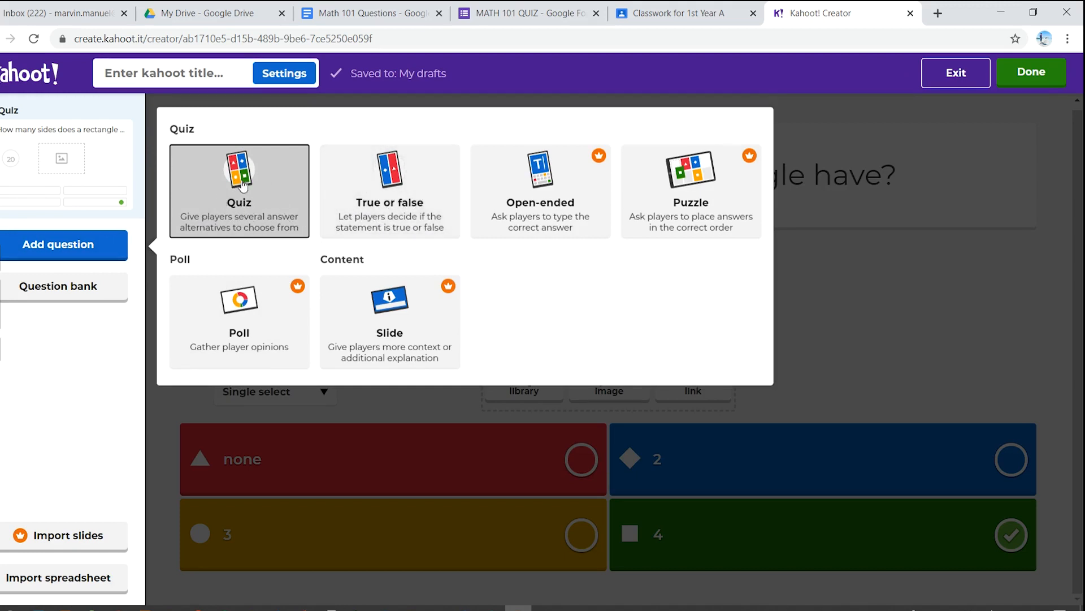
{"action": "left_click", "coordinate": [232, 184]}
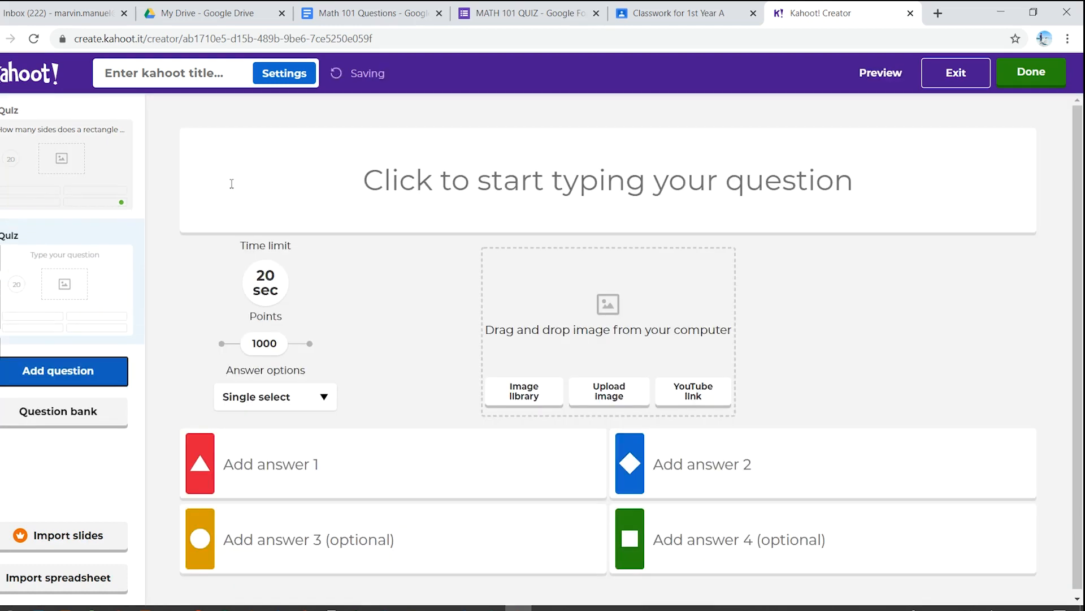
{"action": "left_click", "coordinate": [373, 13]}
{"action": "left_click_drag", "start_coordinate": [287, 342], "coordinate": [501, 346]}
{"action": "key", "text": "ctrl+c"}
{"action": "left_click", "coordinate": [842, 13]}
{"action": "left_click", "coordinate": [444, 169]}
{"action": "key", "text": "ctrl+v"}
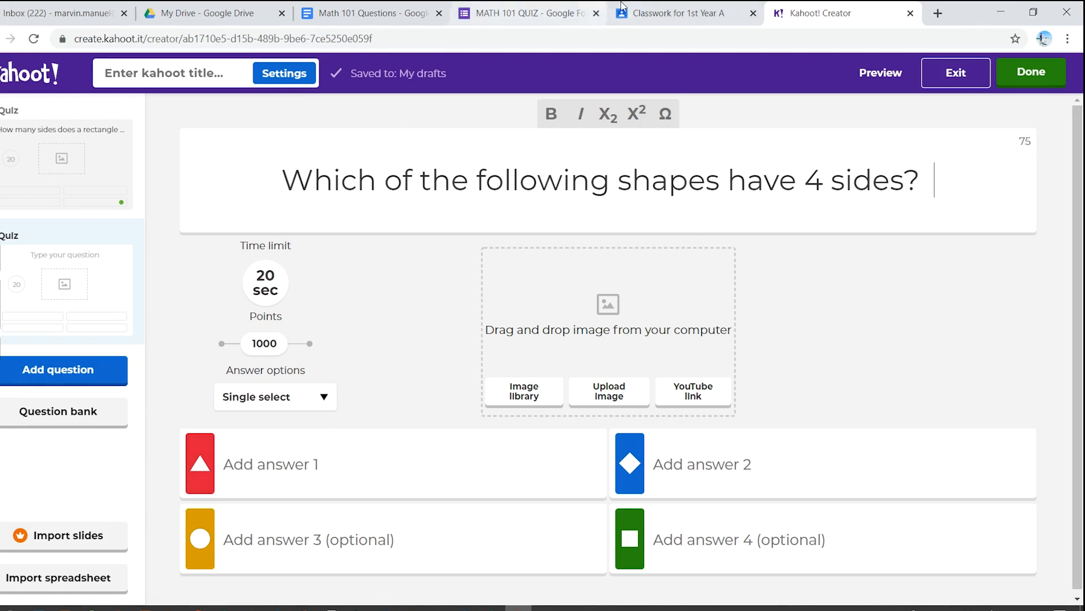
Step: Copy the option "Rhombus" from the Math 101 Questions document into answer 2 of the 4-sided shapes question in Kahoot
{"action": "left_click", "coordinate": [379, 7]}
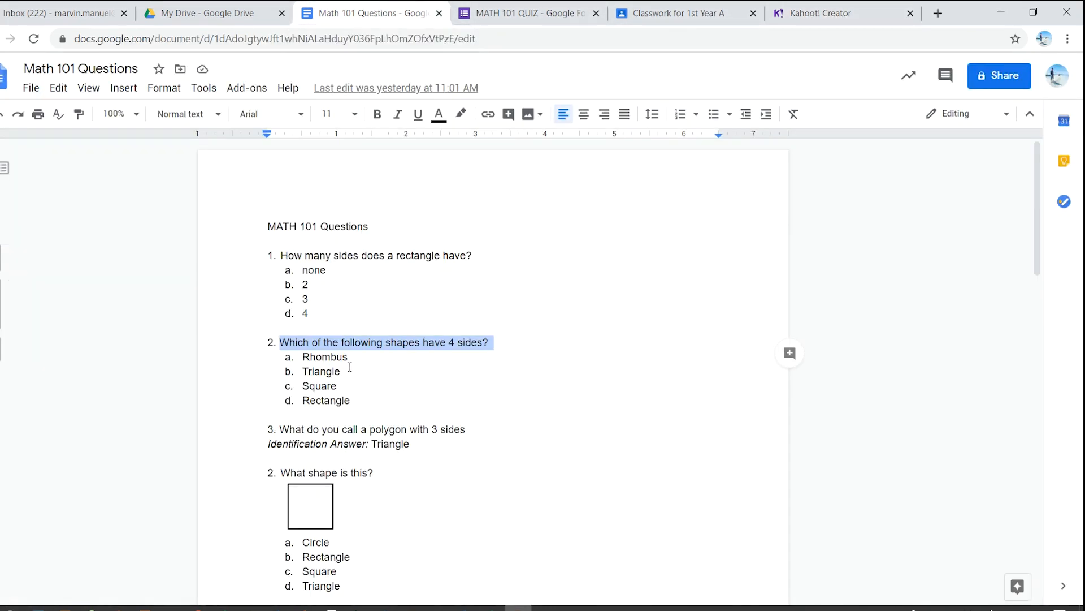
{"action": "left_click_drag", "start_coordinate": [352, 357], "coordinate": [304, 357]}
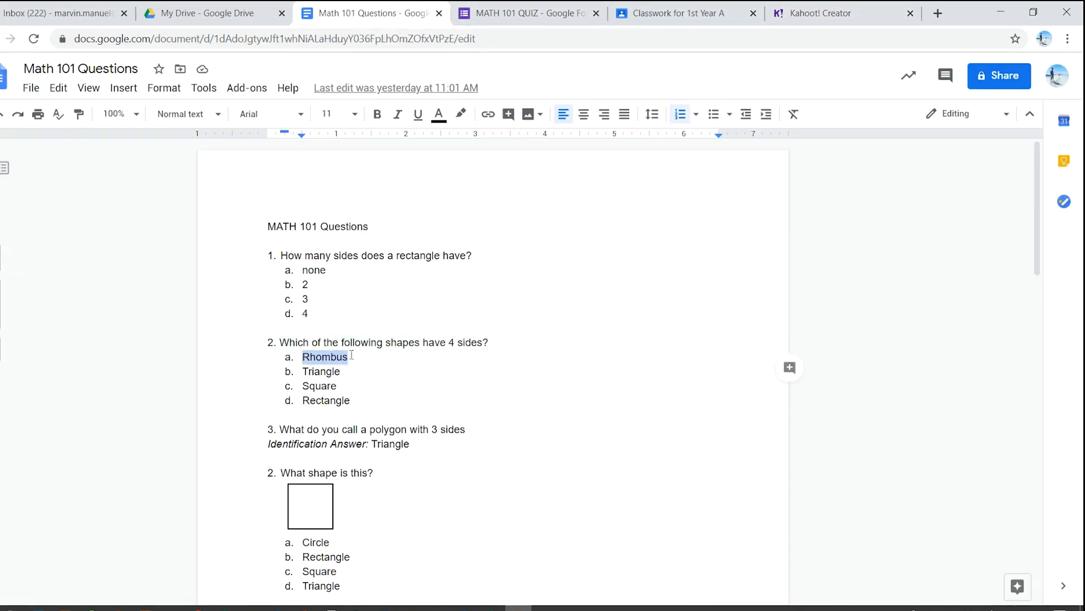
{"action": "left_click", "coordinate": [772, 8]}
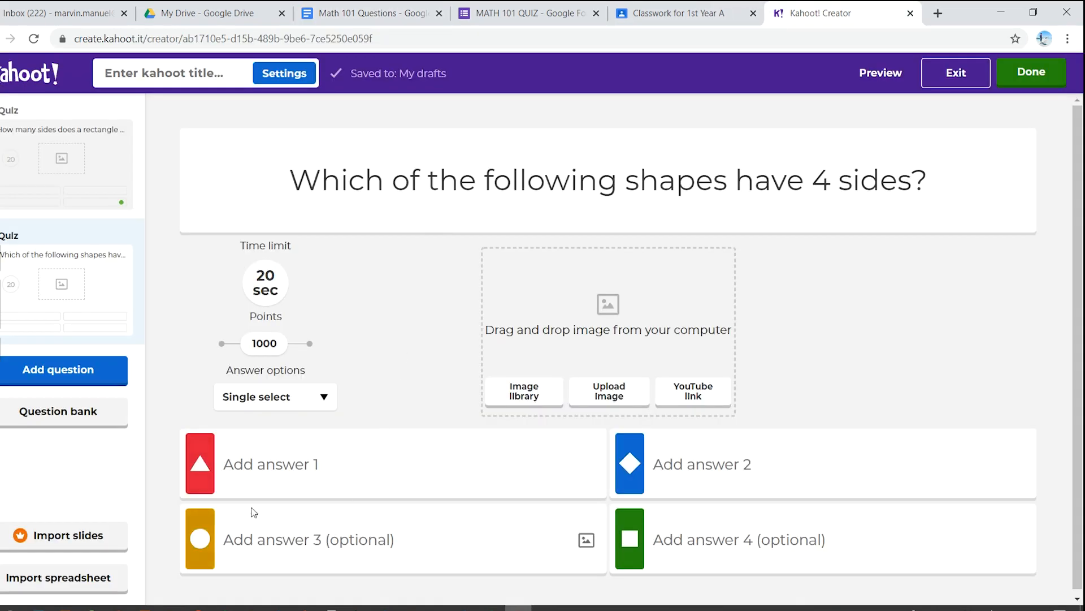
{"action": "left_click", "coordinate": [707, 467]}
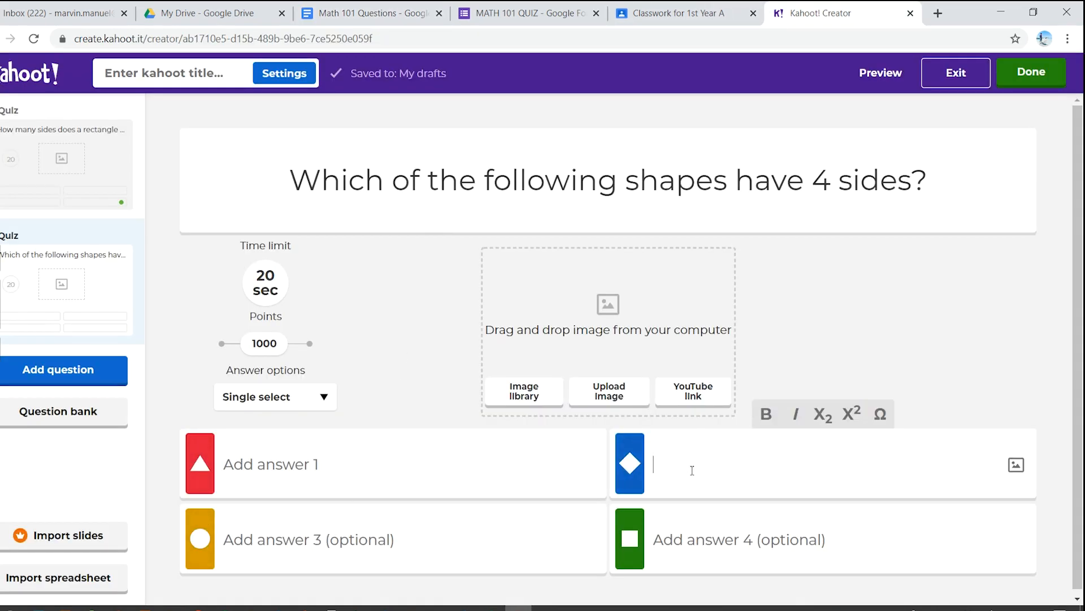
{"action": "key", "text": "ctrl+v"}
Step: Enter Triangle, Pentagon and Hexagon as answers 1, 3 and 4 of the 4-sided shapes question and mark Rhombus as correct
{"action": "left_click", "coordinate": [489, 467]}
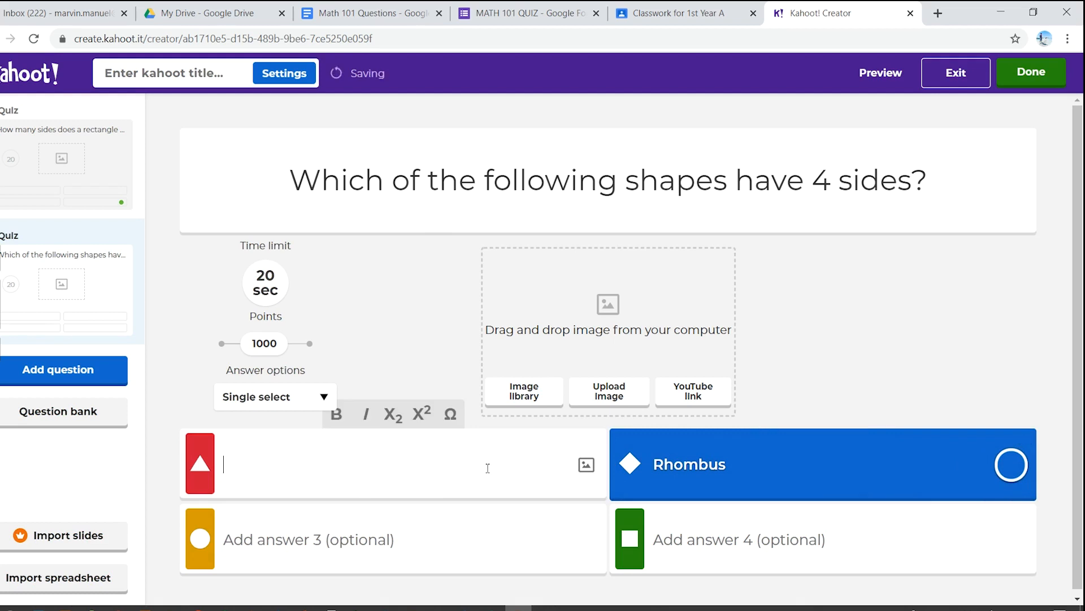
{"action": "type", "text": "T"}
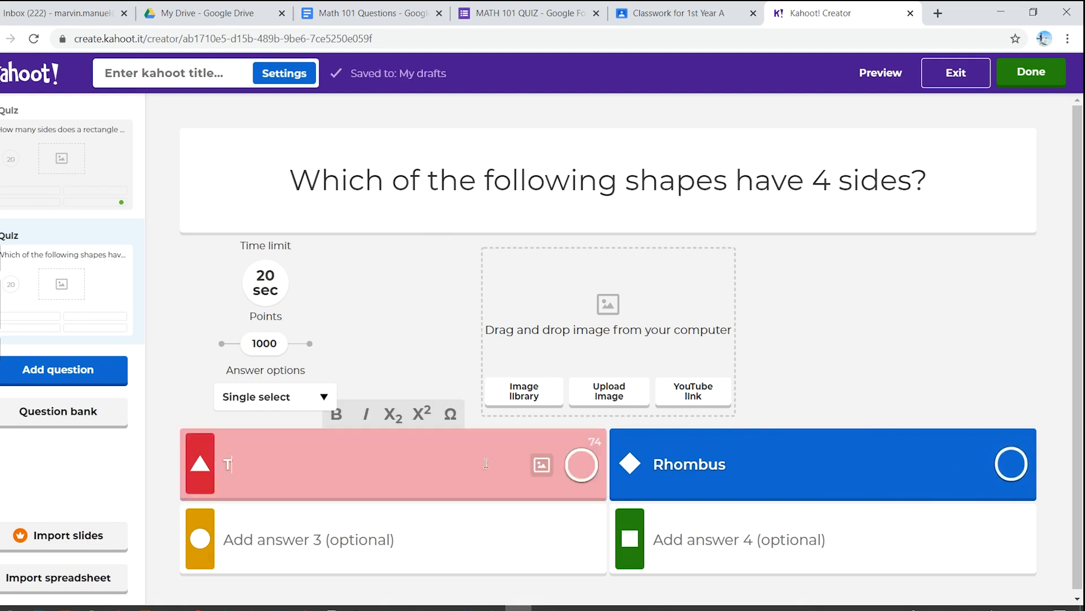
{"action": "type", "text": "riangle"}
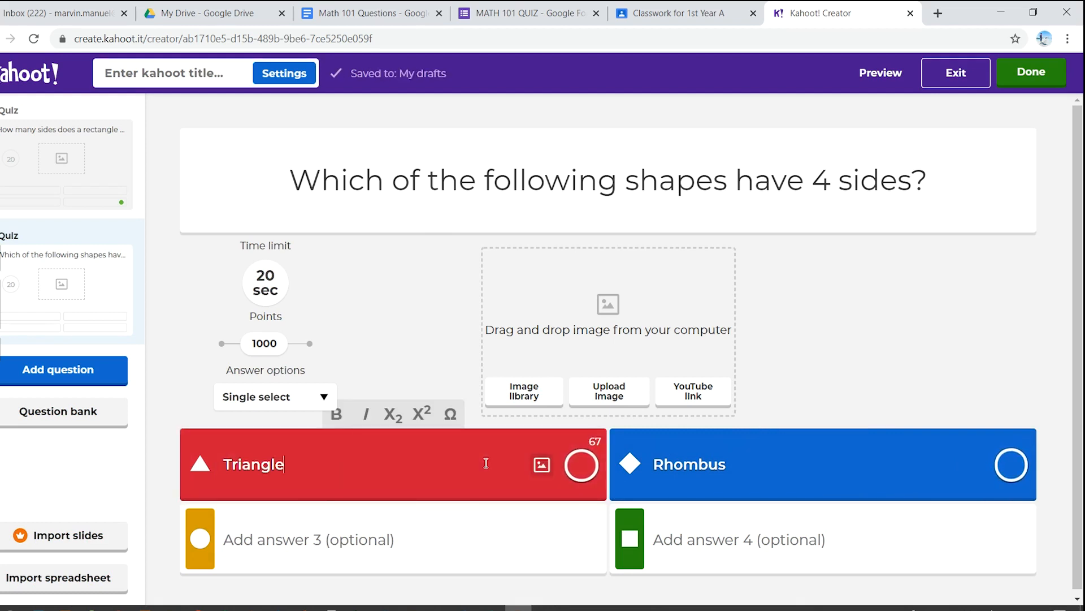
{"action": "left_click", "coordinate": [465, 524]}
{"action": "type", "text": "P"}
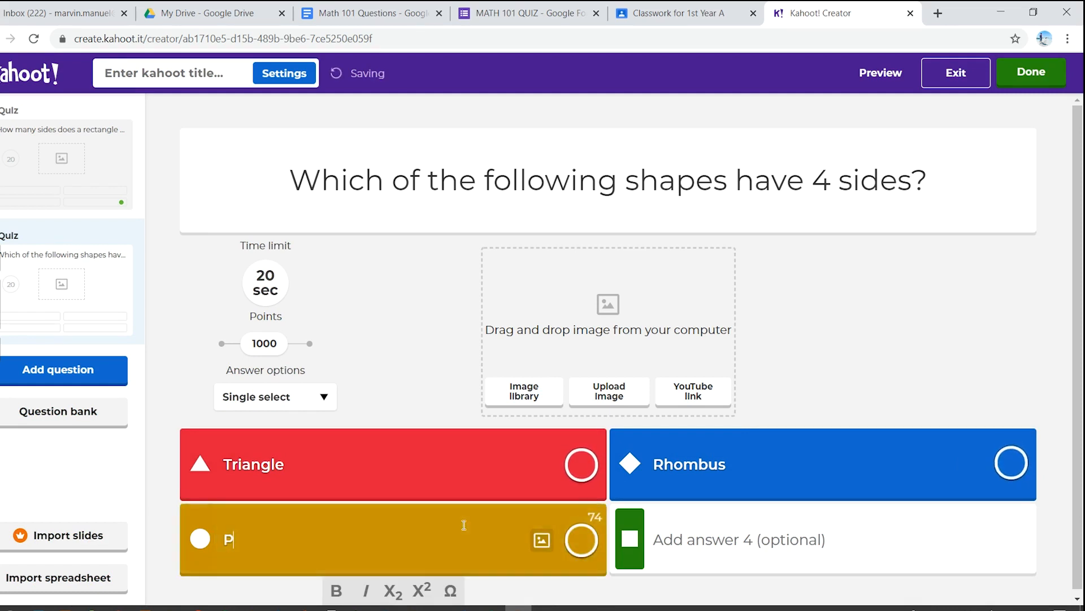
{"action": "type", "text": "entagon"}
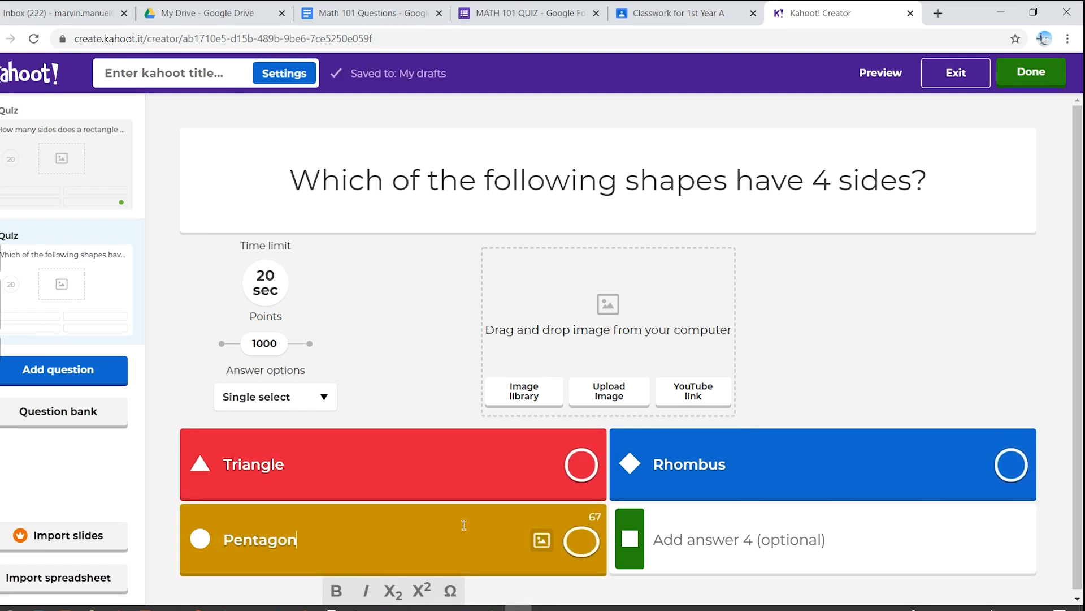
{"action": "left_click", "coordinate": [729, 542]}
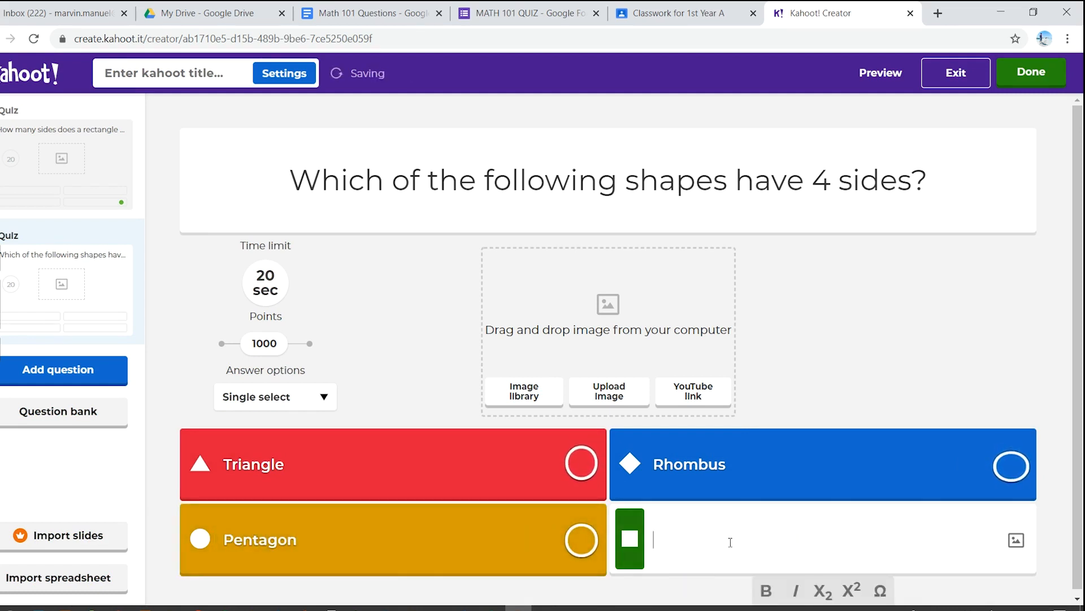
{"action": "type", "text": "He"}
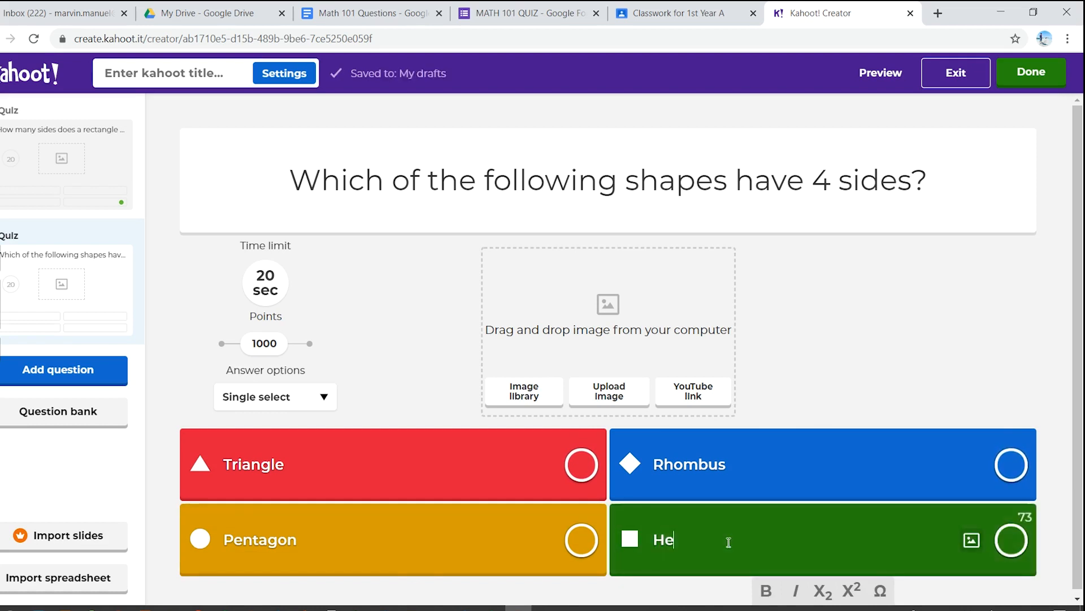
{"action": "type", "text": "xagon"}
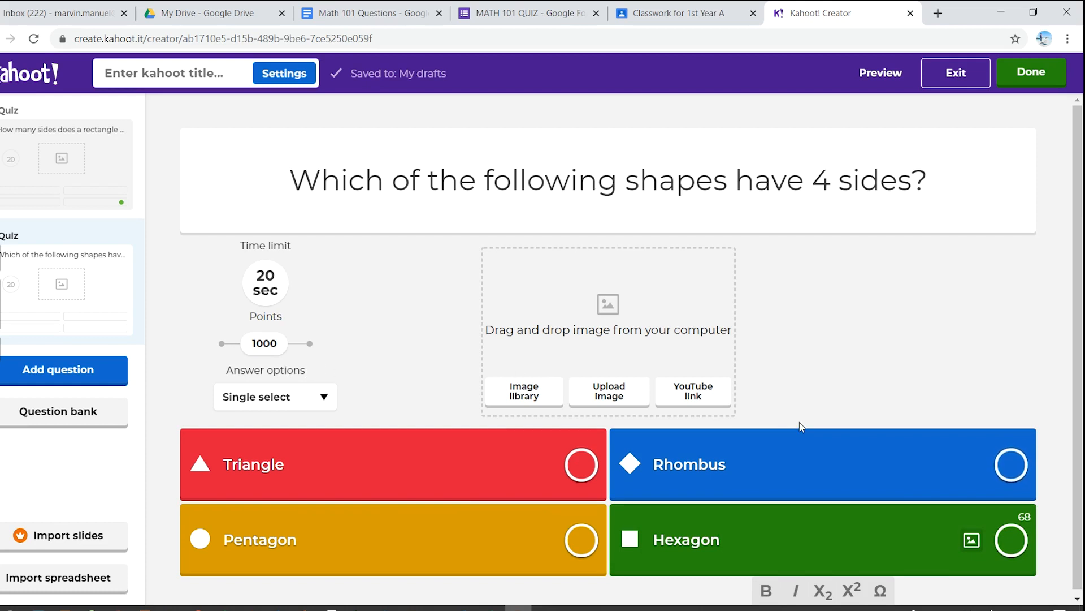
{"action": "scroll", "coordinate": [799, 425], "scroll_direction": "down", "scroll_amount": 1}
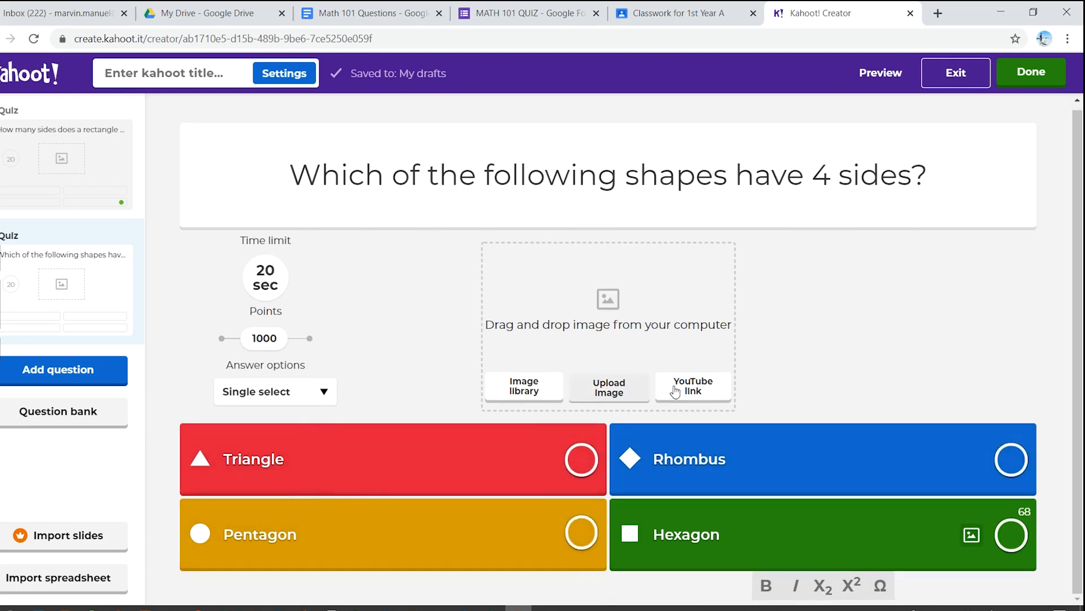
{"action": "left_click", "coordinate": [1012, 463]}
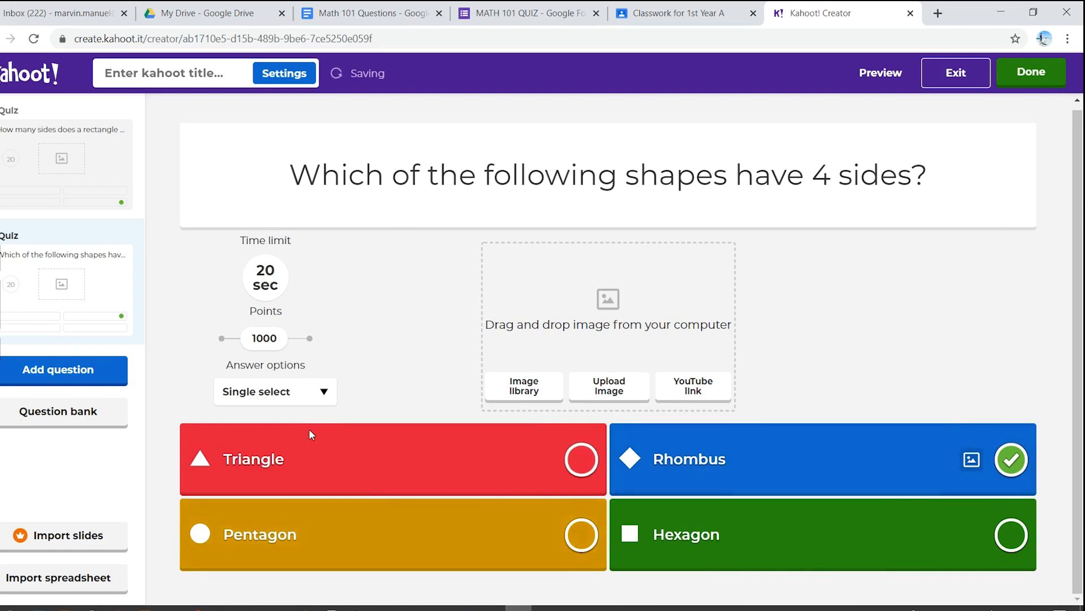
Step: Add a third Quiz question reading "What do you call a polygon with 3 sides?", copying its text from the Math 101 Questions document
{"action": "left_click", "coordinate": [90, 377]}
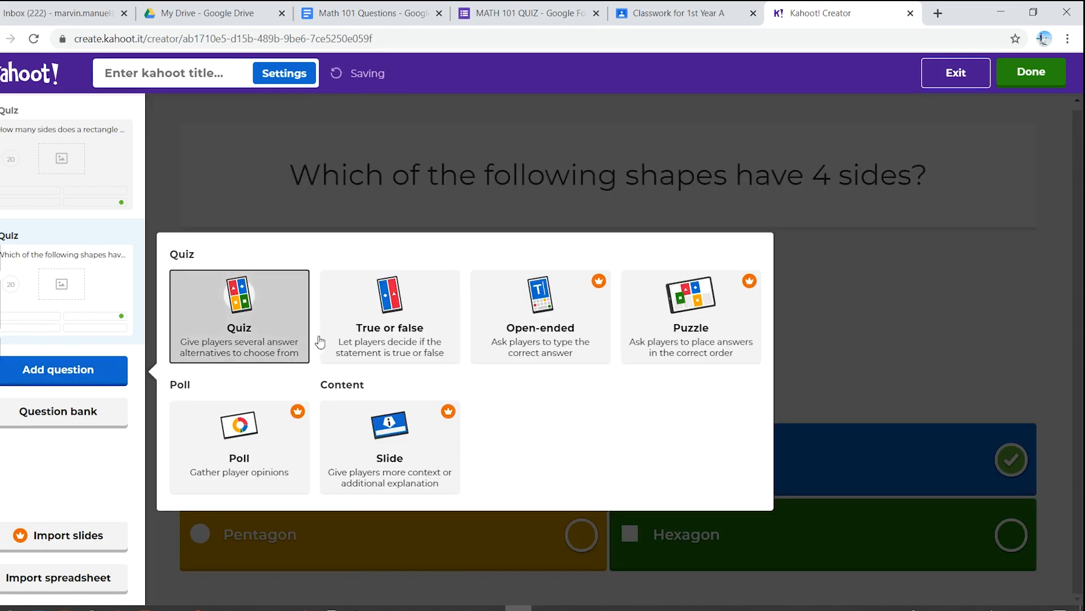
{"action": "left_click", "coordinate": [249, 332]}
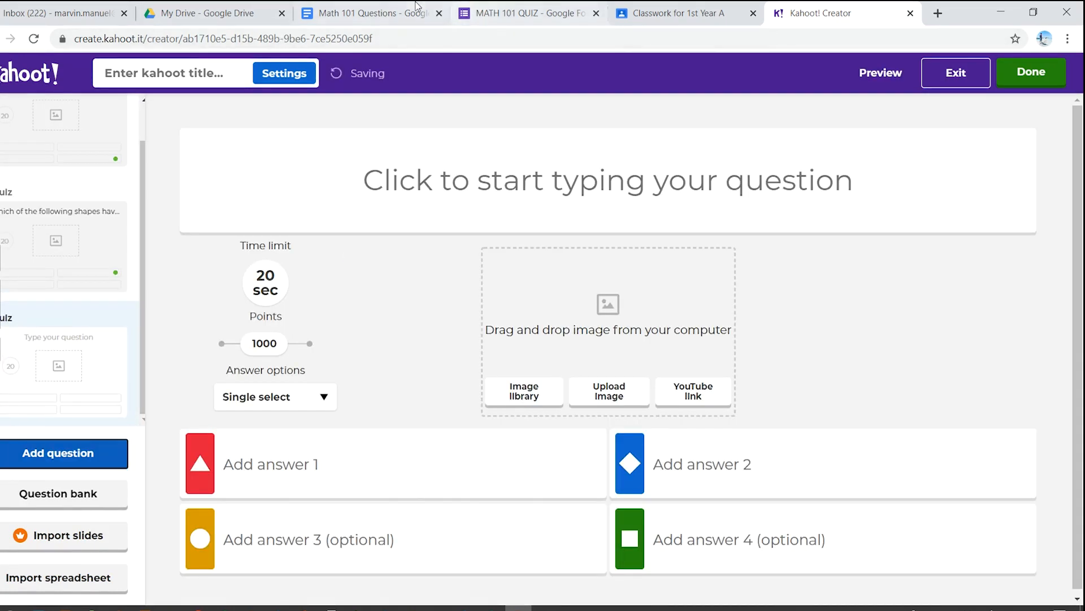
{"action": "left_click", "coordinate": [339, 13]}
{"action": "left_click_drag", "start_coordinate": [475, 428], "coordinate": [281, 429]}
{"action": "key", "text": "ctrl+c"}
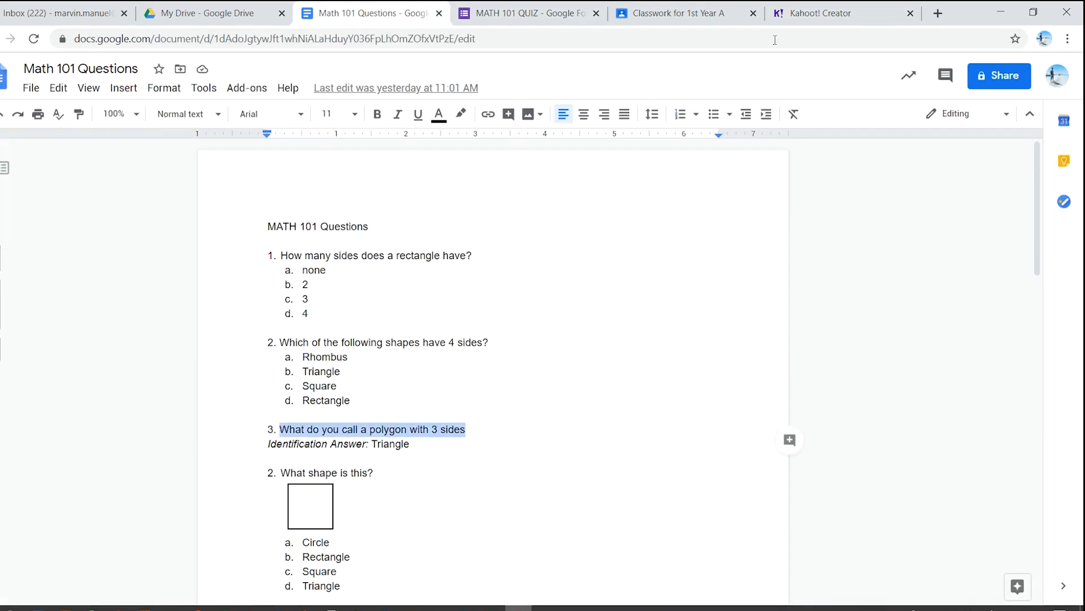
{"action": "left_click", "coordinate": [811, 12]}
{"action": "left_click", "coordinate": [491, 190]}
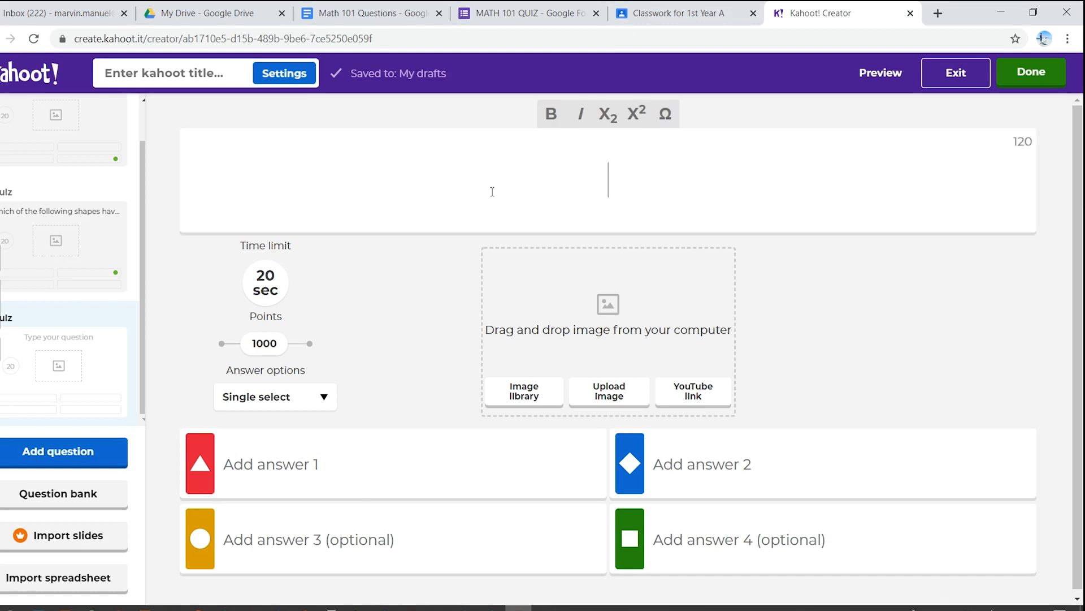
{"action": "key", "text": "ctrl+v"}
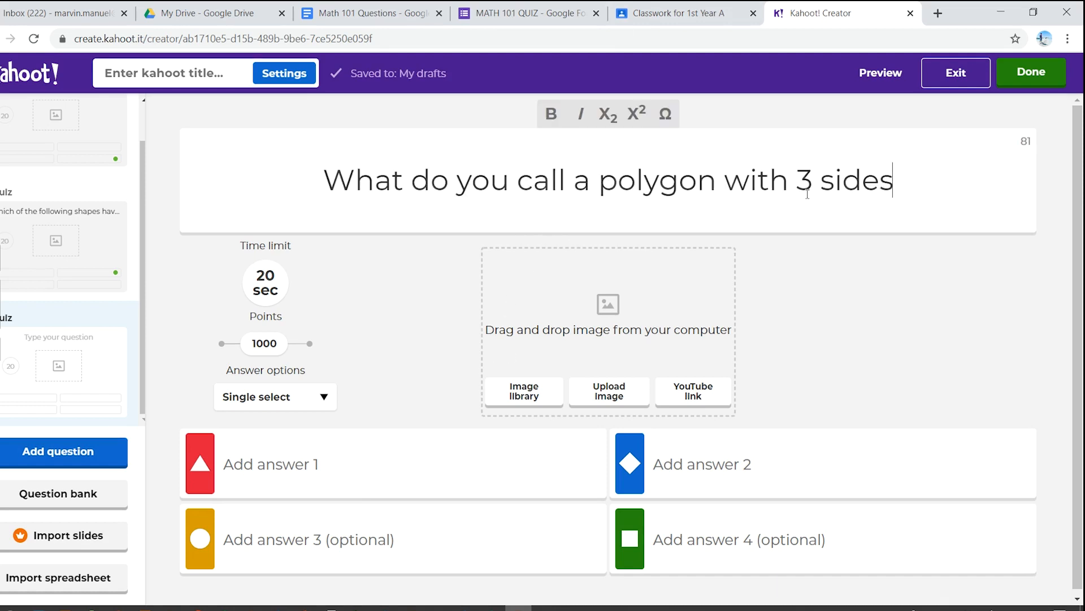
{"action": "type", "text": "?"}
Step: Enter Triangle, Square, Rectangle and Rhombus as answers 1 to 4 of the 3-sided polygon question
{"action": "left_click", "coordinate": [460, 464]}
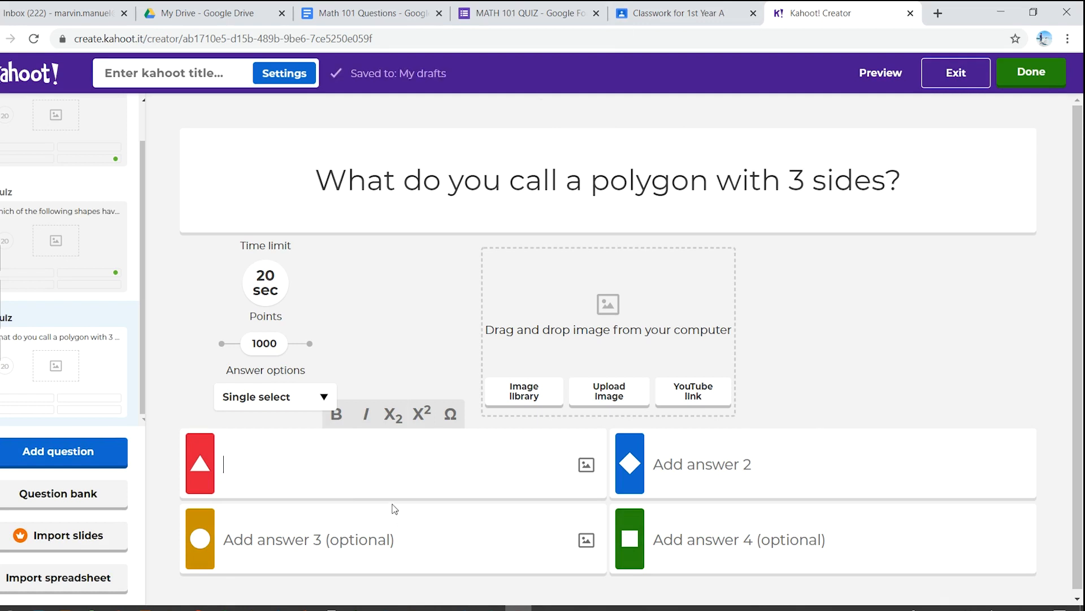
{"action": "type", "text": "Triangle"}
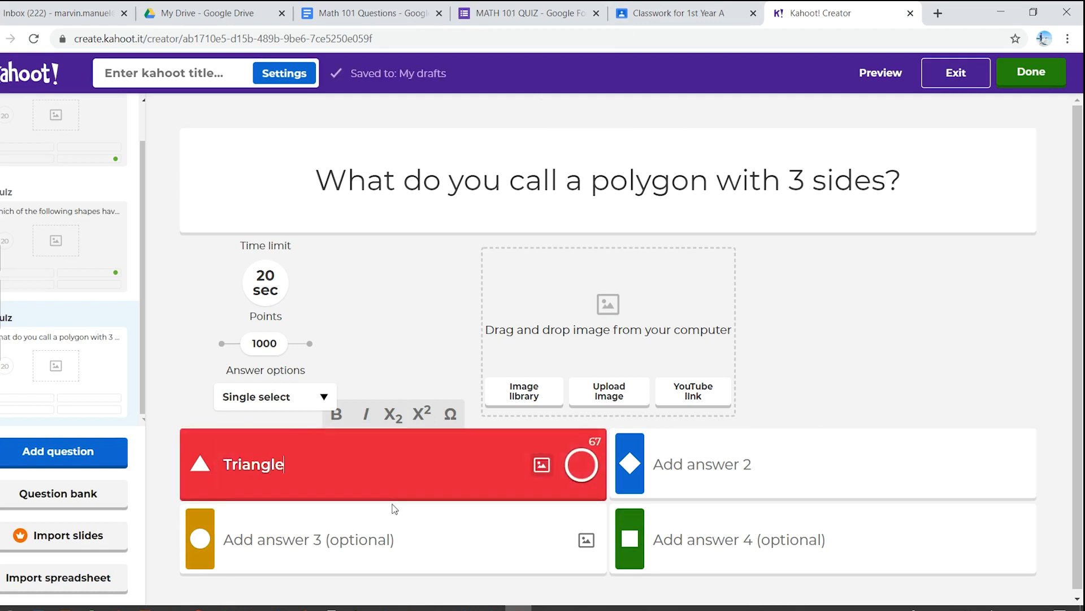
{"action": "left_click", "coordinate": [695, 463]}
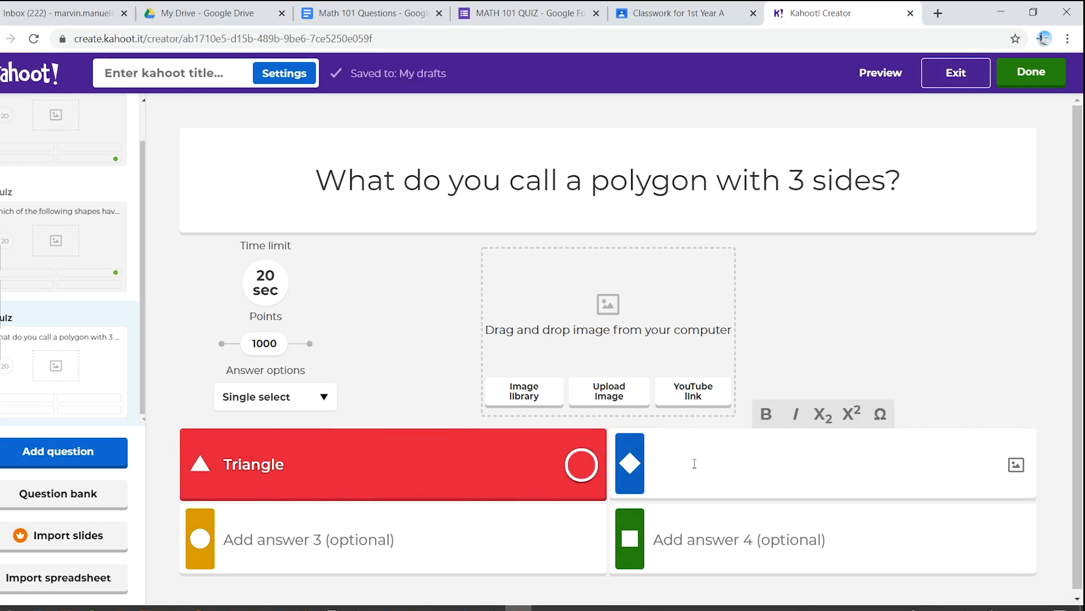
{"action": "type", "text": "Square"}
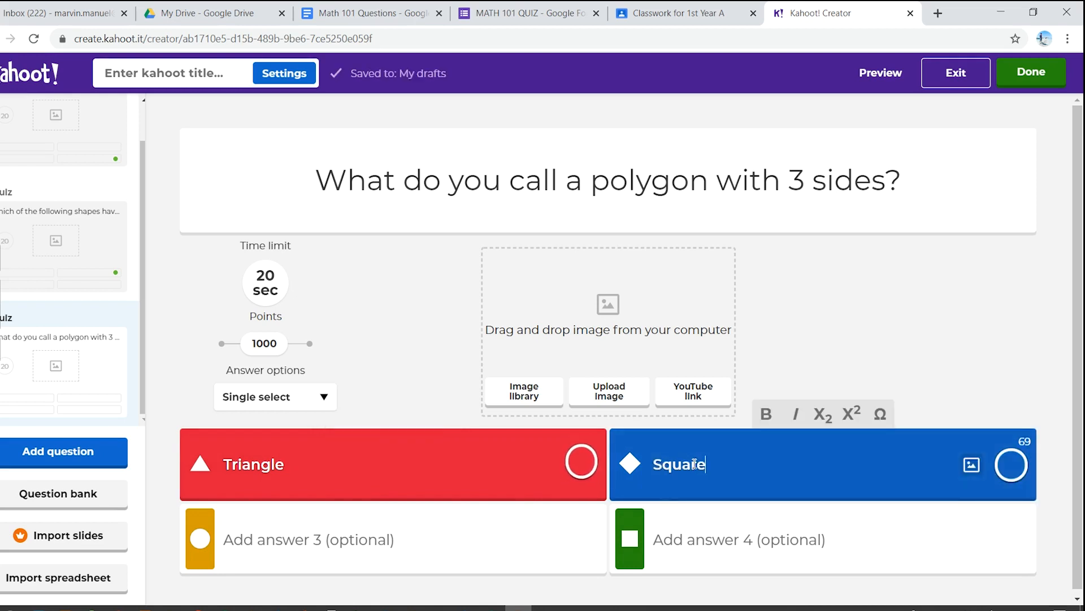
{"action": "left_click", "coordinate": [486, 534]}
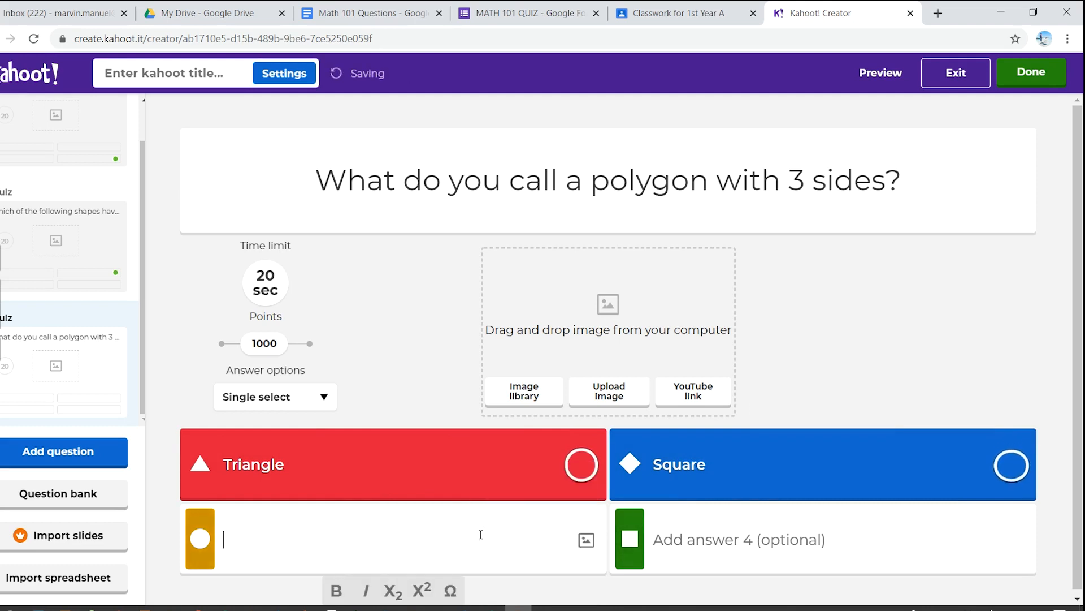
{"action": "type", "text": "Rect"}
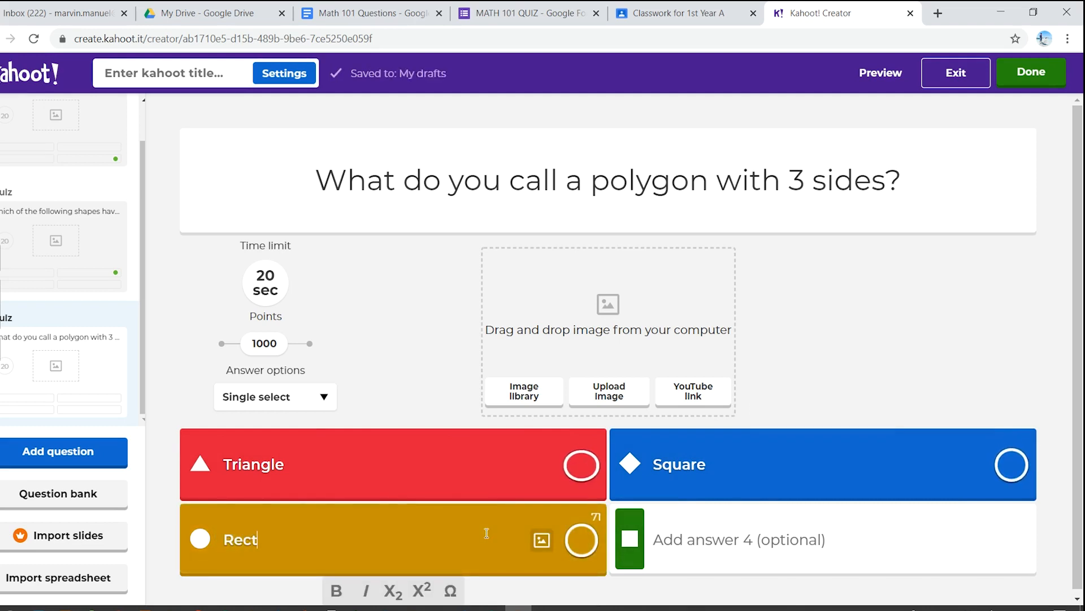
{"action": "type", "text": "angle"}
{"action": "left_click", "coordinate": [783, 536]}
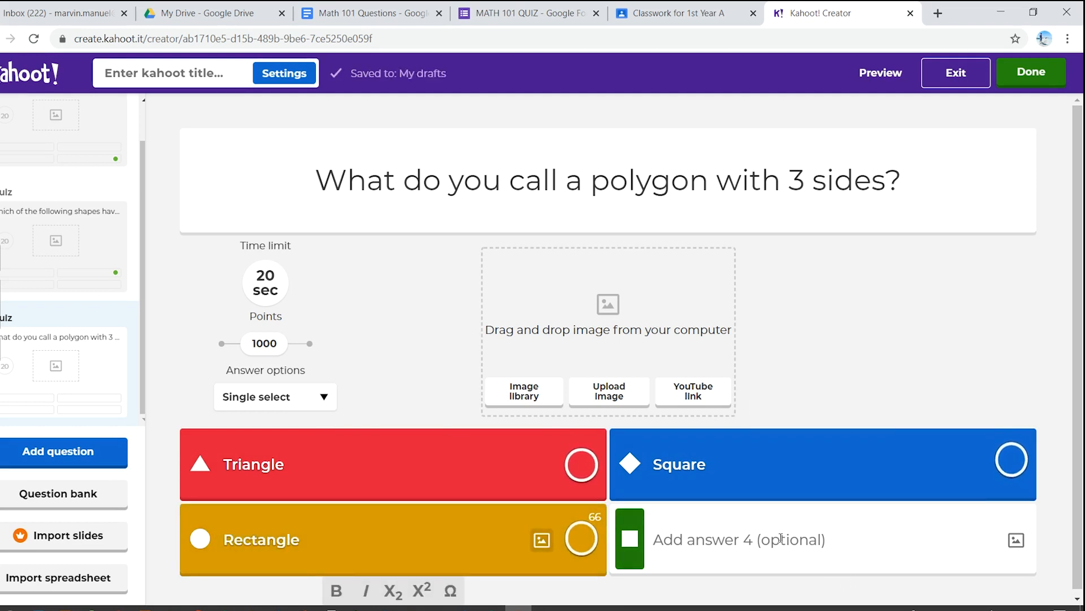
{"action": "type", "text": "Rho"}
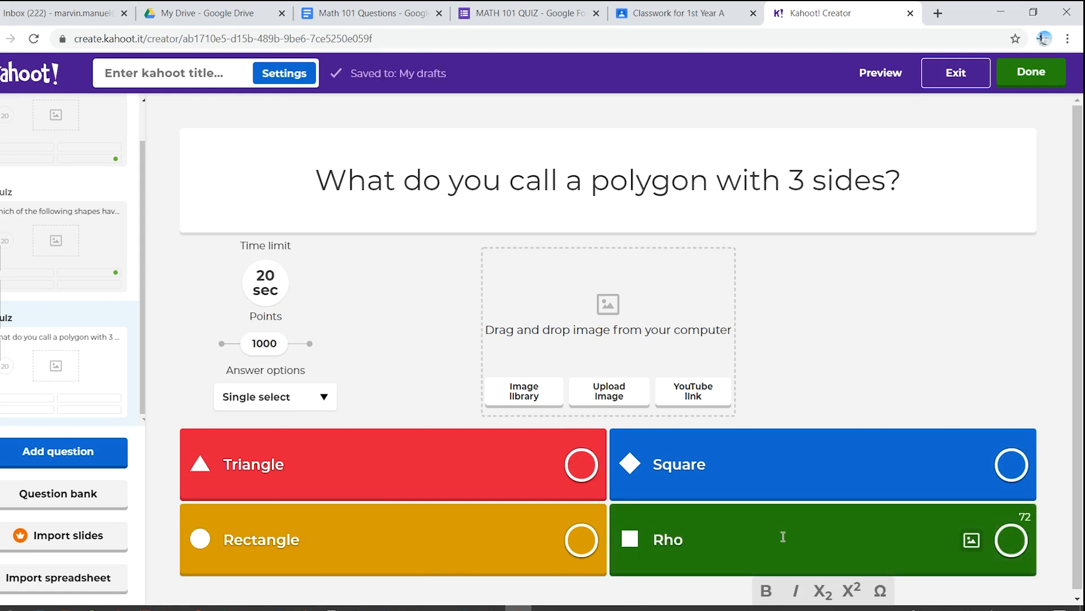
{"action": "type", "text": "mbus"}
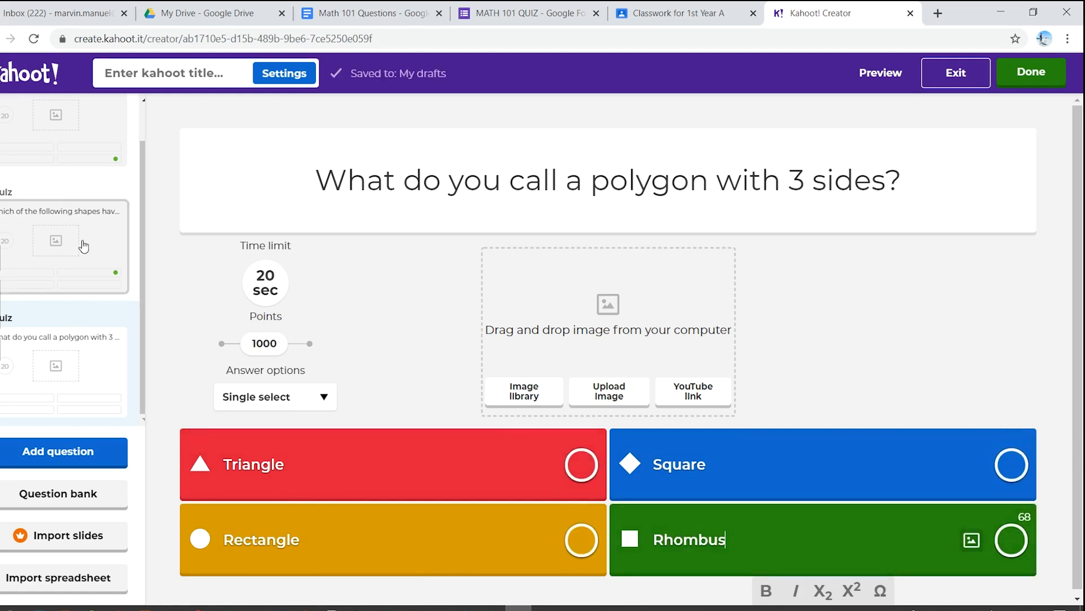
Step: Compare the second and third questions, and mark Triangle as the correct answer of the 3-sided polygon question
{"action": "left_click", "coordinate": [85, 283]}
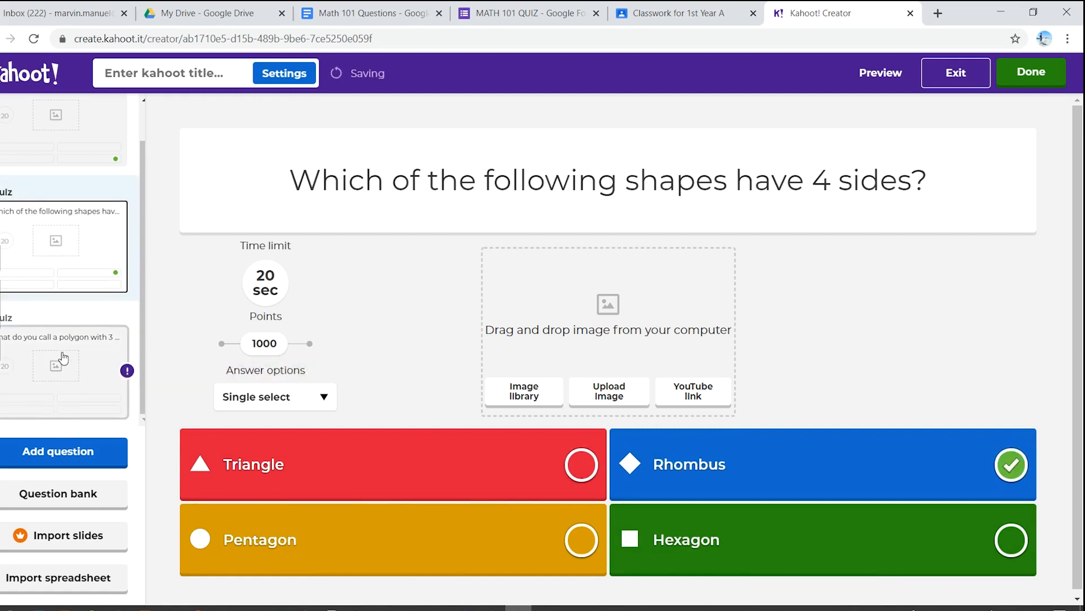
{"action": "left_click", "coordinate": [63, 360]}
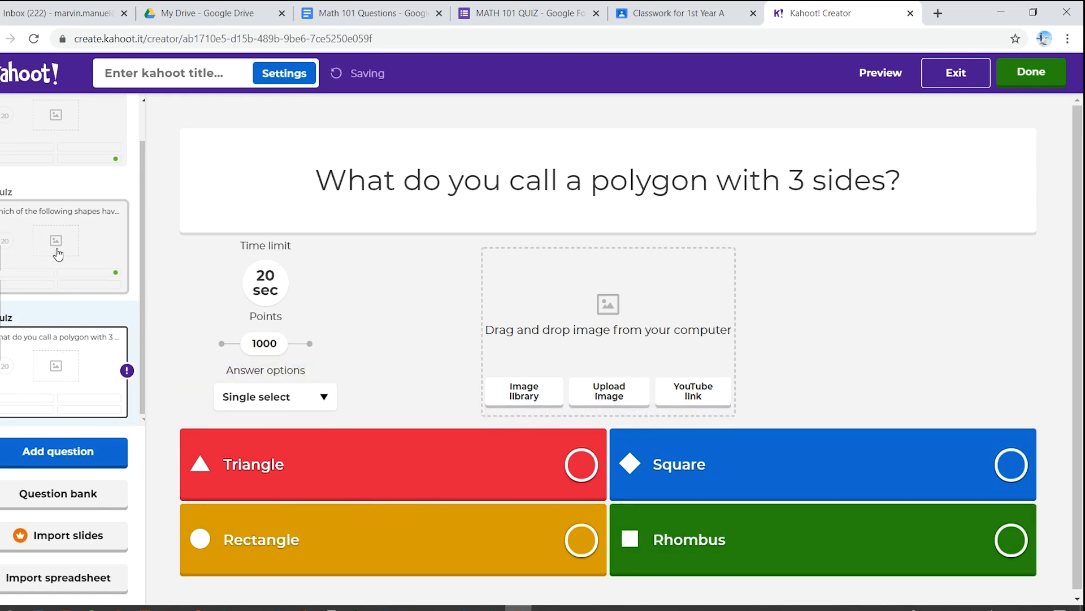
{"action": "left_click", "coordinate": [65, 258]}
{"action": "left_click", "coordinate": [74, 356]}
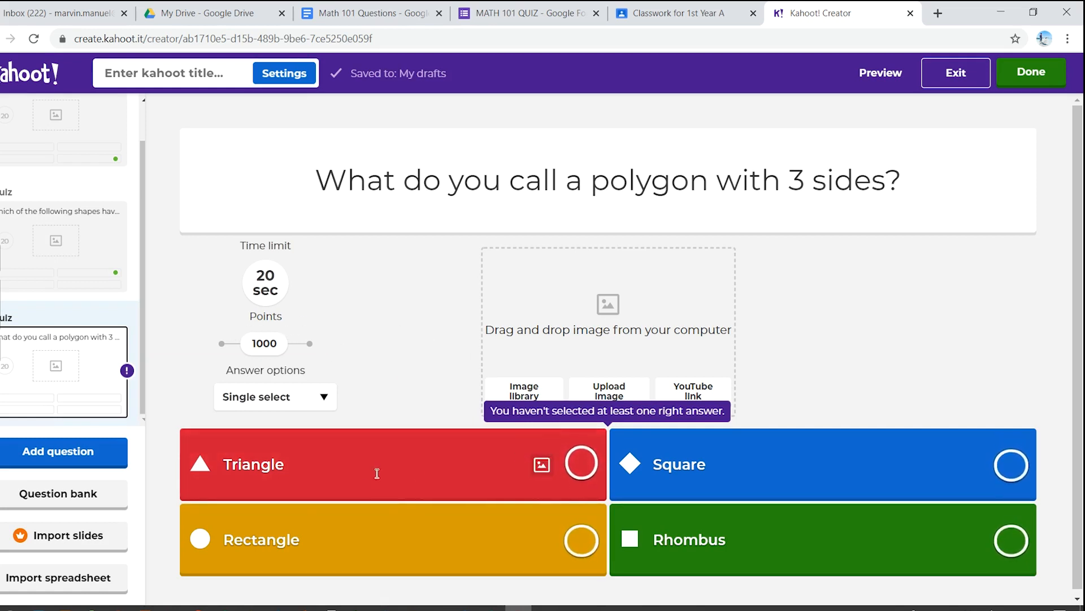
{"action": "left_click", "coordinate": [581, 463]}
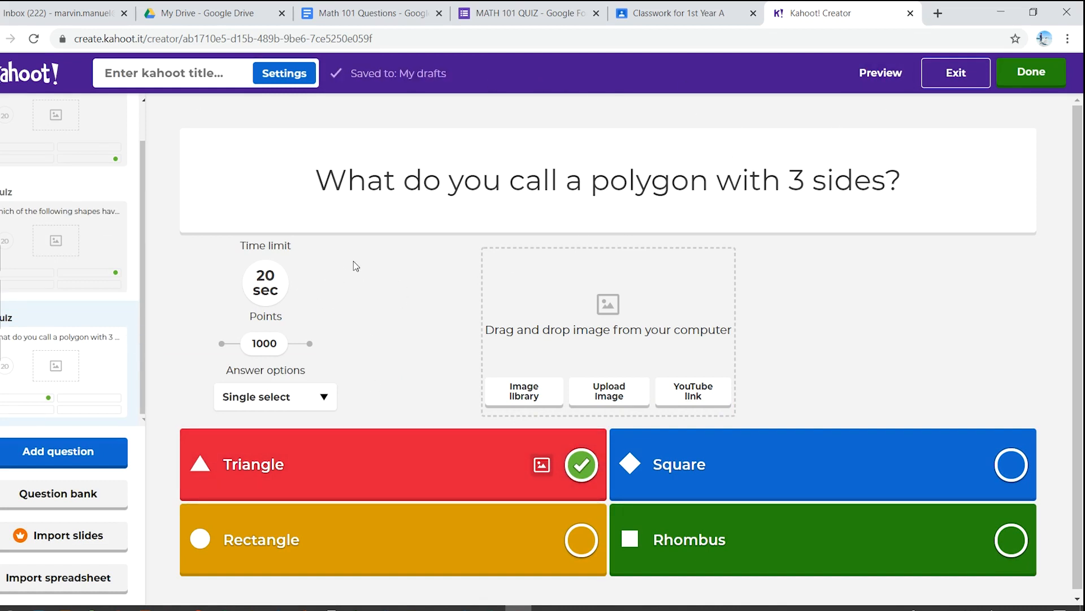
Step: Finish the kahoot with the title "Math 101 Quiz", leaving the description empty, and return to the kahoots list
{"action": "left_click", "coordinate": [1029, 80]}
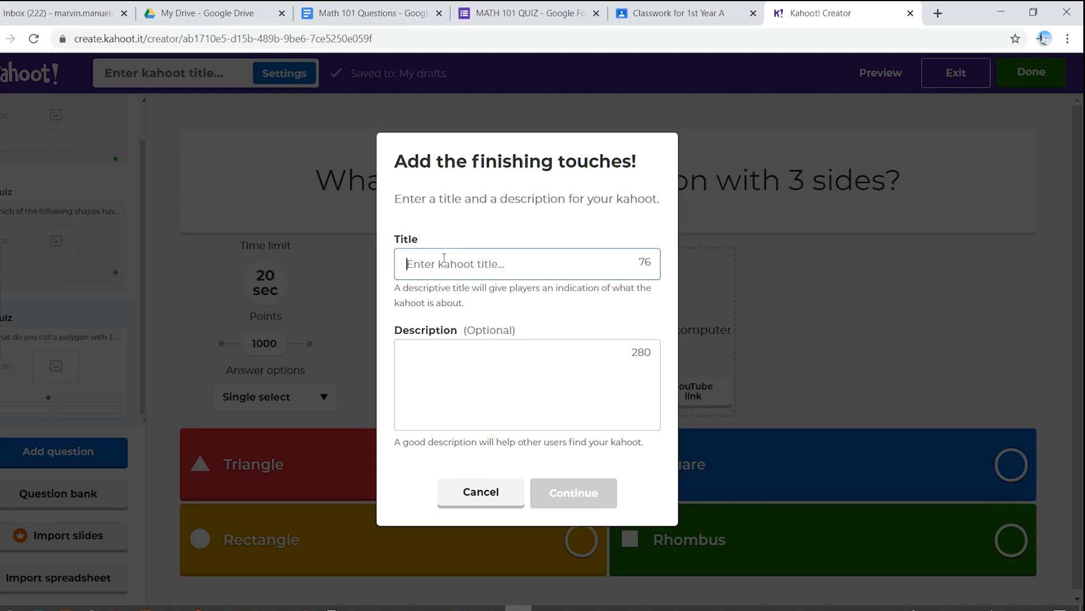
{"action": "type", "text": "Ma"}
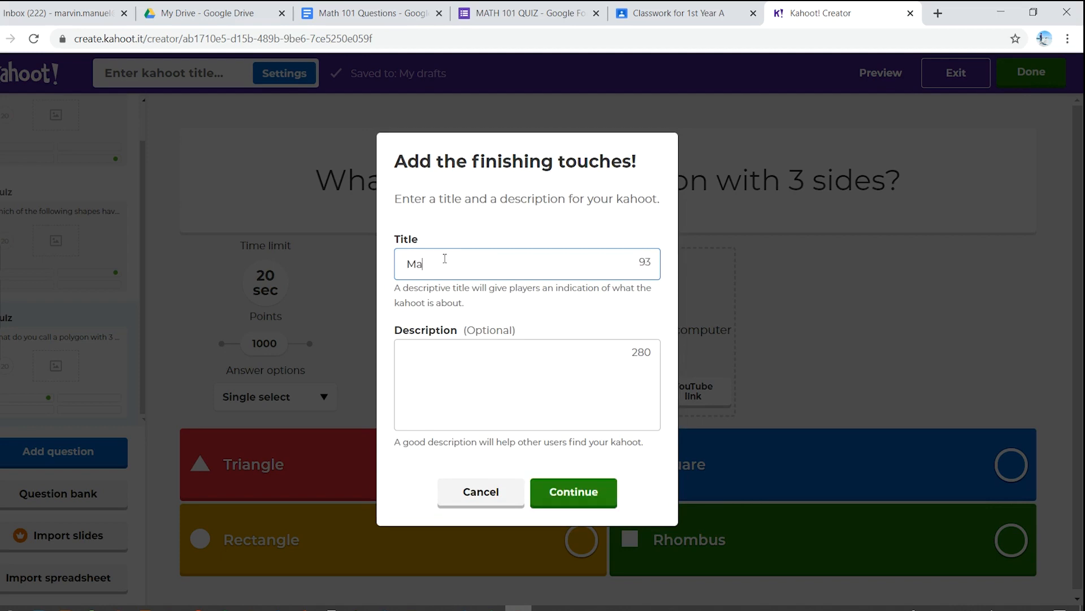
{"action": "type", "text": "th 101 Quiz"}
{"action": "left_click", "coordinate": [584, 490]}
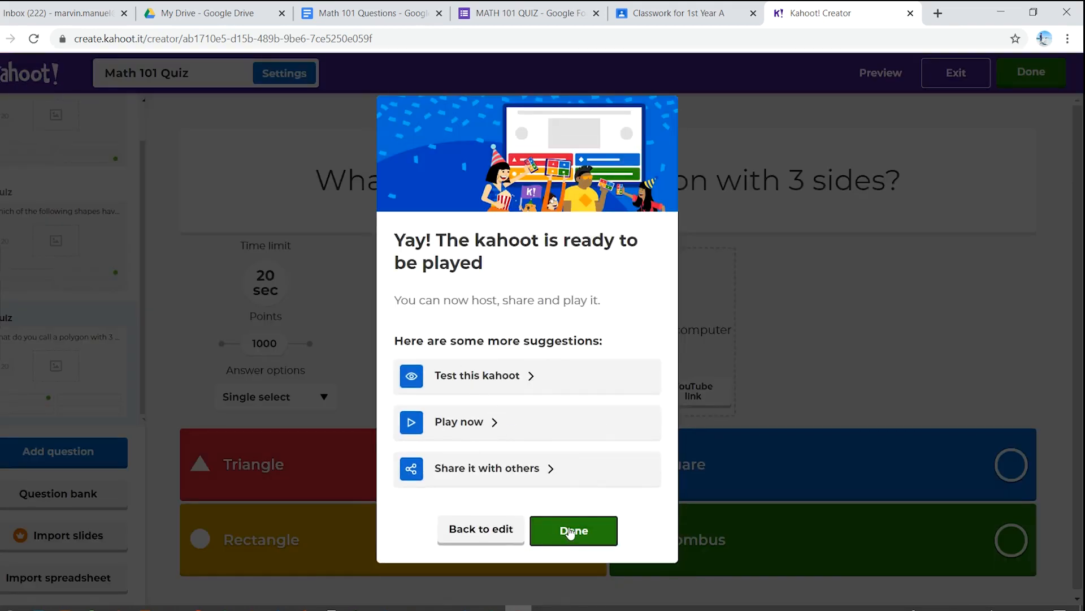
{"action": "left_click", "coordinate": [572, 530]}
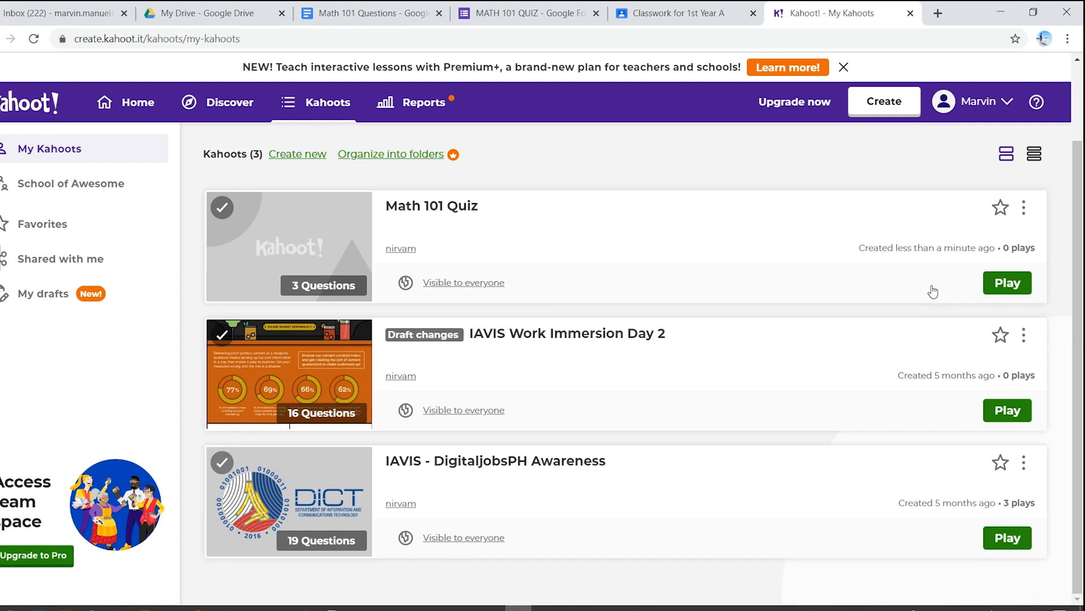
Step: Host Math 101 Quiz as a live Teach game in Classic player-versus-player mode after reviewing the game options
{"action": "left_click", "coordinate": [1006, 285]}
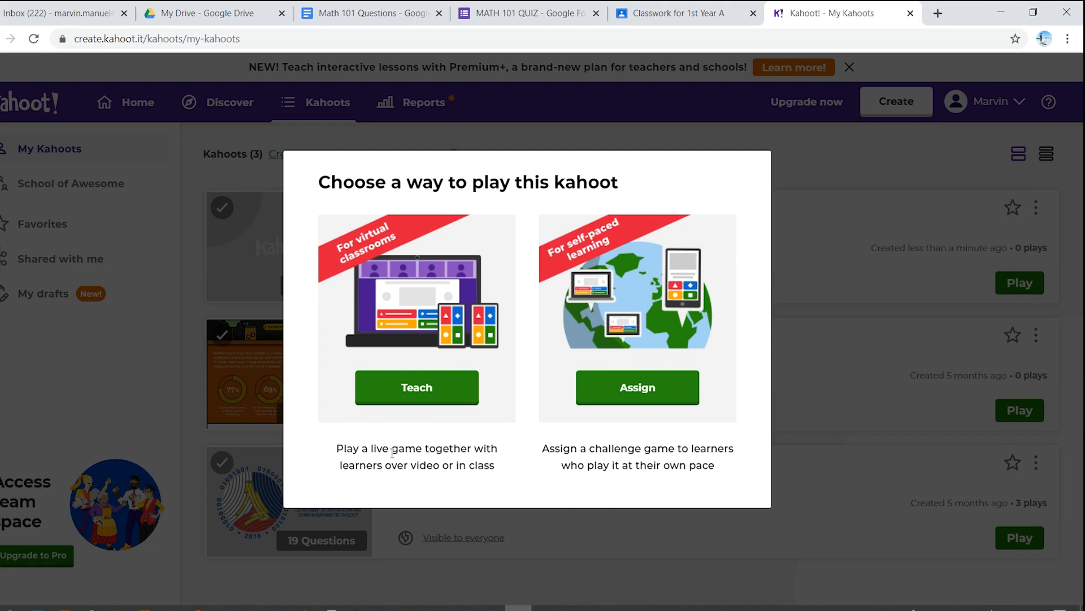
{"action": "left_click", "coordinate": [436, 390]}
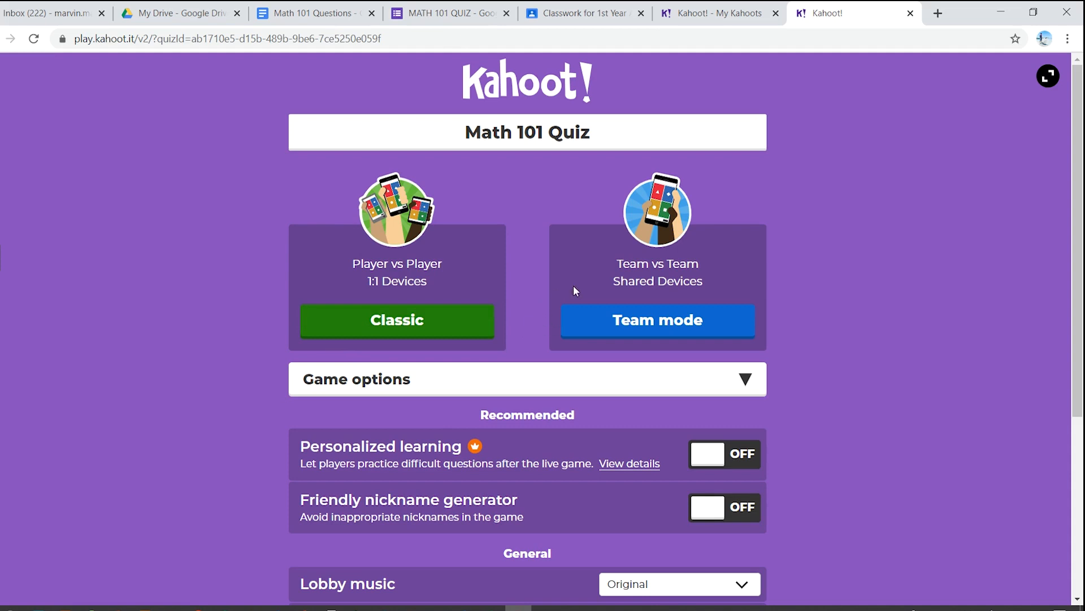
{"action": "scroll", "coordinate": [576, 381], "scroll_direction": "down", "scroll_amount": 3}
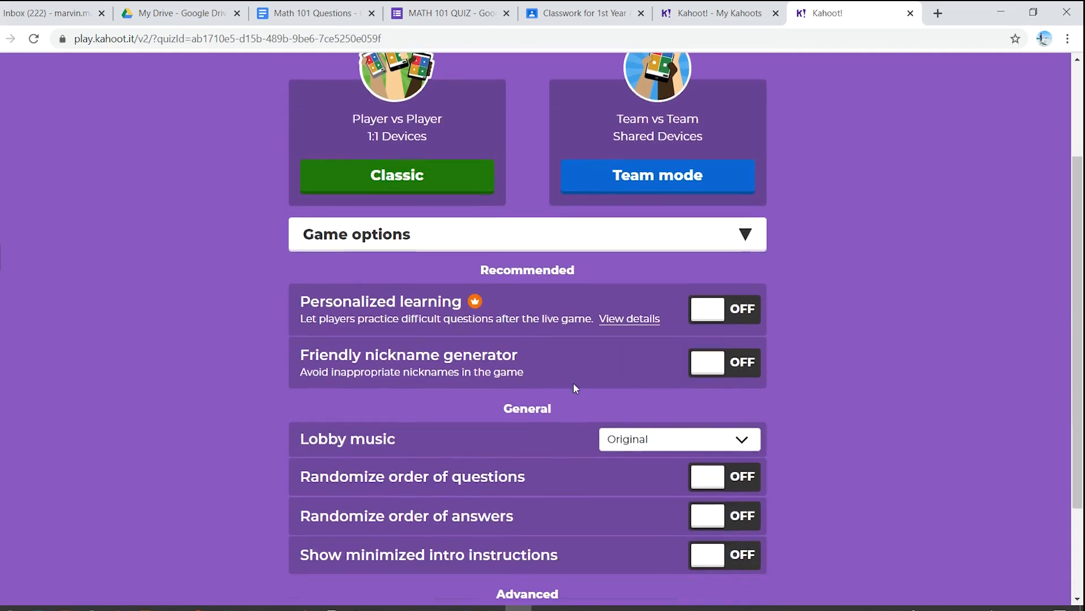
{"action": "scroll", "coordinate": [571, 388], "scroll_direction": "down", "scroll_amount": 2}
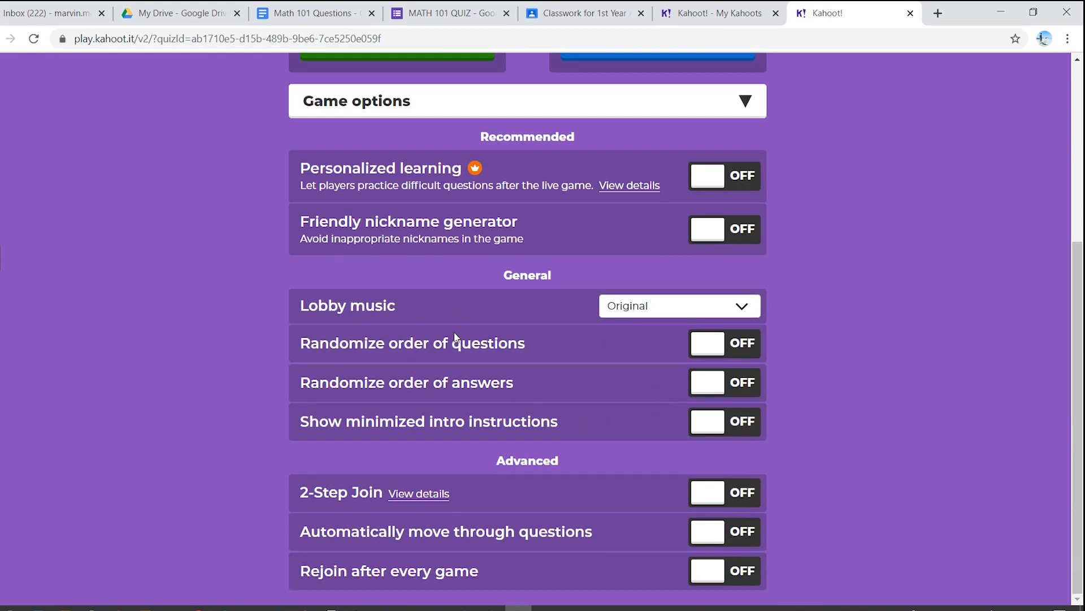
{"action": "scroll", "coordinate": [474, 342], "scroll_direction": "up", "scroll_amount": 4}
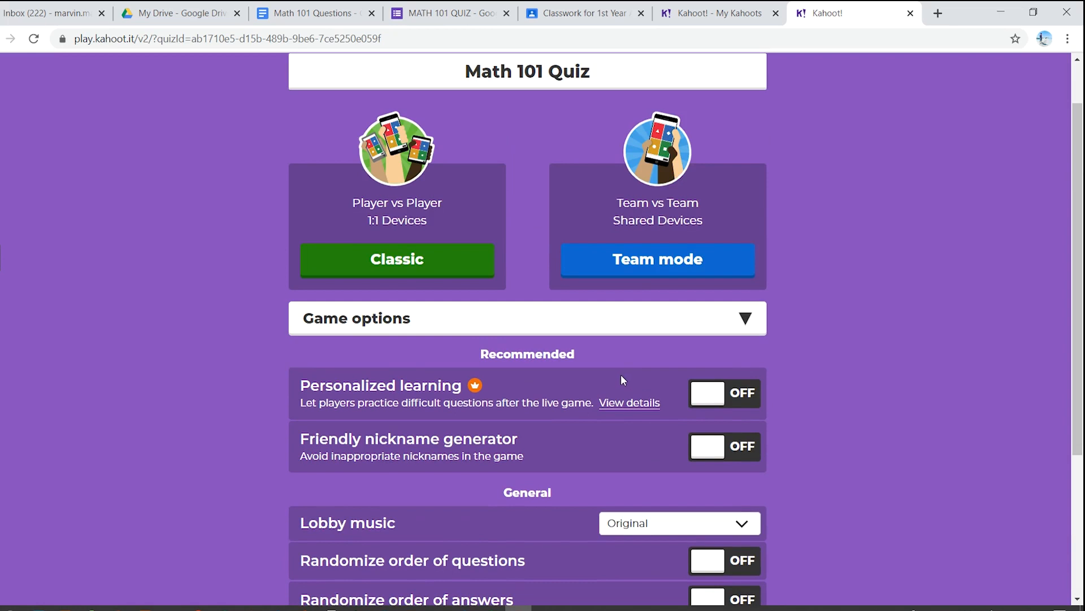
{"action": "scroll", "coordinate": [385, 356], "scroll_direction": "up", "scroll_amount": 1}
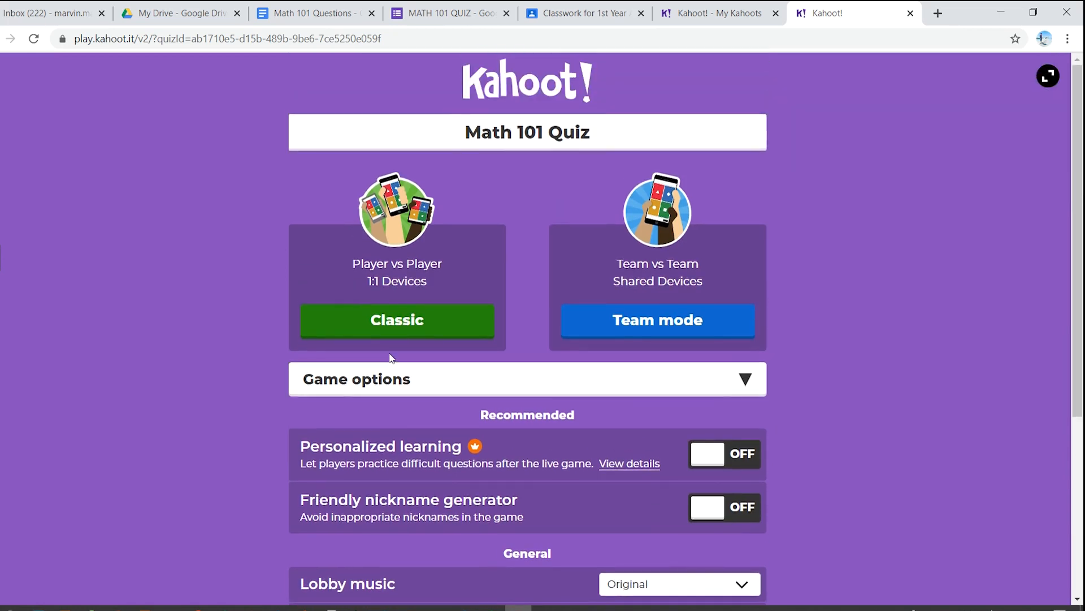
{"action": "left_click", "coordinate": [377, 320]}
{"action": "left_click", "coordinate": [362, 322]}
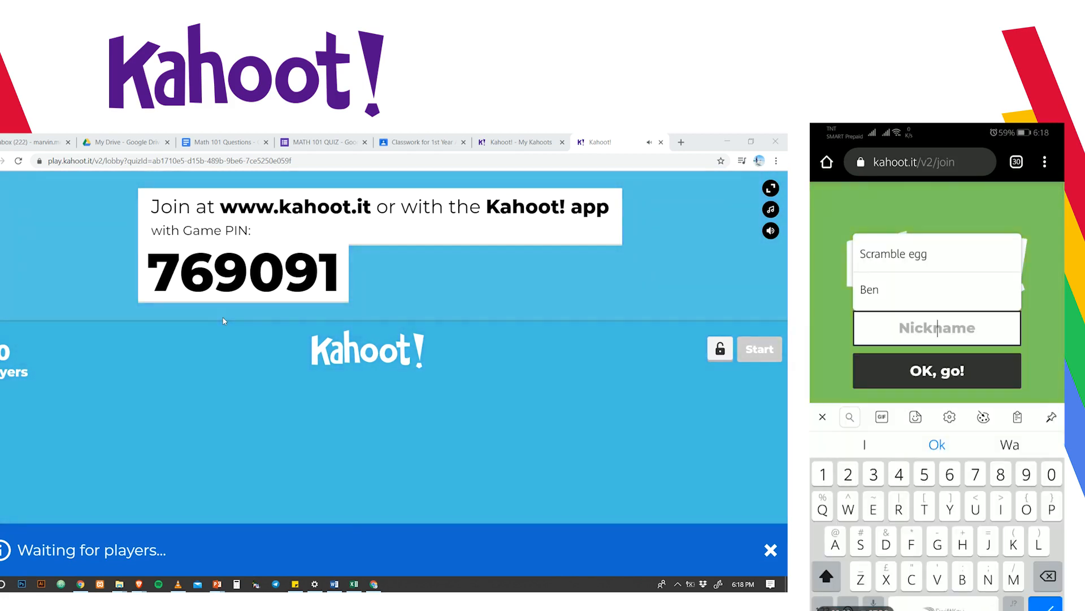
Step: Join the game on the phone with the player's first name as nickname, and start the quiz from the host lobby
{"action": "type", "text": "Marvin"}
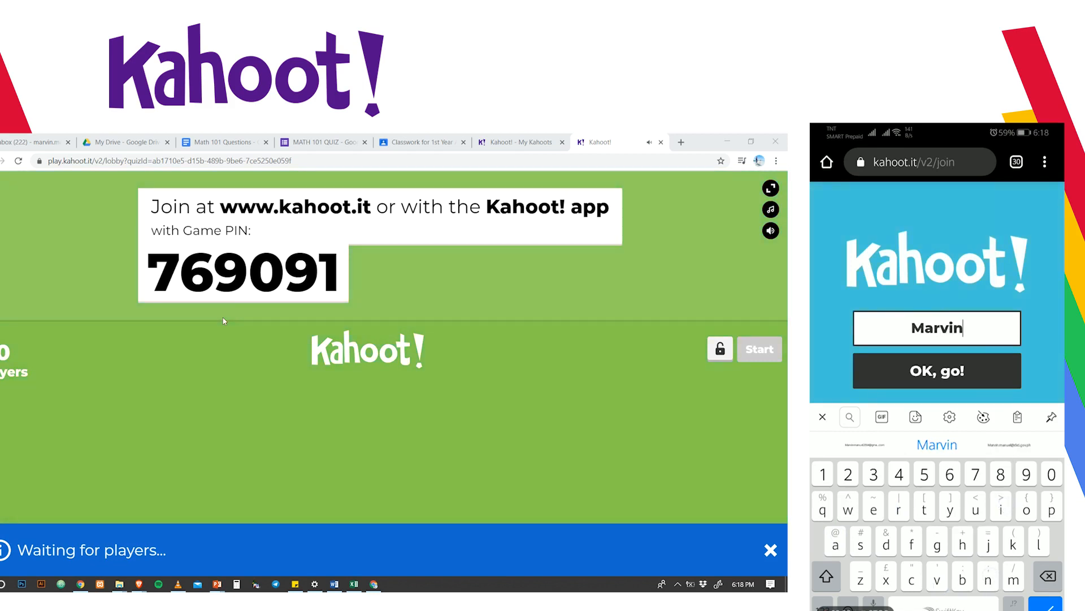
{"action": "left_click", "coordinate": [890, 428]}
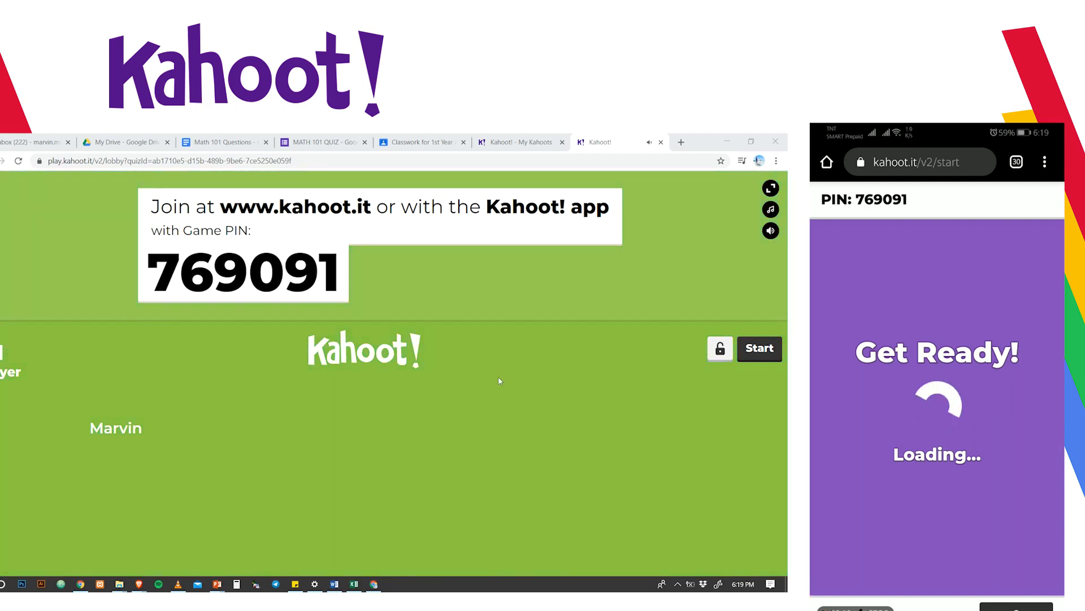
{"action": "left_click", "coordinate": [761, 351]}
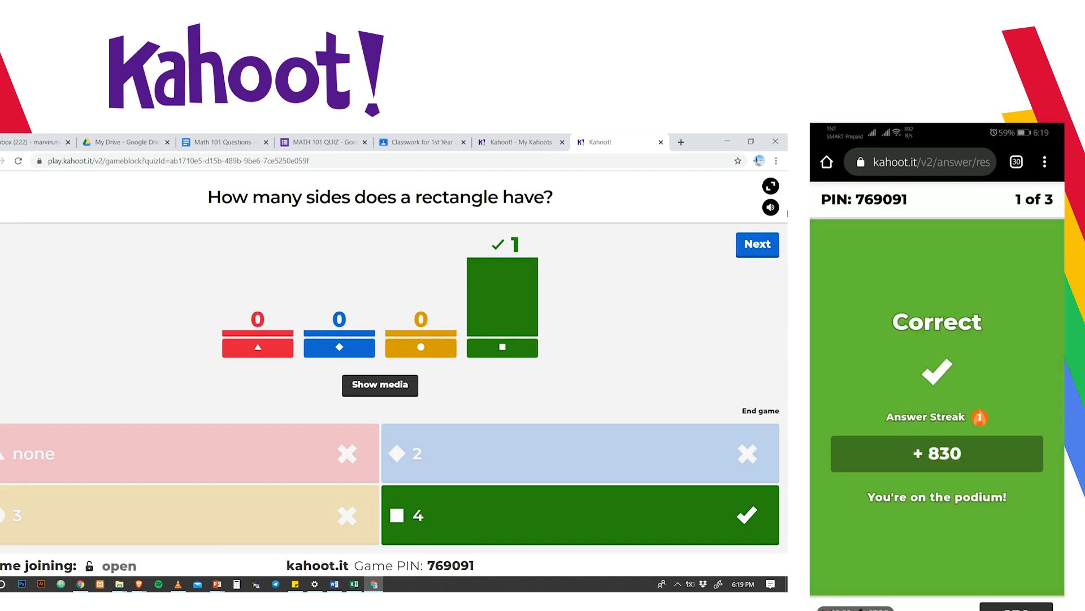
Step: Advance the live game through all three questions and their scoreboards to the final podium and results
{"action": "left_click", "coordinate": [760, 245]}
{"action": "left_click", "coordinate": [766, 244]}
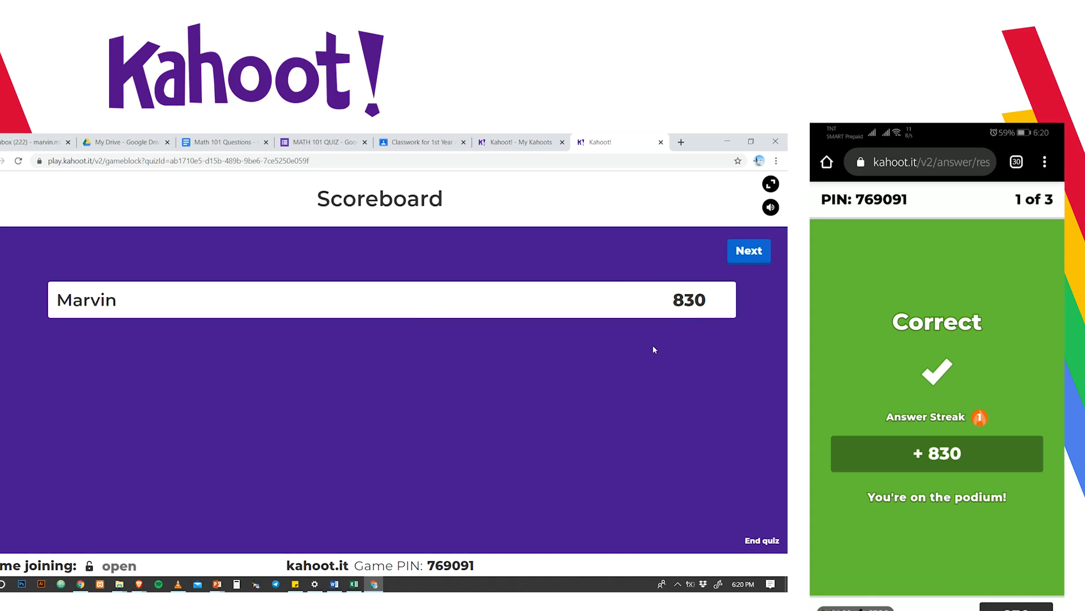
{"action": "left_click", "coordinate": [749, 254]}
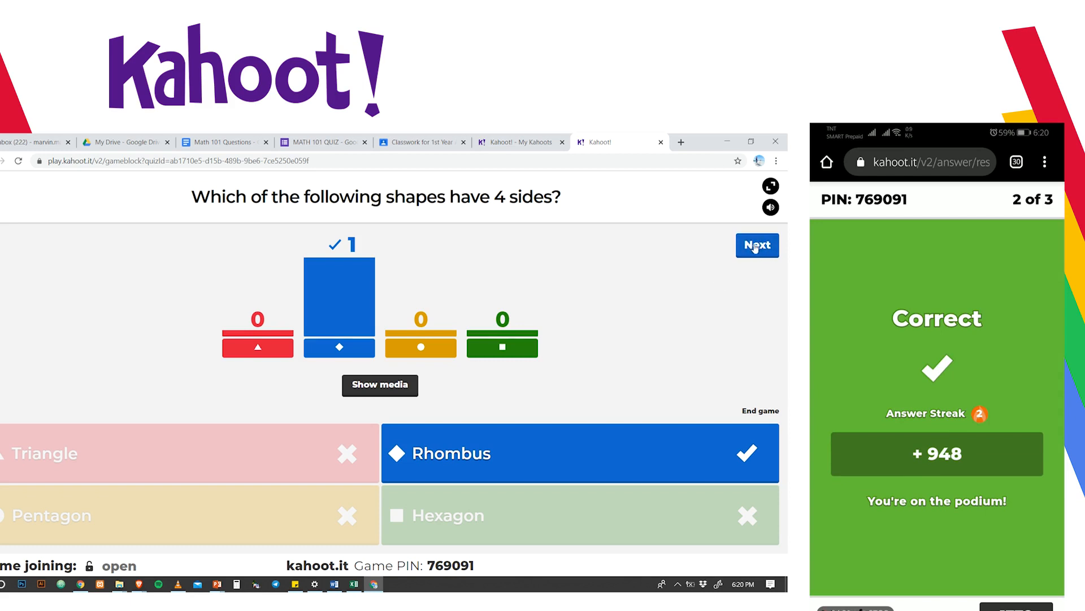
{"action": "left_click", "coordinate": [761, 249]}
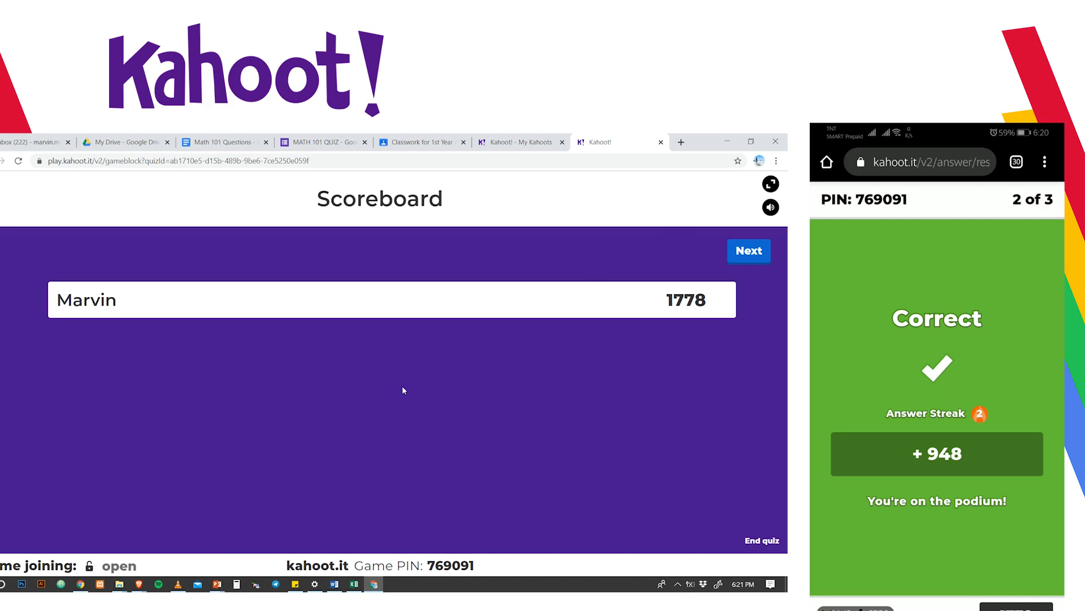
{"action": "left_click", "coordinate": [734, 250]}
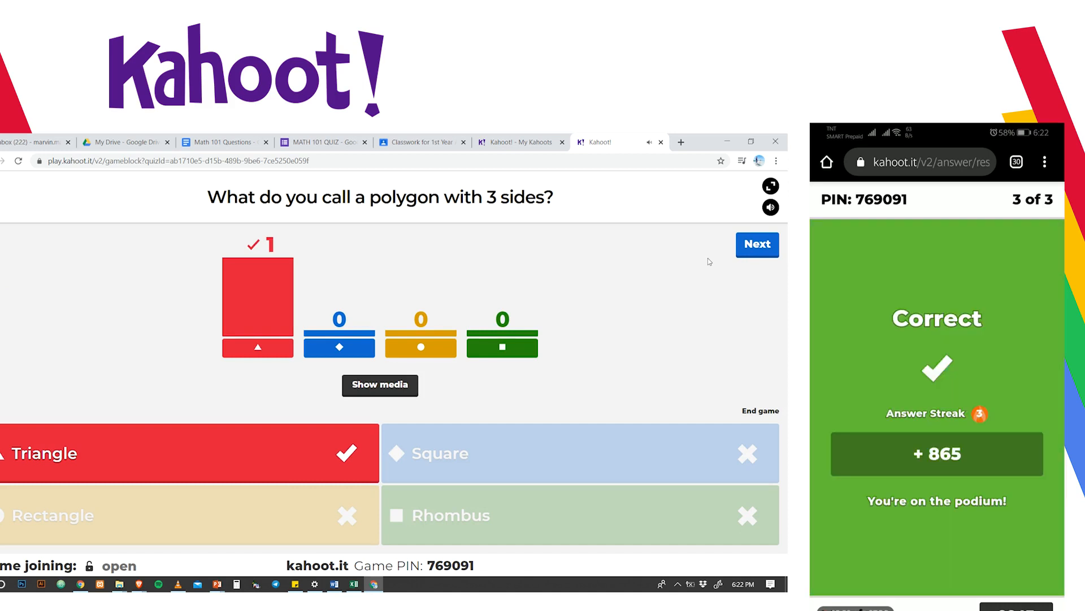
{"action": "left_click", "coordinate": [756, 246]}
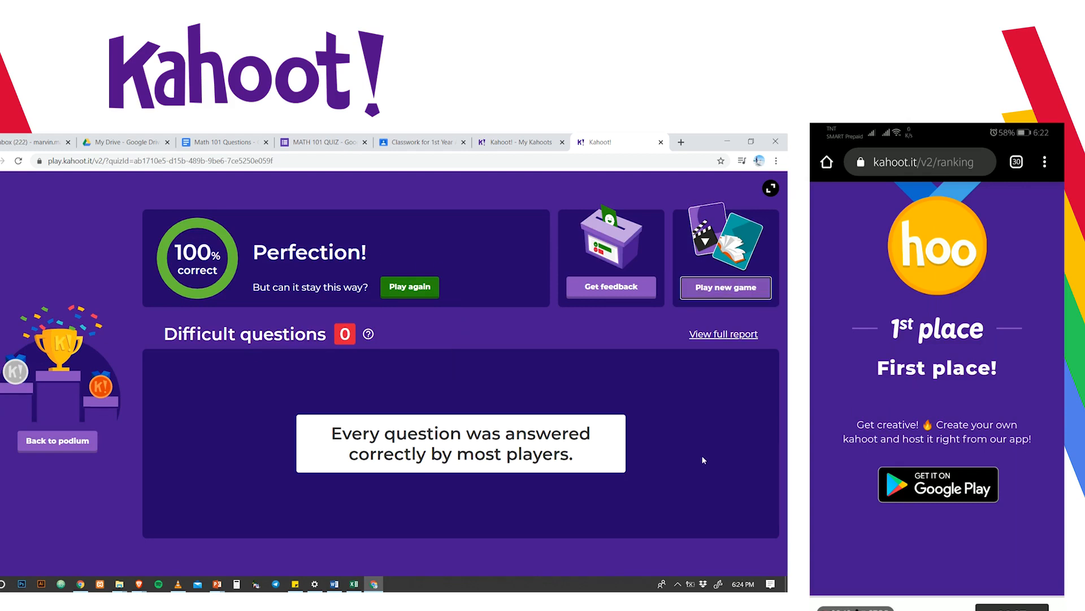
Step: View the Math 101 Quiz details, and review the report summary of the IAVIS - DigitaljobsPH Awareness game from Feb 4 2020, 4:52 pm
{"action": "left_click", "coordinate": [509, 143]}
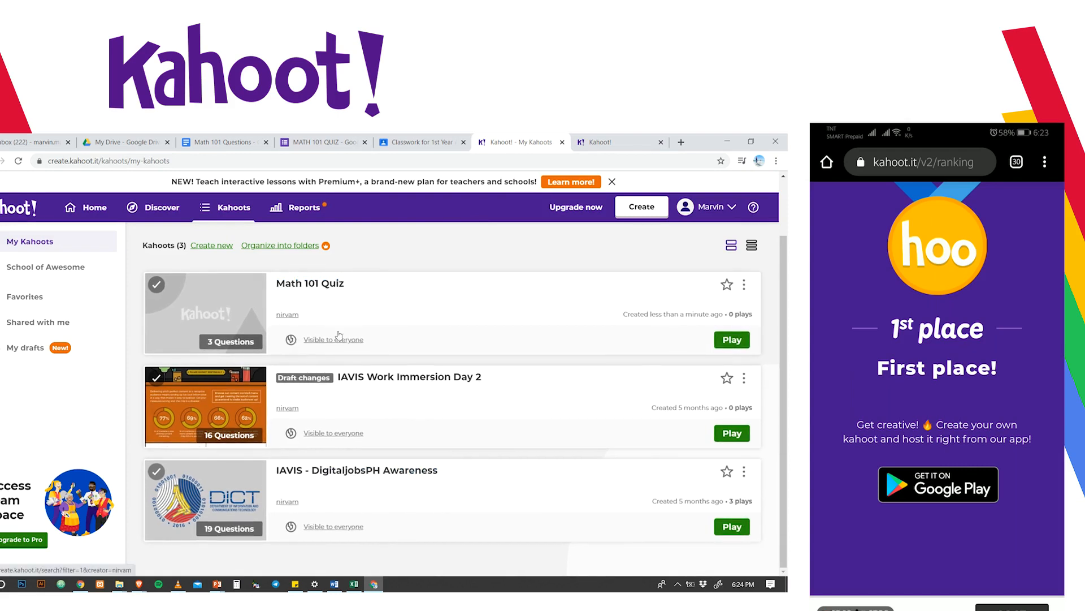
{"action": "left_click", "coordinate": [347, 305]}
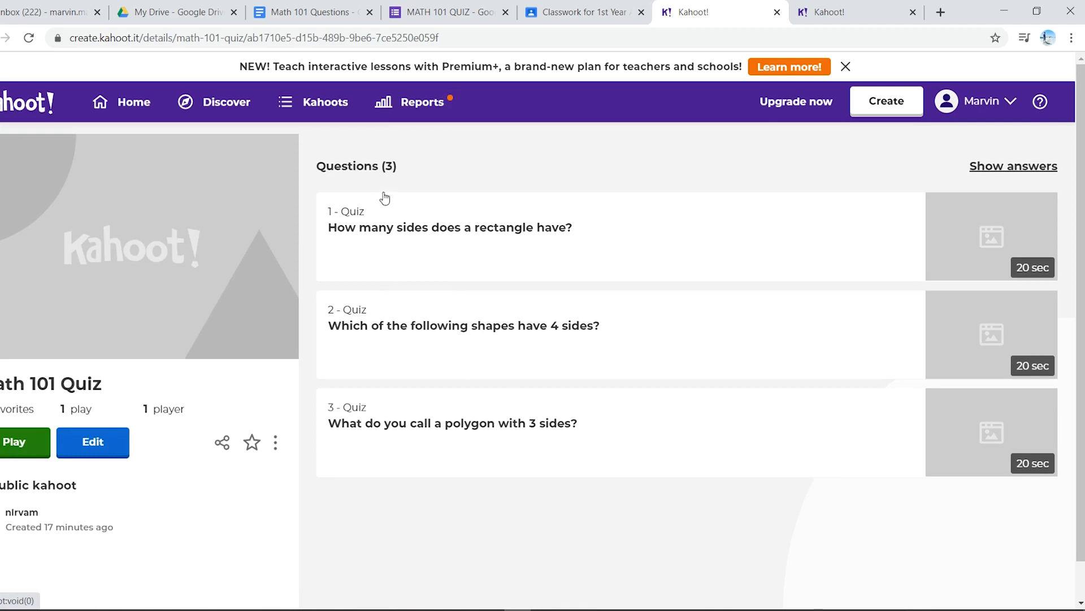
{"action": "left_click", "coordinate": [430, 101]}
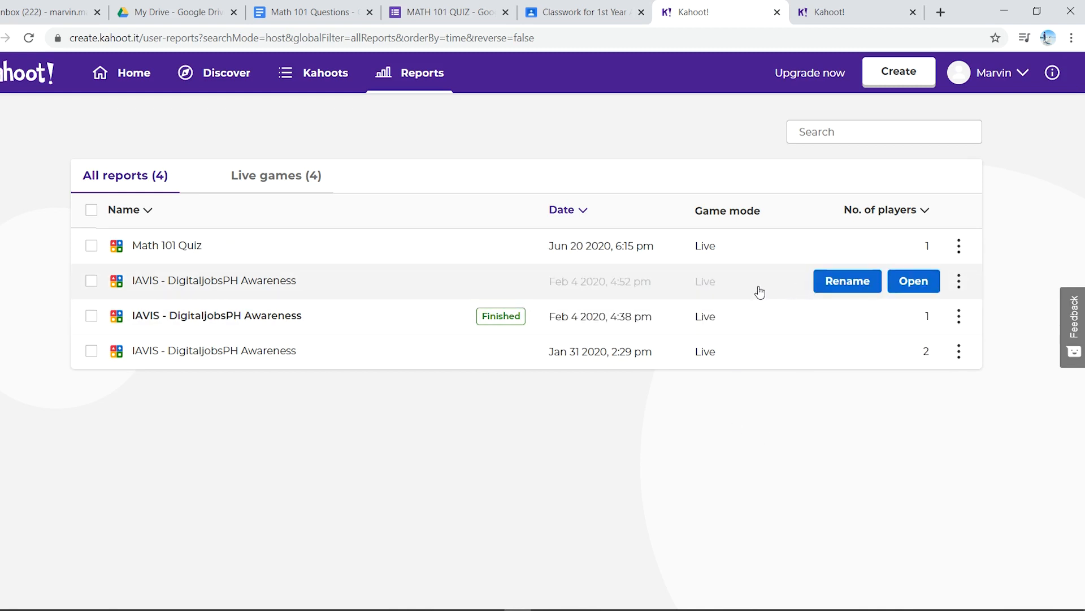
{"action": "left_click", "coordinate": [720, 286]}
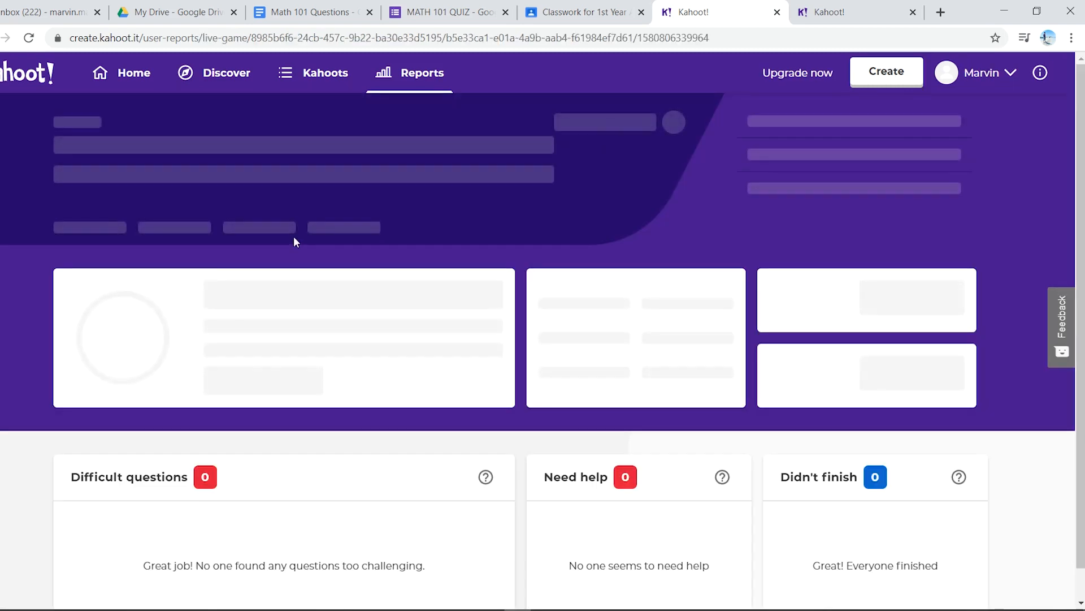
{"action": "scroll", "coordinate": [246, 243], "scroll_direction": "down", "scroll_amount": 1}
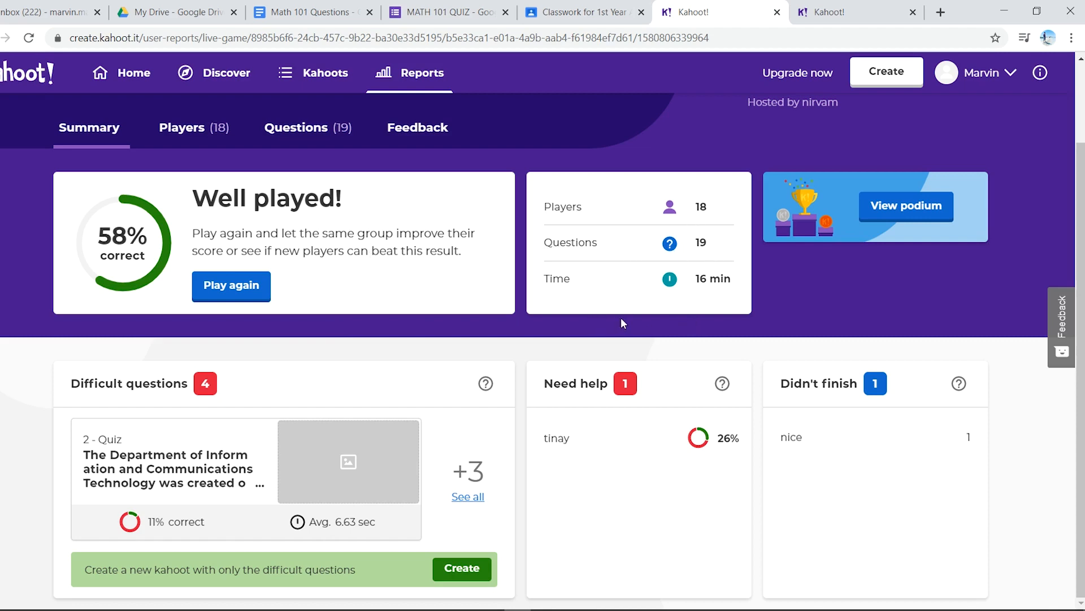
{"action": "scroll", "coordinate": [521, 493], "scroll_direction": "up", "scroll_amount": 2}
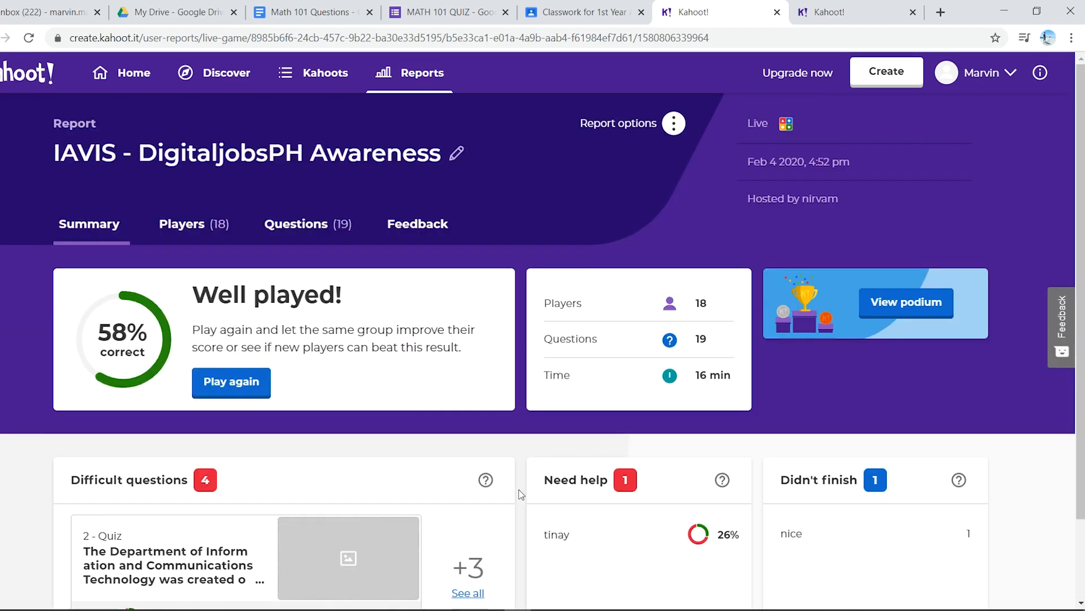
Step: Examine the players' ranks, correct answers and final scores in the IAVIS - DigitaljobsPH Awareness report
{"action": "left_click", "coordinate": [195, 229]}
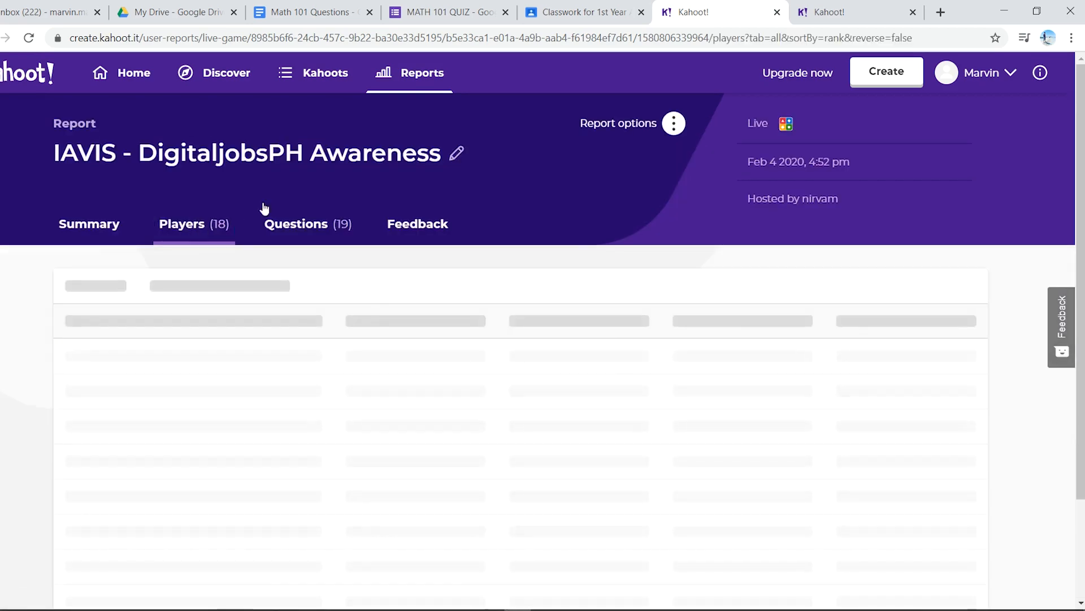
{"action": "scroll", "coordinate": [333, 294], "scroll_direction": "down", "scroll_amount": 1}
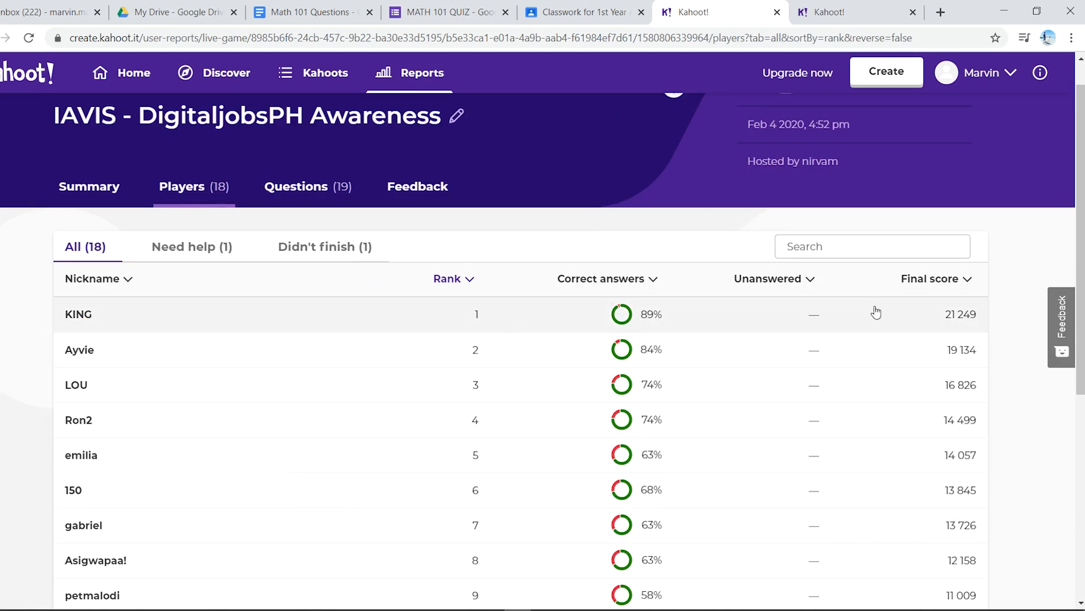
{"action": "scroll", "coordinate": [594, 404], "scroll_direction": "down", "scroll_amount": 2}
{"action": "scroll", "coordinate": [626, 387], "scroll_direction": "up", "scroll_amount": 2}
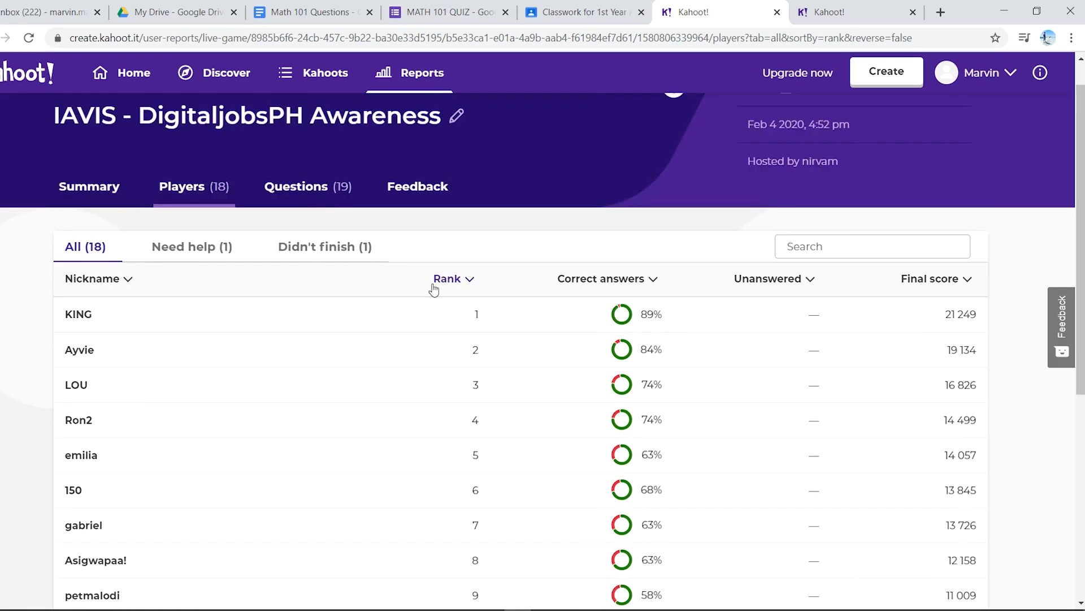
{"action": "scroll", "coordinate": [444, 364], "scroll_direction": "up", "scroll_amount": 1}
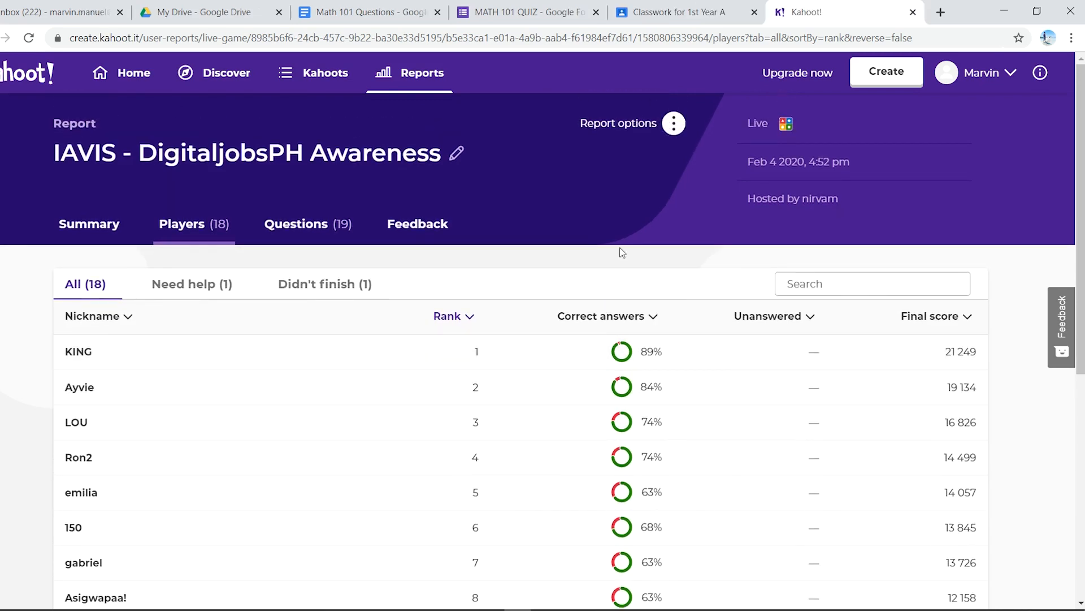
Step: Switch from the browser to the presentation's Recap slide
{"action": "left_click", "coordinate": [941, 12]}
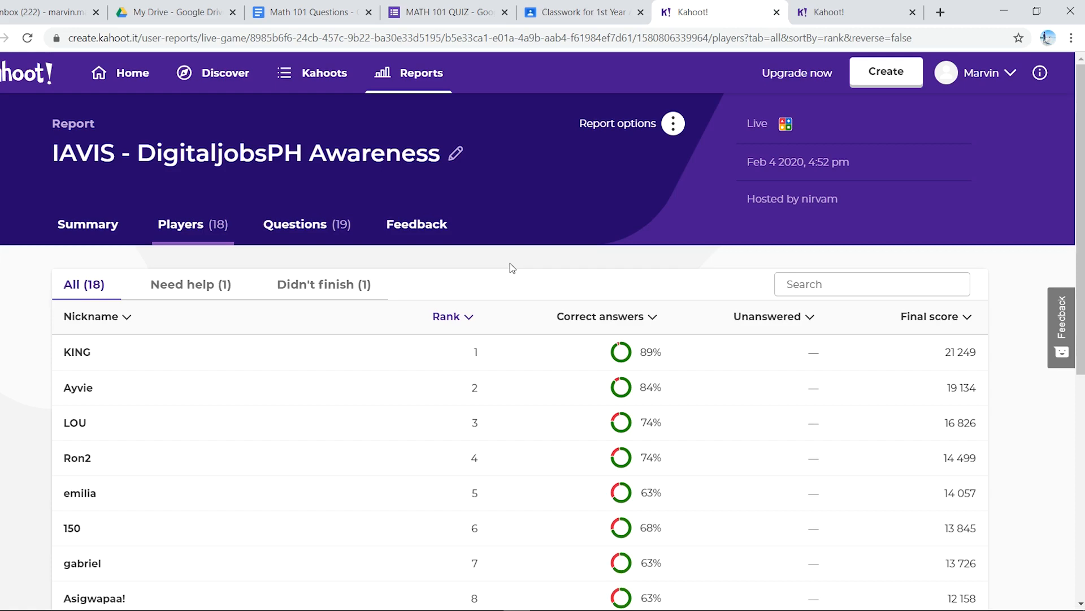
{"action": "mouse_move", "coordinate": [300, 609]}
{"action": "left_click", "coordinate": [368, 583]}
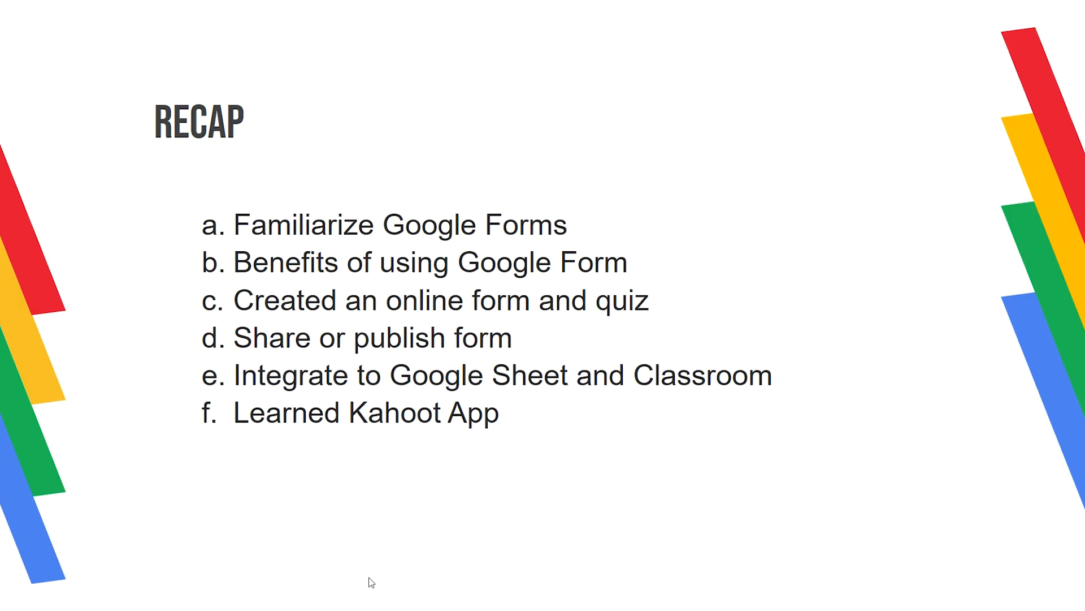